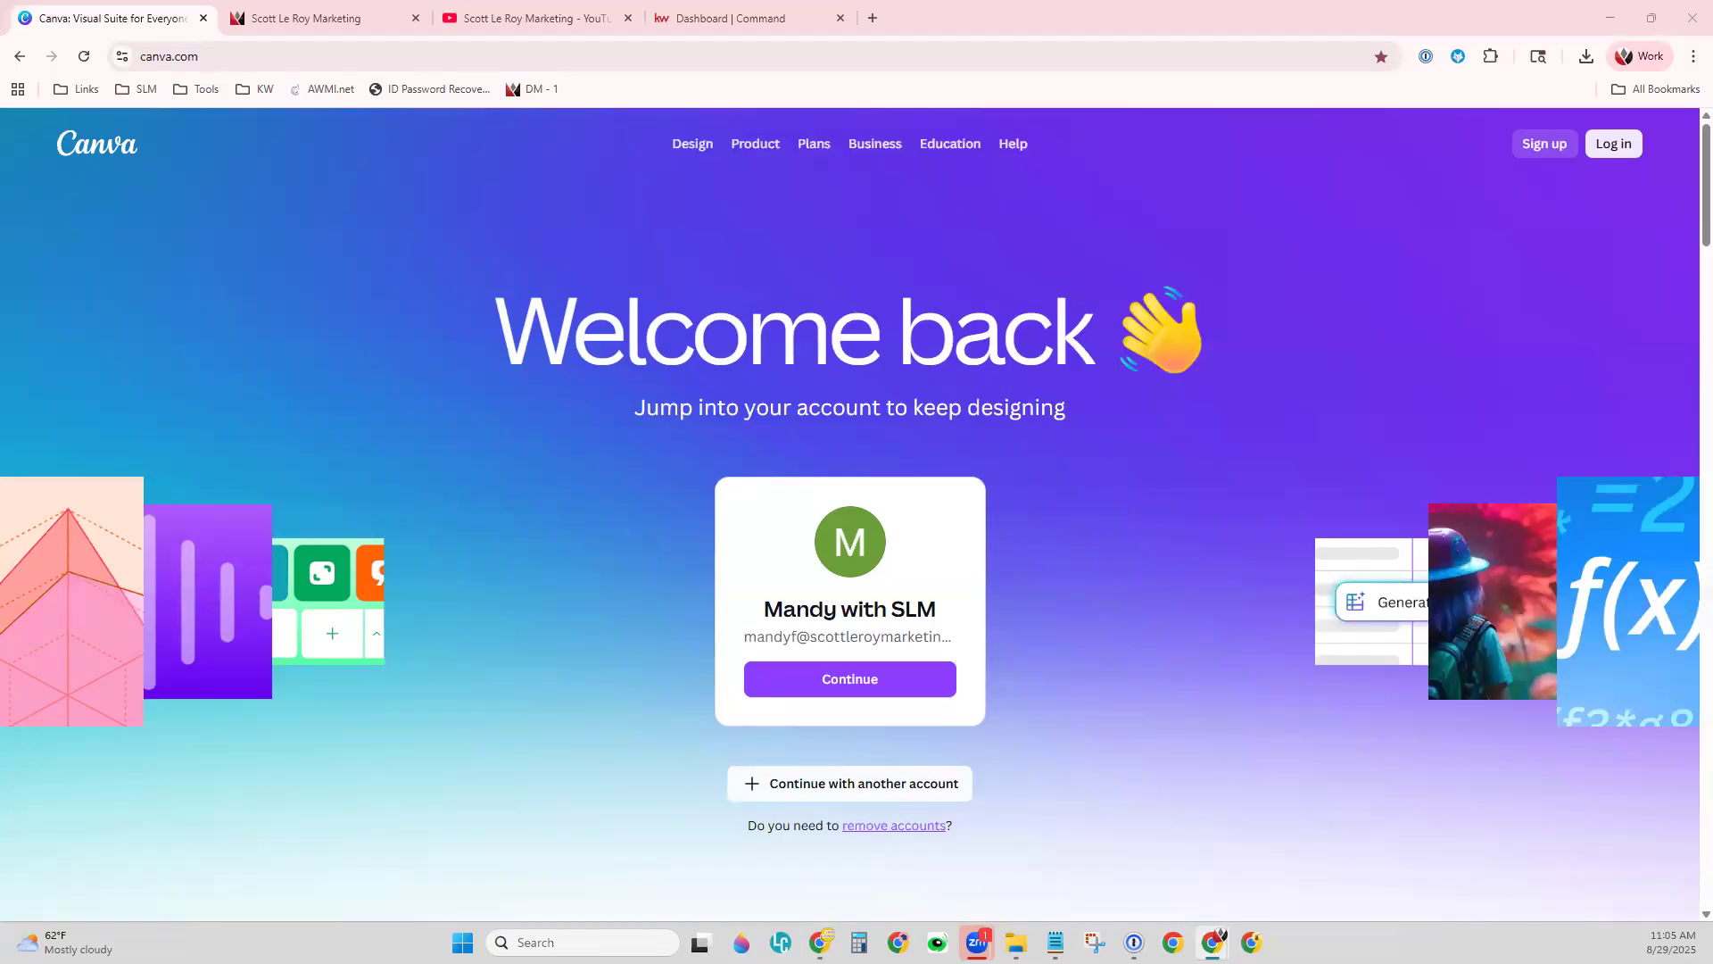
- Show the Scott Le Roy Marketing channel's videos on YouTube and open the search within the channel
left_click(513, 19)
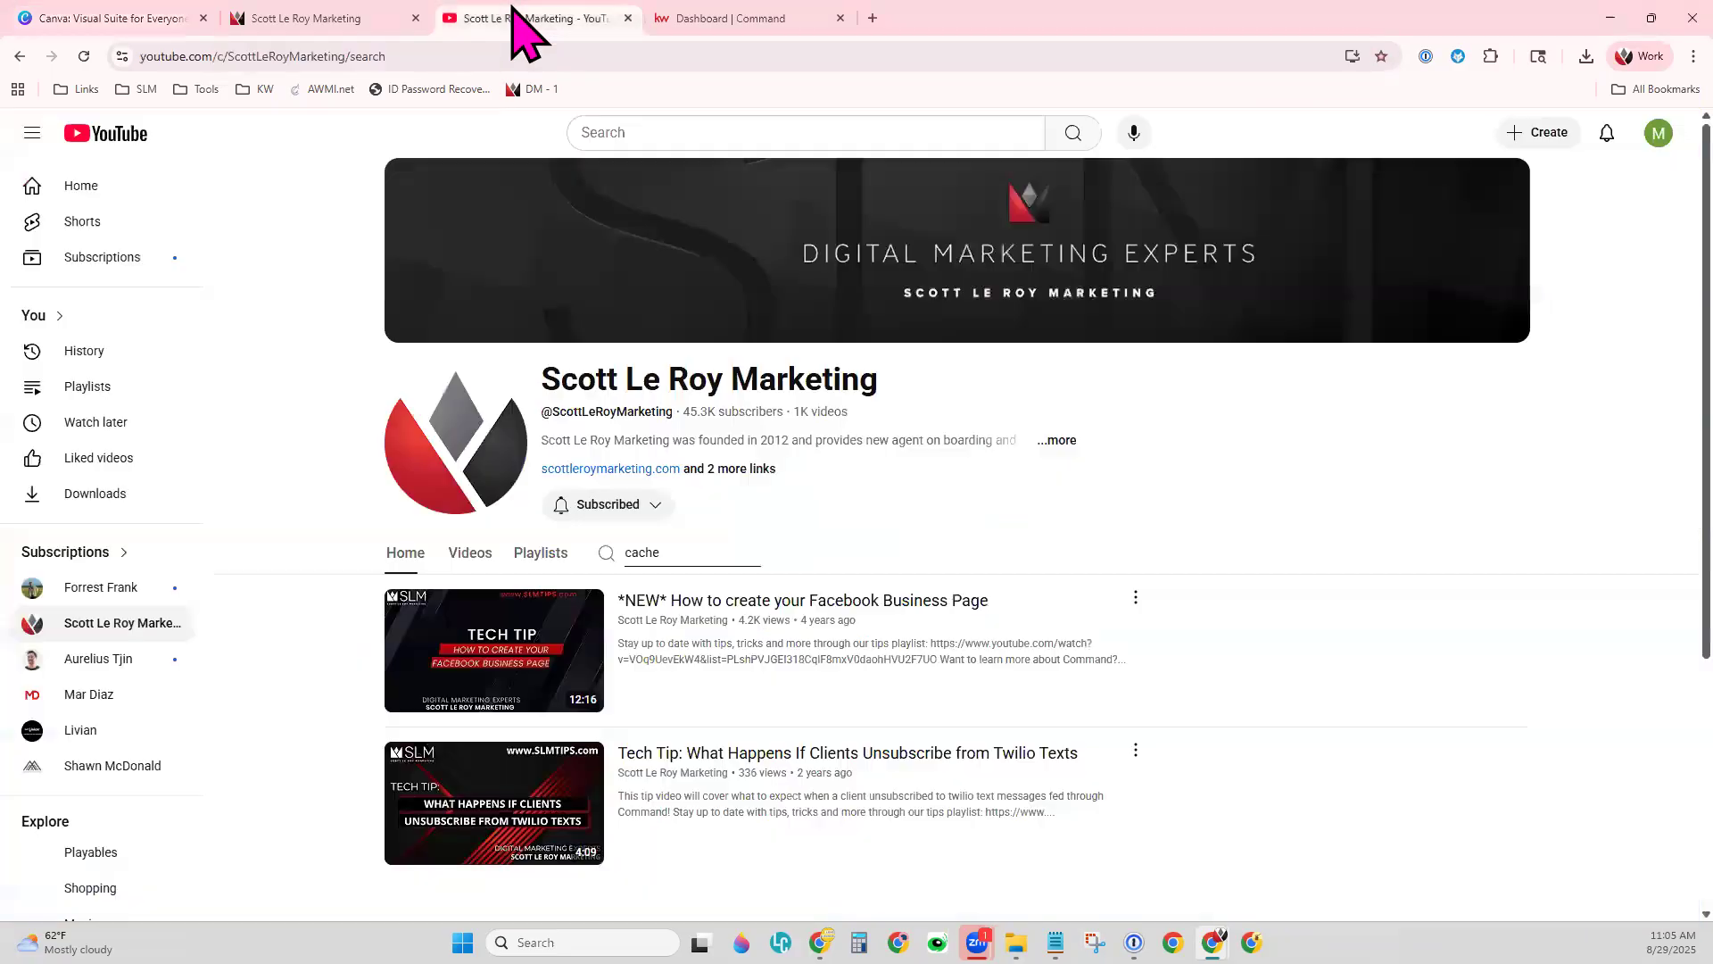
left_click(141, 630)
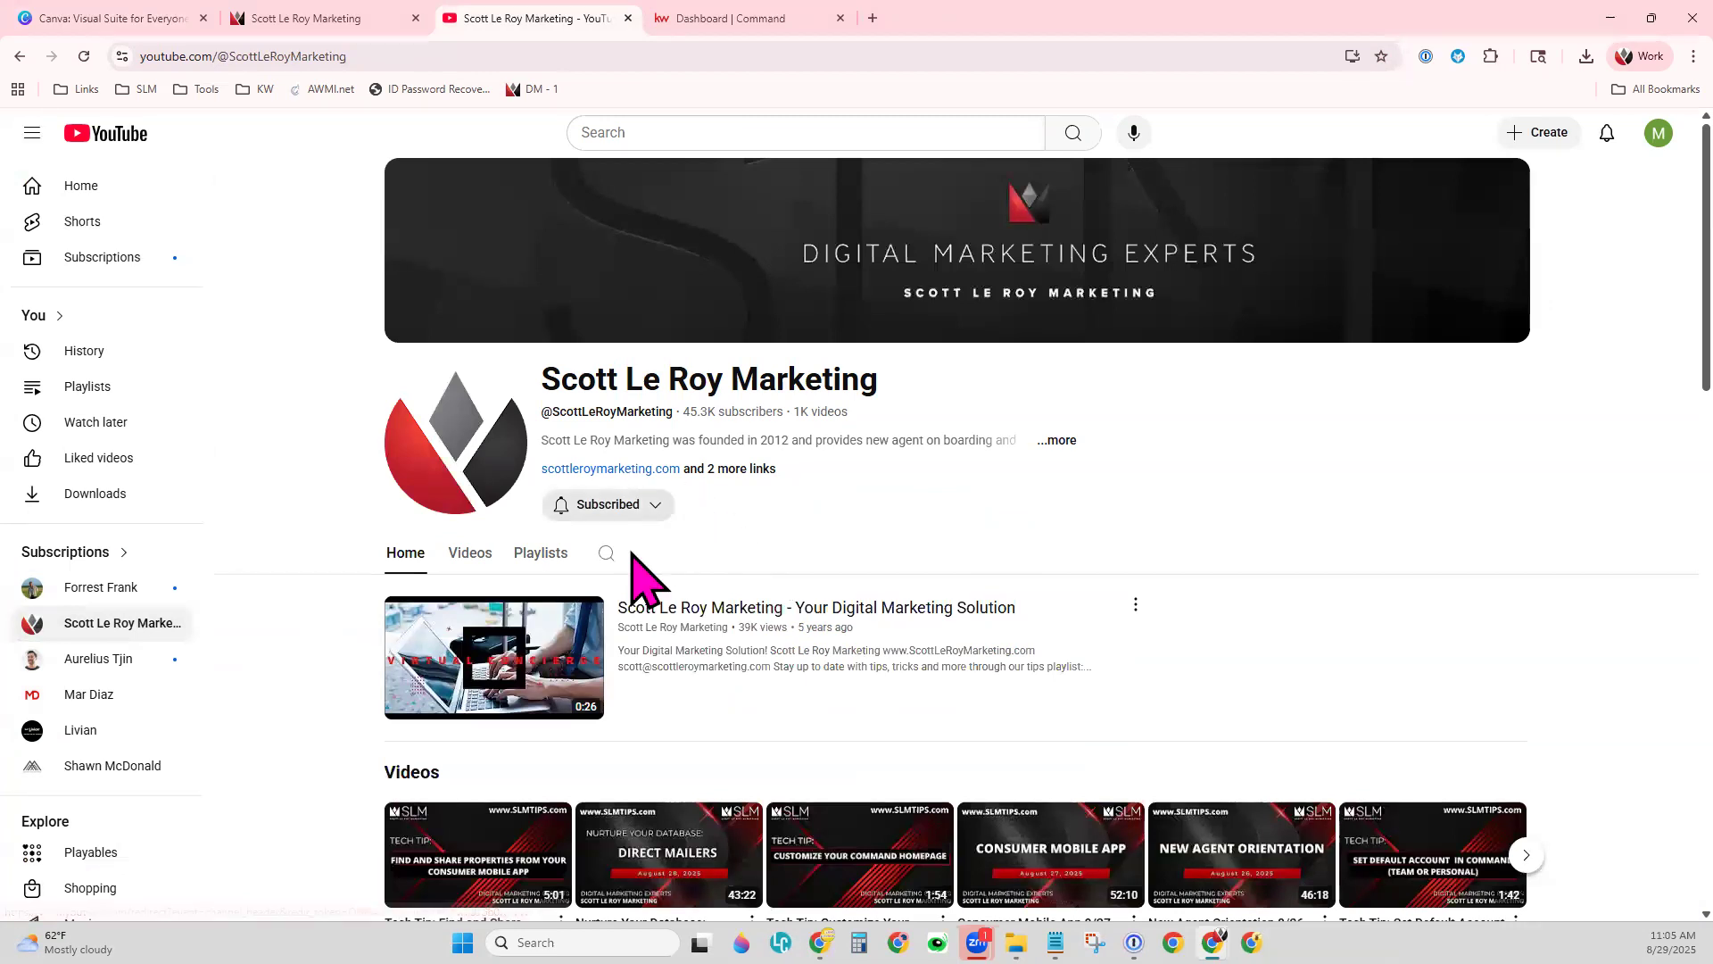
left_click(482, 560)
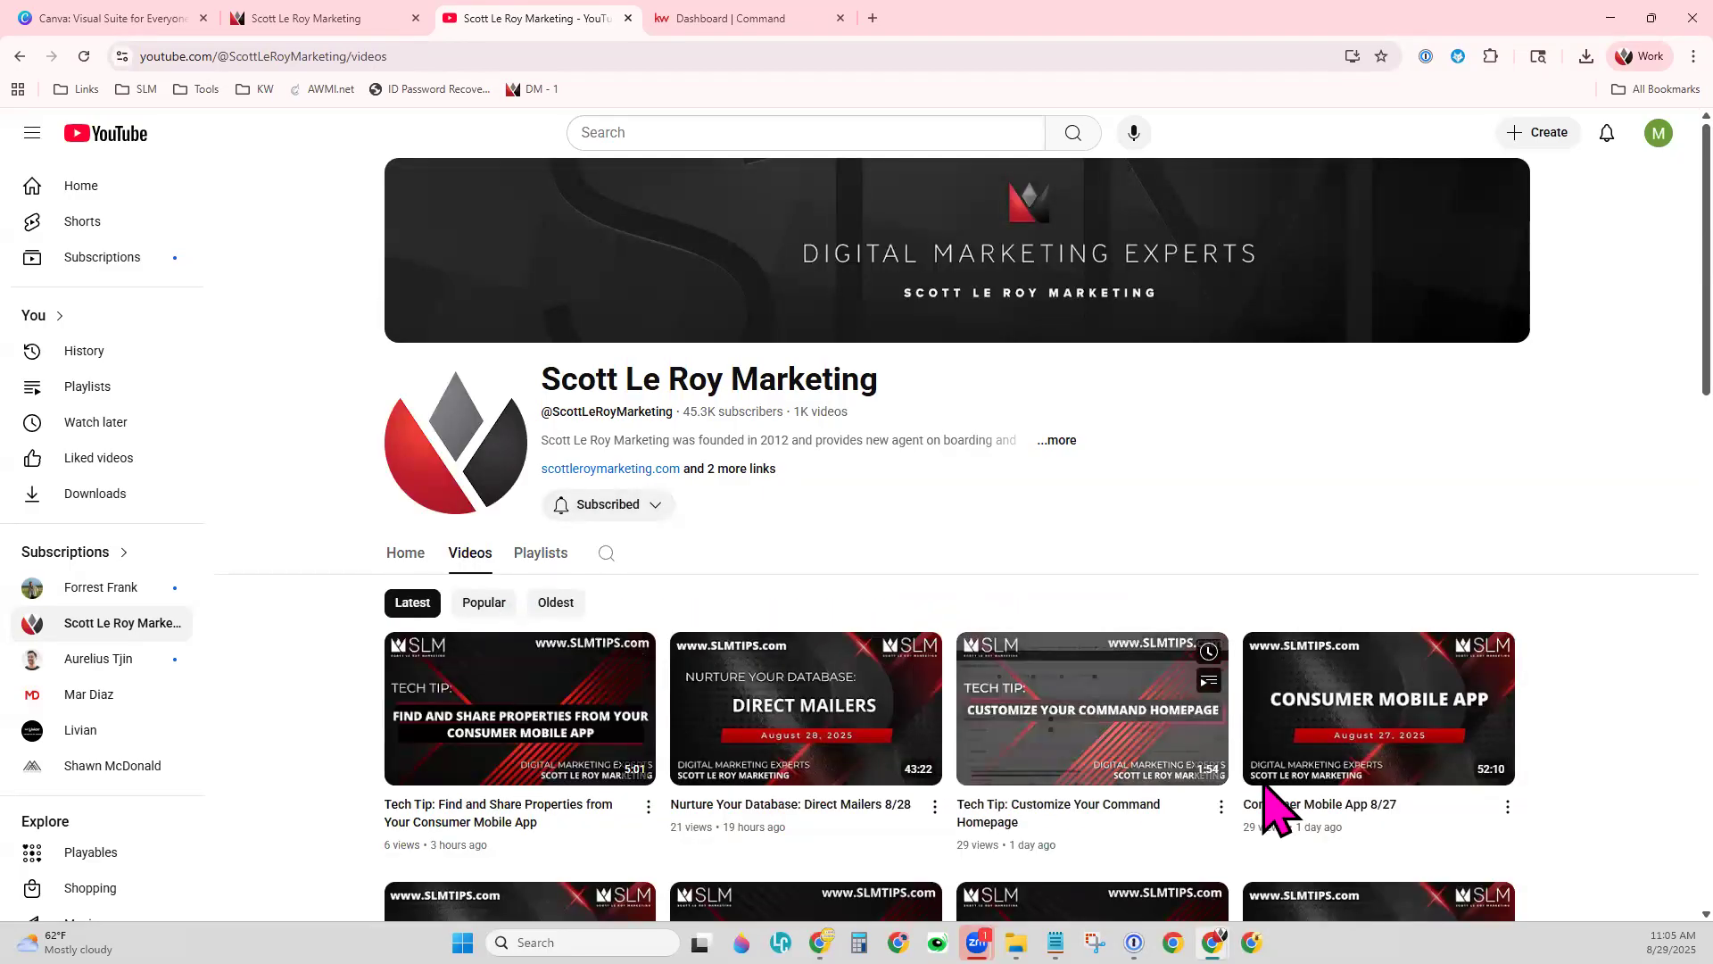
left_click(606, 552)
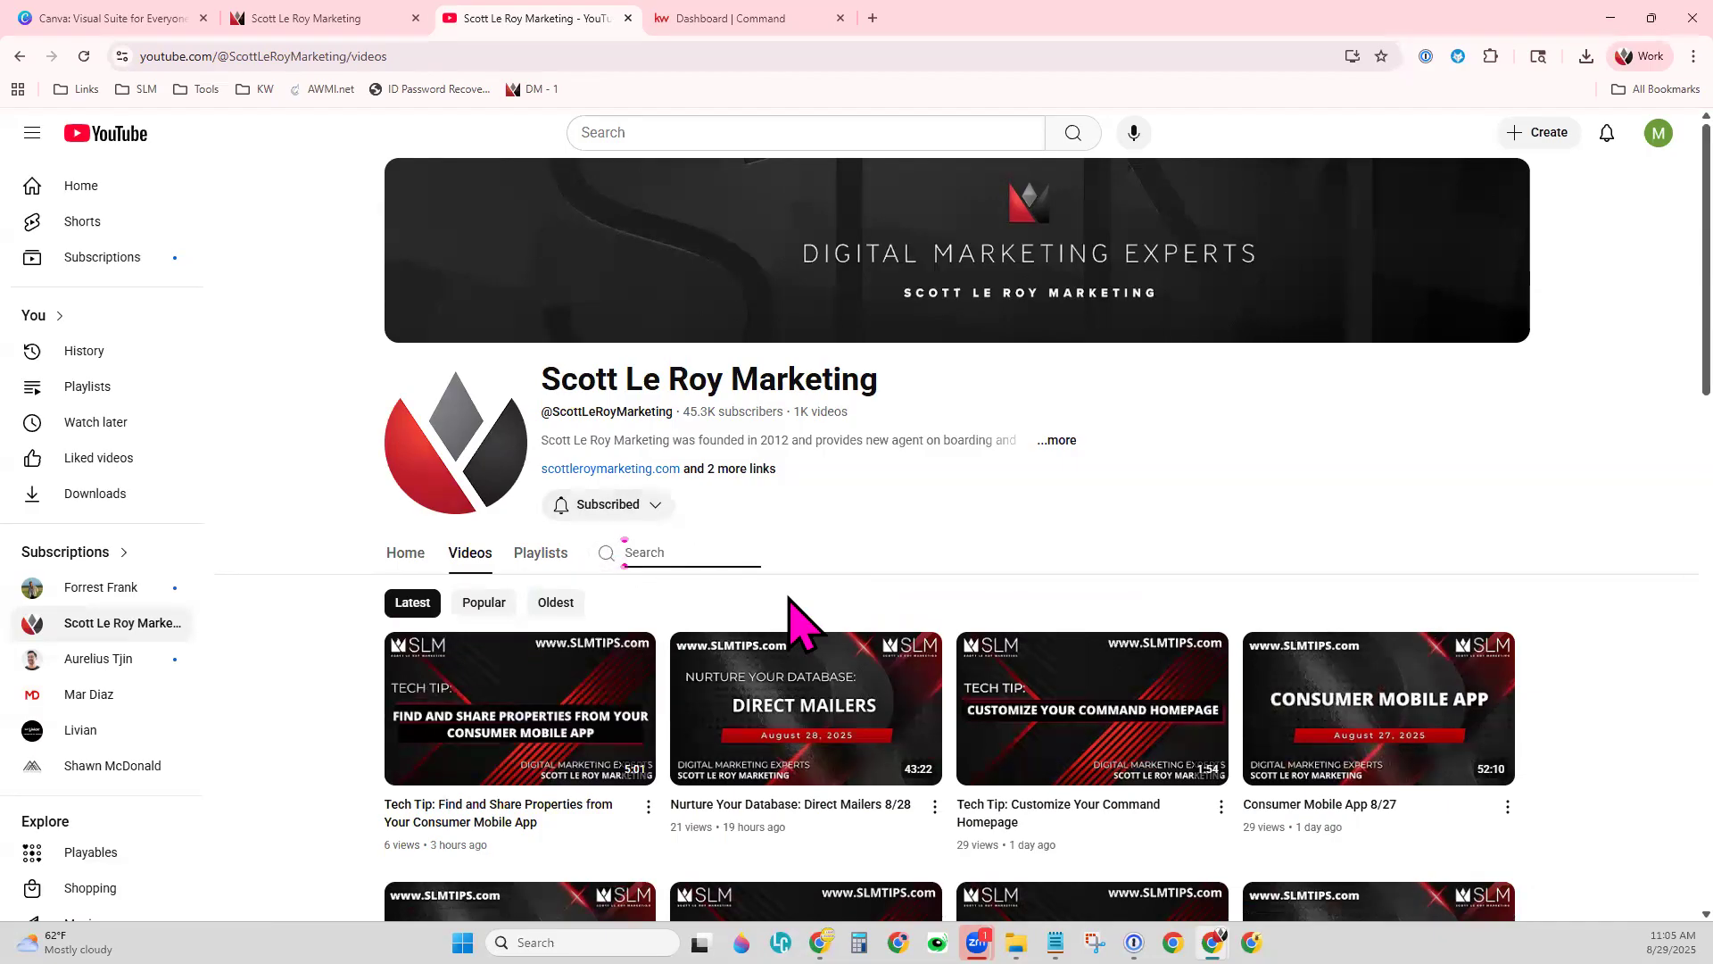
- Copy the web address of the channel's videos page
left_click(390, 62)
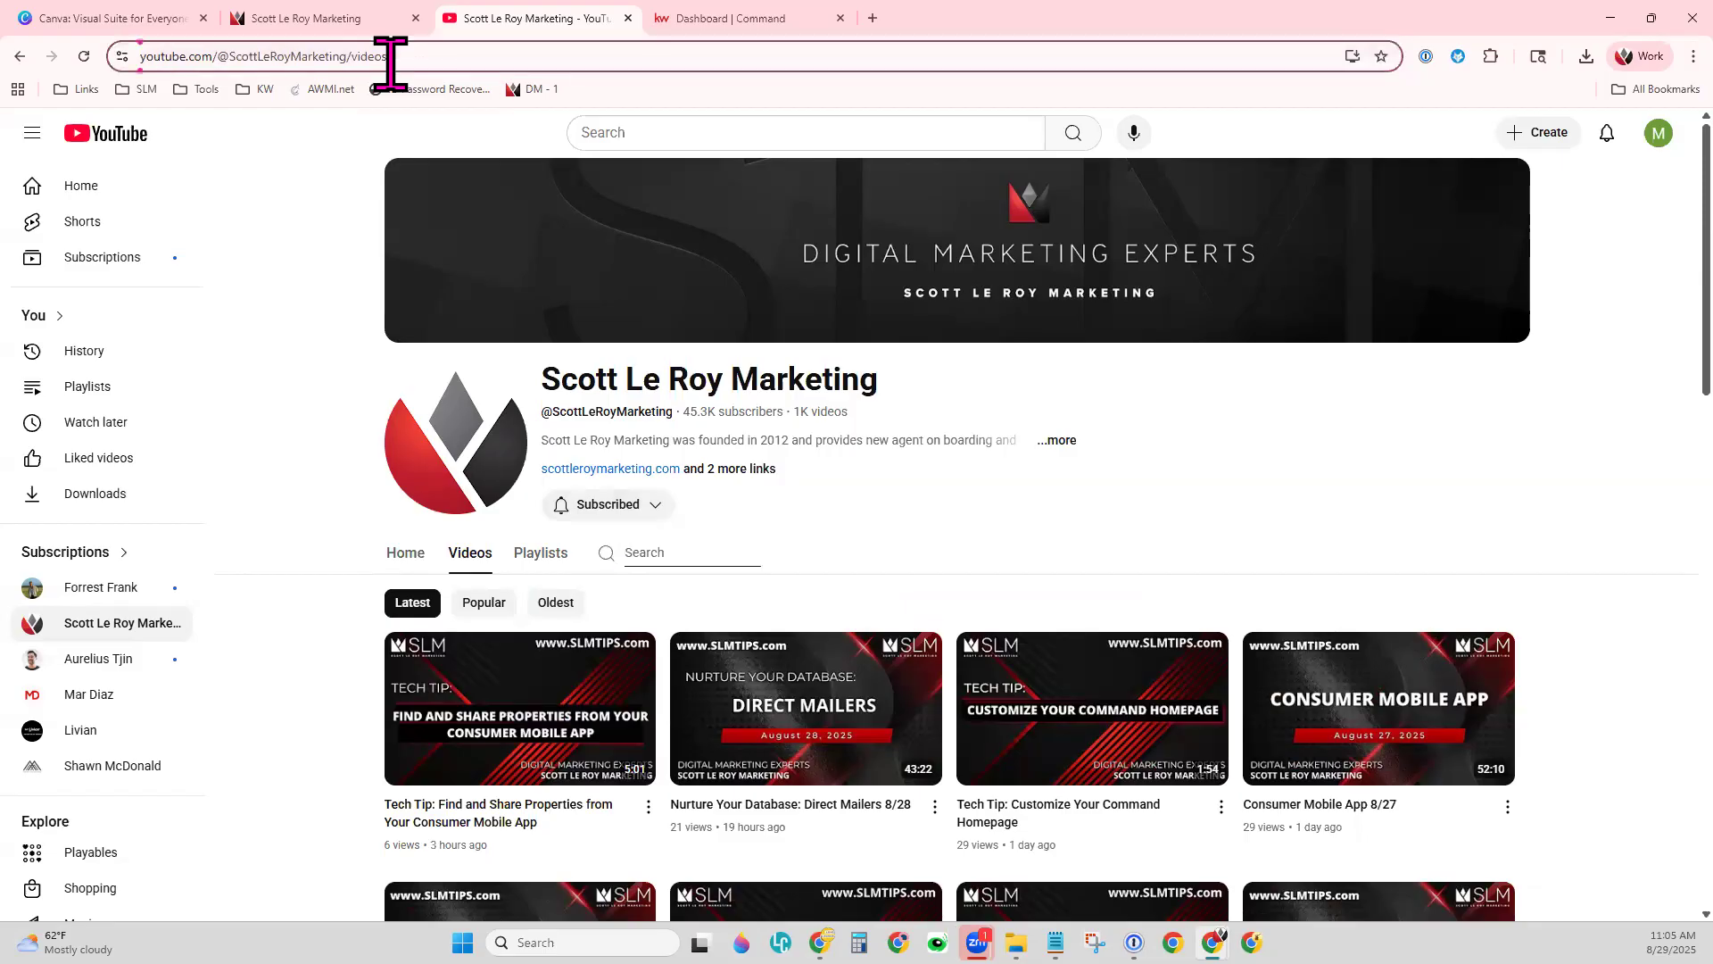
right_click(390, 63)
left_click(472, 238)
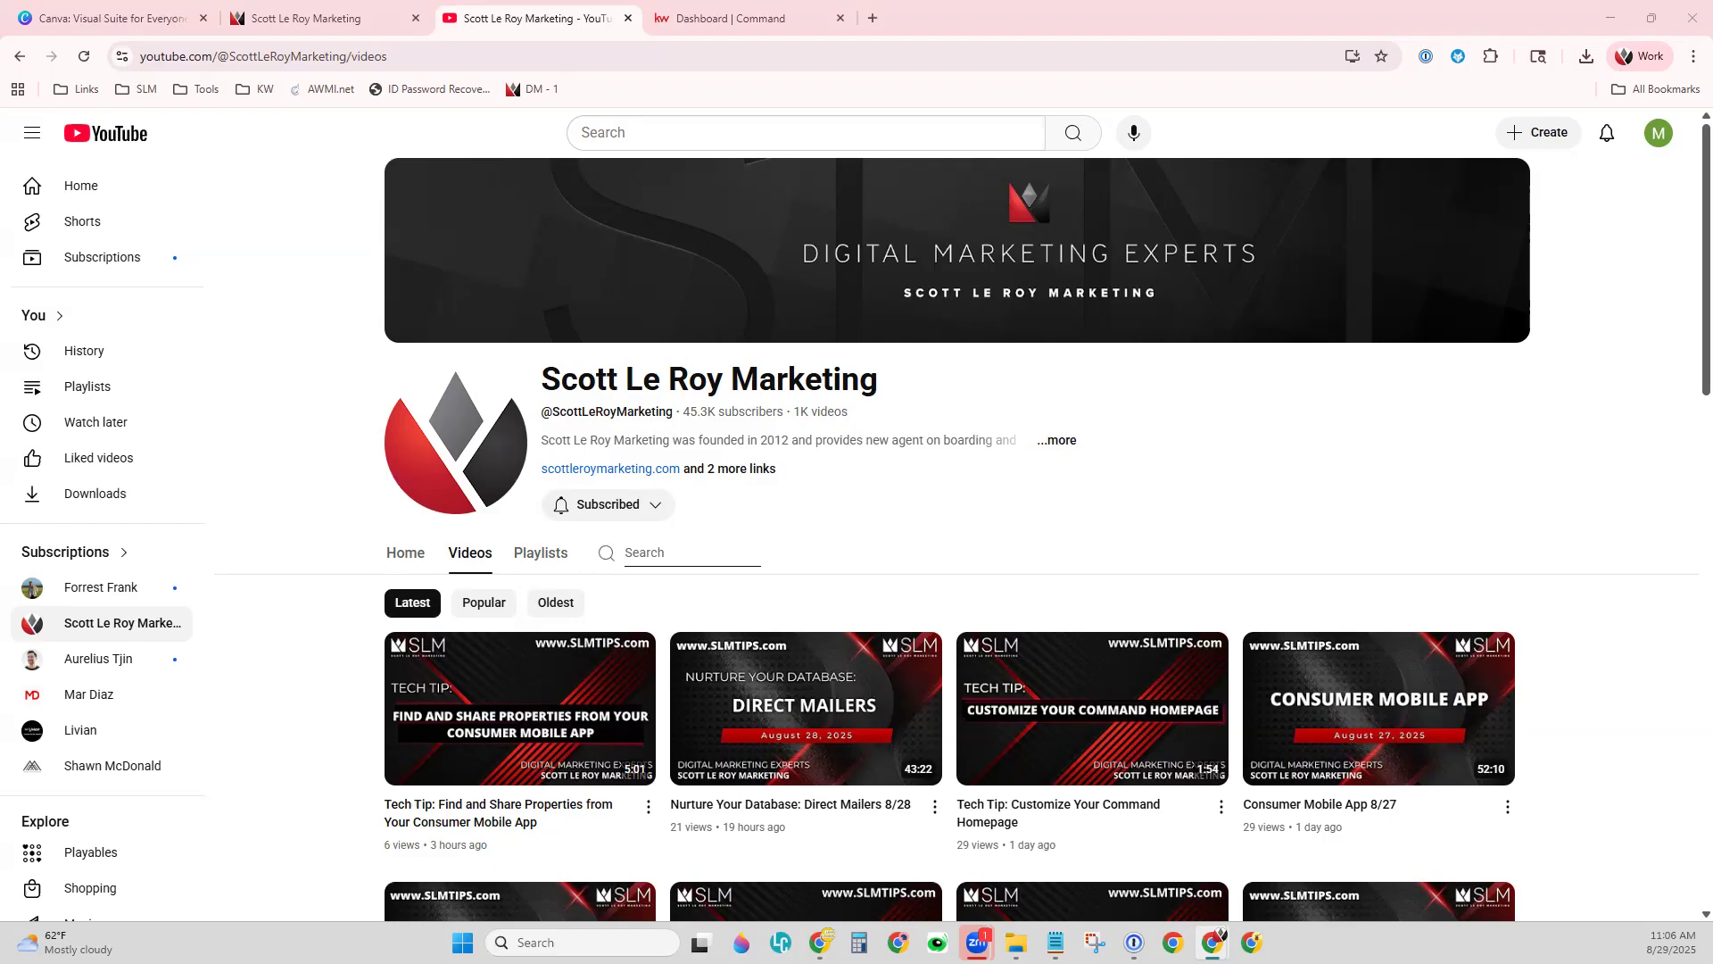
- Switch to Canva and review the sign-up methods for another account, including the additional ways to continue
left_click(119, 27)
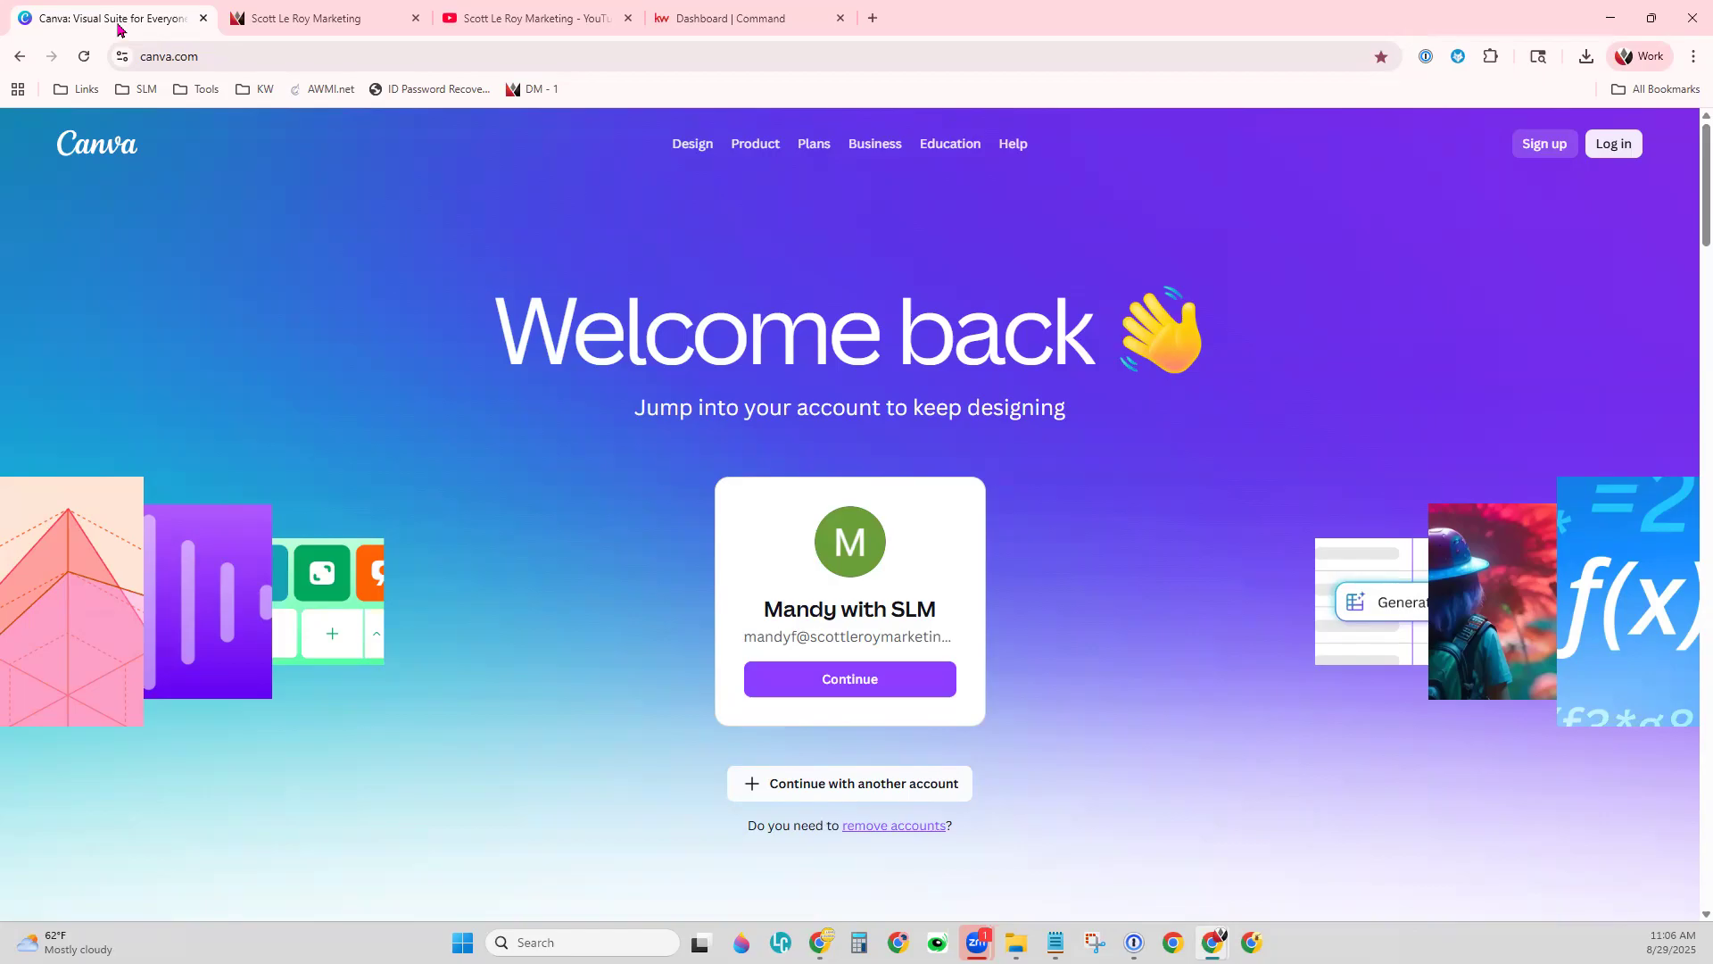
left_click(340, 63)
left_click(1550, 150)
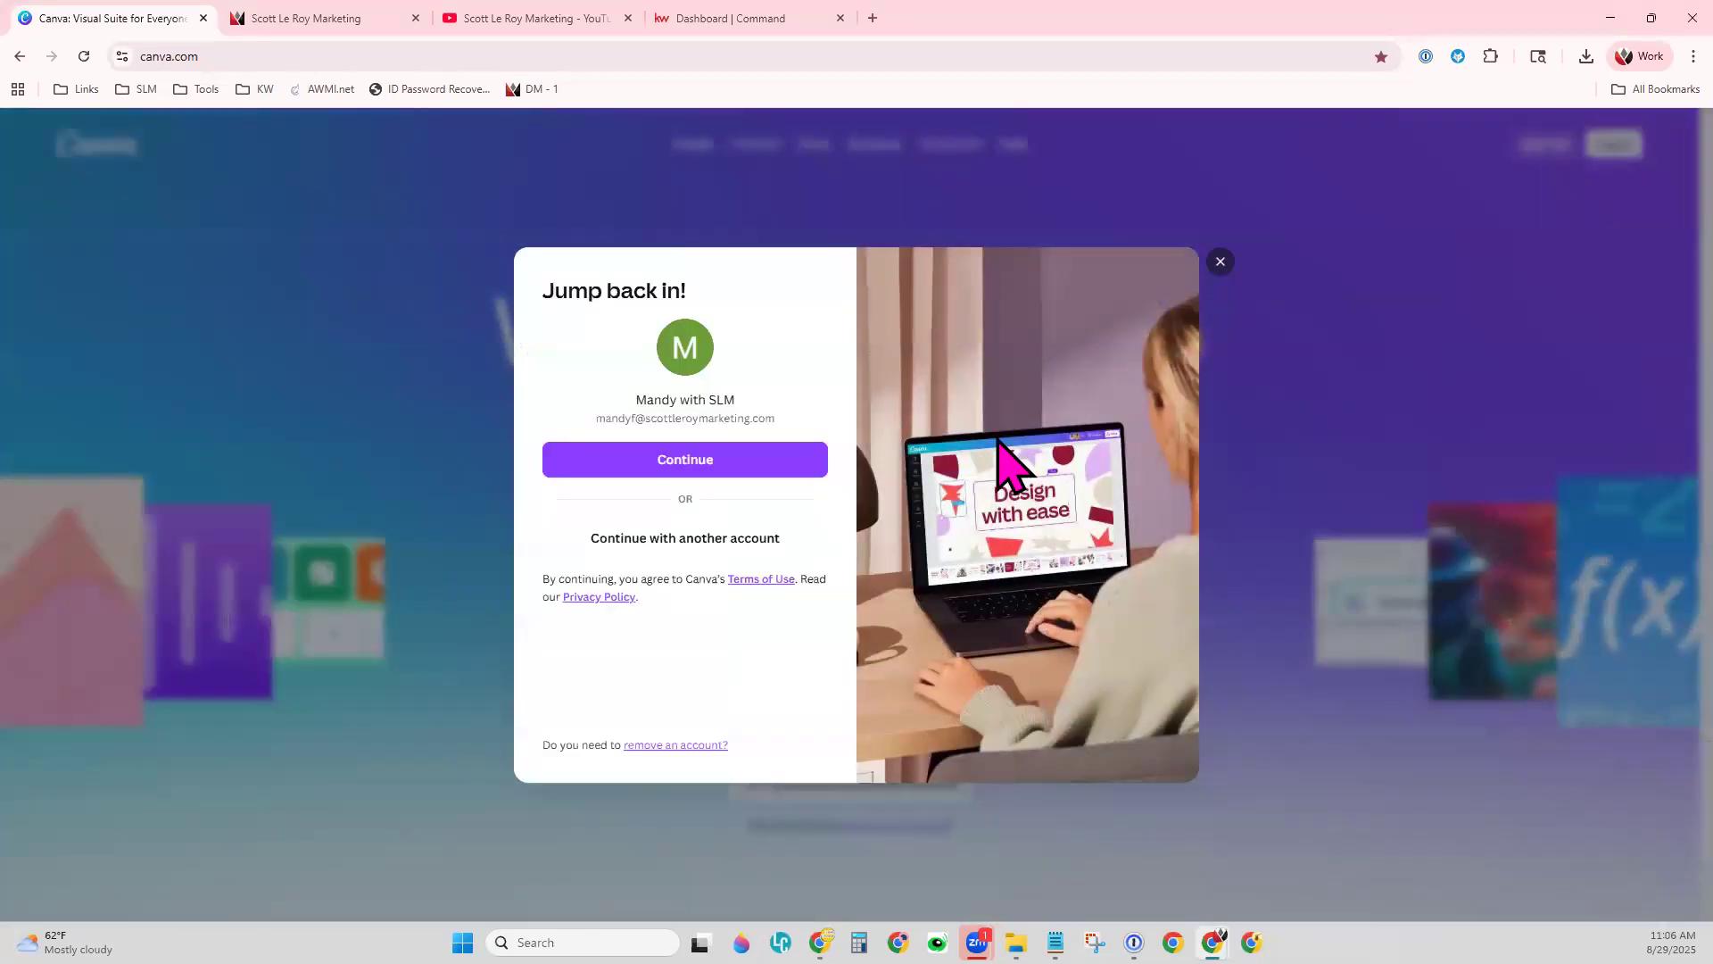
left_click(711, 538)
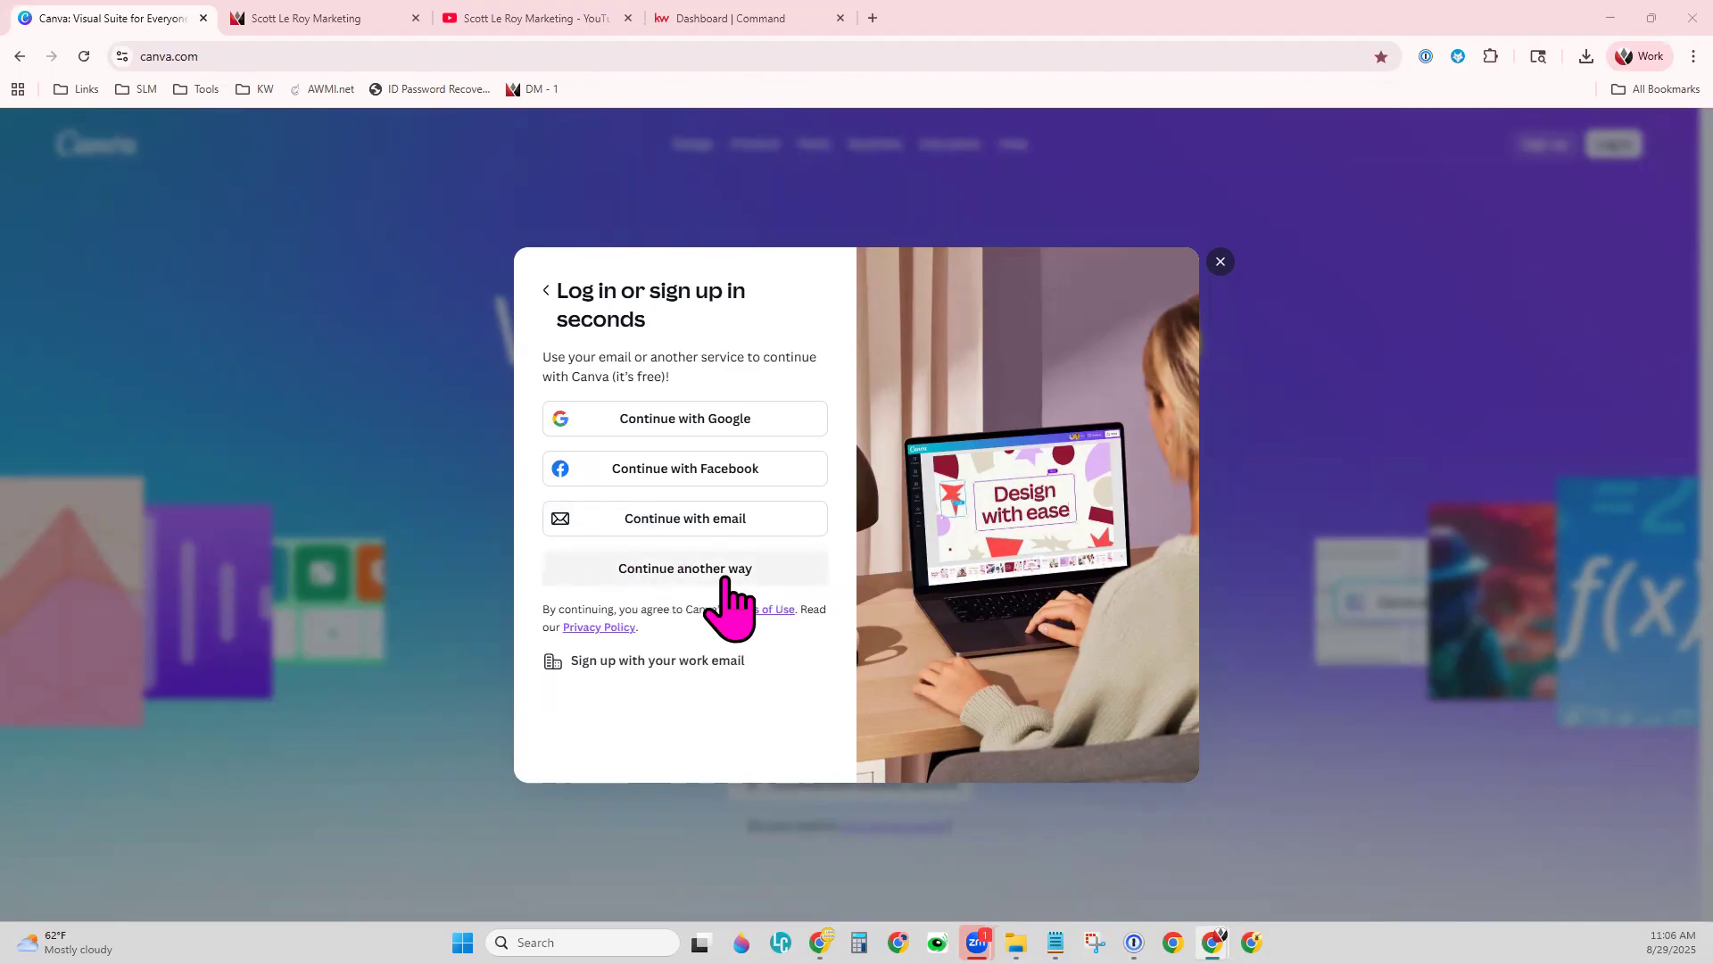
left_click(692, 571)
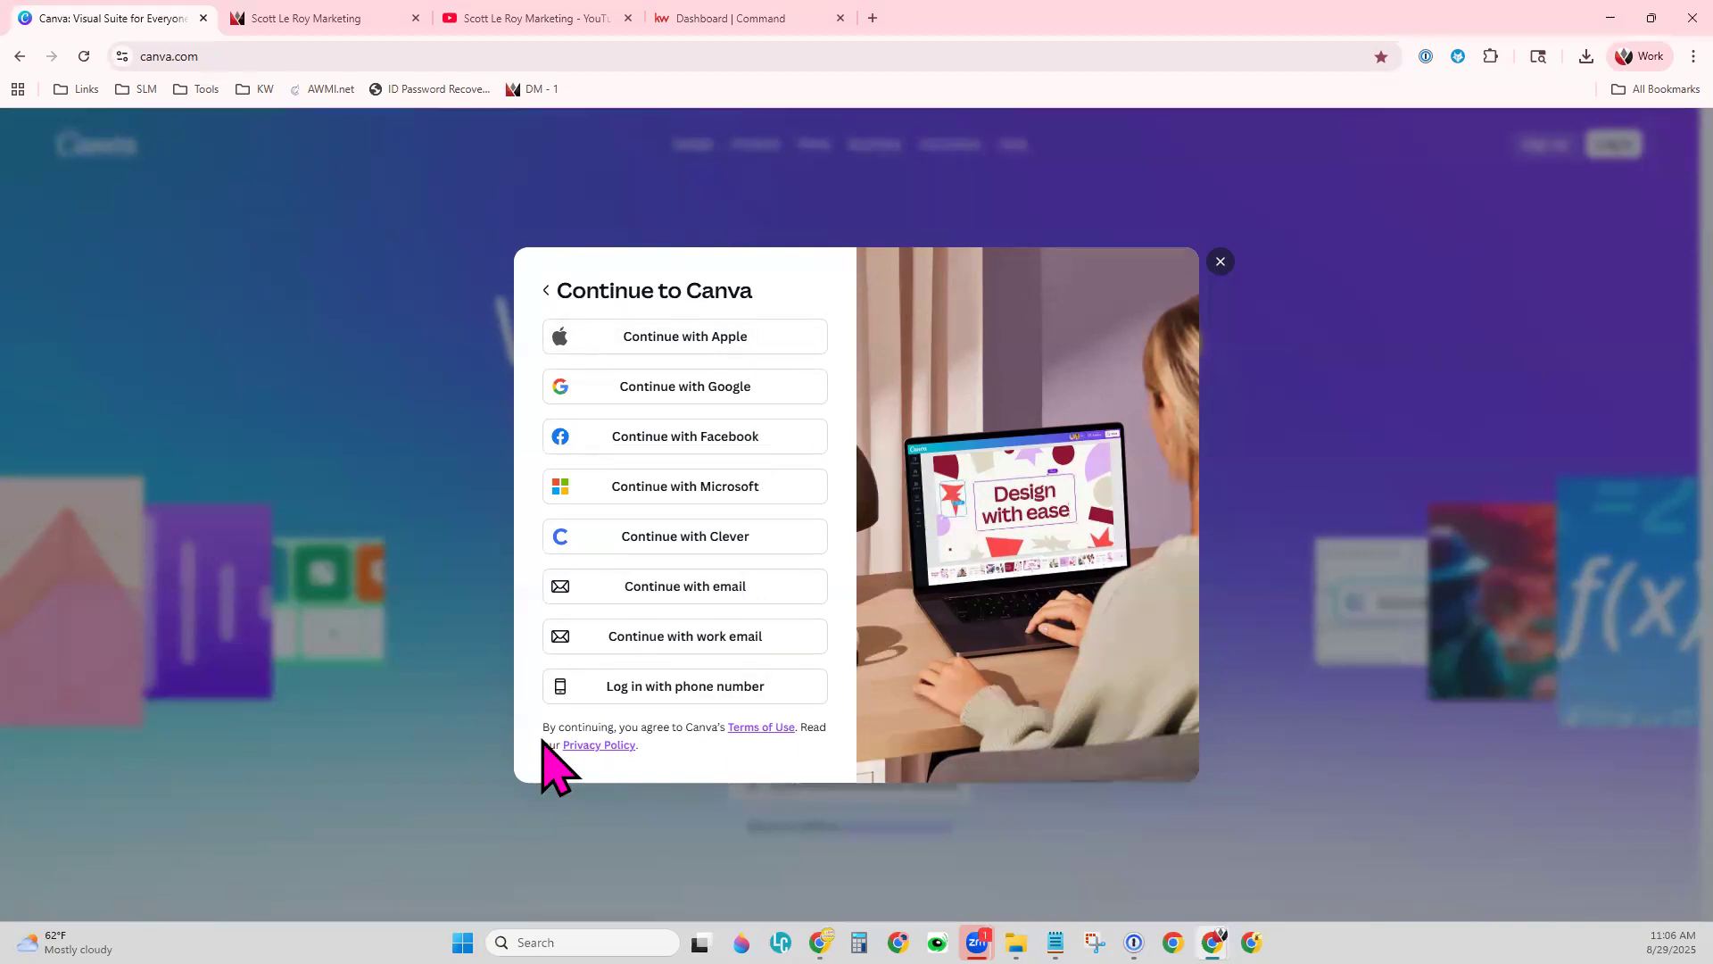
left_click(547, 292)
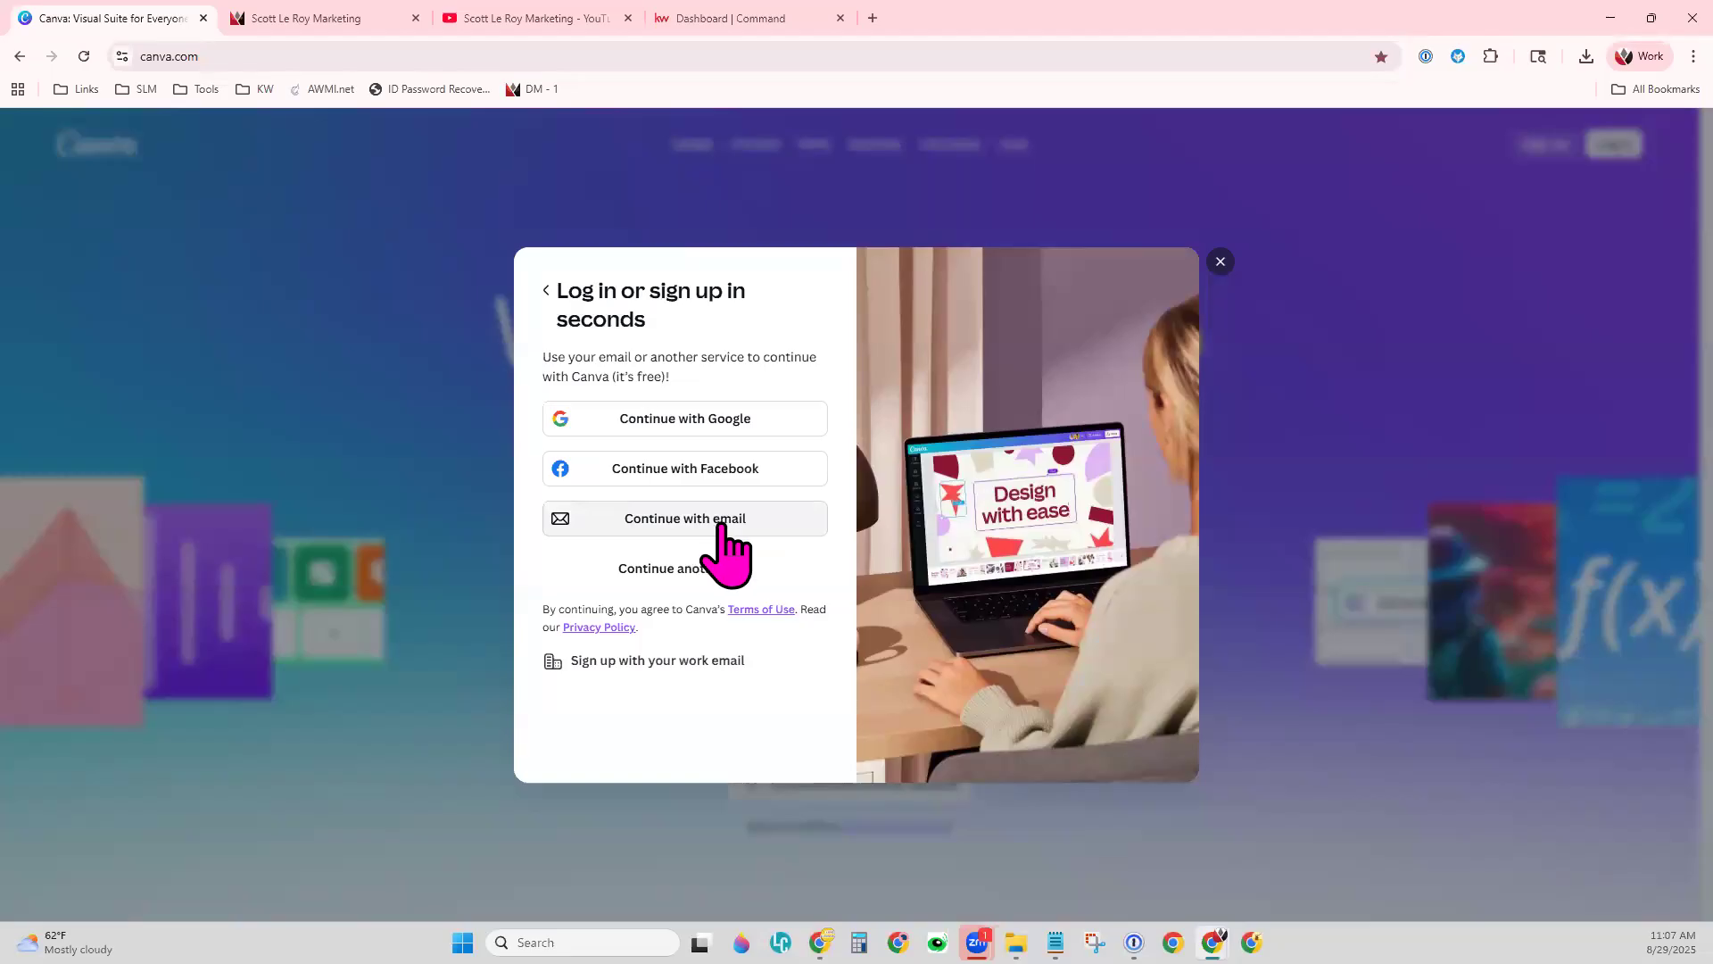
- View the form for continuing with email without filling it in, and close the sign-up dialog
left_click(658, 515)
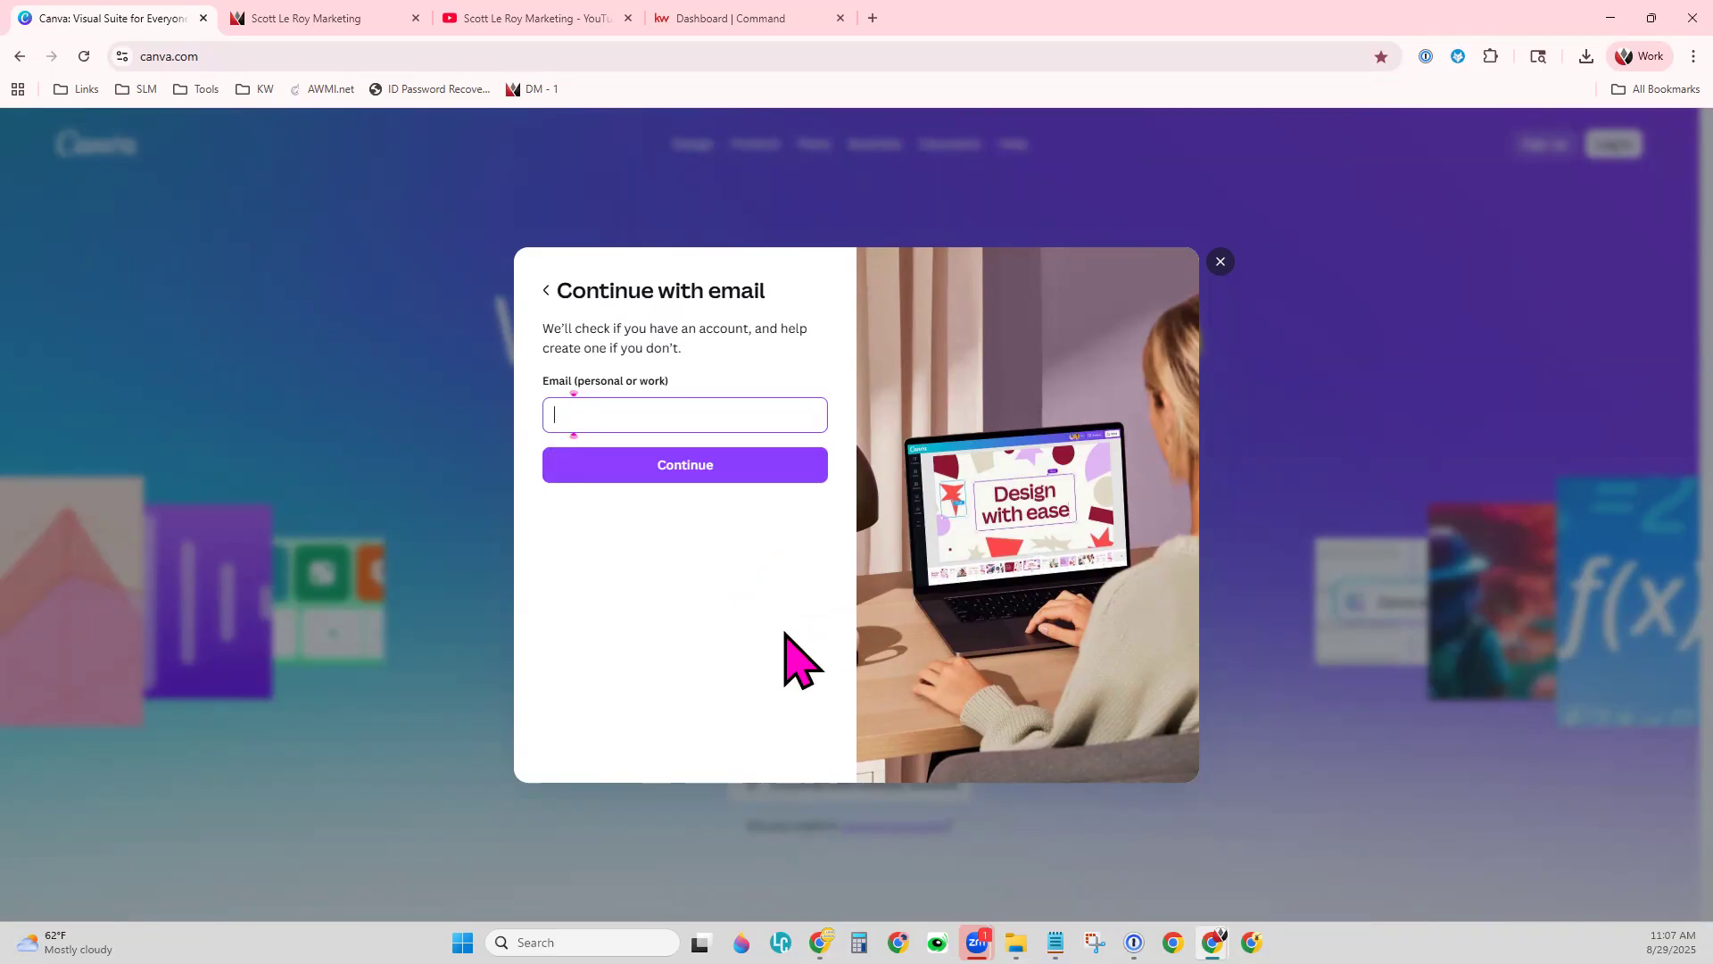
left_click(545, 291)
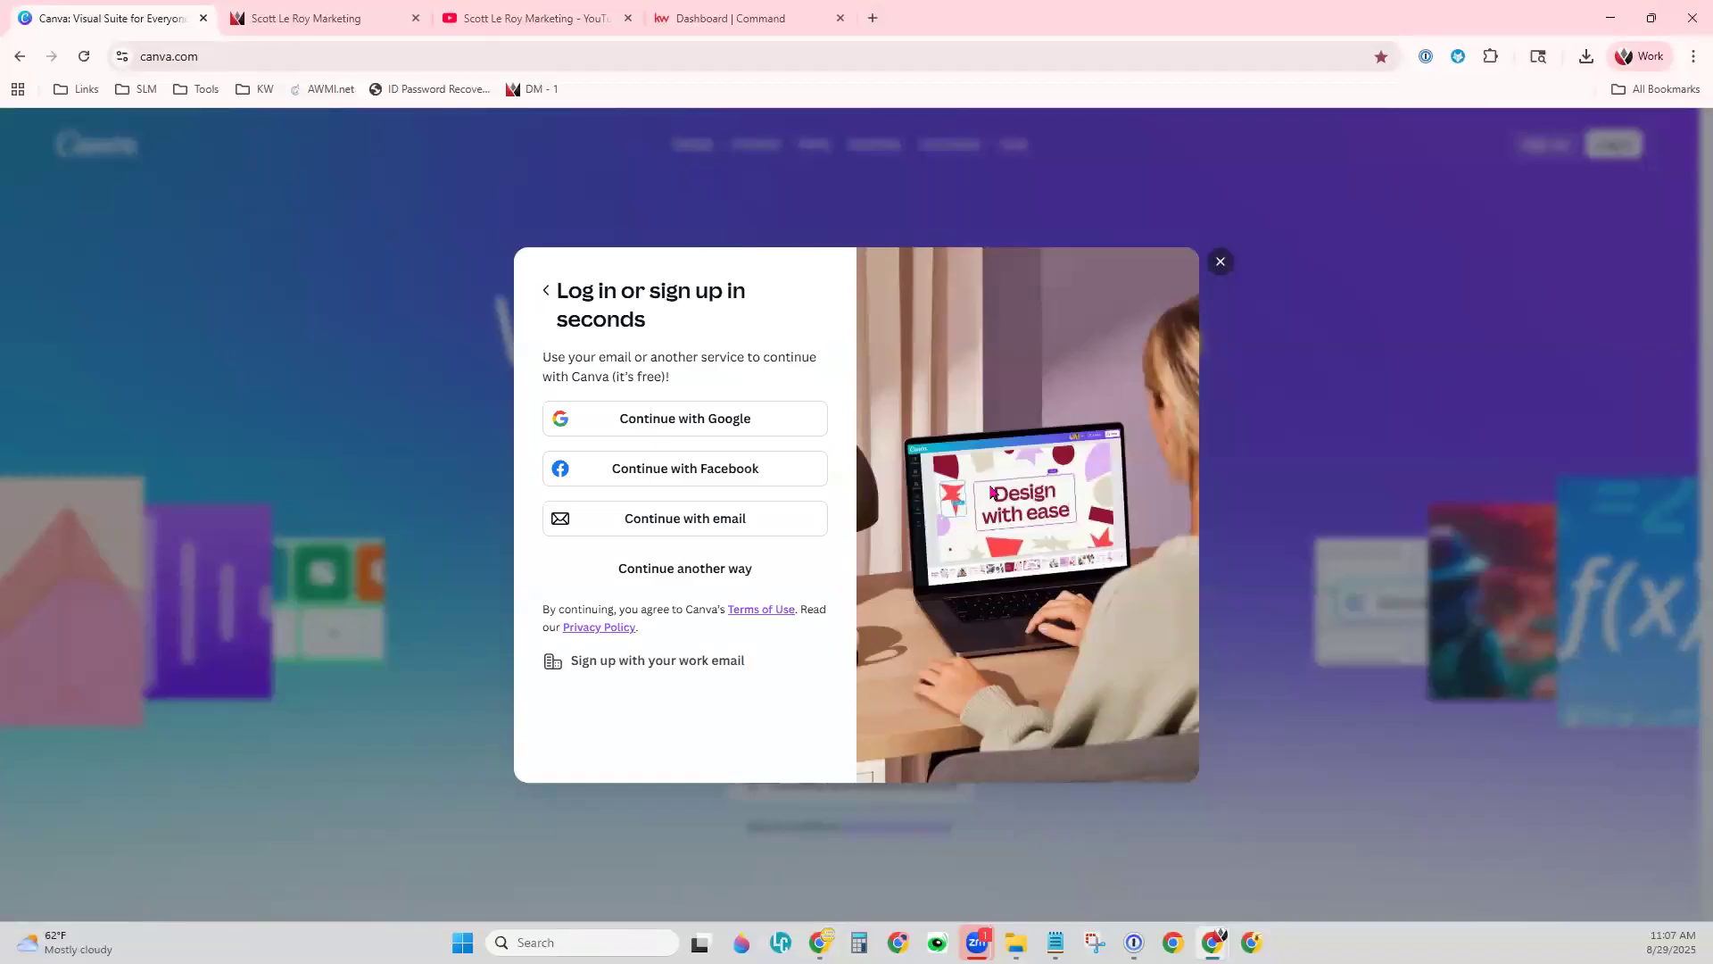
left_click(1221, 261)
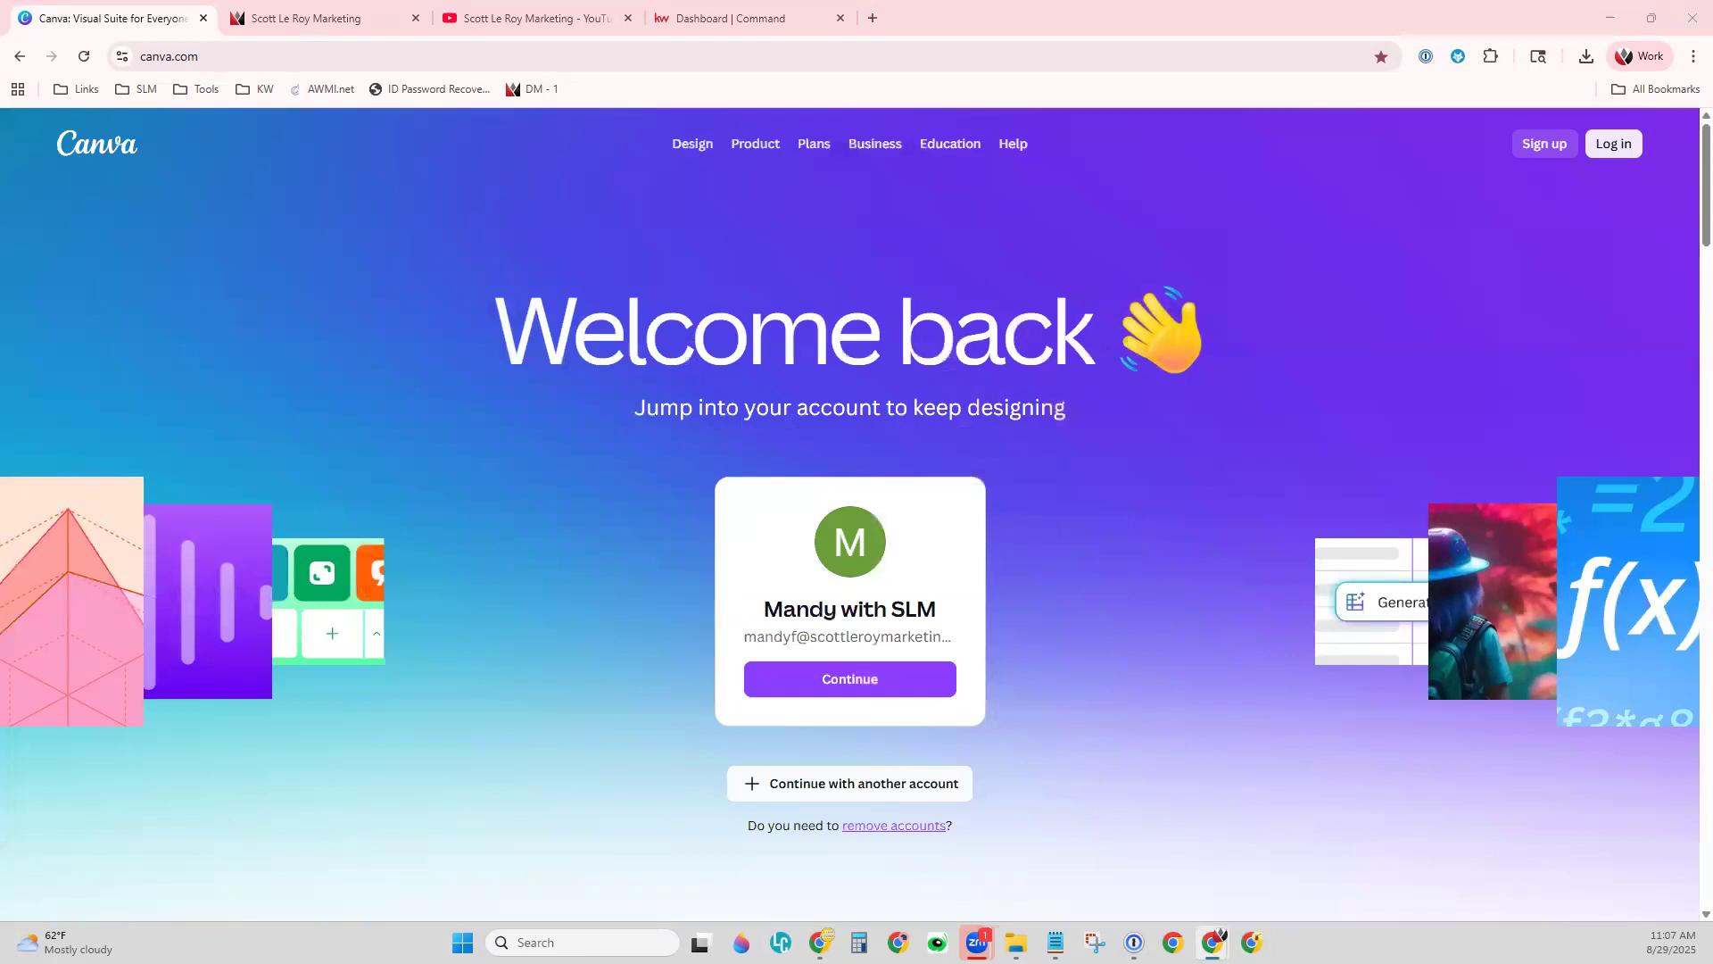
- Log in to Canva with the remembered account and view the Login section of its settings before returning home
left_click(906, 673)
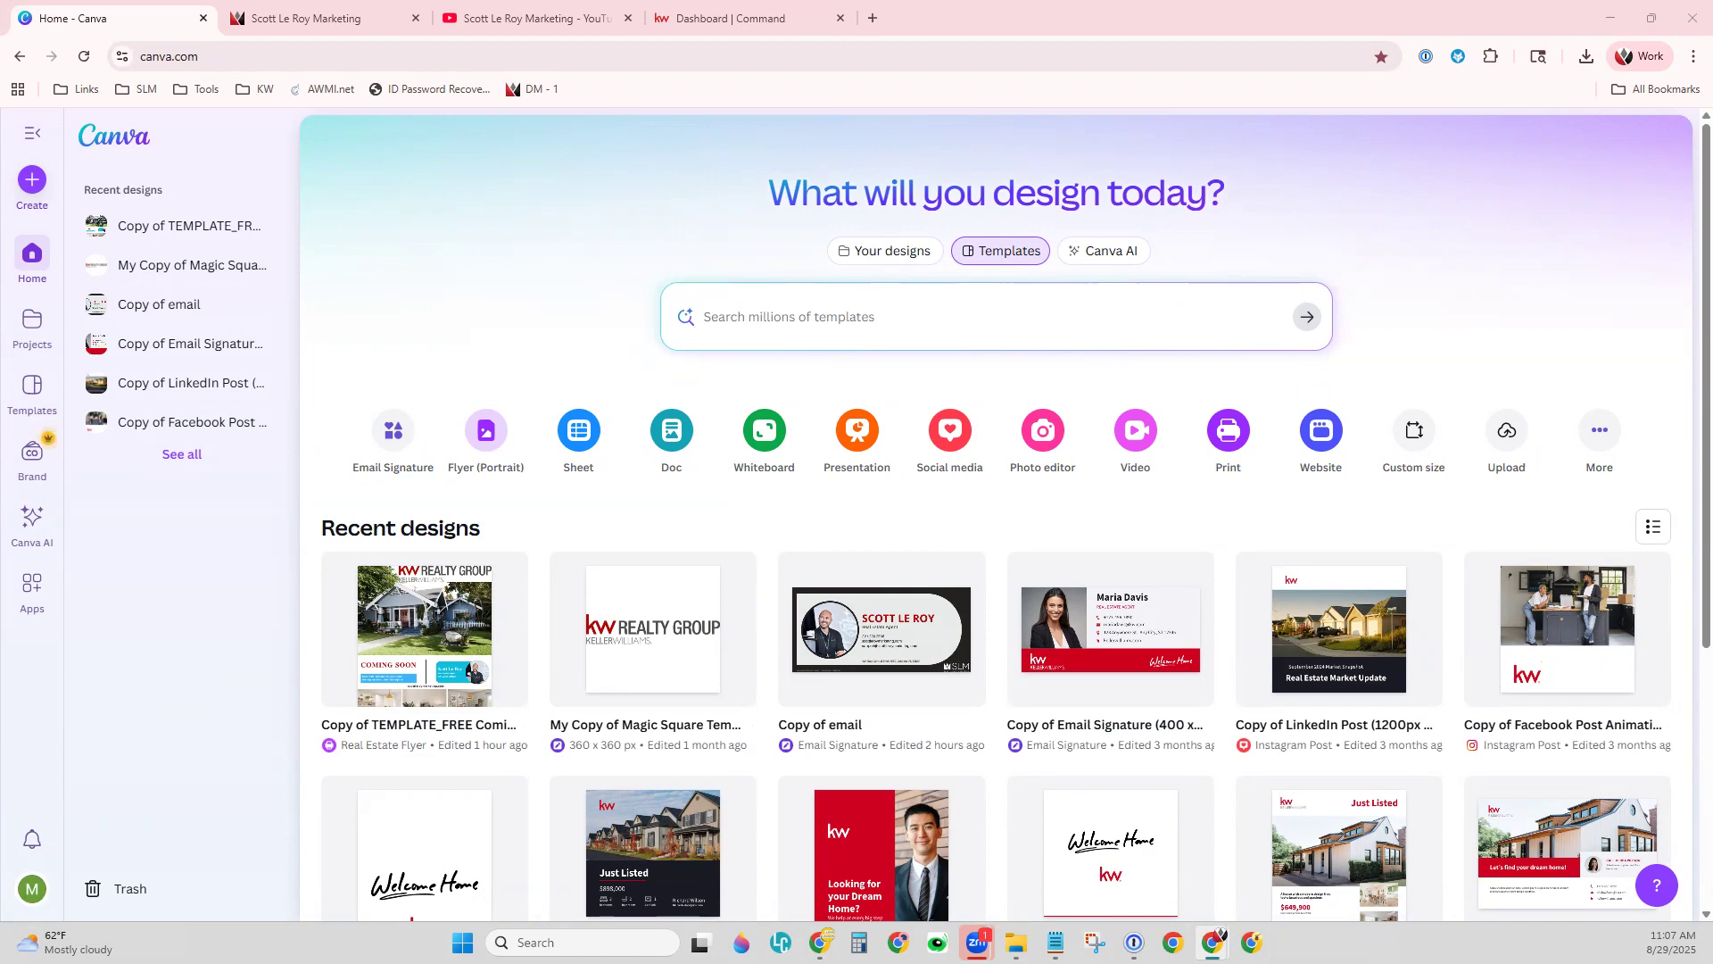
left_click(32, 888)
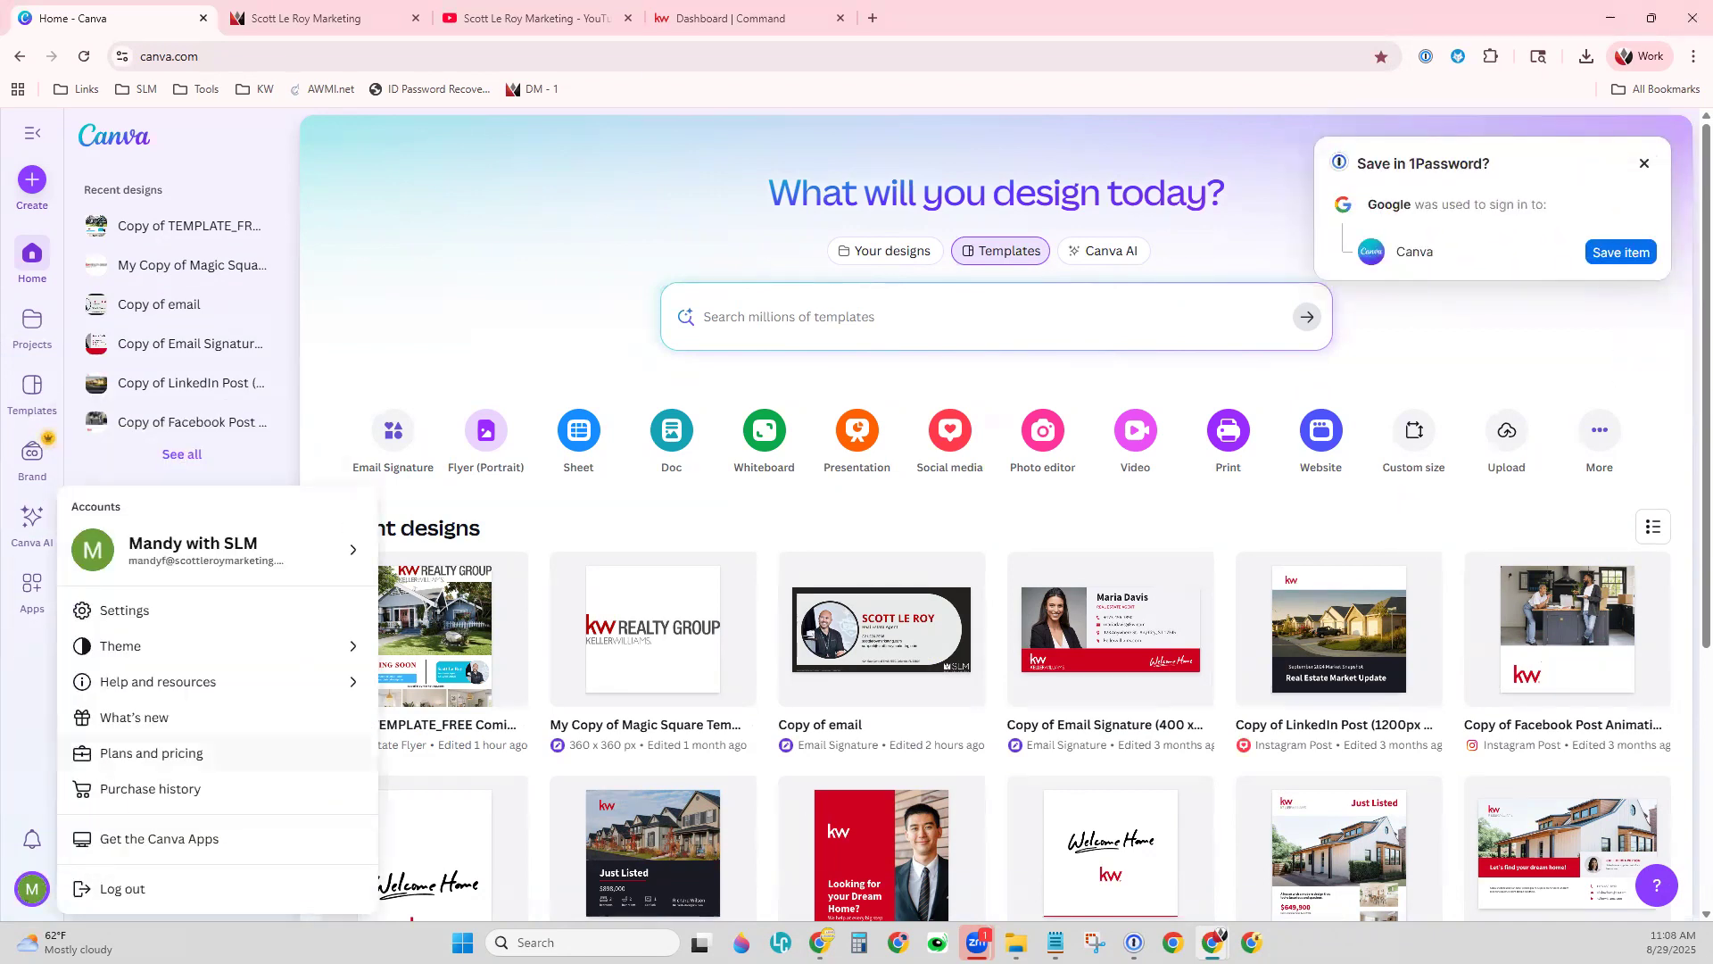
left_click(130, 612)
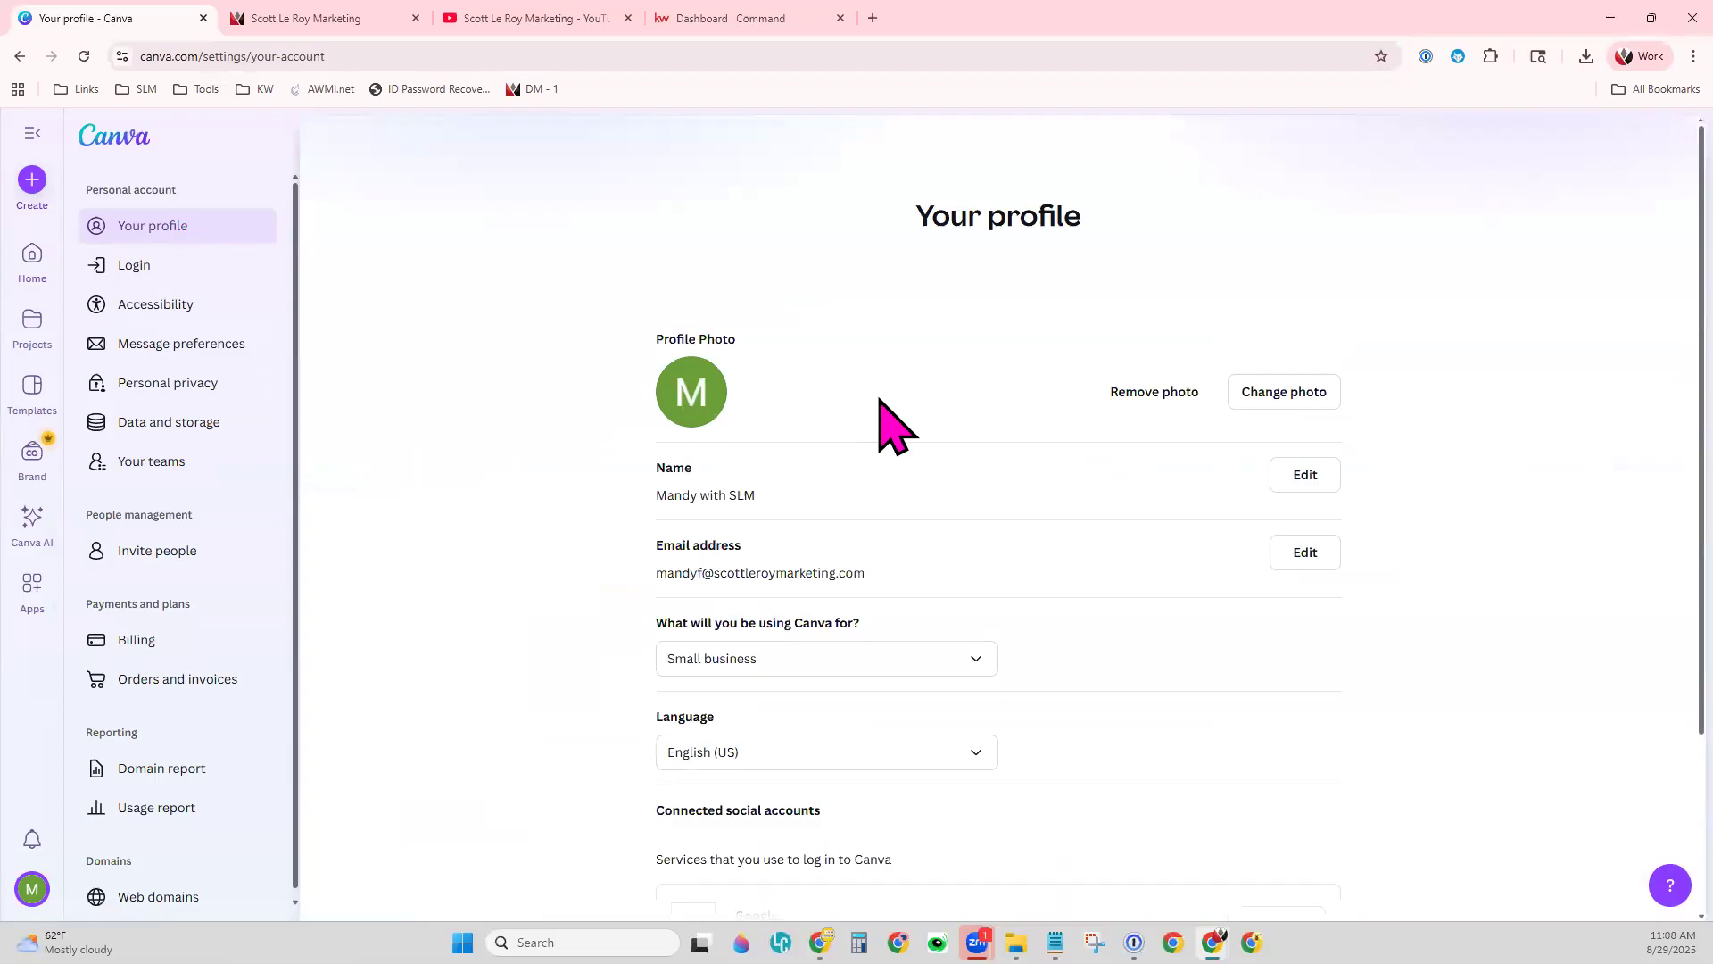
left_click(134, 272)
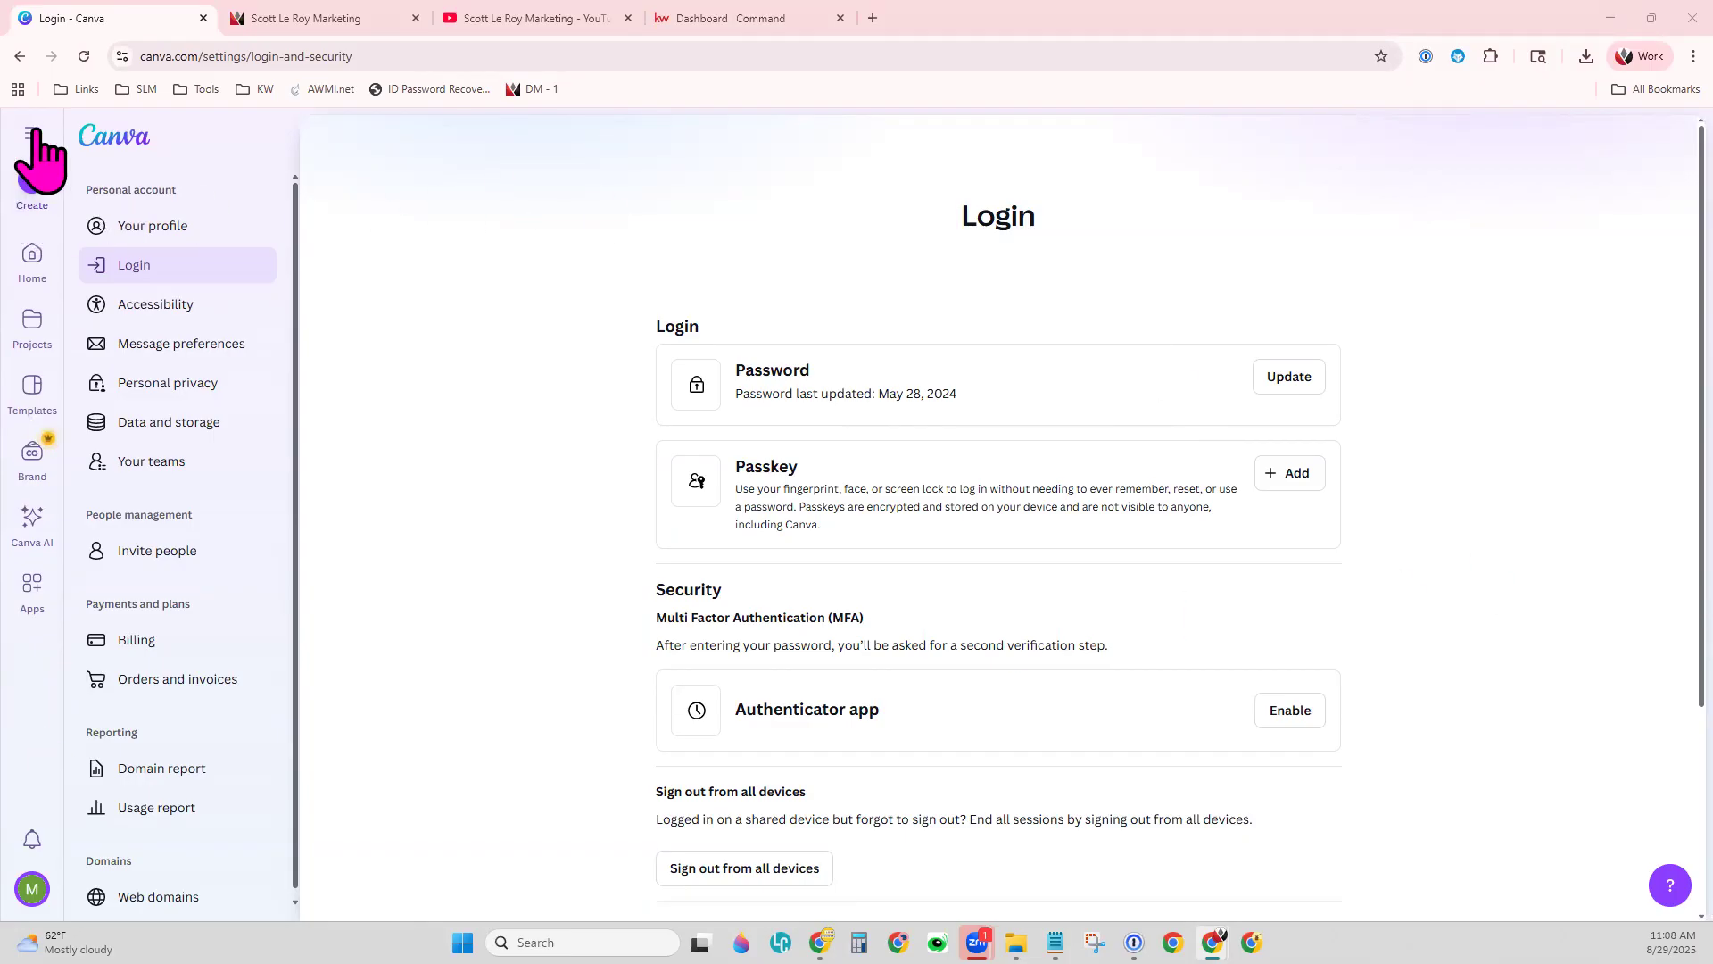
left_click(32, 263)
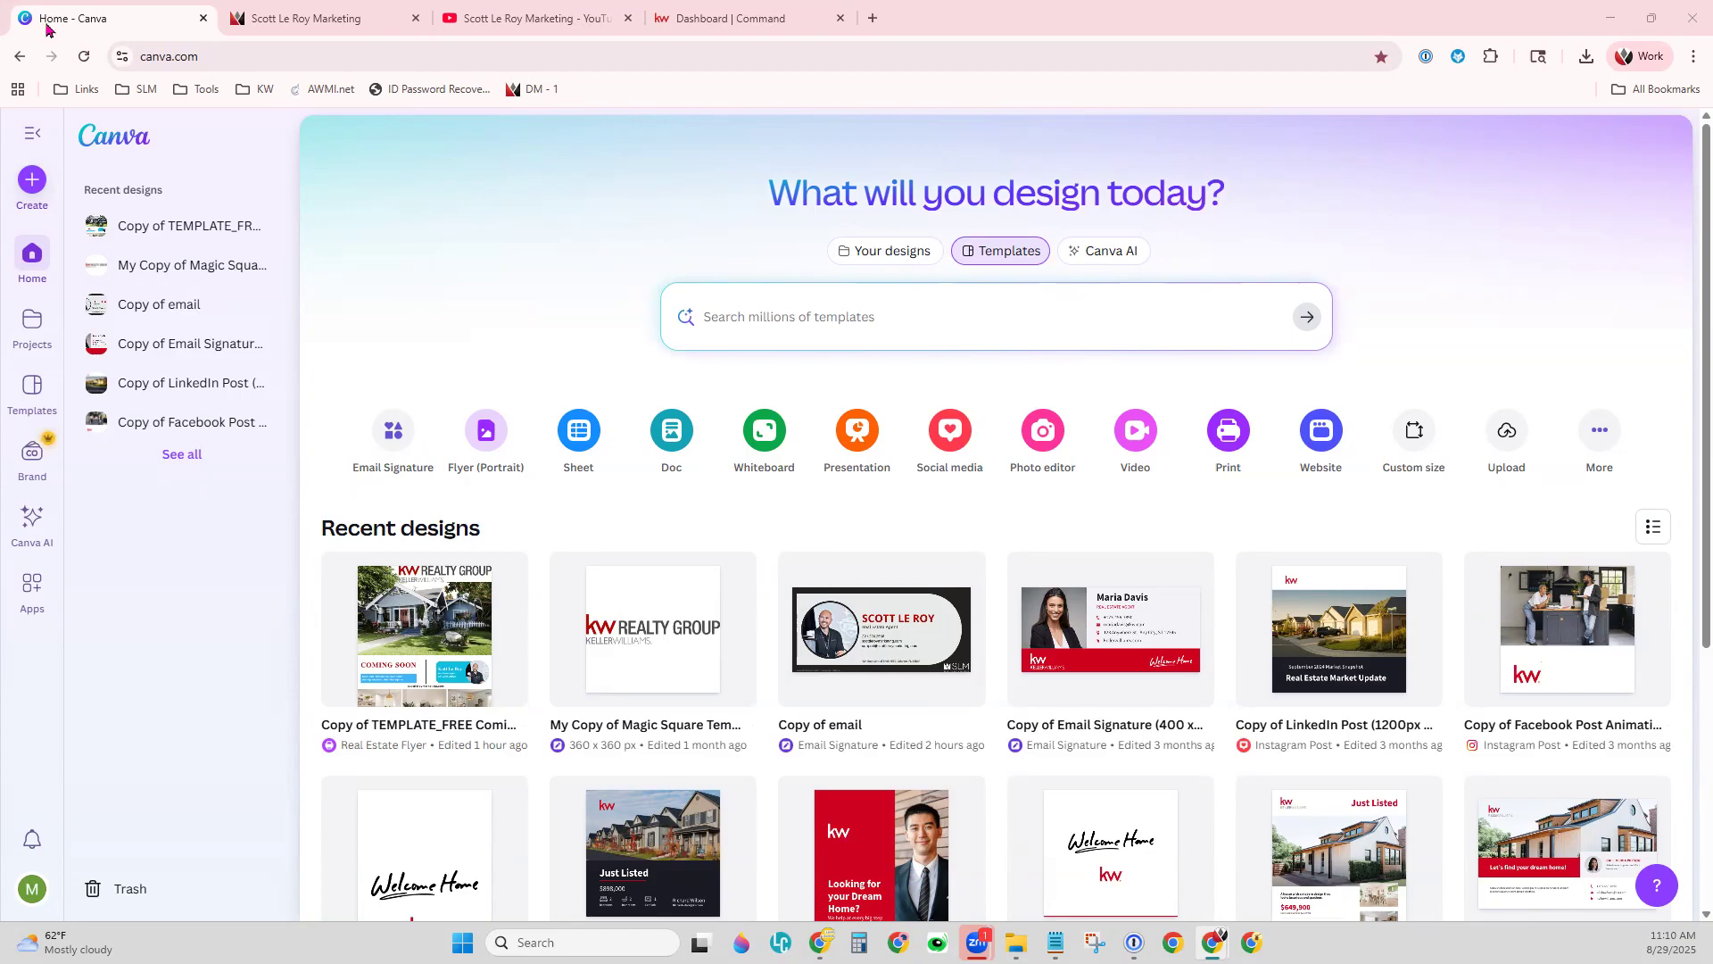
- Switch to the Scott Le Roy Marketing website and copy its home page address
left_click(276, 21)
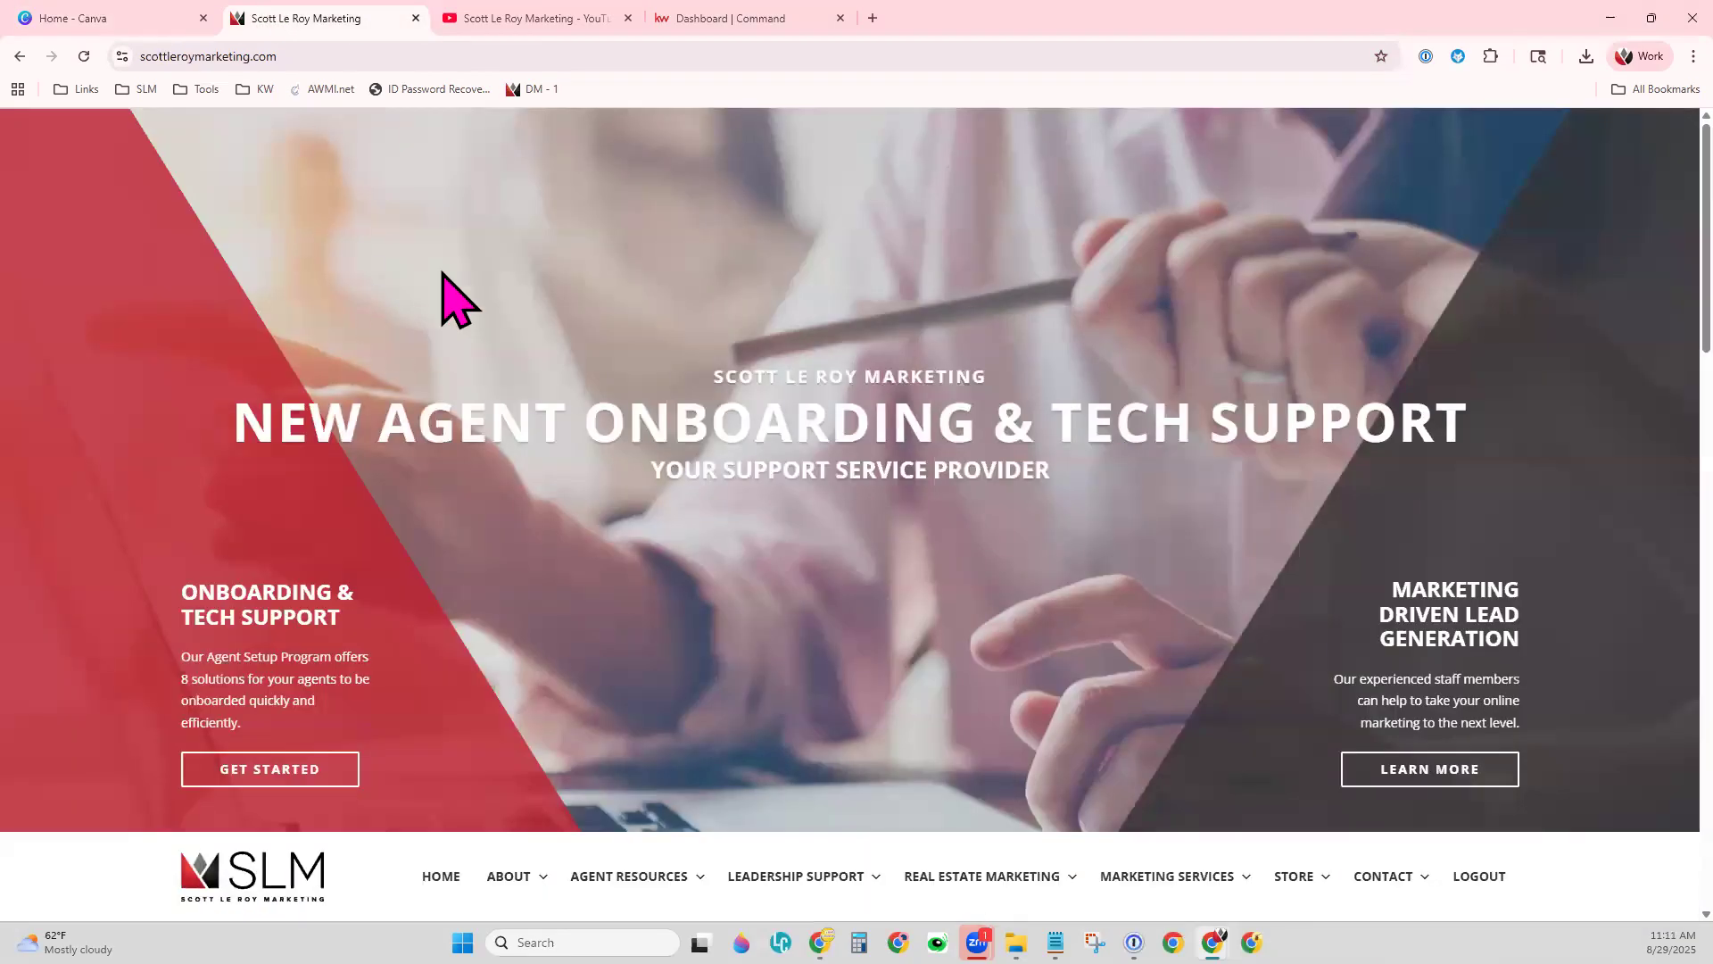
left_click(280, 58)
right_click(281, 64)
left_click(299, 229)
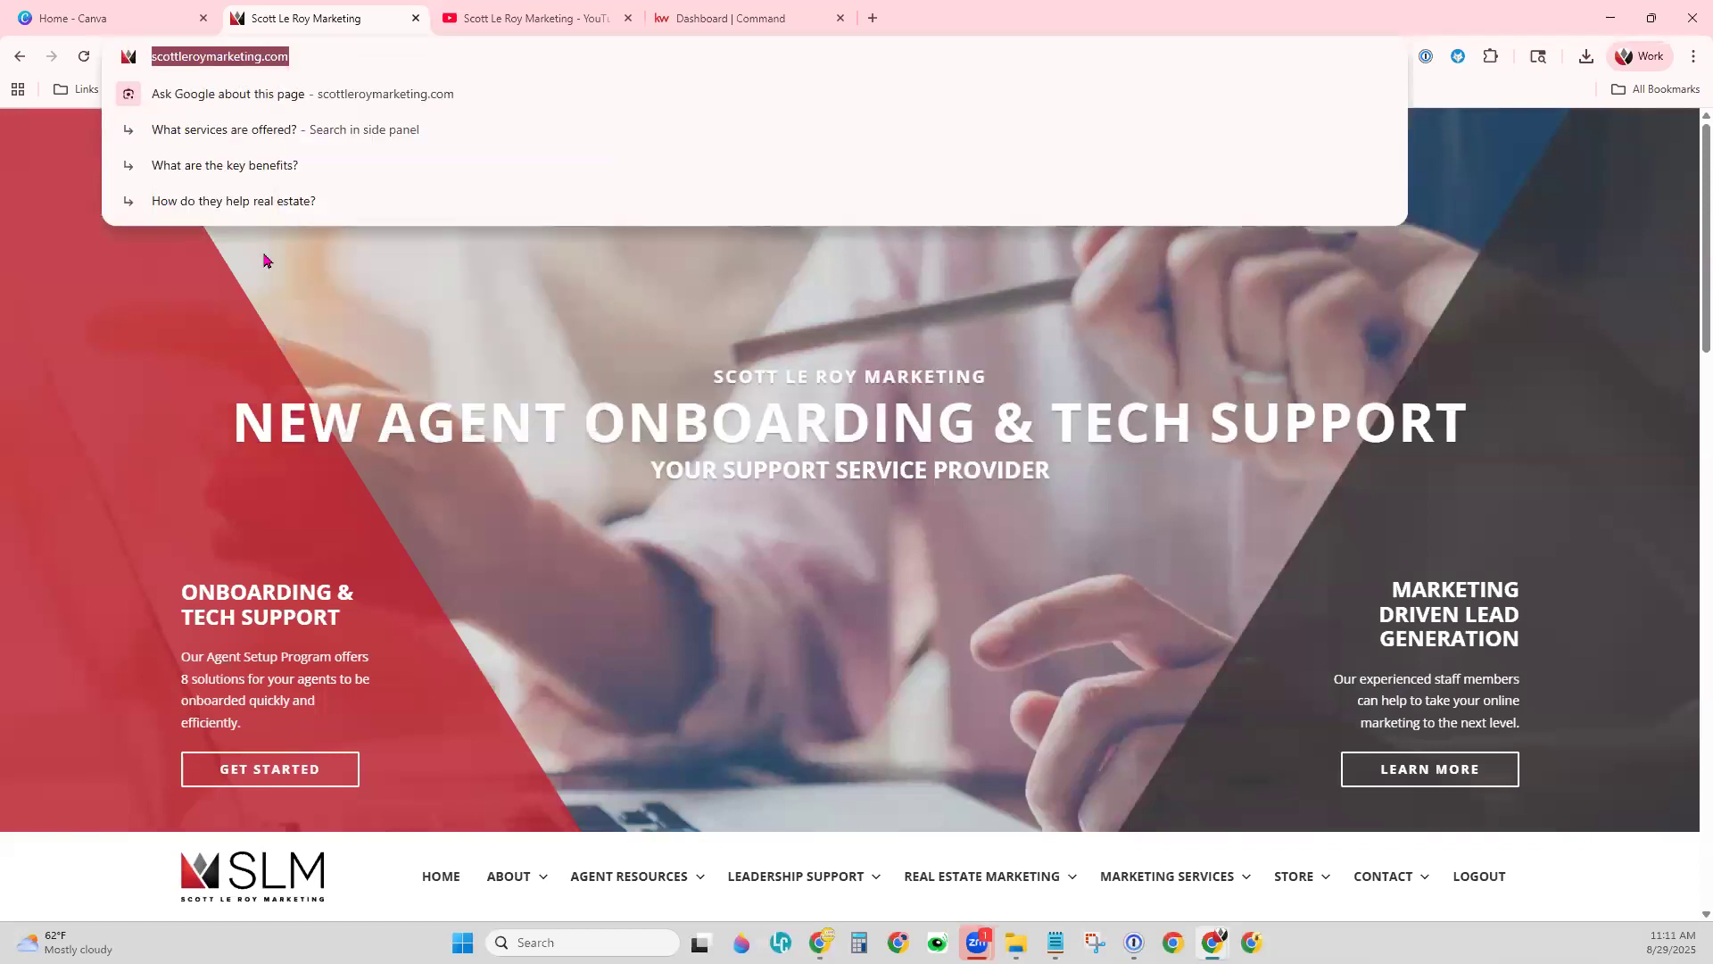
left_click(268, 260)
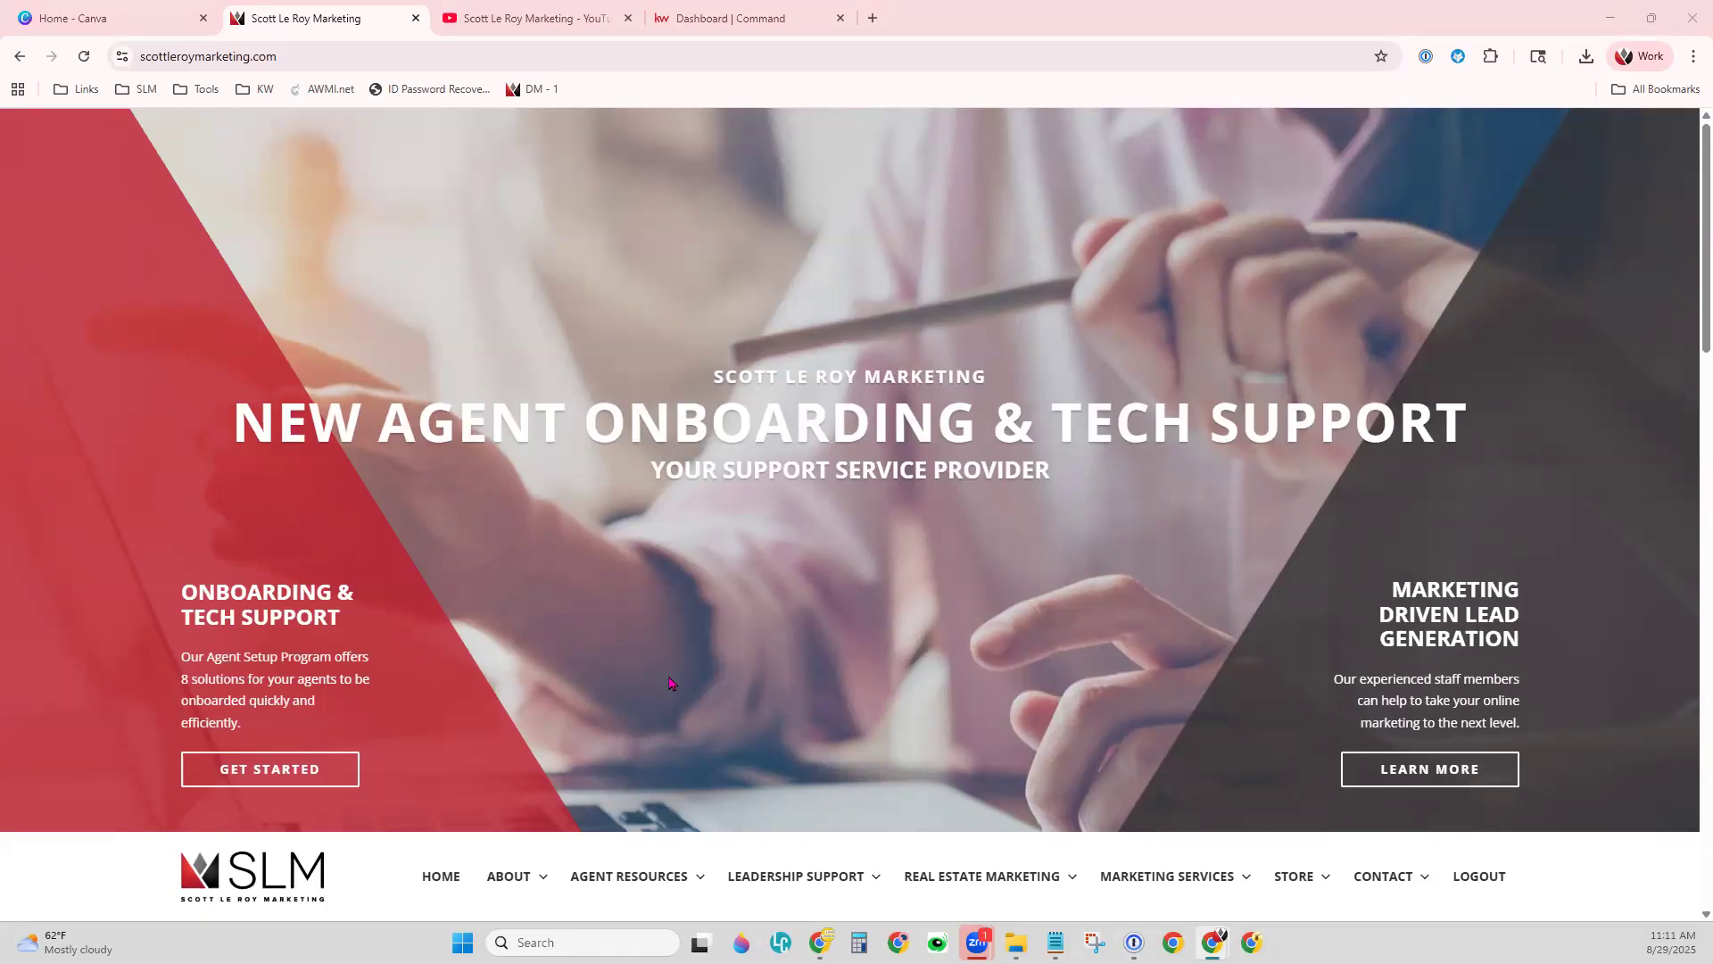
- Open the Agent Support page from the website's agent resources
scroll(1272, 740, "down", 1)
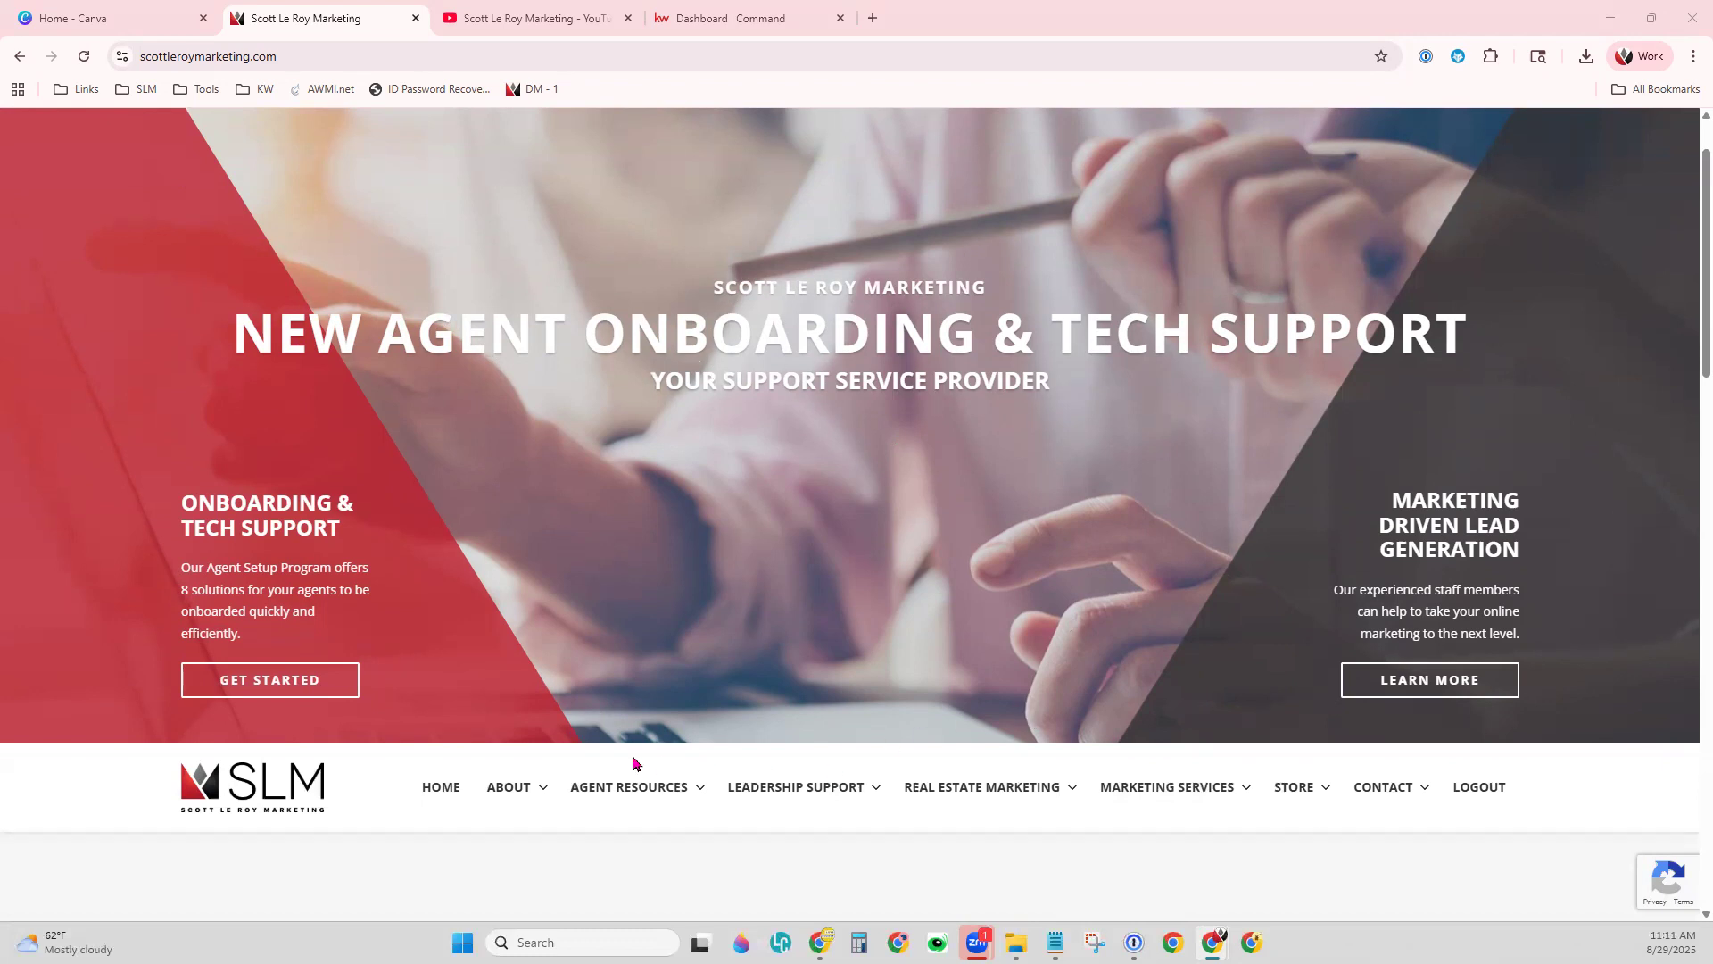
scroll(624, 714, "down", 2)
mouse_move(624, 612)
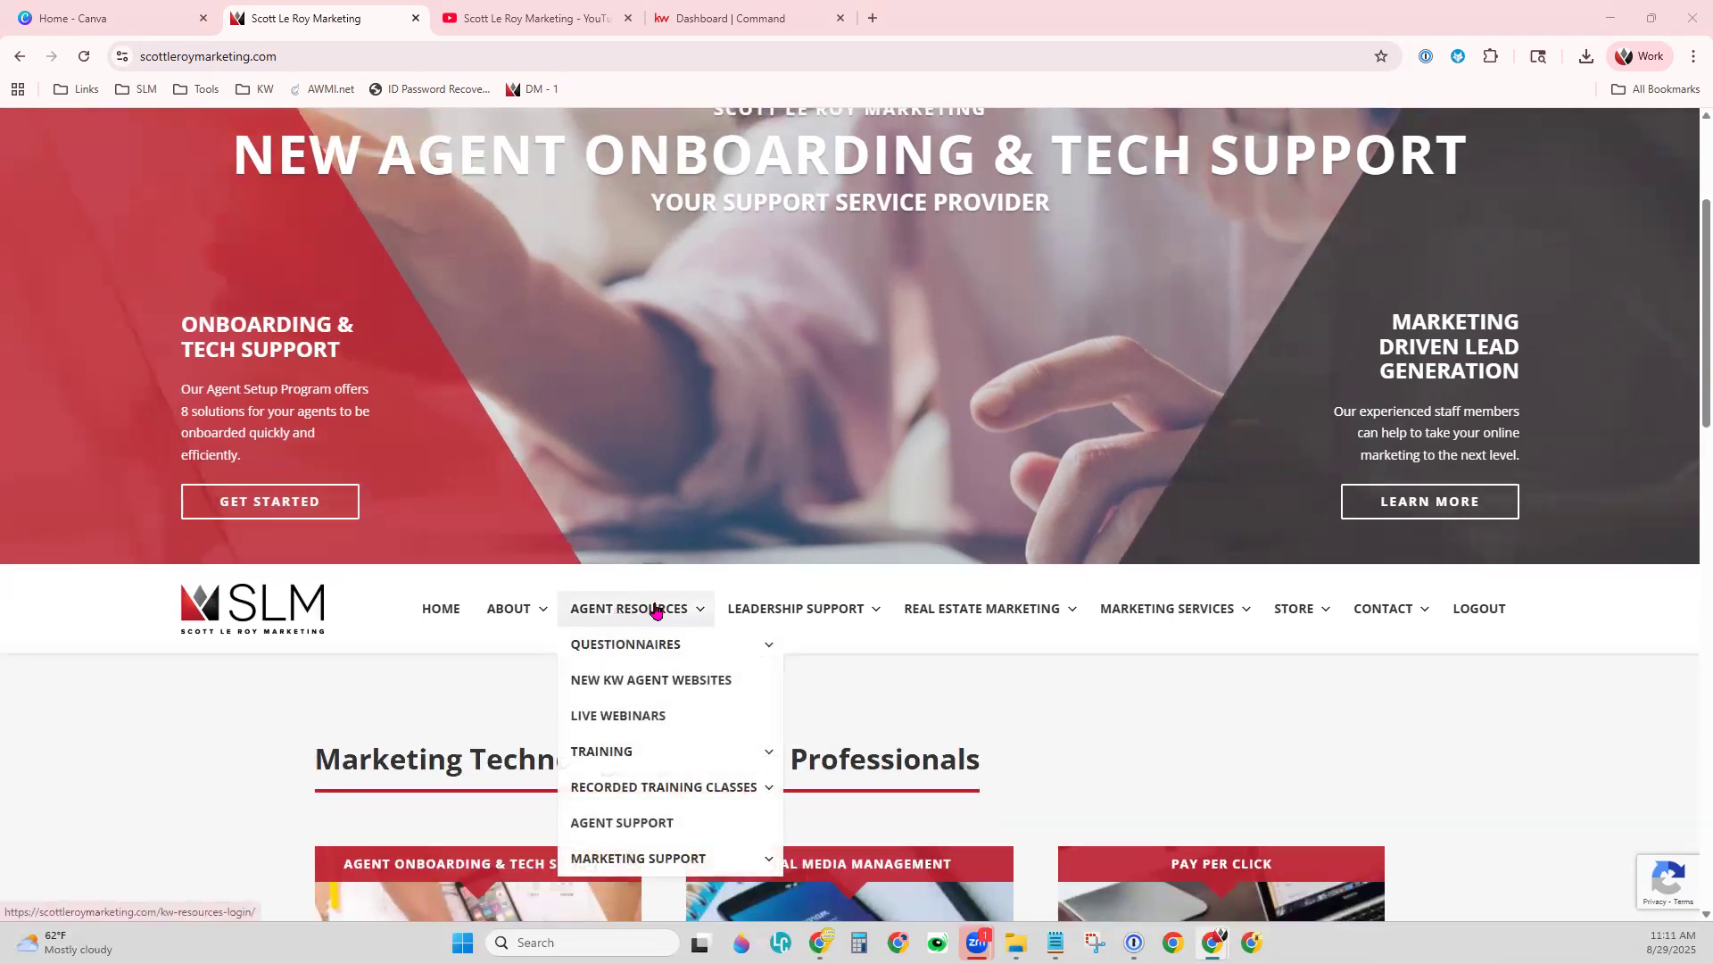
left_click(651, 828)
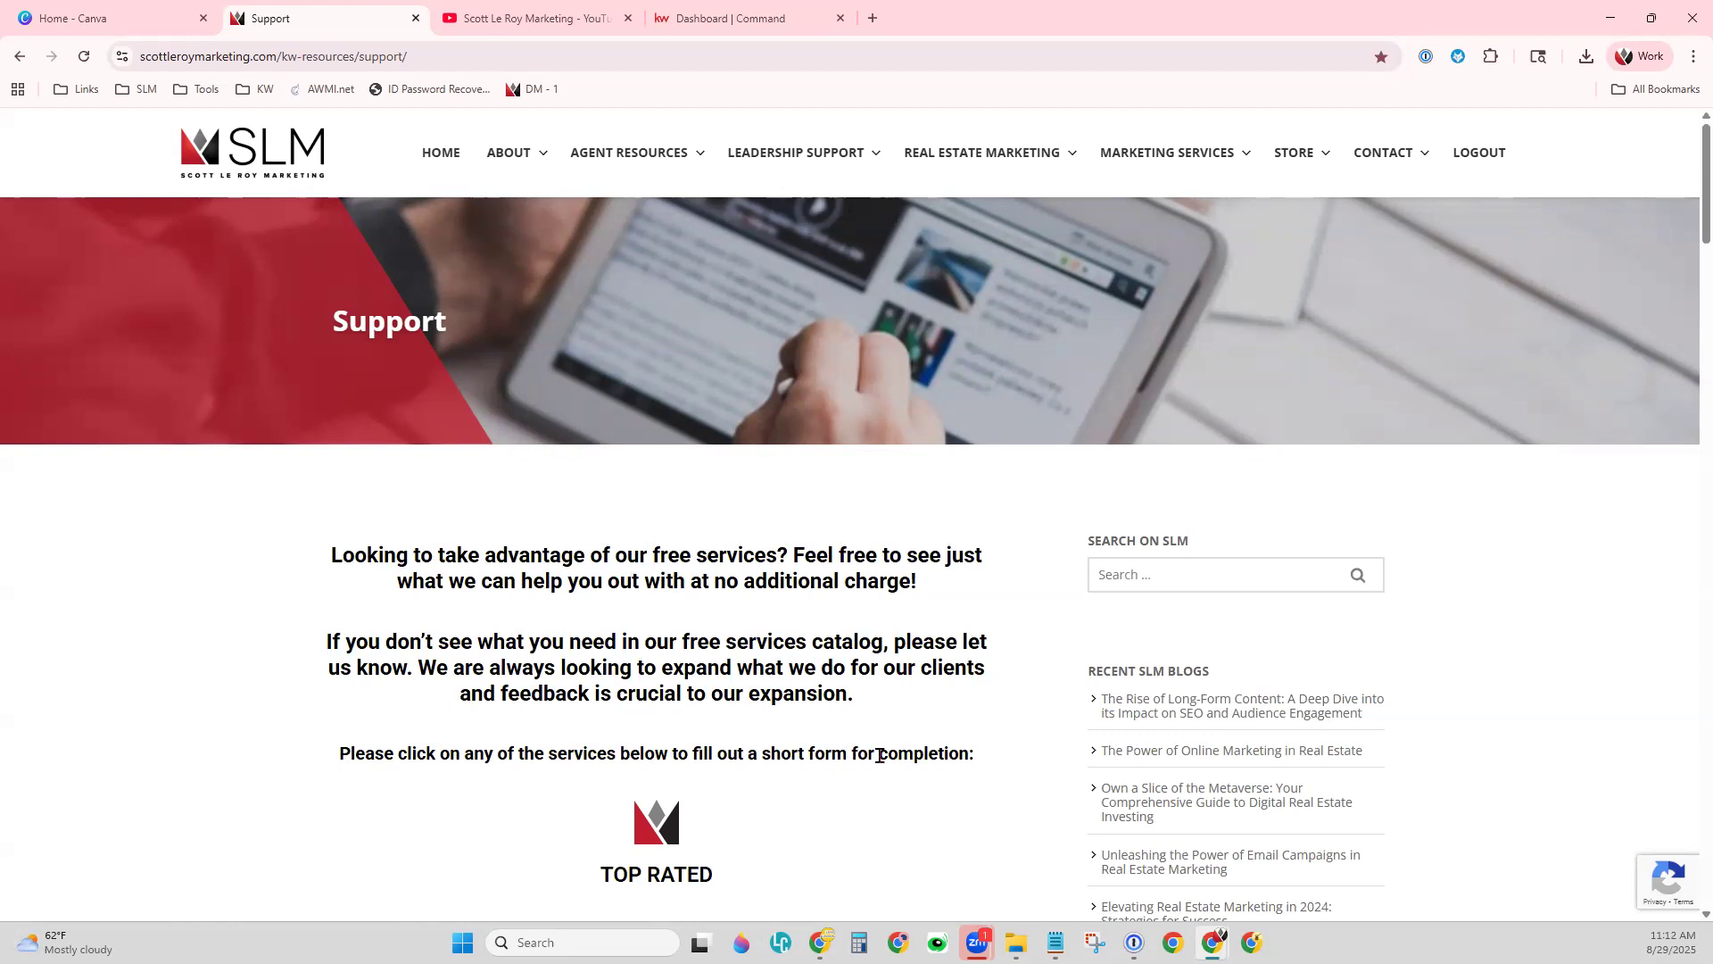
- Open the Canva Account Setup form from the Build Your Business services and copy its web address
scroll(879, 755, "down", 8)
scroll(885, 781, "down", 8)
scroll(885, 781, "down", 8)
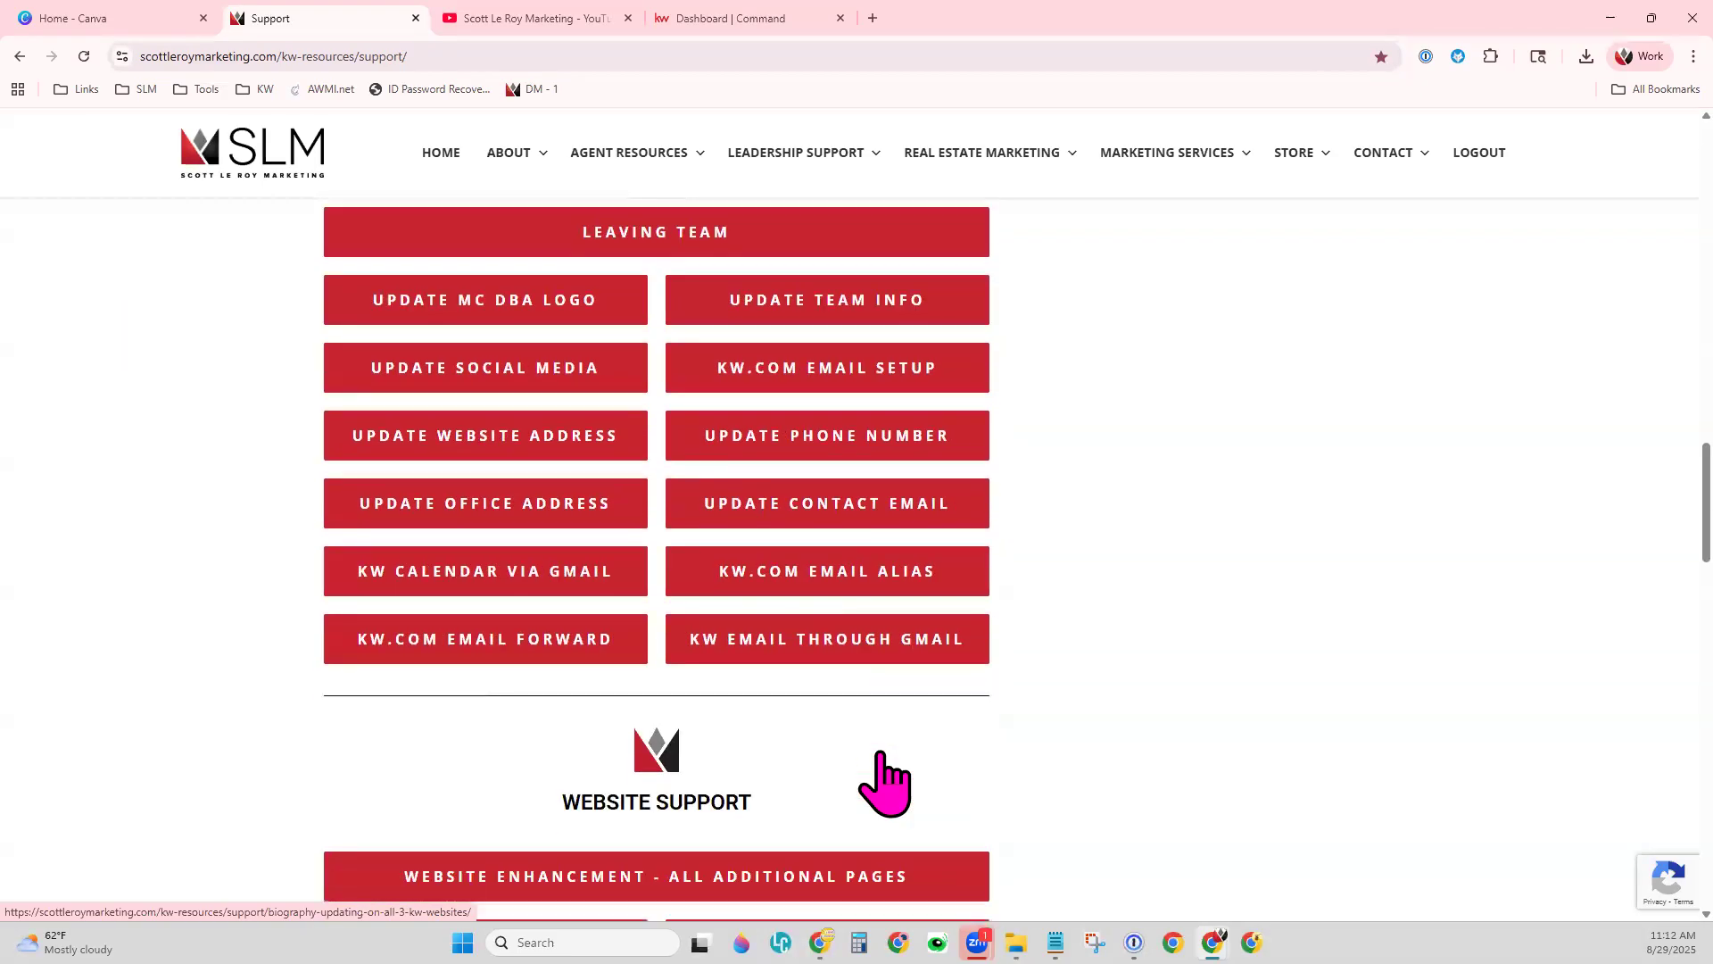
scroll(880, 755, "down", 7)
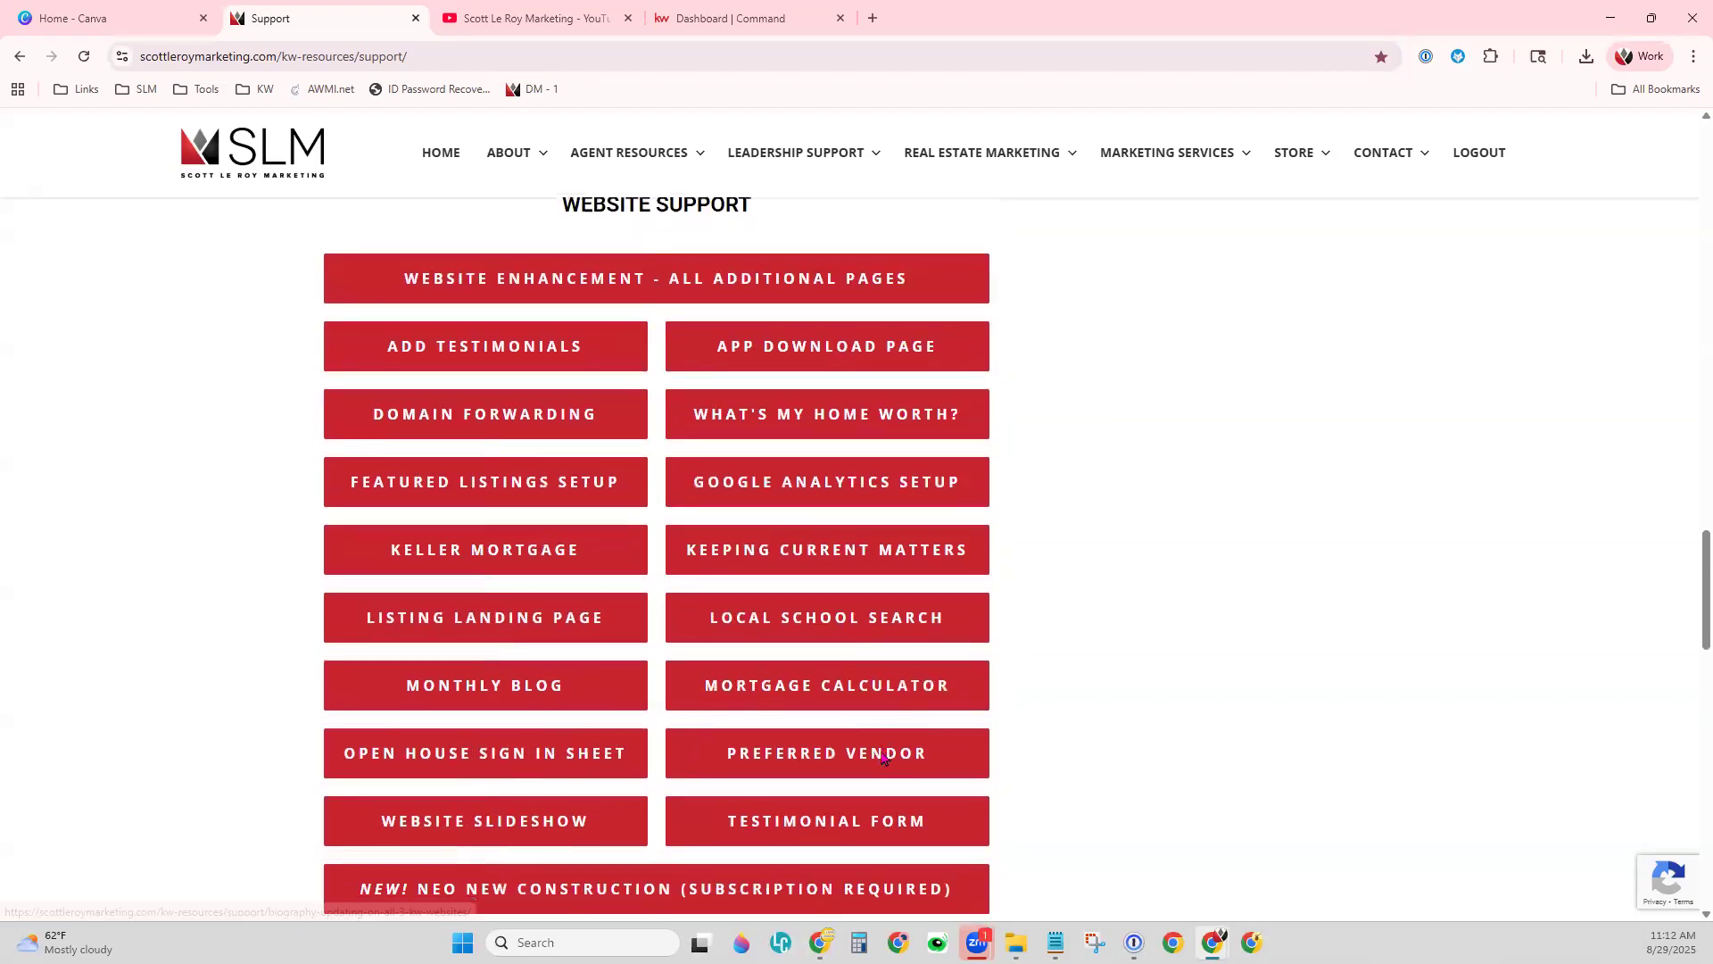
scroll(882, 756, "down", 6)
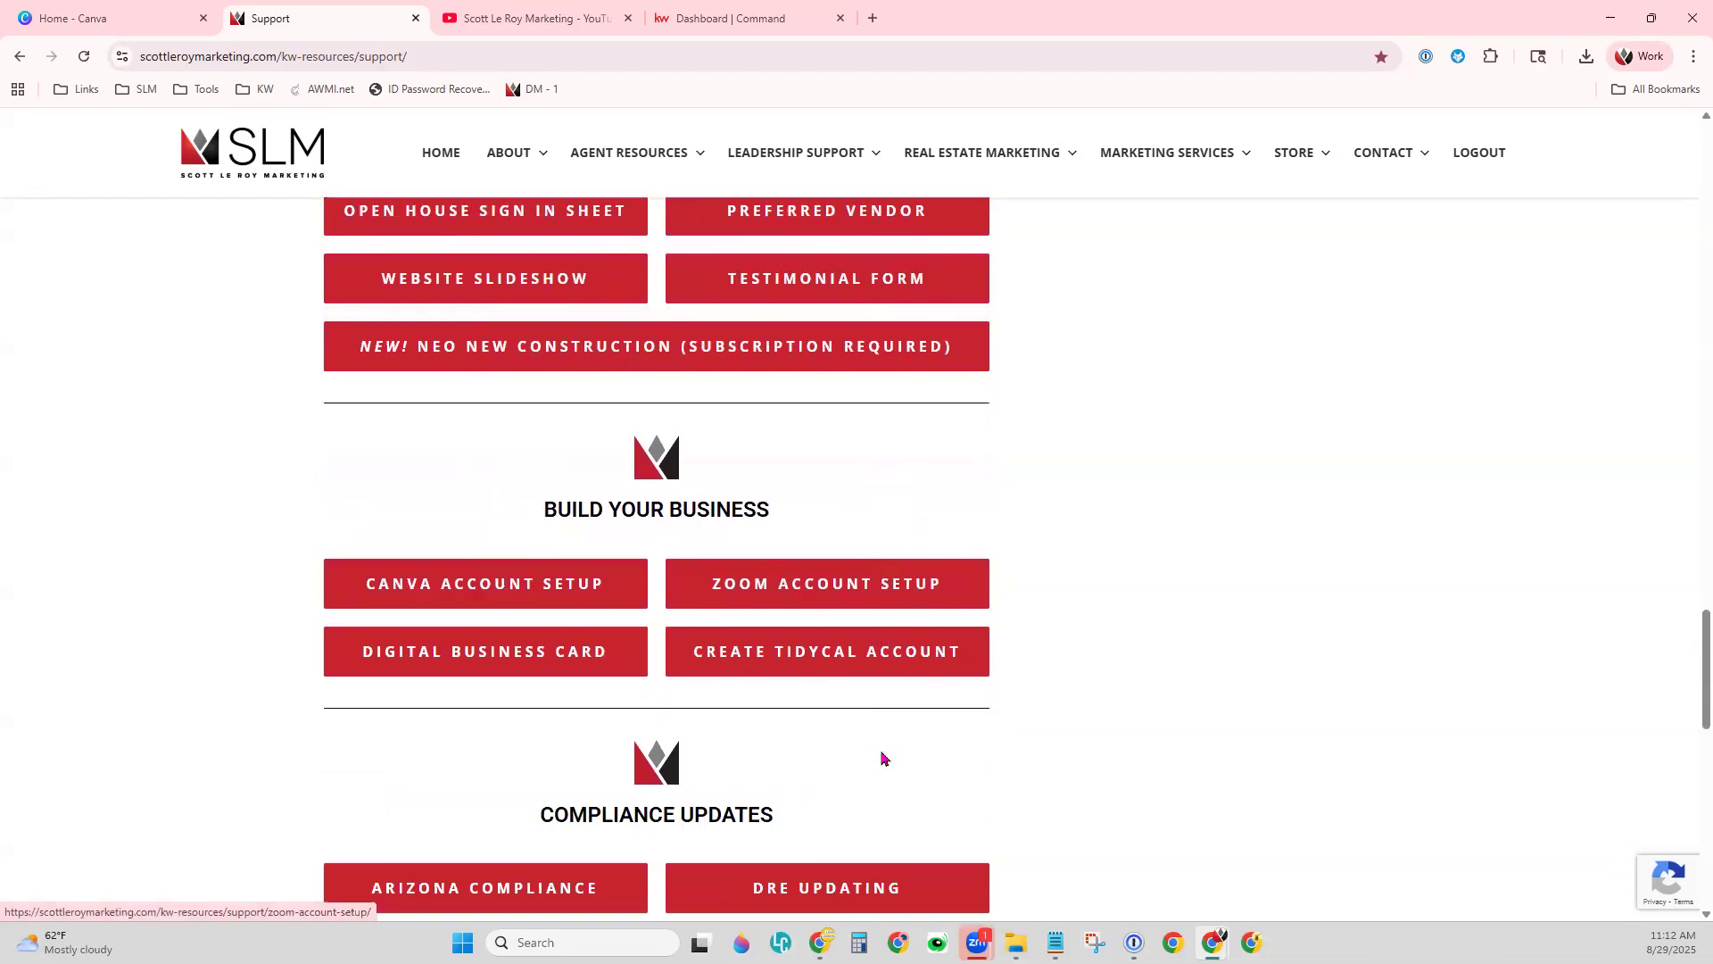
scroll(881, 757, "down", 2)
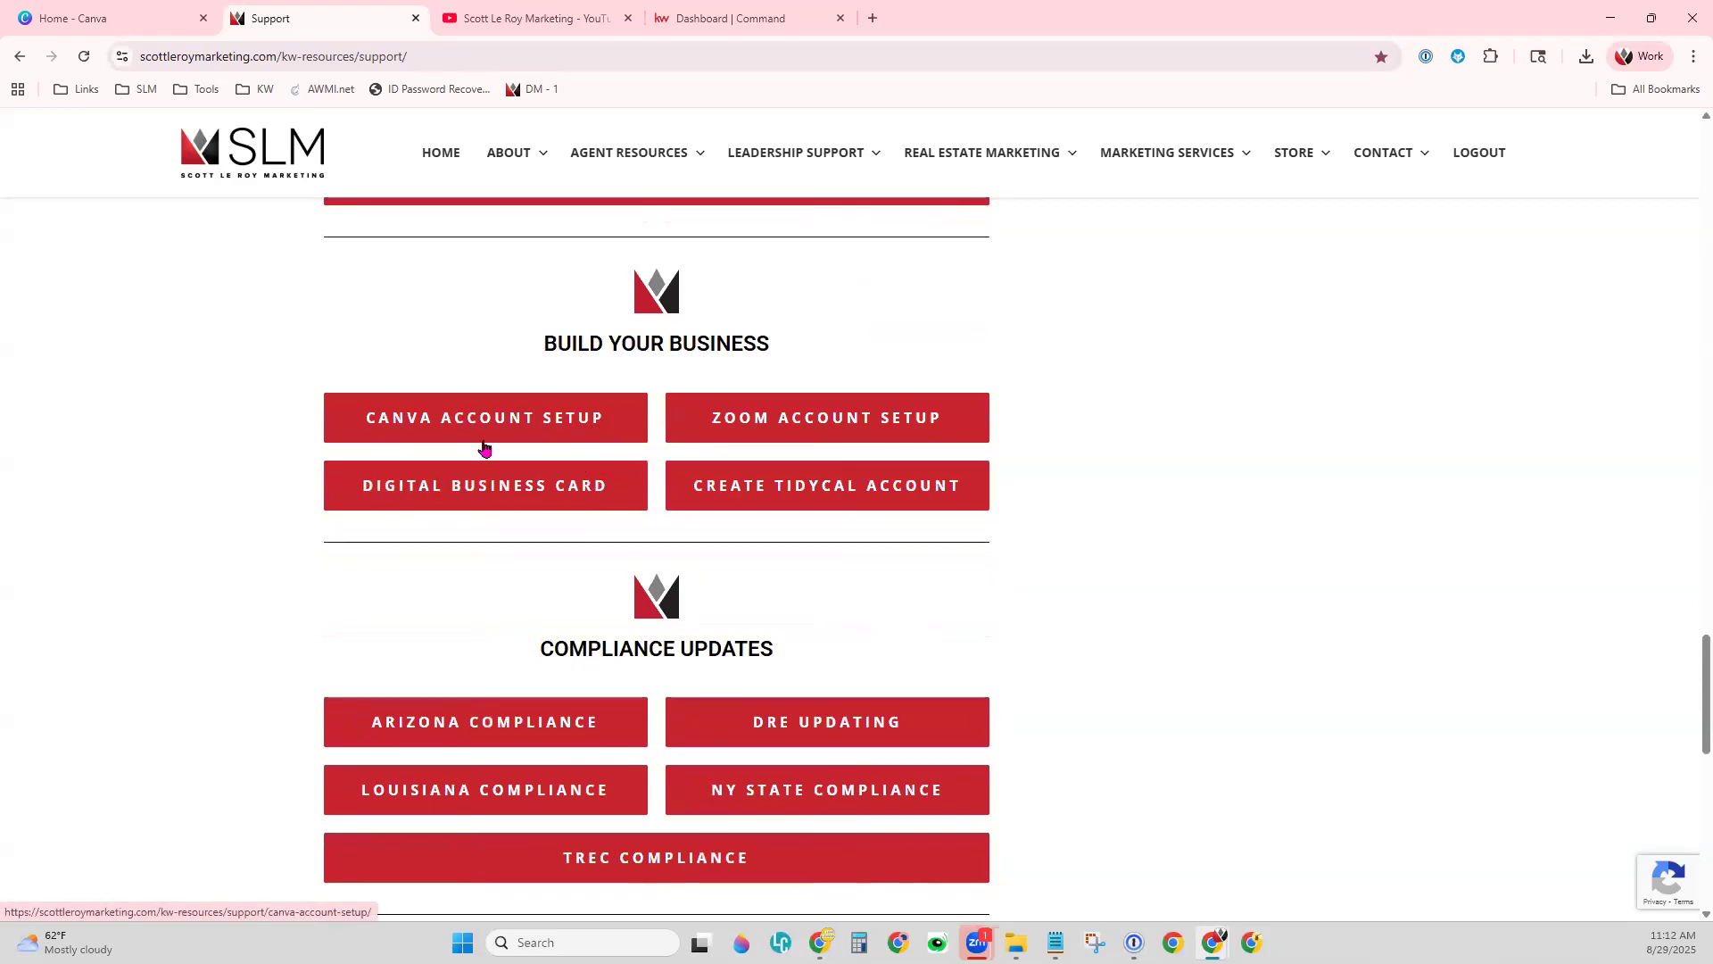
left_click(494, 415)
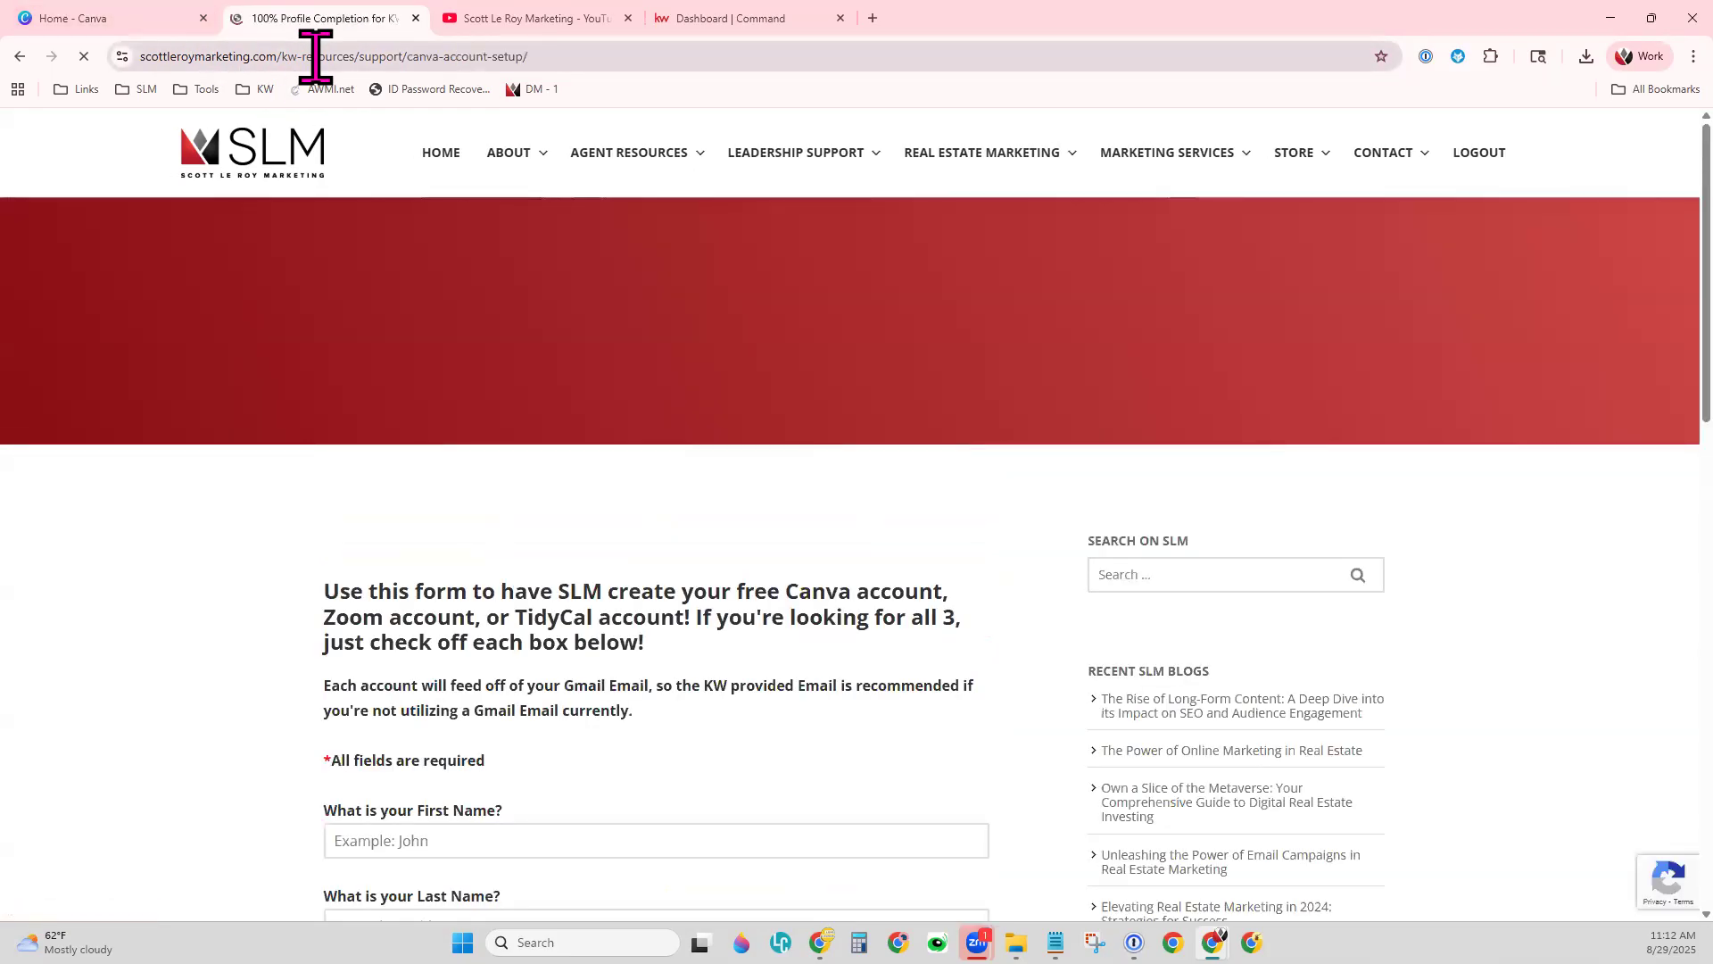
right_click(315, 57)
left_click(401, 233)
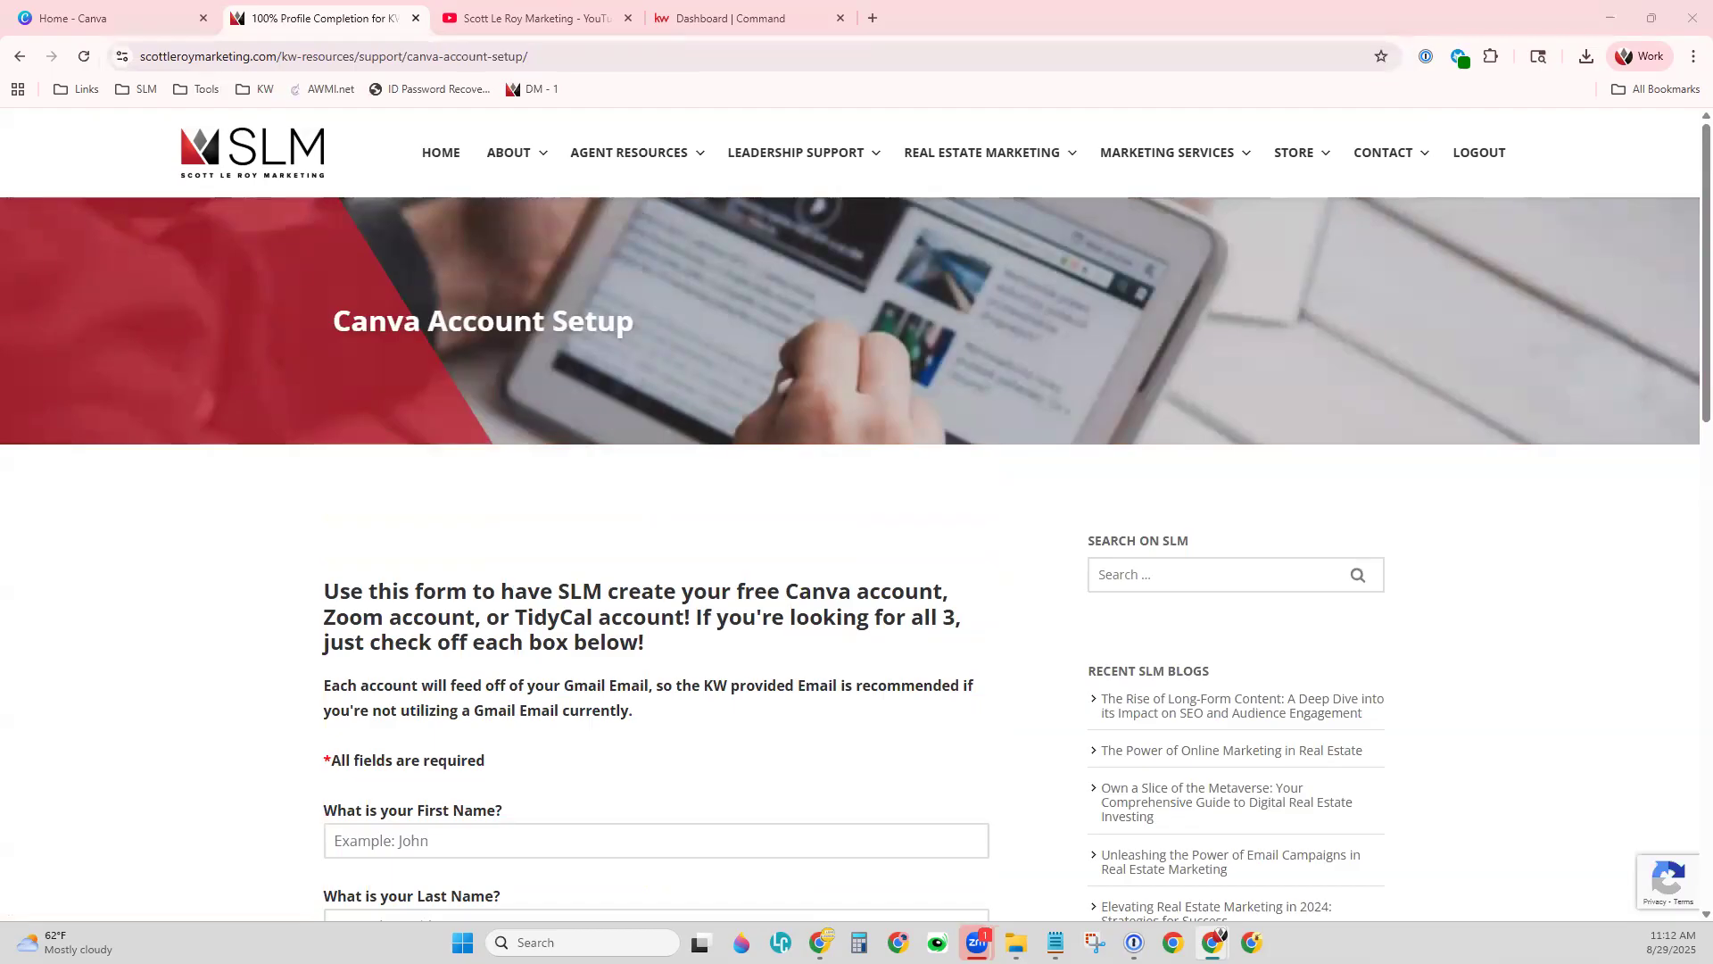
- Review the fields of the Canva Account Setup form down to its send option, and return to the Canva home page
scroll(781, 739, "down", 5)
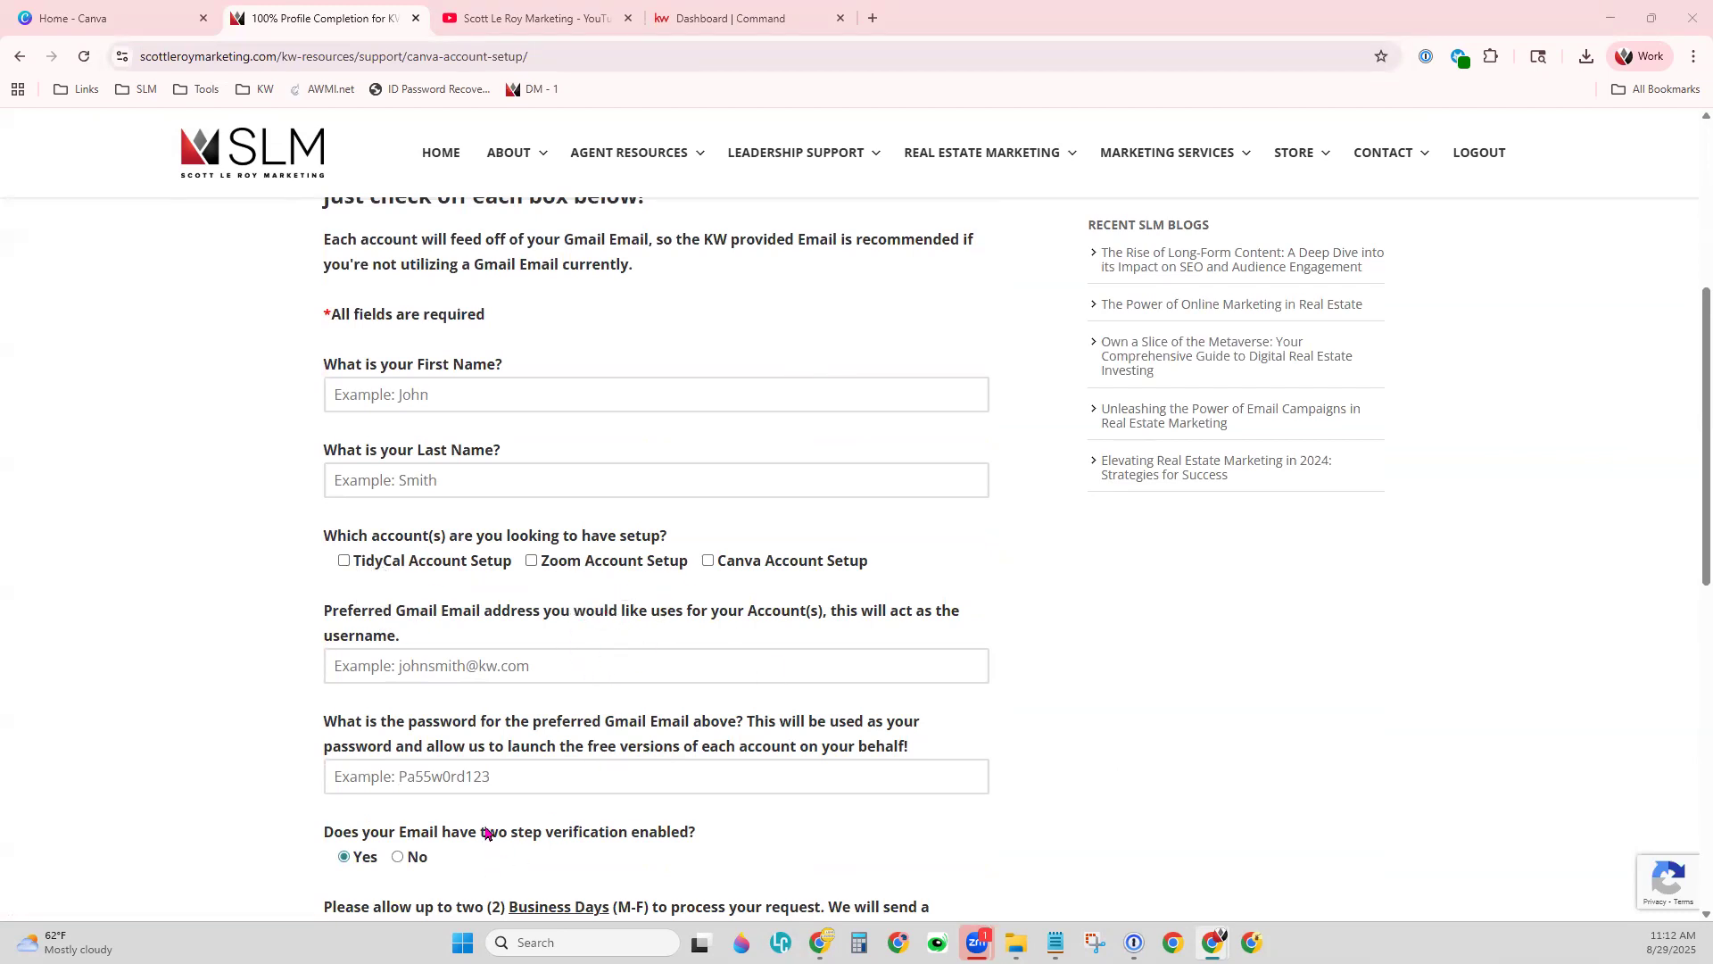
scroll(486, 832, "down", 4)
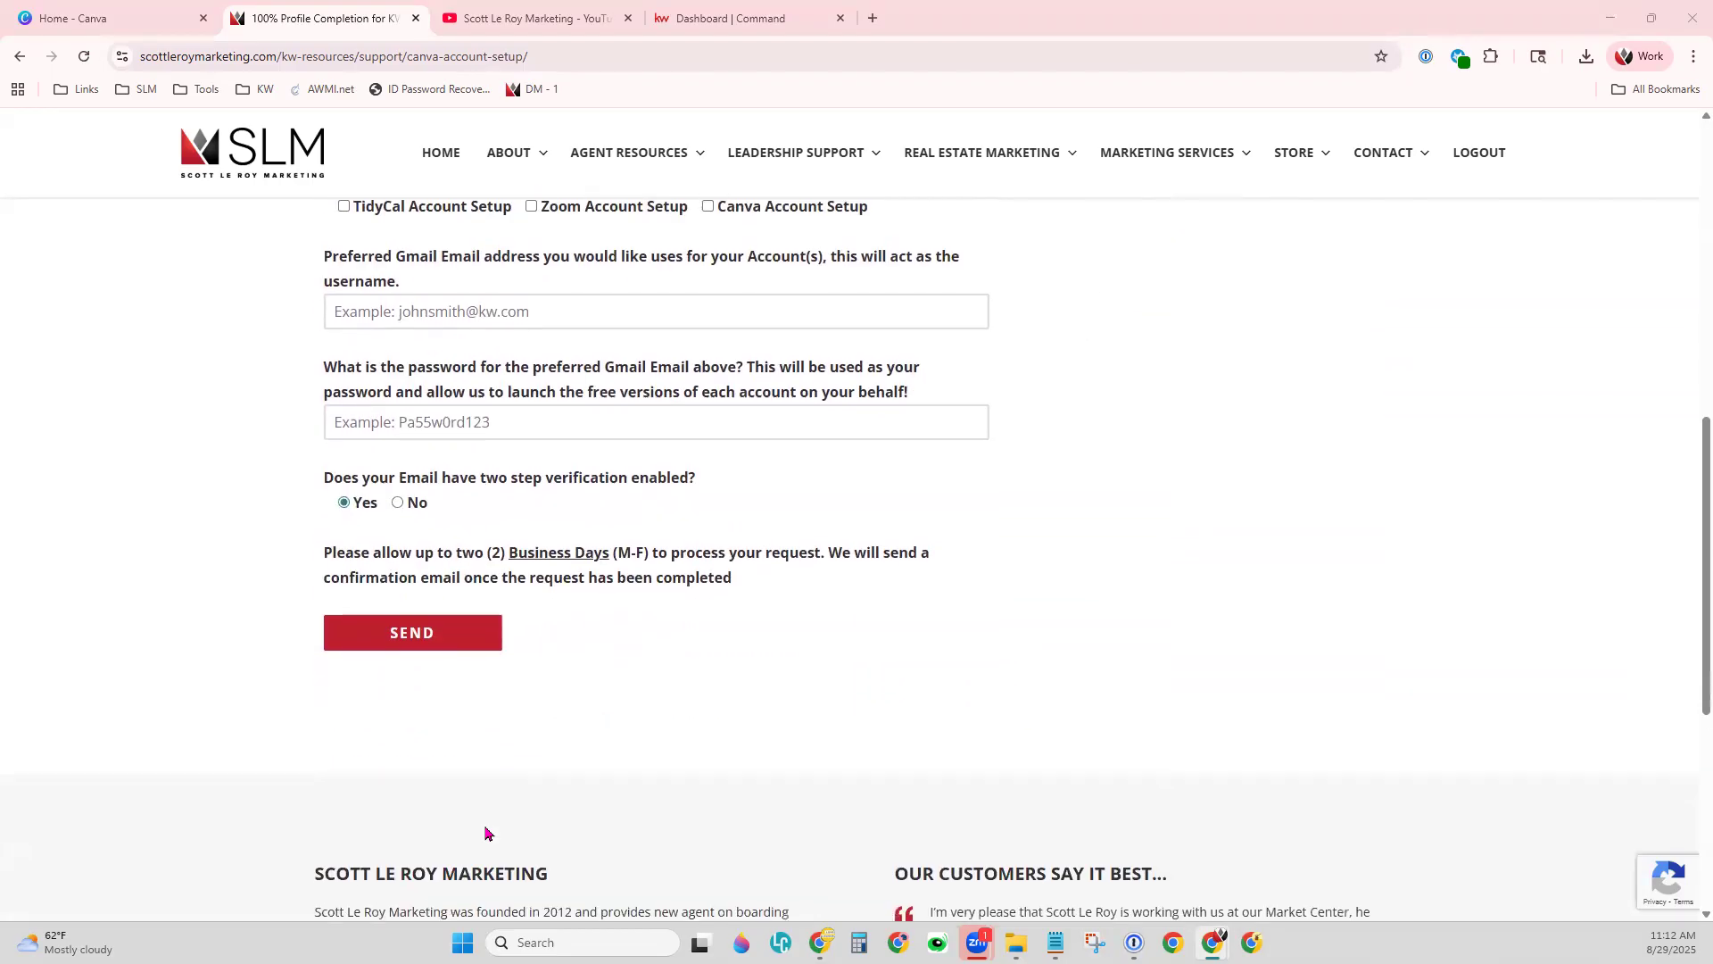
scroll(486, 830, "up", 3)
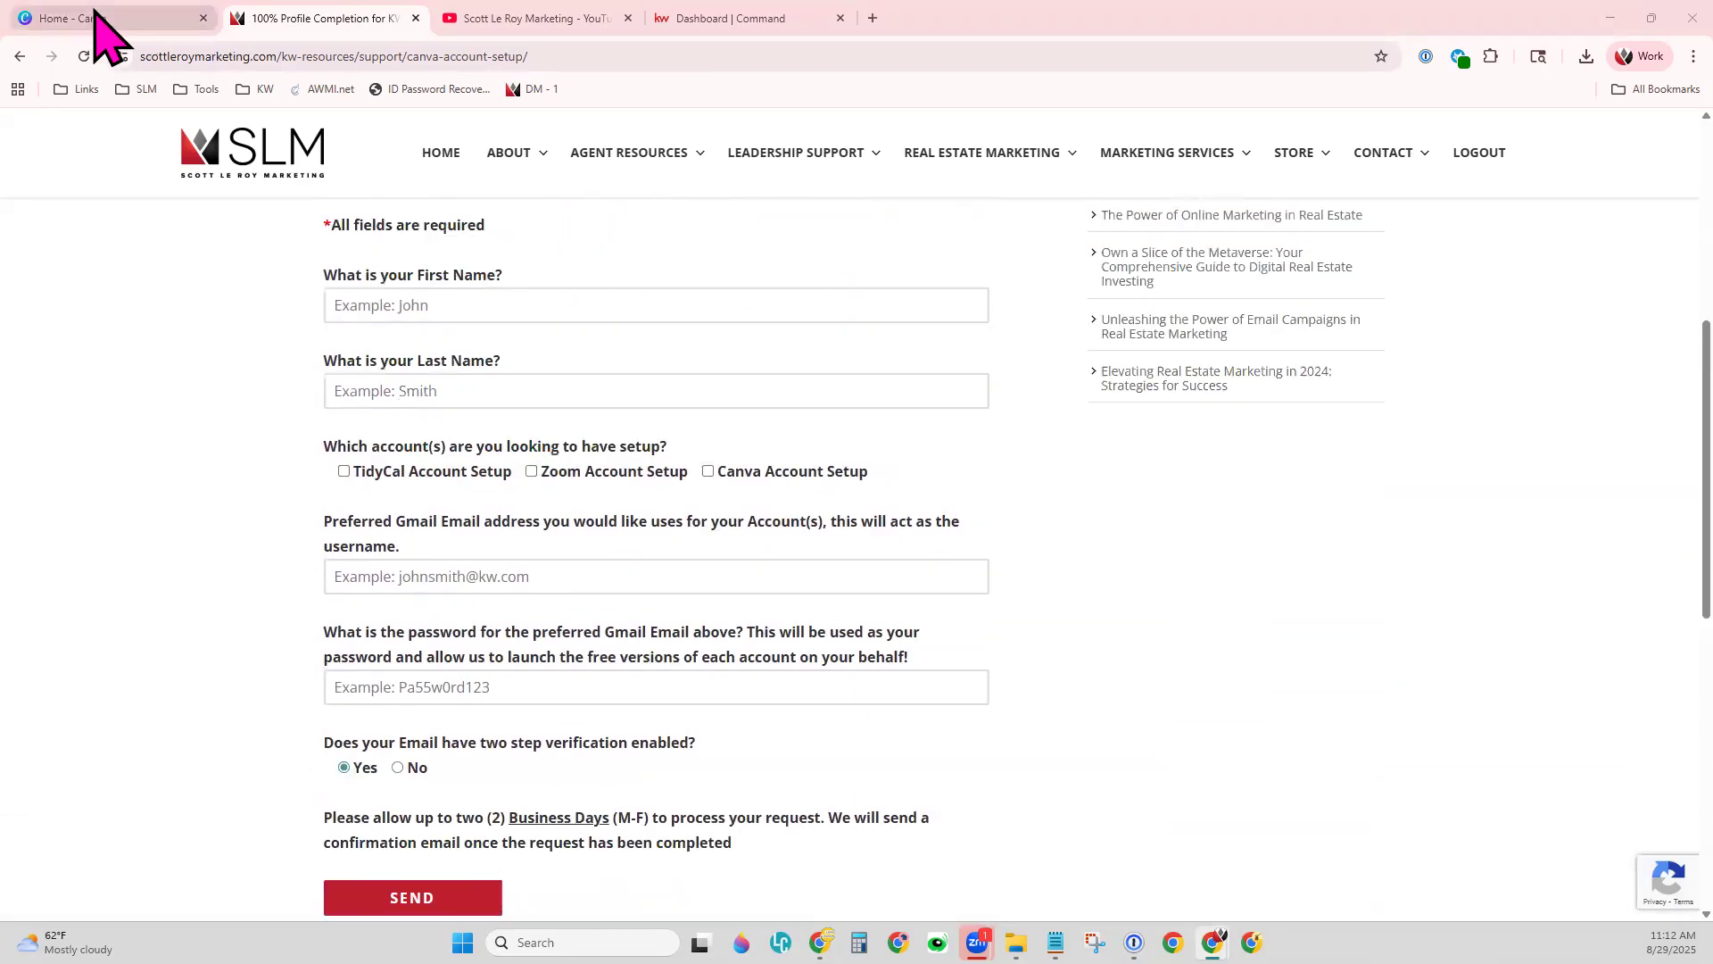
left_click(100, 27)
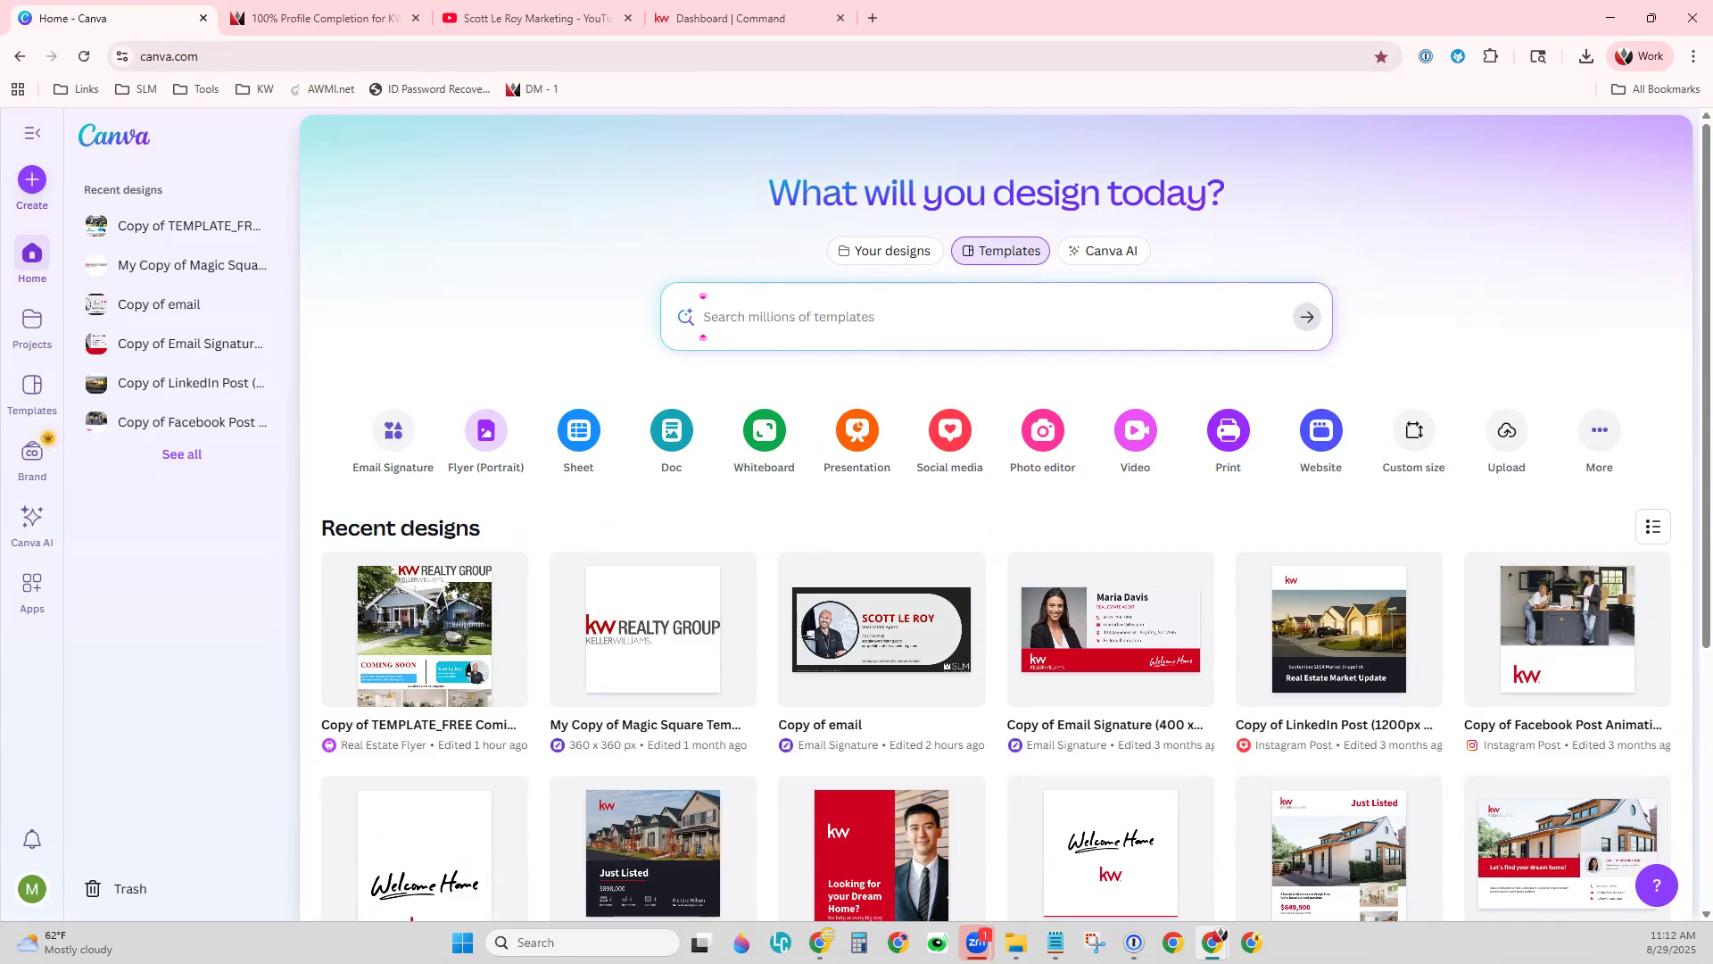
- Switch to the marketing website and open the Agent Concierge page from the marketing support resources
left_click(318, 27)
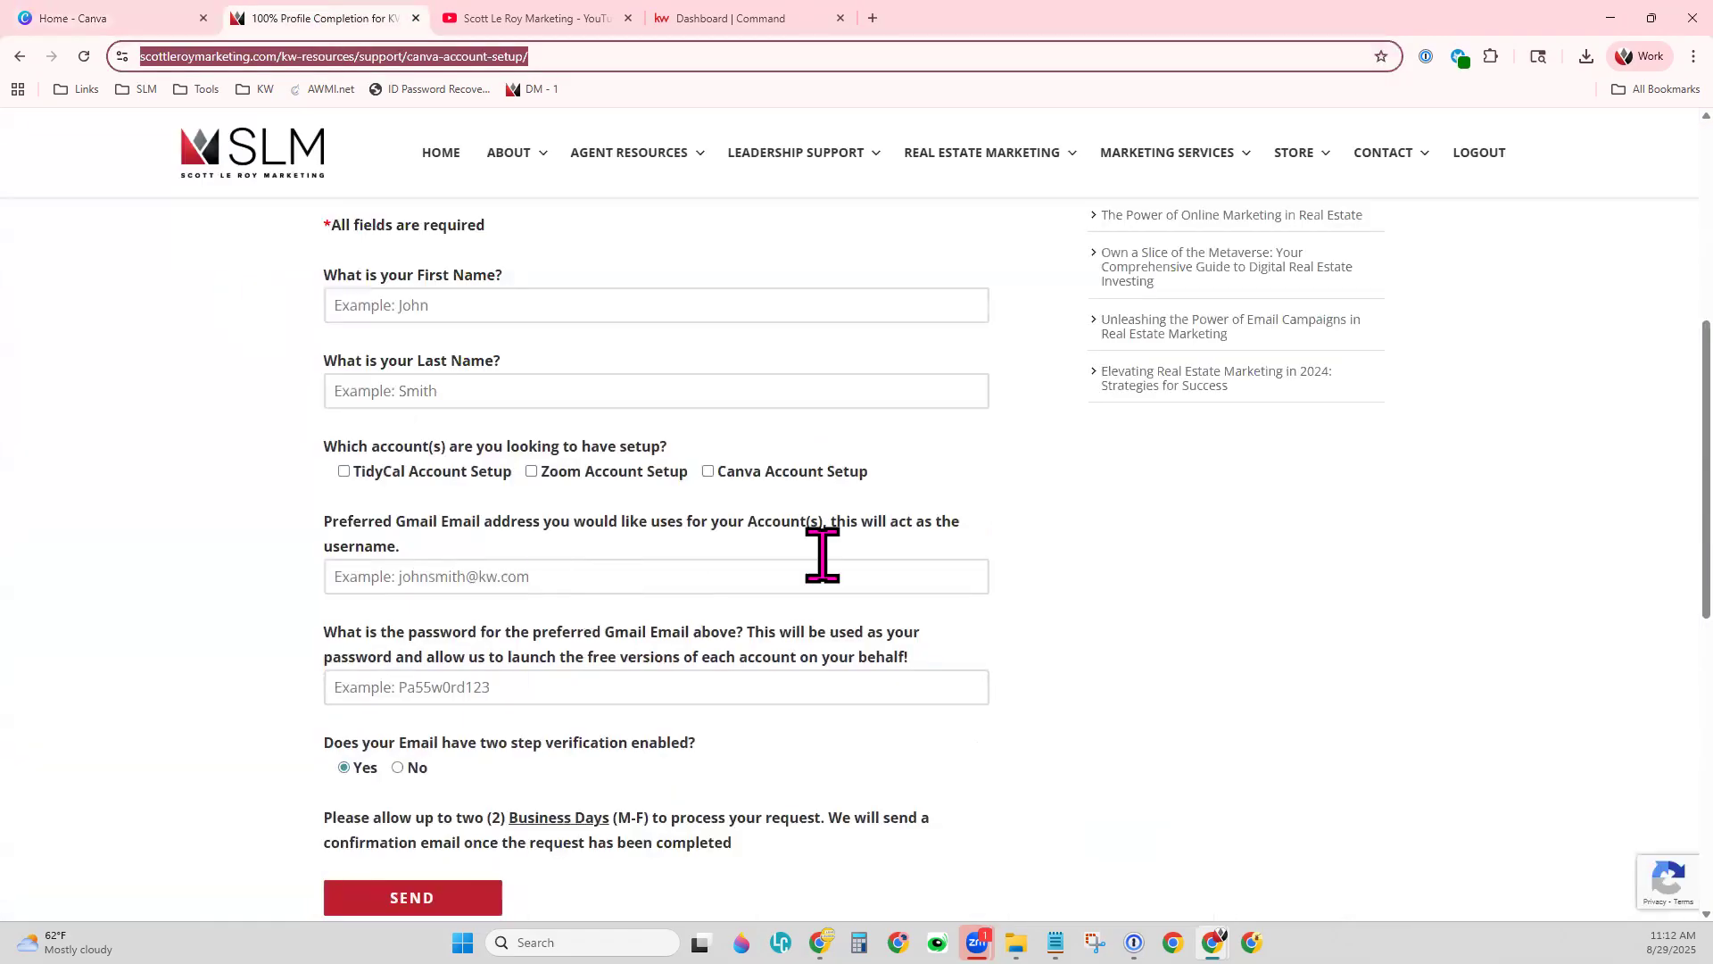
scroll(624, 401, "up", 5)
mouse_move(634, 165)
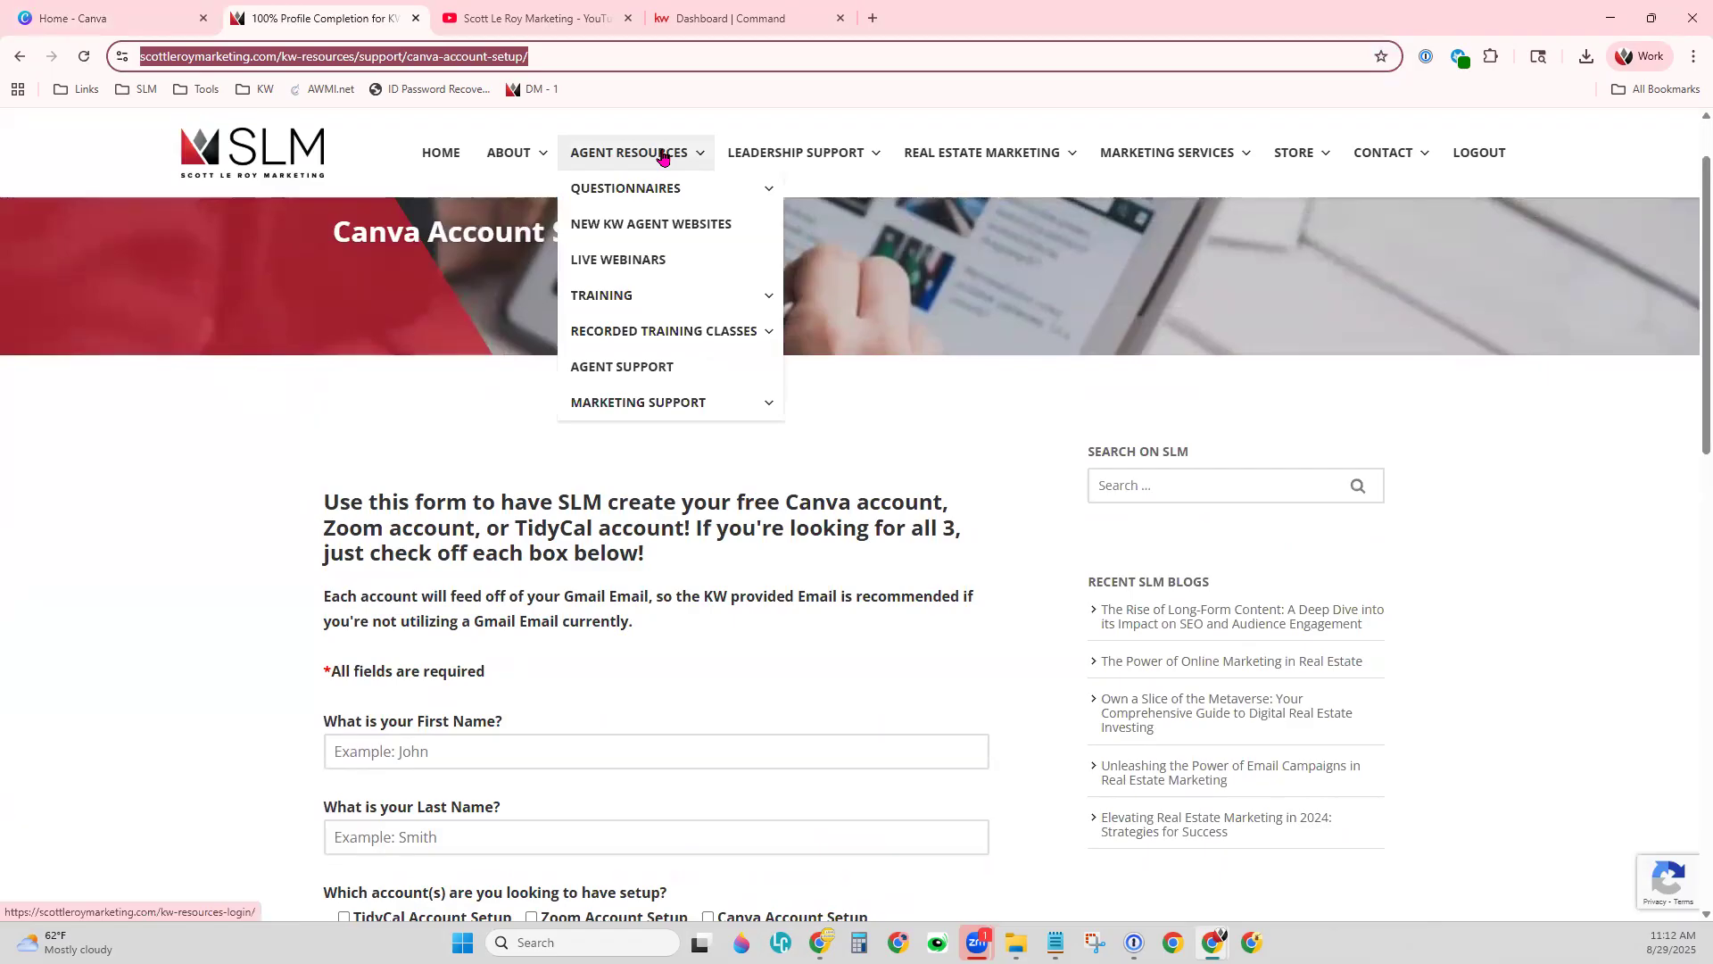
mouse_move(627, 406)
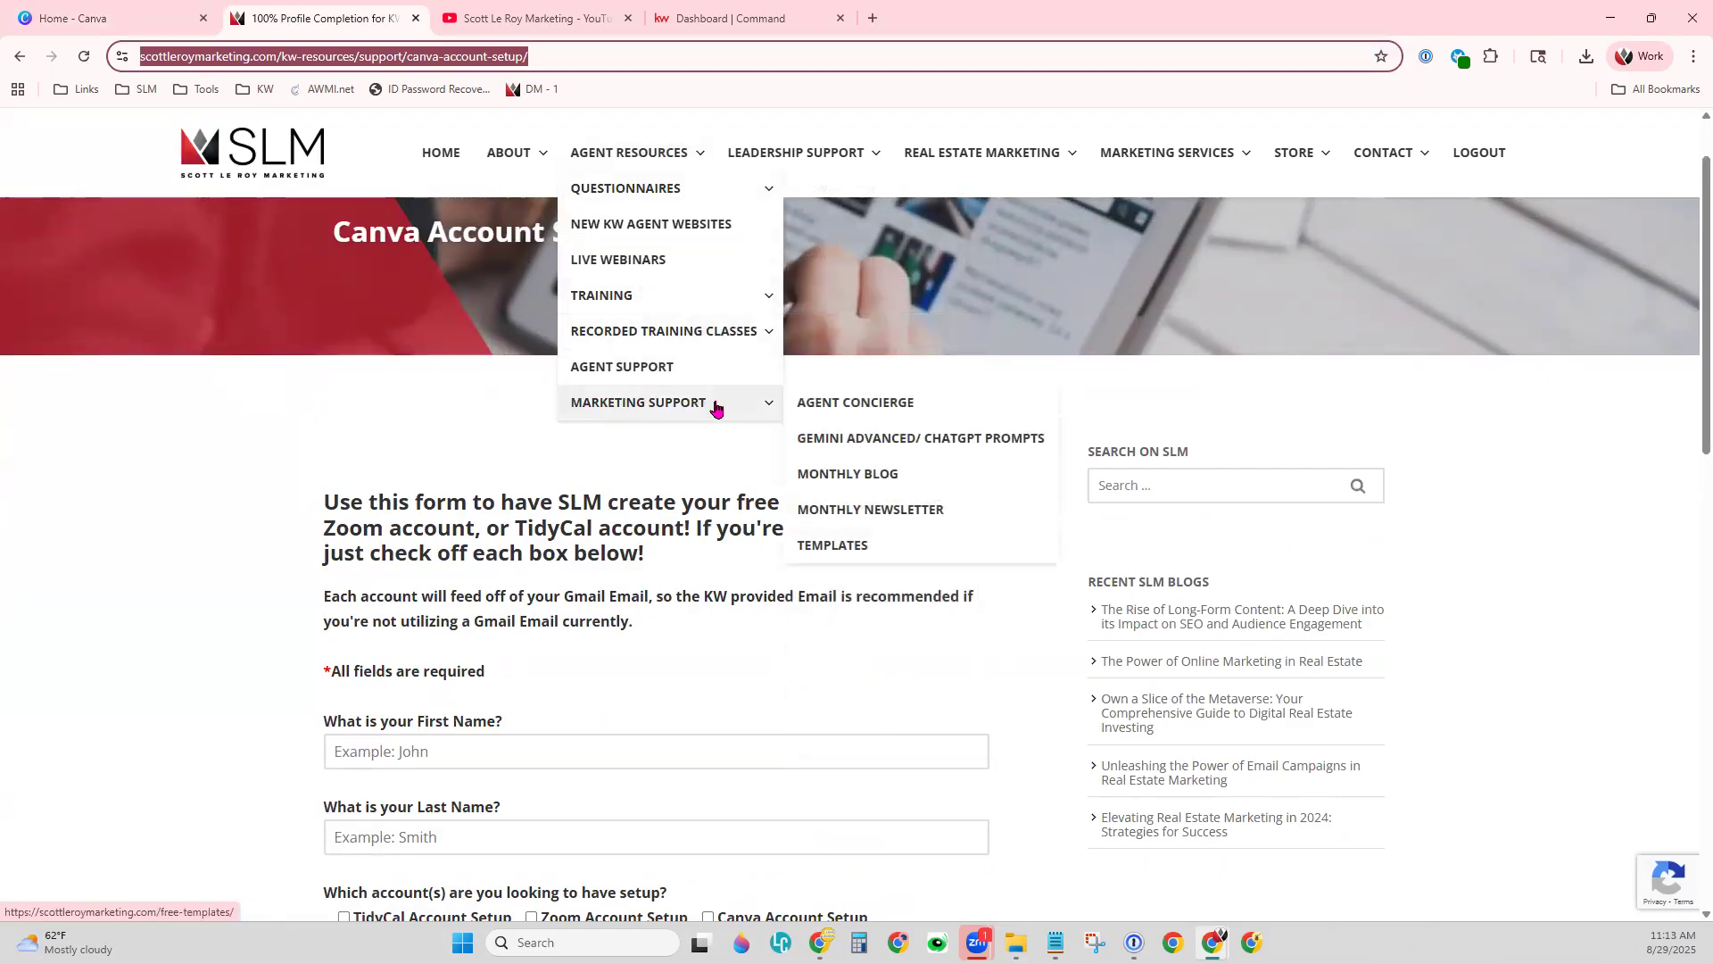
left_click(907, 408)
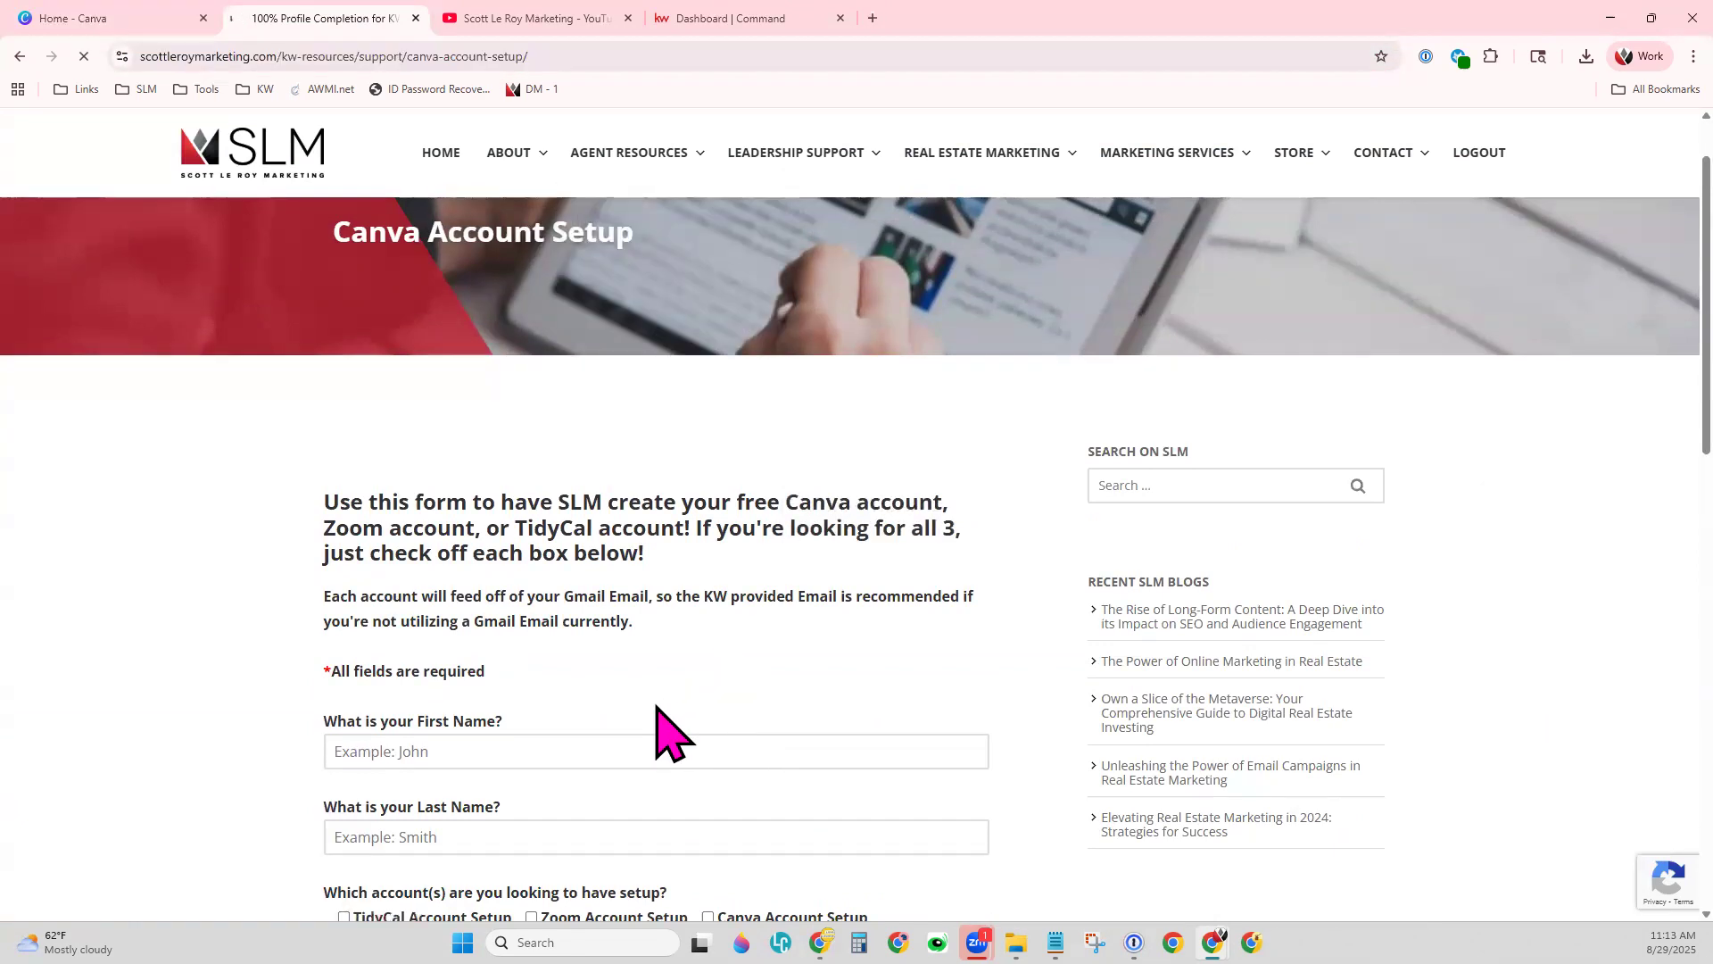
- Examine the Agent Concierge page's free do-it-for-you marketing offer, sample designs, popular design categories and request form
left_click_drag(630, 647, 1259, 678)
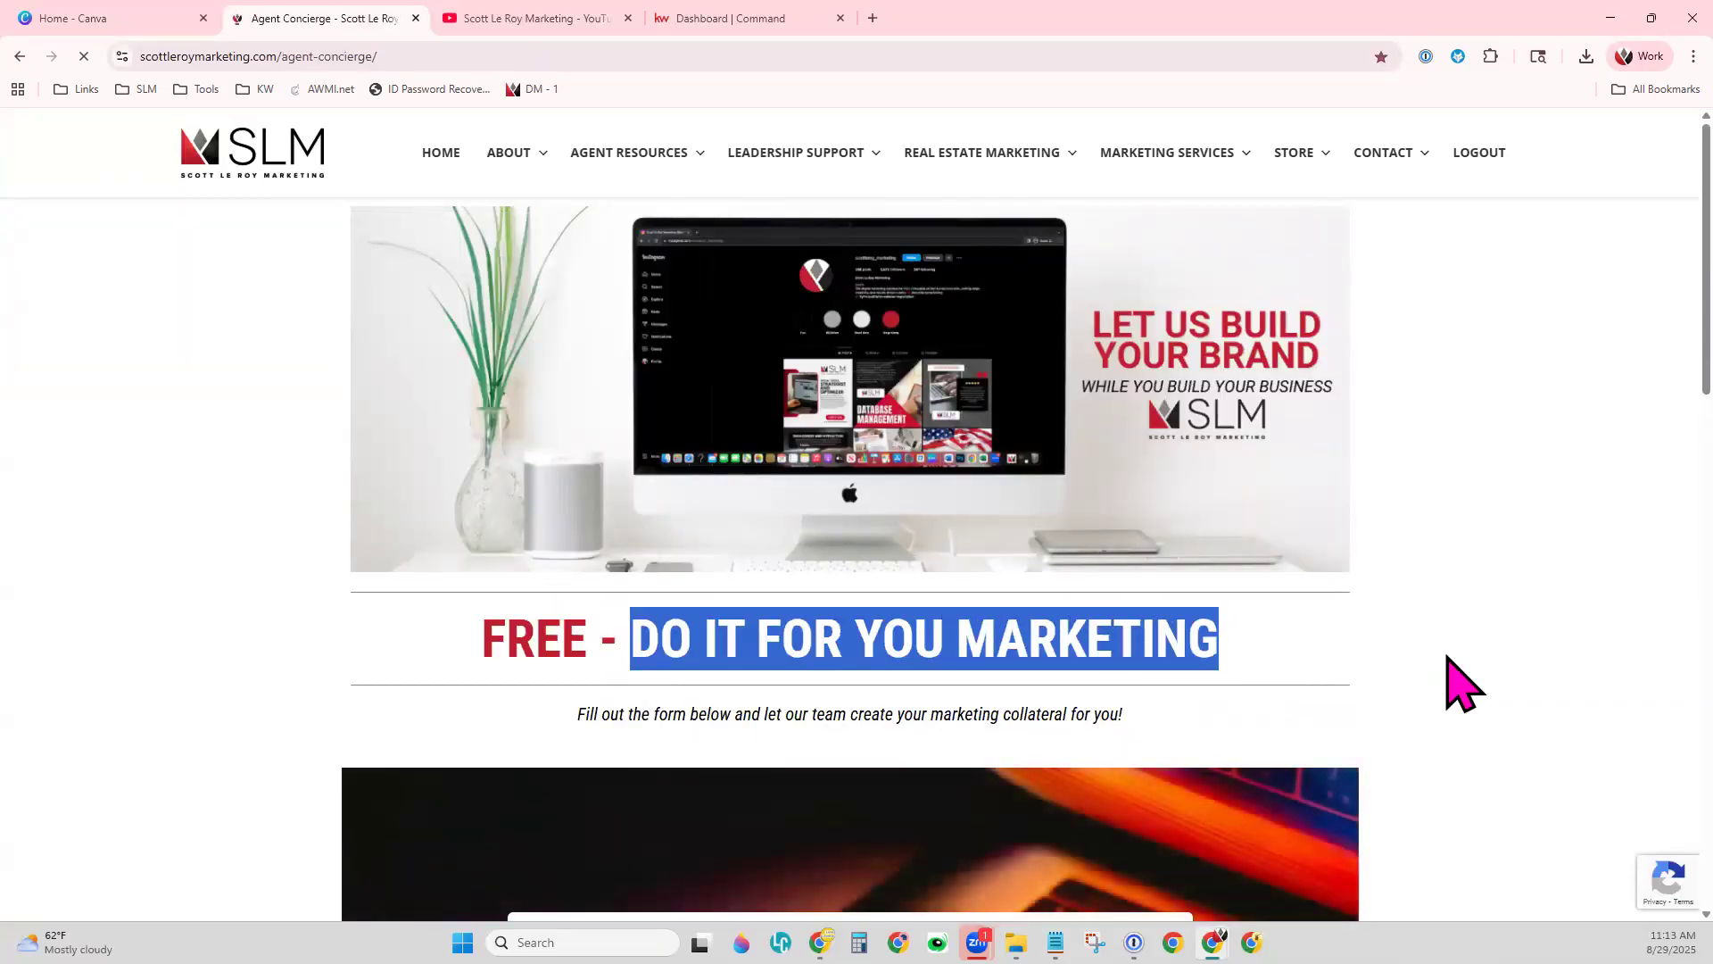
left_click(1457, 680)
scroll(1457, 680, "down", 4)
scroll(1457, 680, "down", 9)
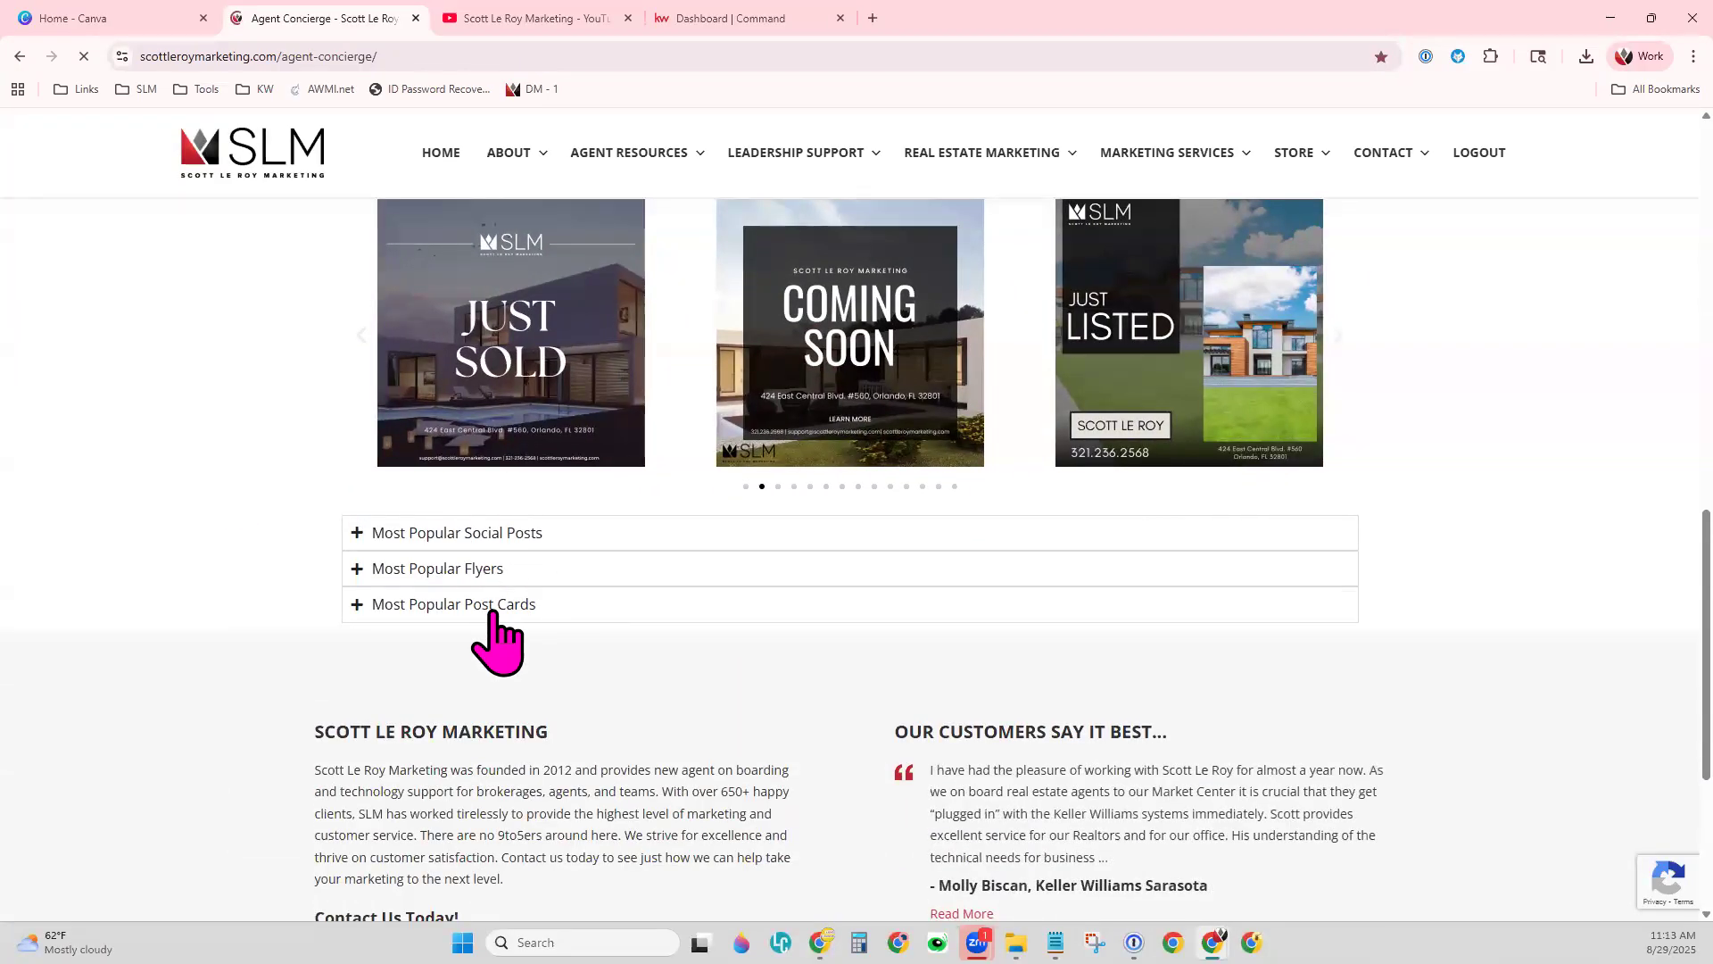
scroll(498, 640, "up", 4)
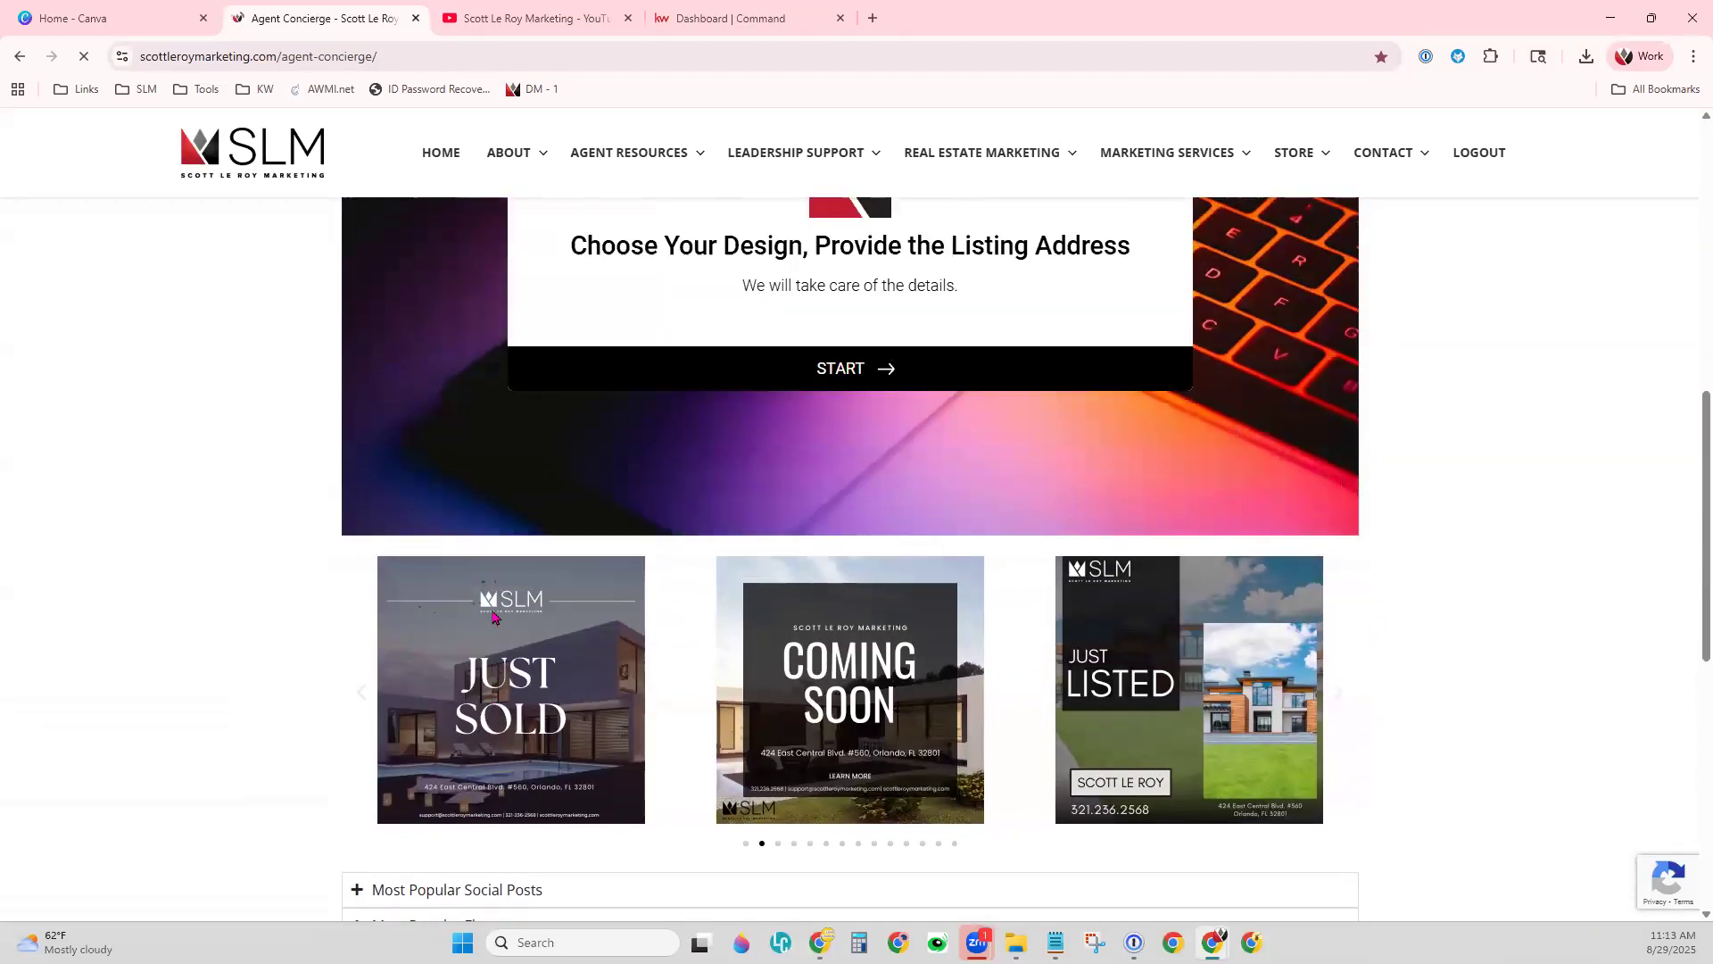
scroll(493, 615, "up", 1)
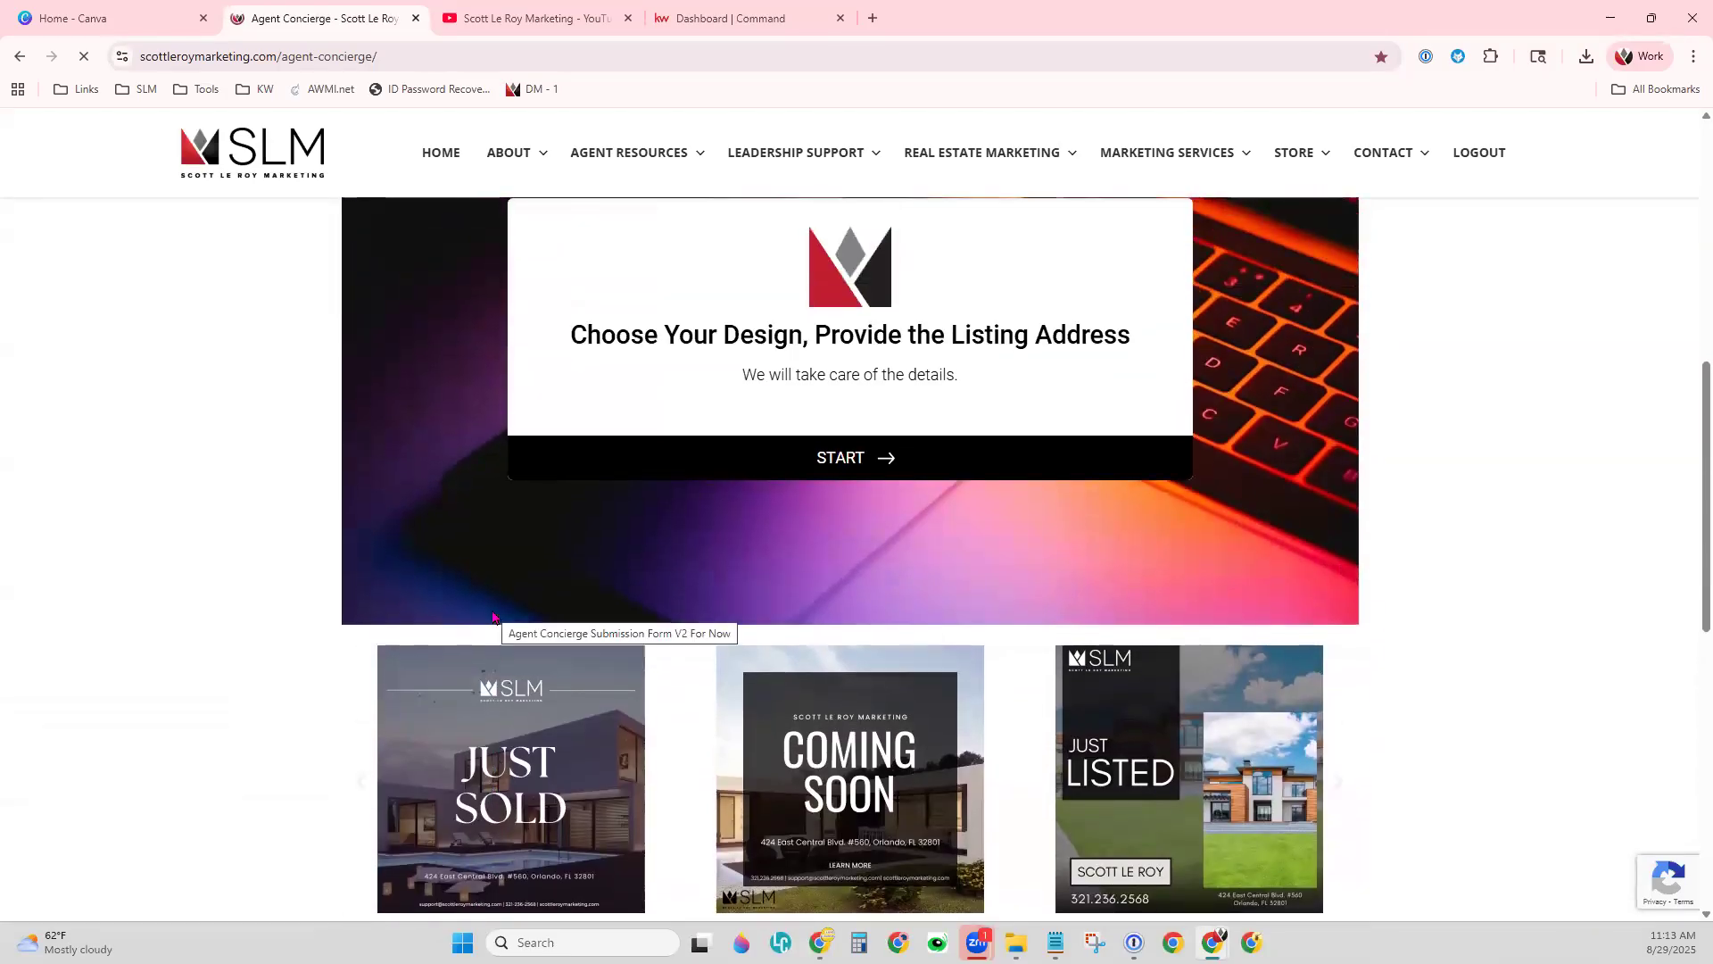
scroll(492, 616, "up", 1)
scroll(536, 621, "up", 1)
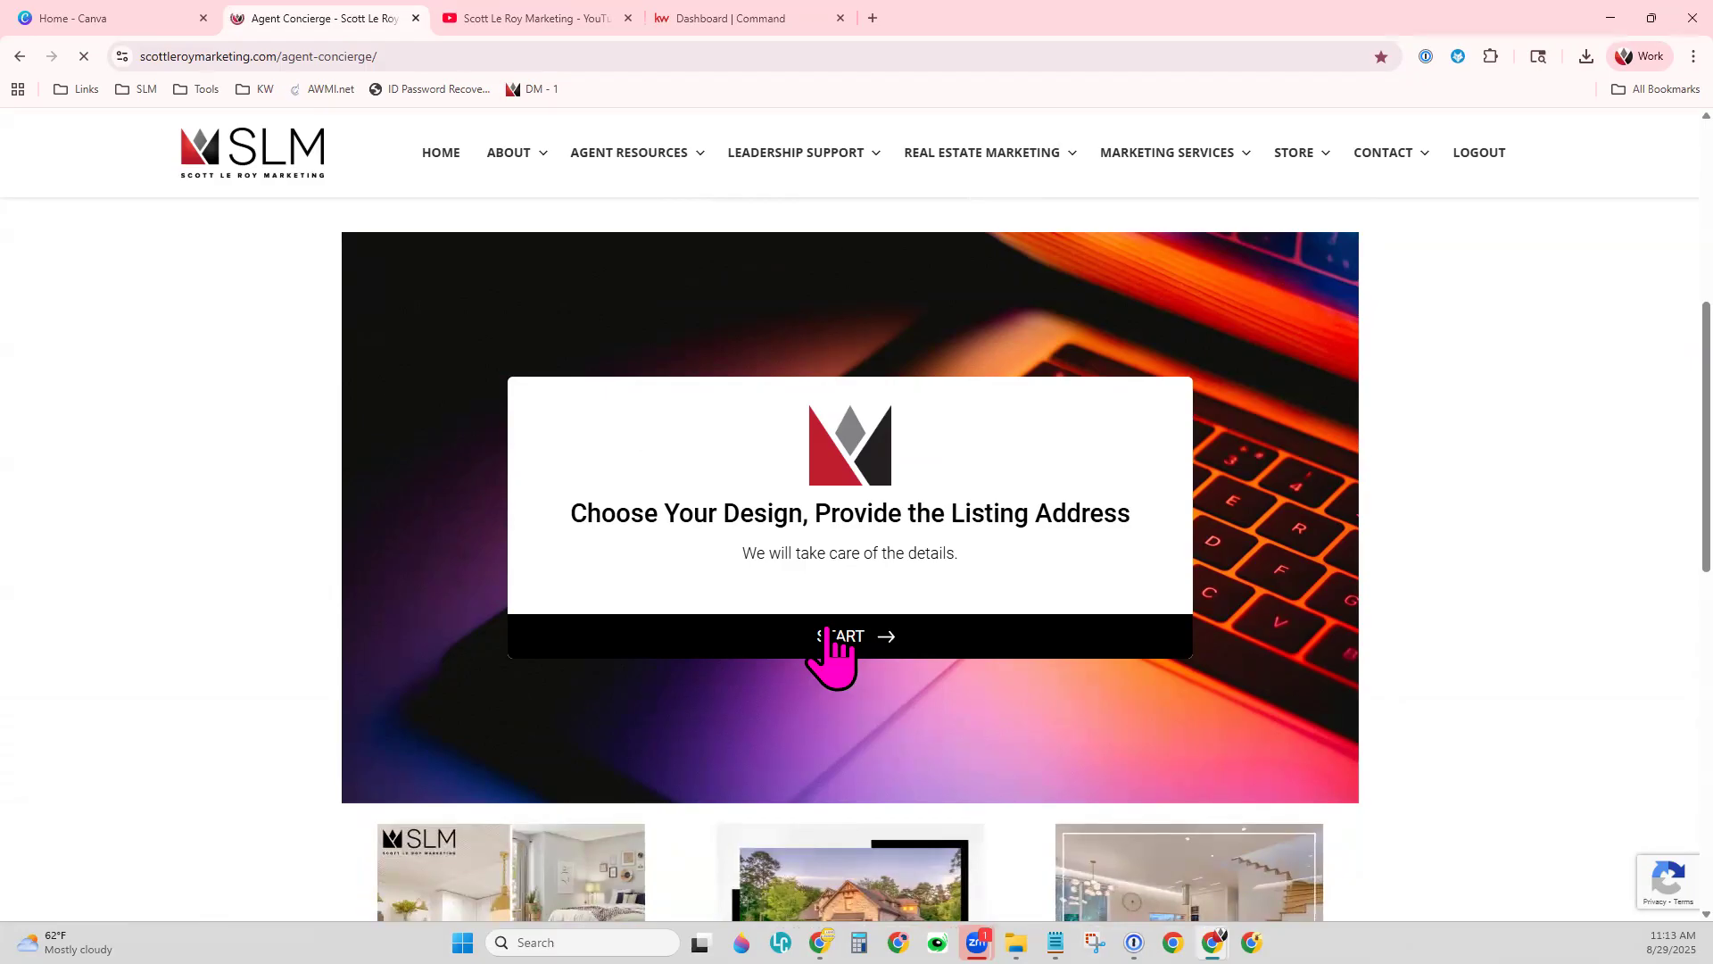
- Open the free Templates page from the marketing support resources and copy its web address
mouse_move(612, 190)
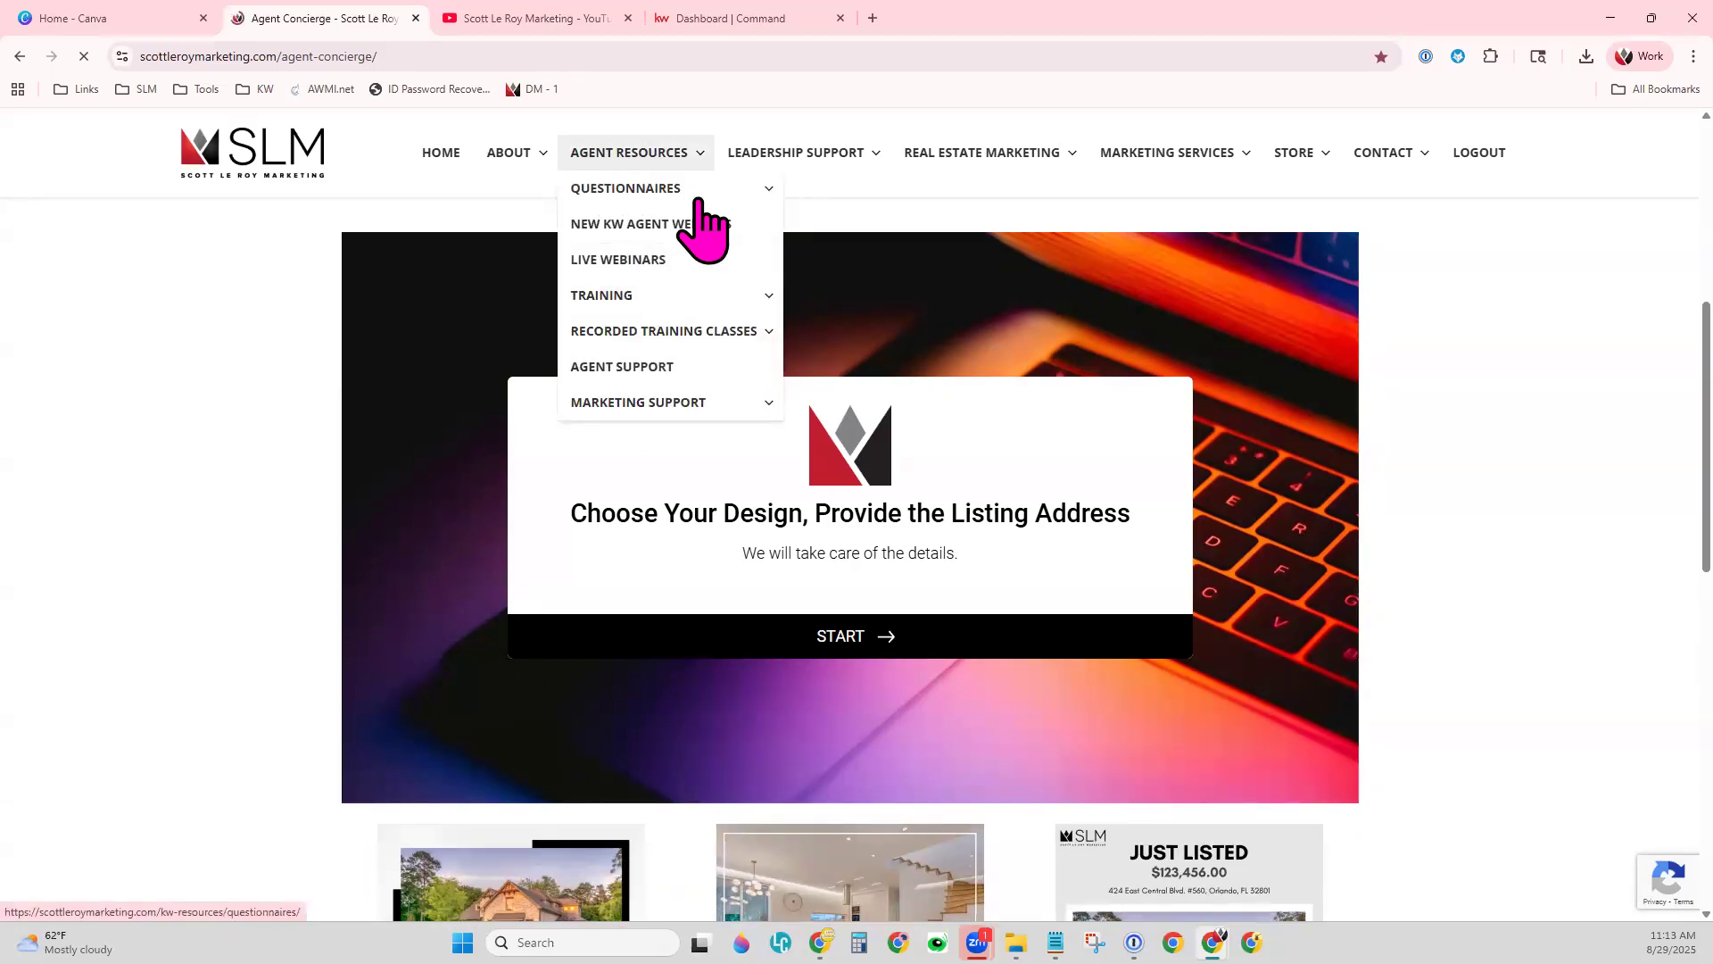
mouse_move(659, 409)
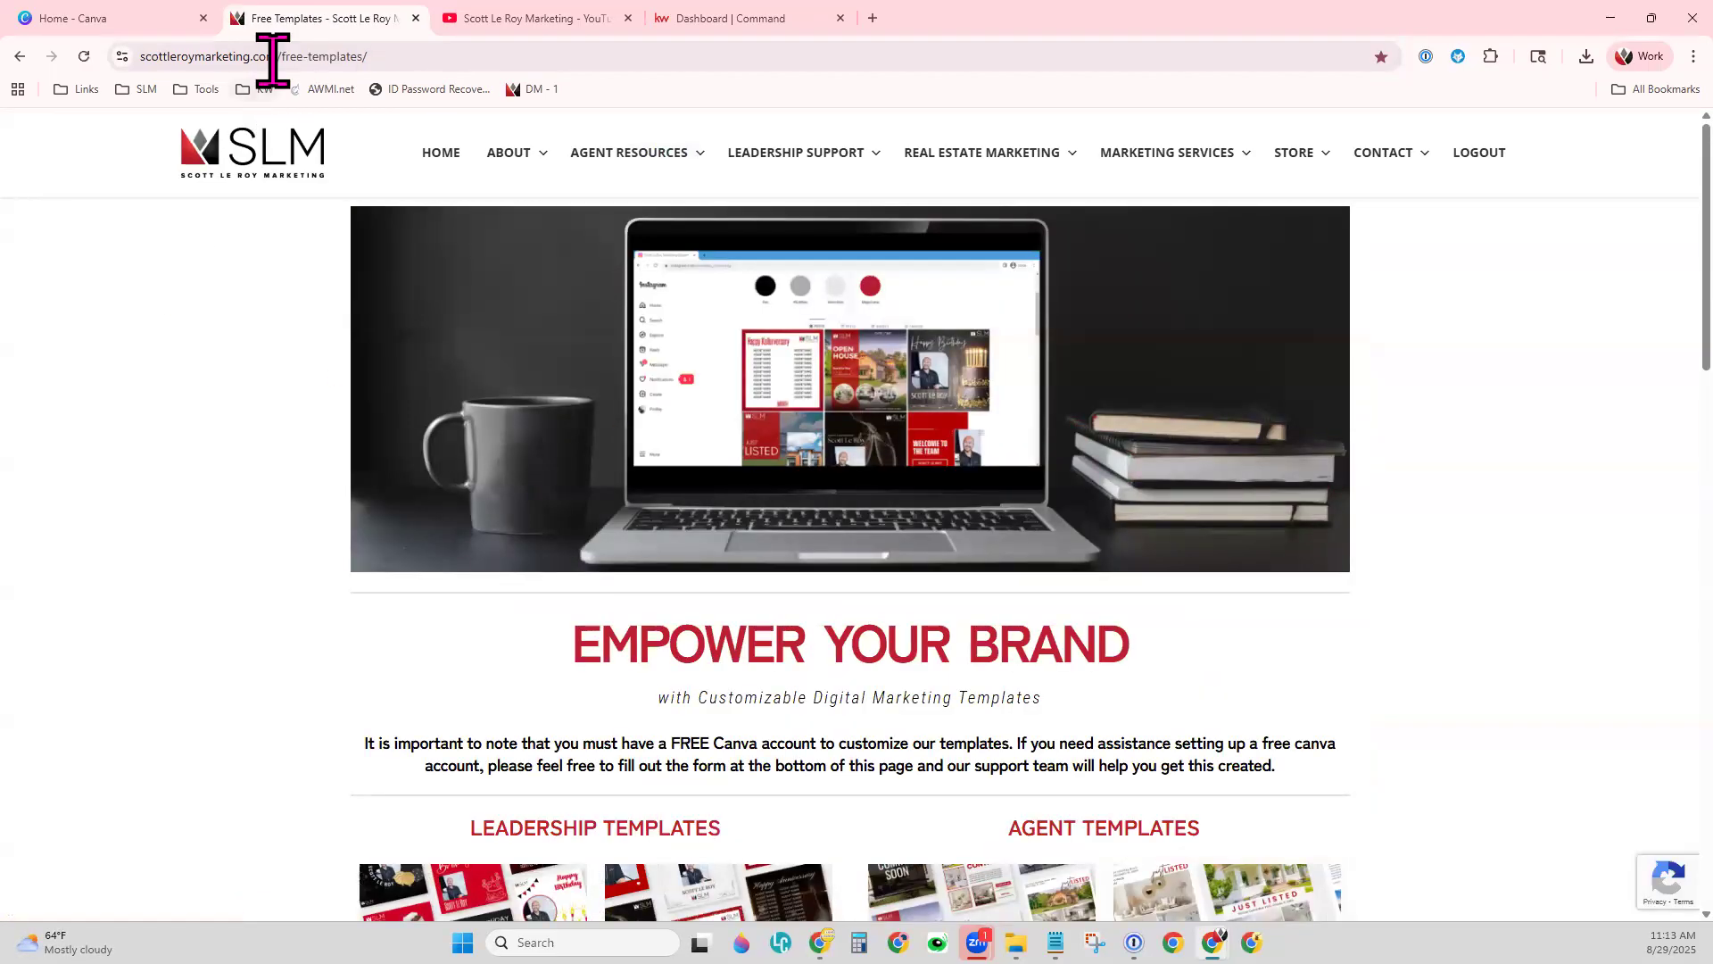
right_click(271, 61)
left_click(332, 229)
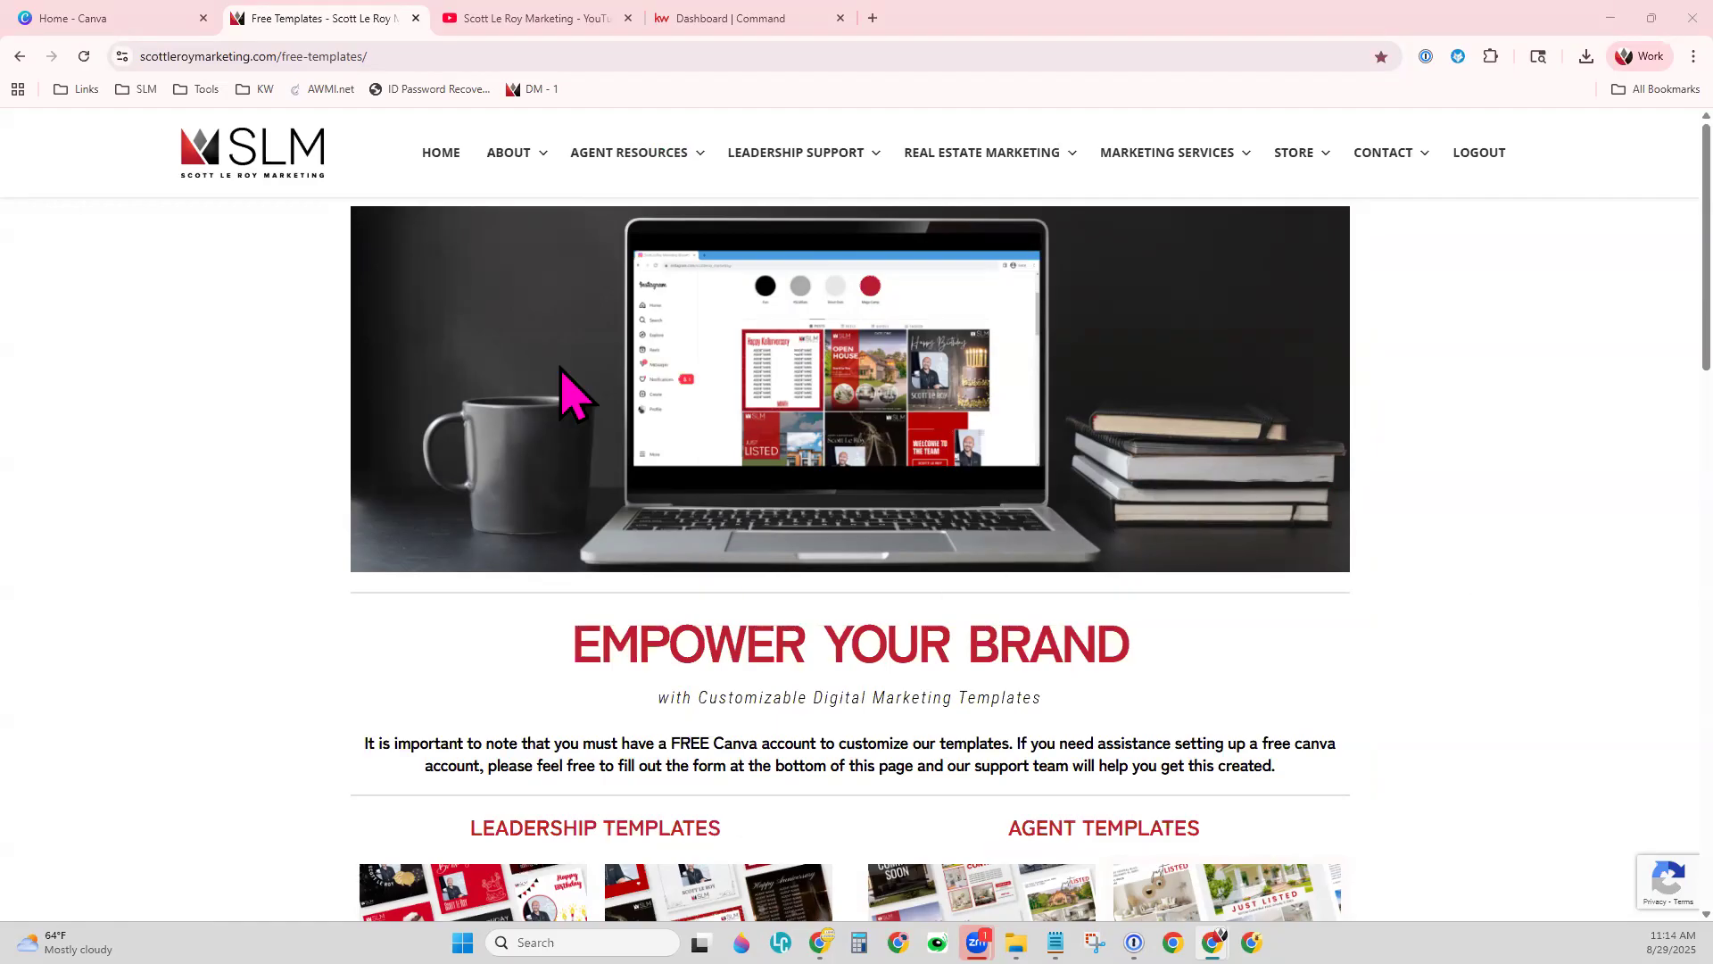
- Examine the Leadership Templates categories on the free templates page, from Birthdays and Anniversaries down to New Agents and Cappers
scroll(1397, 528, "down", 4)
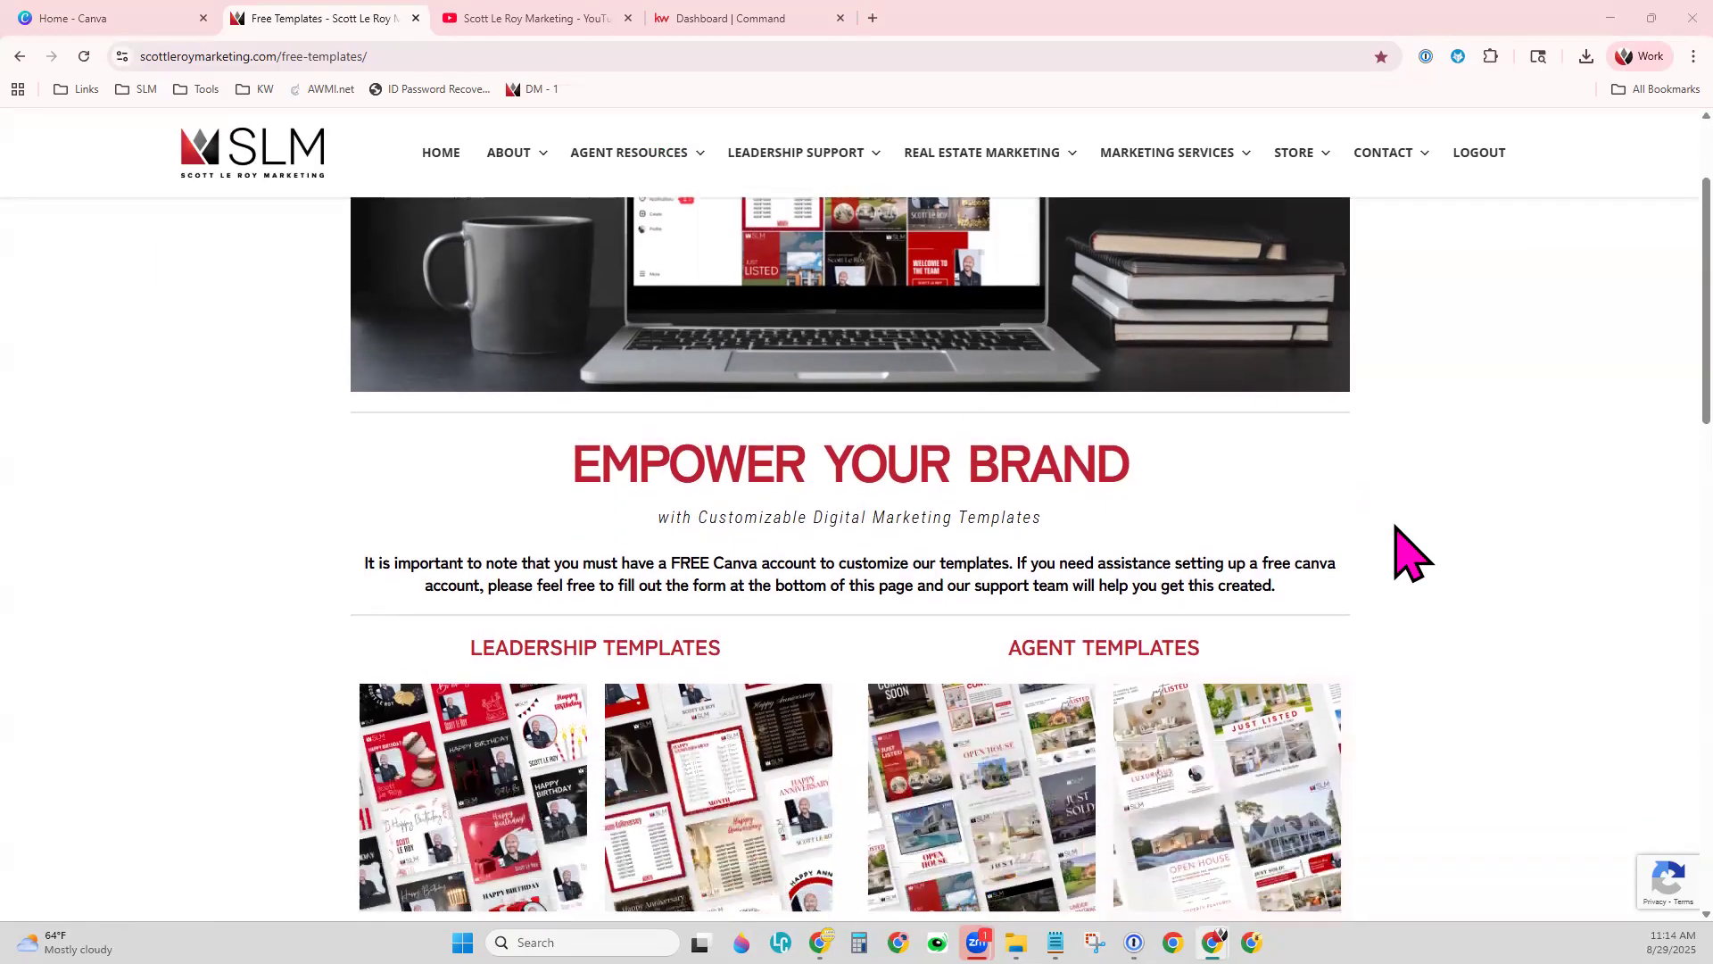
scroll(1409, 553, "down", 2)
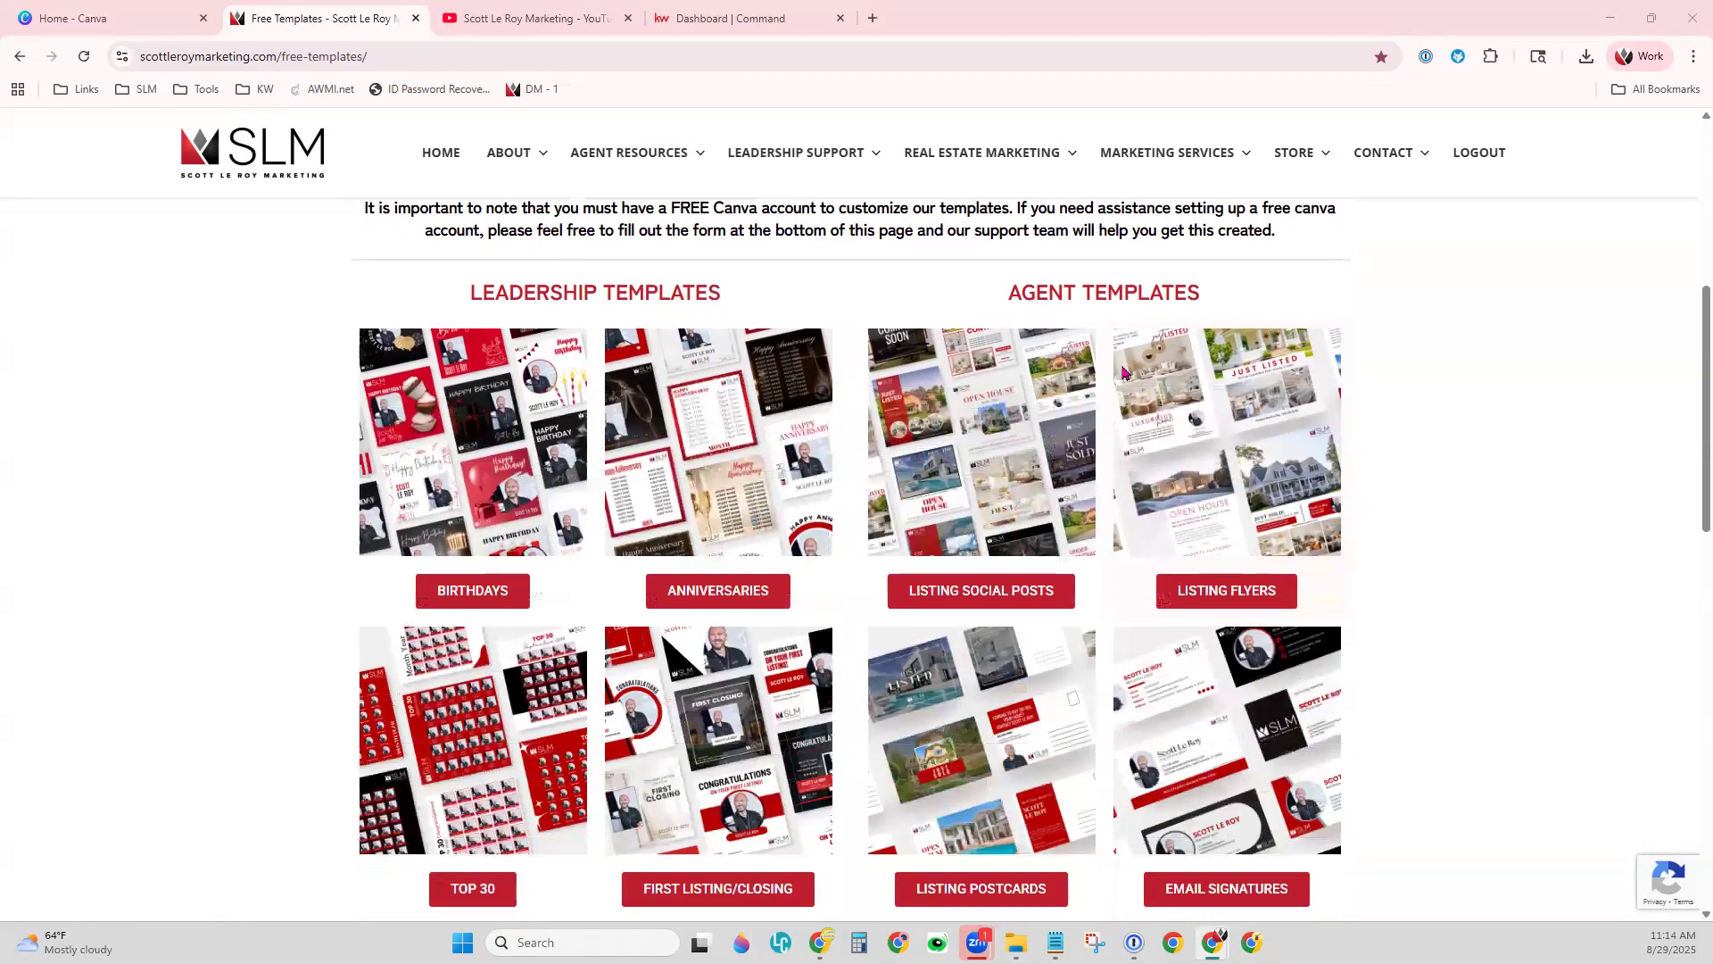
left_click_drag(468, 293, 723, 303)
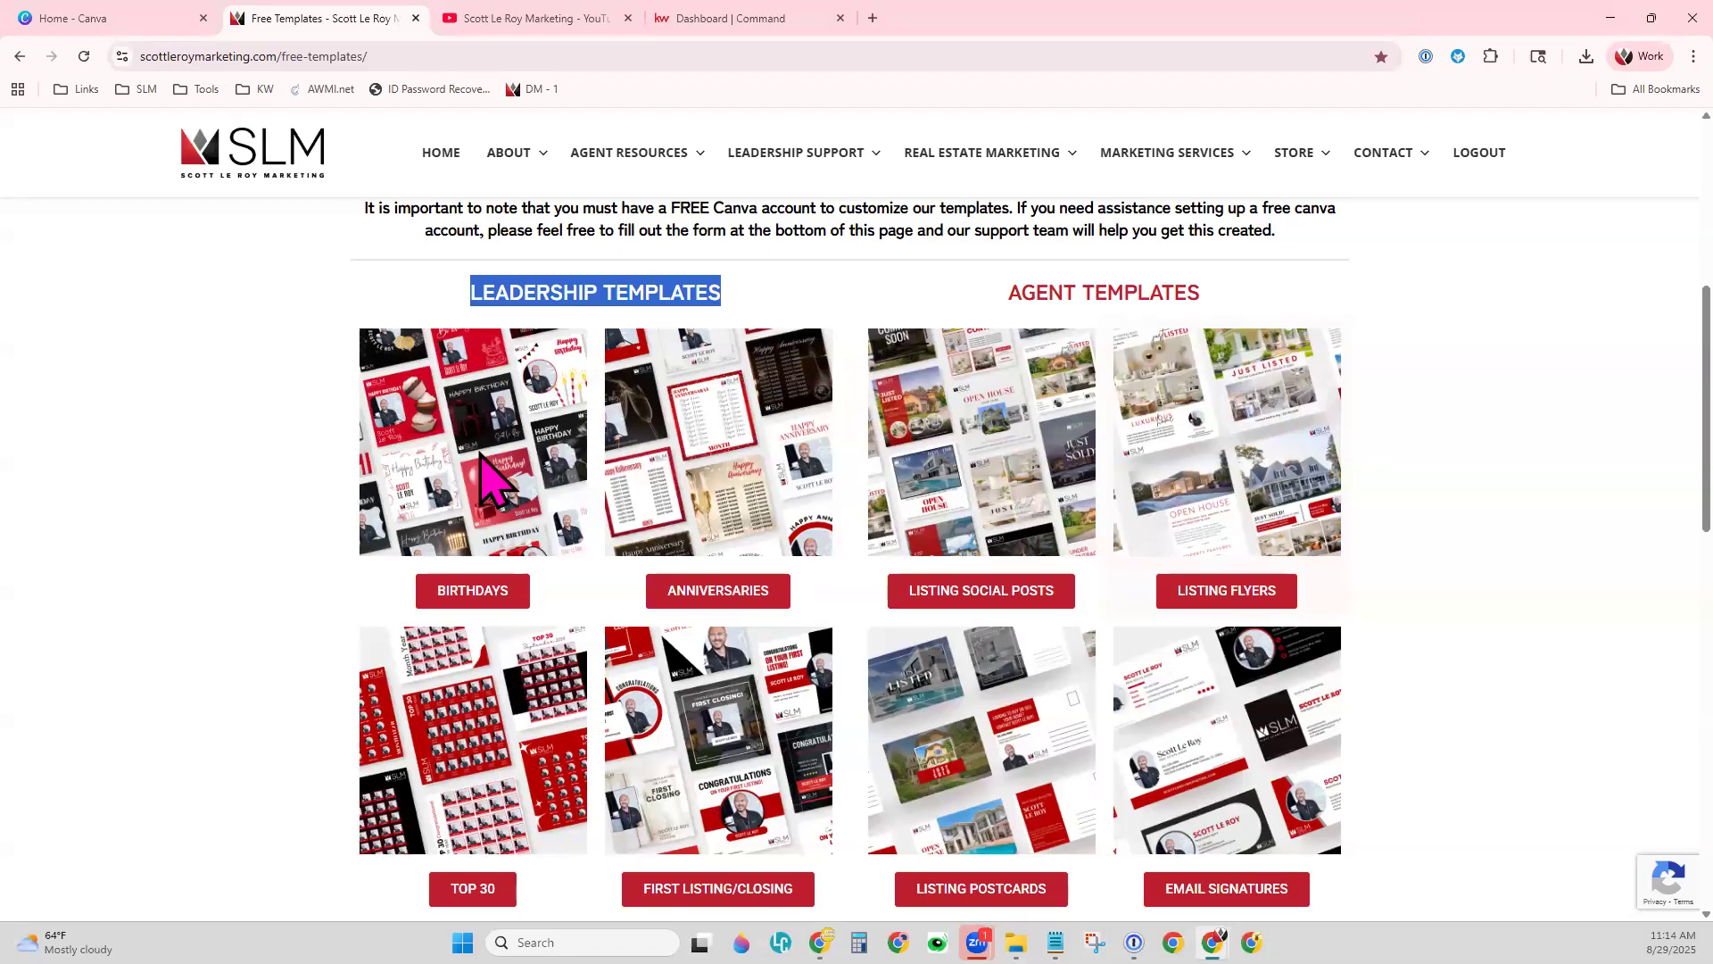
scroll(500, 797, "down", 1)
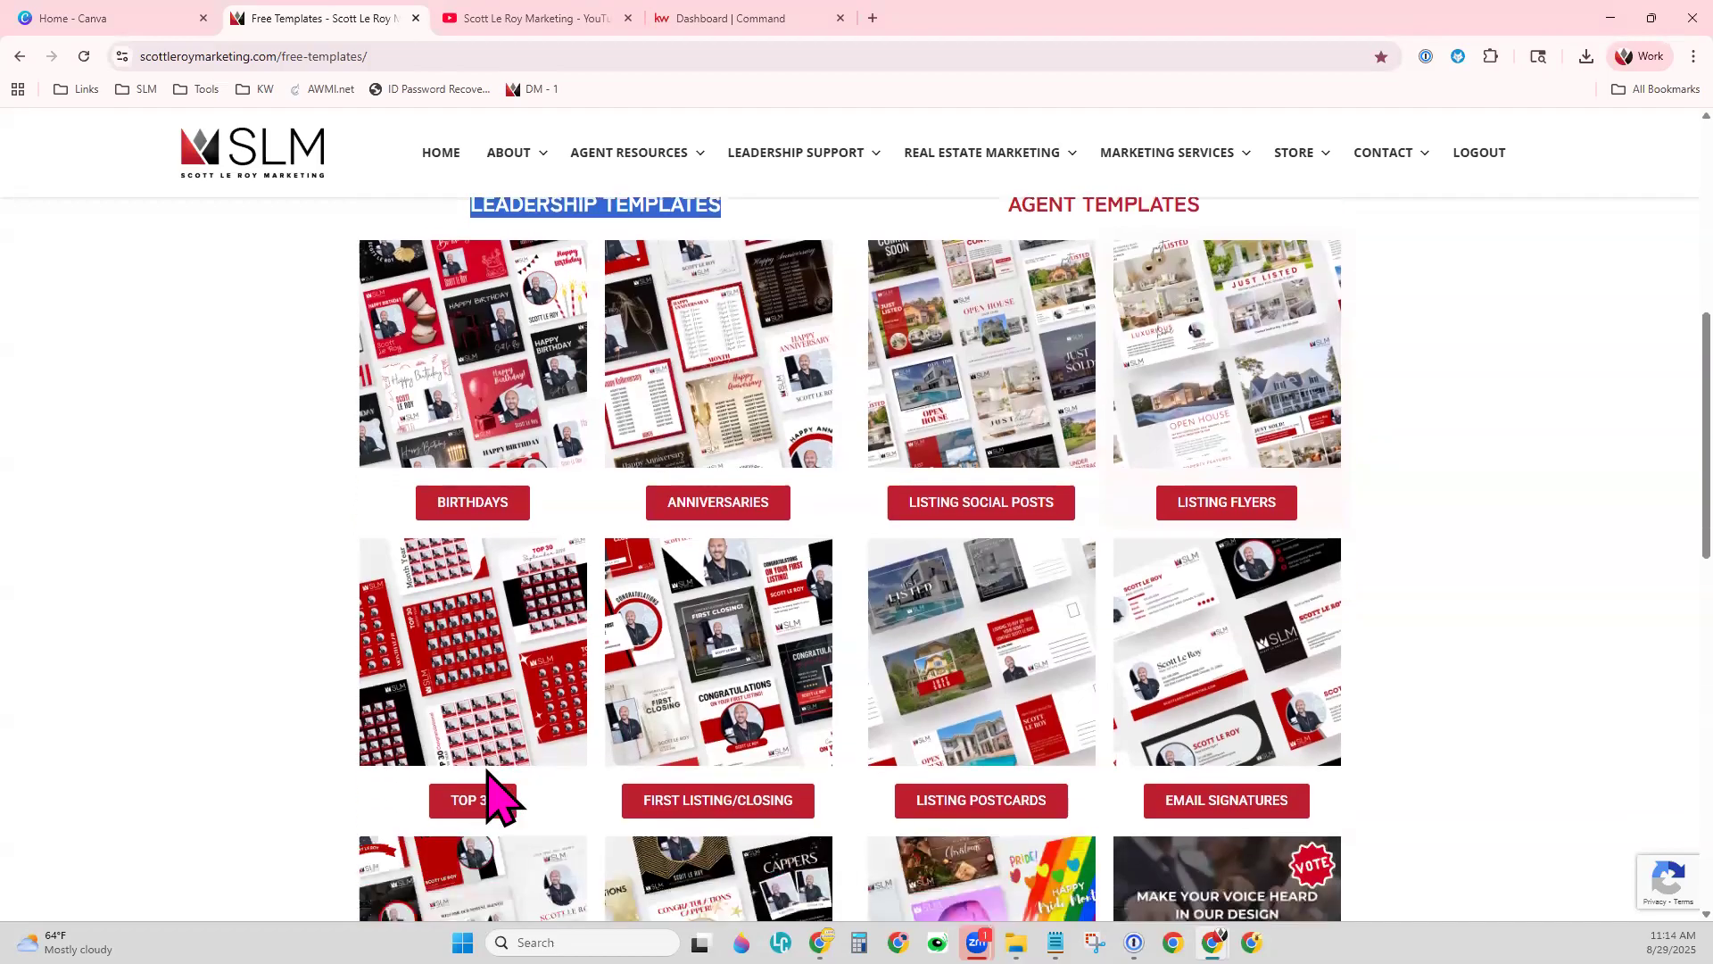
scroll(500, 797, "up", 1)
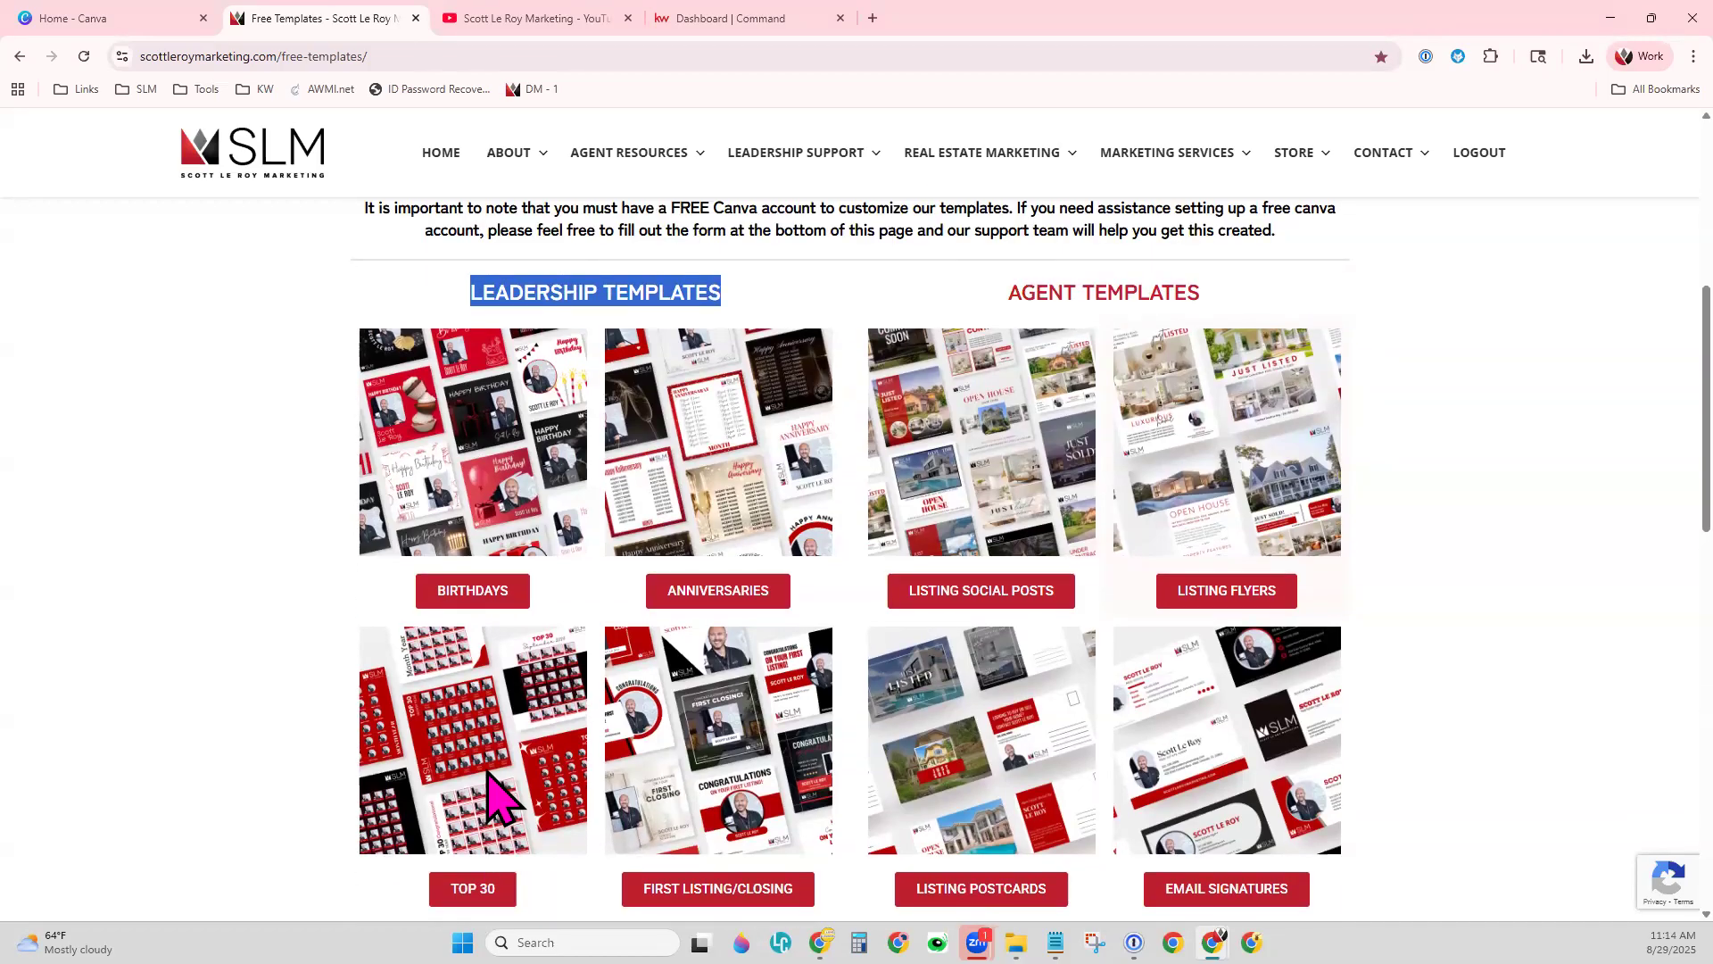
scroll(517, 767, "down", 1)
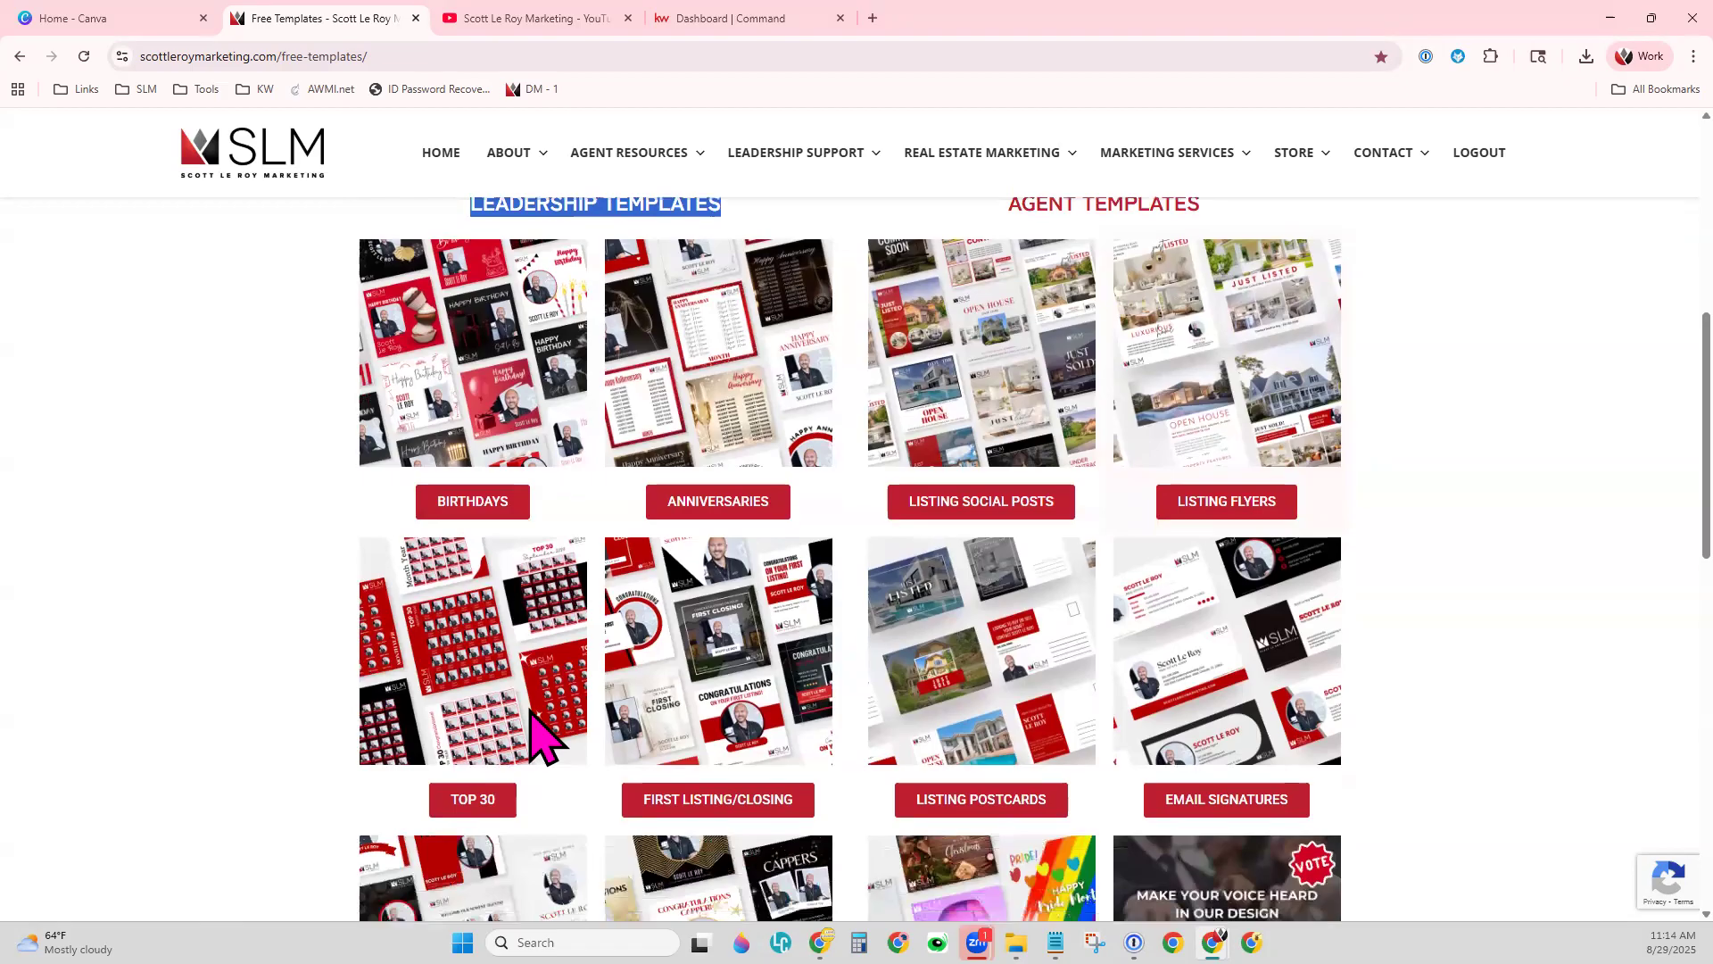
scroll(714, 799, "down", 2)
scroll(580, 830, "down", 1)
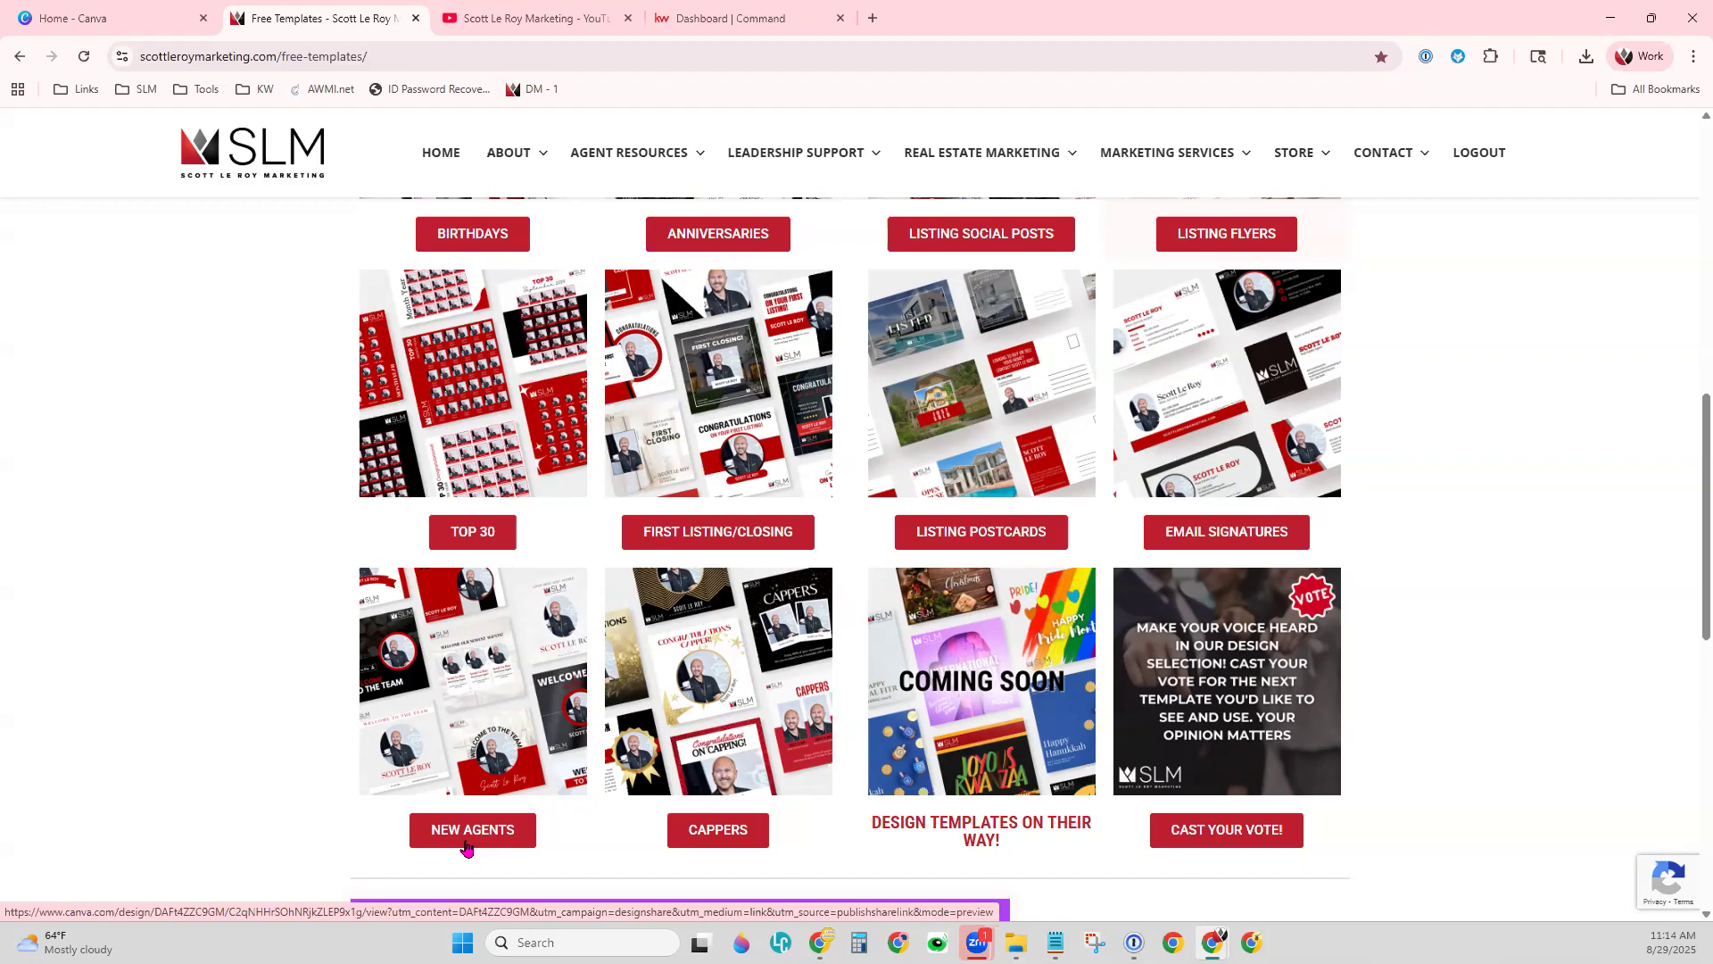
scroll(669, 509, "up", 4)
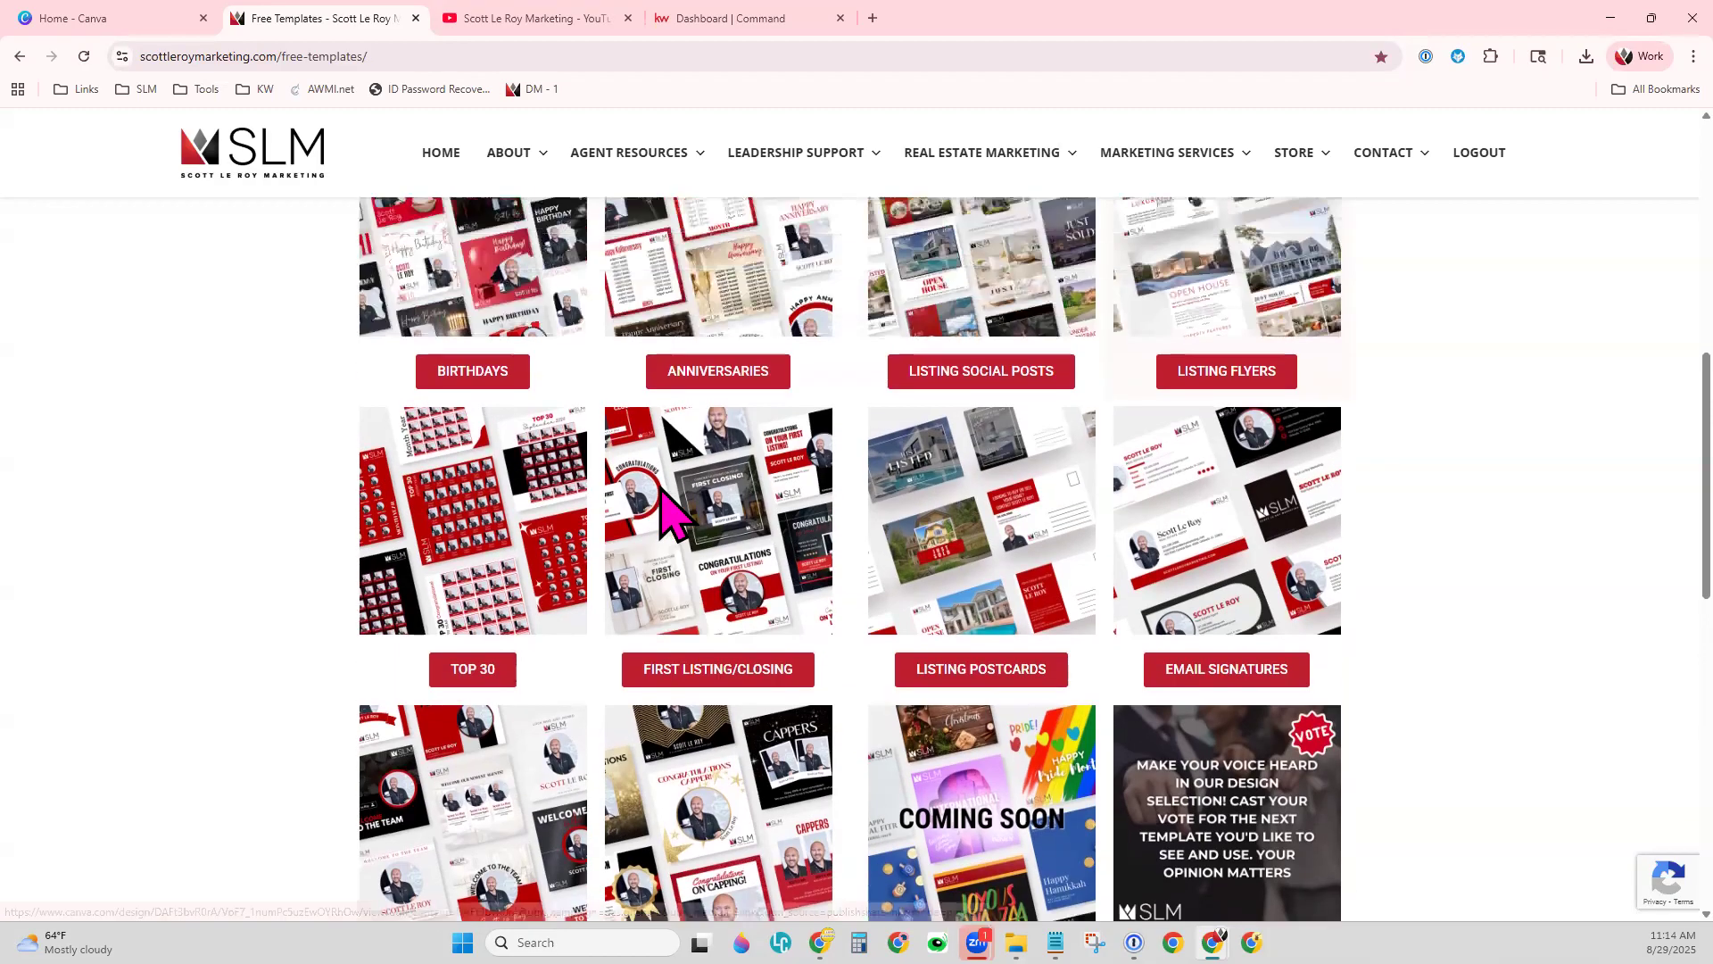
- Look over the Agent Templates categories and open the Email Signatures template
left_click_drag(1011, 288, 1316, 348)
left_click(1387, 396)
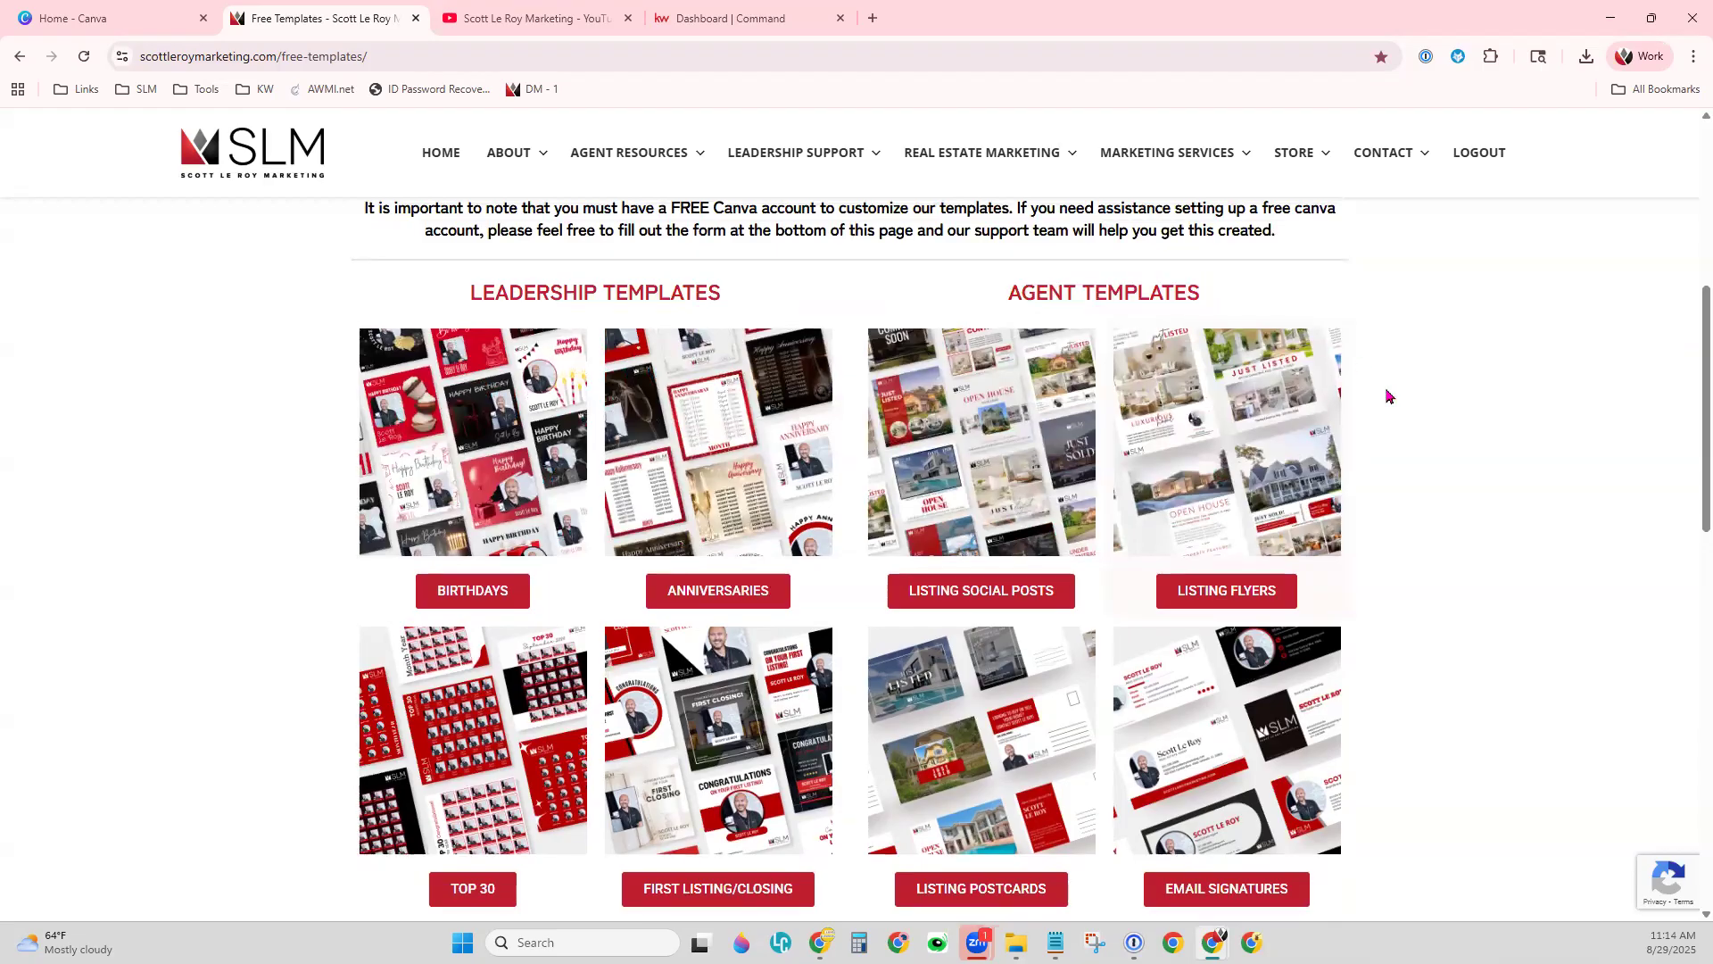
scroll(1388, 395, "down", 1)
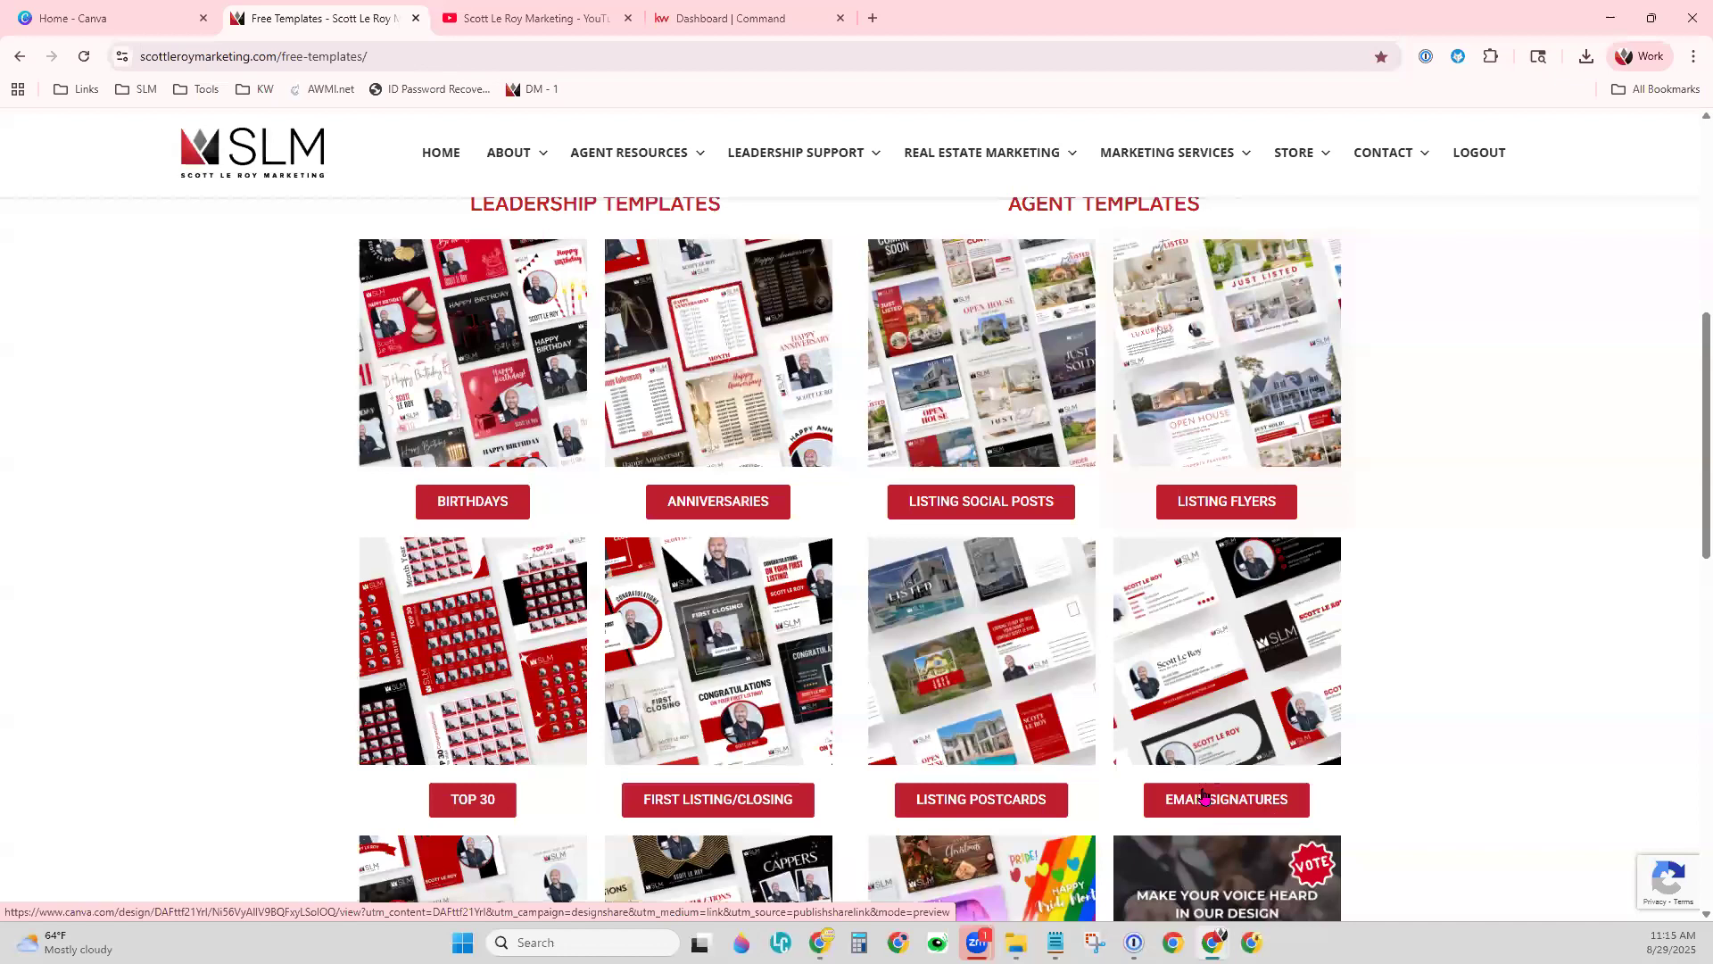
left_click(1203, 797)
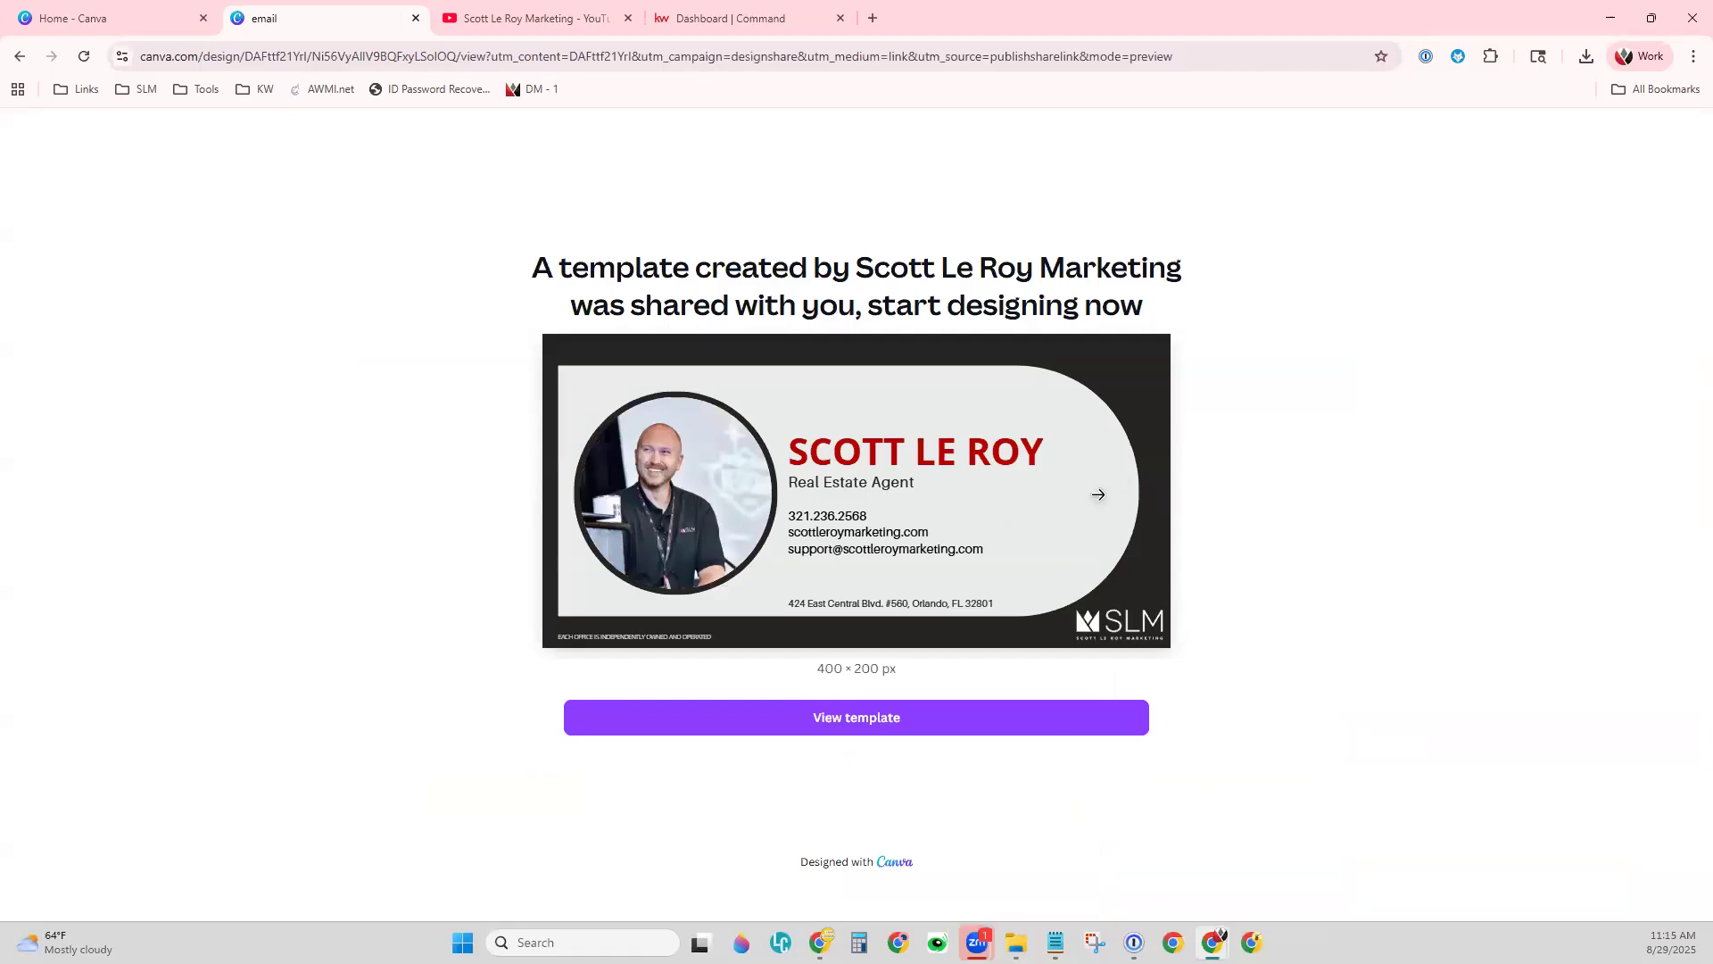
- Browse through the email signature designs in the shared template preview
left_click(1098, 494)
left_click(1098, 494)
left_click(1098, 494)
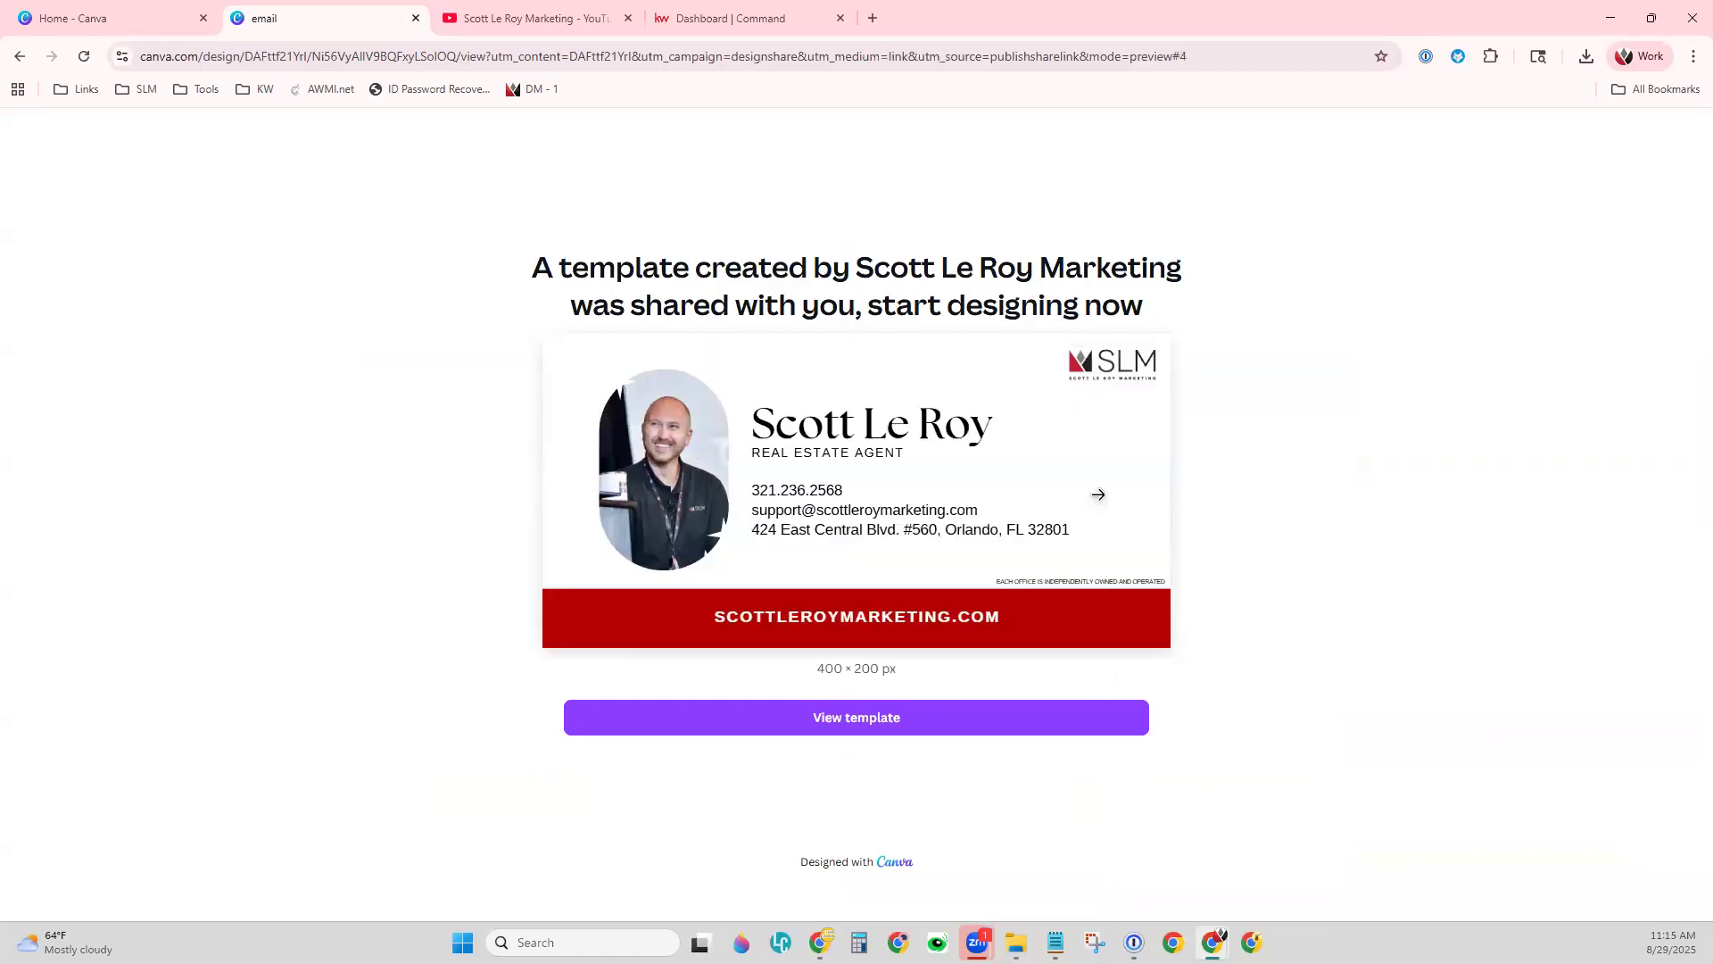
left_click(1099, 495)
left_click(1098, 494)
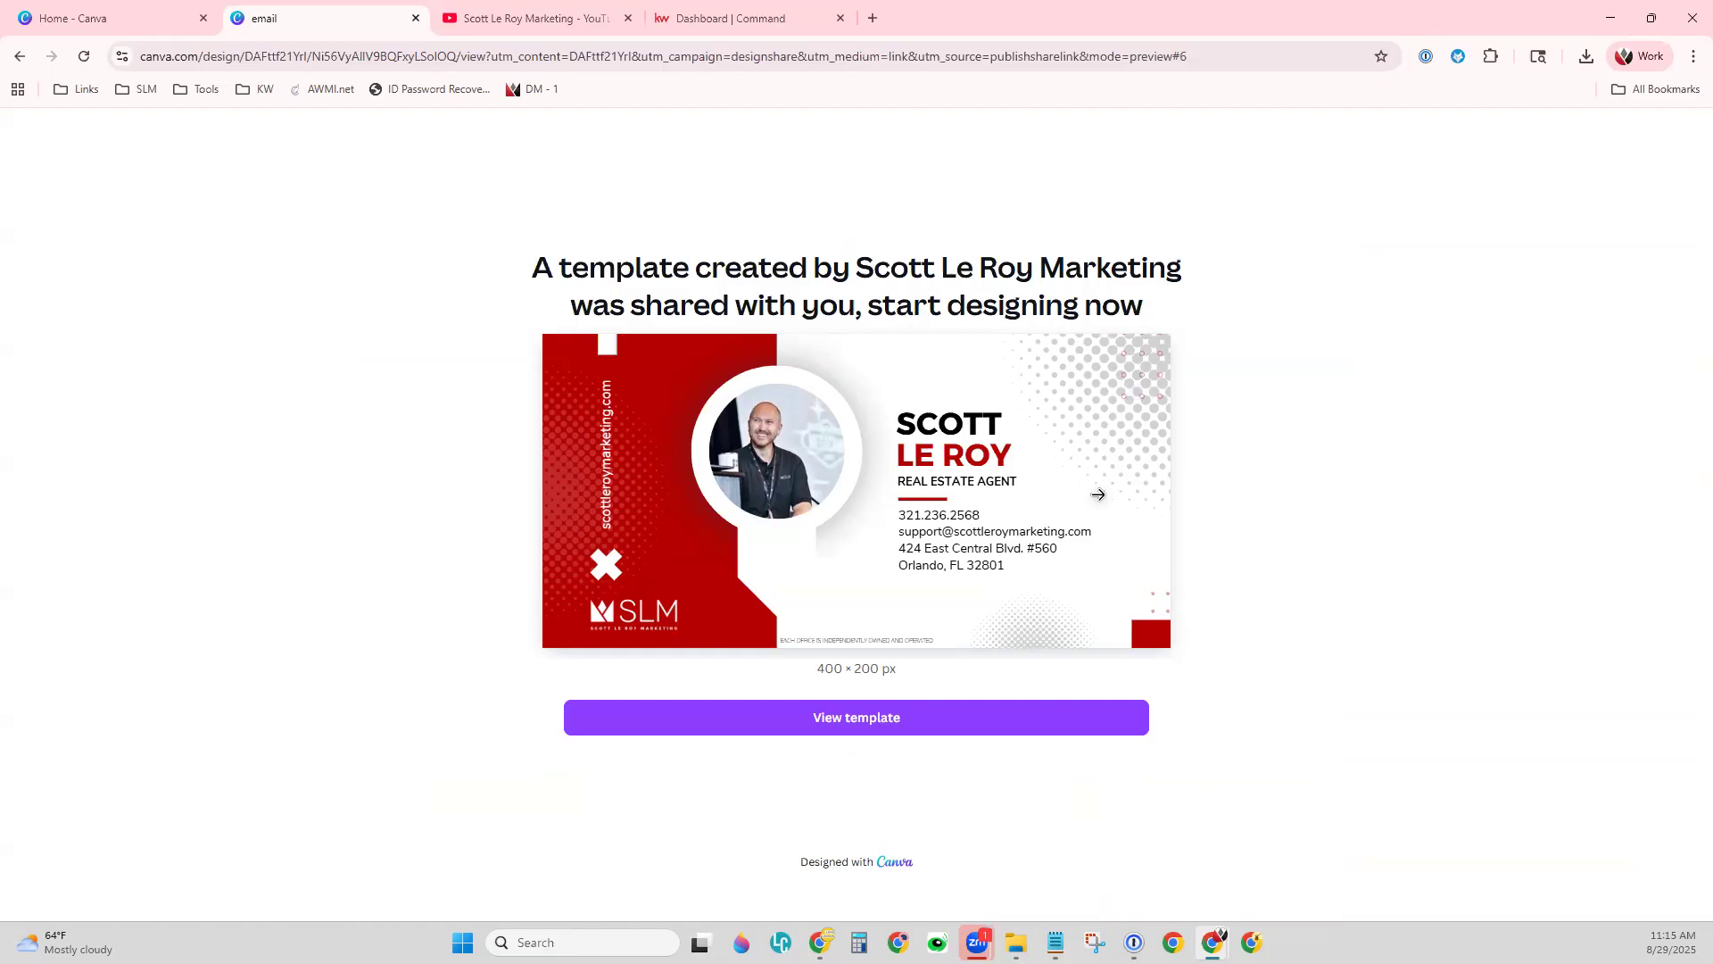
left_click(1098, 494)
left_click(1098, 494)
left_click(1099, 494)
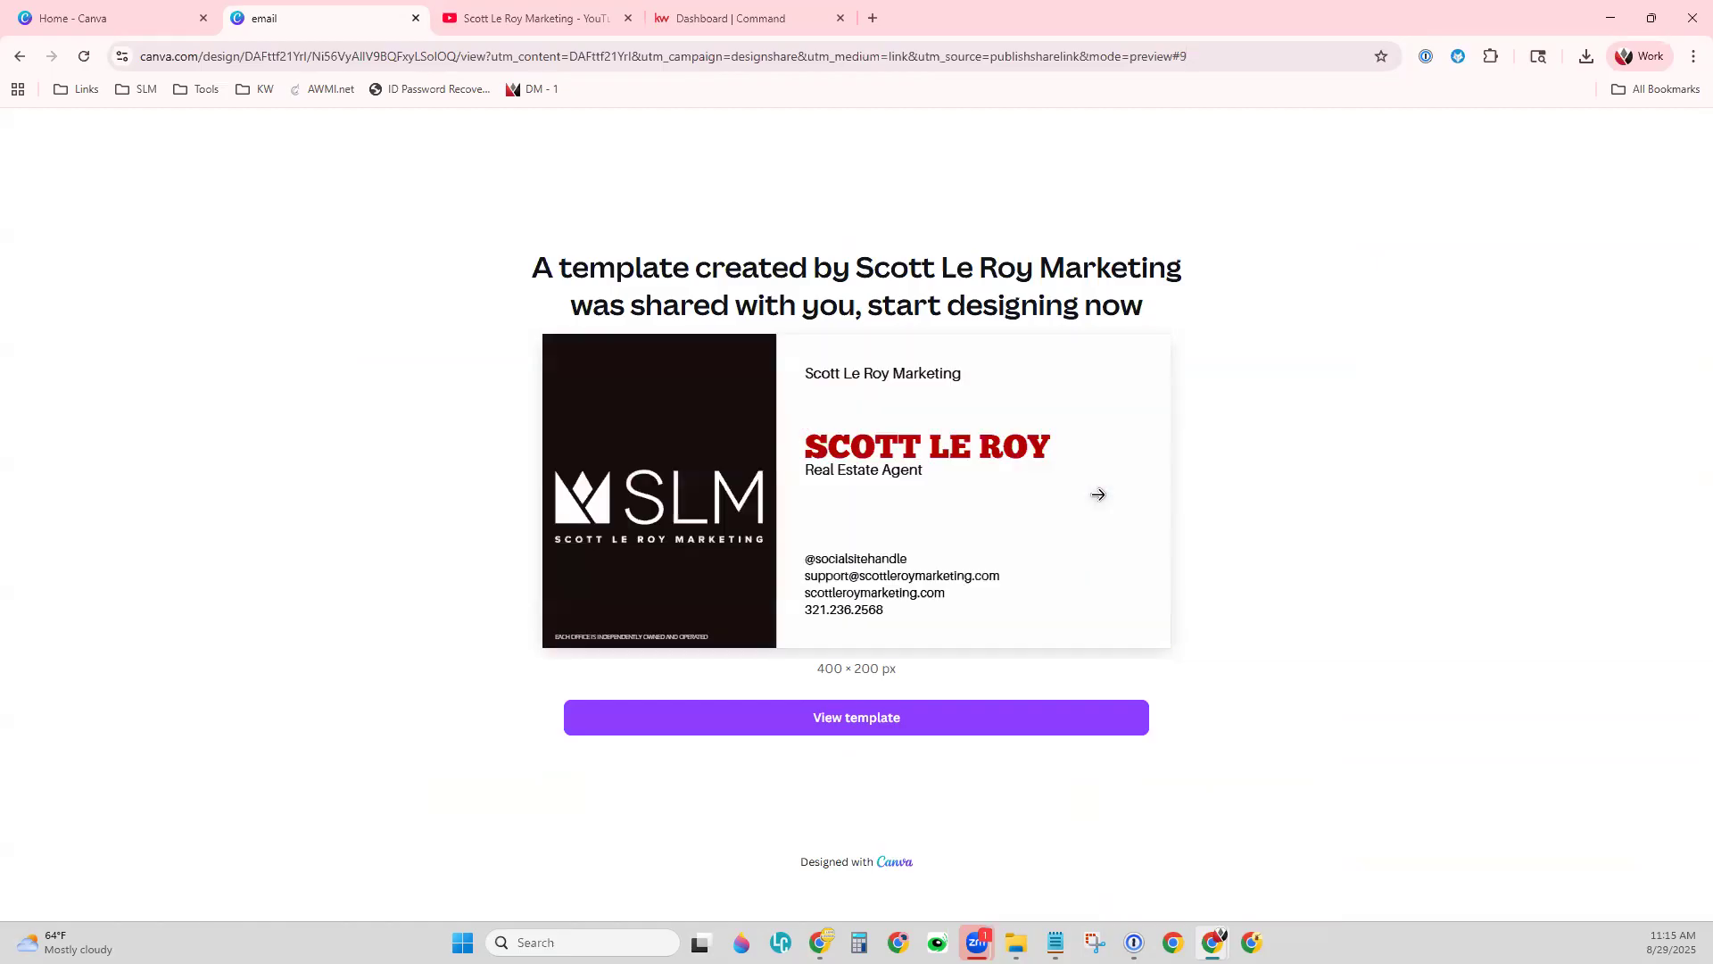
left_click(1098, 494)
left_click(1098, 494)
left_click(1098, 494)
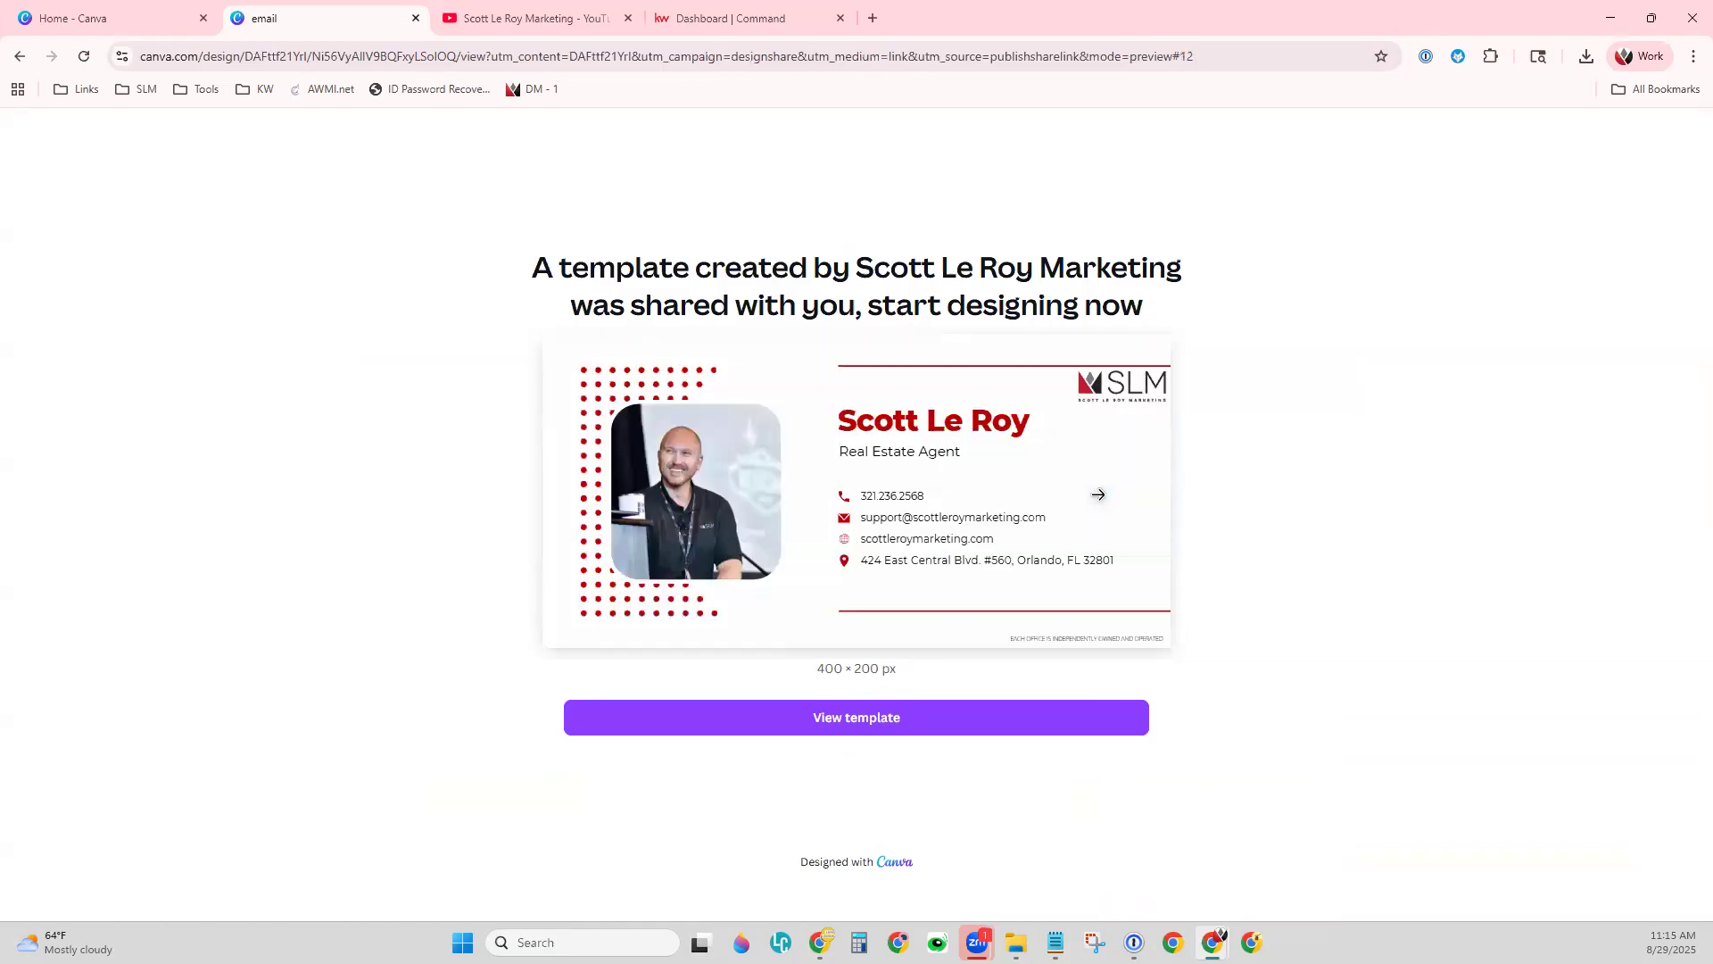
left_click(1099, 494)
left_click(1099, 494)
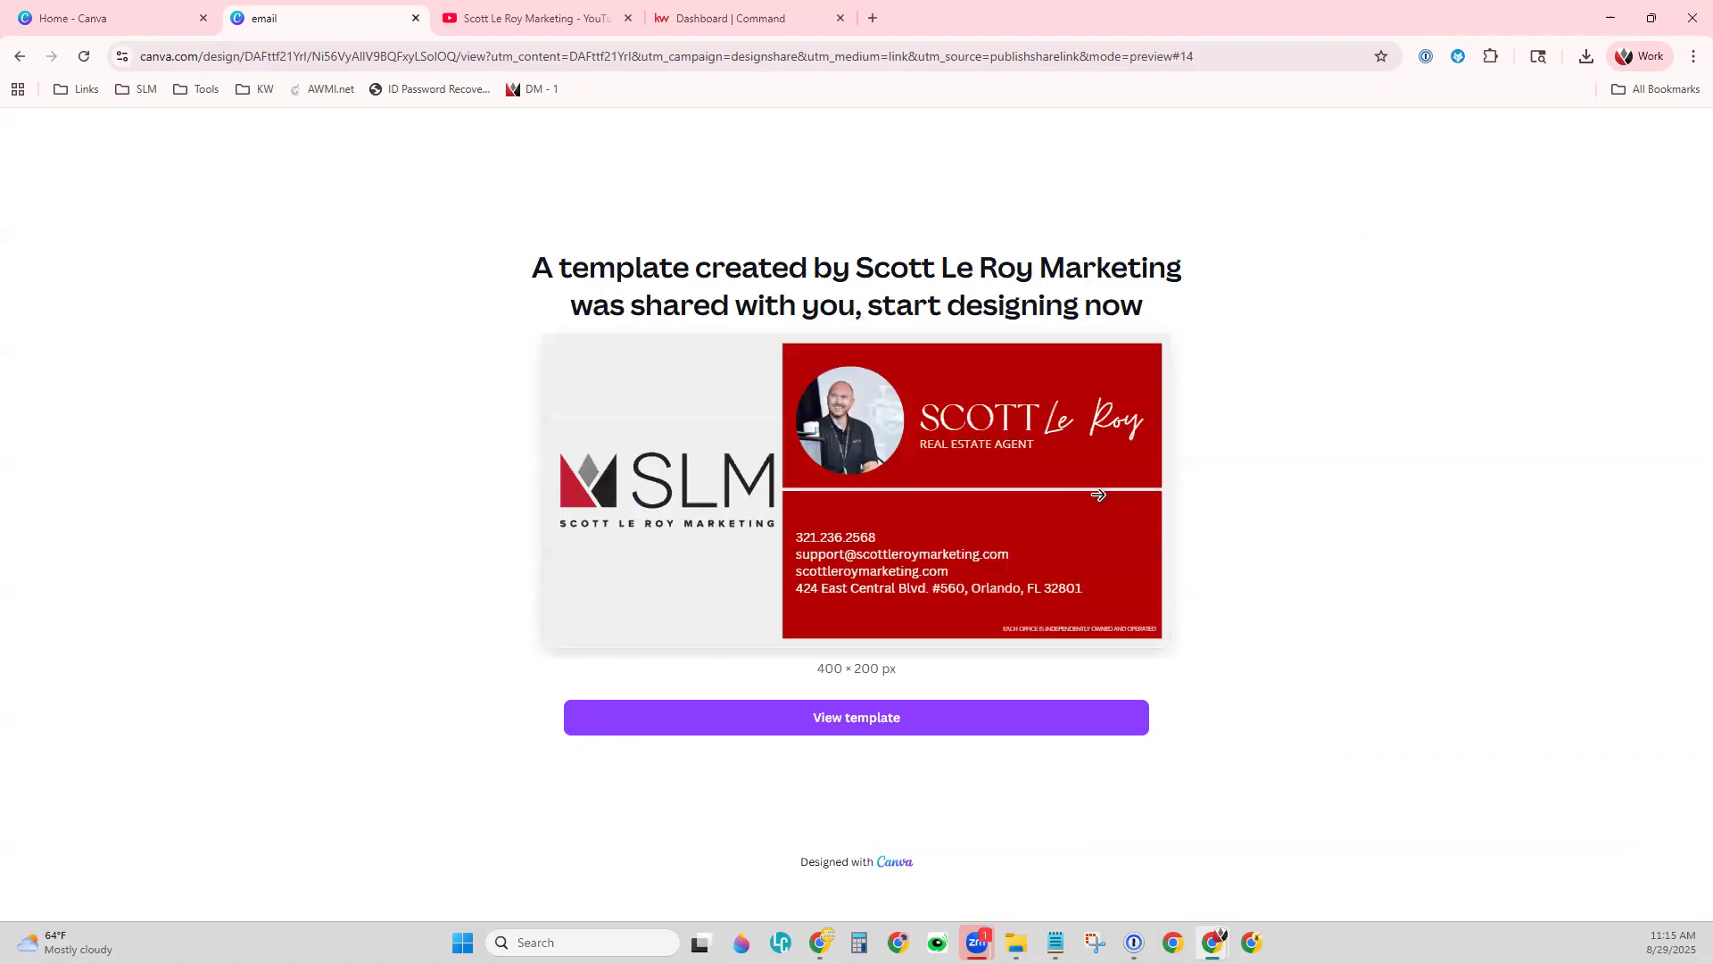
left_click(1100, 500)
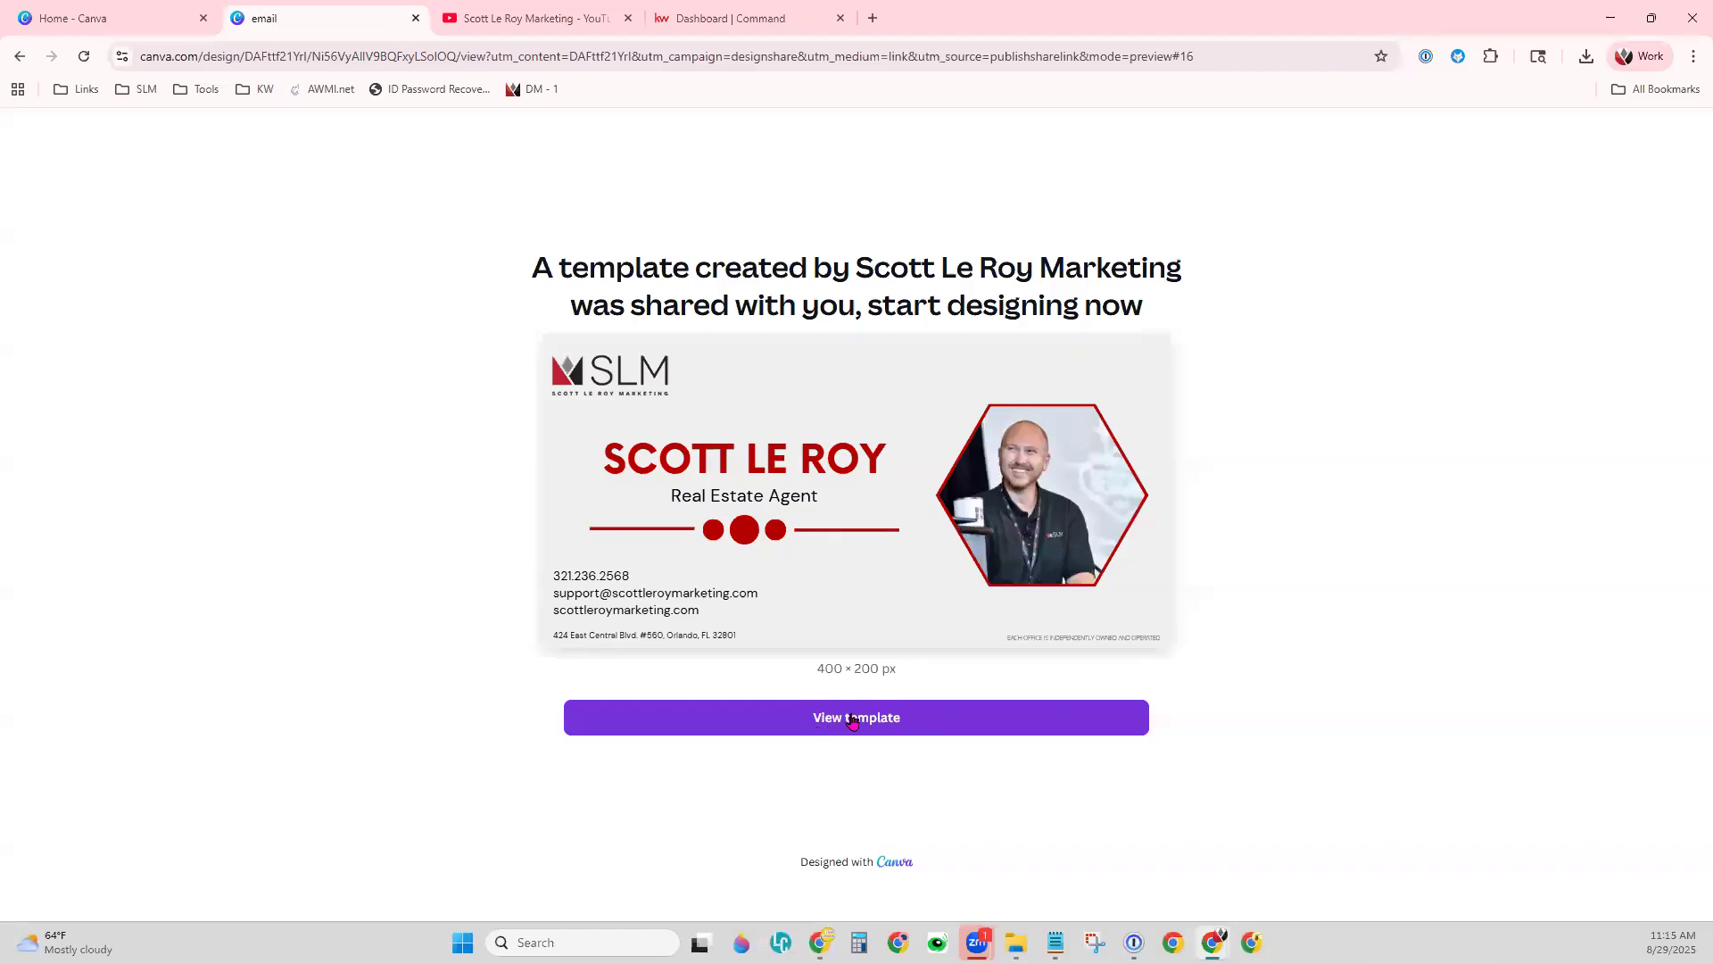
- Open the shared email signature template in the Canva editor and look through its first six pages
left_click(878, 721)
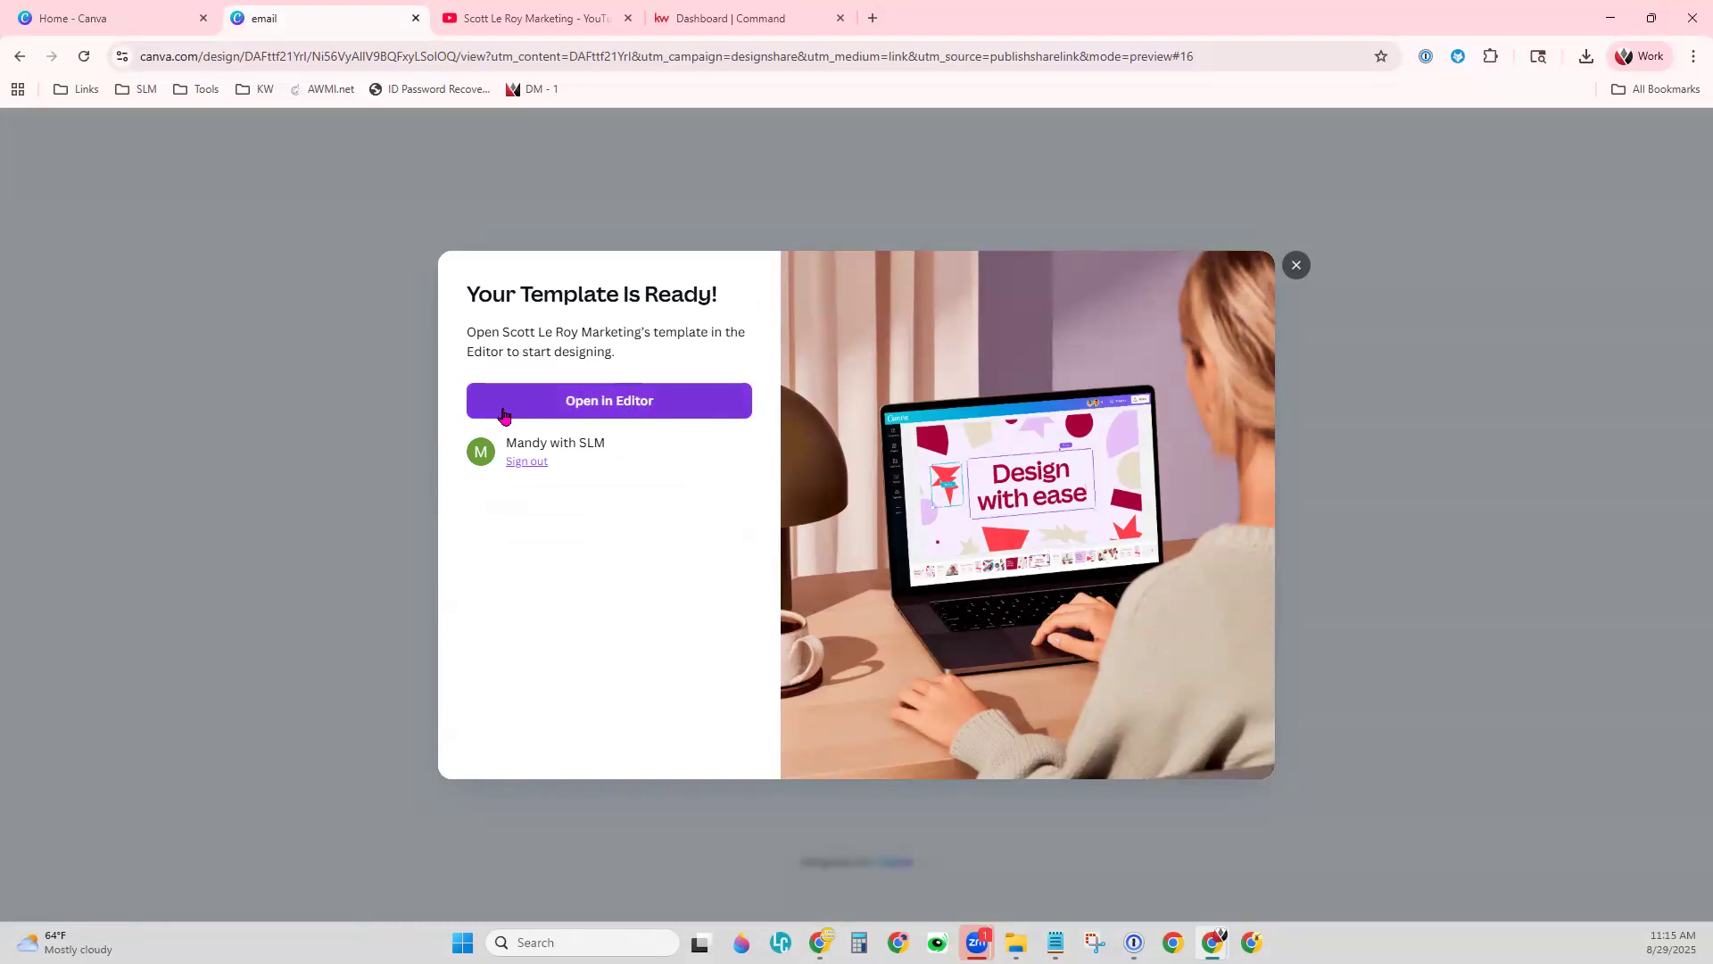
left_click(632, 403)
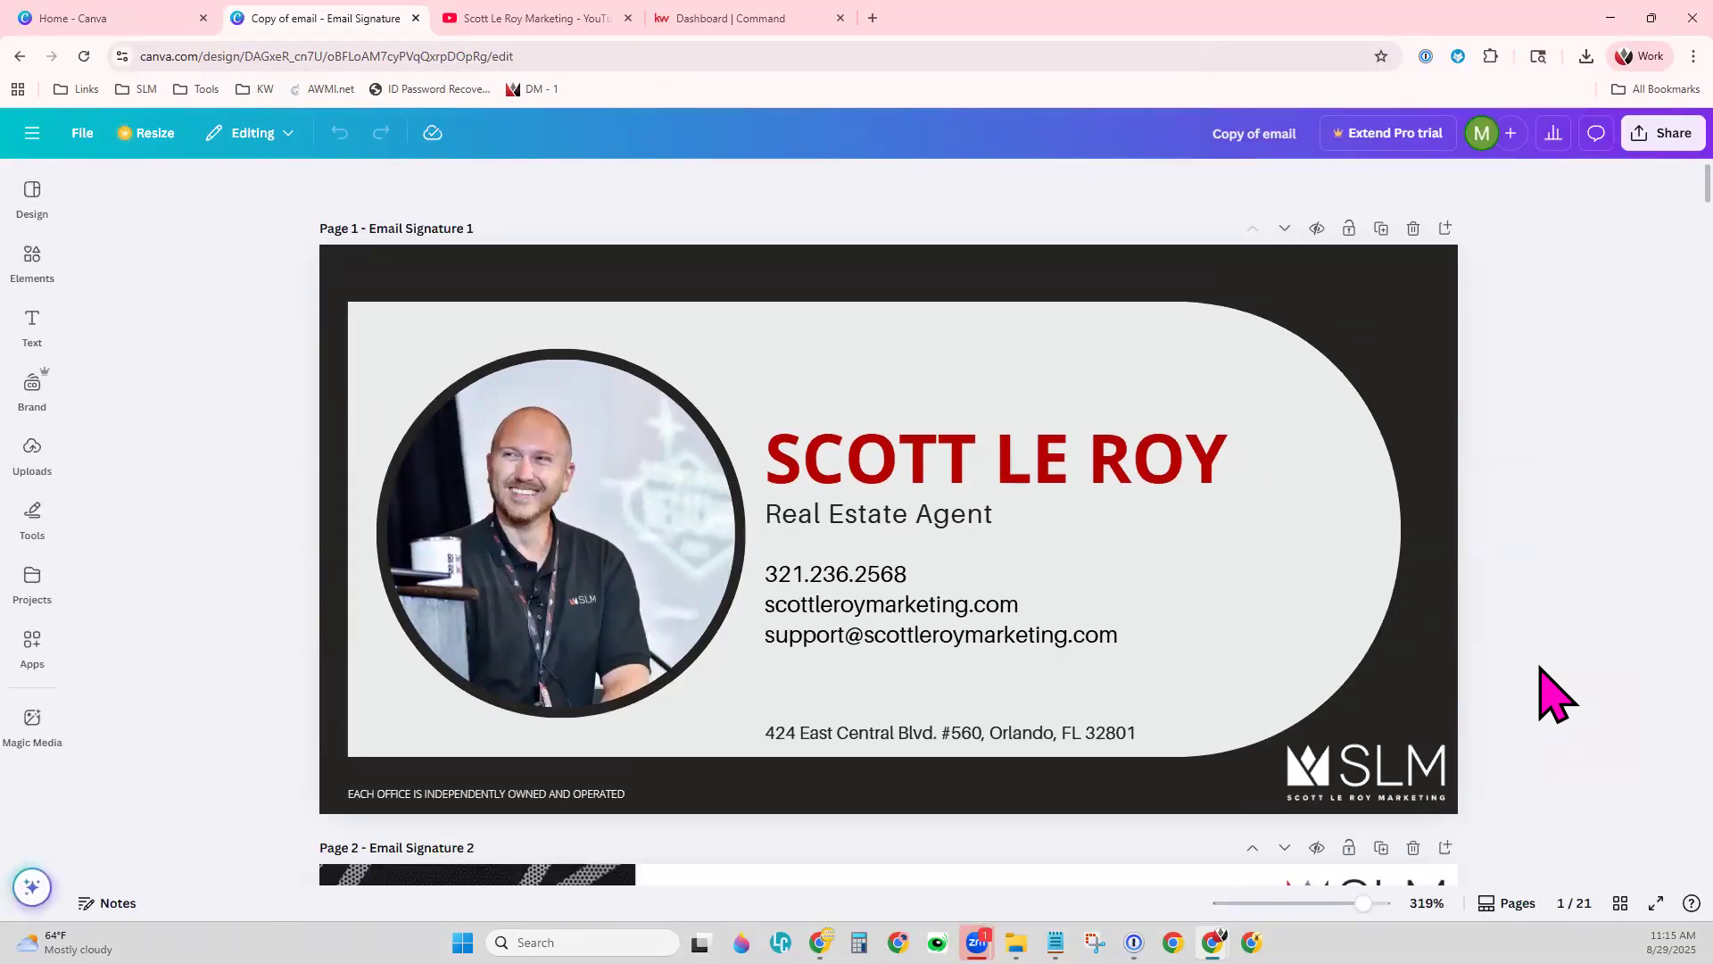
scroll(1541, 669, "down", 2)
scroll(1541, 669, "down", 5)
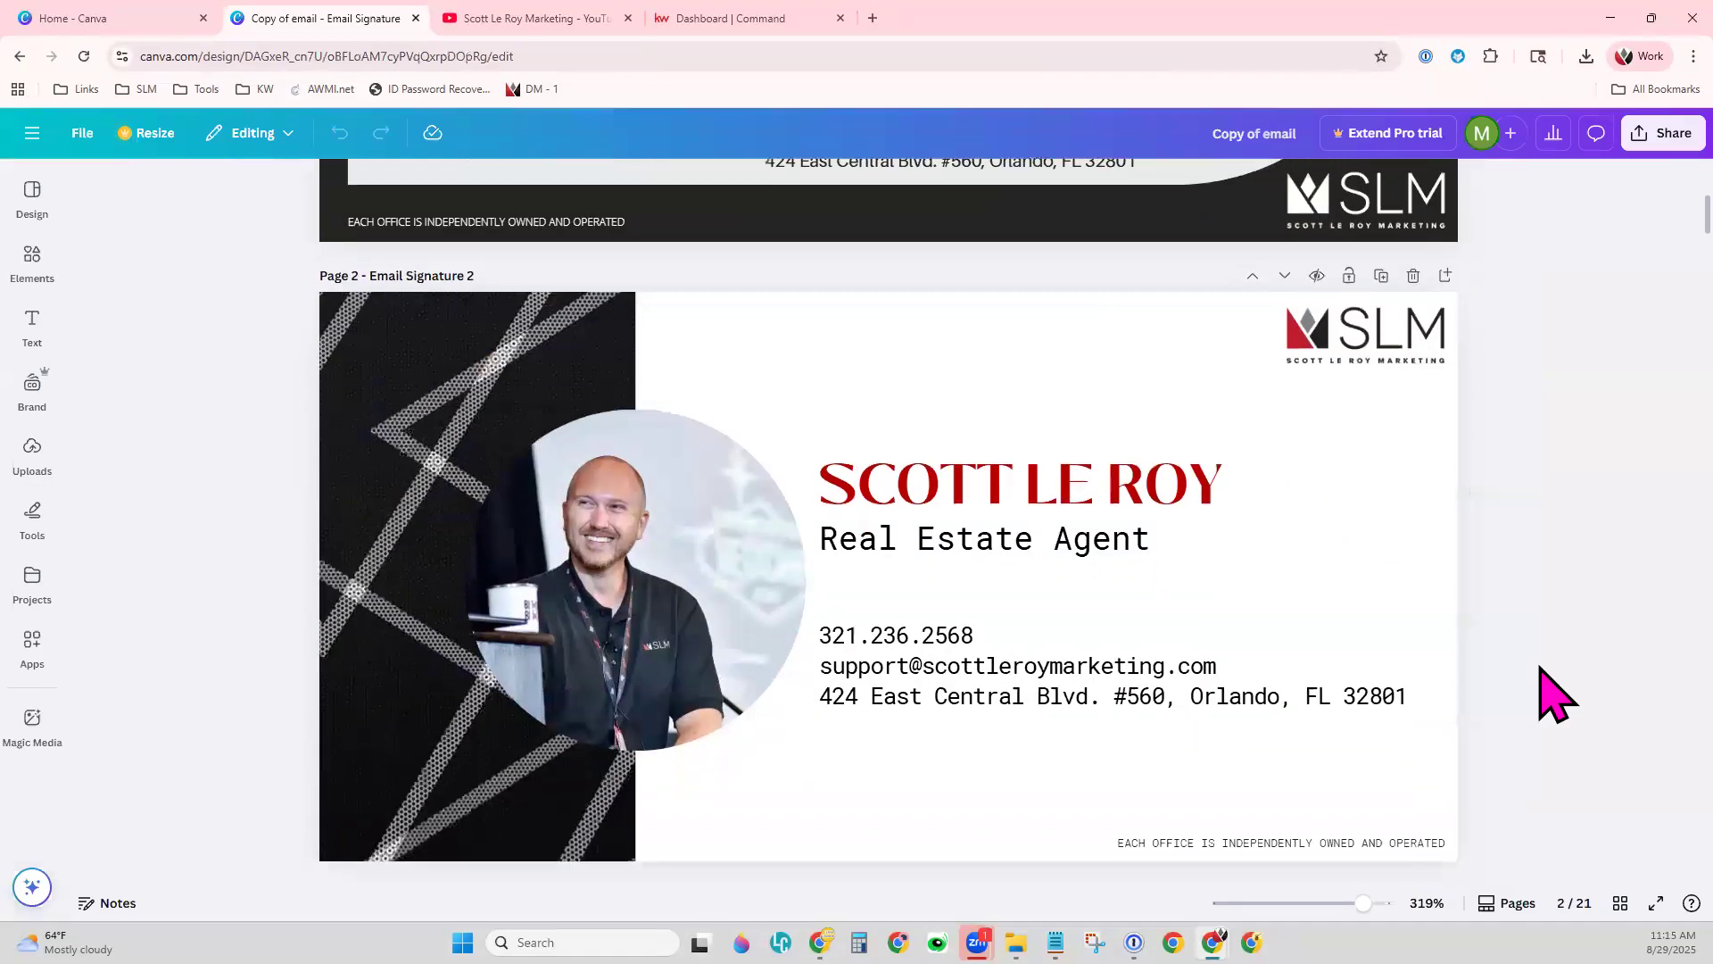
scroll(1553, 694, "down", 7)
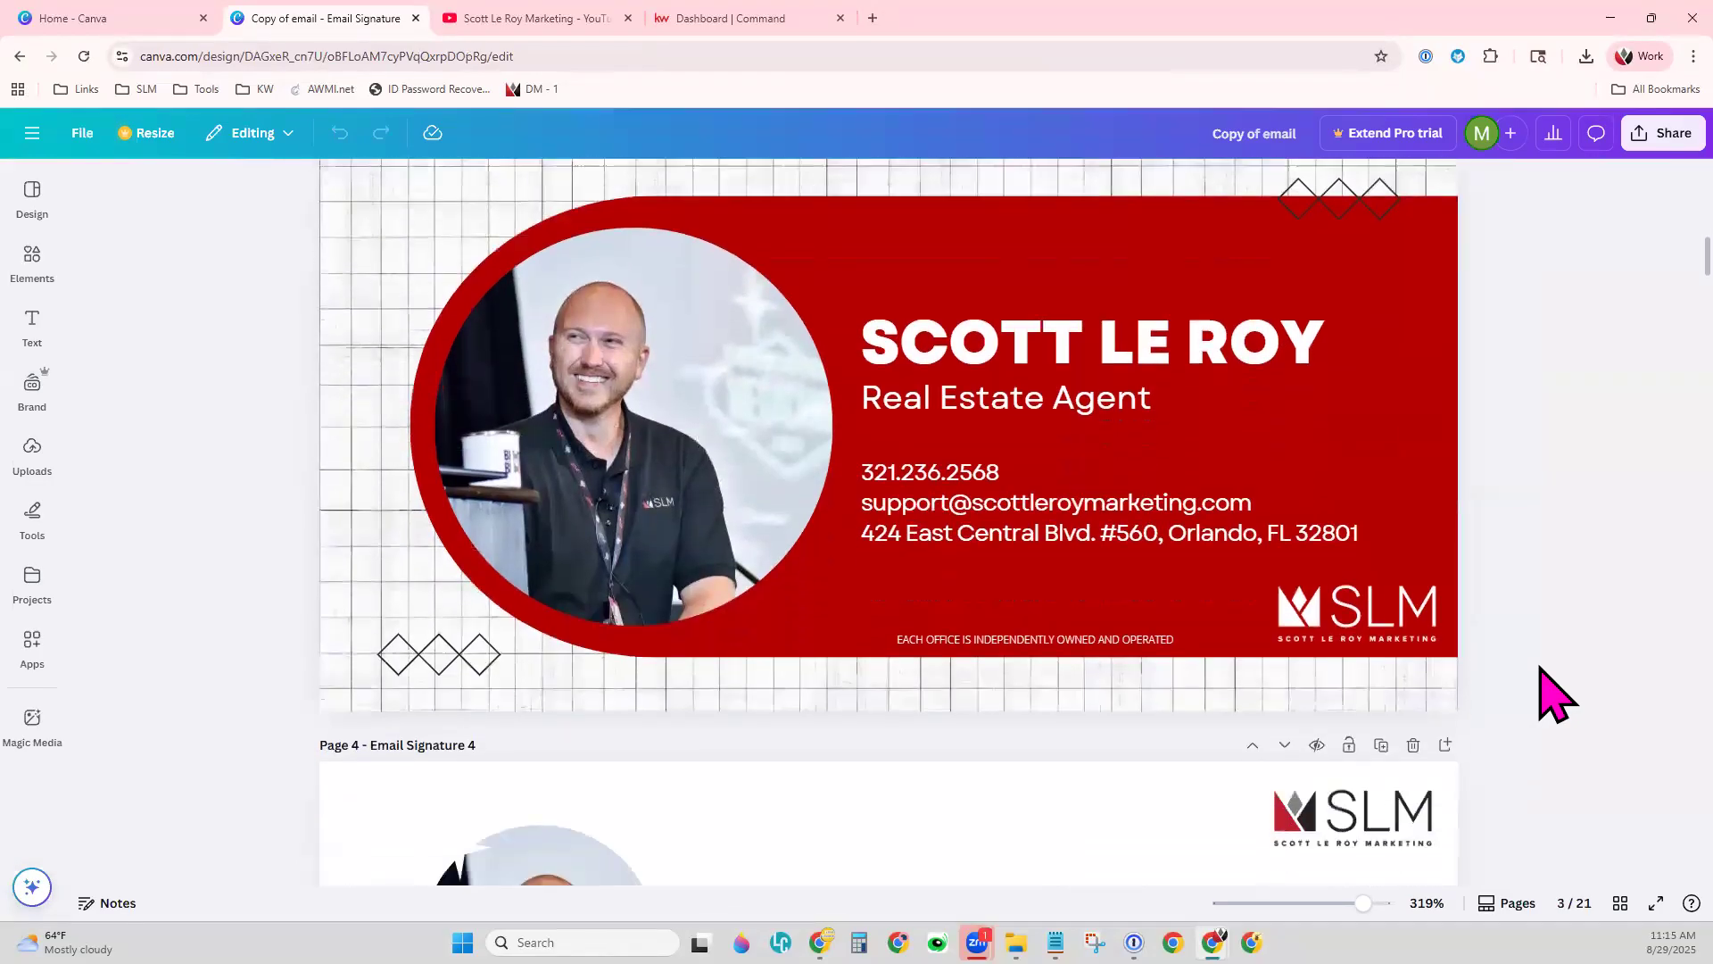
scroll(1553, 694, "down", 7)
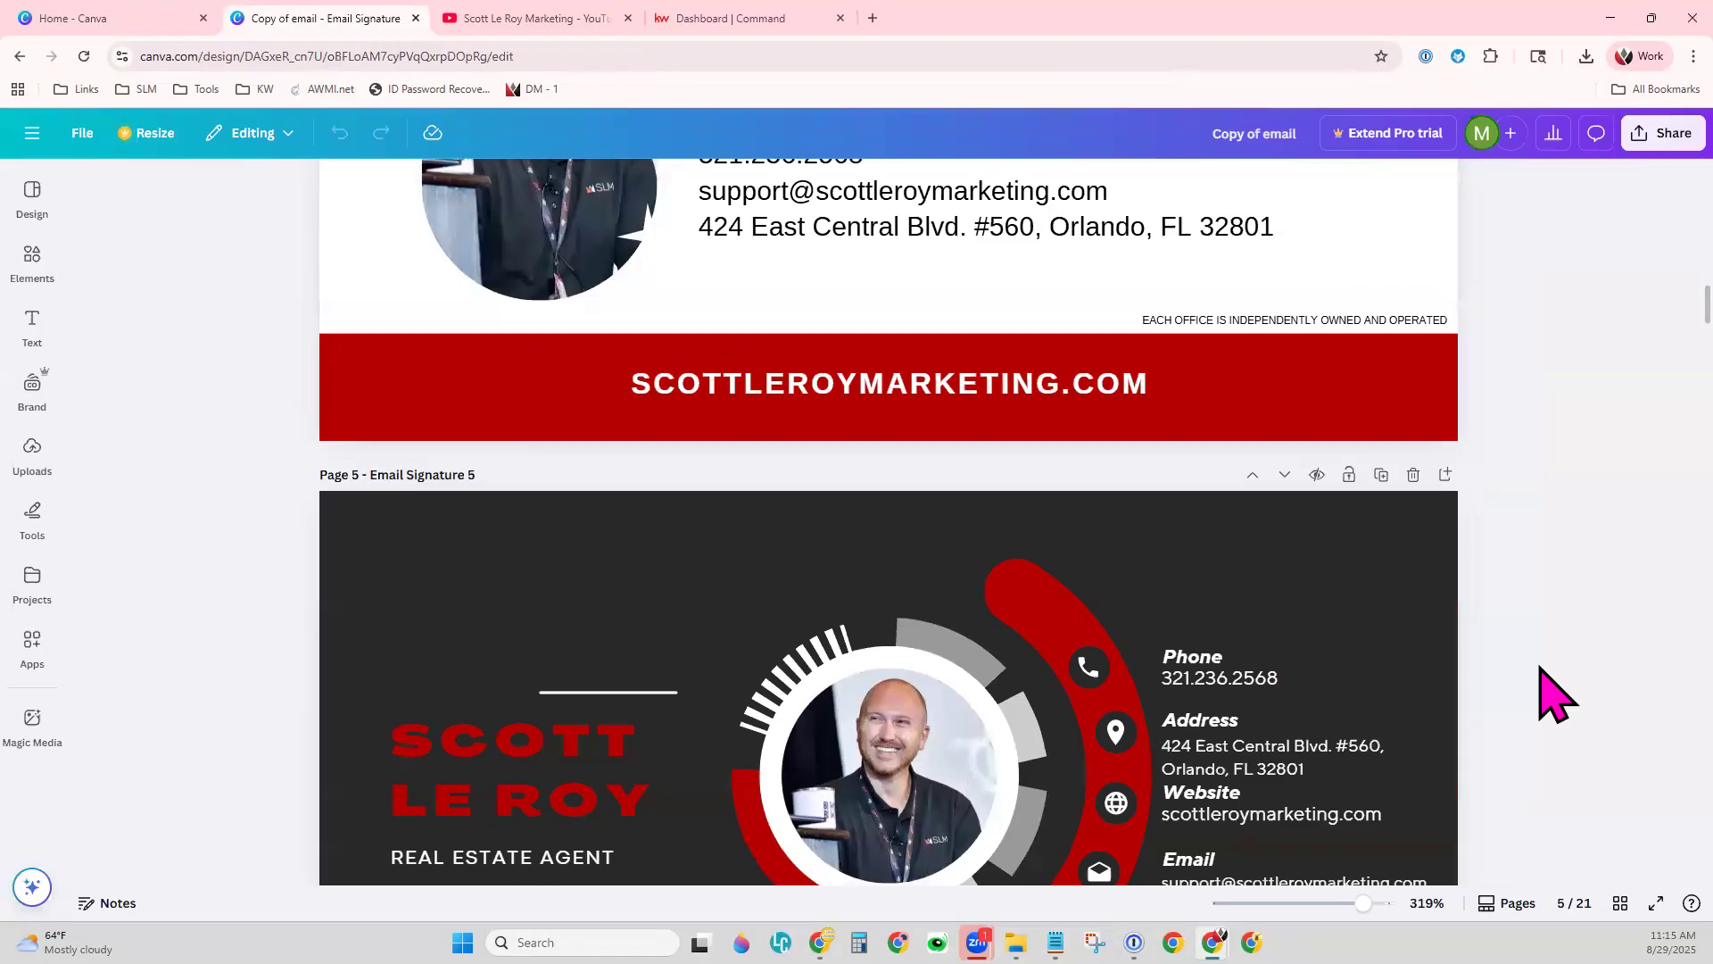
scroll(1541, 669, "down", 6)
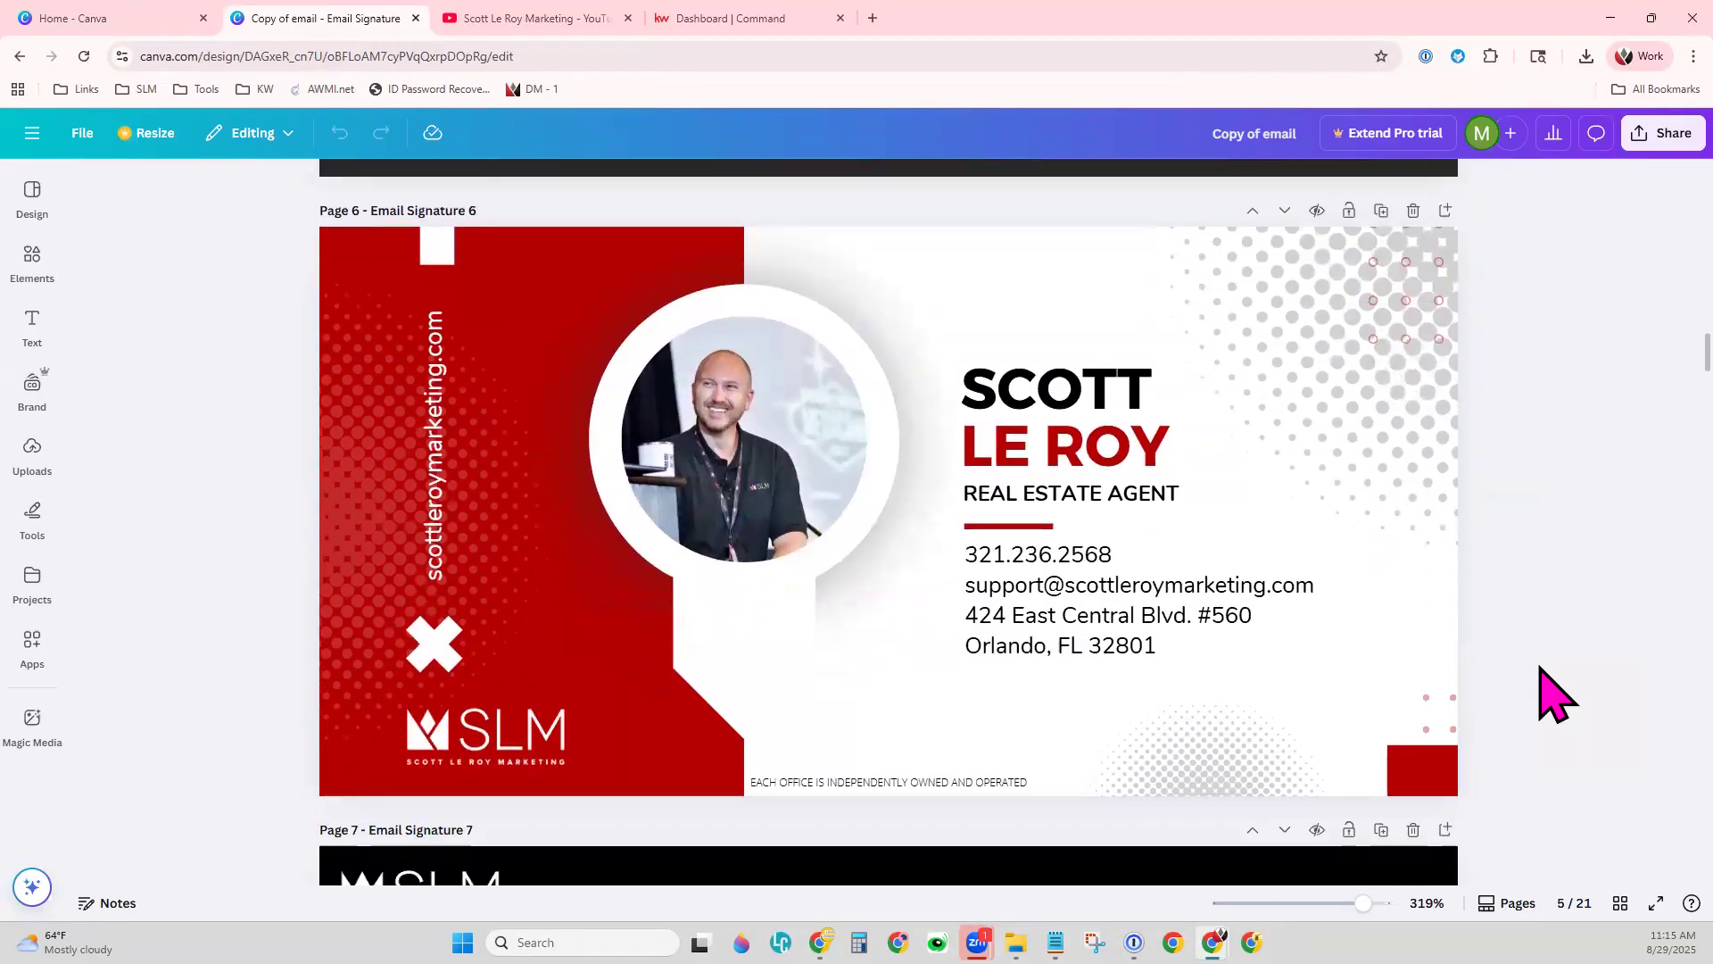
- Look through the email signature designs from page 7 to page 14
scroll(1553, 695, "down", 9)
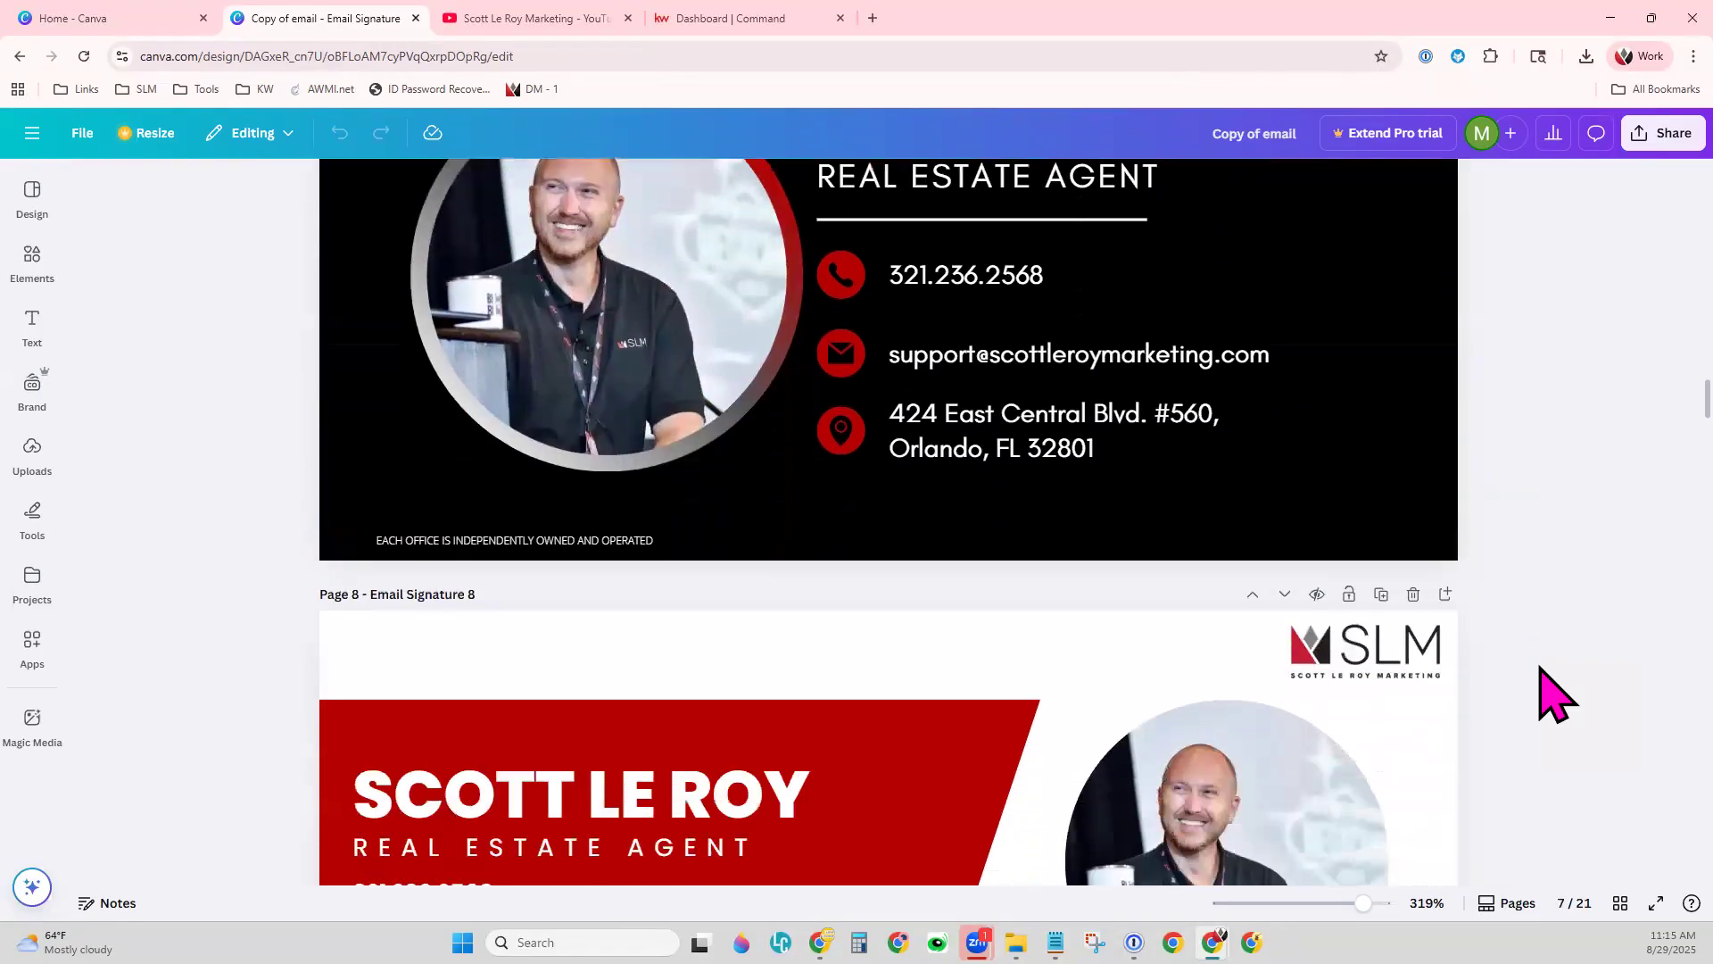
scroll(1557, 694, "down", 4)
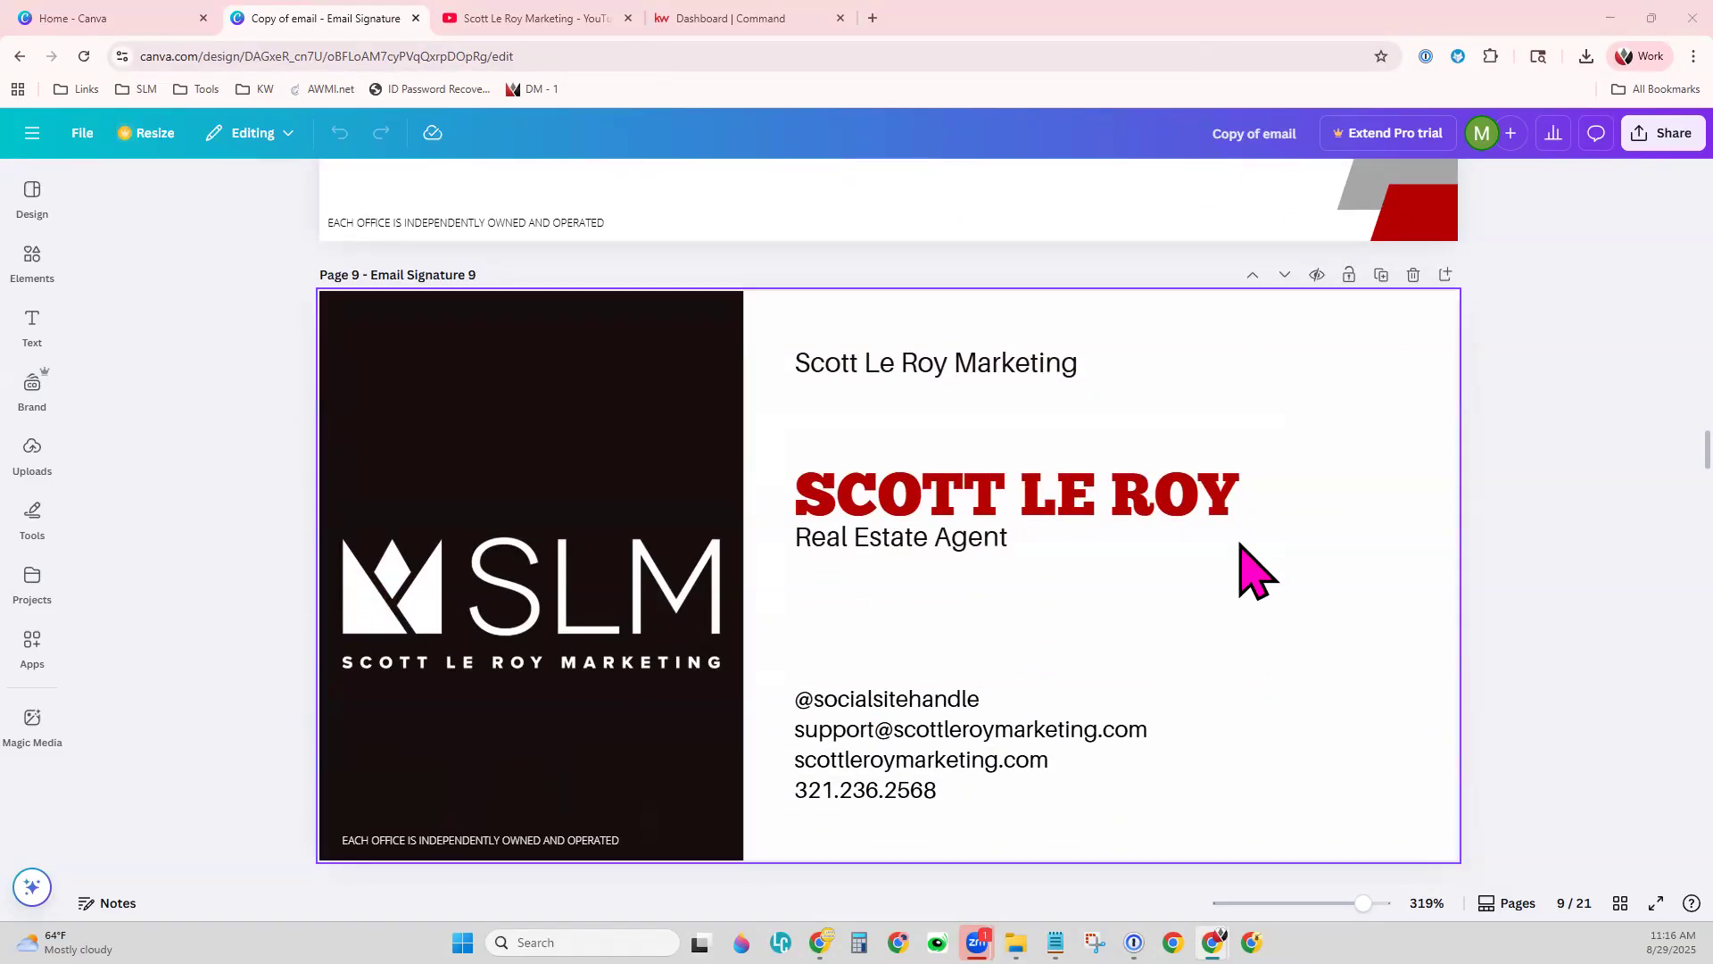
scroll(1243, 571, "down", 6)
scroll(1243, 571, "down", 8)
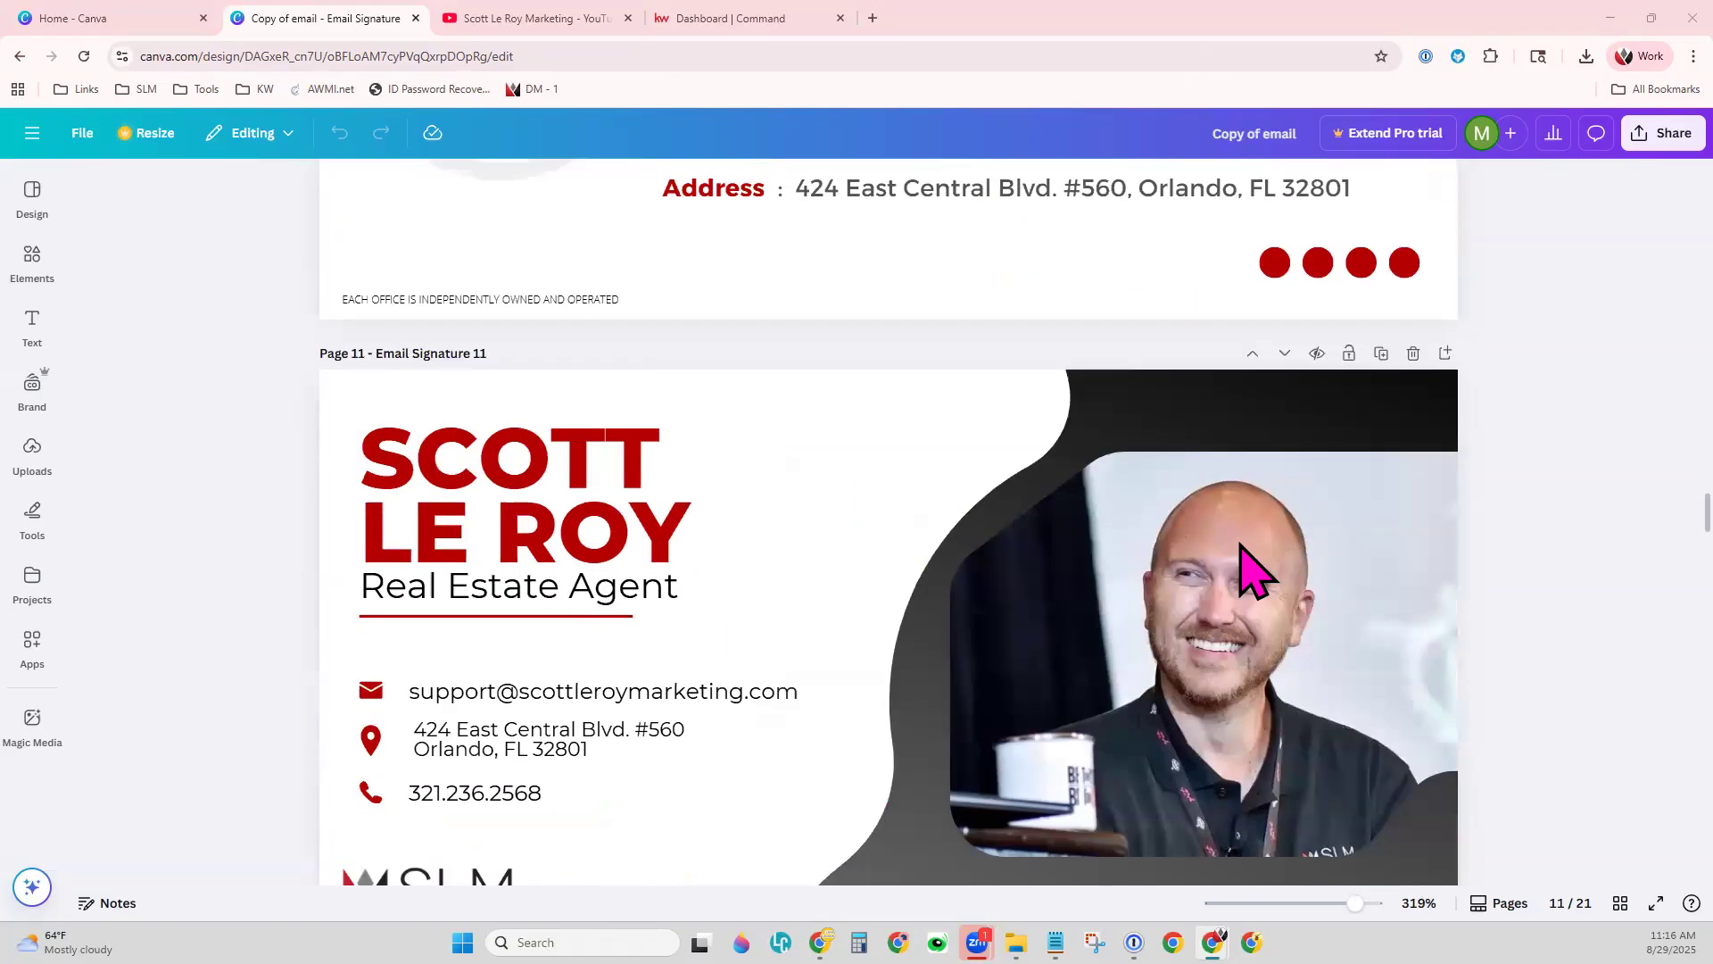
scroll(1243, 664, "down", 6)
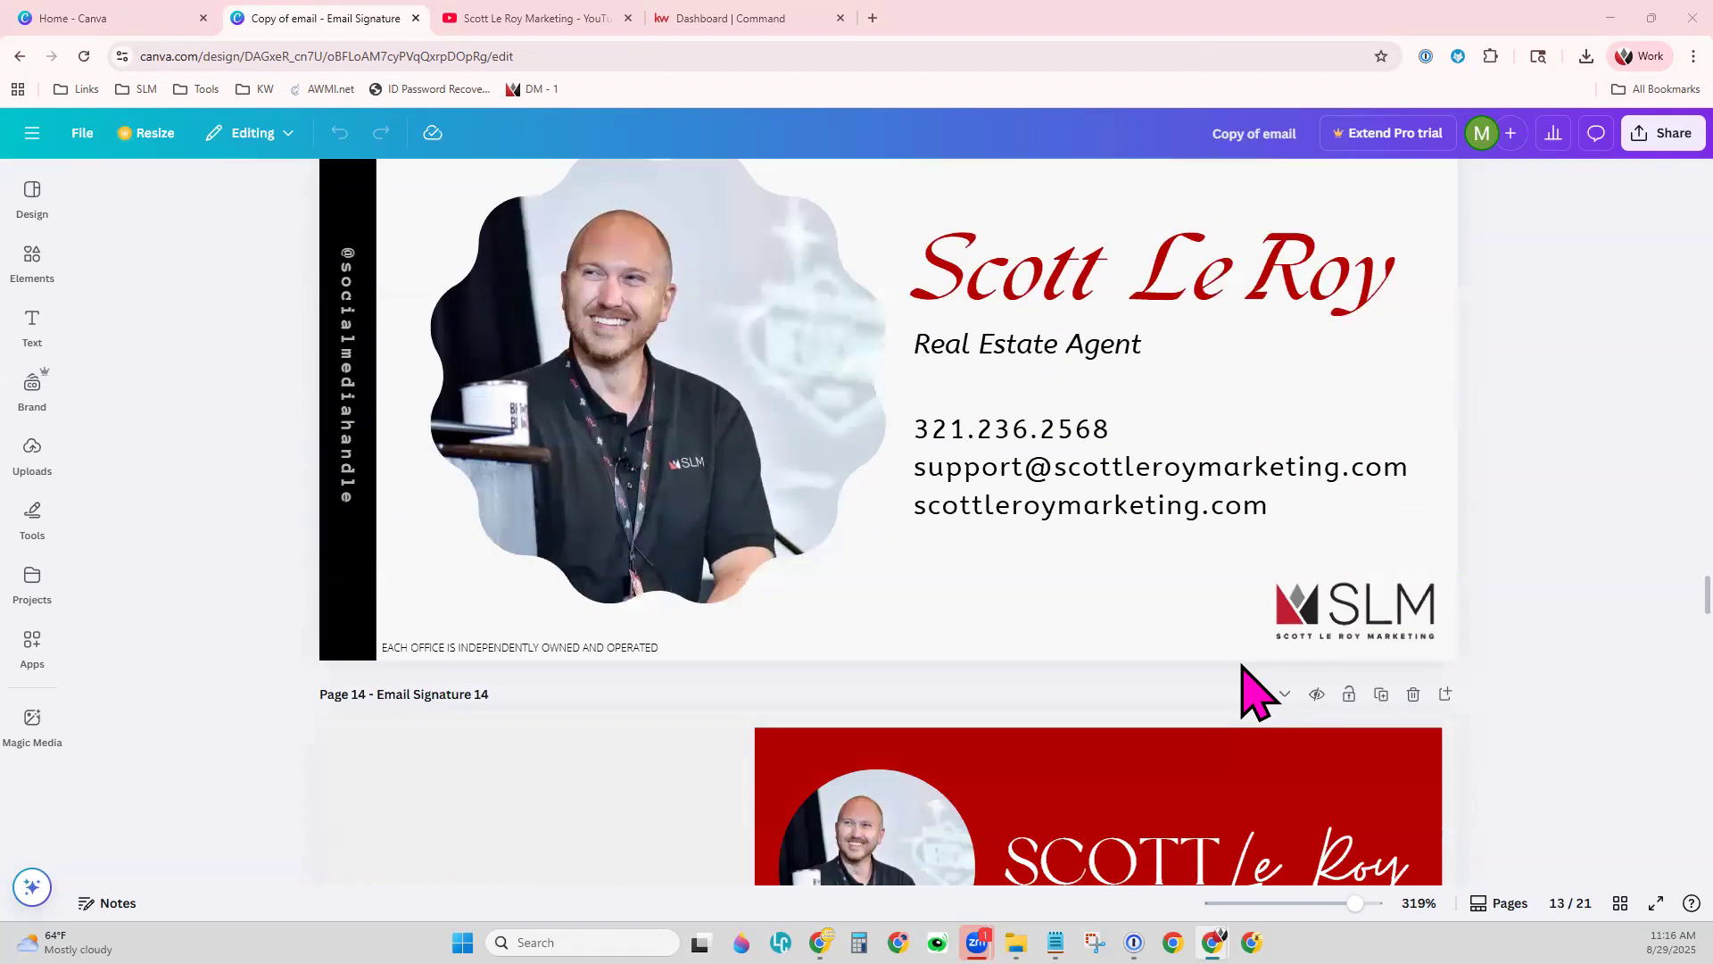
scroll(1249, 691, "down", 4)
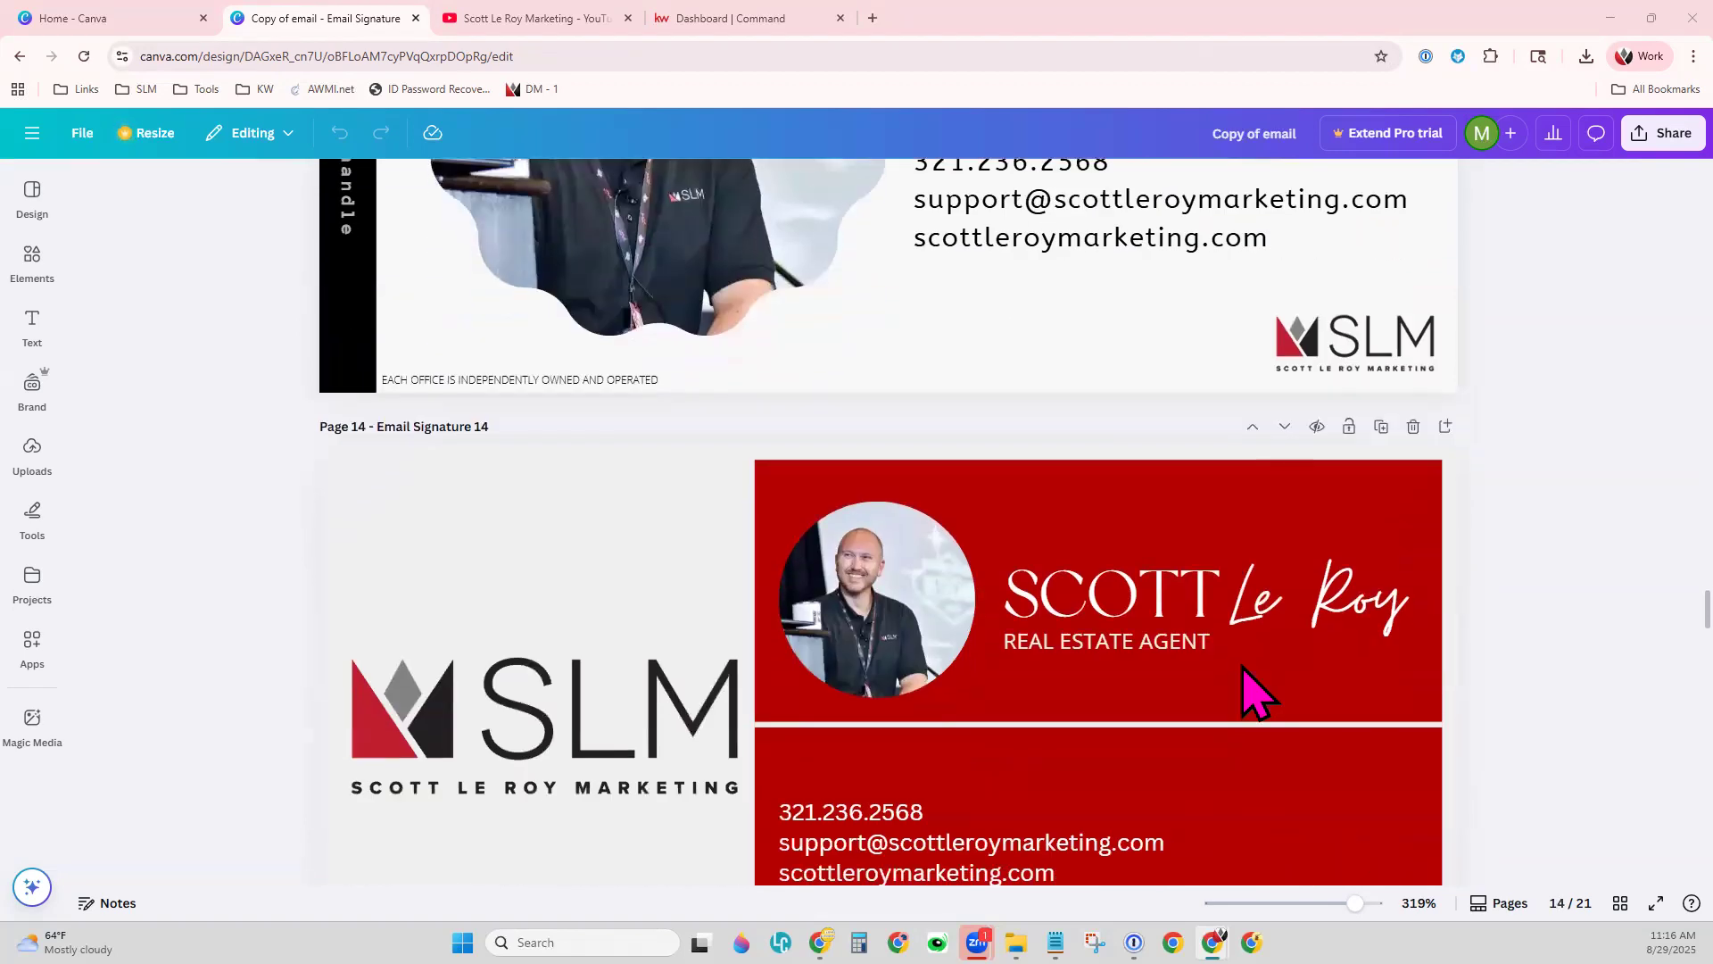
scroll(1249, 691, "down", 1)
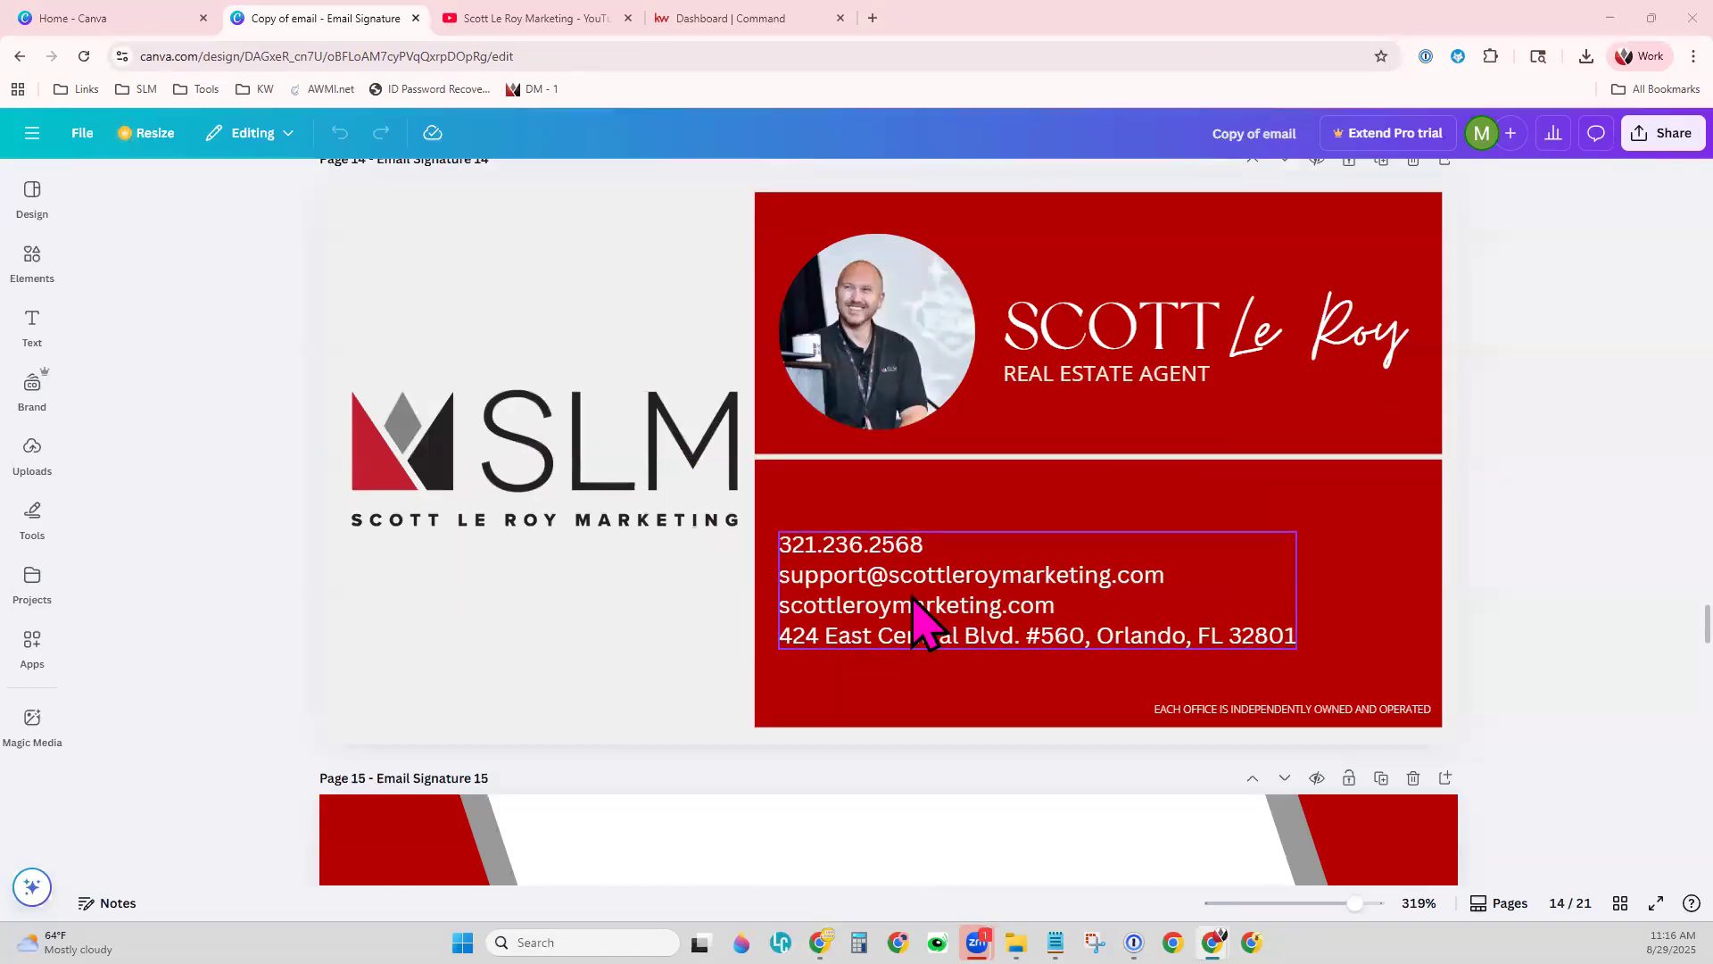
scroll(919, 616, "up", 1)
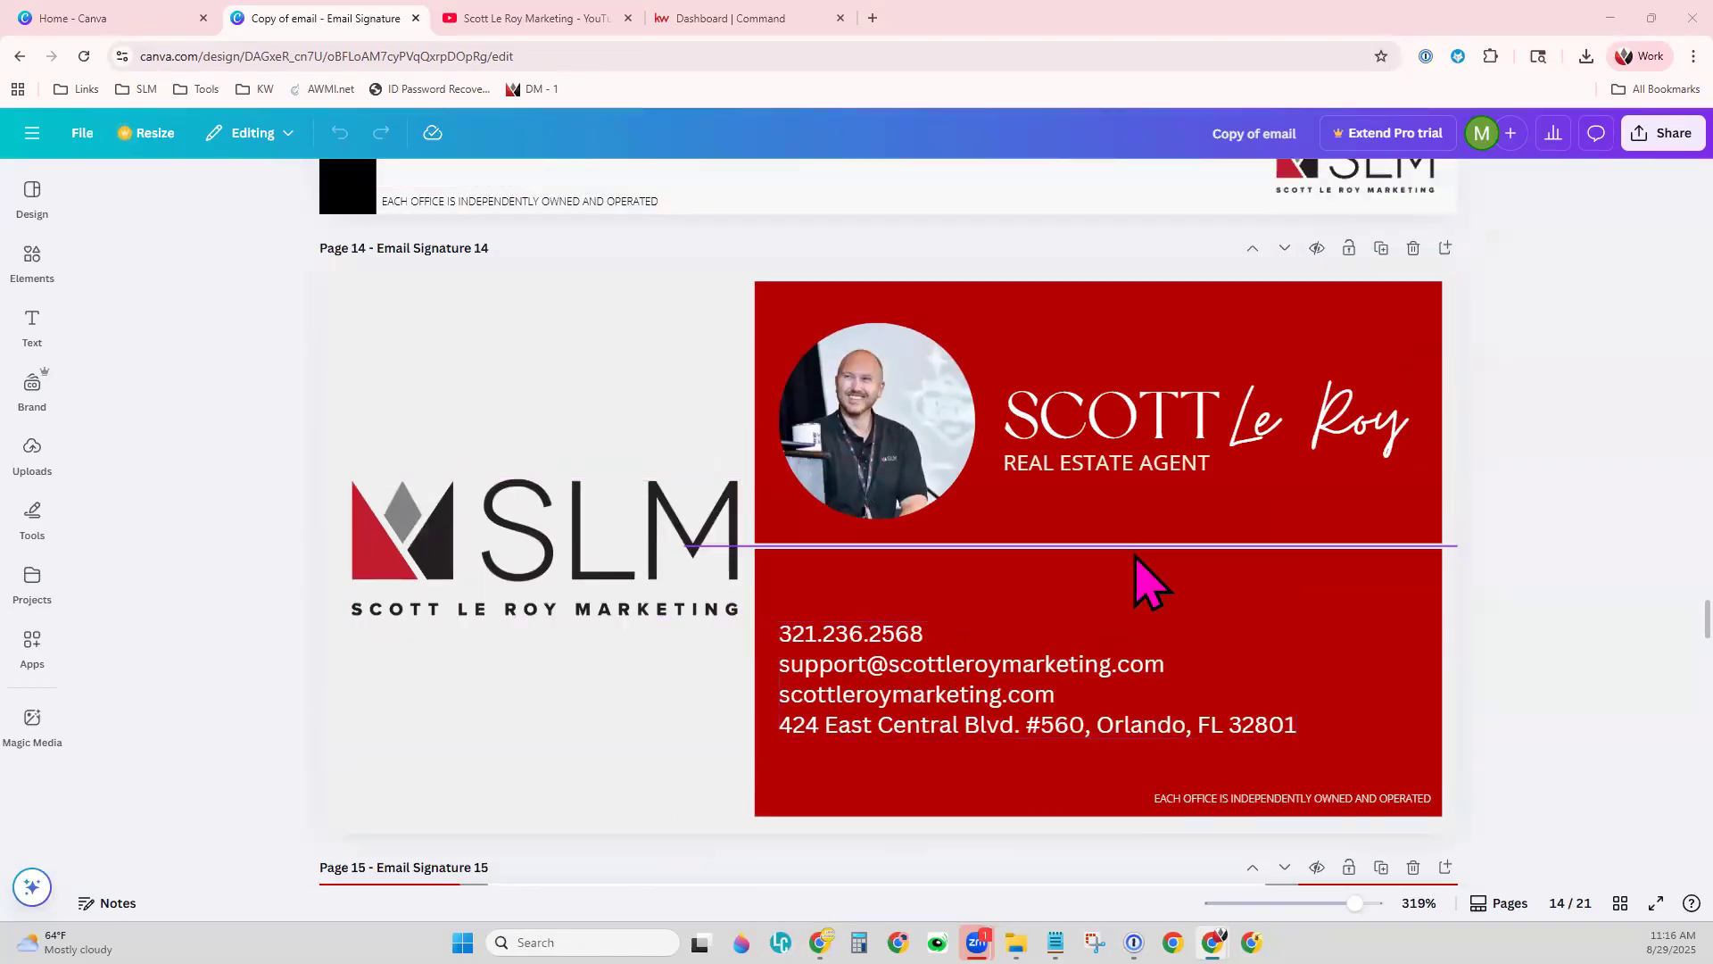
left_click(47, 199)
left_click(385, 517)
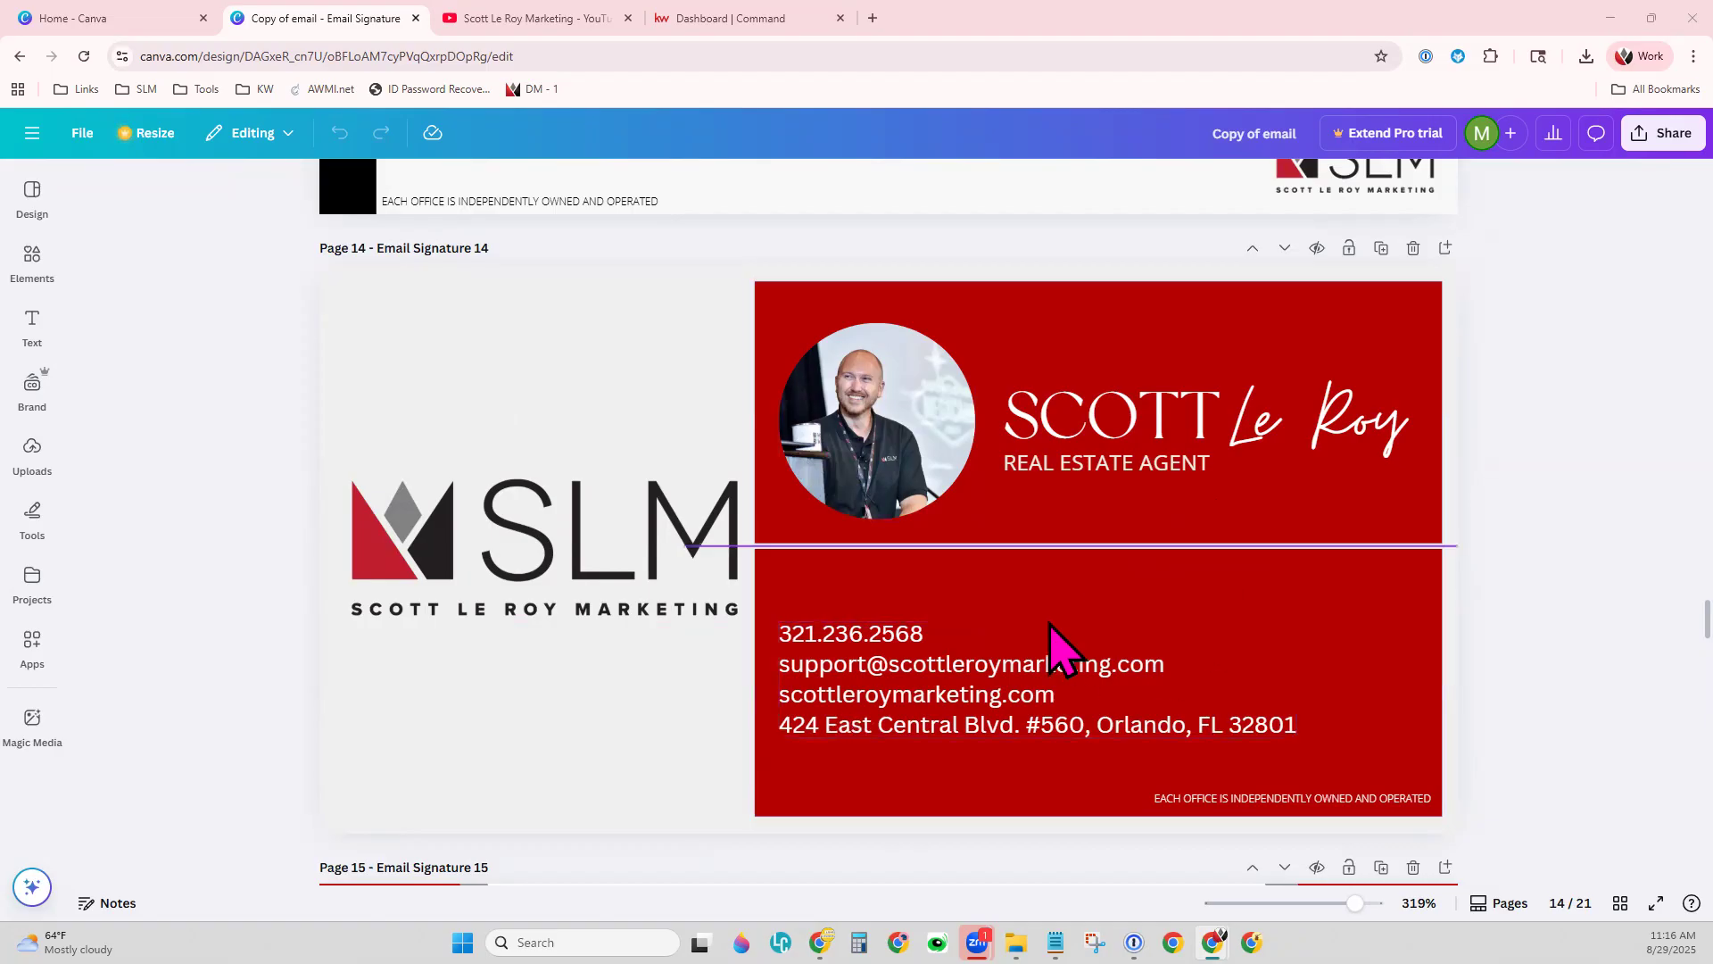
- Recolor the red contact block on page 14, trying a dark grey document color and settling on the logo's medium grey from the photo colors
left_click(1111, 331)
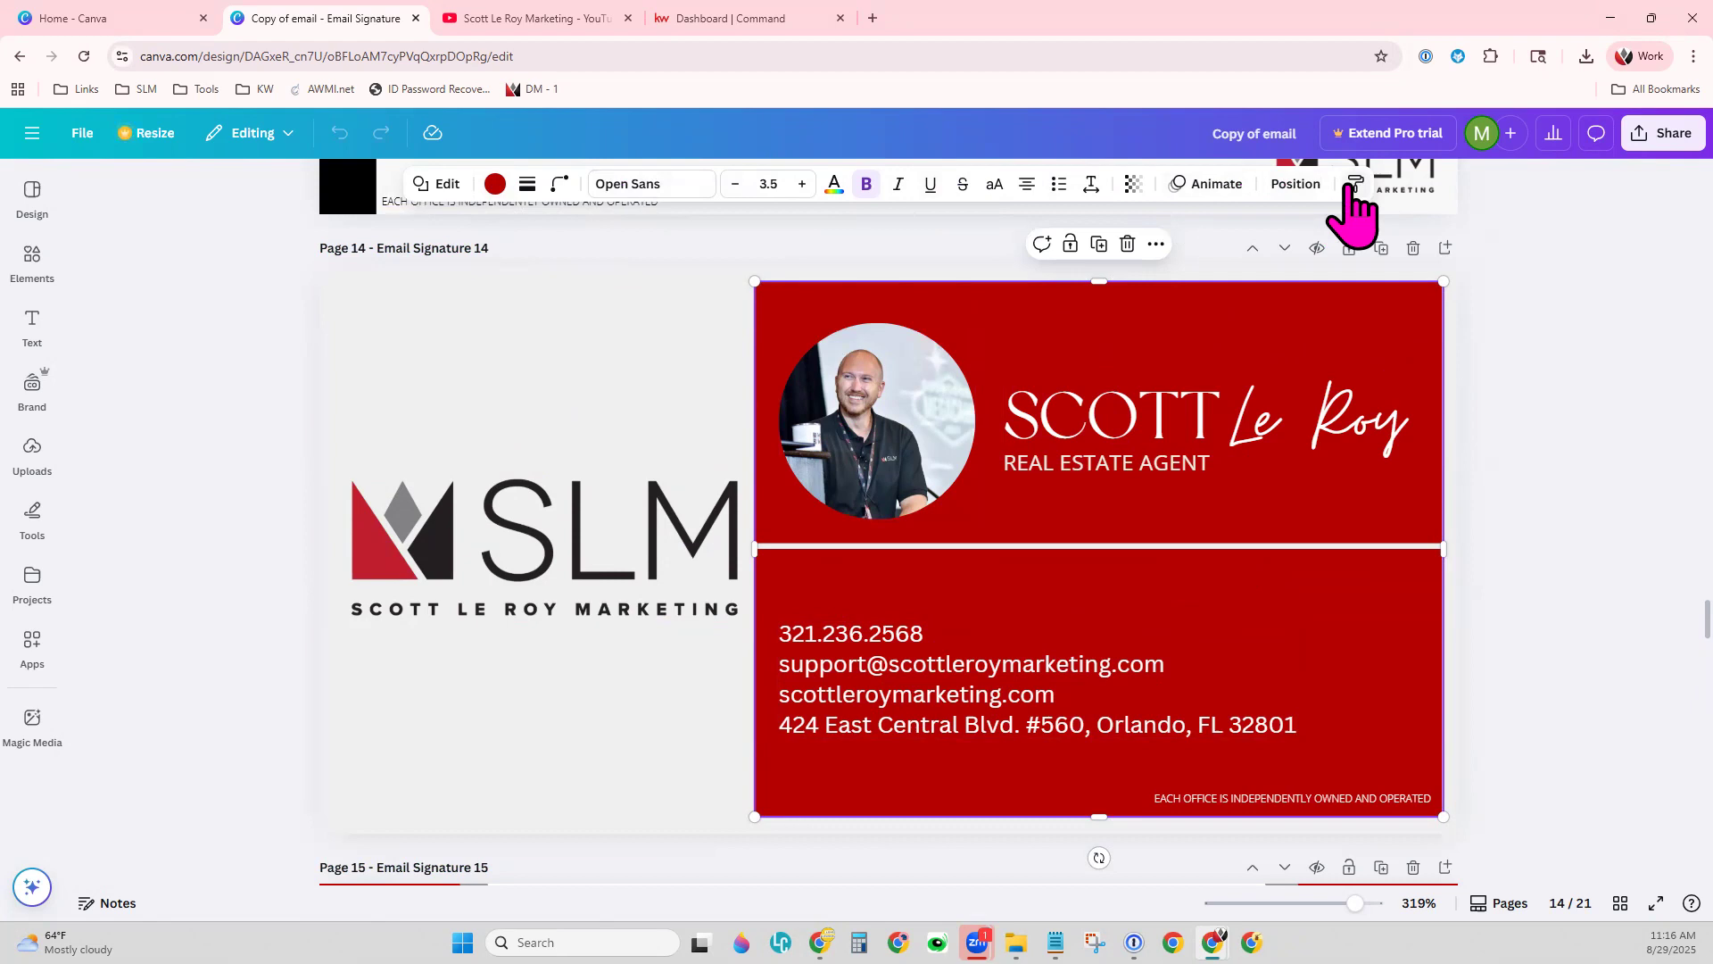
left_click(495, 185)
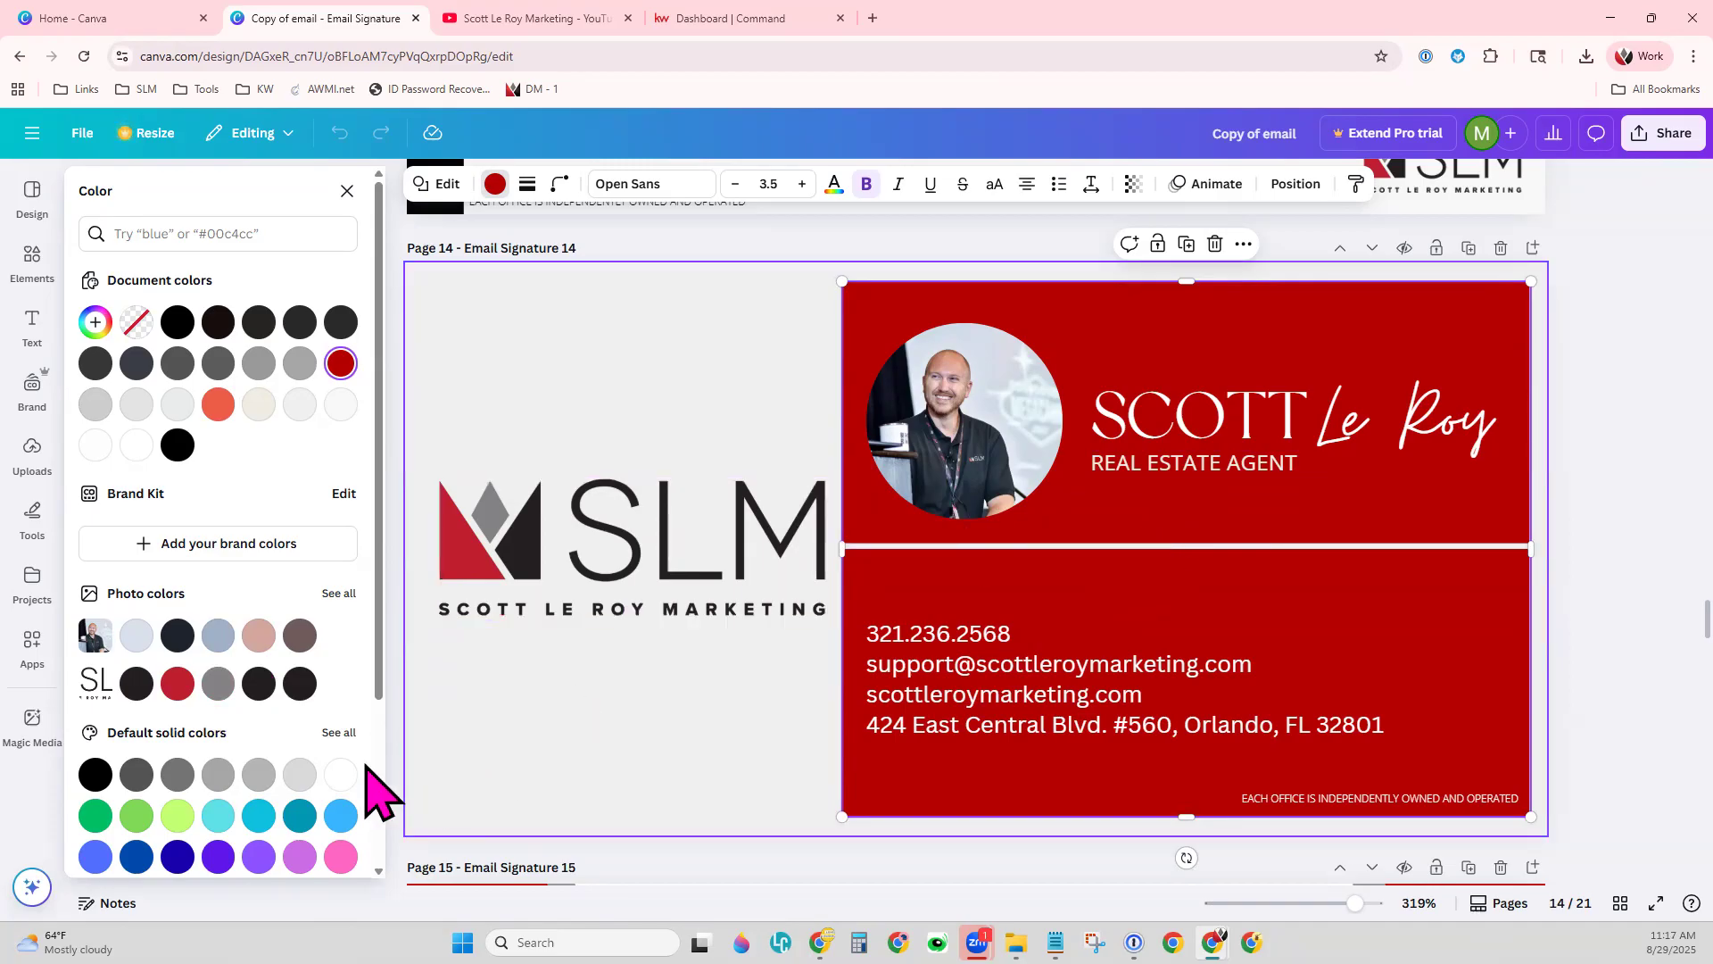
scroll(228, 781, "down", 2)
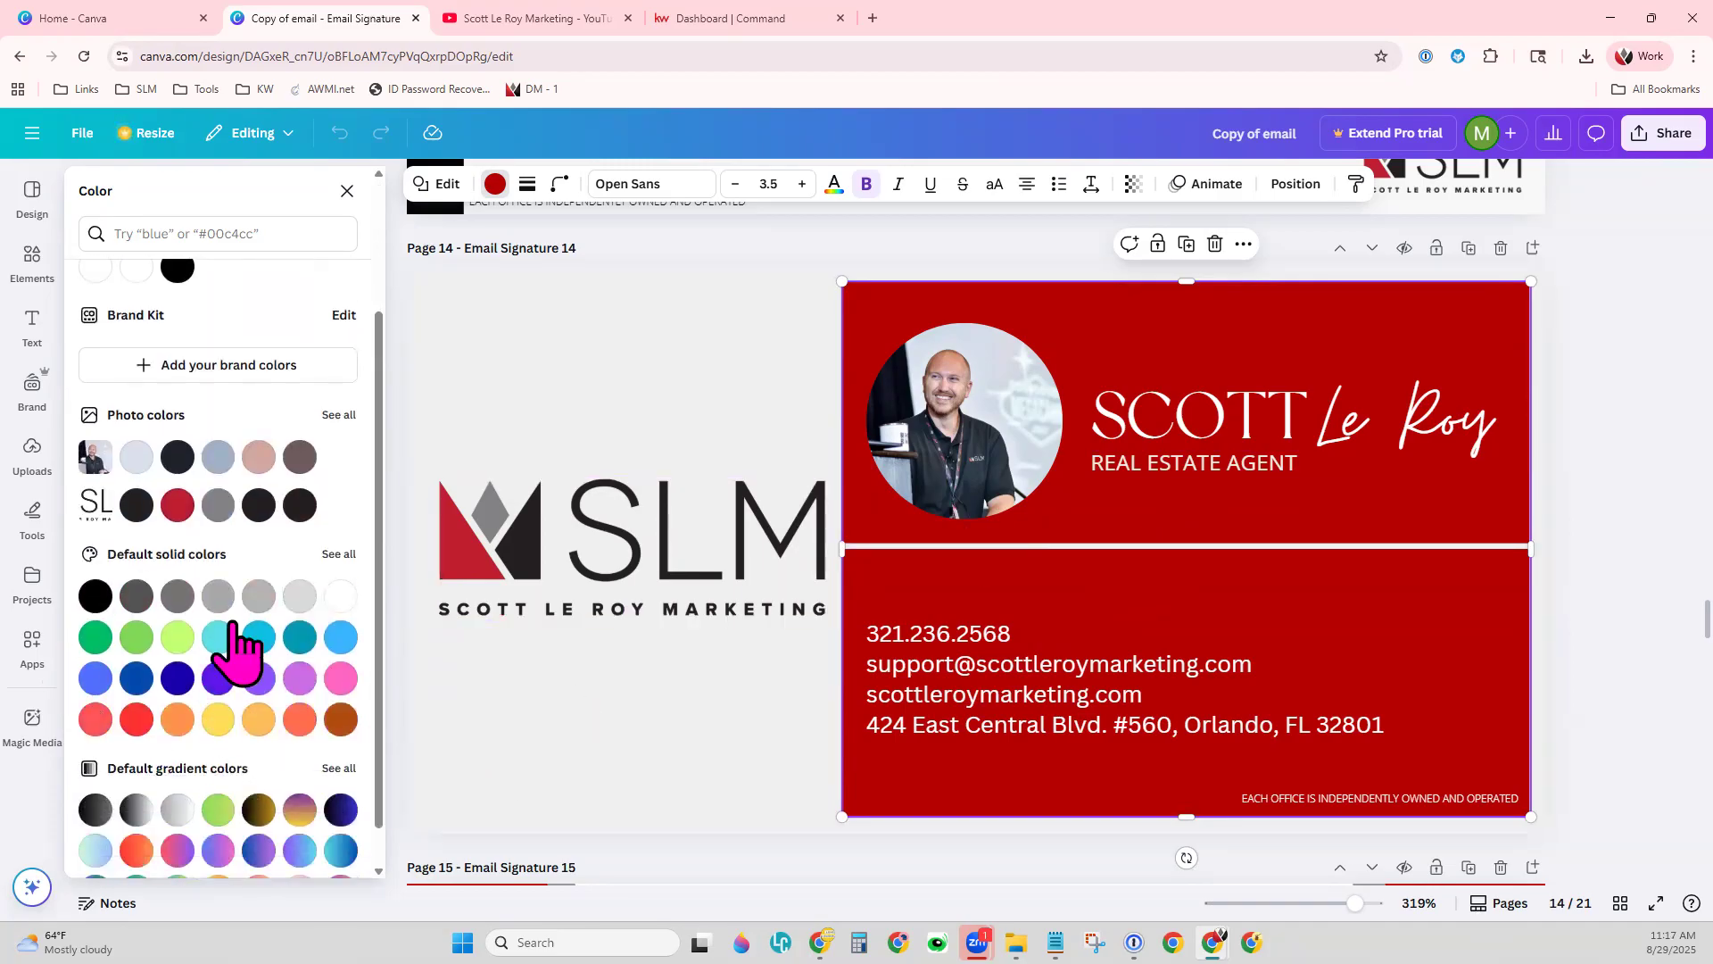
scroll(306, 793, "down", 1)
scroll(299, 790, "up", 3)
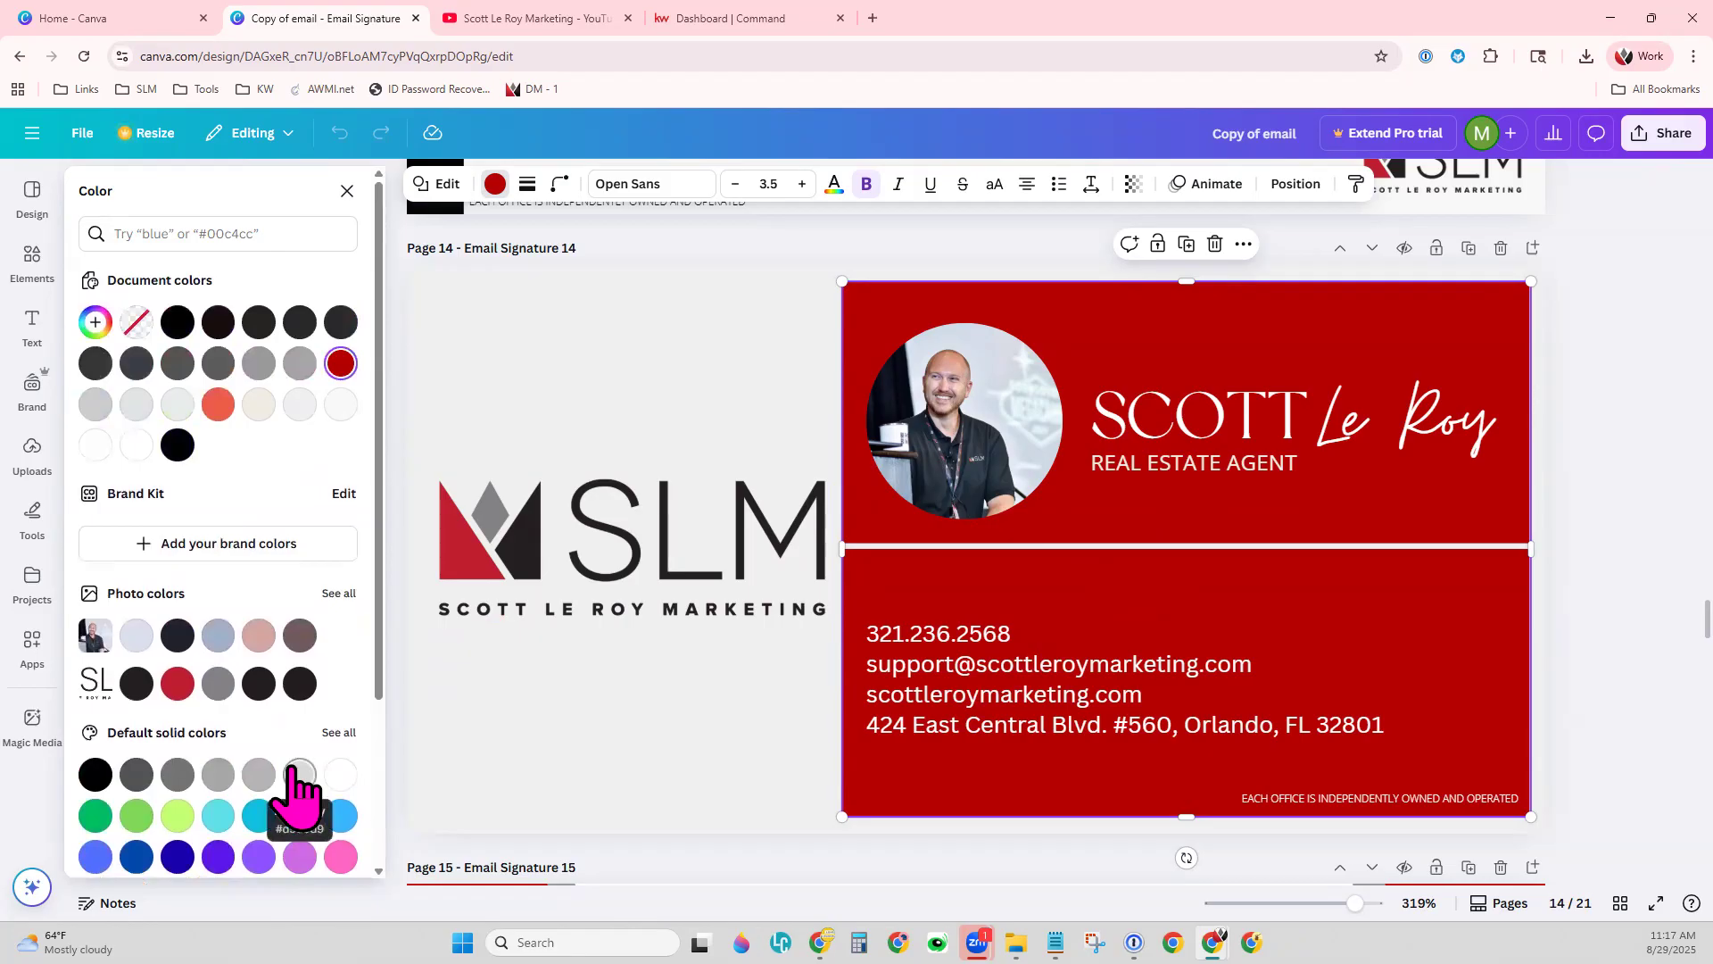
left_click(257, 363)
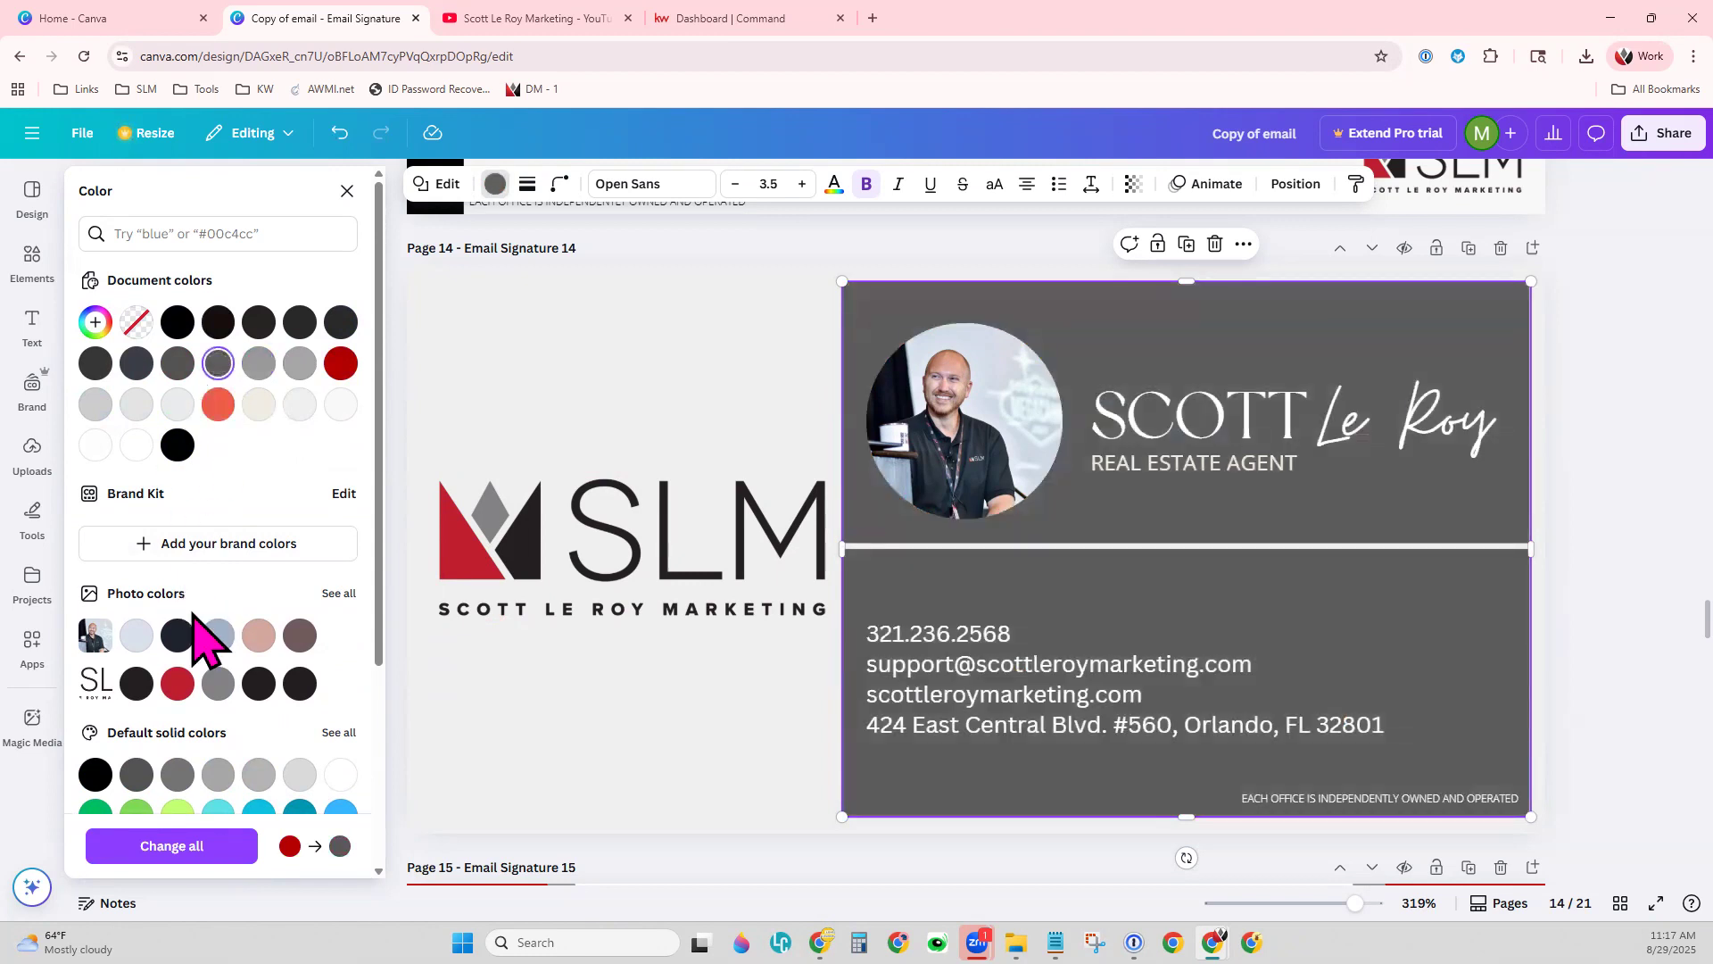
left_click(218, 683)
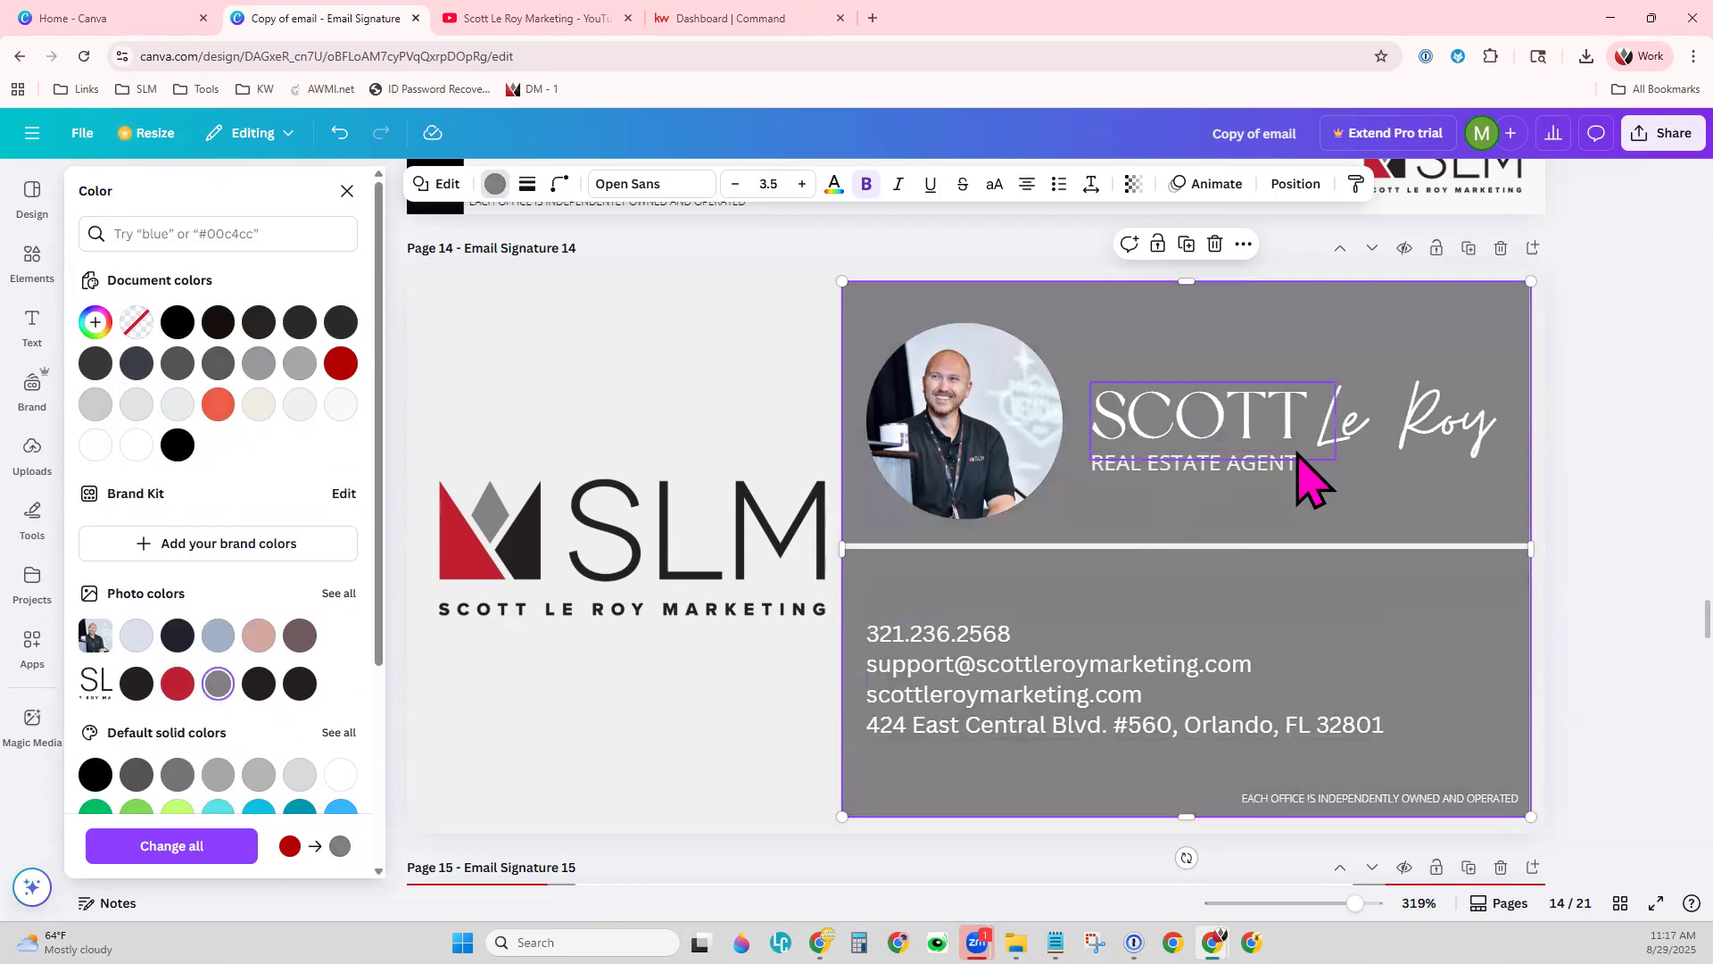
- Look through the uploaded images and upload the large headshot PNG from the Downloads folder
left_click(944, 457)
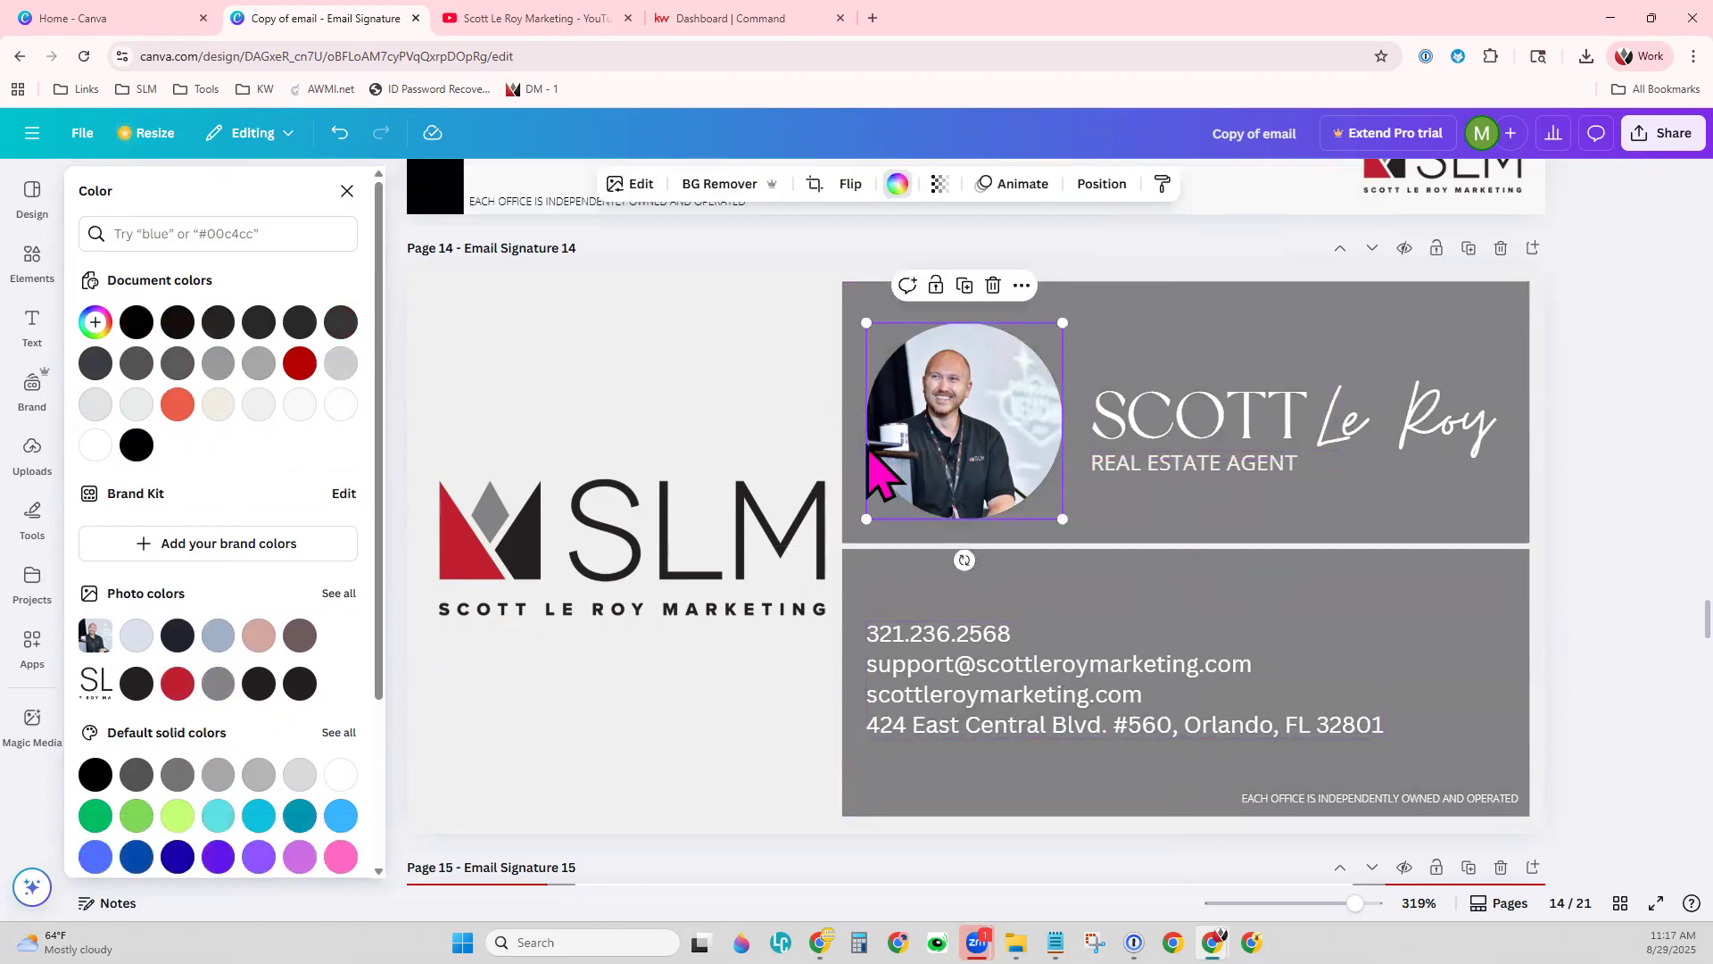
left_click(32, 451)
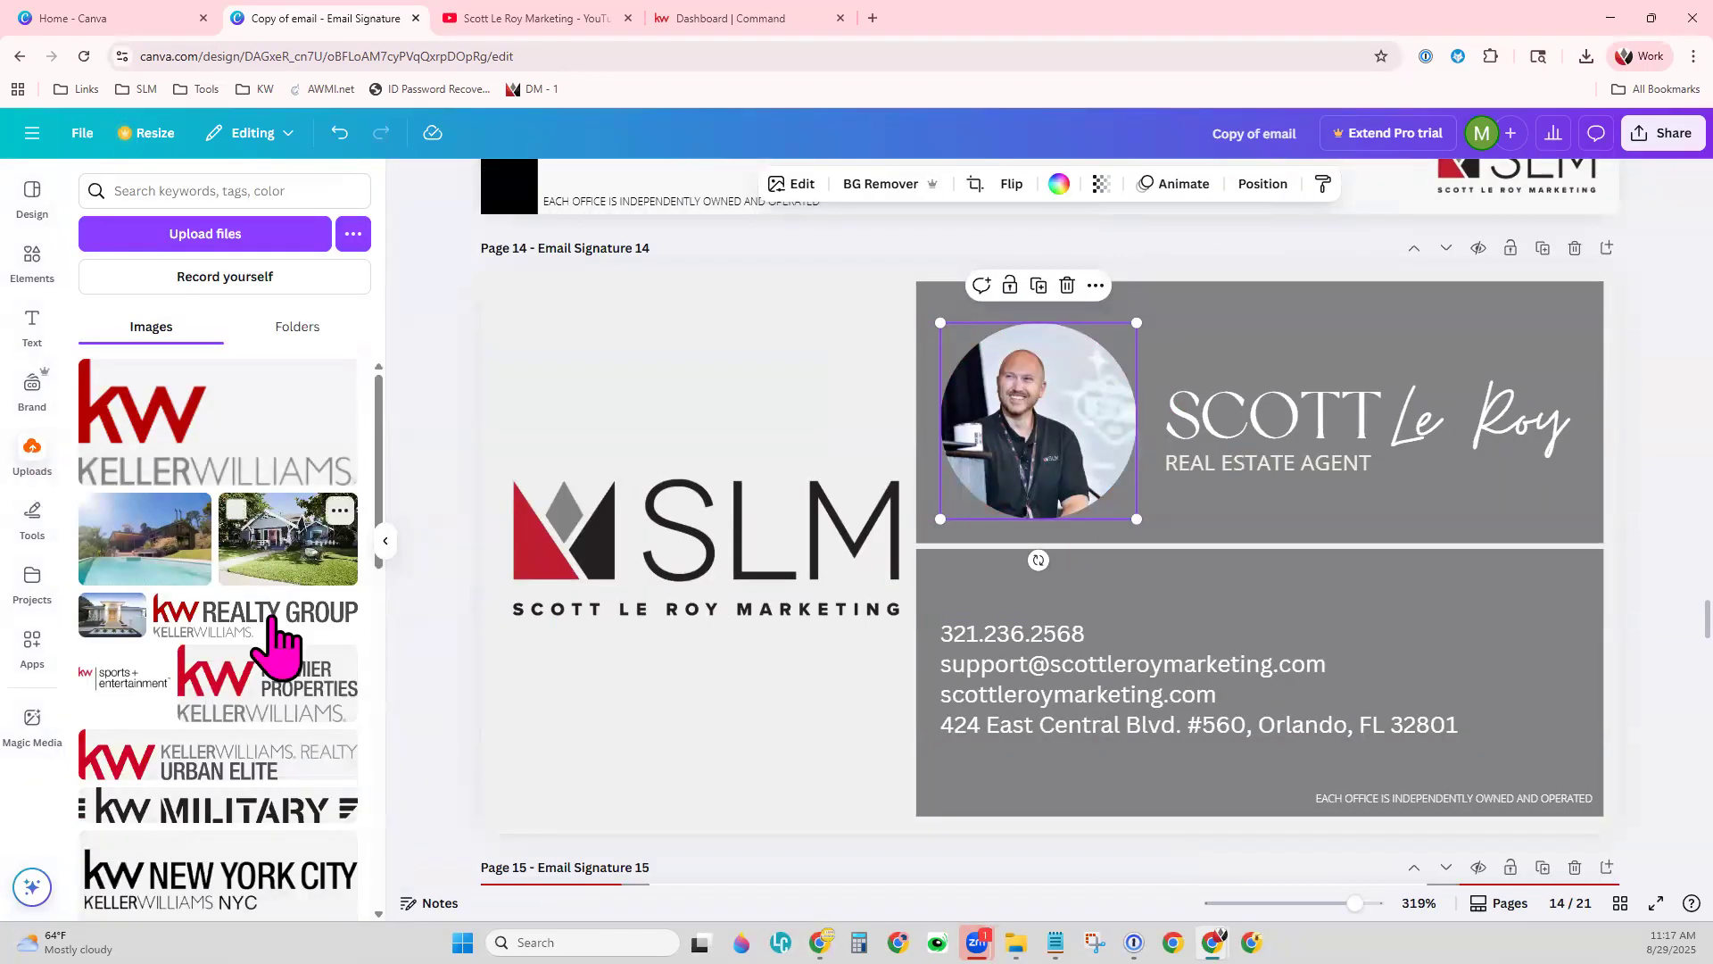
scroll(277, 651, "down", 10)
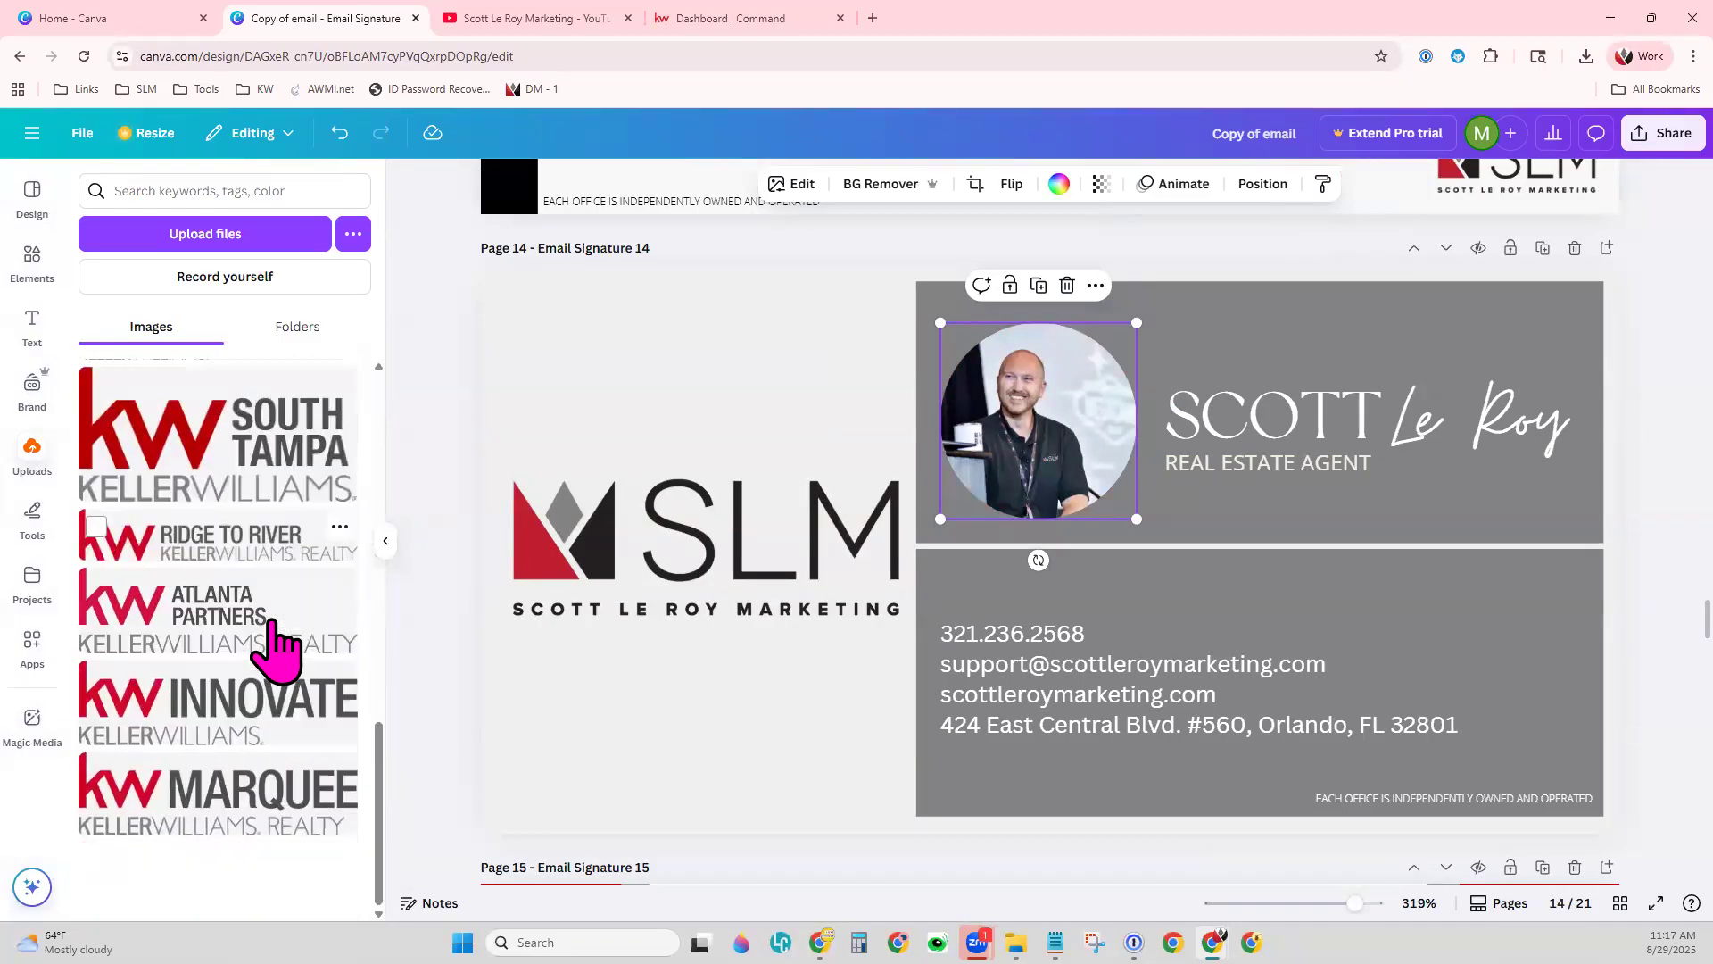
scroll(277, 647, "up", 10)
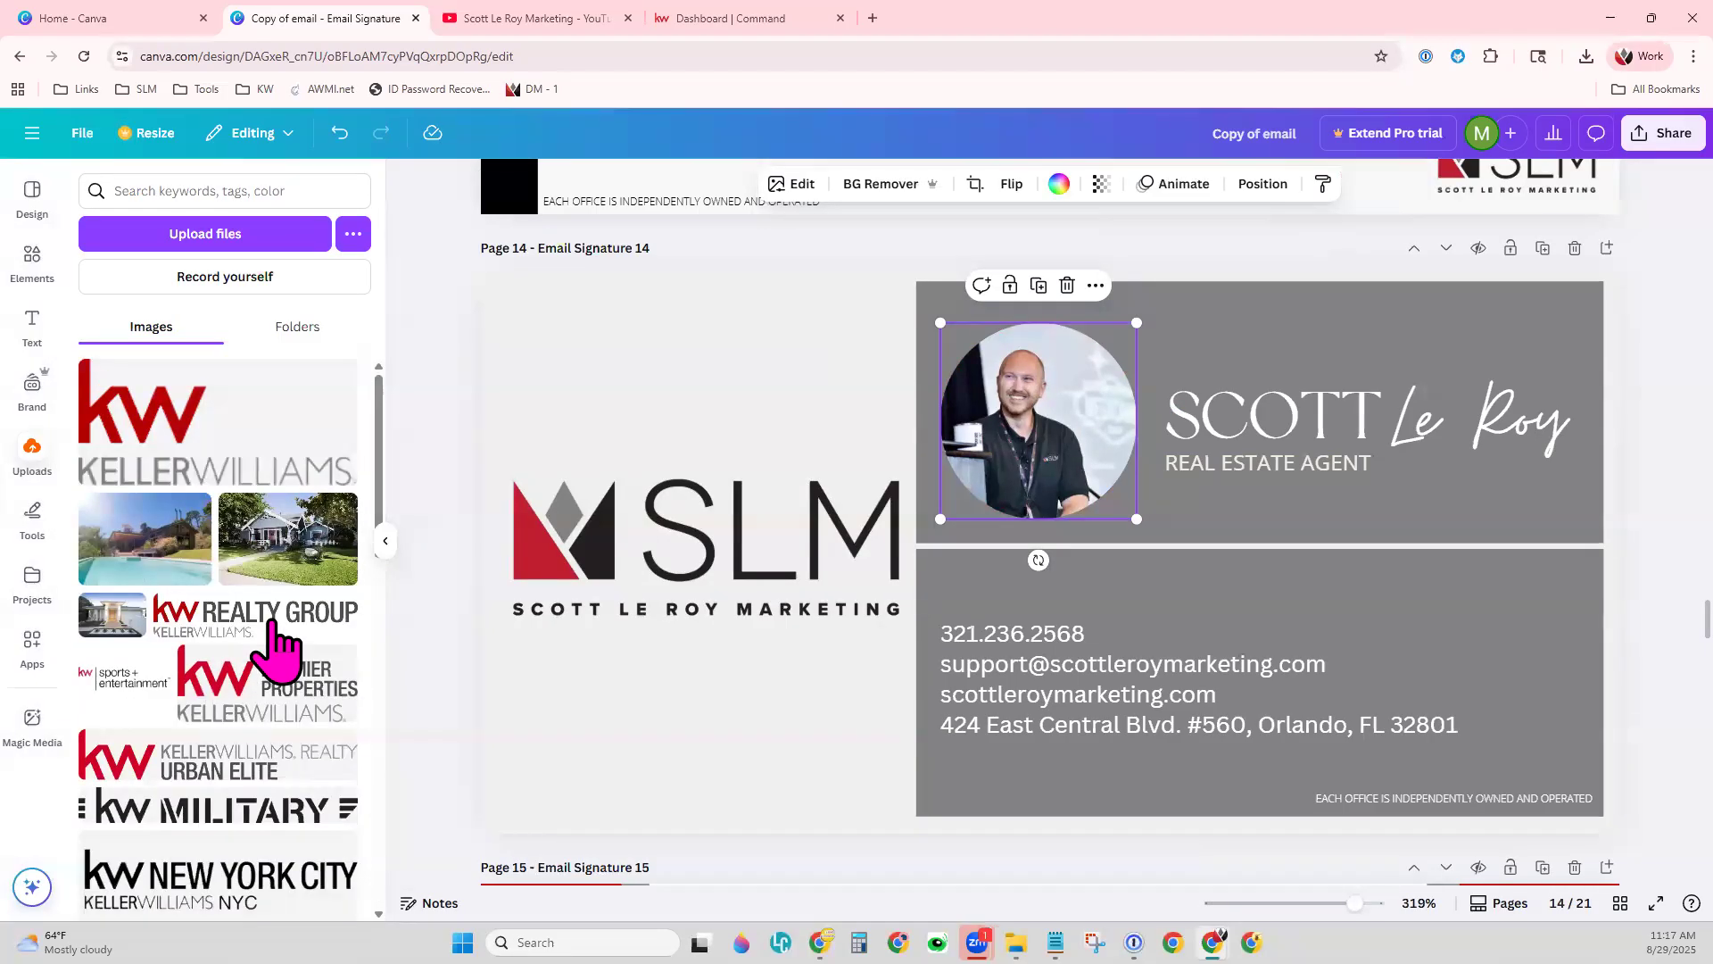
left_click(217, 240)
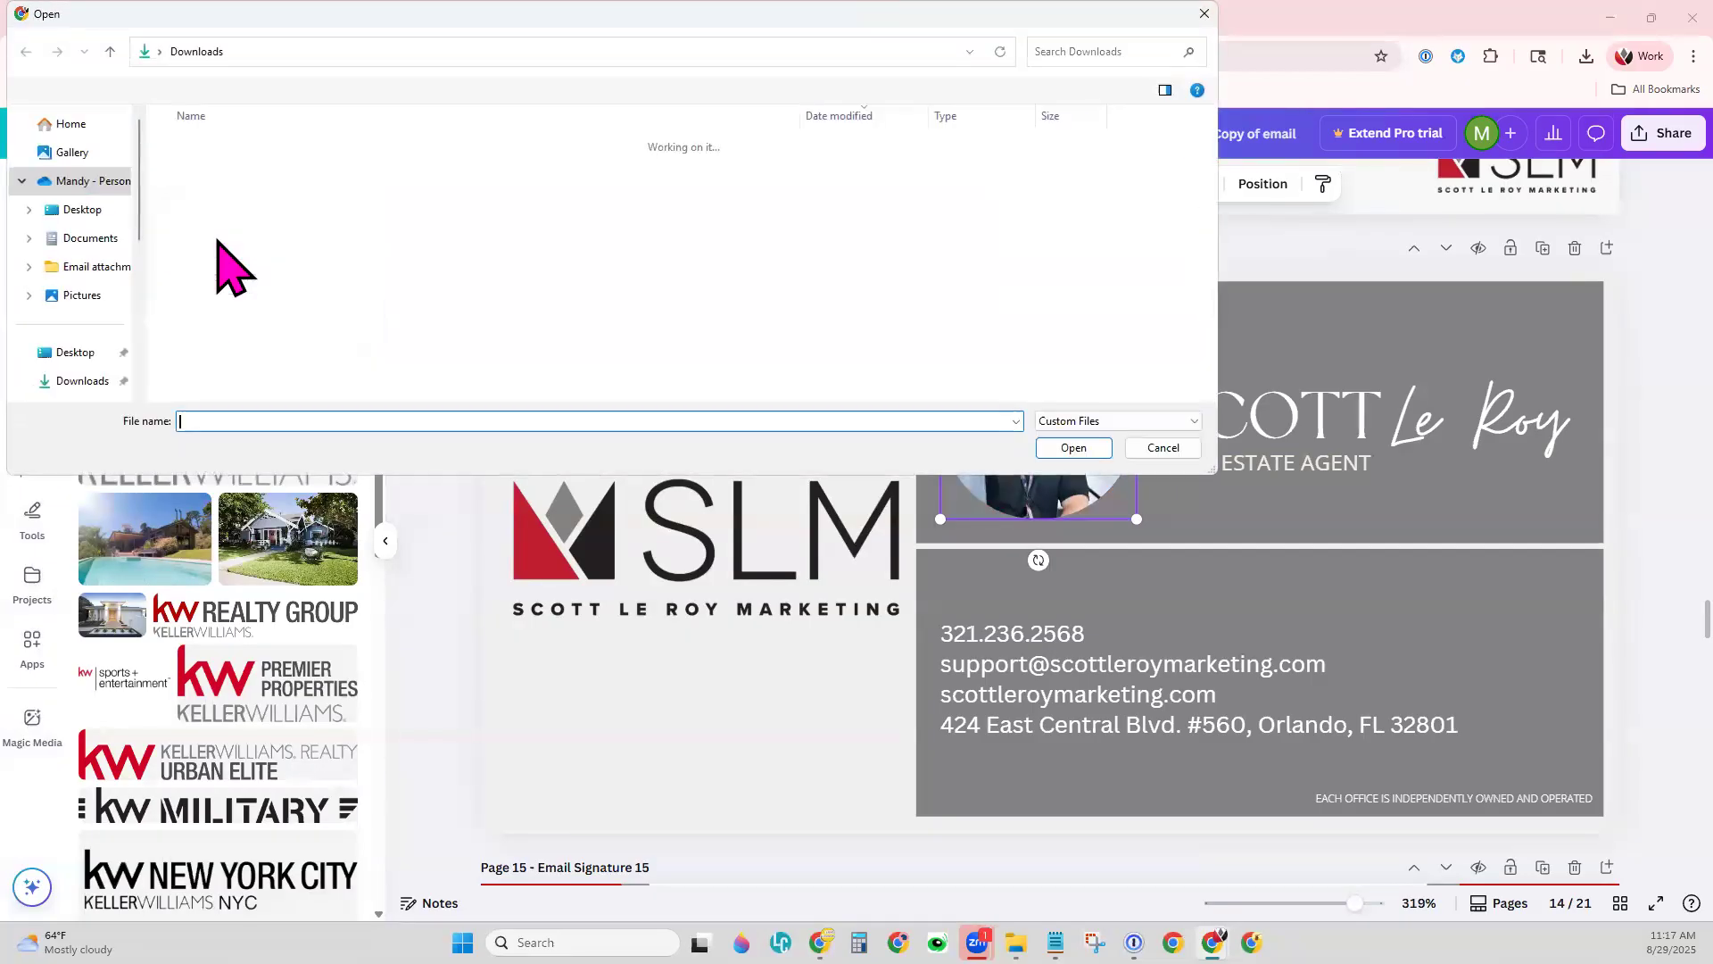
left_click(85, 381)
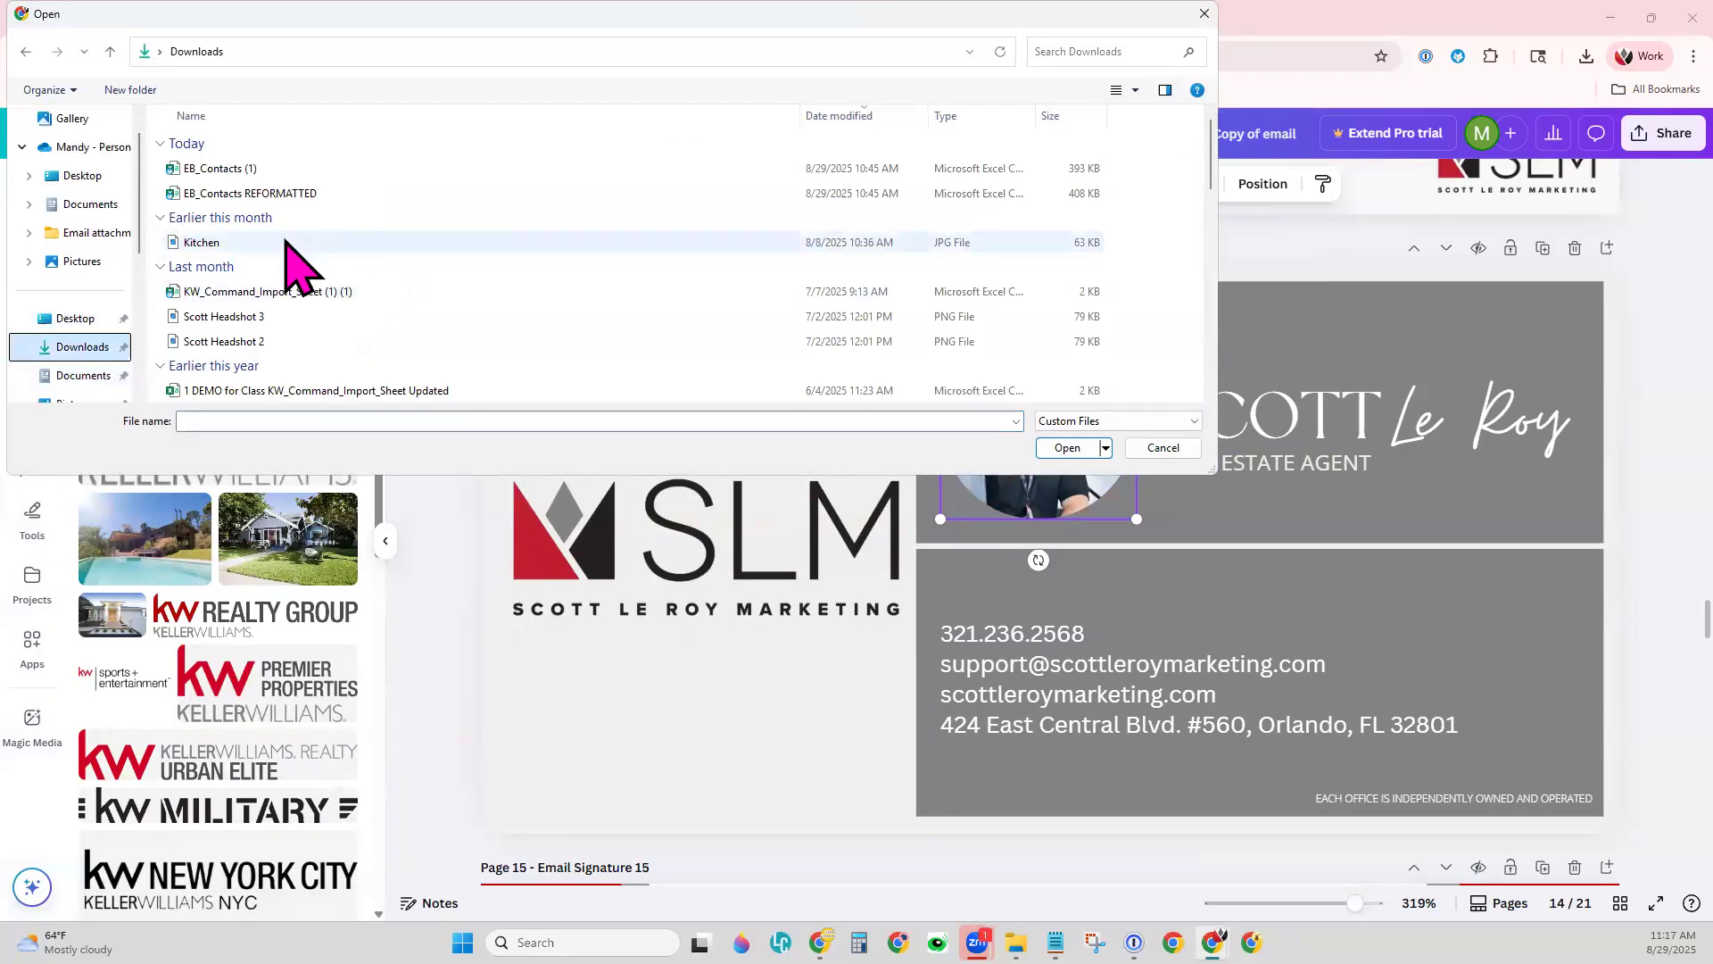
scroll(299, 232, "down", 1)
scroll(298, 231, "down", 10)
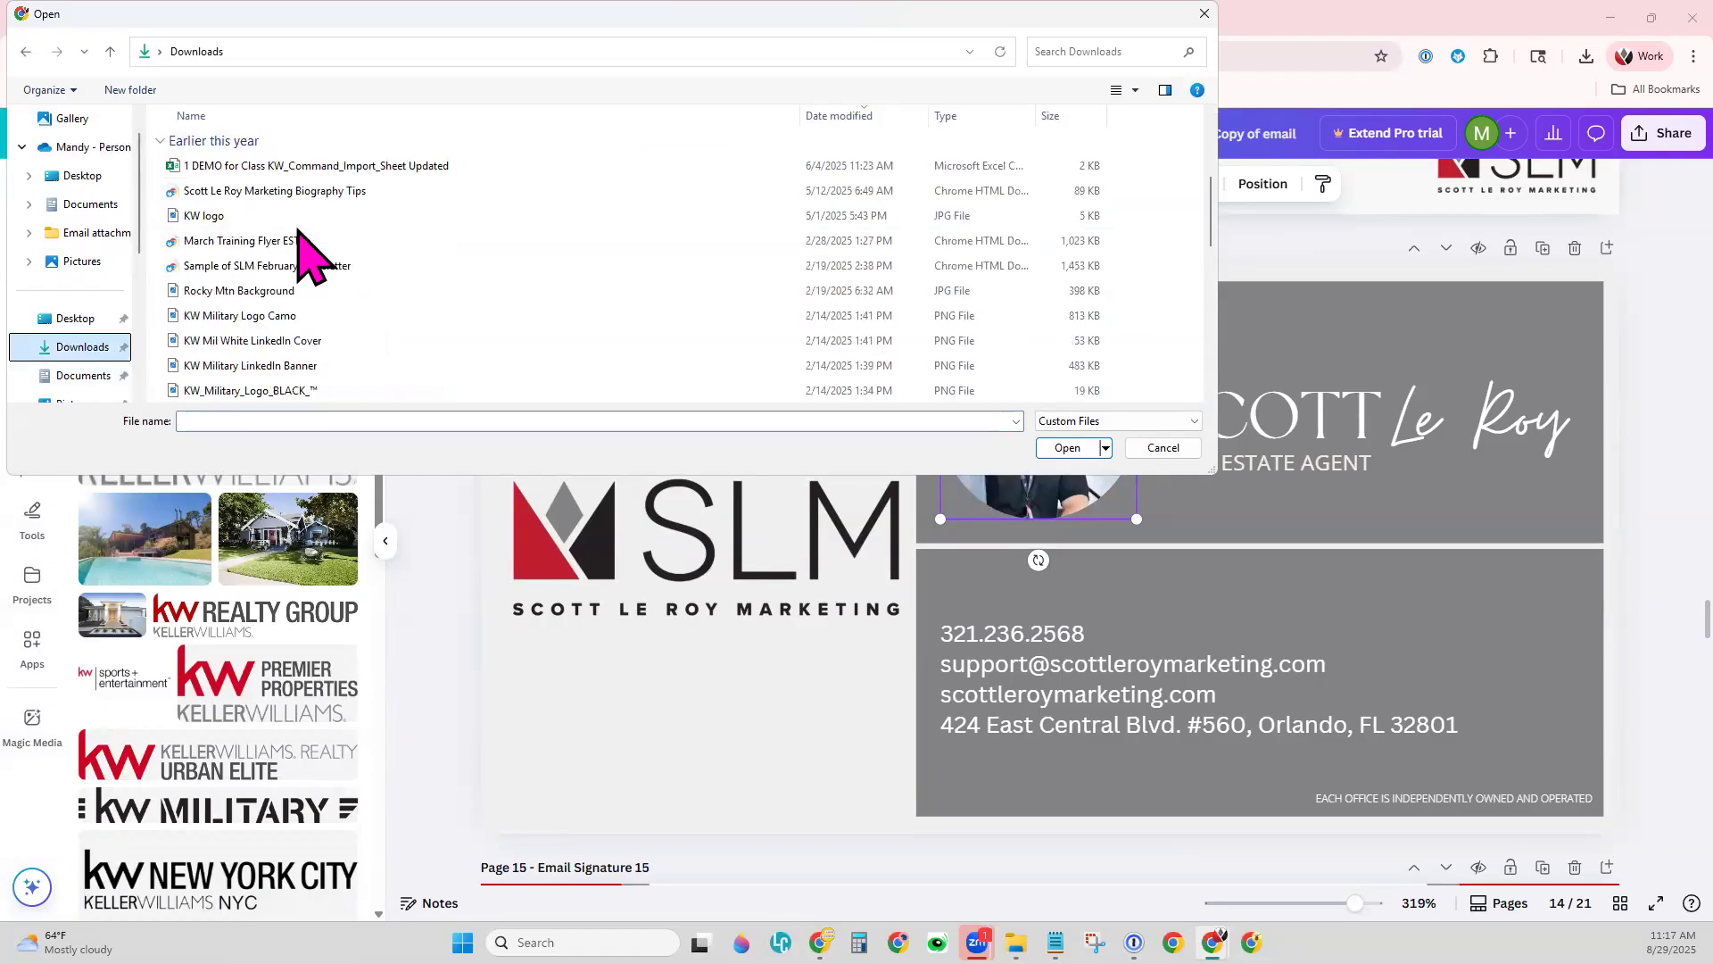
scroll(299, 230, "down", 2)
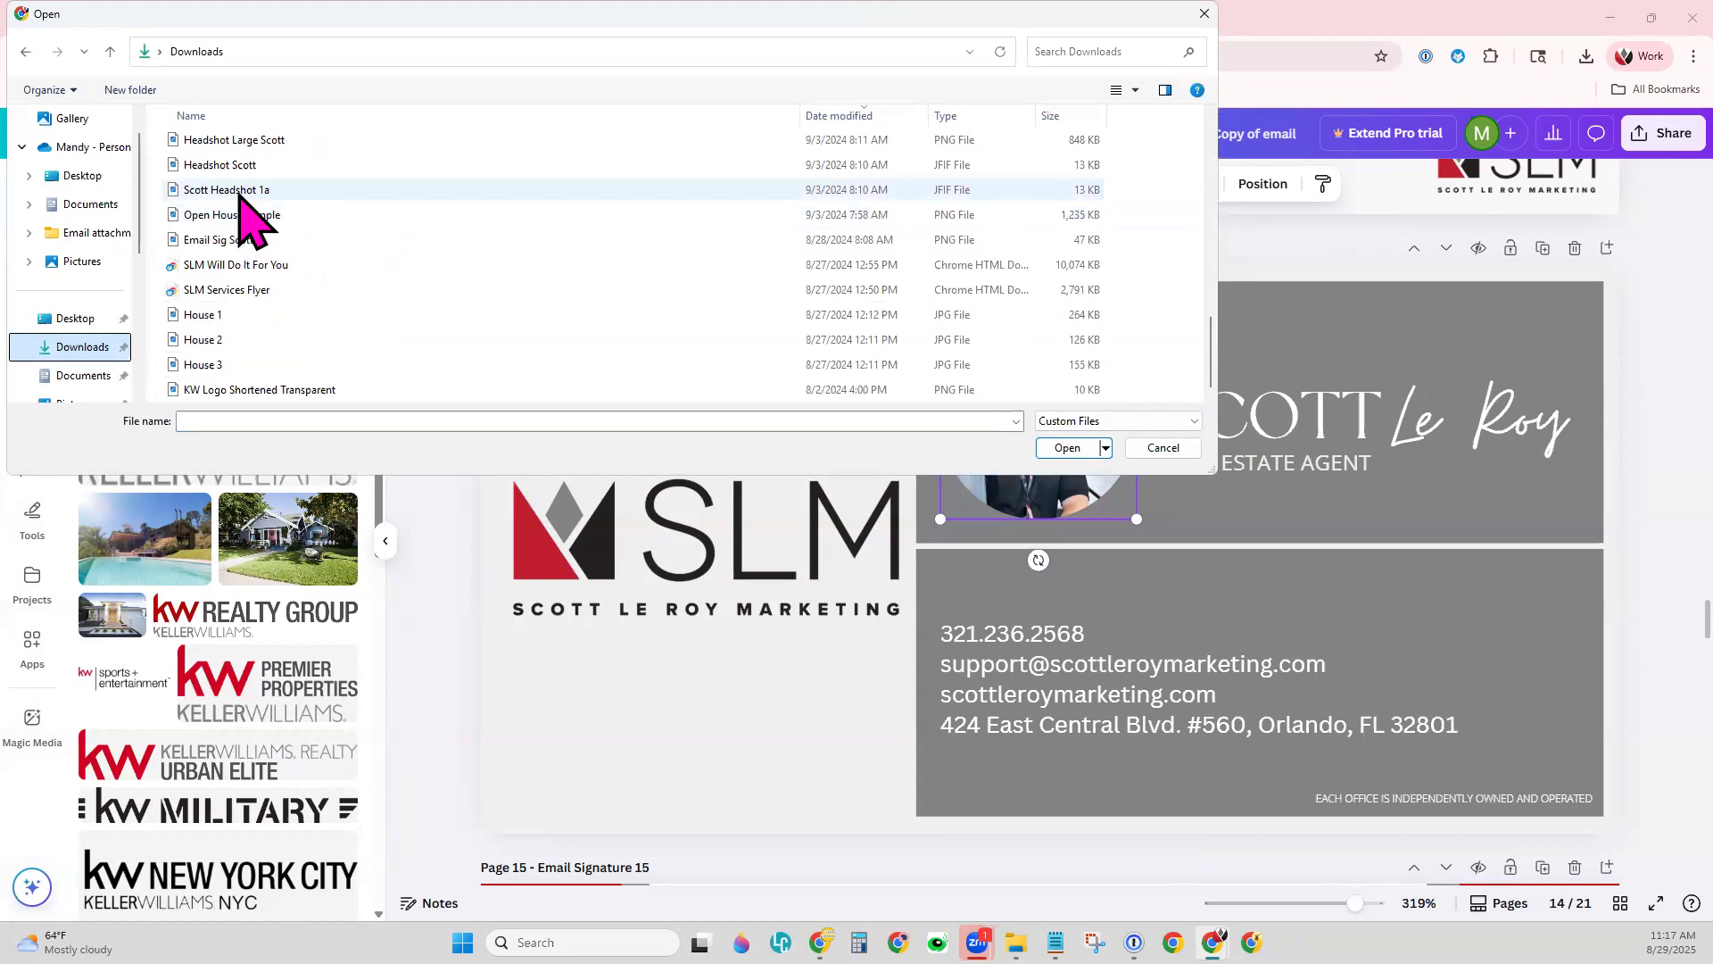
double_click(254, 143)
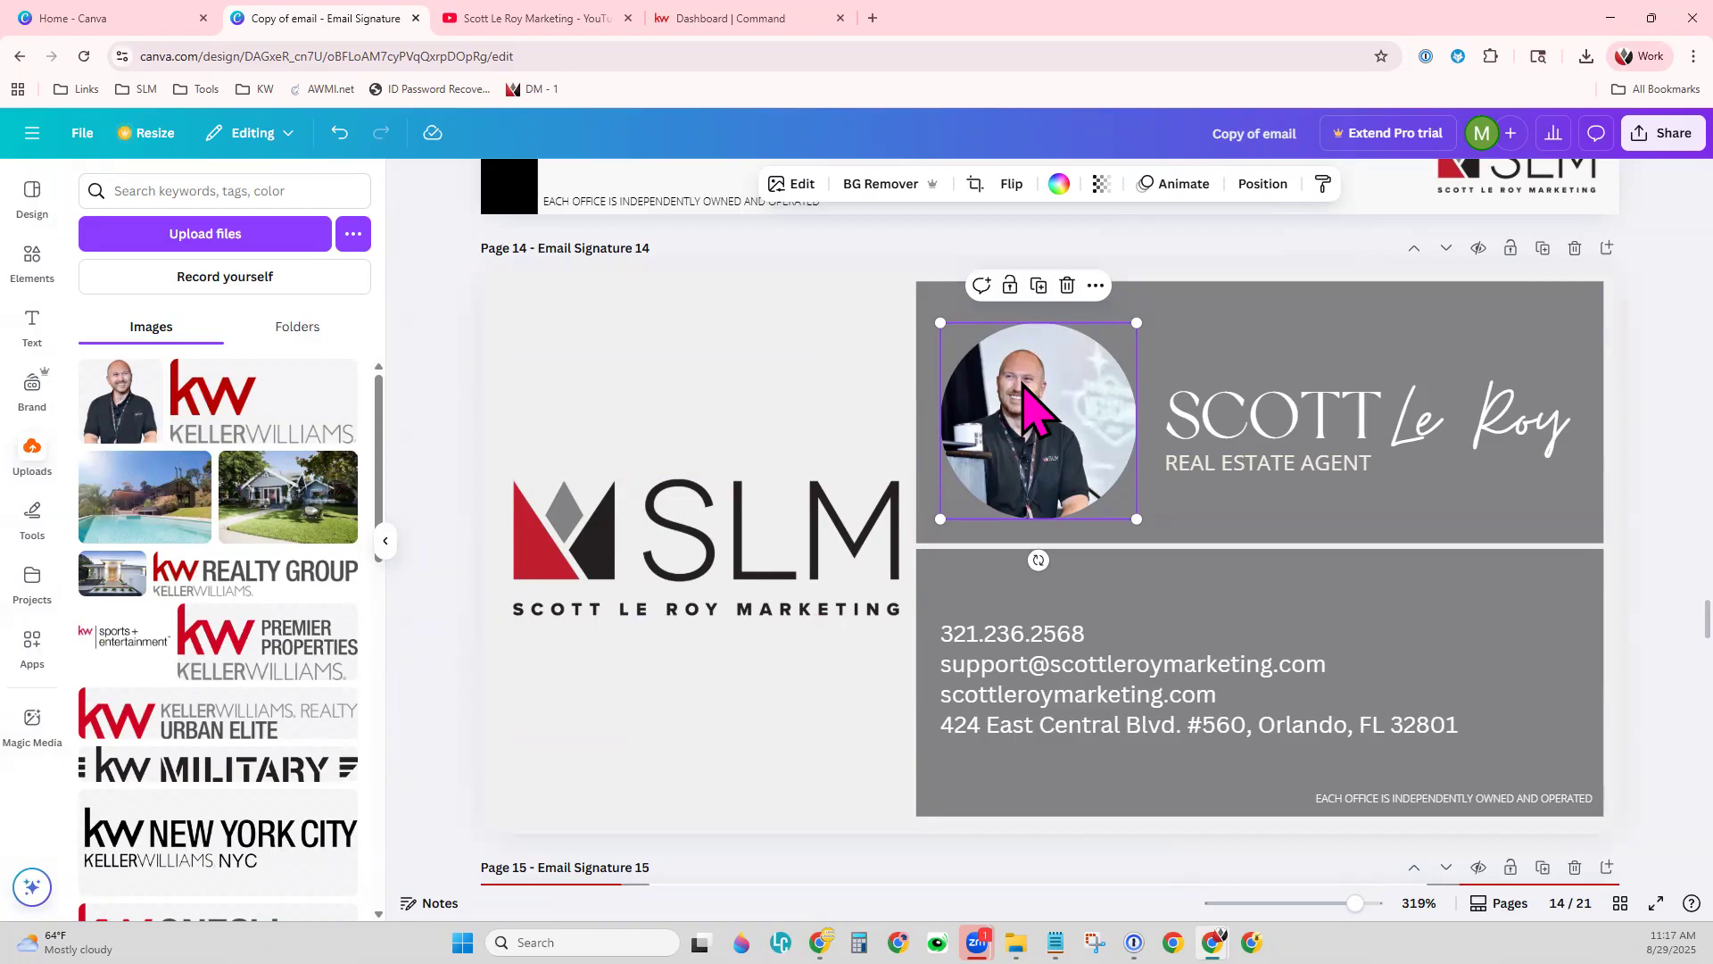
- Replace the circular headshot on page 14 with the newly uploaded one and shift it slightly to the left
left_click(123, 415)
left_click_drag(1089, 526, 1041, 459)
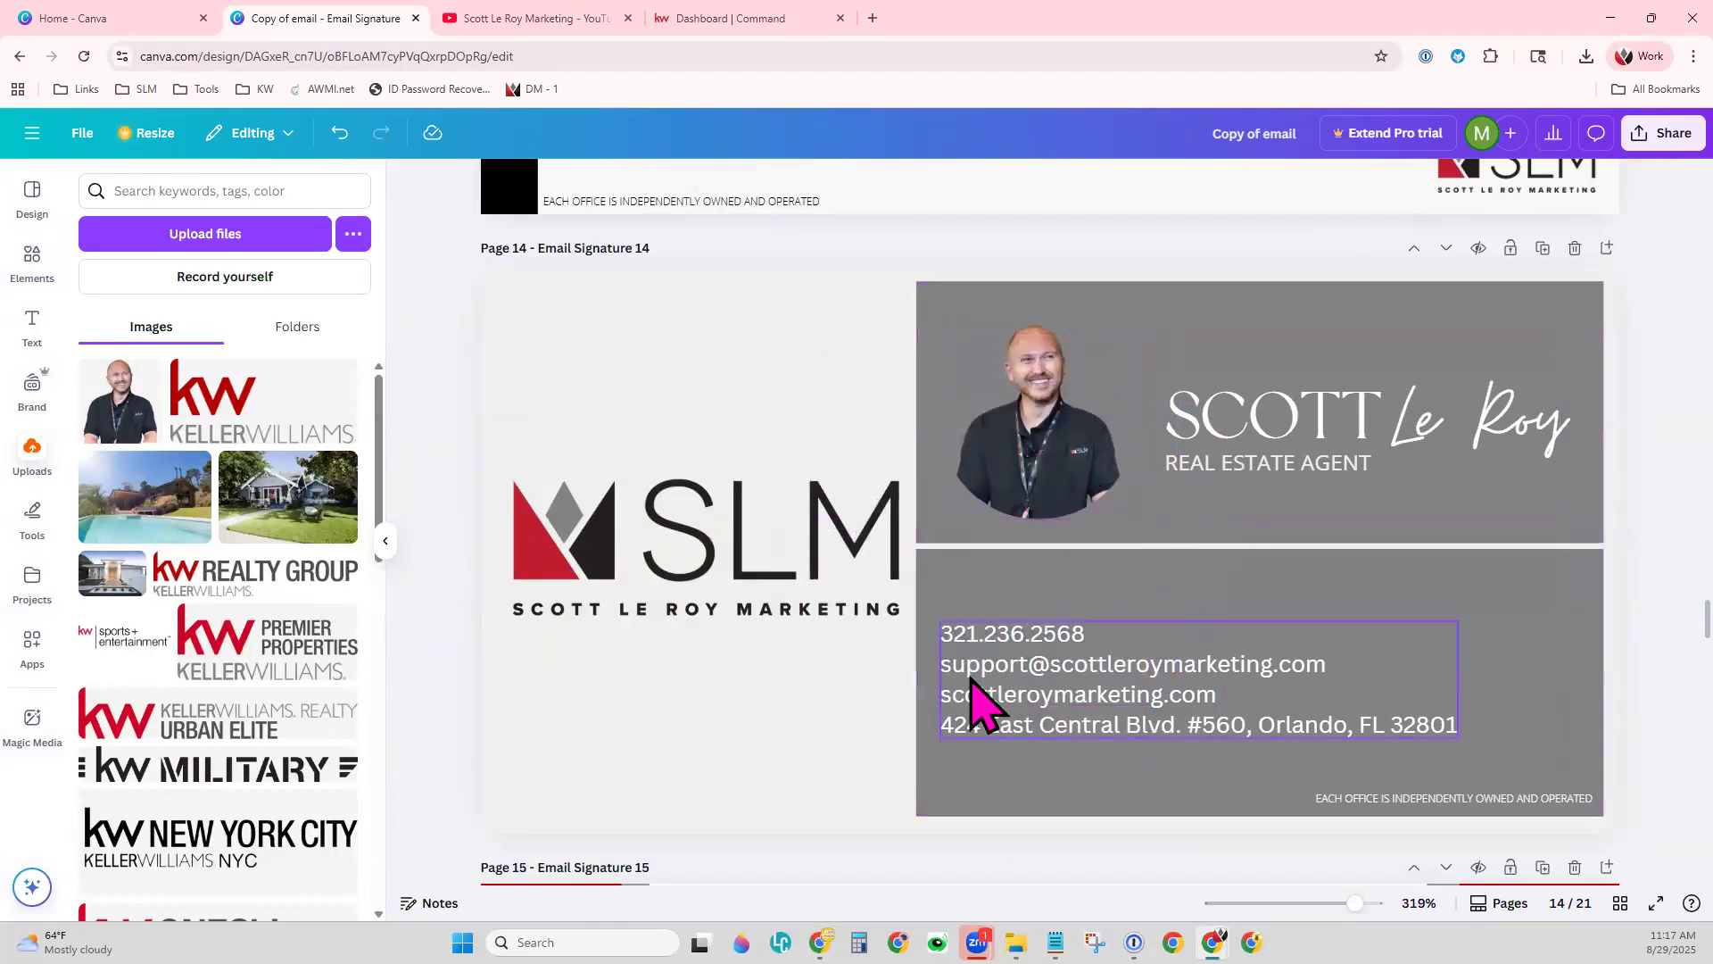
left_click(1074, 498)
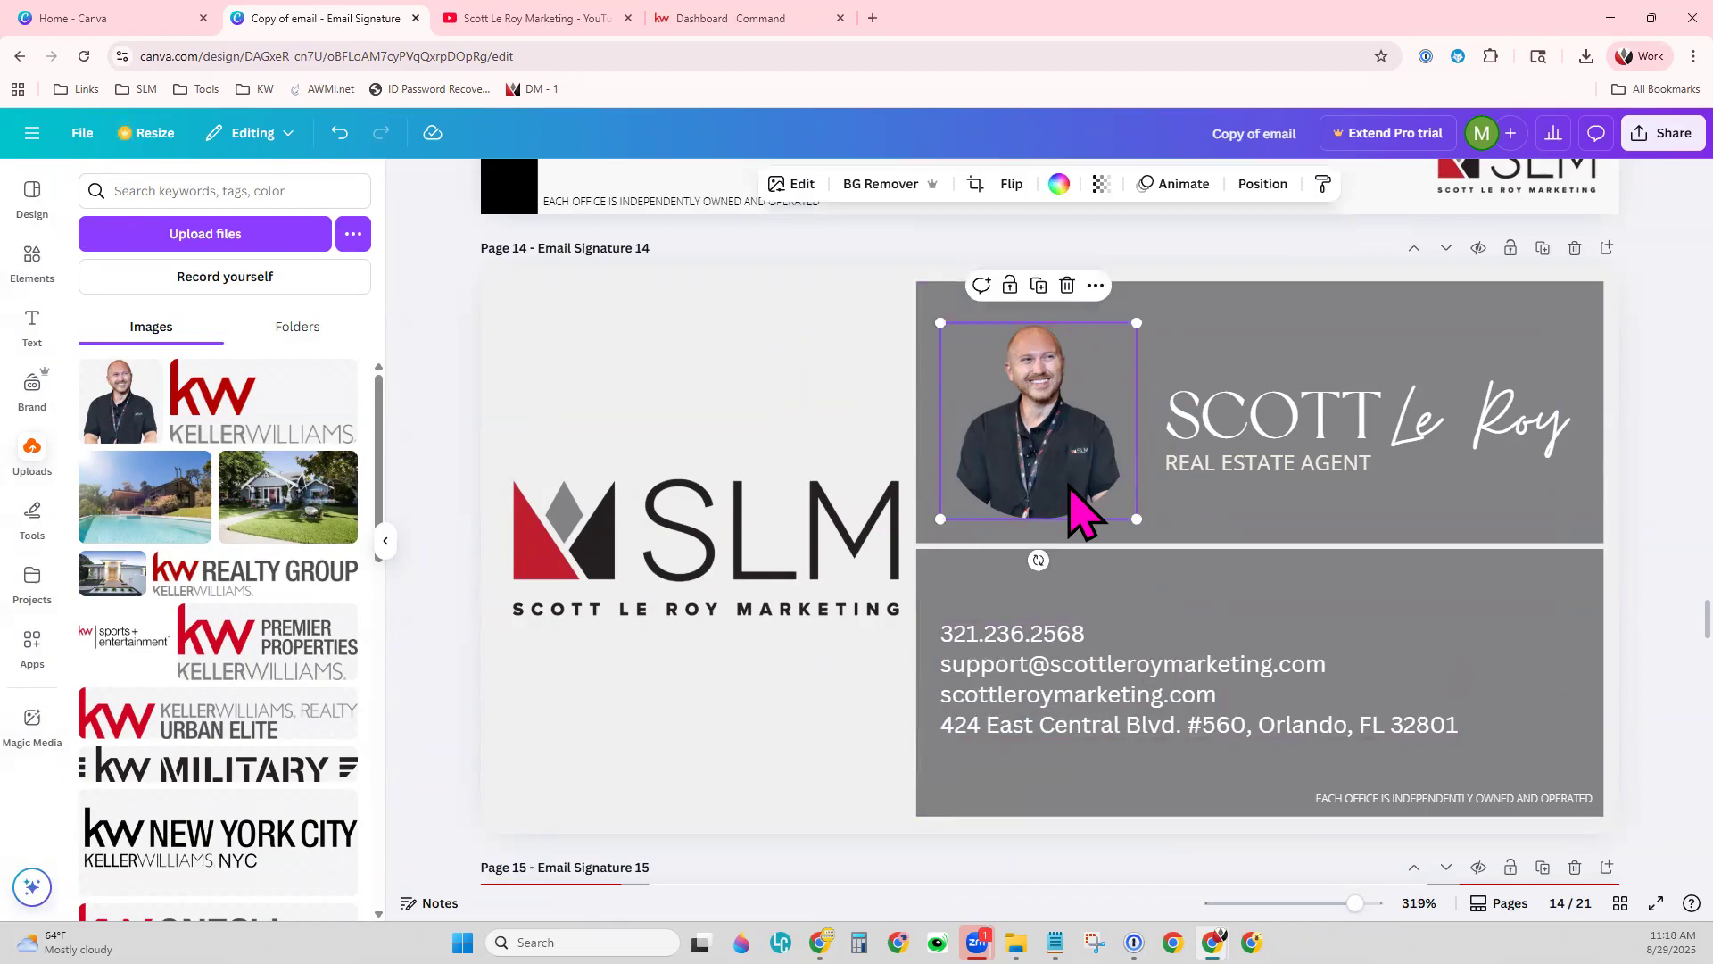
mouse_move(1082, 420)
left_mouse_down()
mouse_move(1086, 467)
mouse_move(1514, 420)
mouse_move(1557, 636)
mouse_move(1063, 356)
mouse_move(1071, 402)
left_mouse_up()
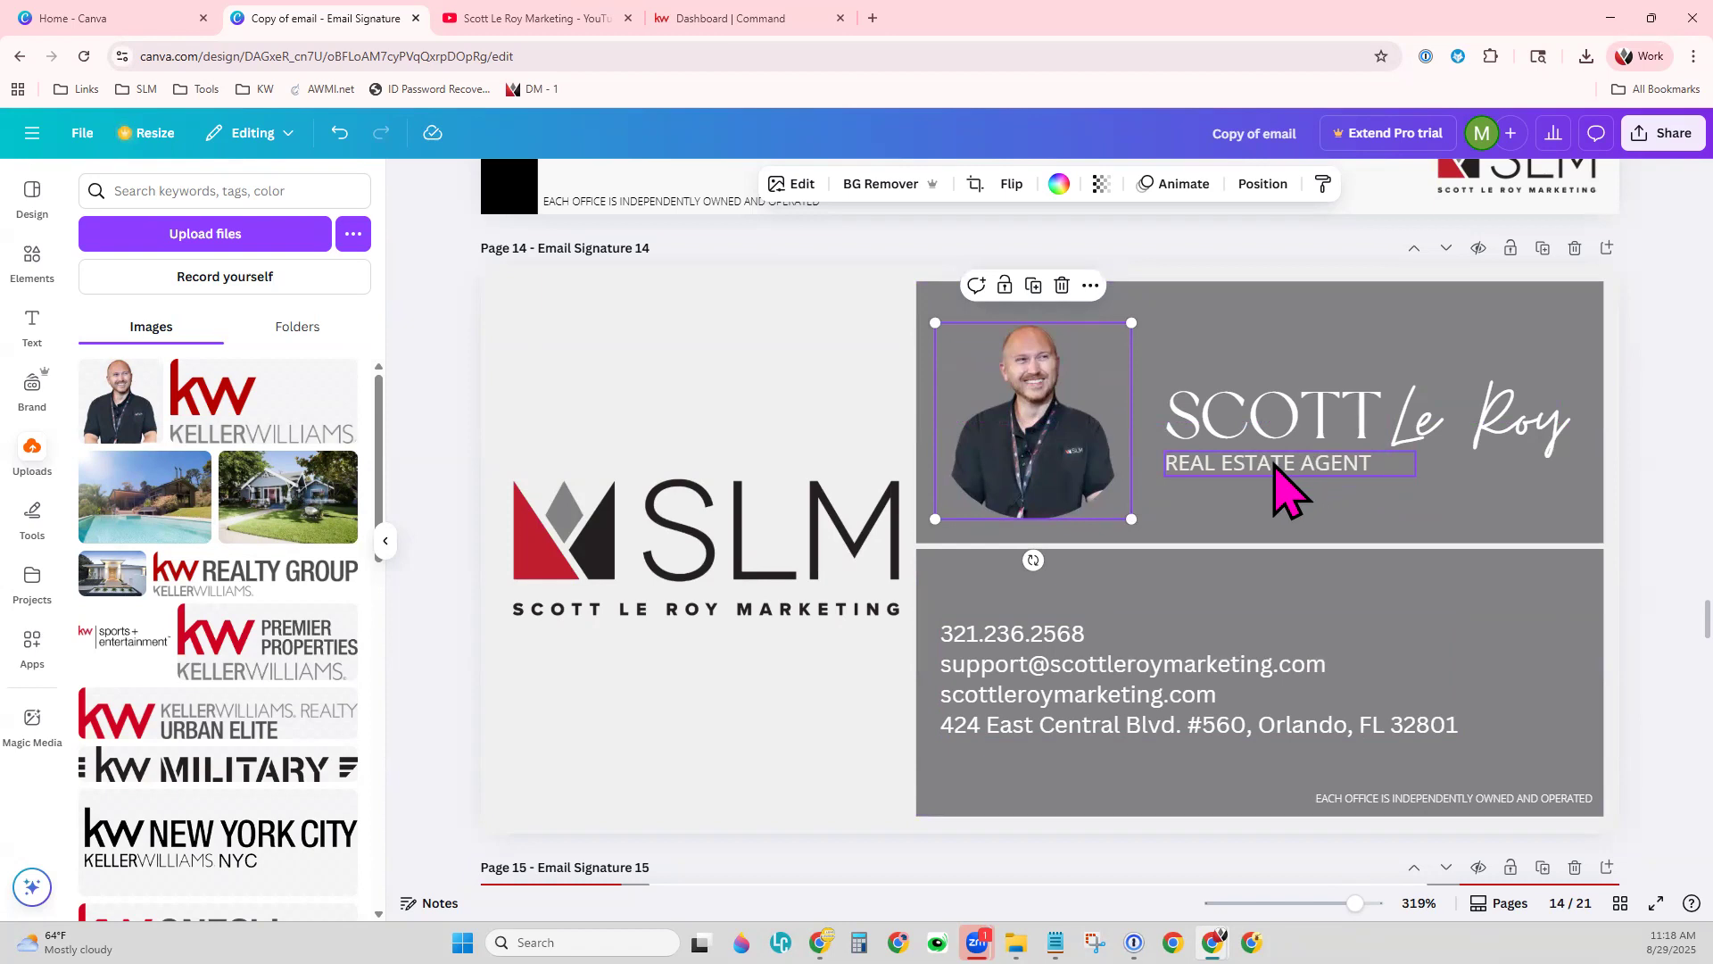
- Try handwriting fonts such as Leckerli One and Beth Ellen on page 14's "REAL ESTATE AGENT" line, ending with The Breaks Script
left_click(1277, 493)
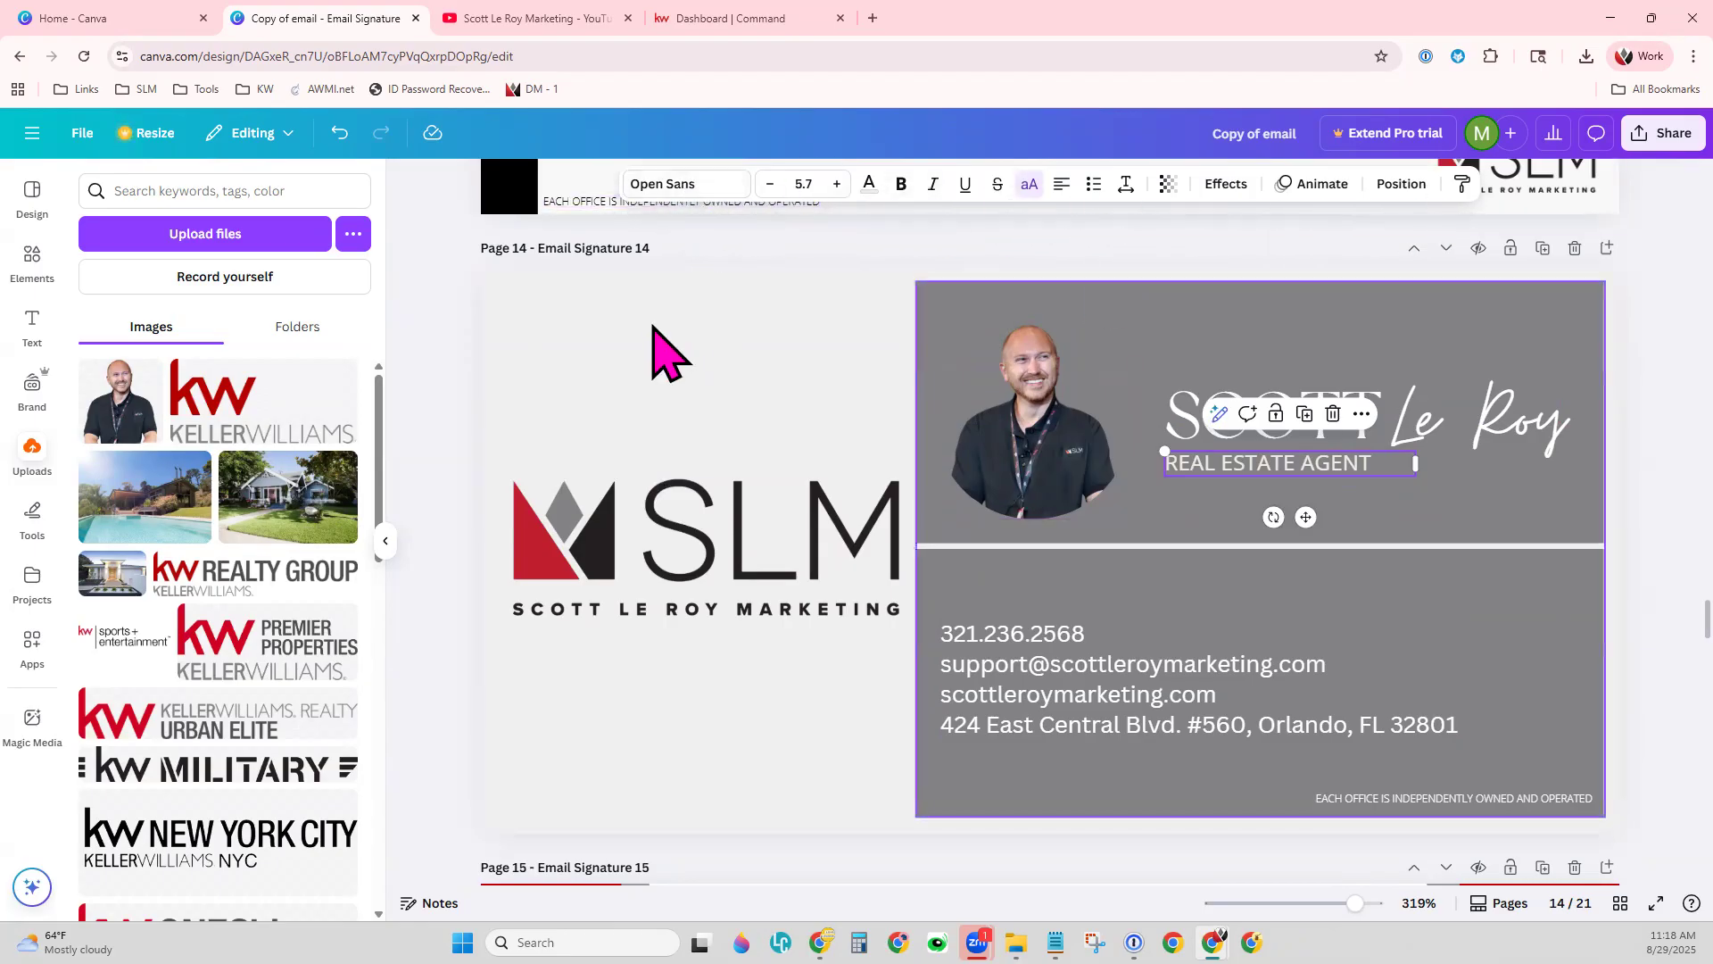
left_click(661, 185)
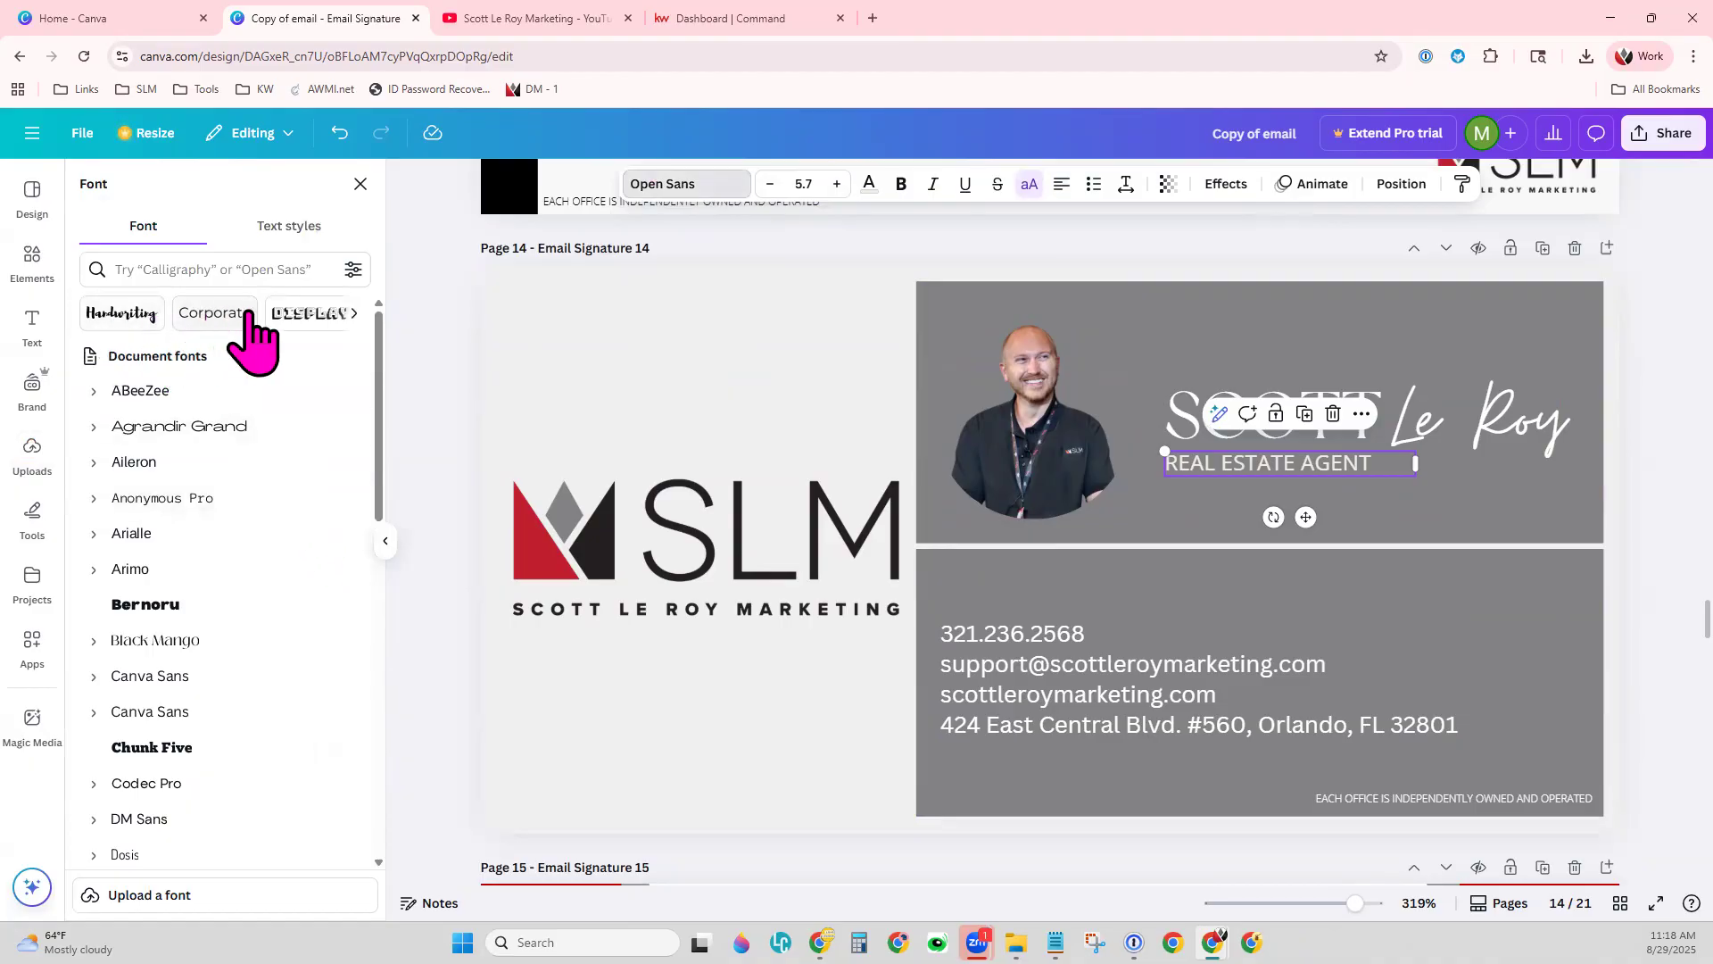
left_click(125, 314)
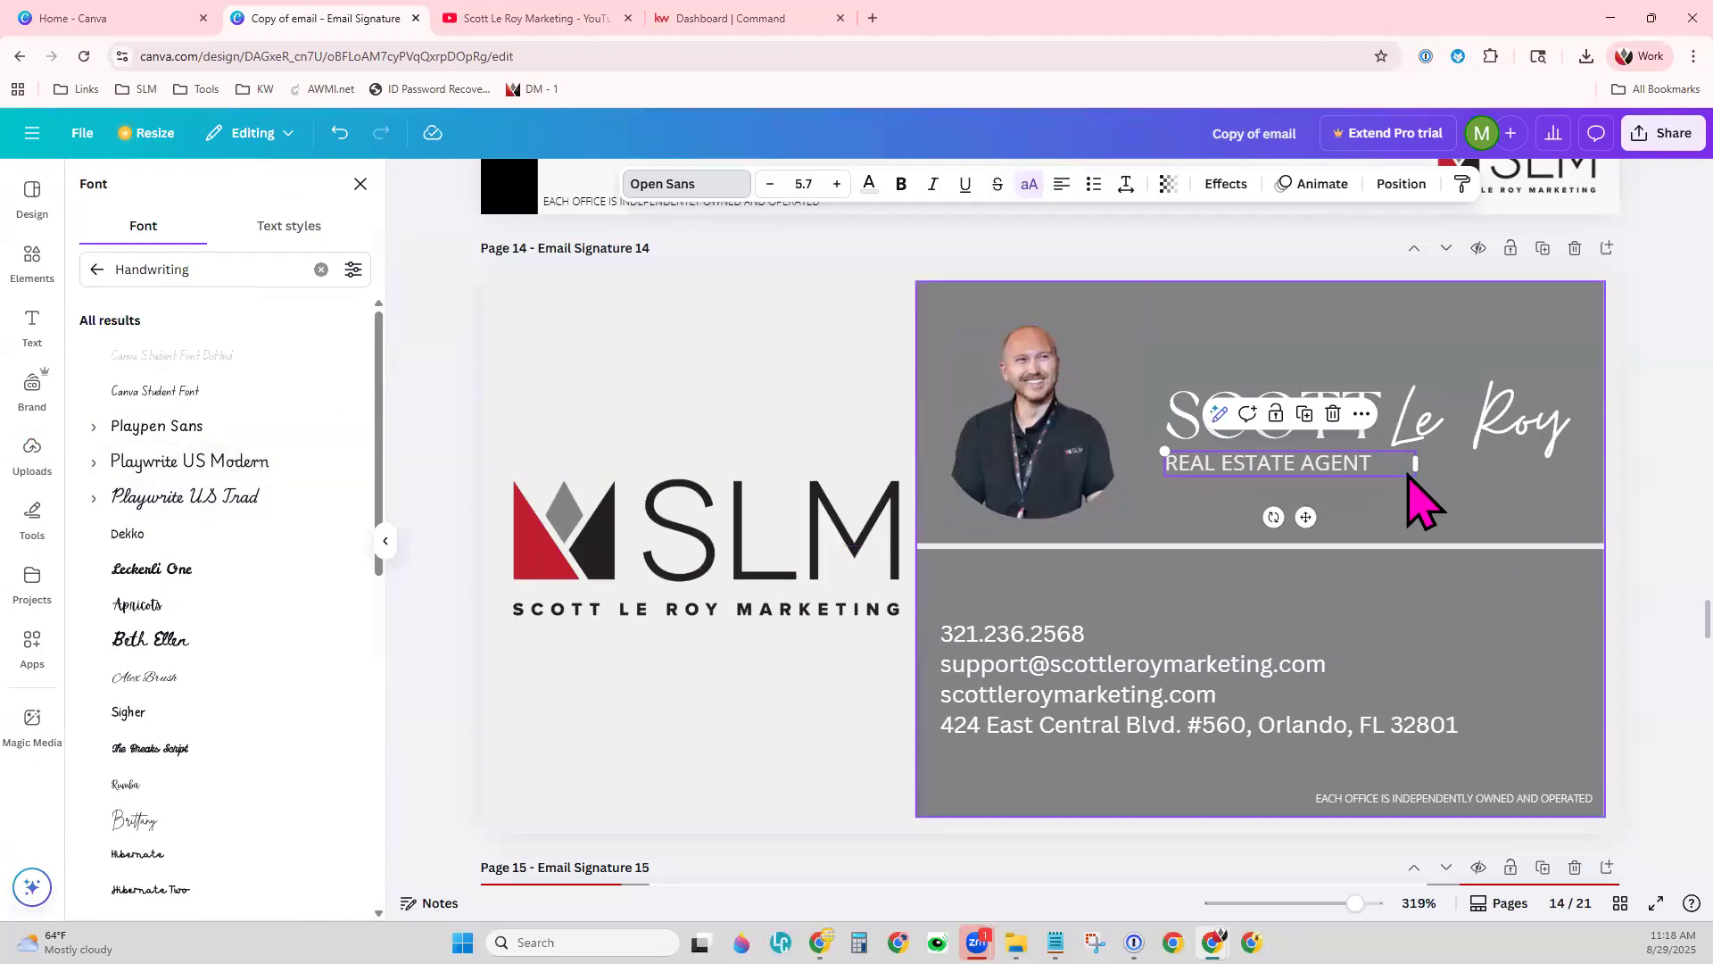
left_click(243, 468)
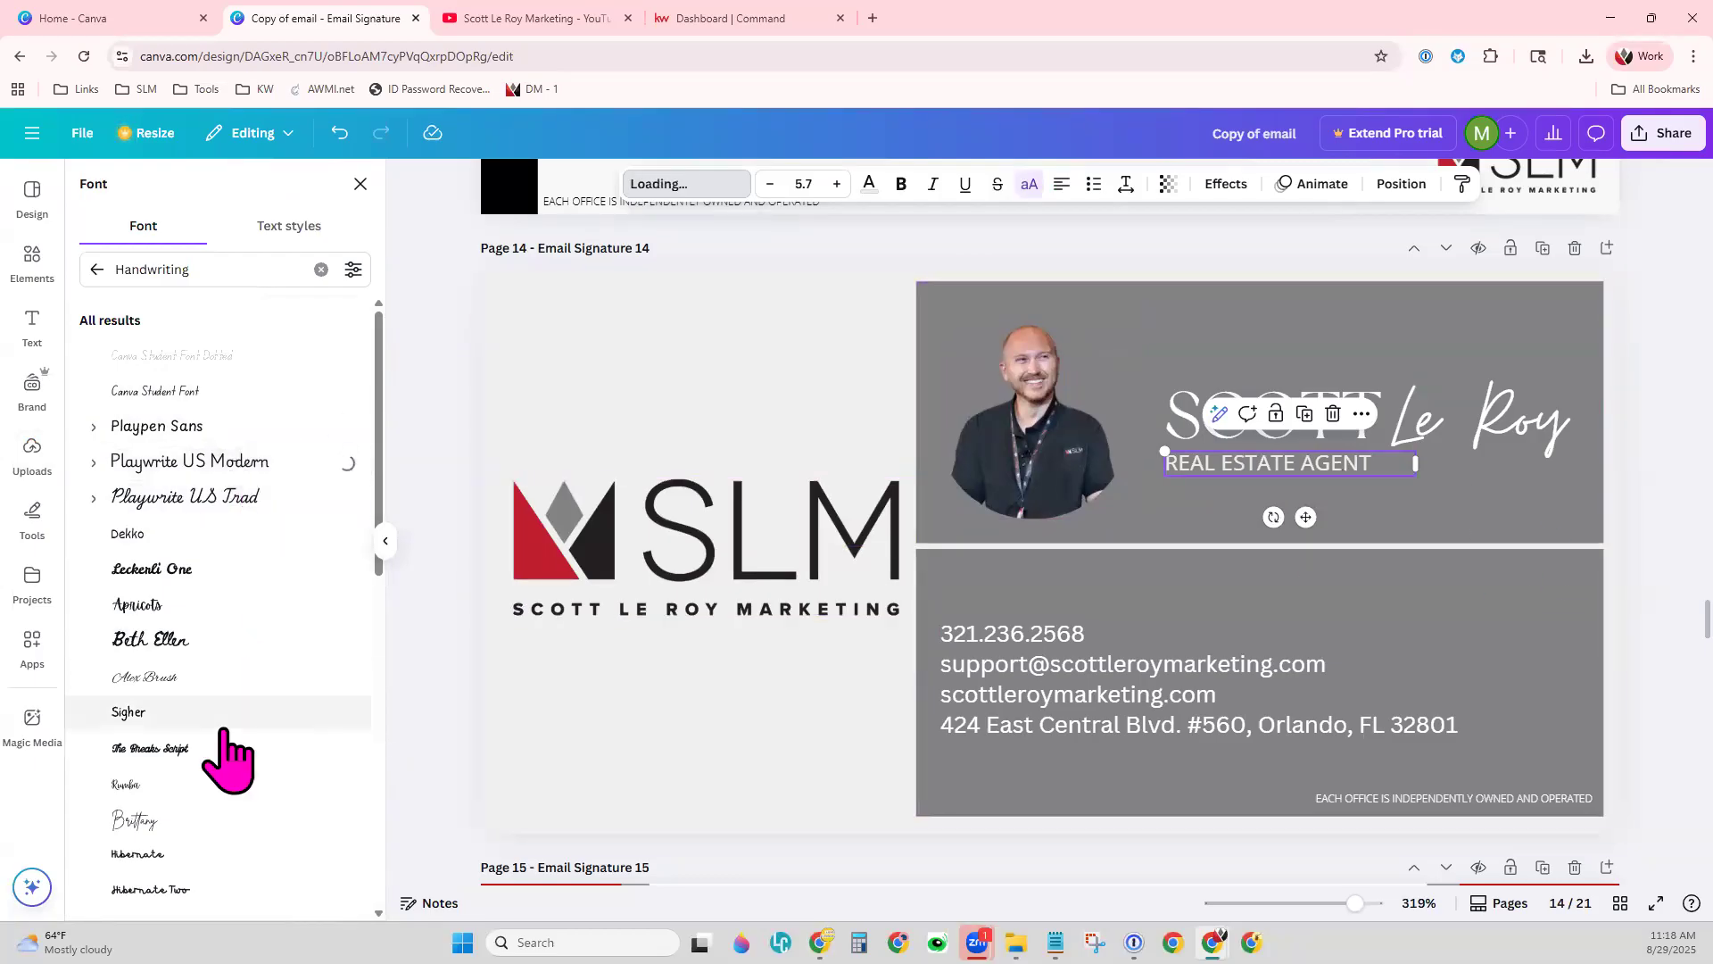
left_click(154, 571)
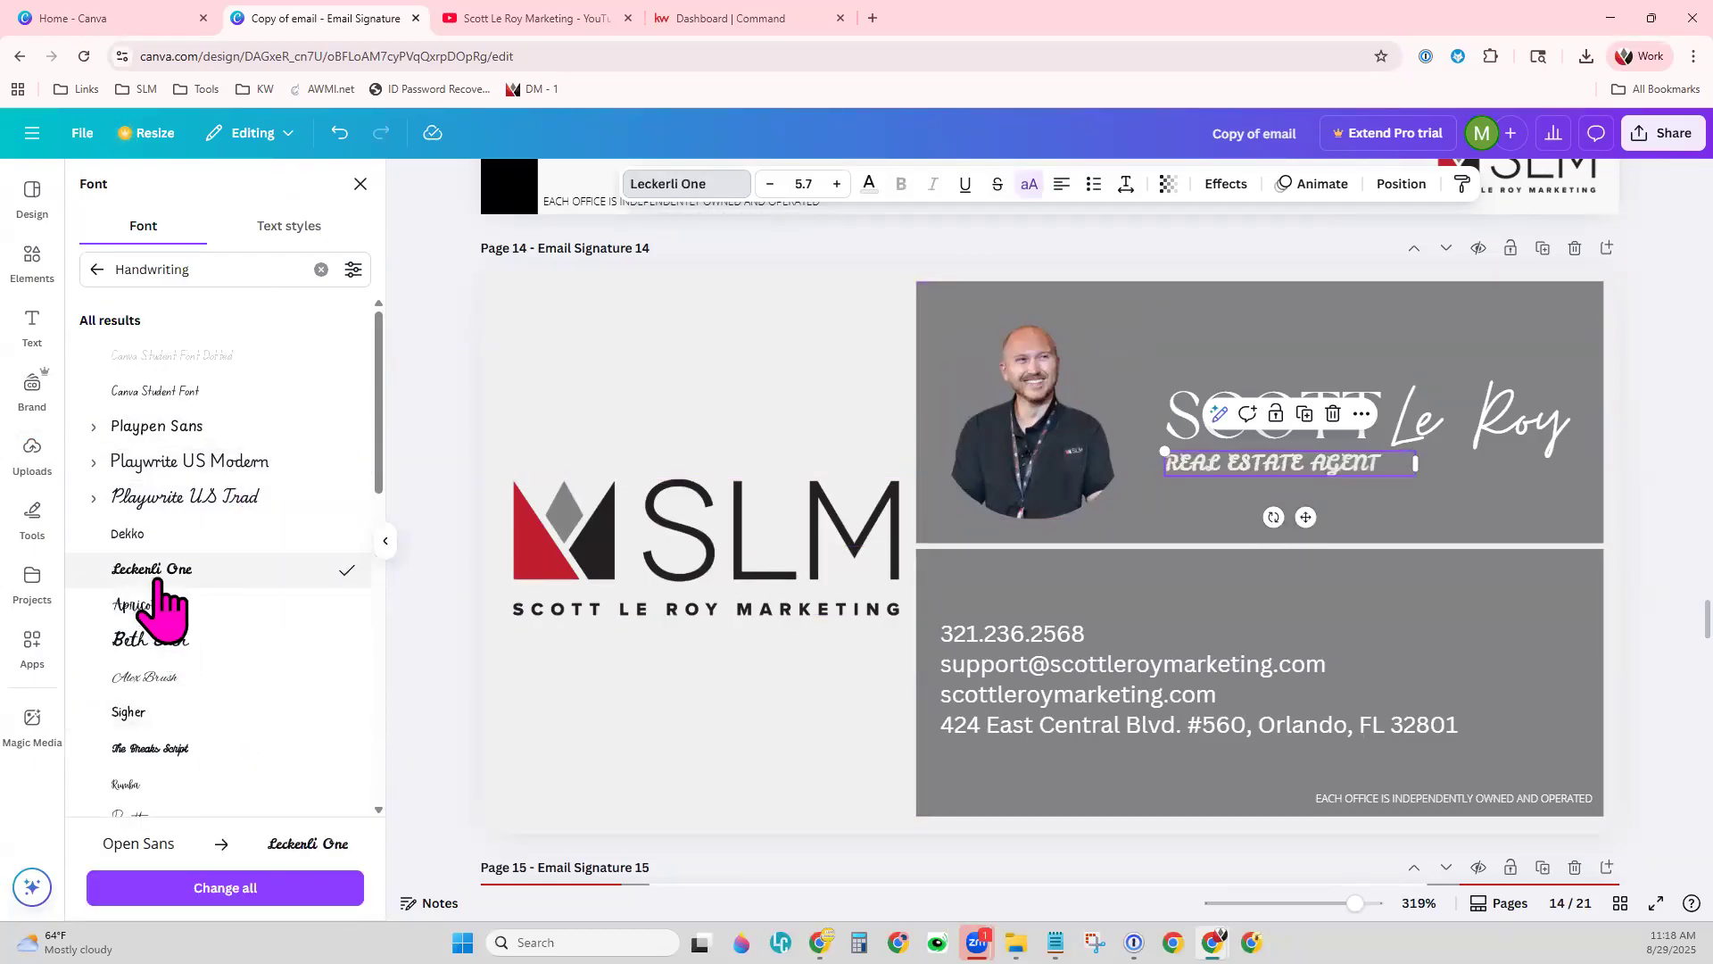
left_click(154, 641)
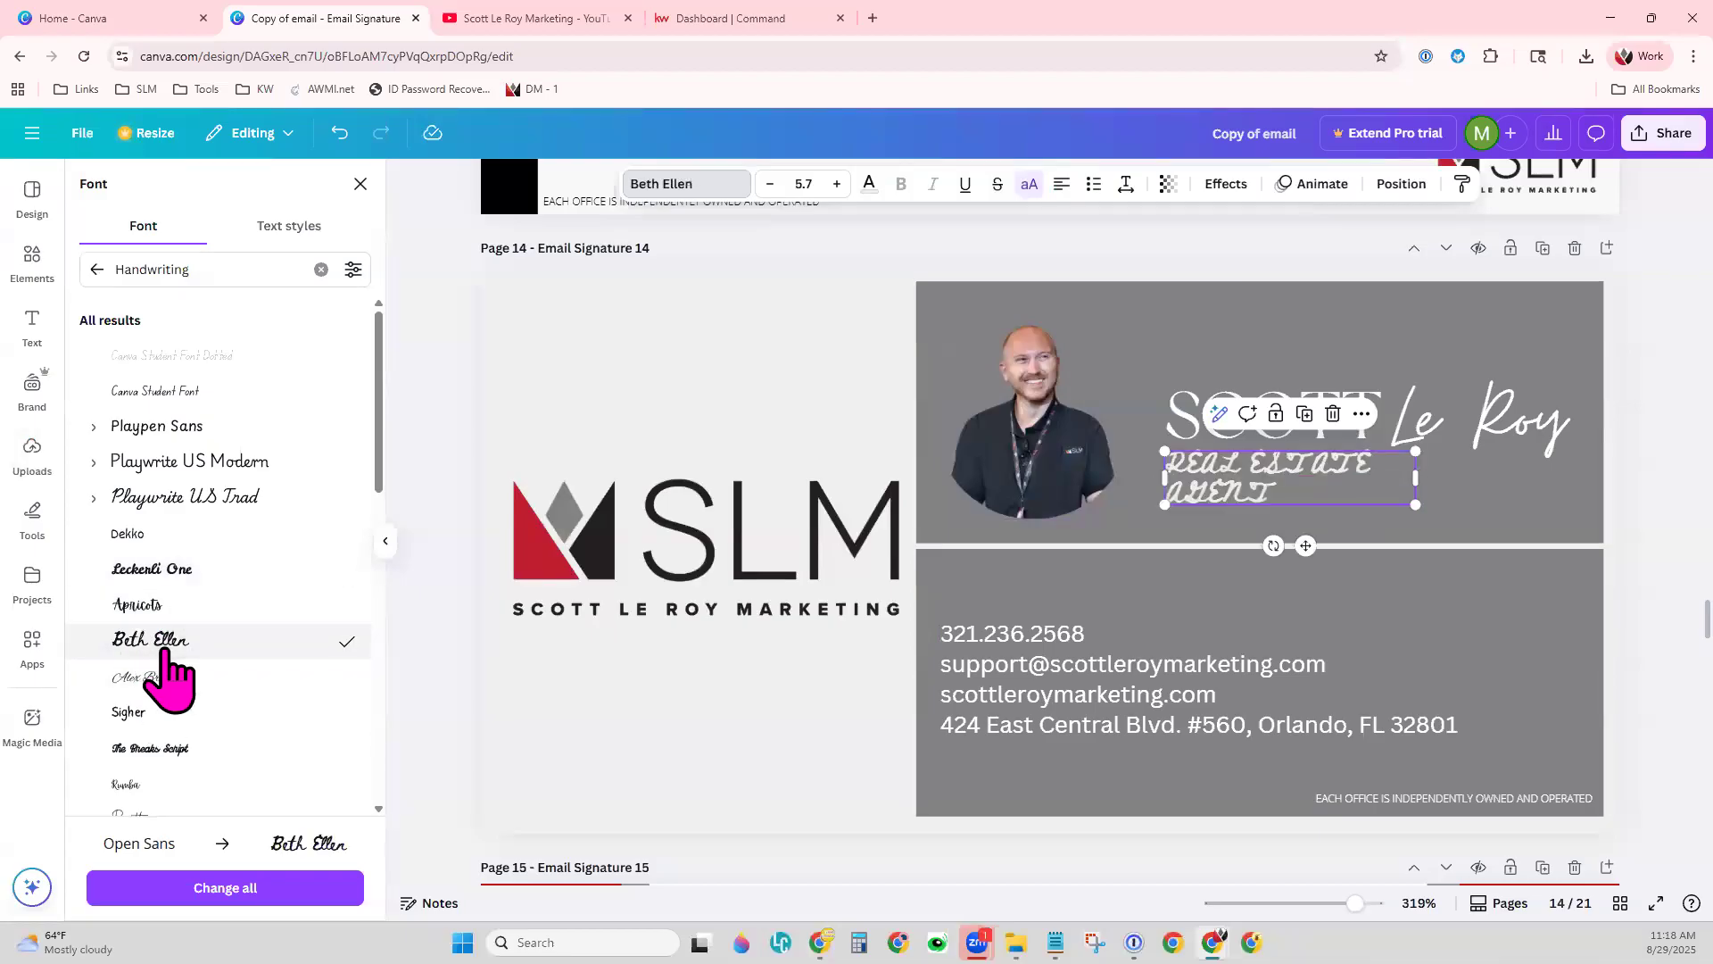
left_click(161, 750)
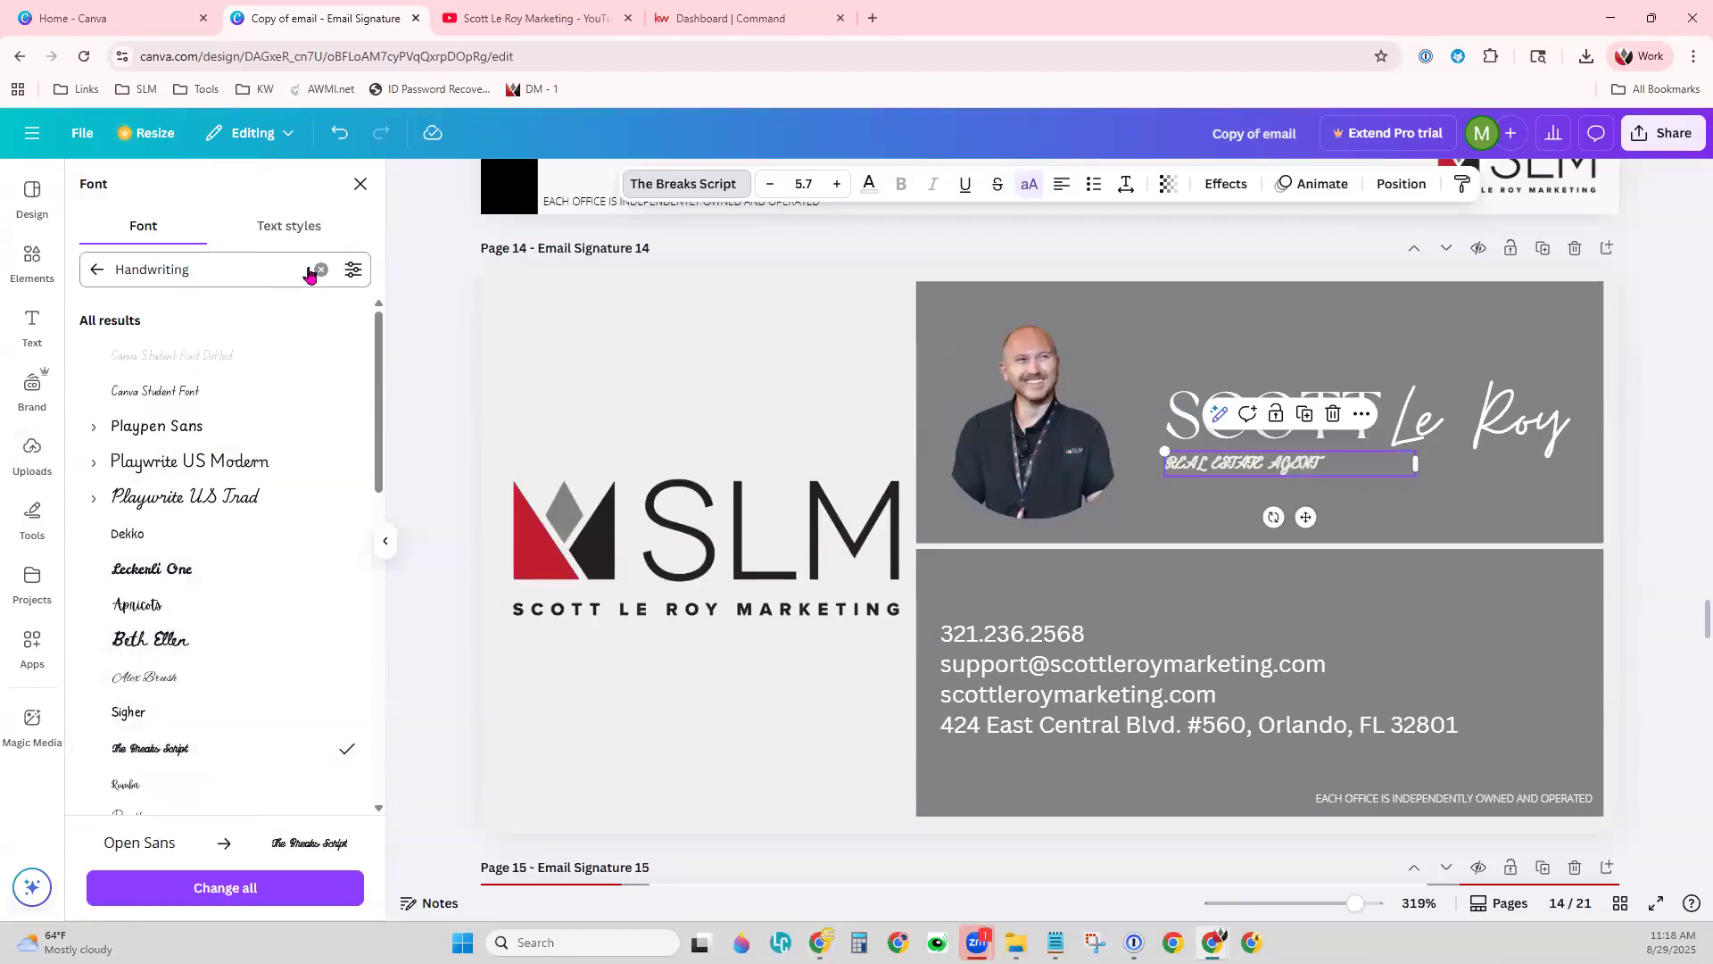
- Change the font of page 14's "REAL ESTATE AGENT" line to Canva Sans from the Corporate font category
left_click(96, 270)
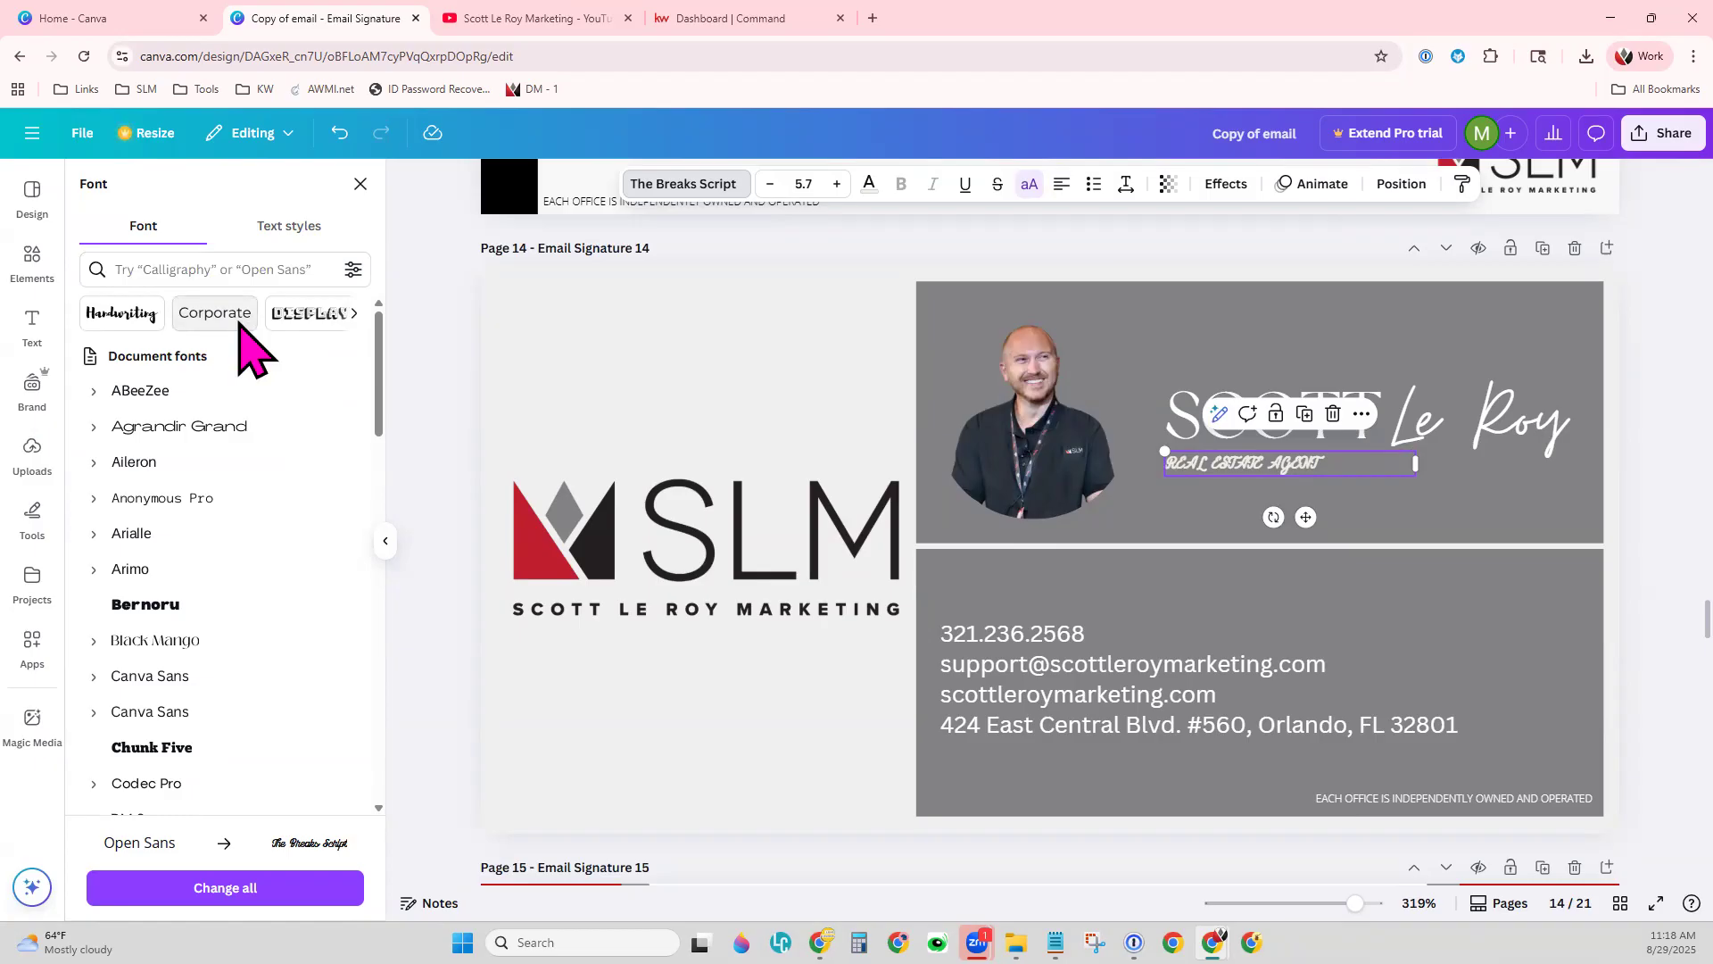
left_click(239, 323)
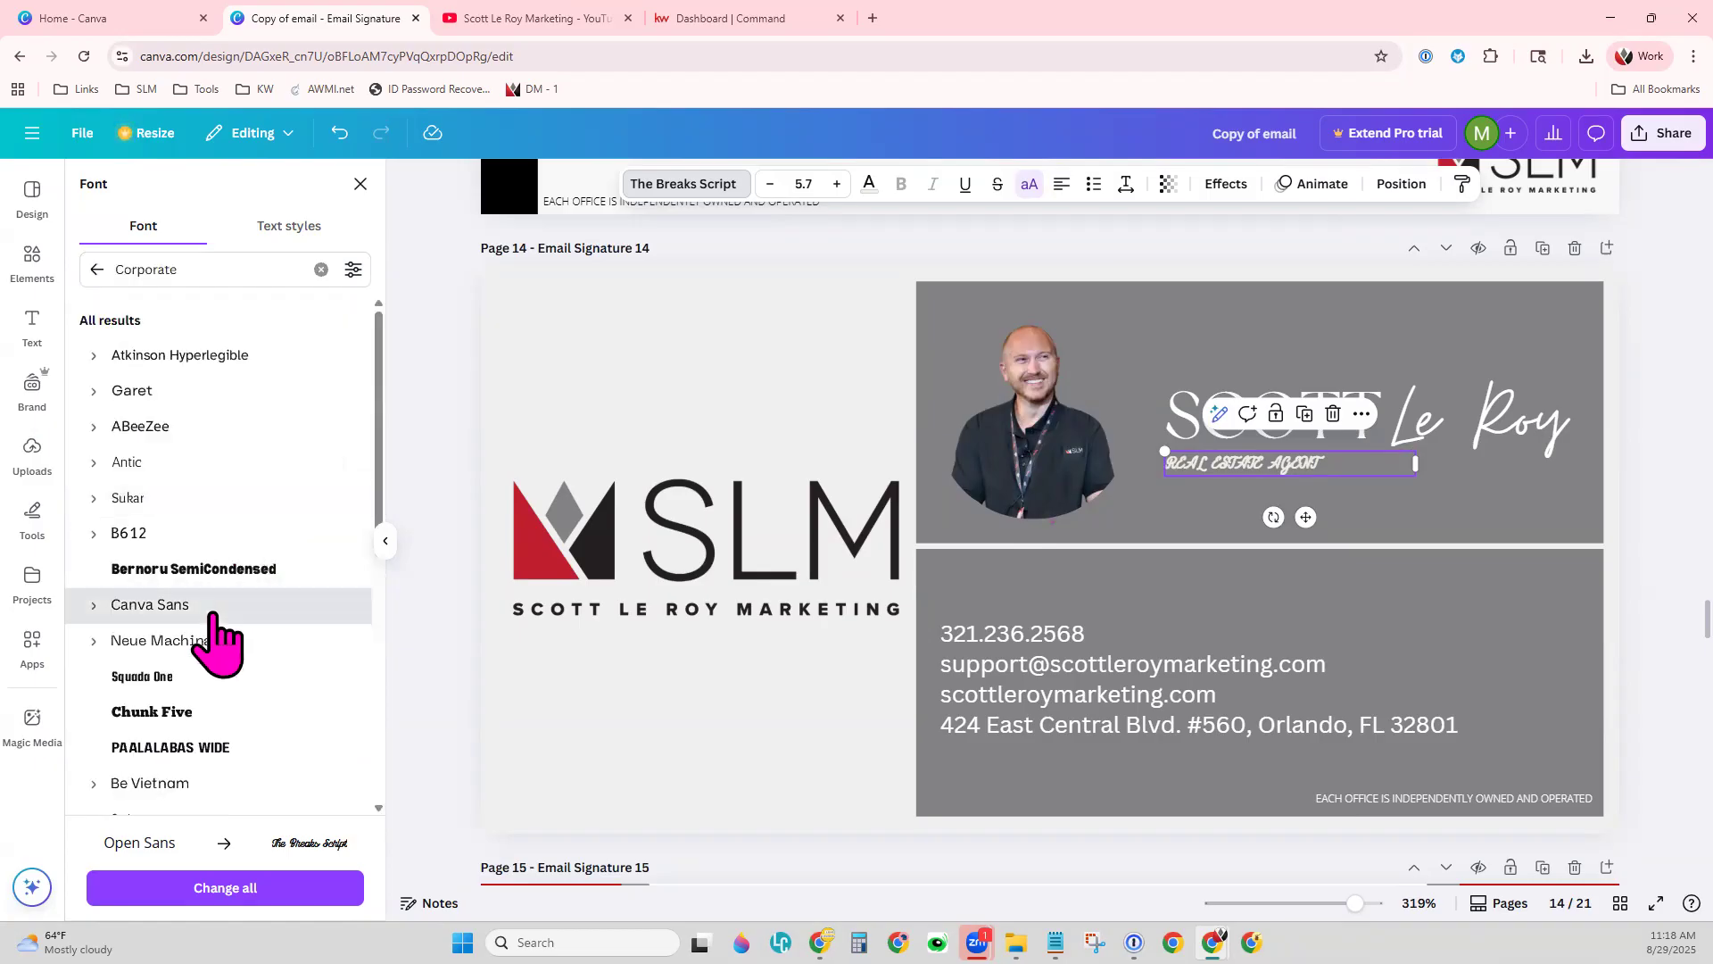
left_click(213, 612)
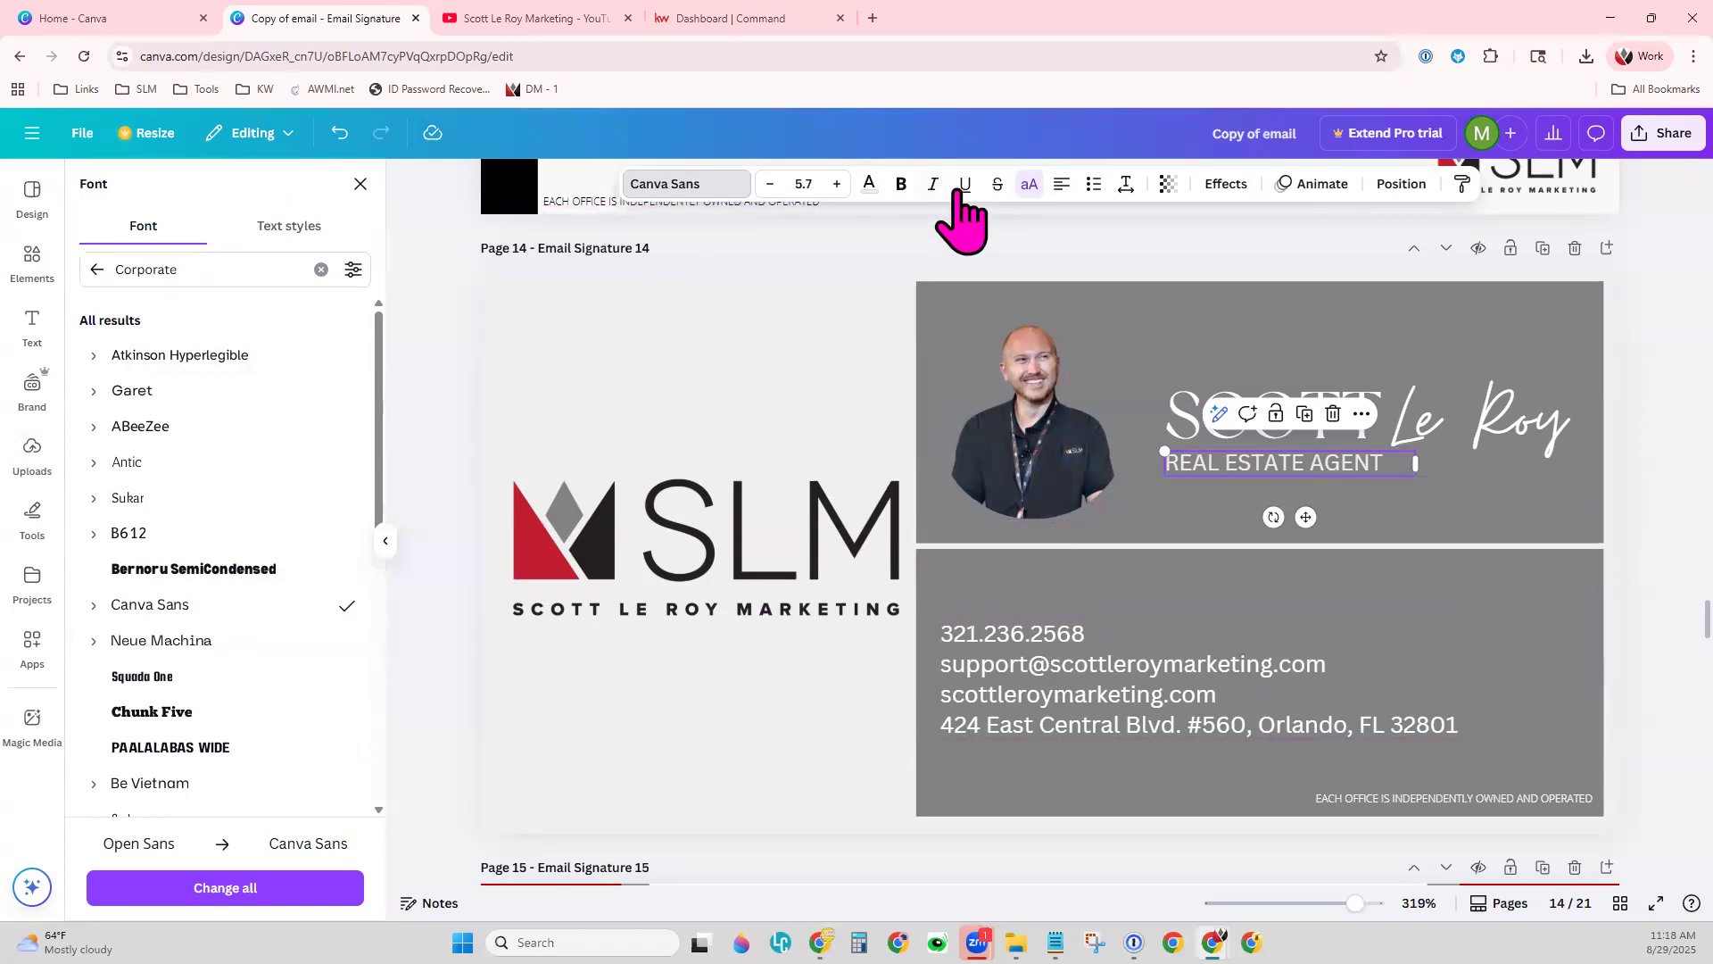
- Recolor the "REAL ESTATE AGENT" line with the dark red document color
left_click(868, 184)
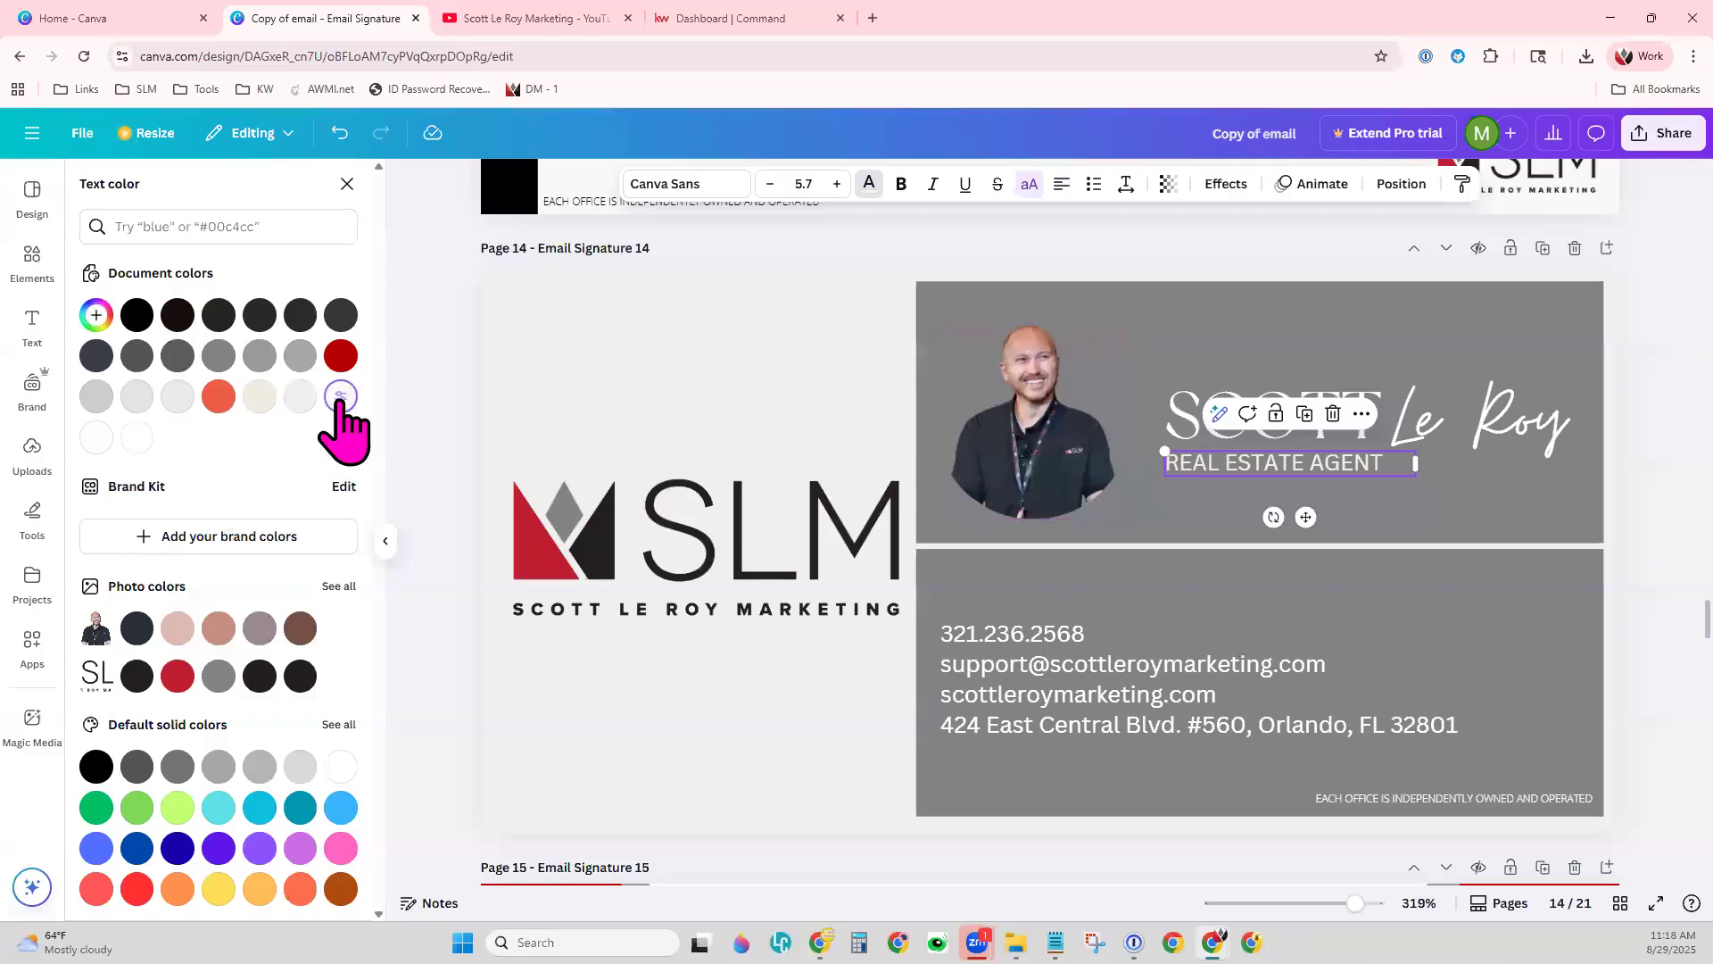
left_click(260, 395)
left_click(340, 356)
left_click(625, 793)
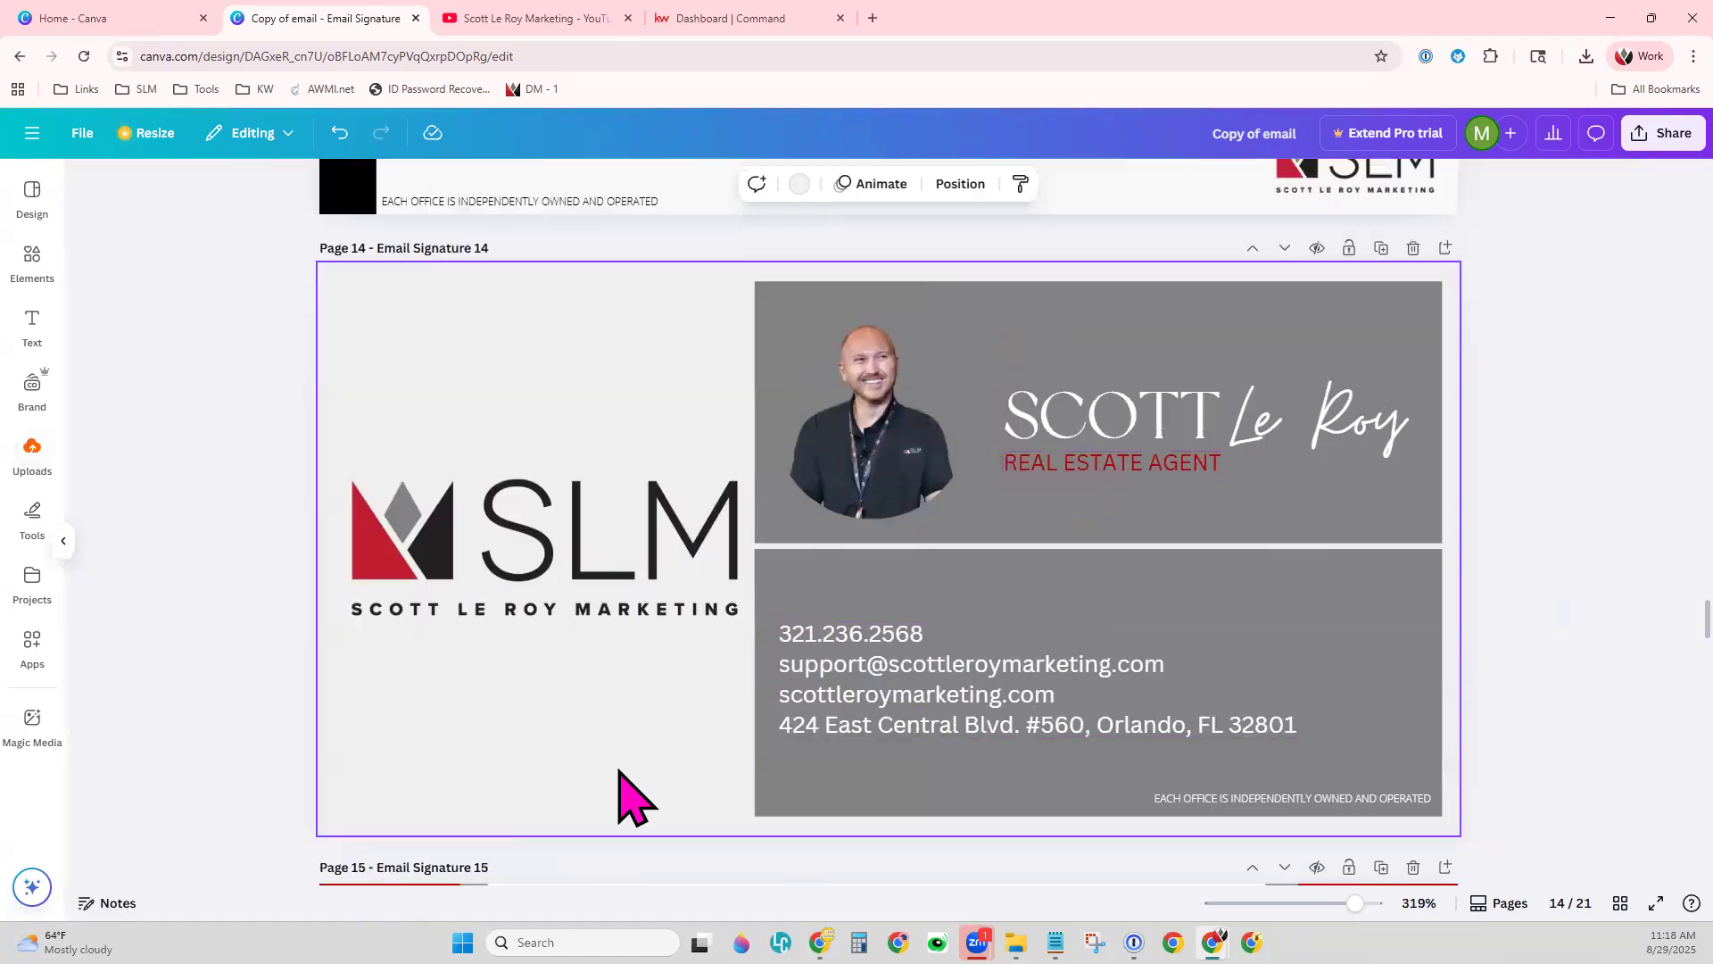
- Replace the SLM logo on page 14 with the uploaded Keller Williams Premier Properties logo
left_click(450, 500)
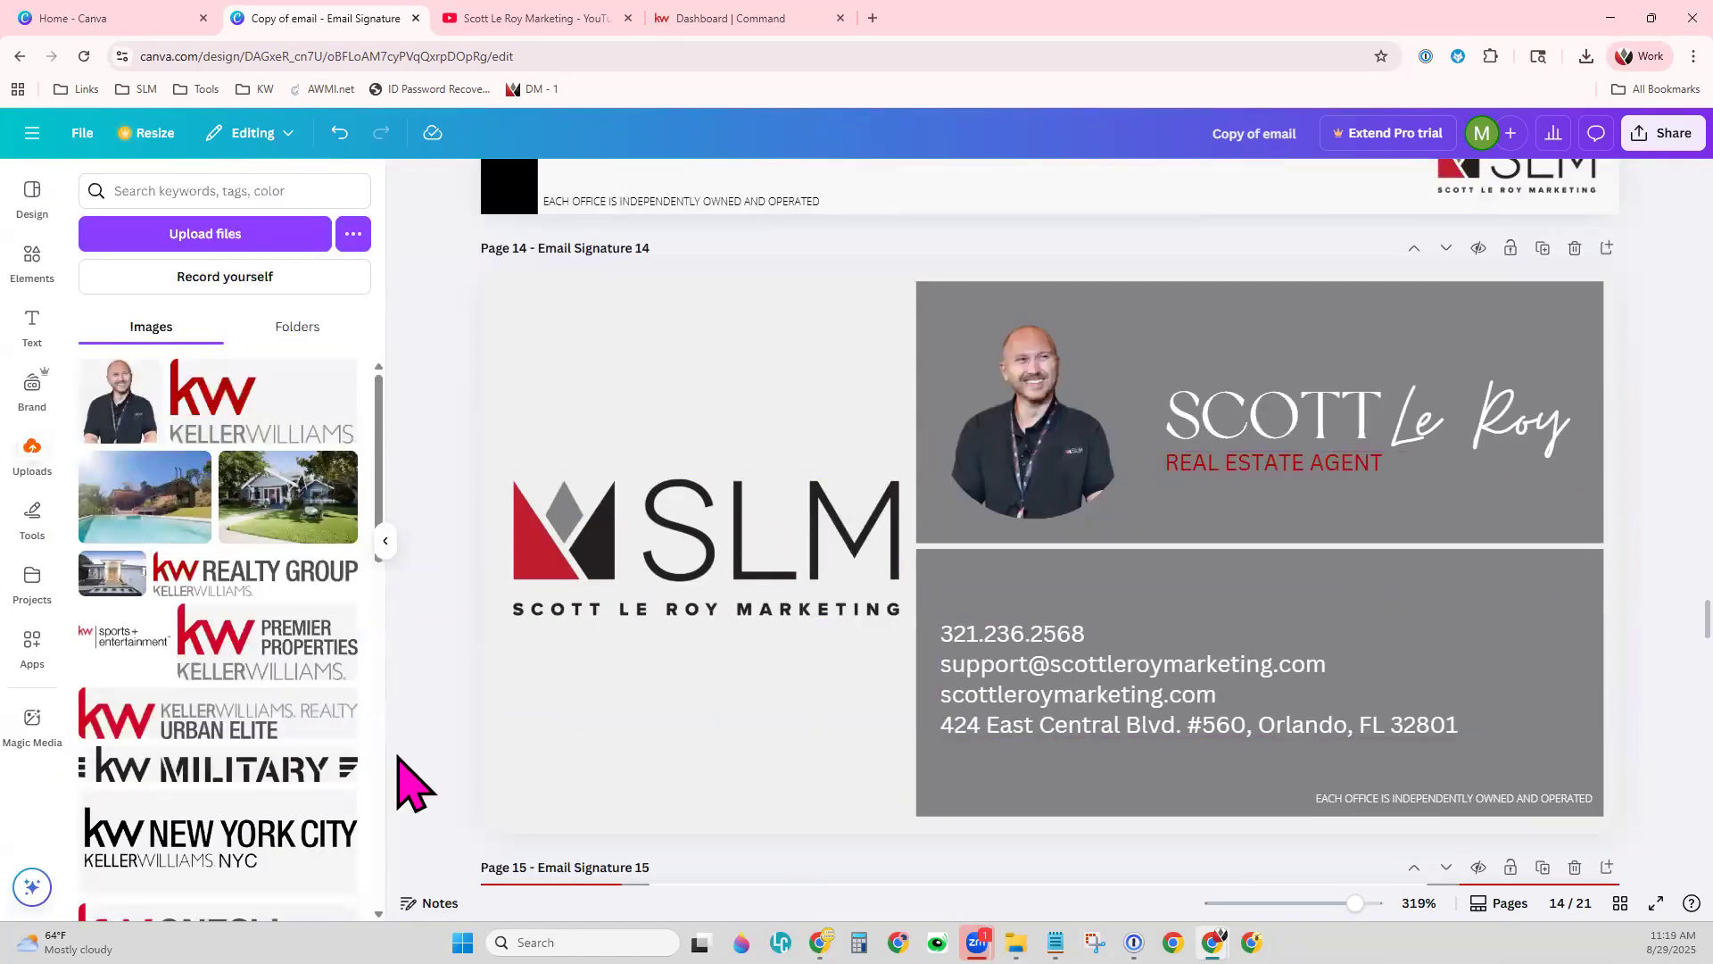
left_click(709, 553)
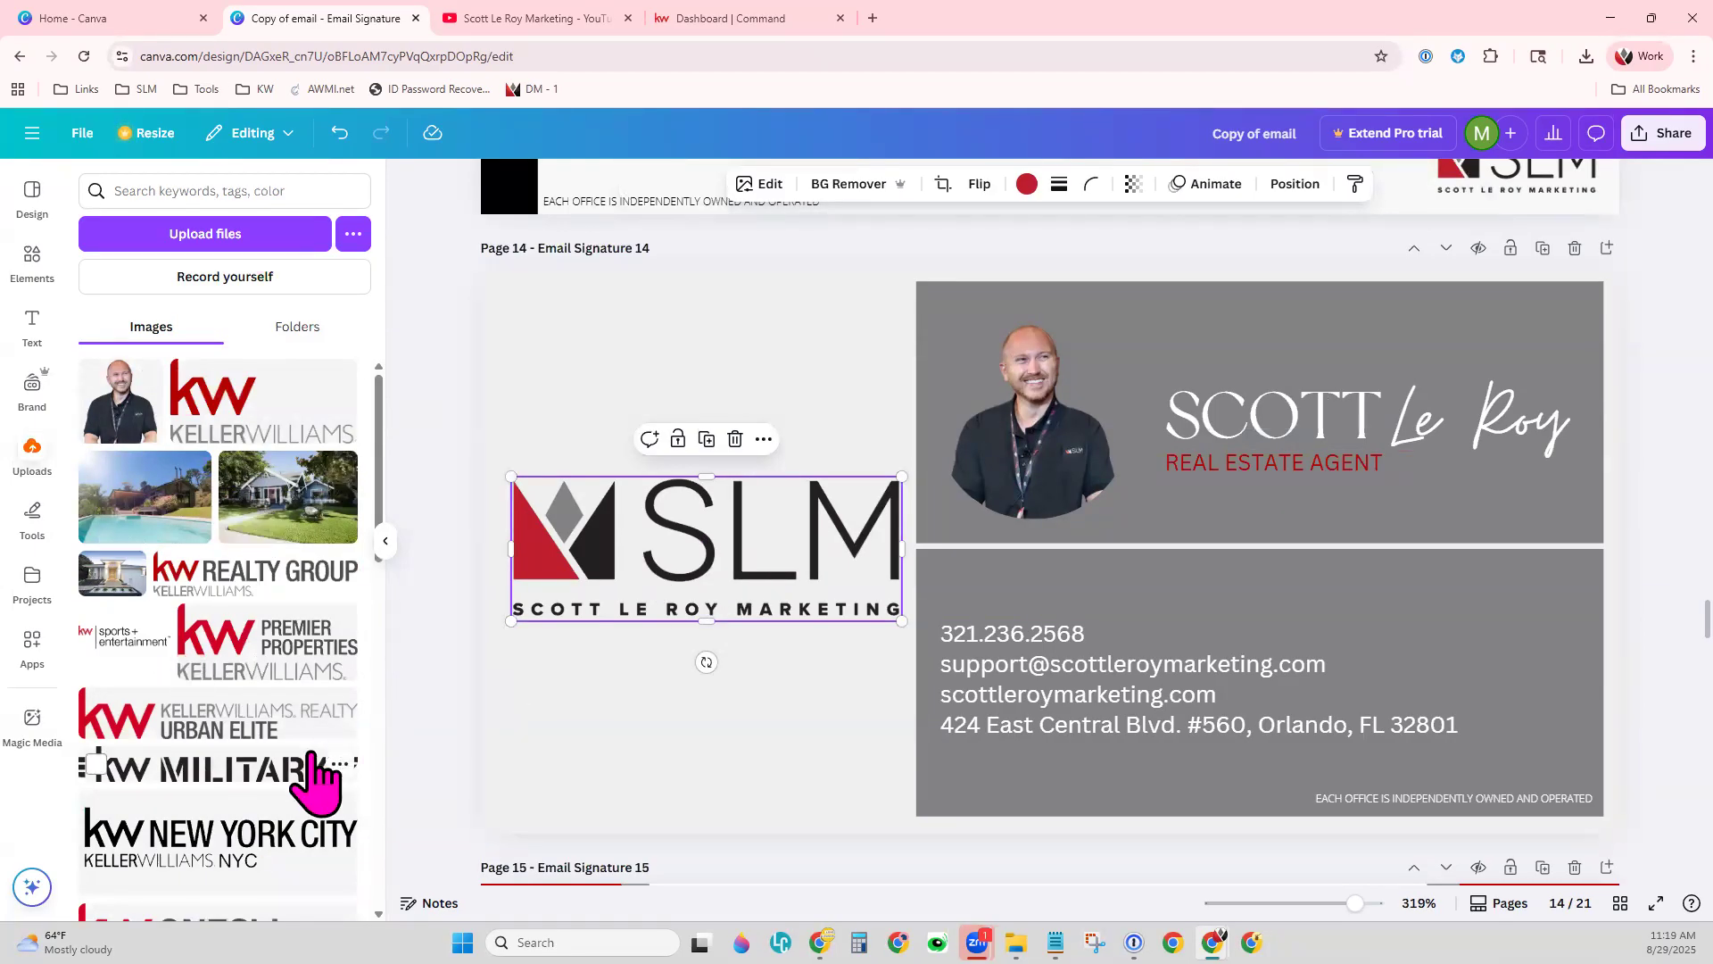
left_click_drag(219, 678, 631, 657)
key("Delete")
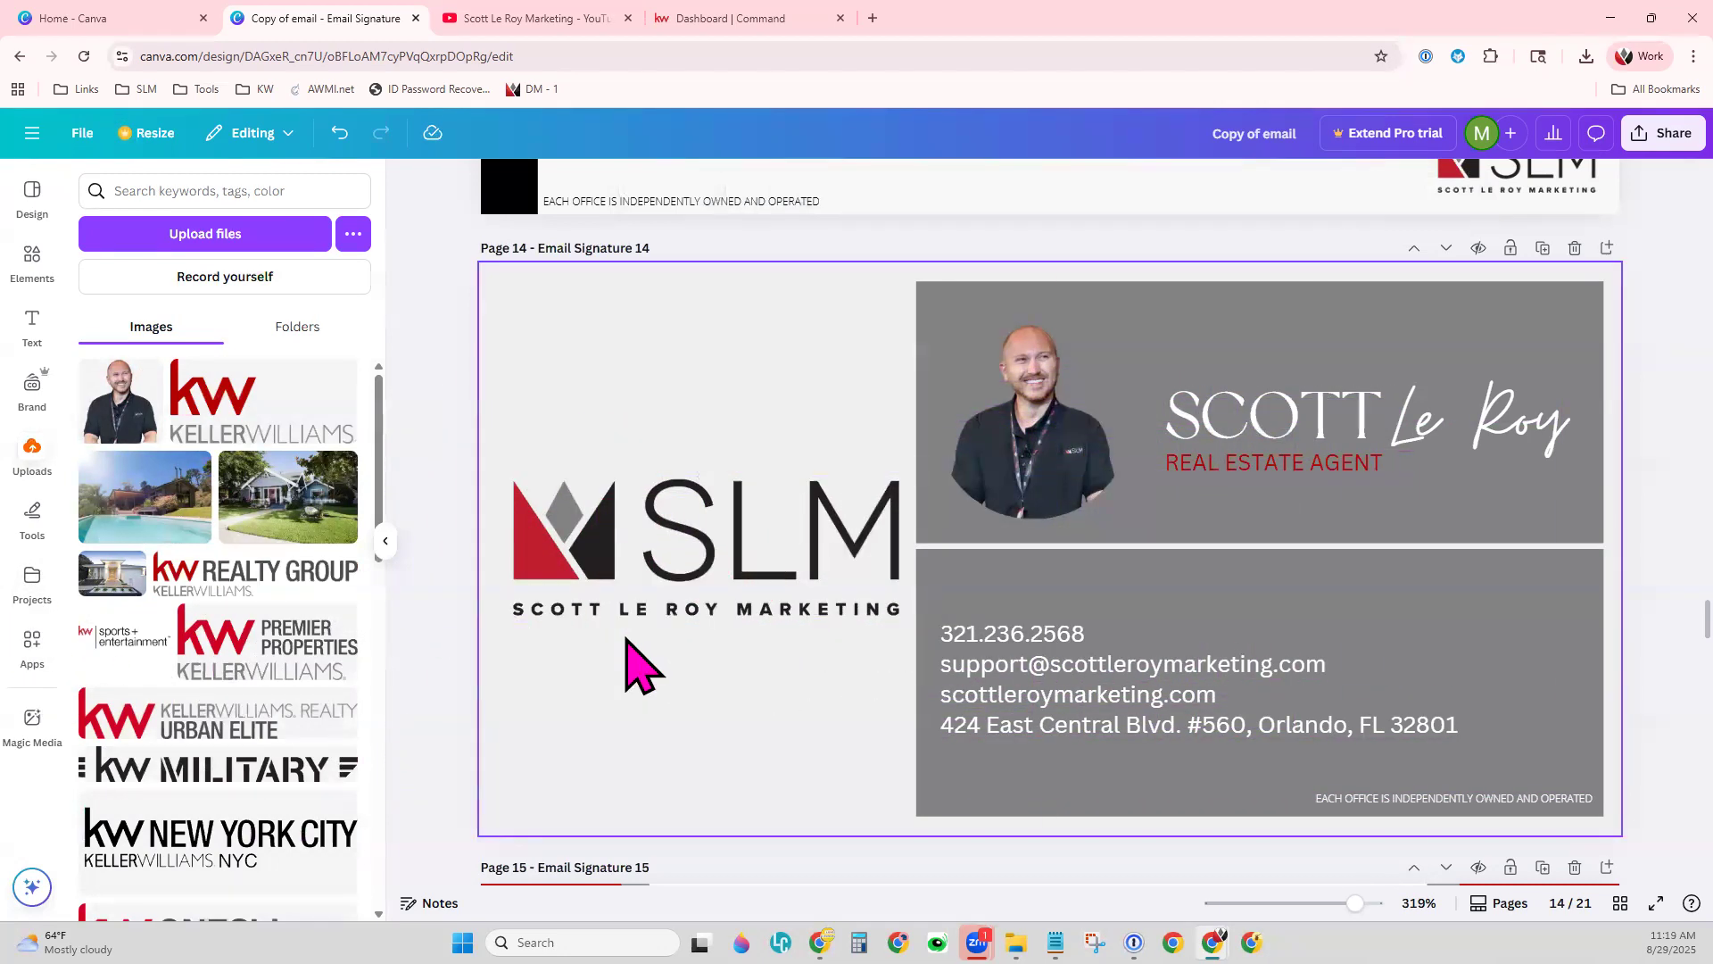
left_click(660, 567)
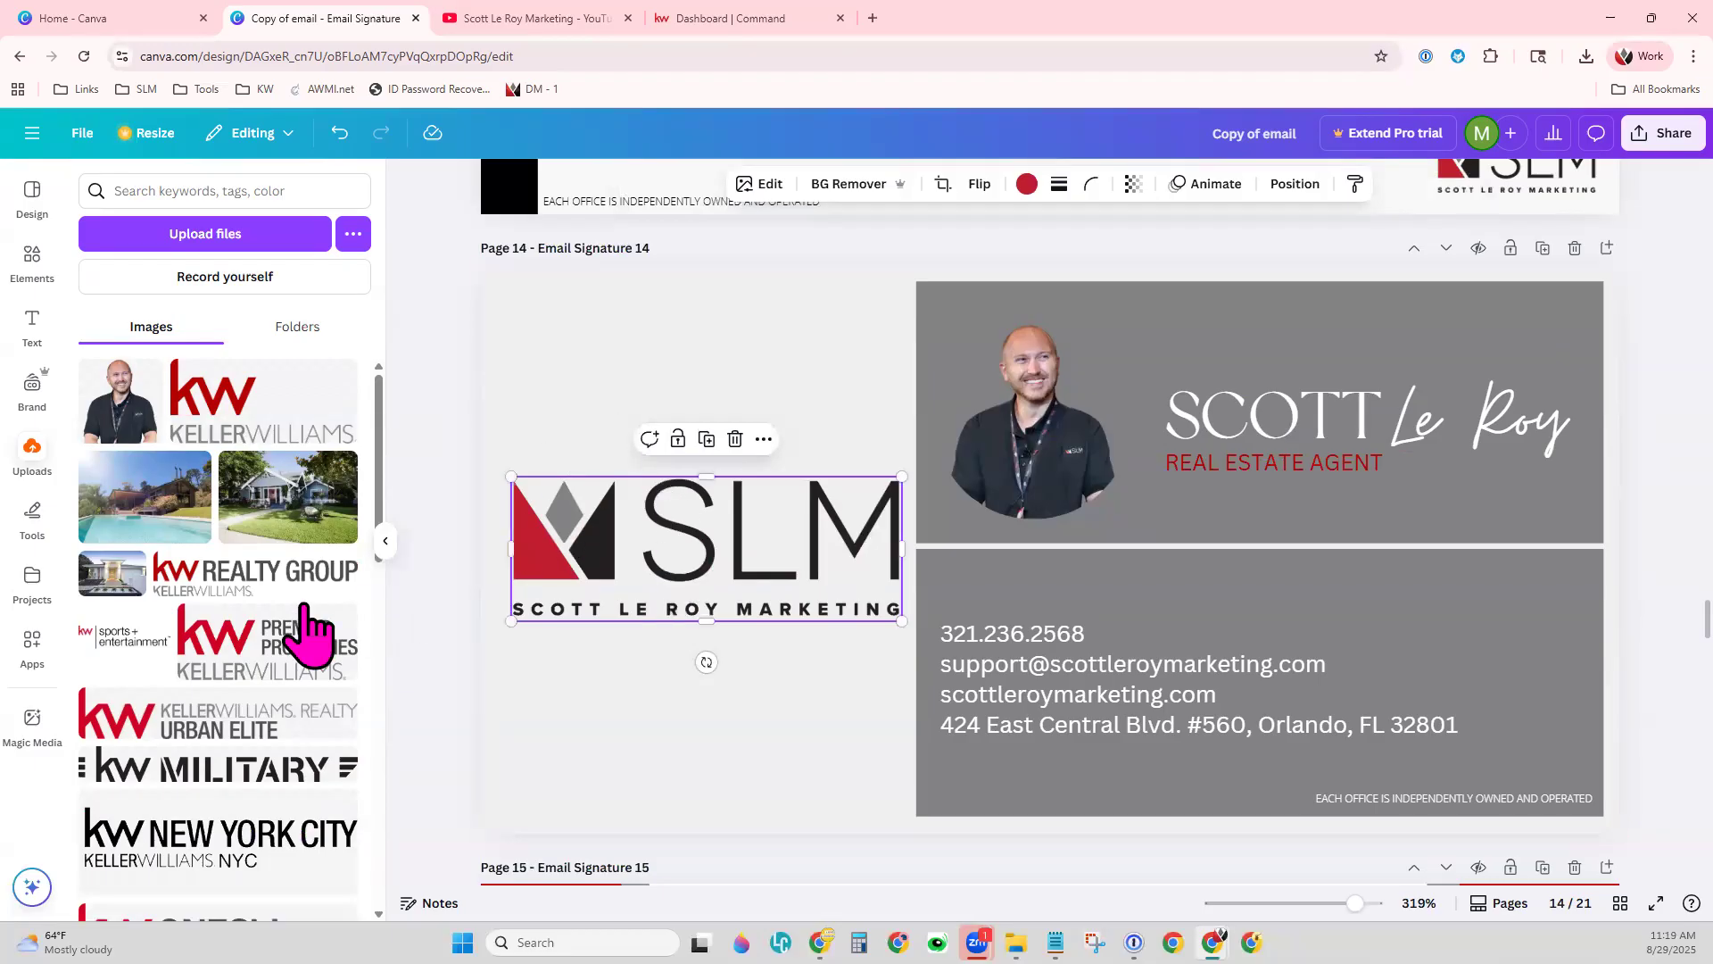
left_click(340, 627)
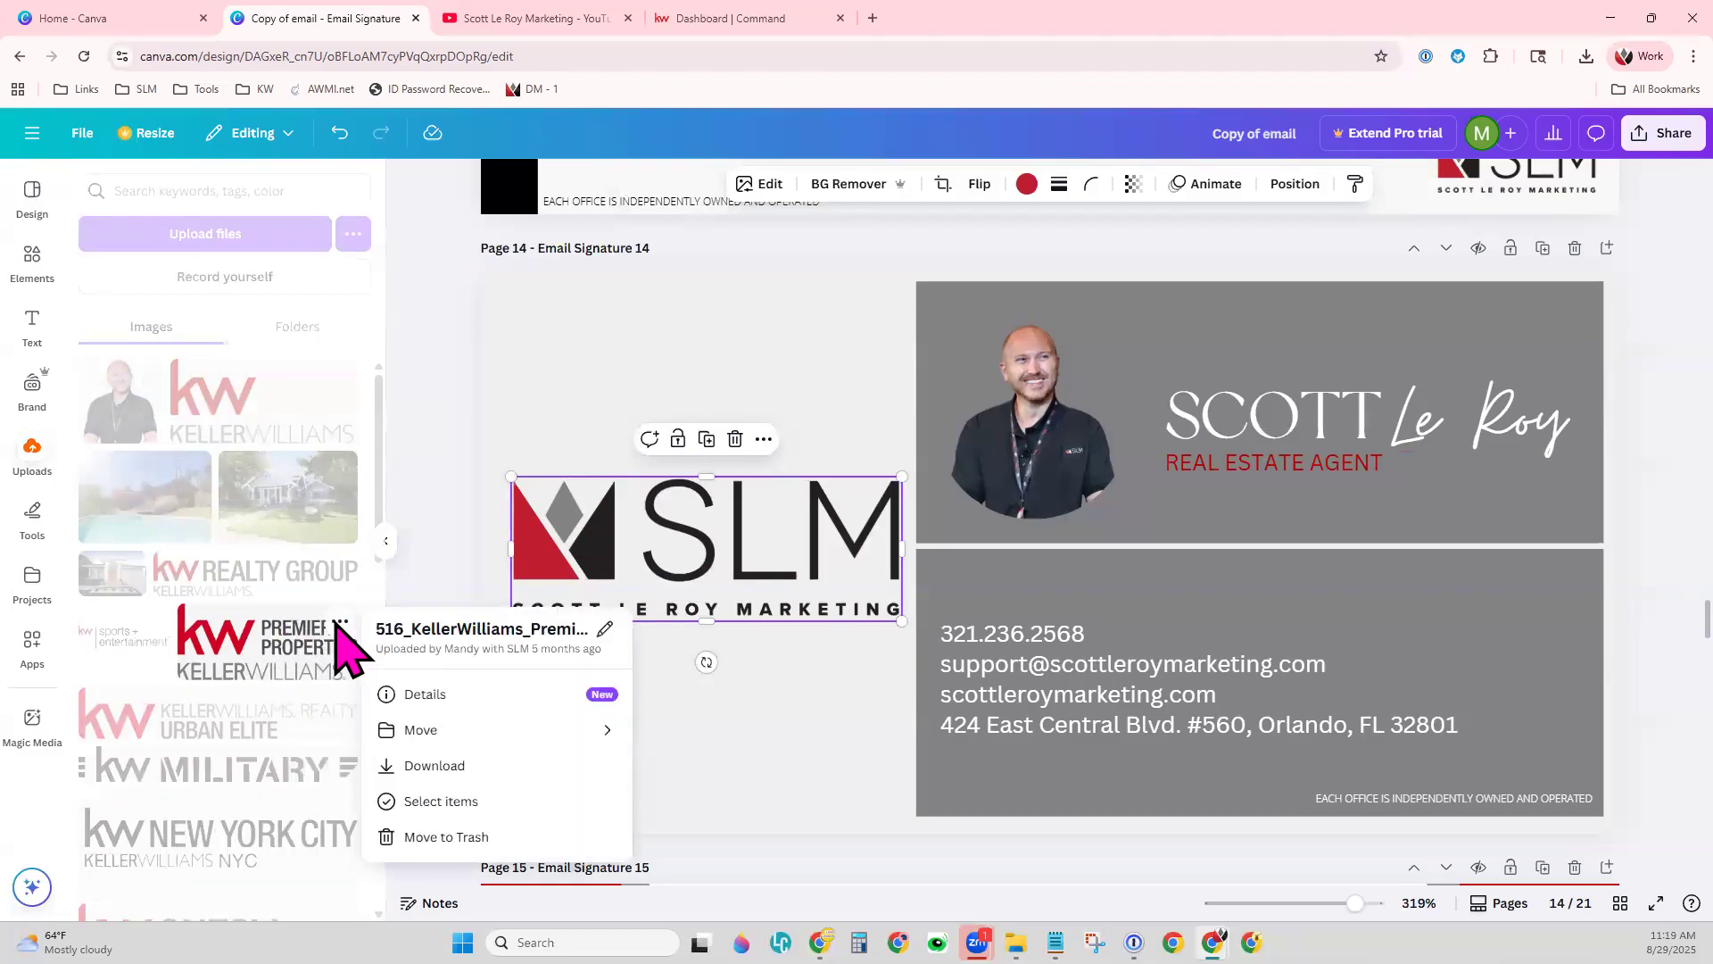
left_click(290, 667)
left_click_drag(237, 669, 632, 576)
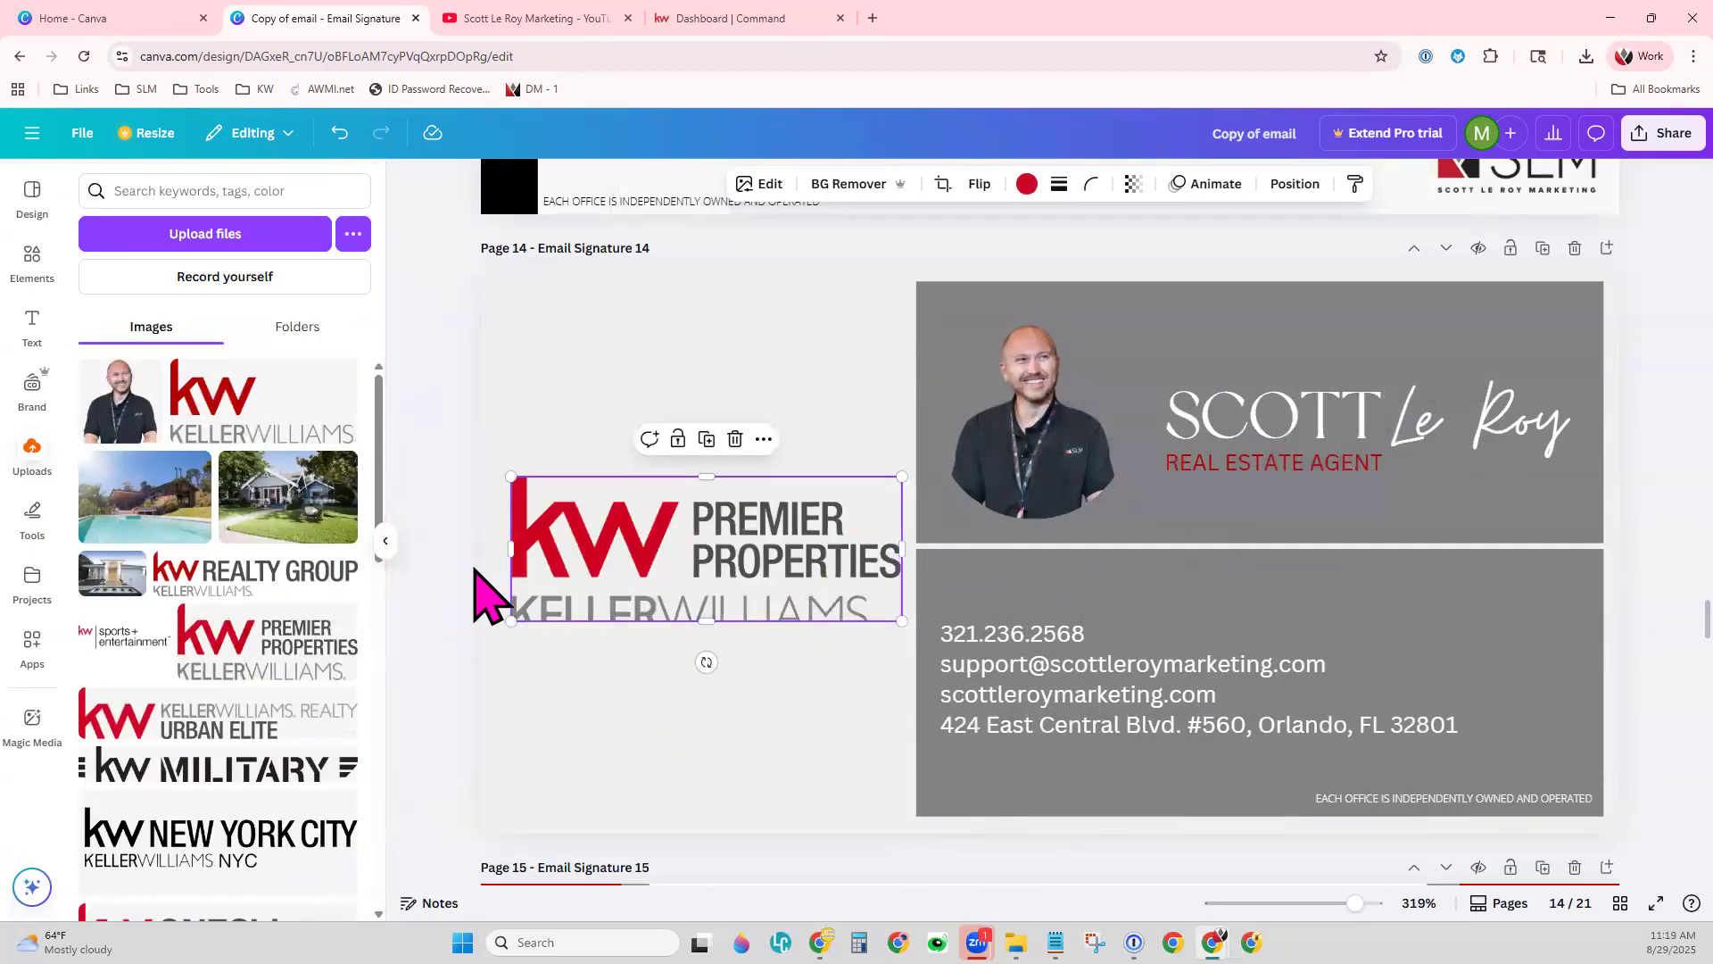
- Adjust the crop of the Premier Properties logo, repositioning and shrinking the image so its full height fits the frame
left_click_drag(702, 619, 612, 565)
double_click(612, 565)
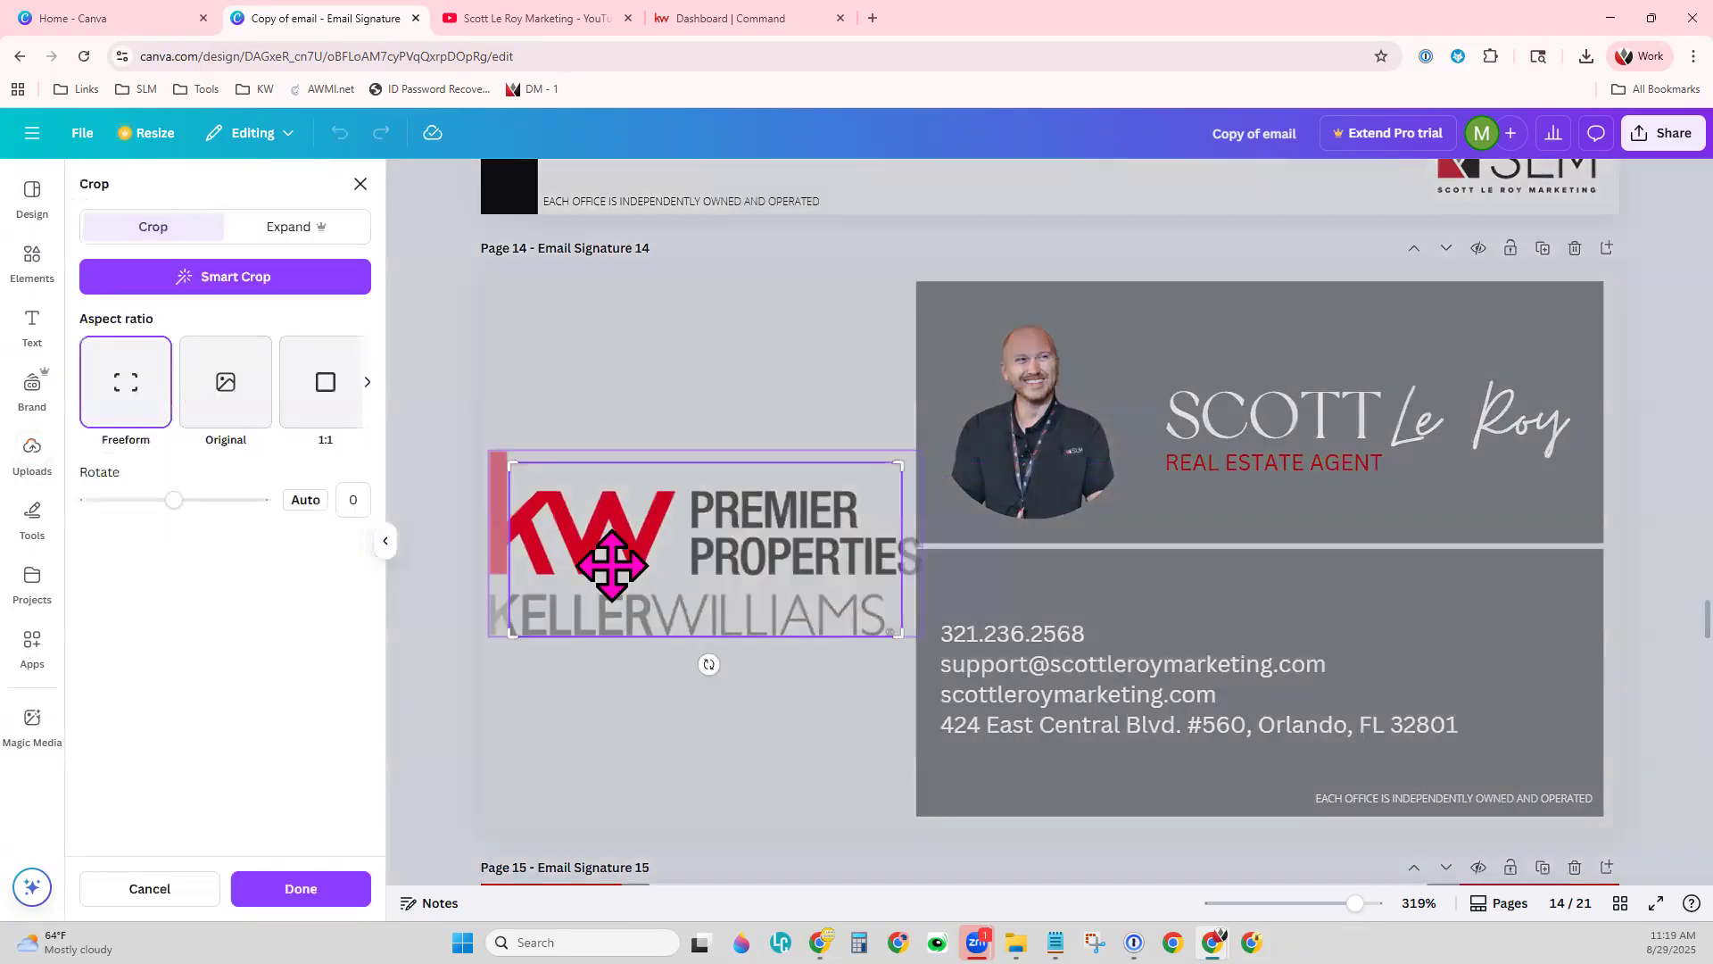
left_click_drag(578, 565, 635, 583)
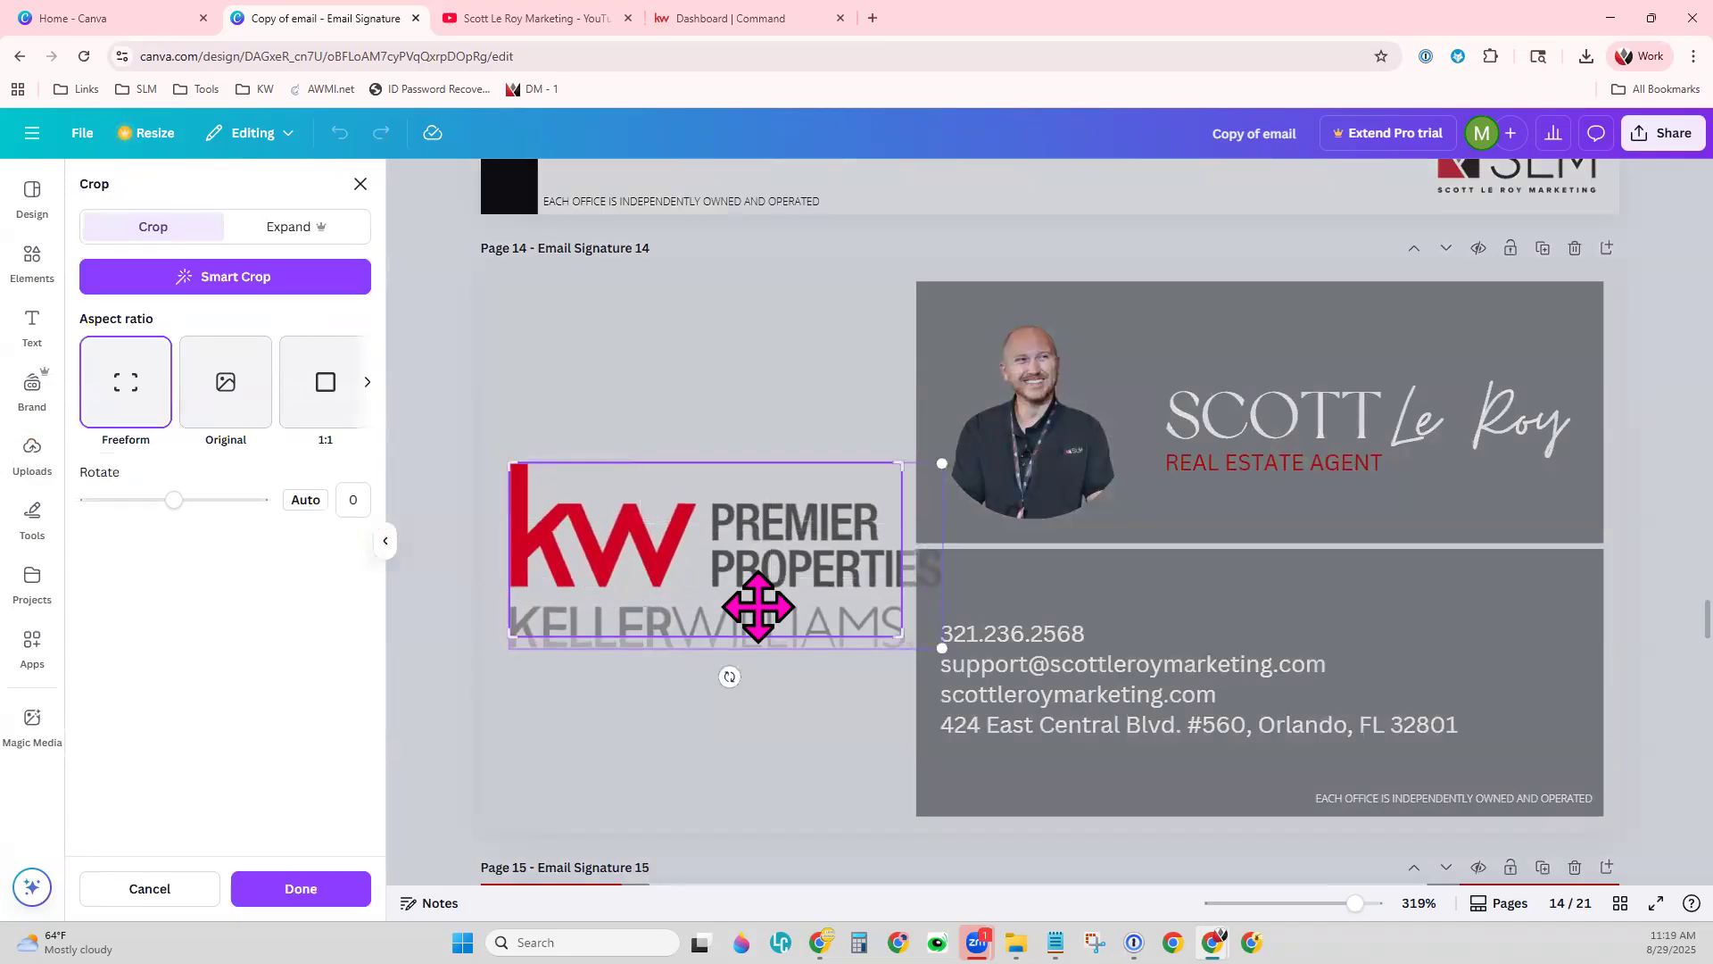
left_click_drag(940, 646, 912, 637)
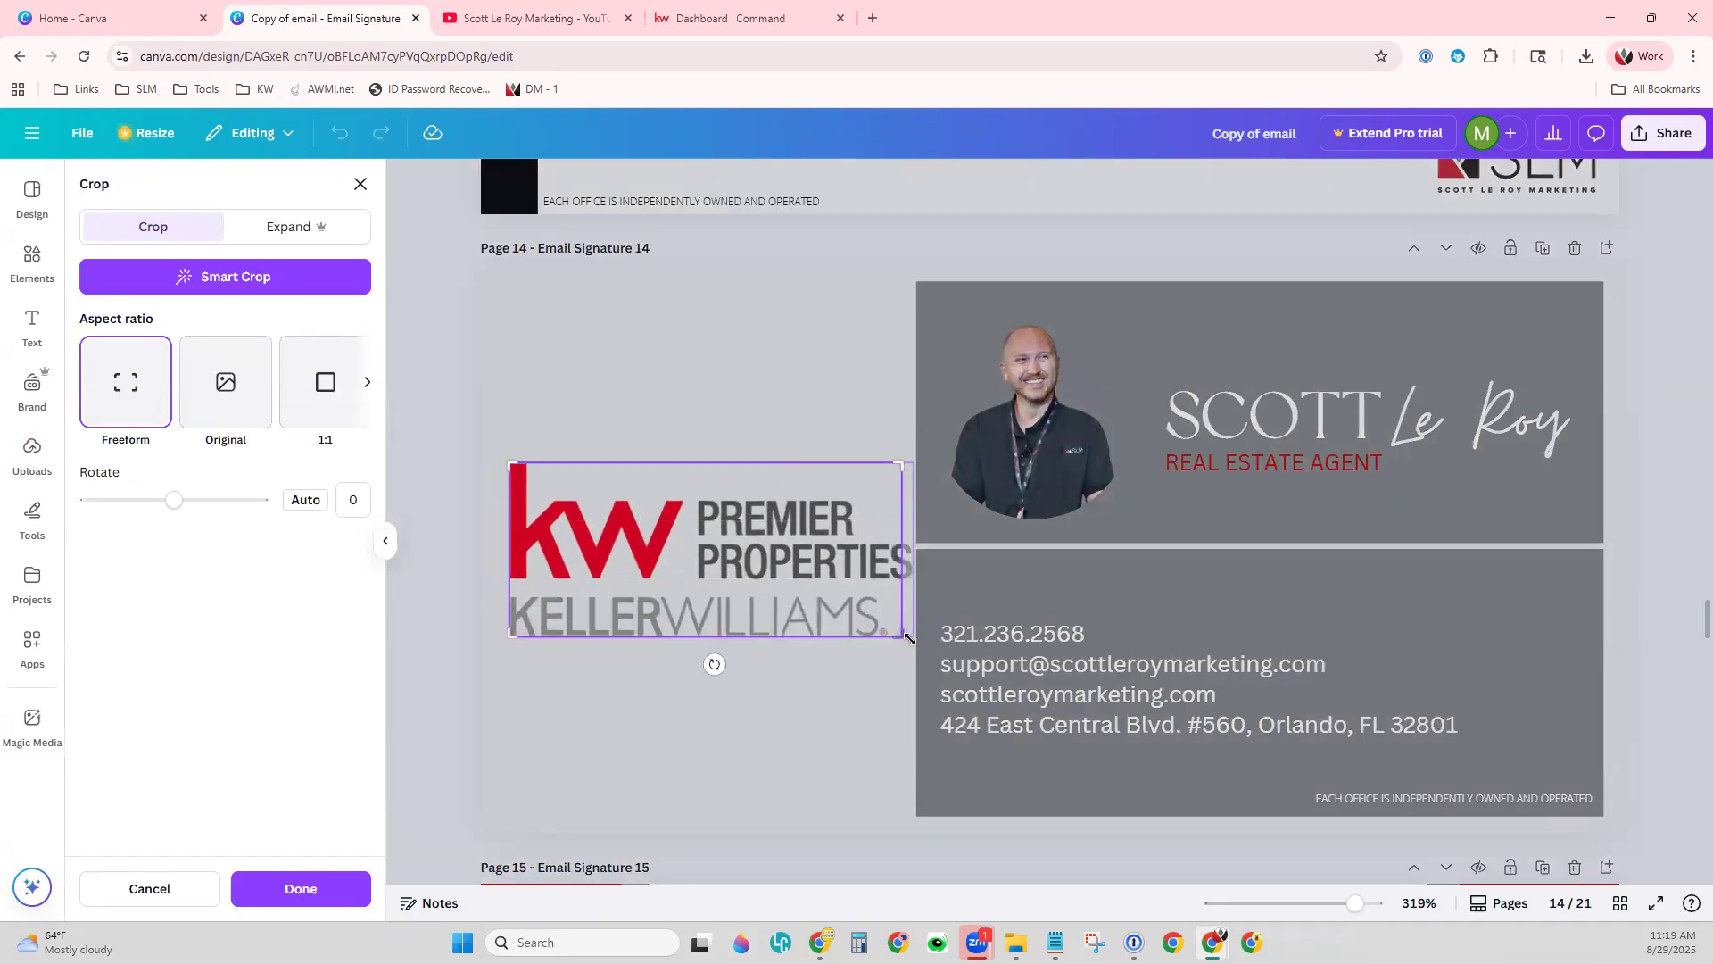
left_click_drag(895, 628, 895, 627)
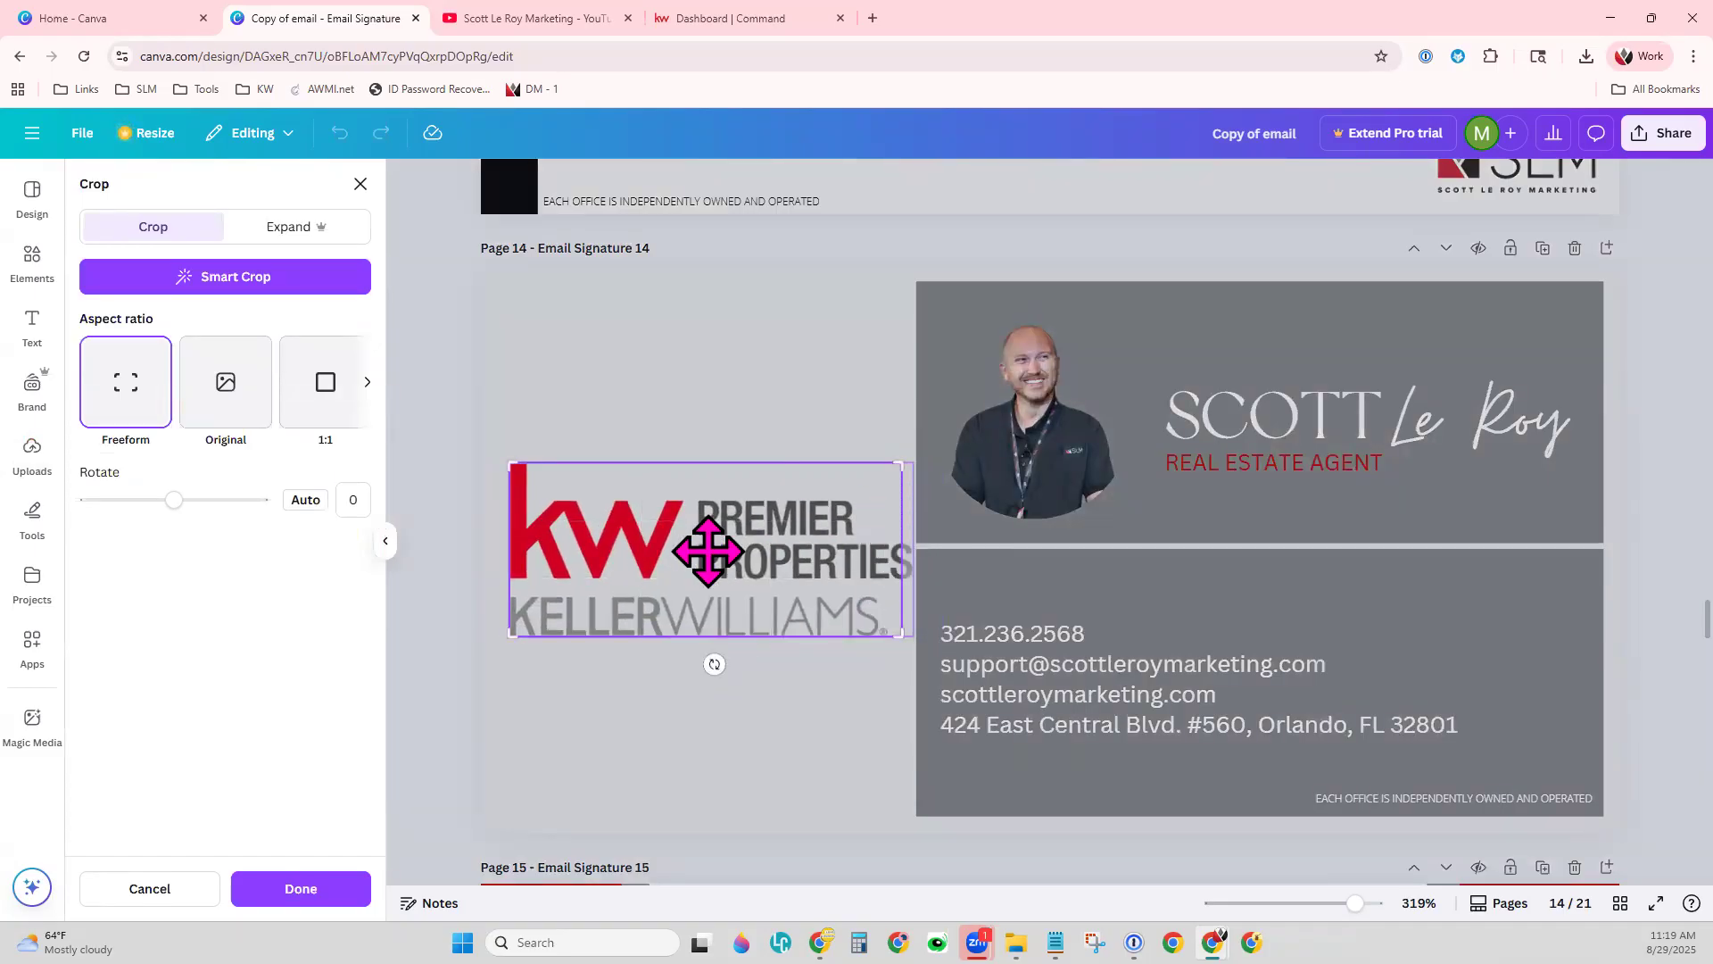
key("Return")
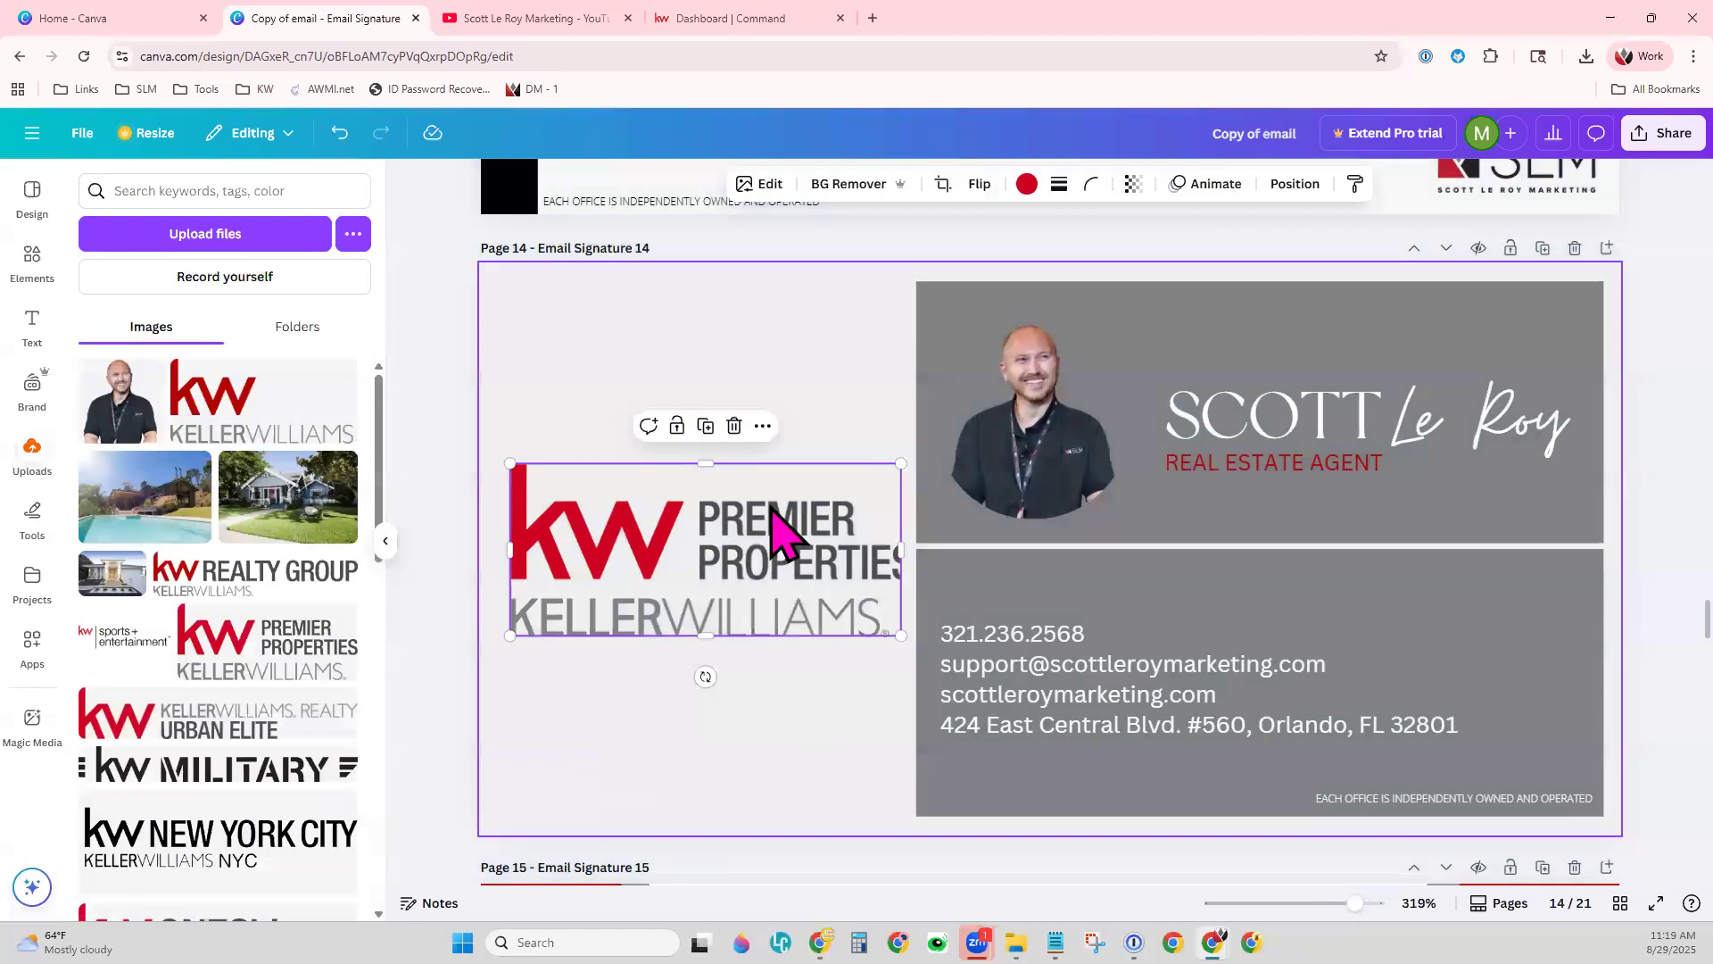
- Widen the Premier Properties logo frame to include the full wordmark and shift it to the page's left edge
left_click_drag(899, 554, 914, 554)
left_click_drag(753, 554, 723, 533)
left_click_drag(889, 550, 916, 550)
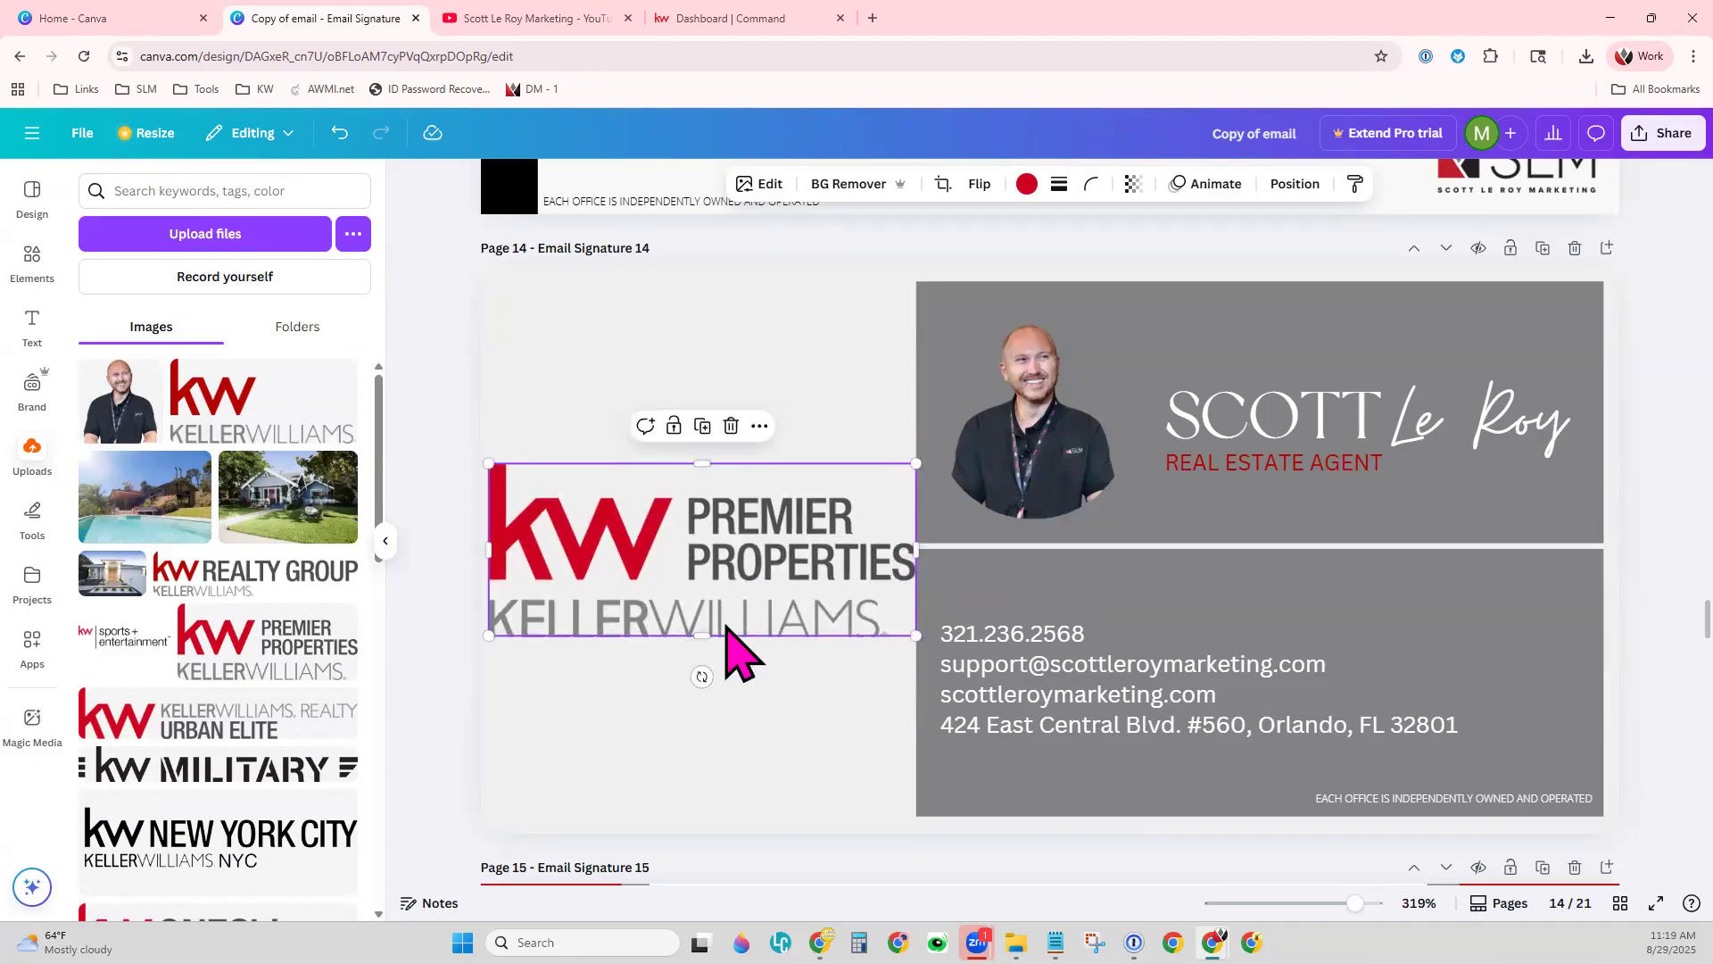
left_click(801, 692)
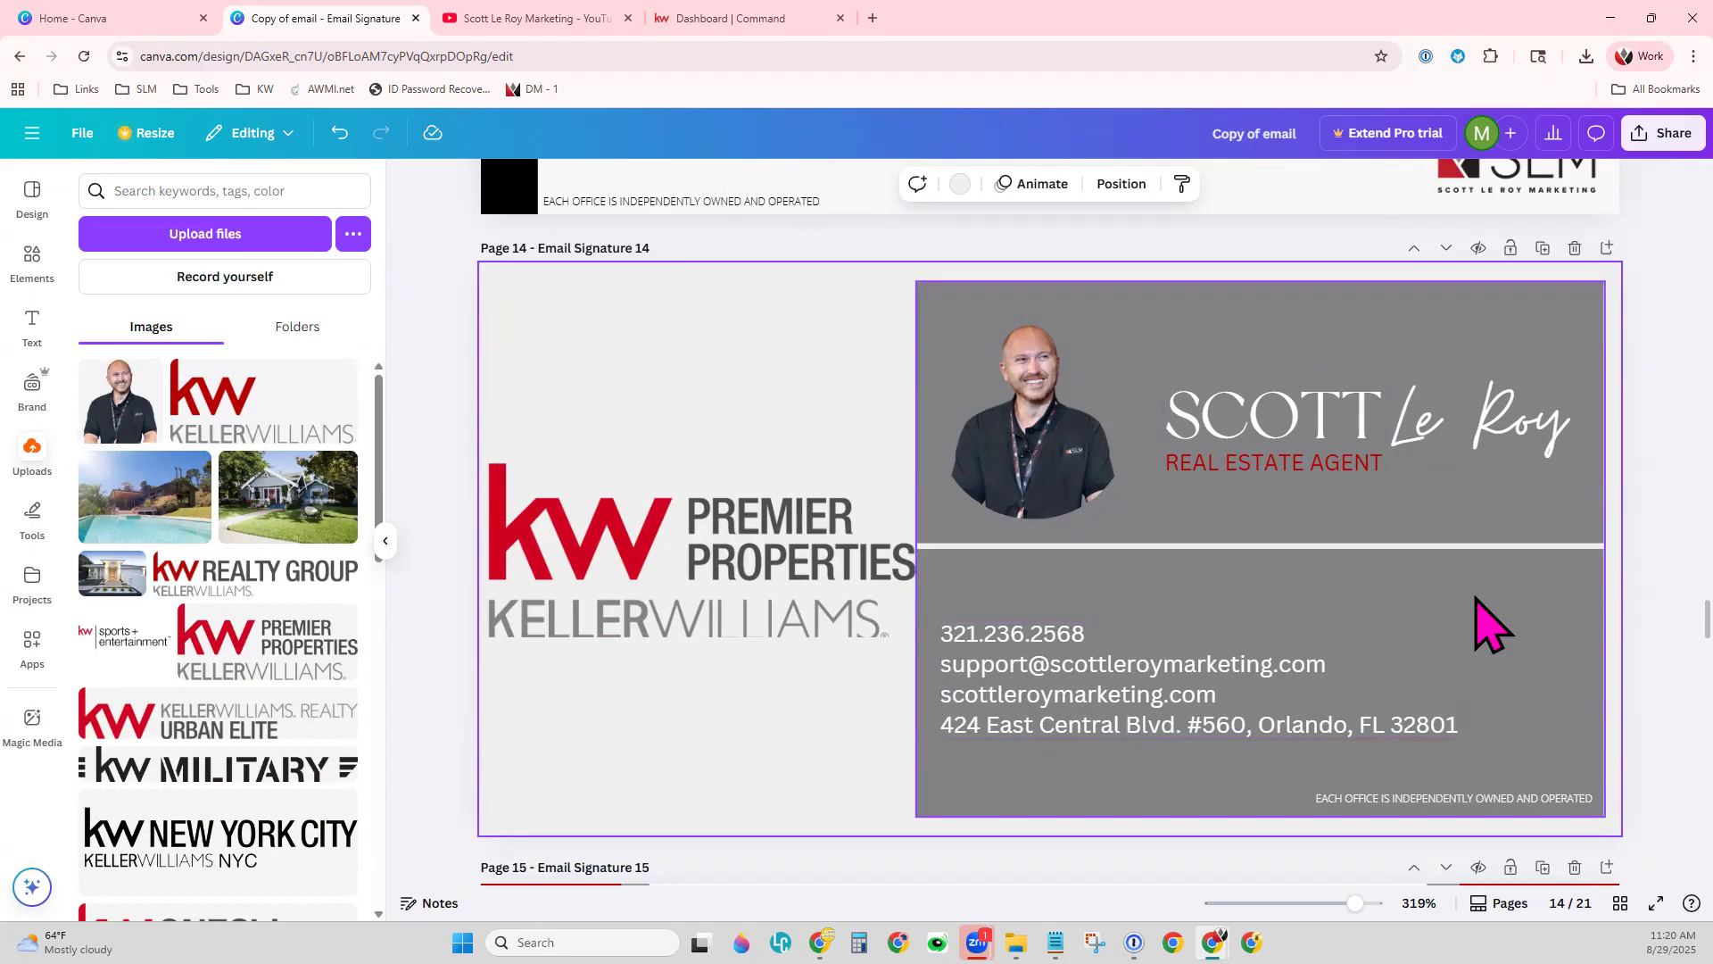
- Add the uploaded modern house photo as page 14's full-page background, send it to the back and lower its opacity to a faint image
left_click(1488, 624)
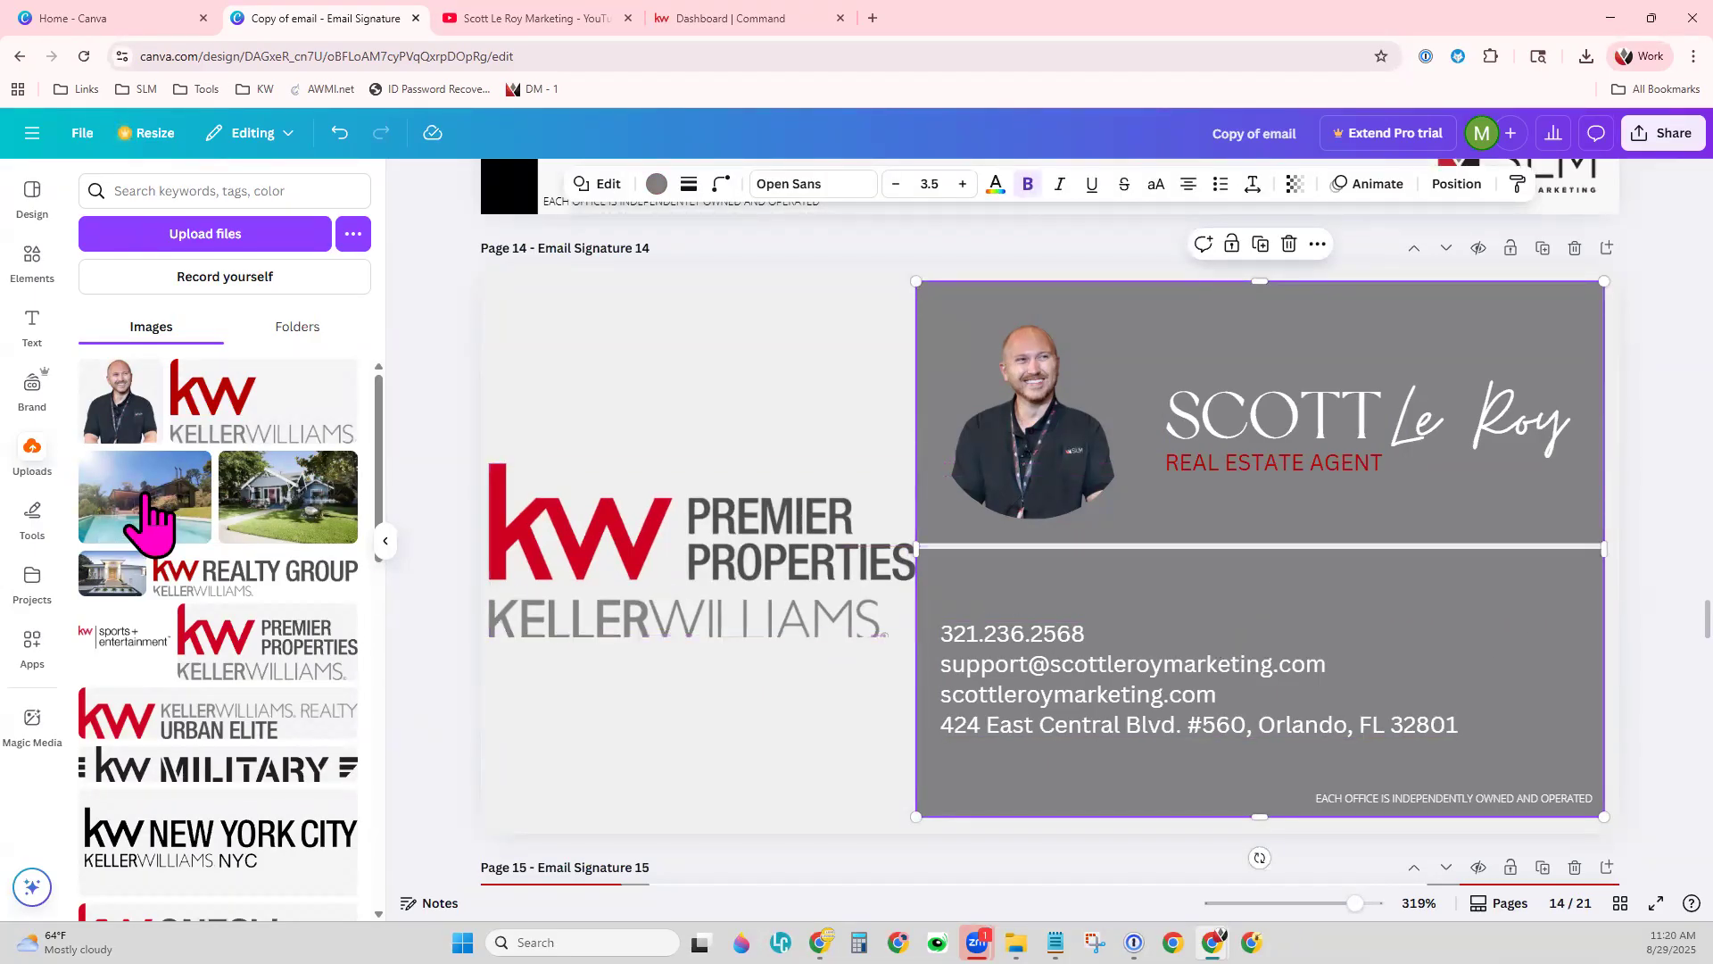
left_click_drag(103, 571, 985, 296)
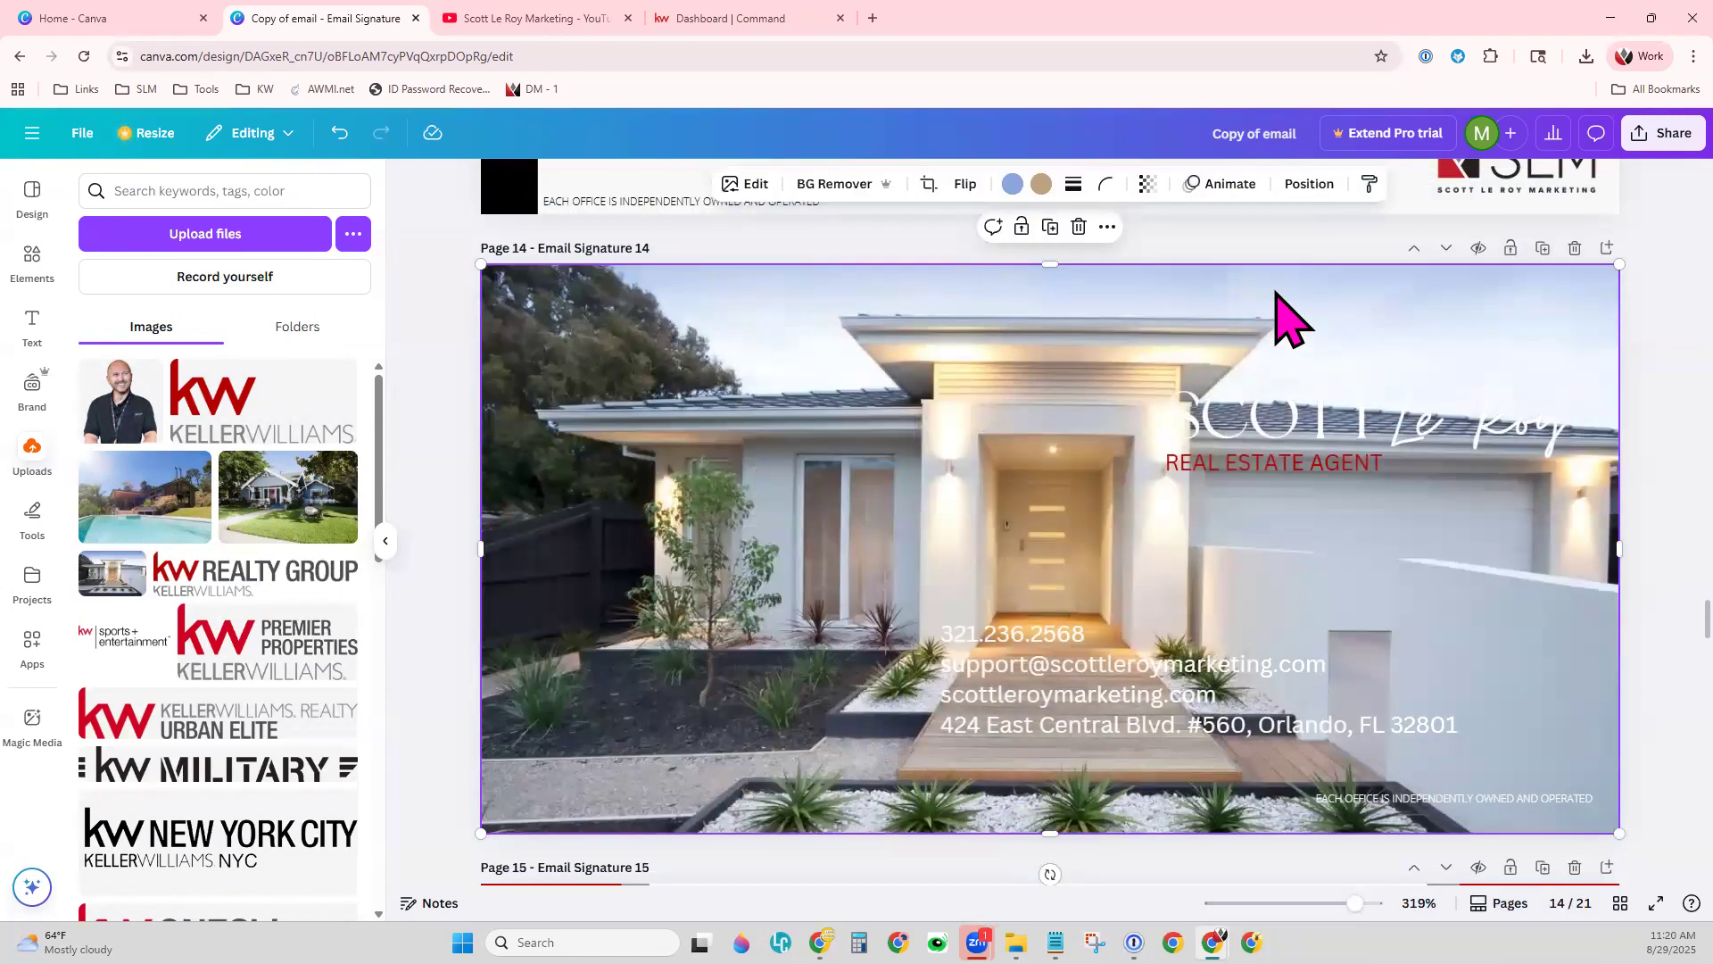
left_click(1308, 183)
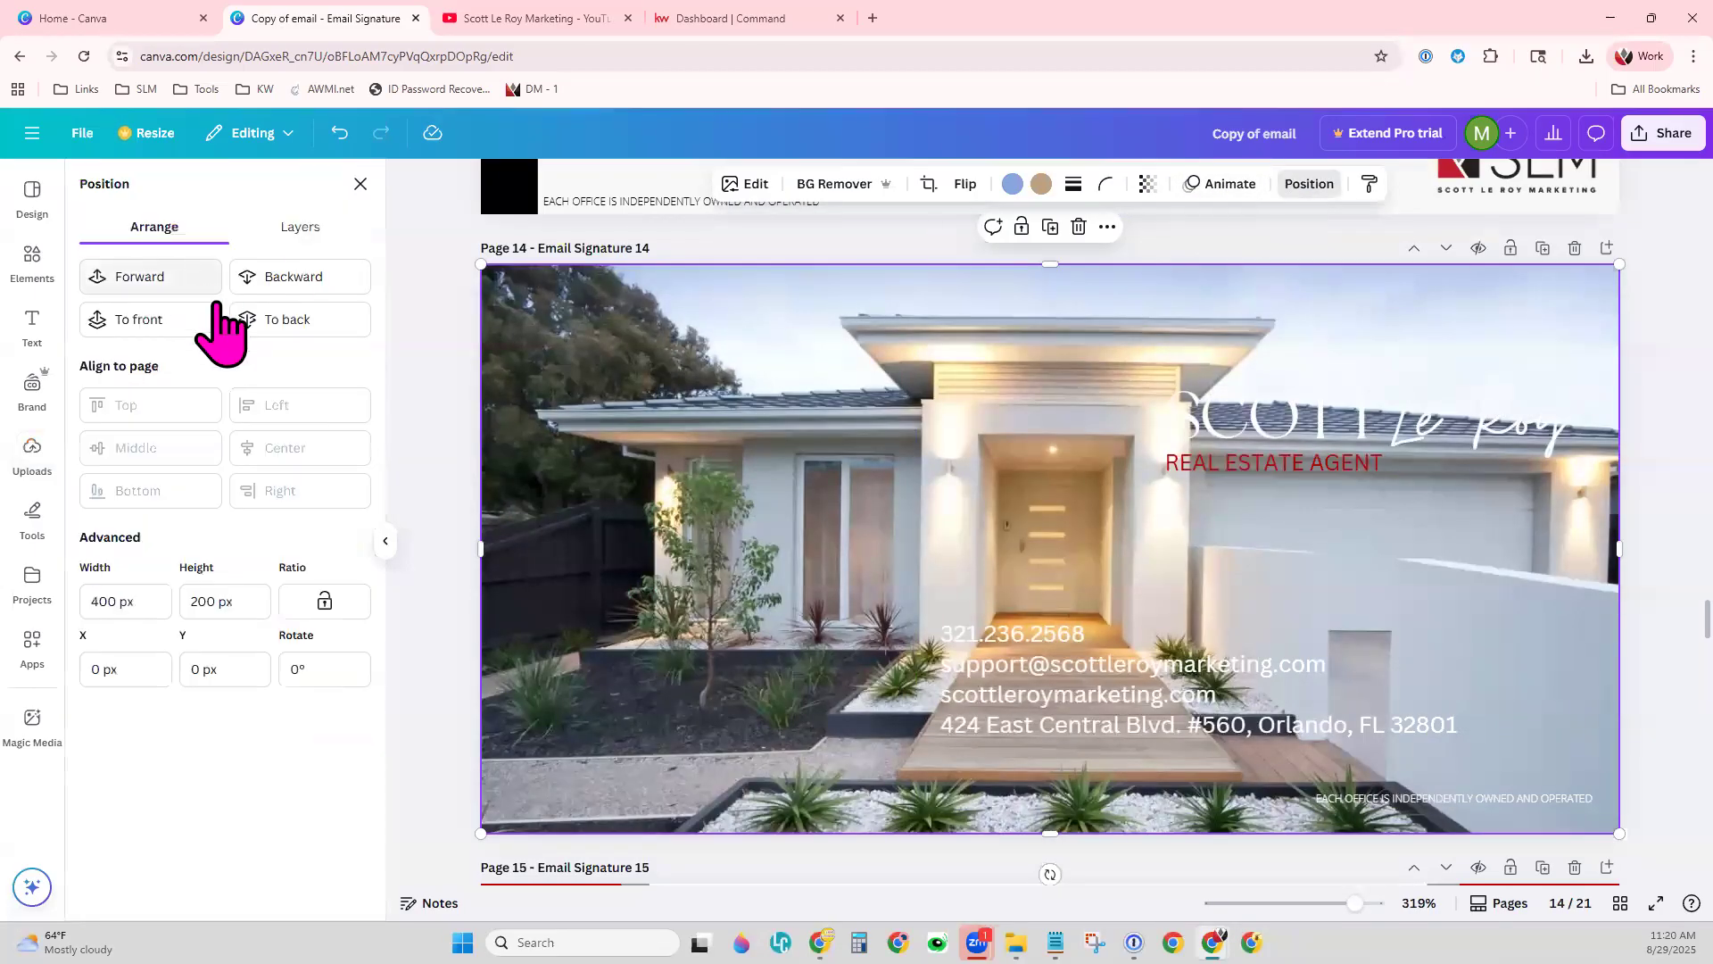
left_click(285, 321)
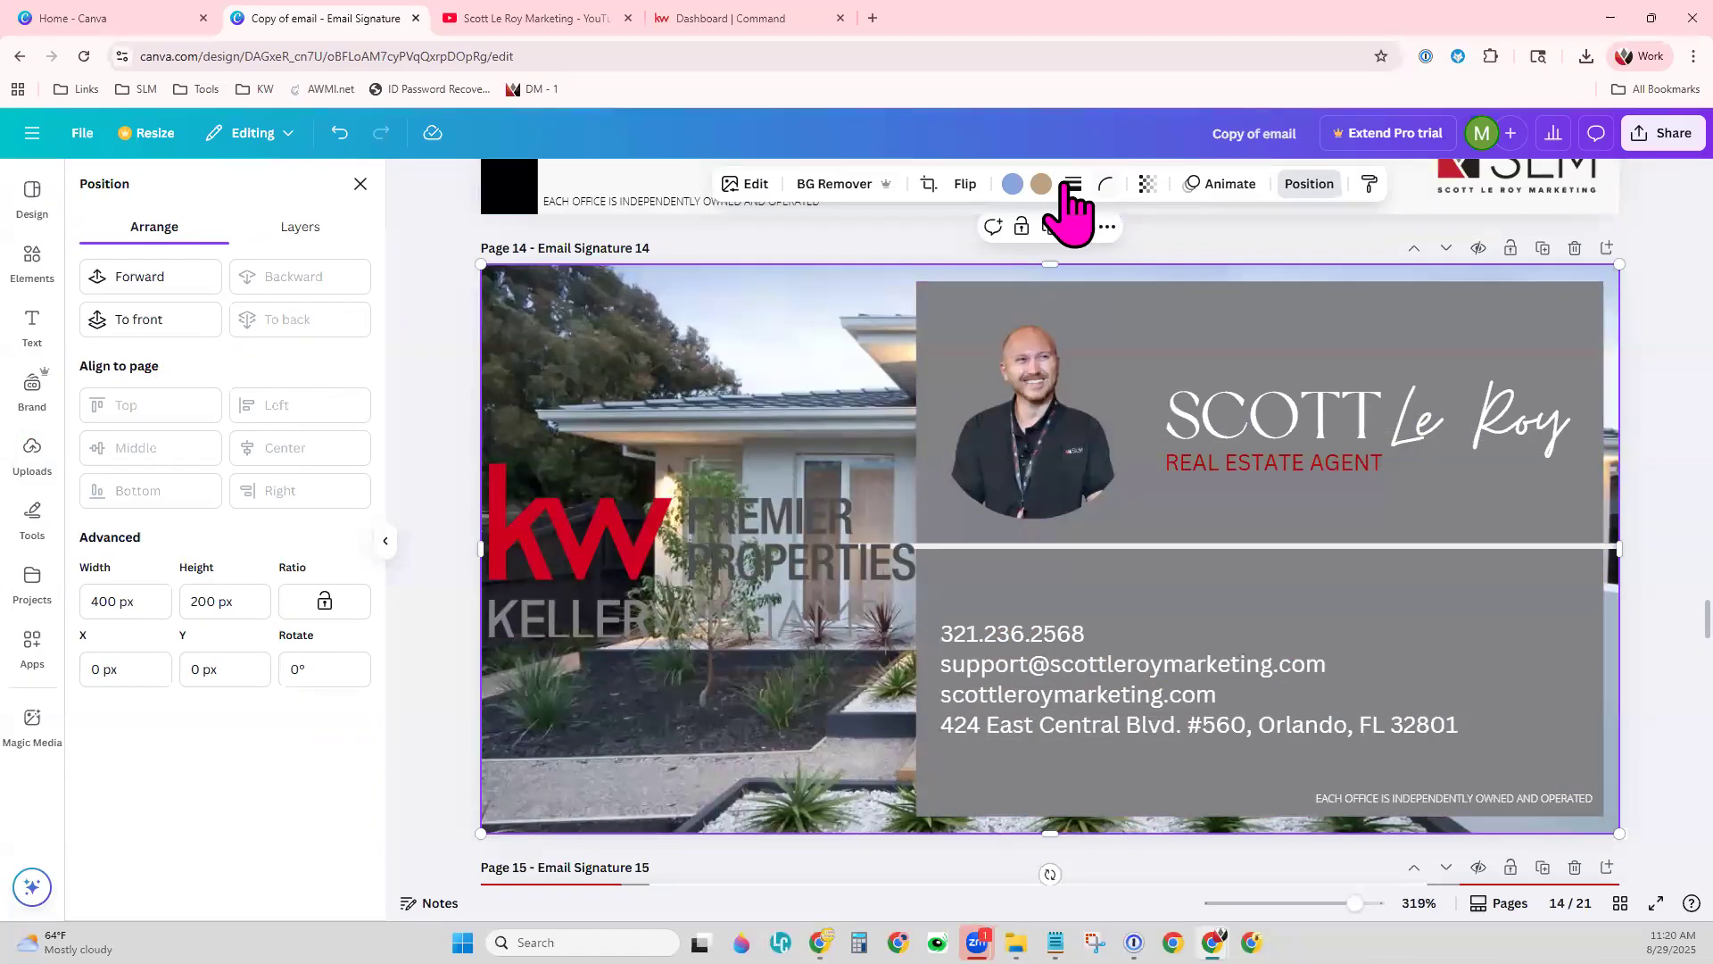
left_click(1148, 184)
left_click_drag(1196, 257, 1093, 259)
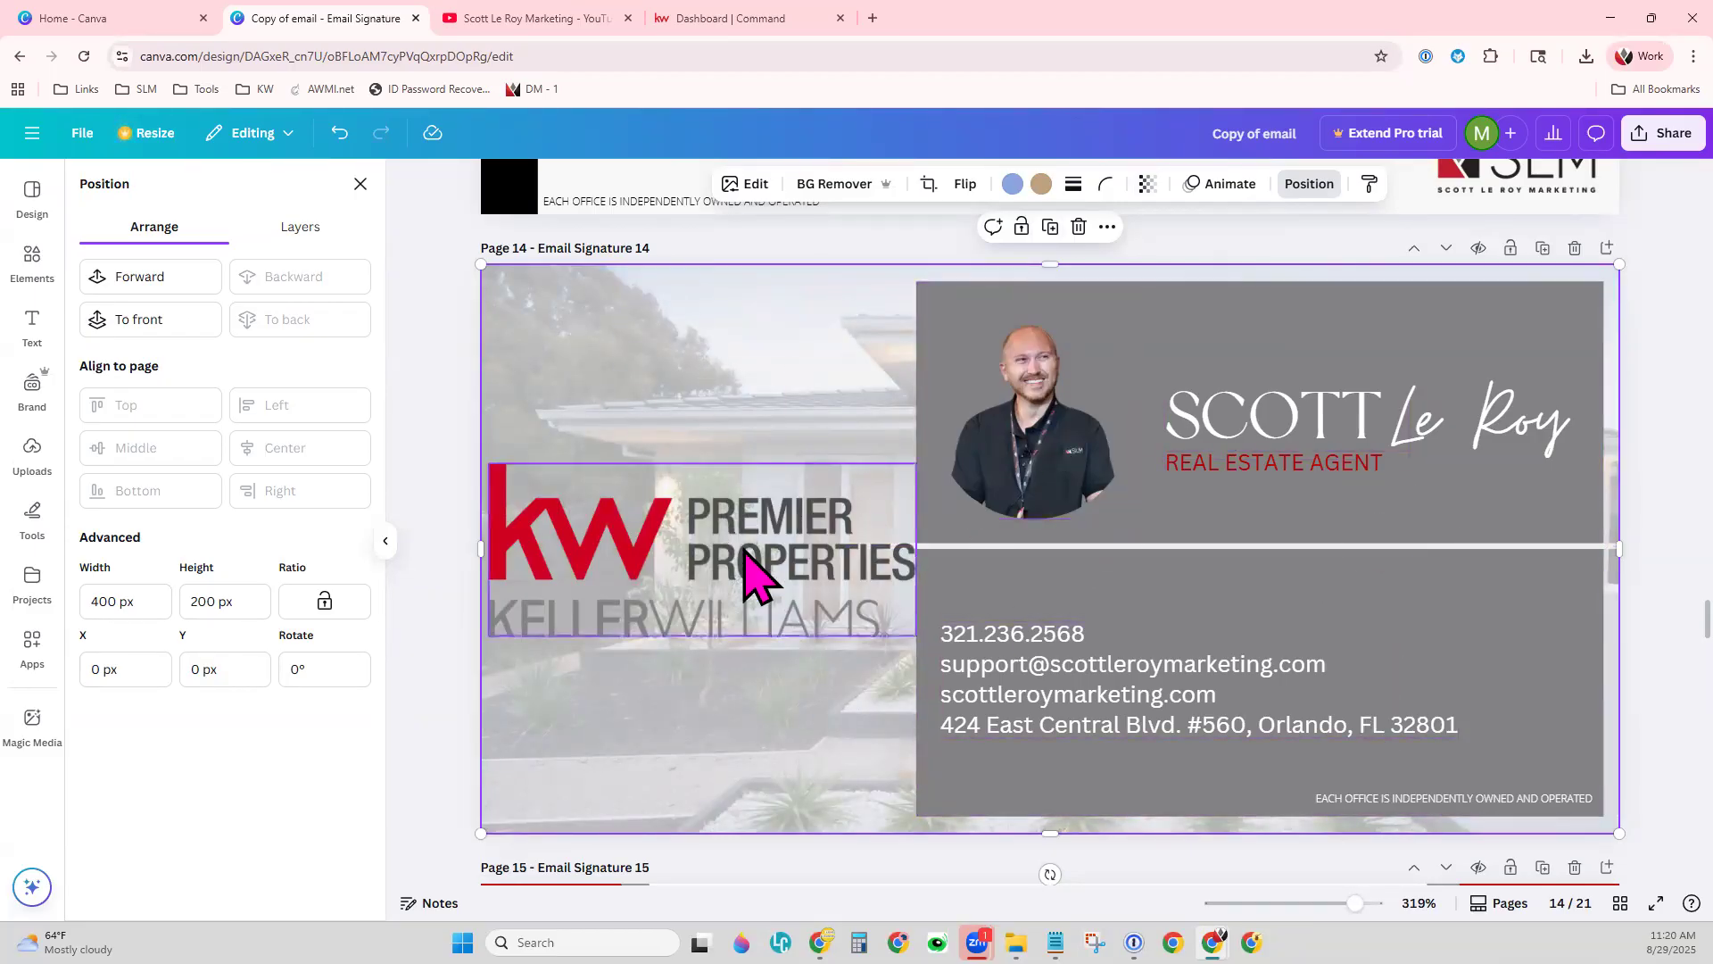
- Download only the current page (page 14) as a PNG, checking the other available file types
left_click(1640, 136)
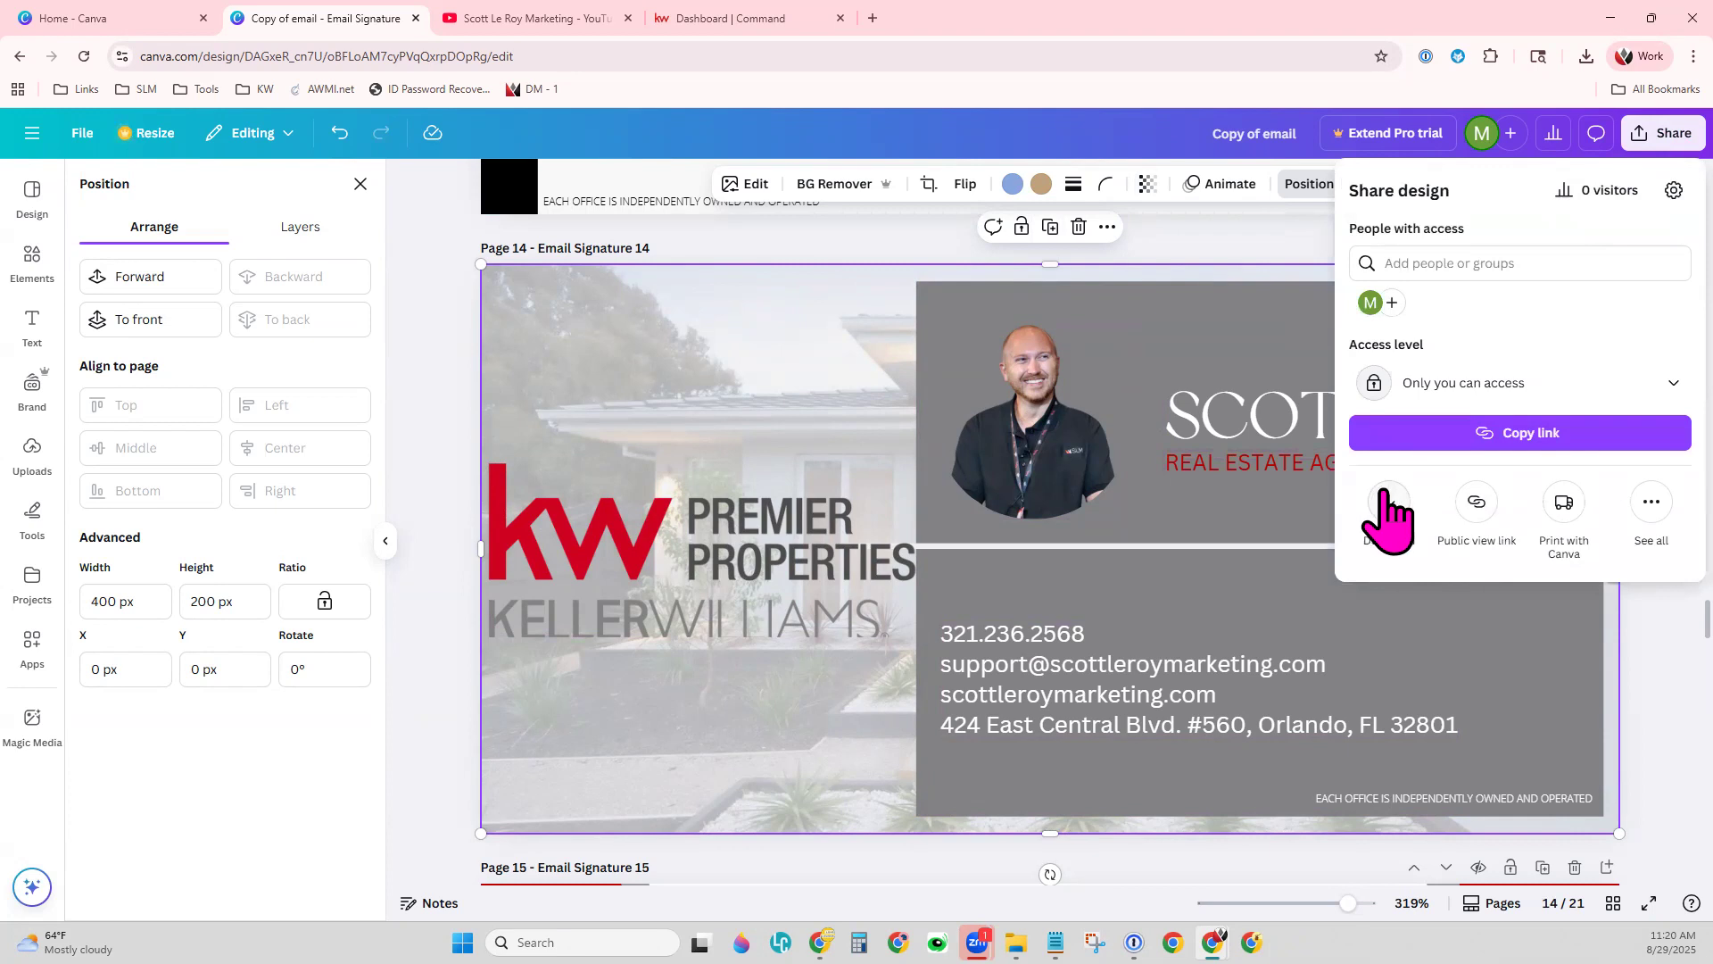
left_click(1389, 502)
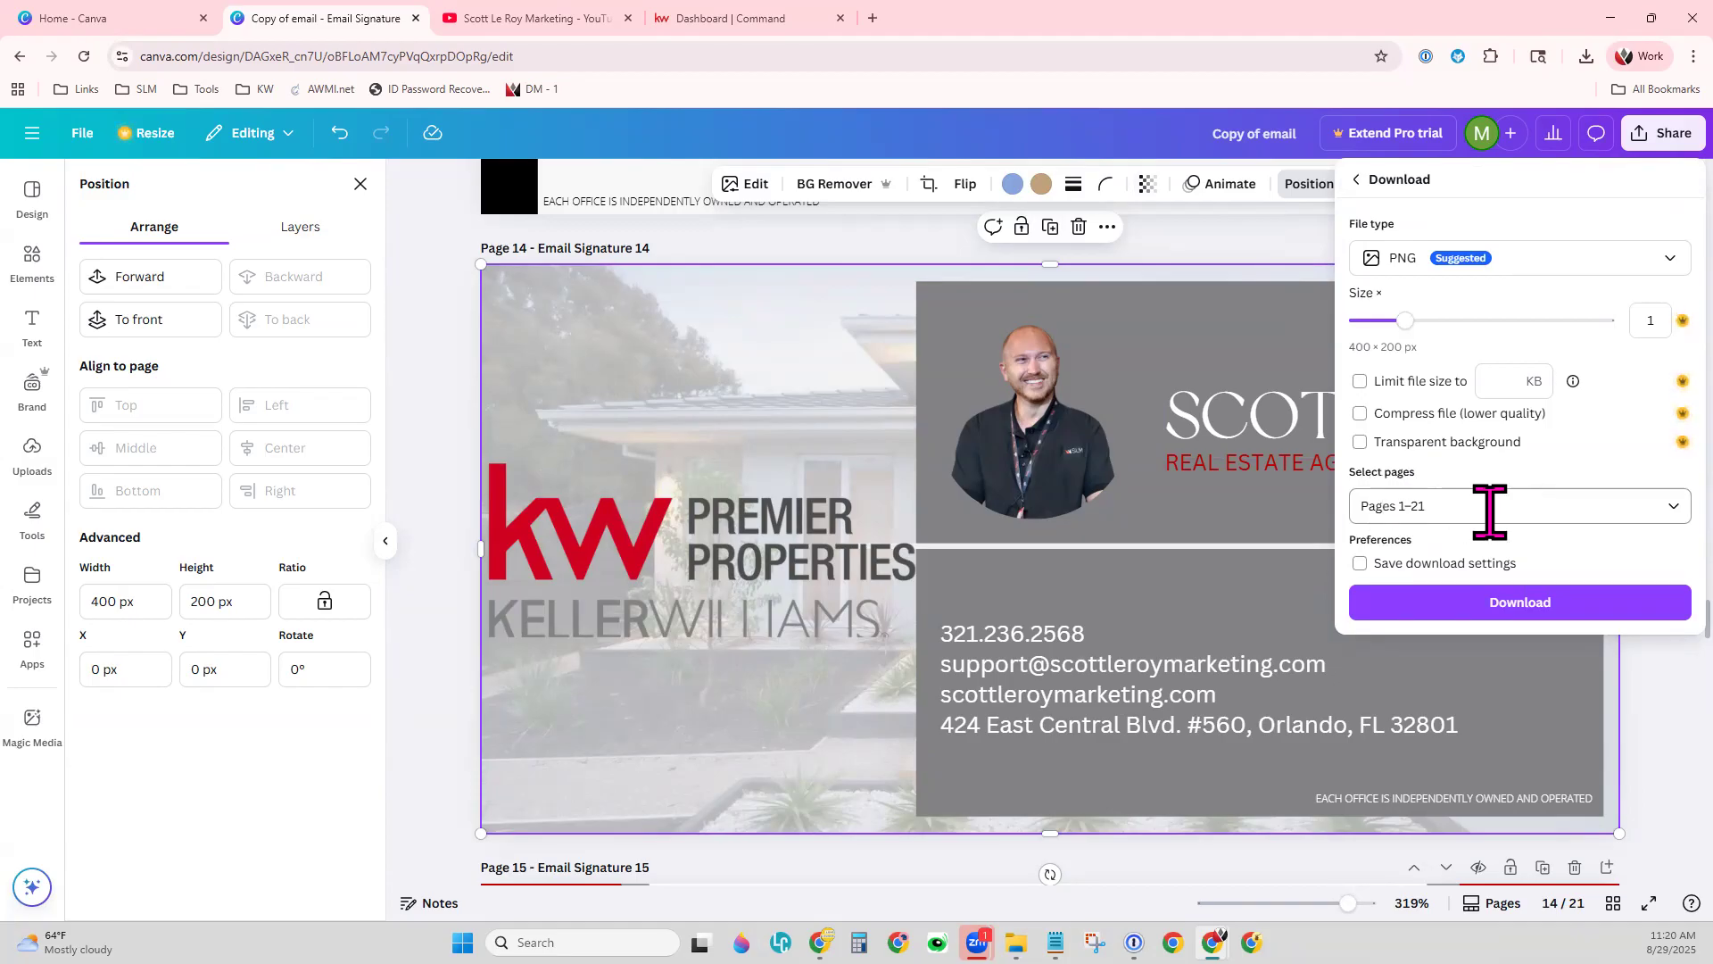
left_click(1415, 508)
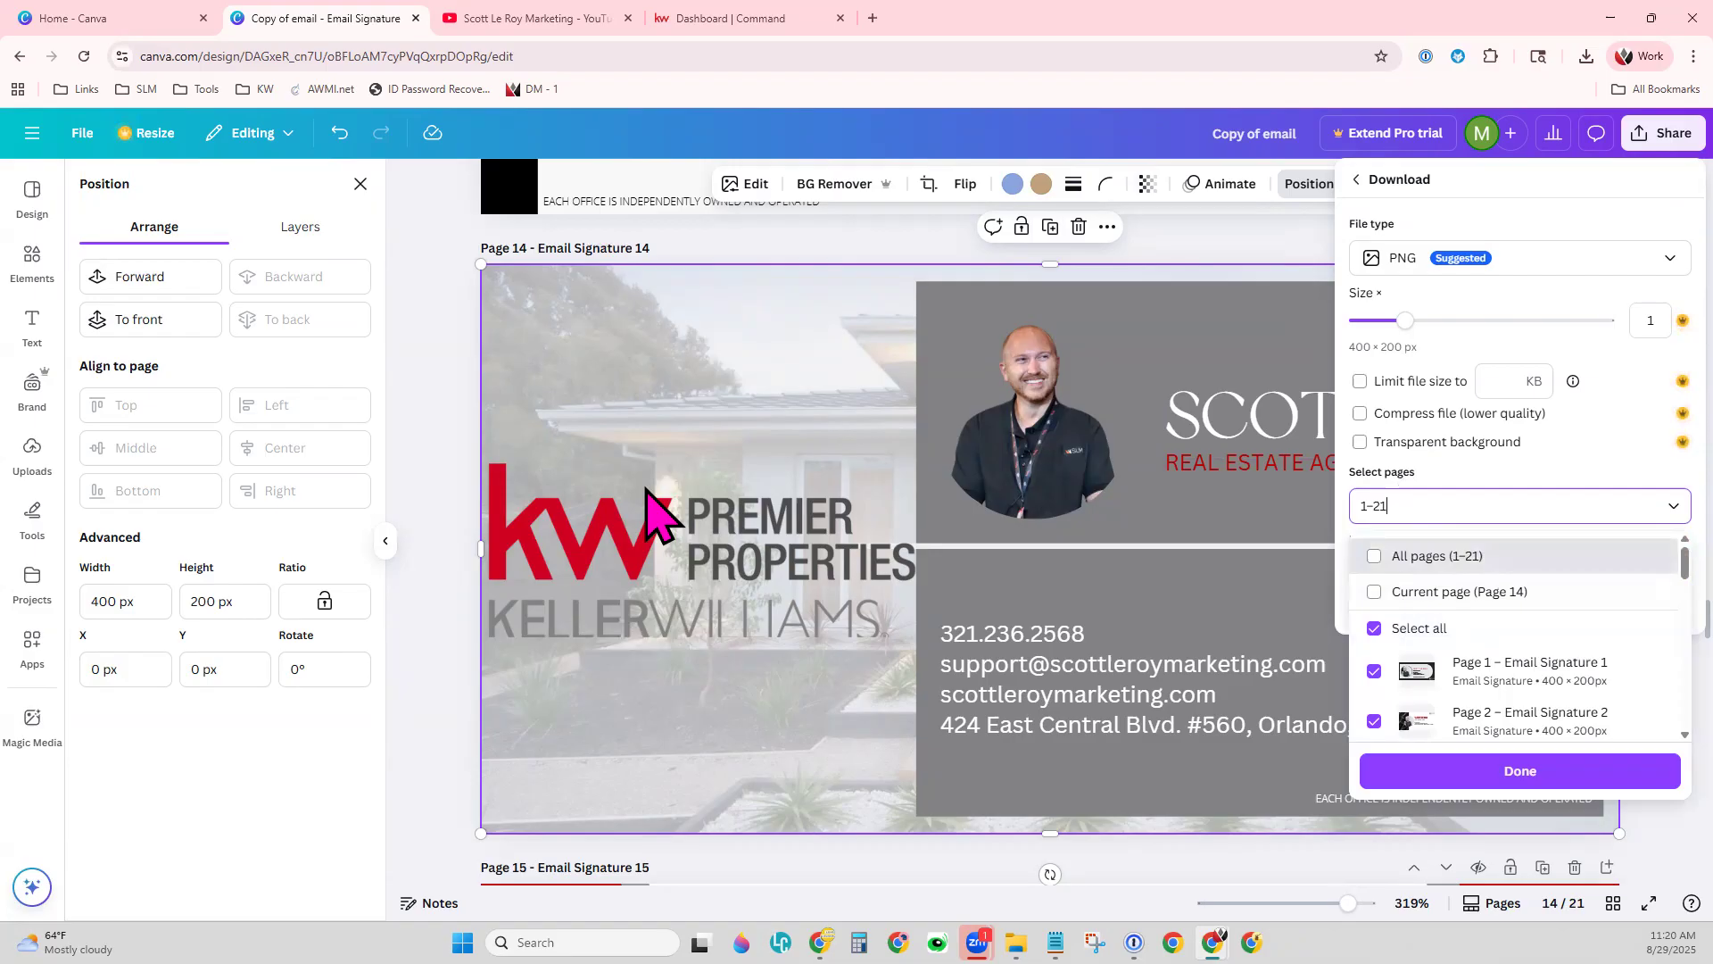
left_click(1381, 594)
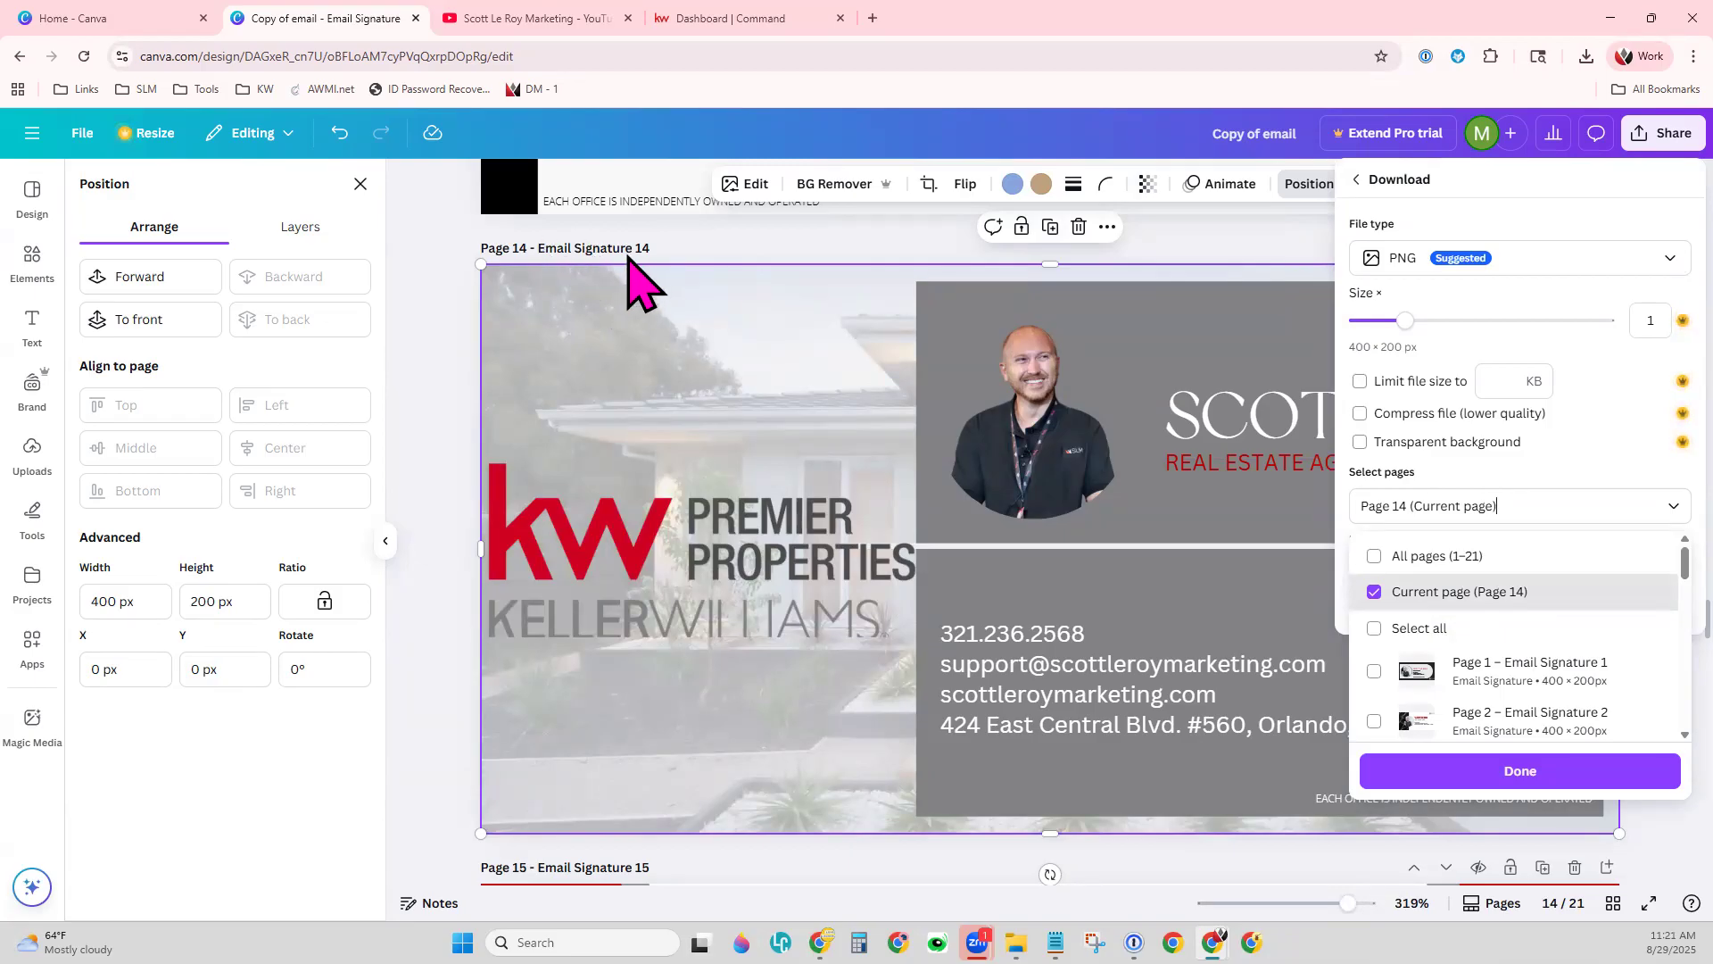
scroll(1521, 723, "down", 1)
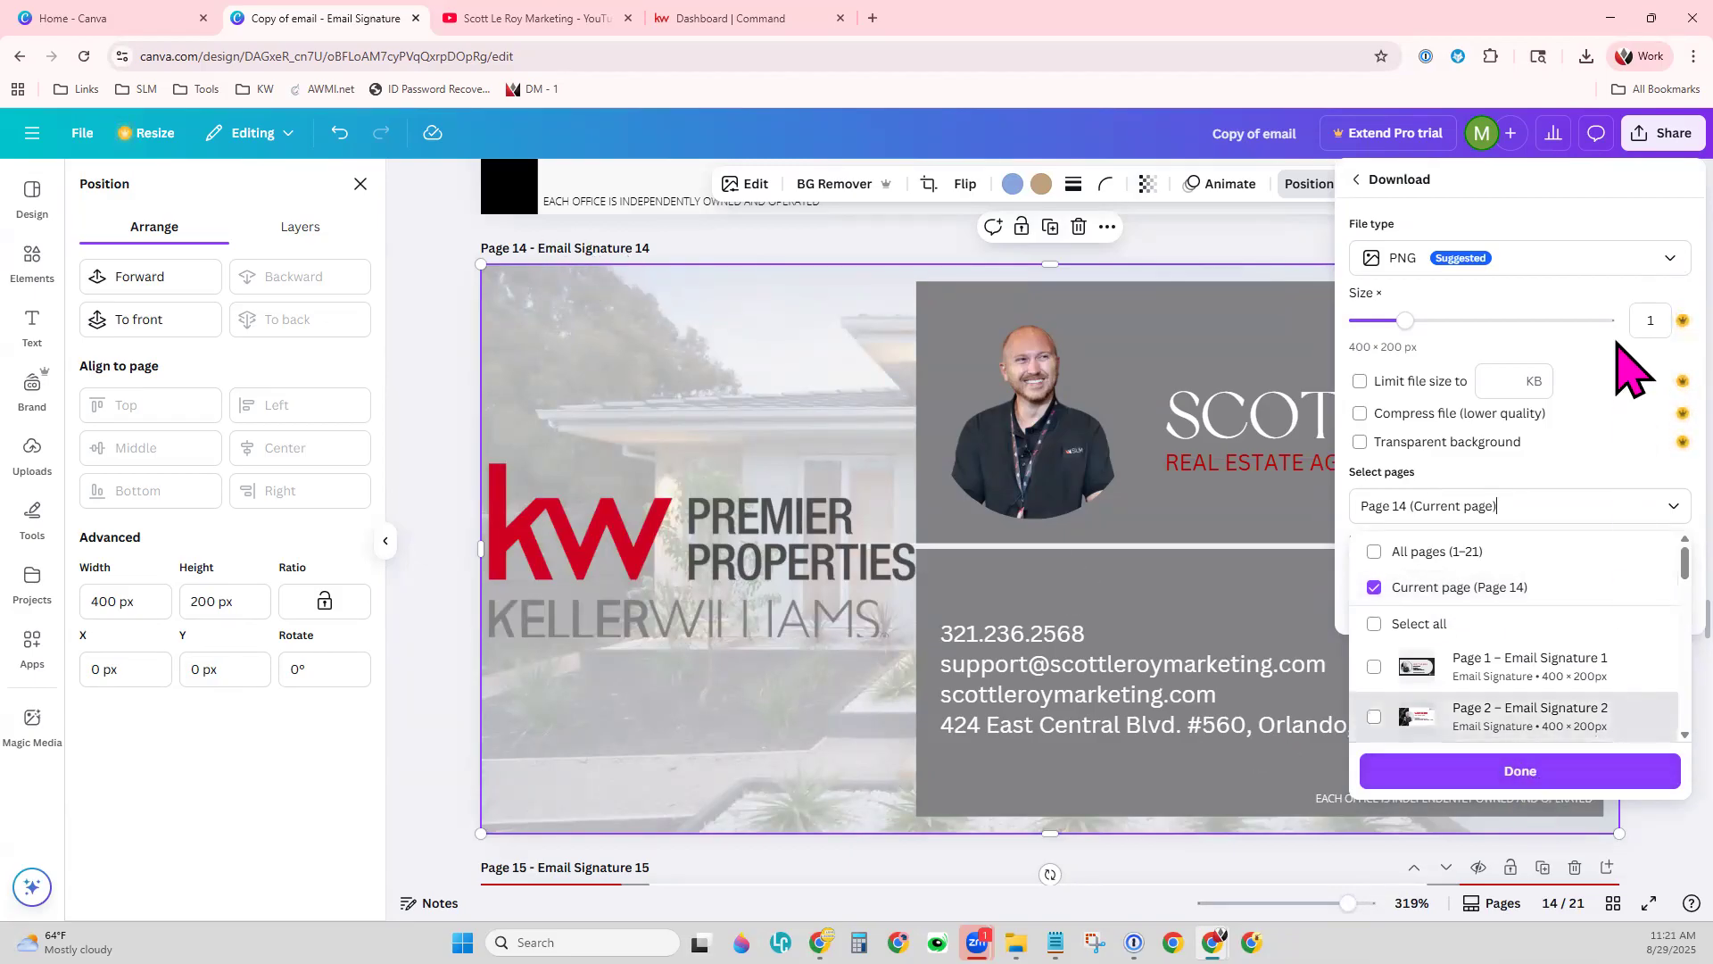
left_click(1519, 261)
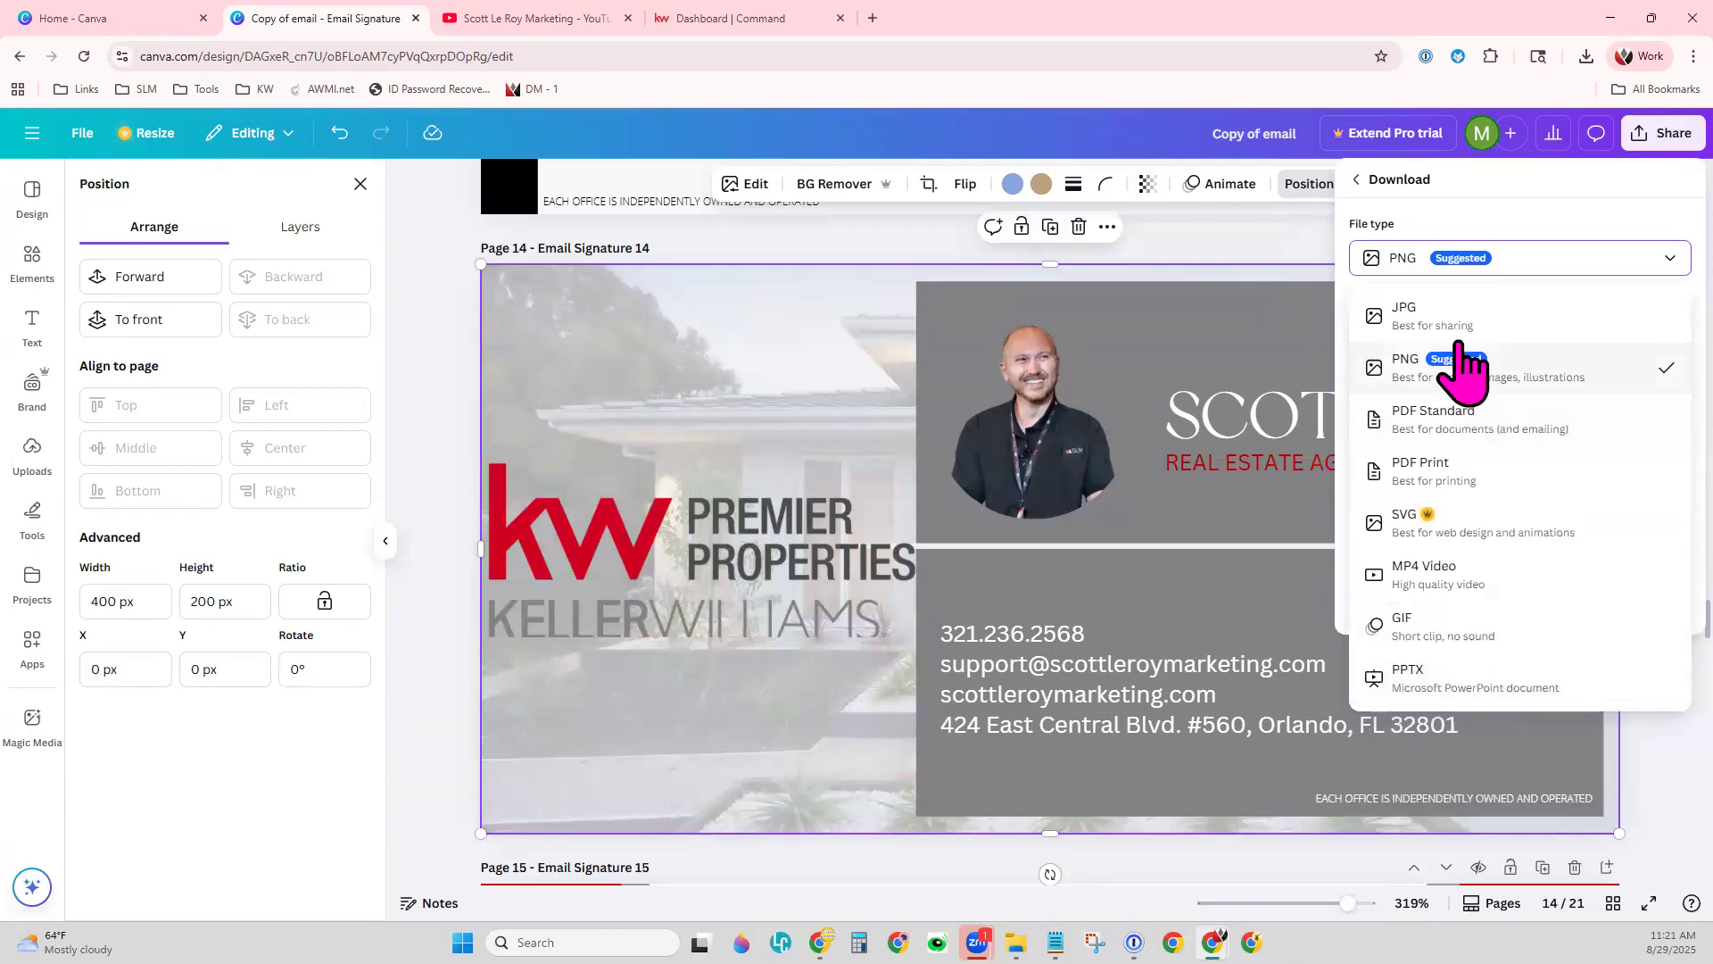
left_click(1530, 258)
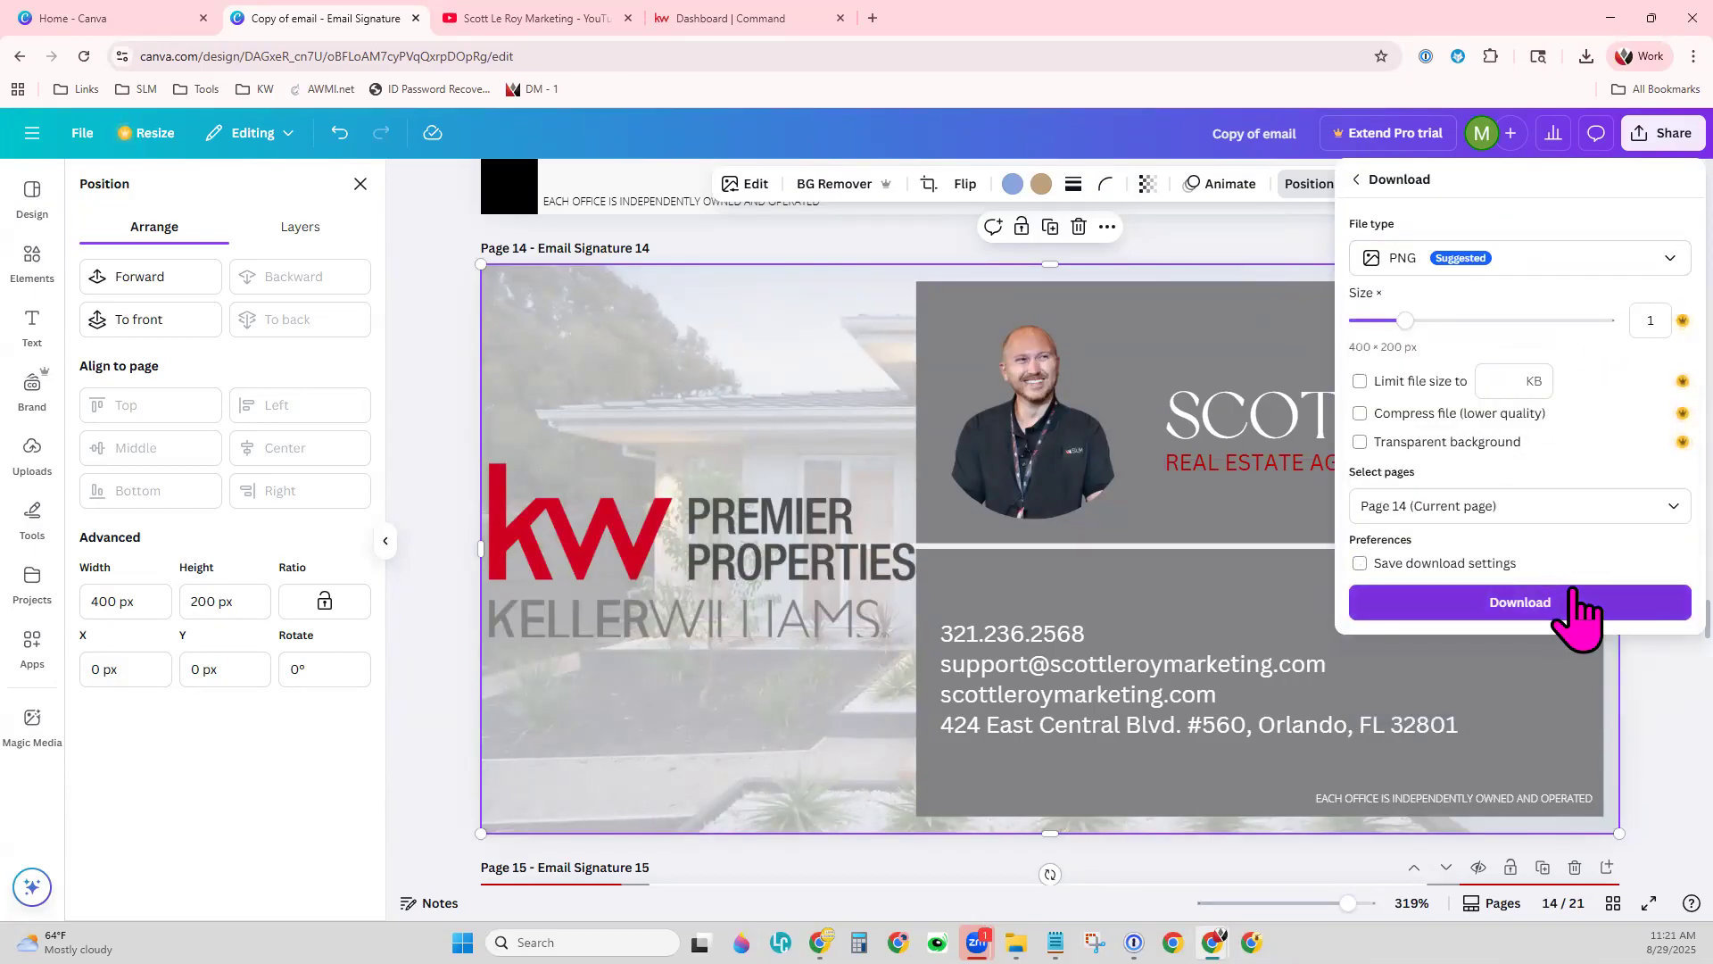
left_click(1528, 607)
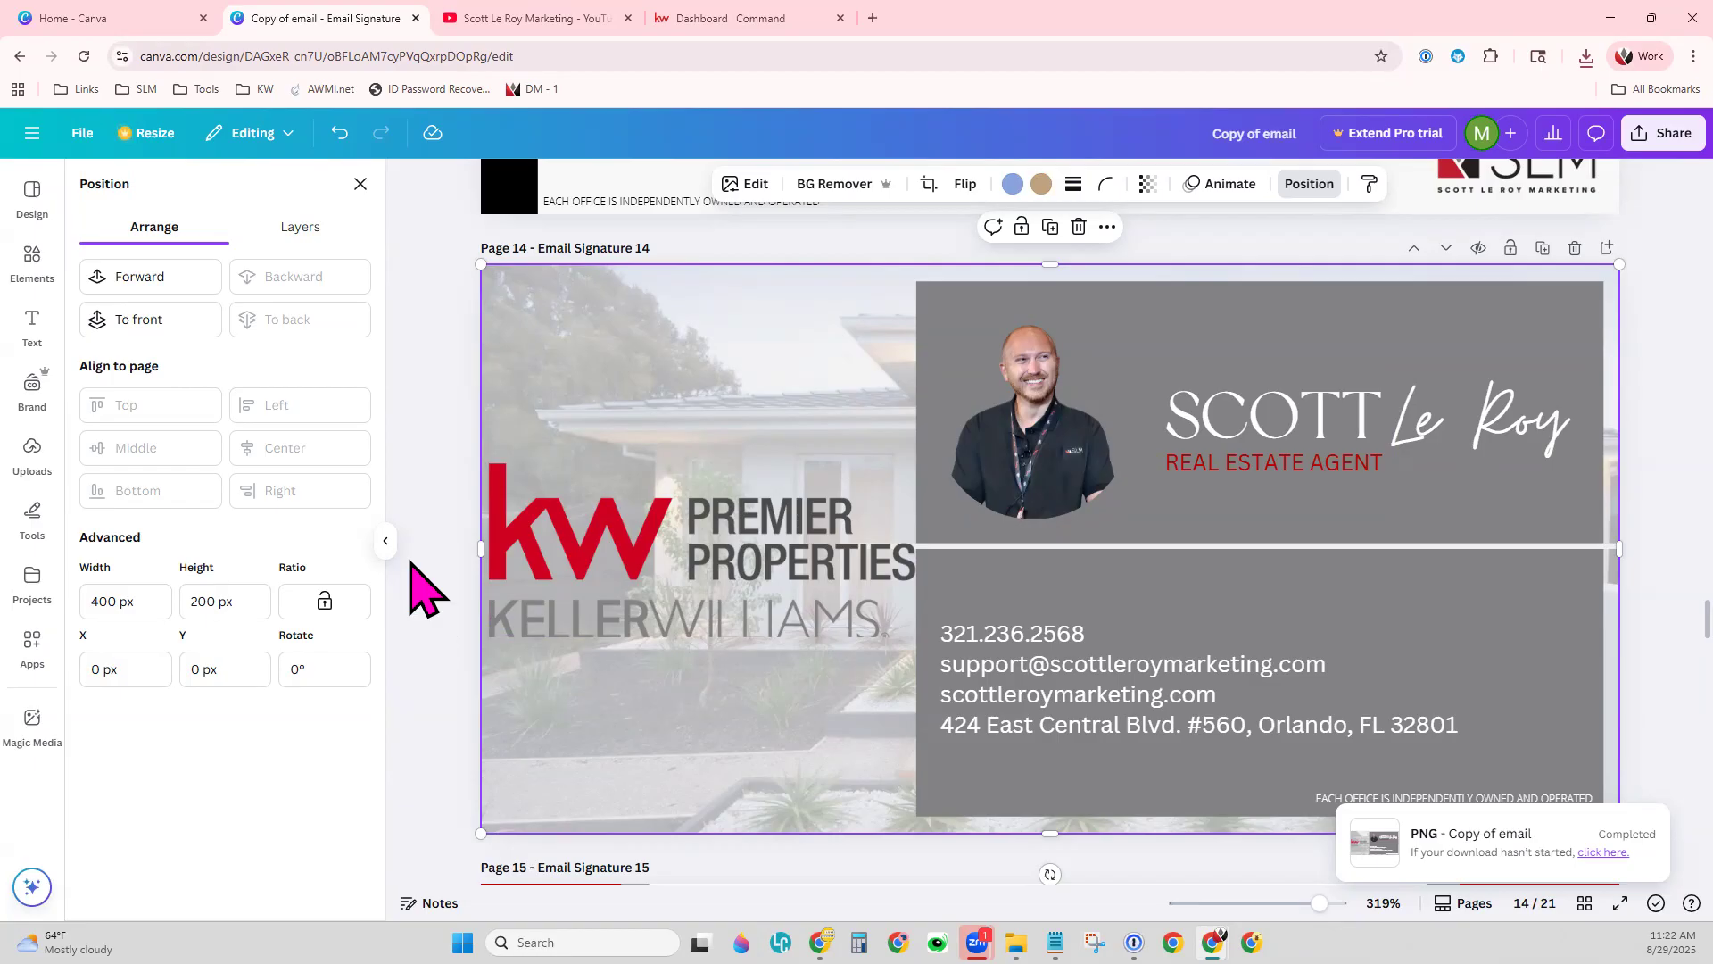
- Switch to the Scott Le Roy Marketing YouTube channel and activate the search within its videos
left_click(500, 18)
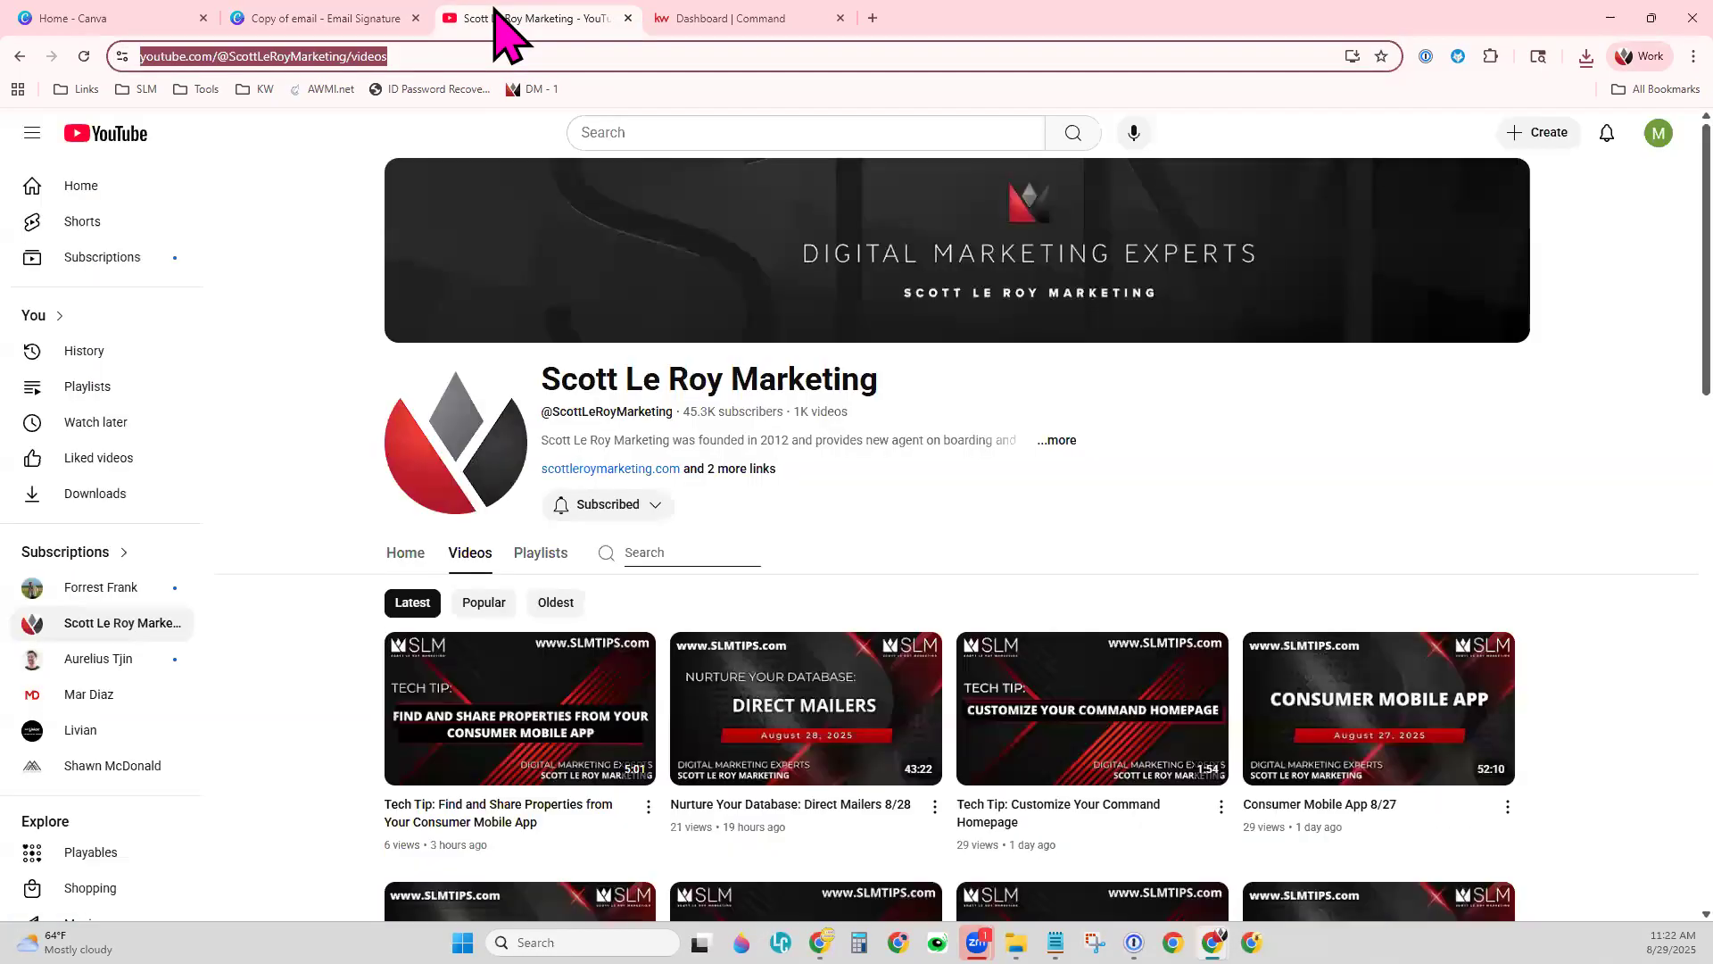
left_click(721, 551)
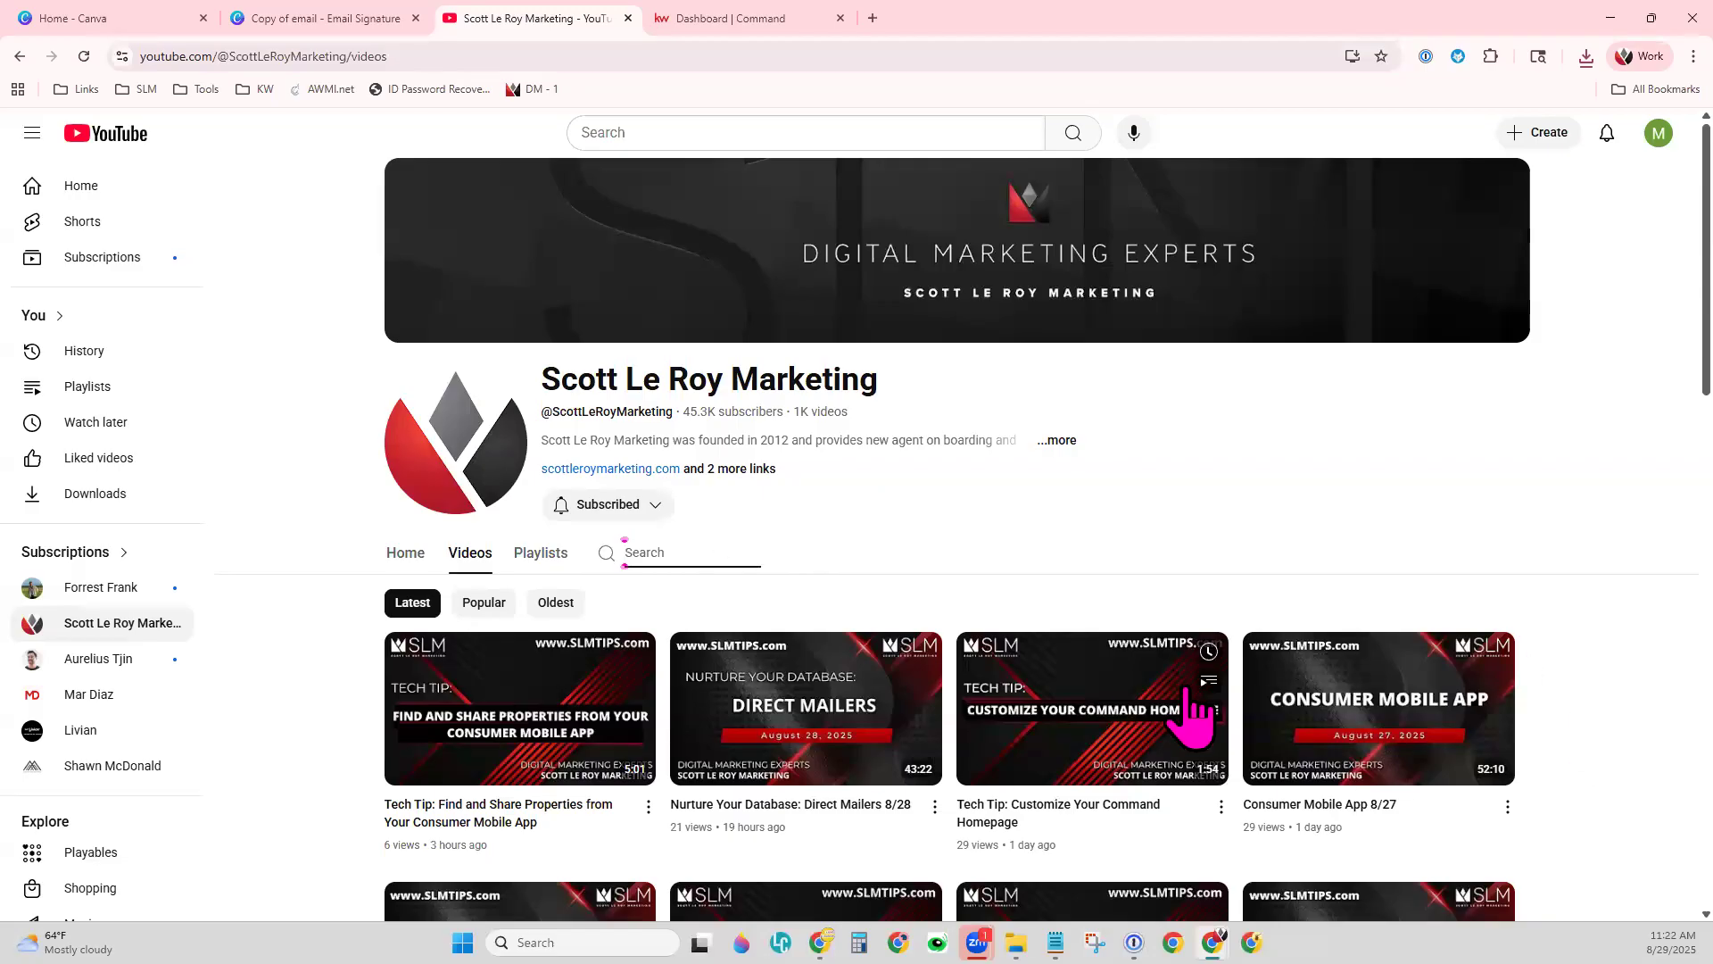
- Return to the email signature design in Canva and leave it for the Canva home page
left_click(323, 19)
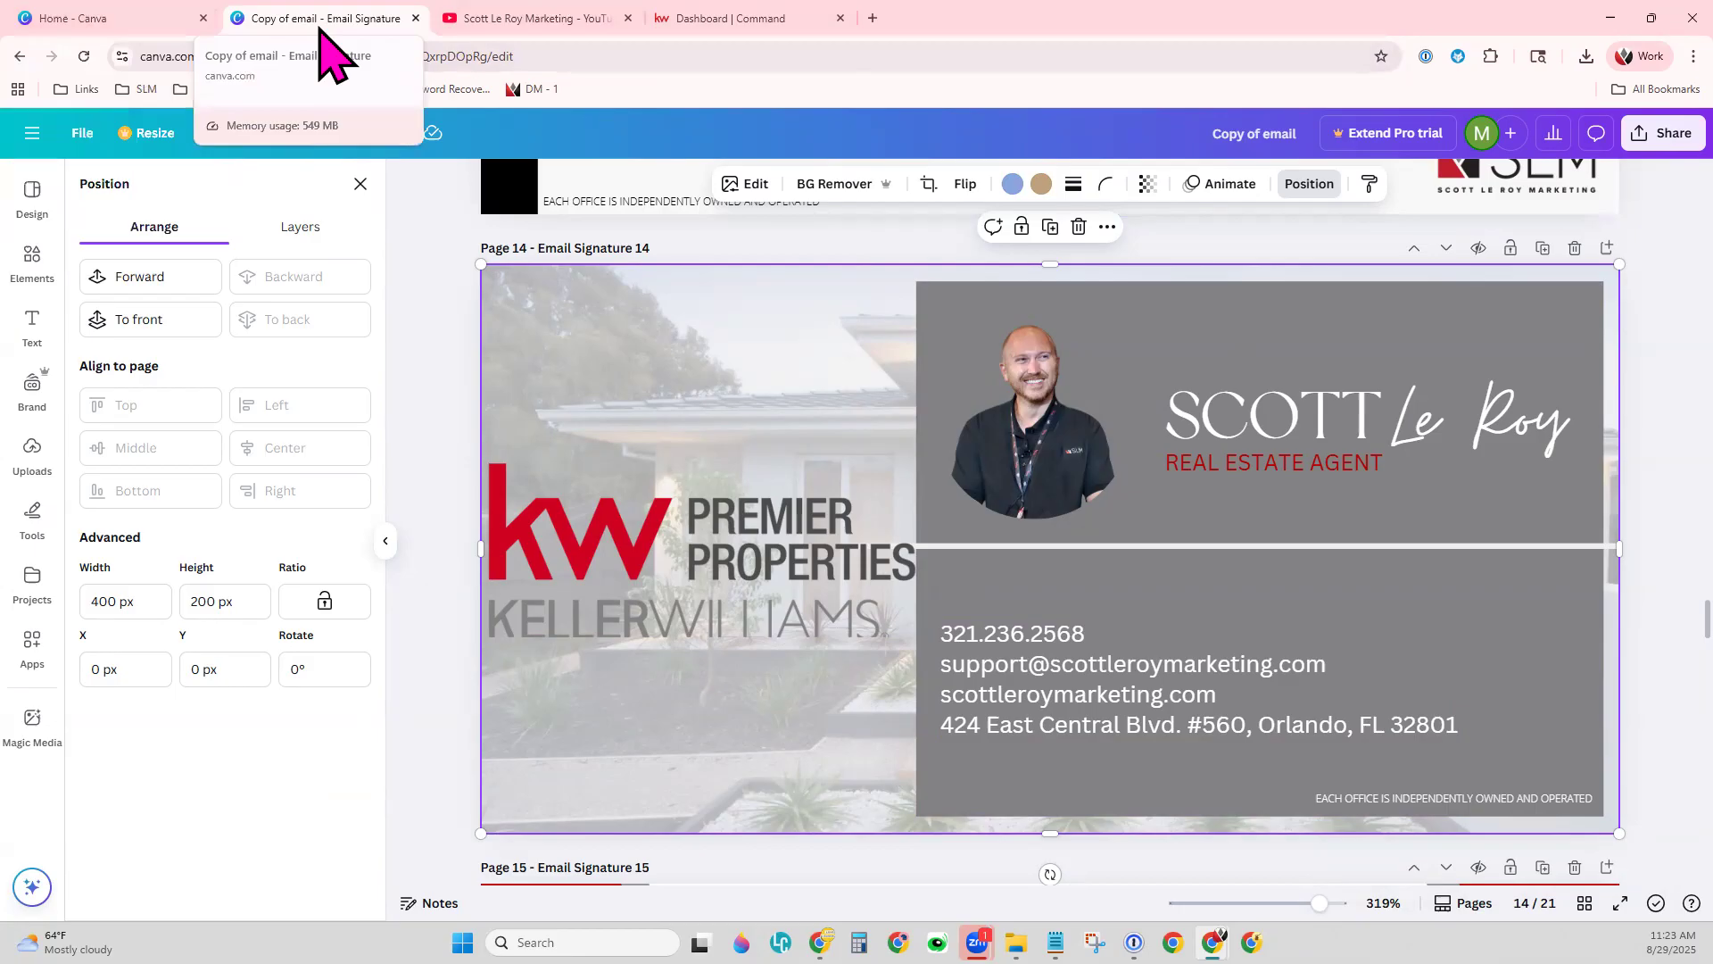
left_click(32, 132)
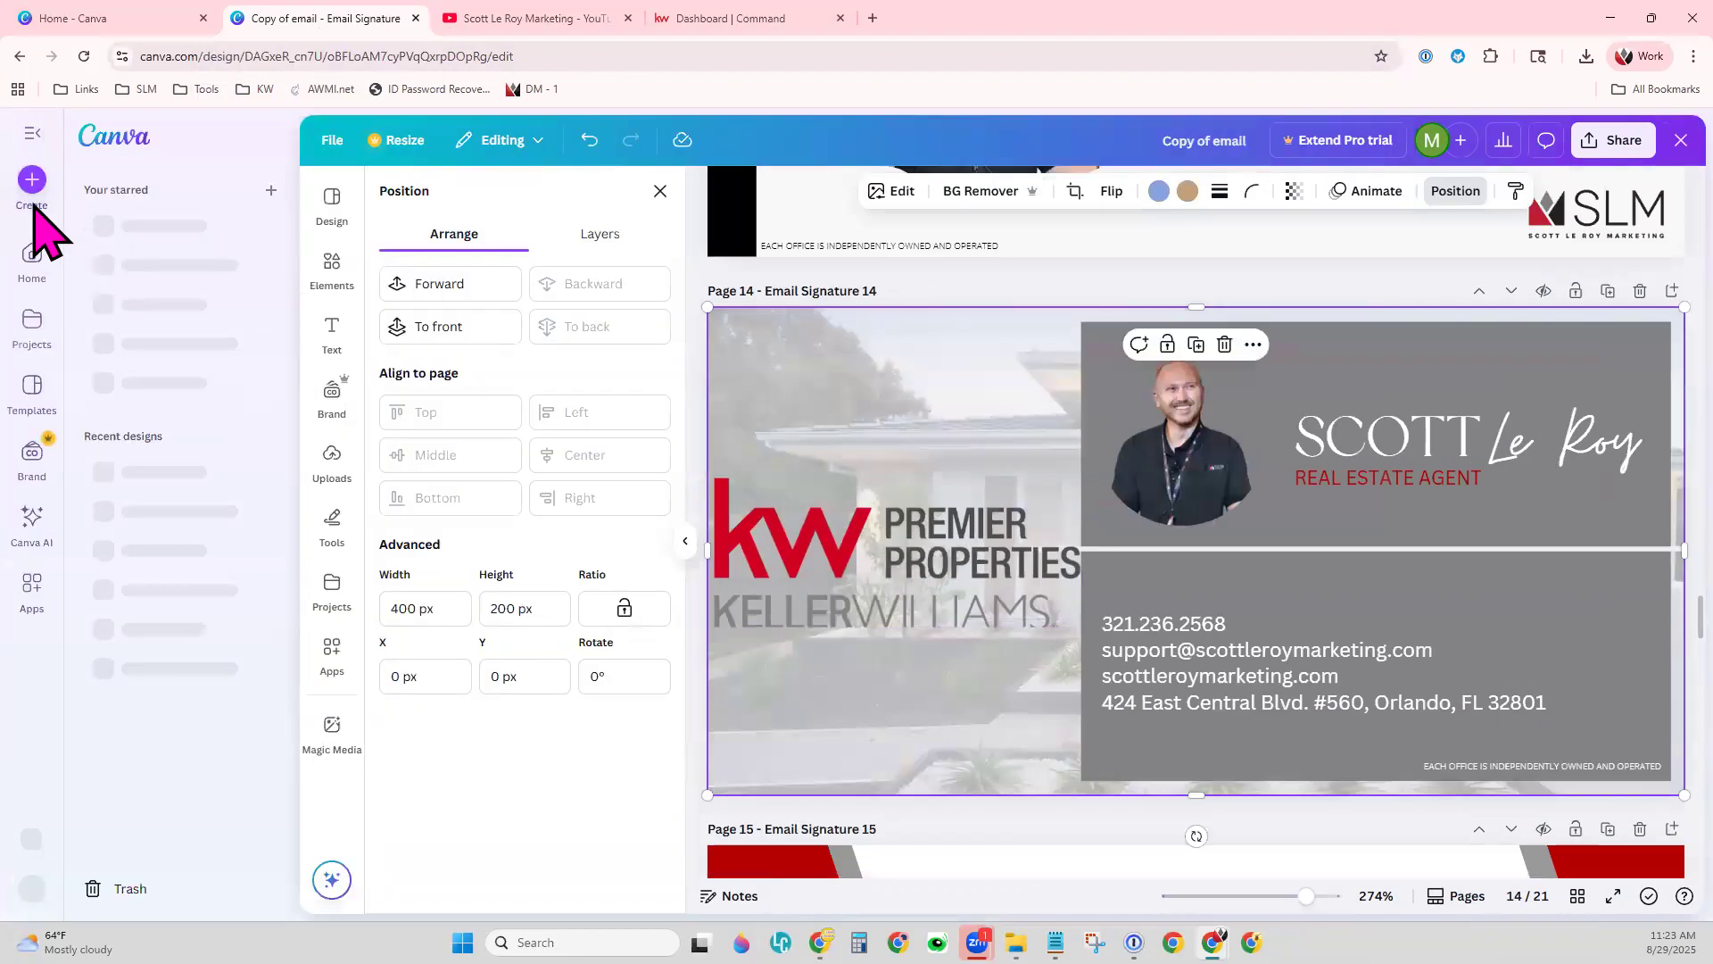
left_click(31, 256)
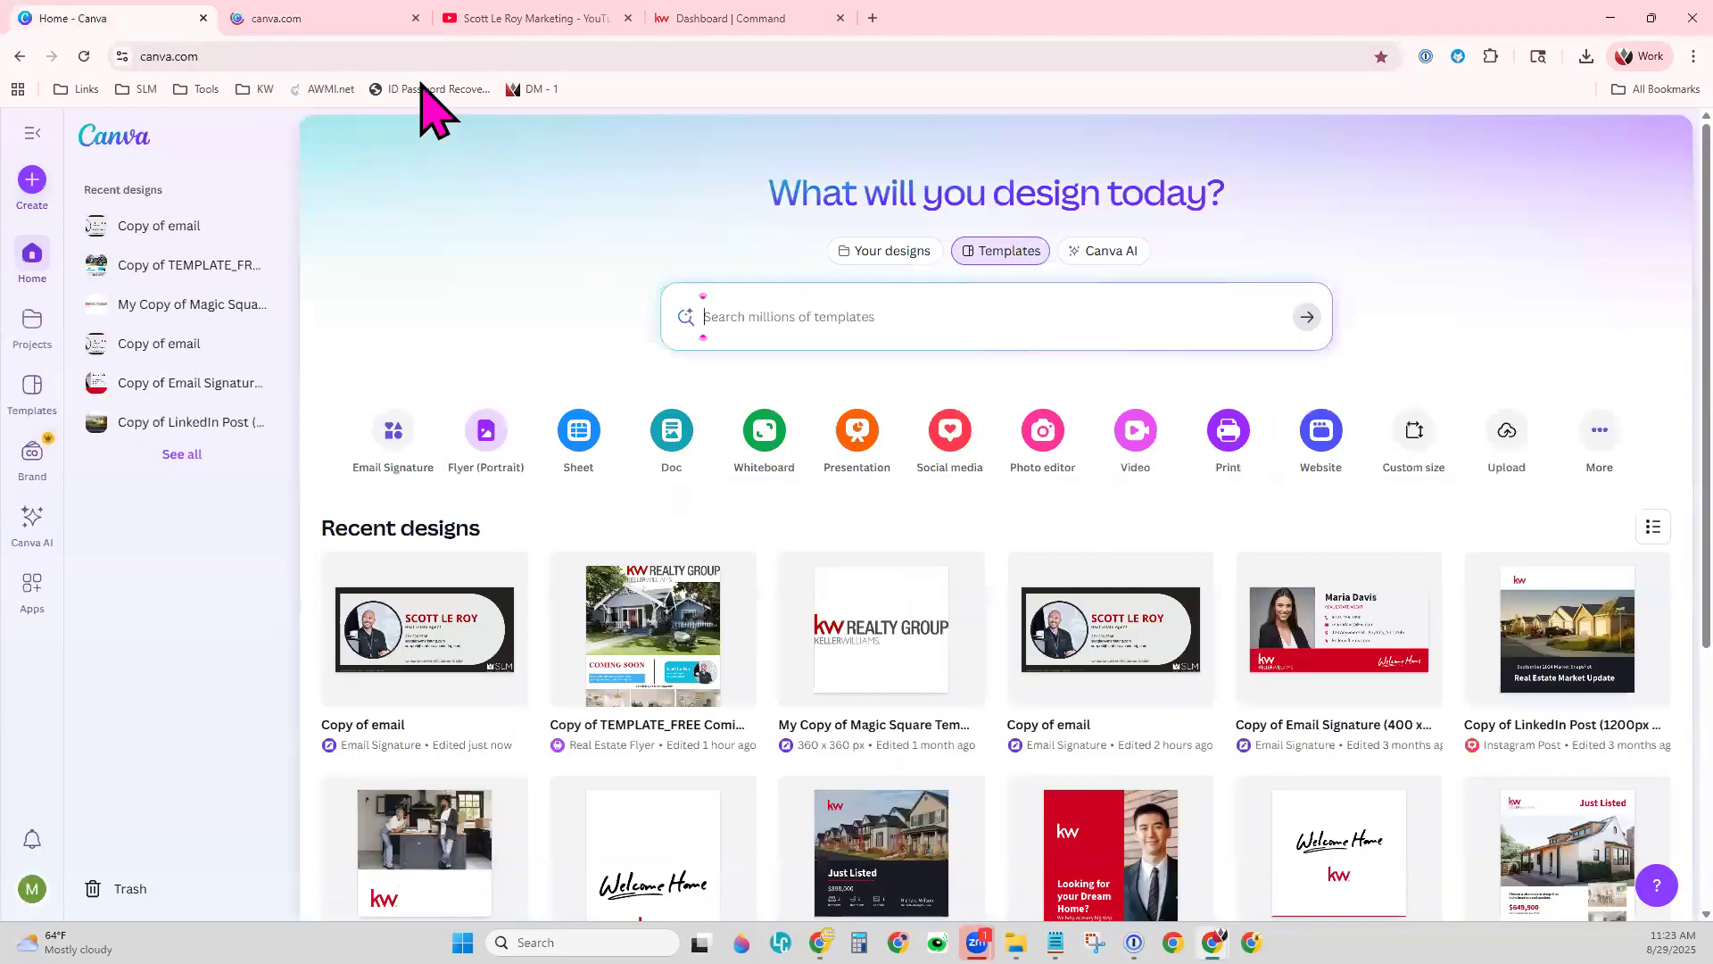
- Open the Support page at scottleroymarketing.com/kw-resources/support/ in the browser tab showing Canva's home page
left_click(398, 59)
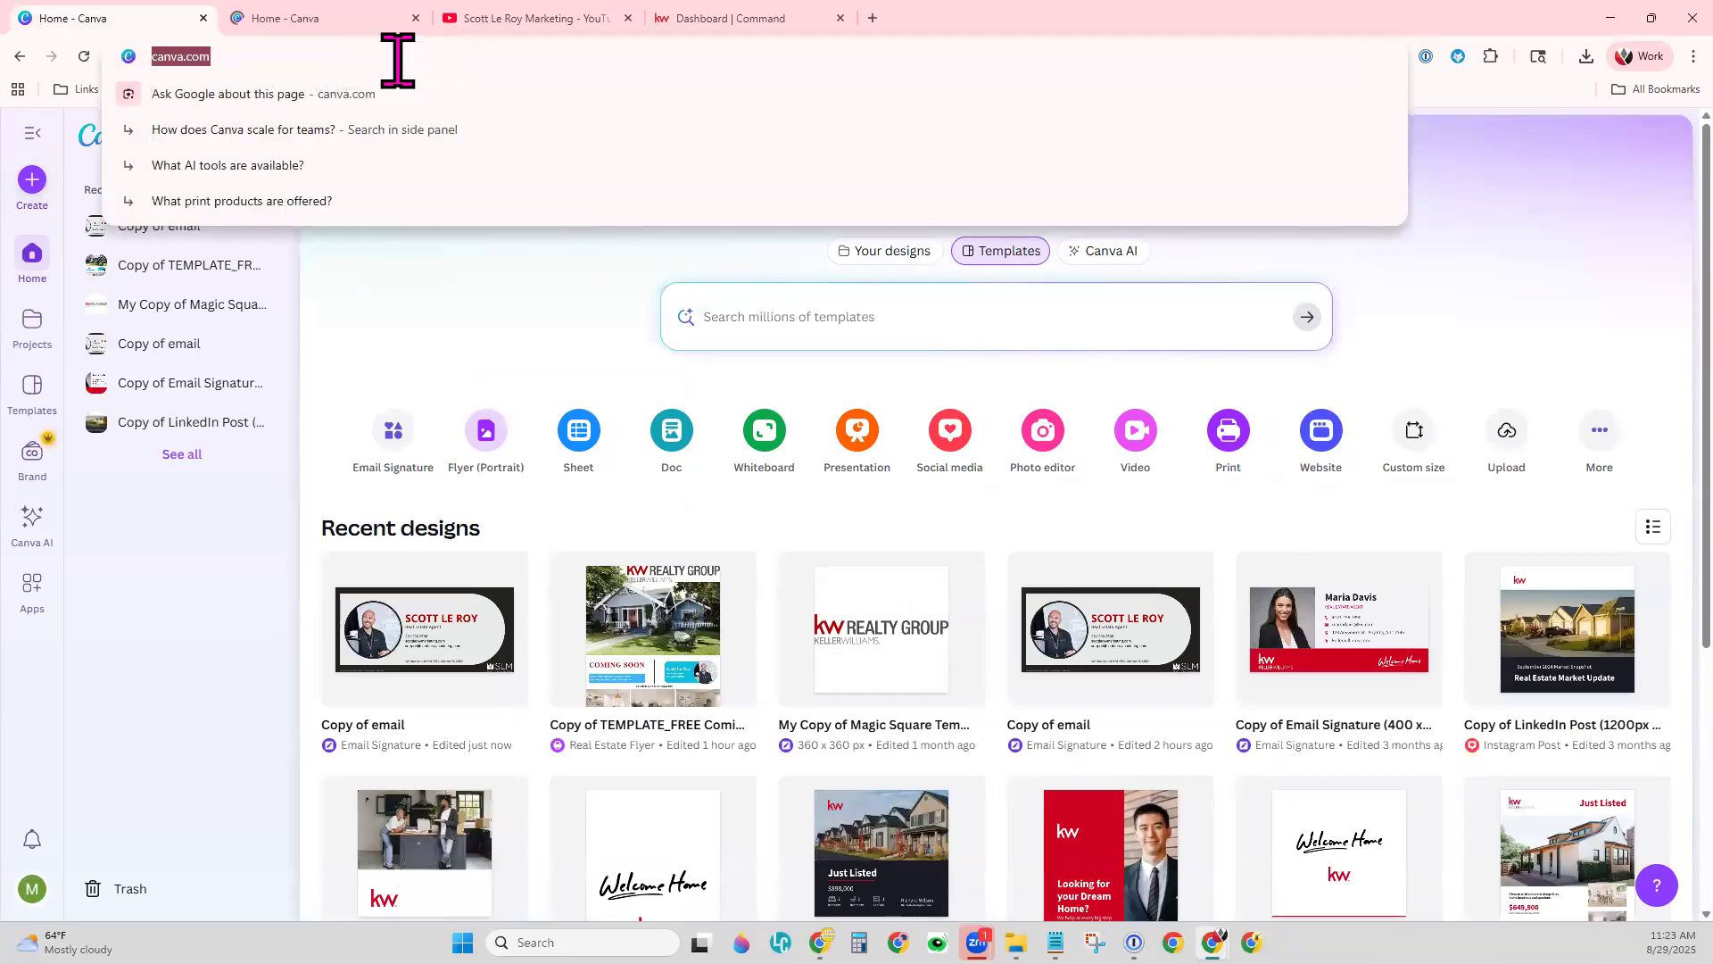
type("scottlero")
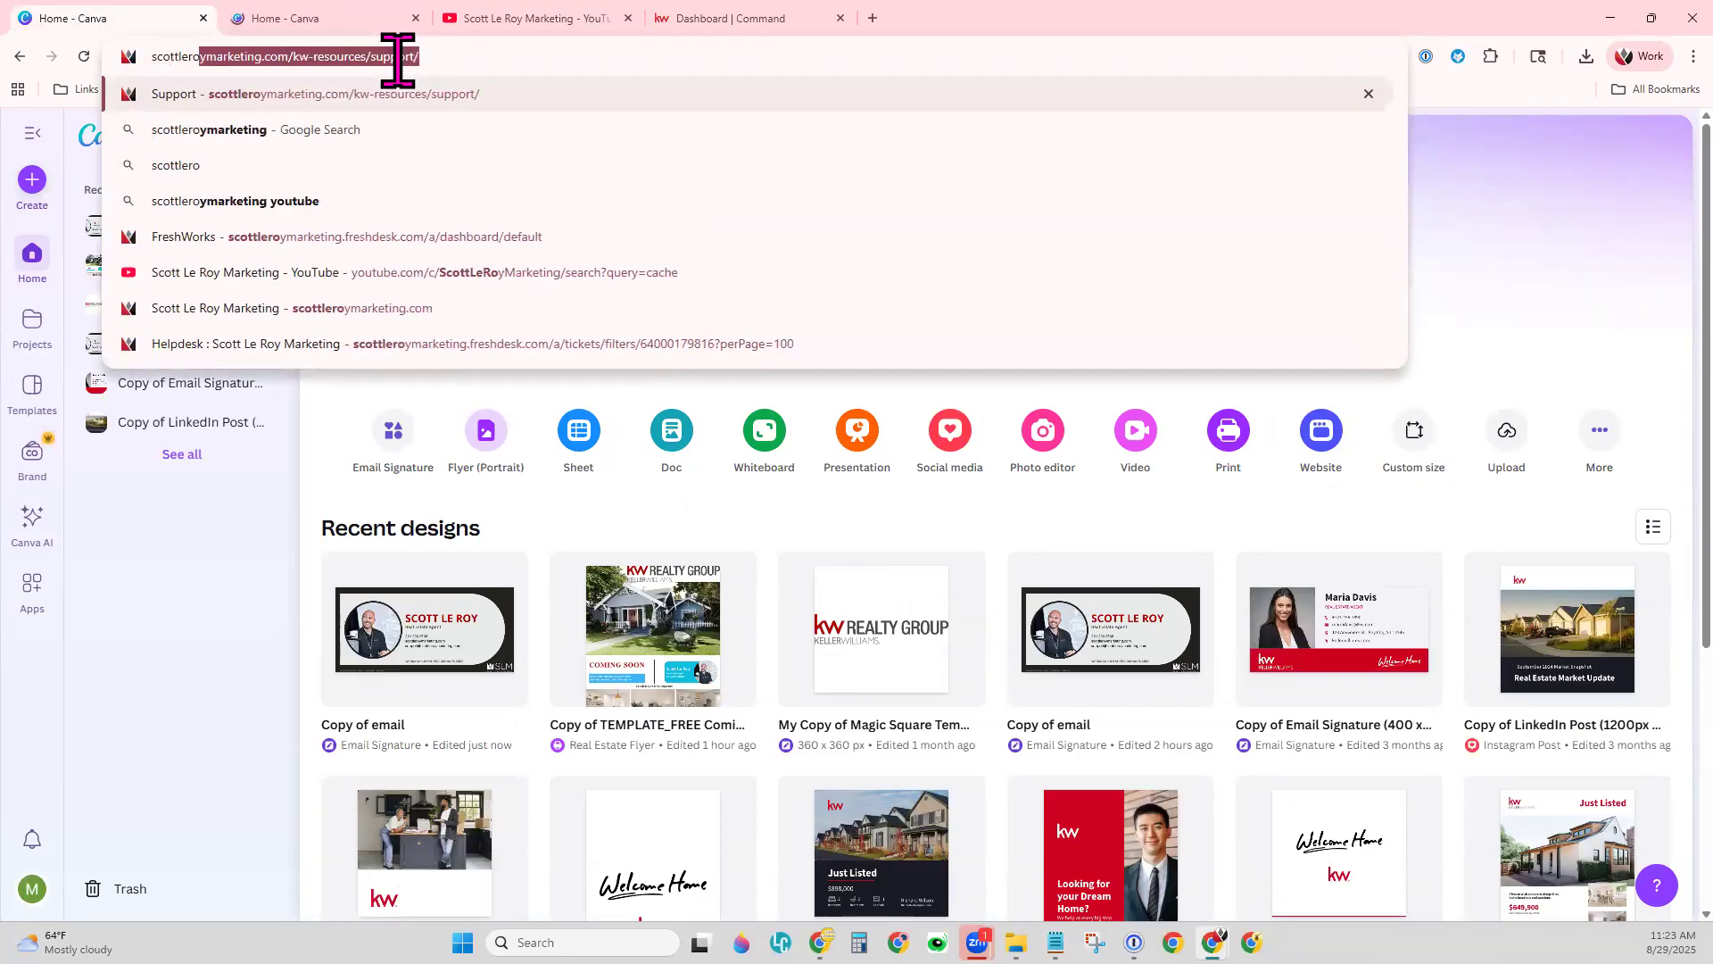
key("Return")
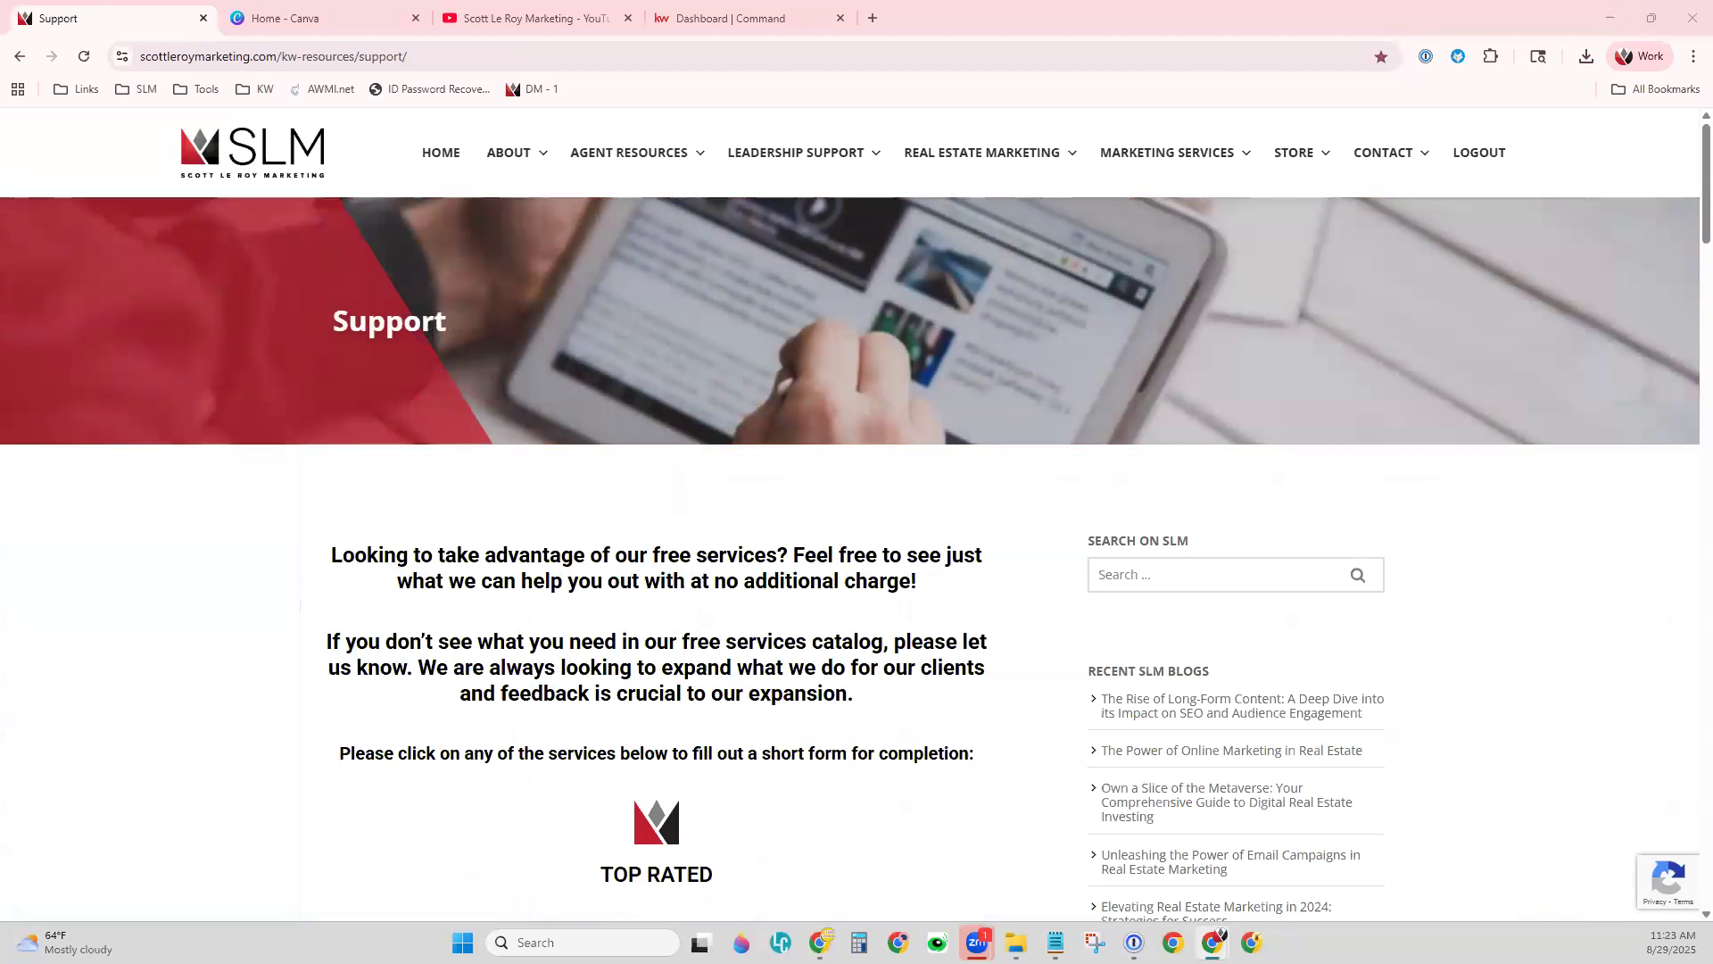
- Open the Templates page listed under the website's Agent Resources, Marketing Support
mouse_move(705, 178)
mouse_move(669, 403)
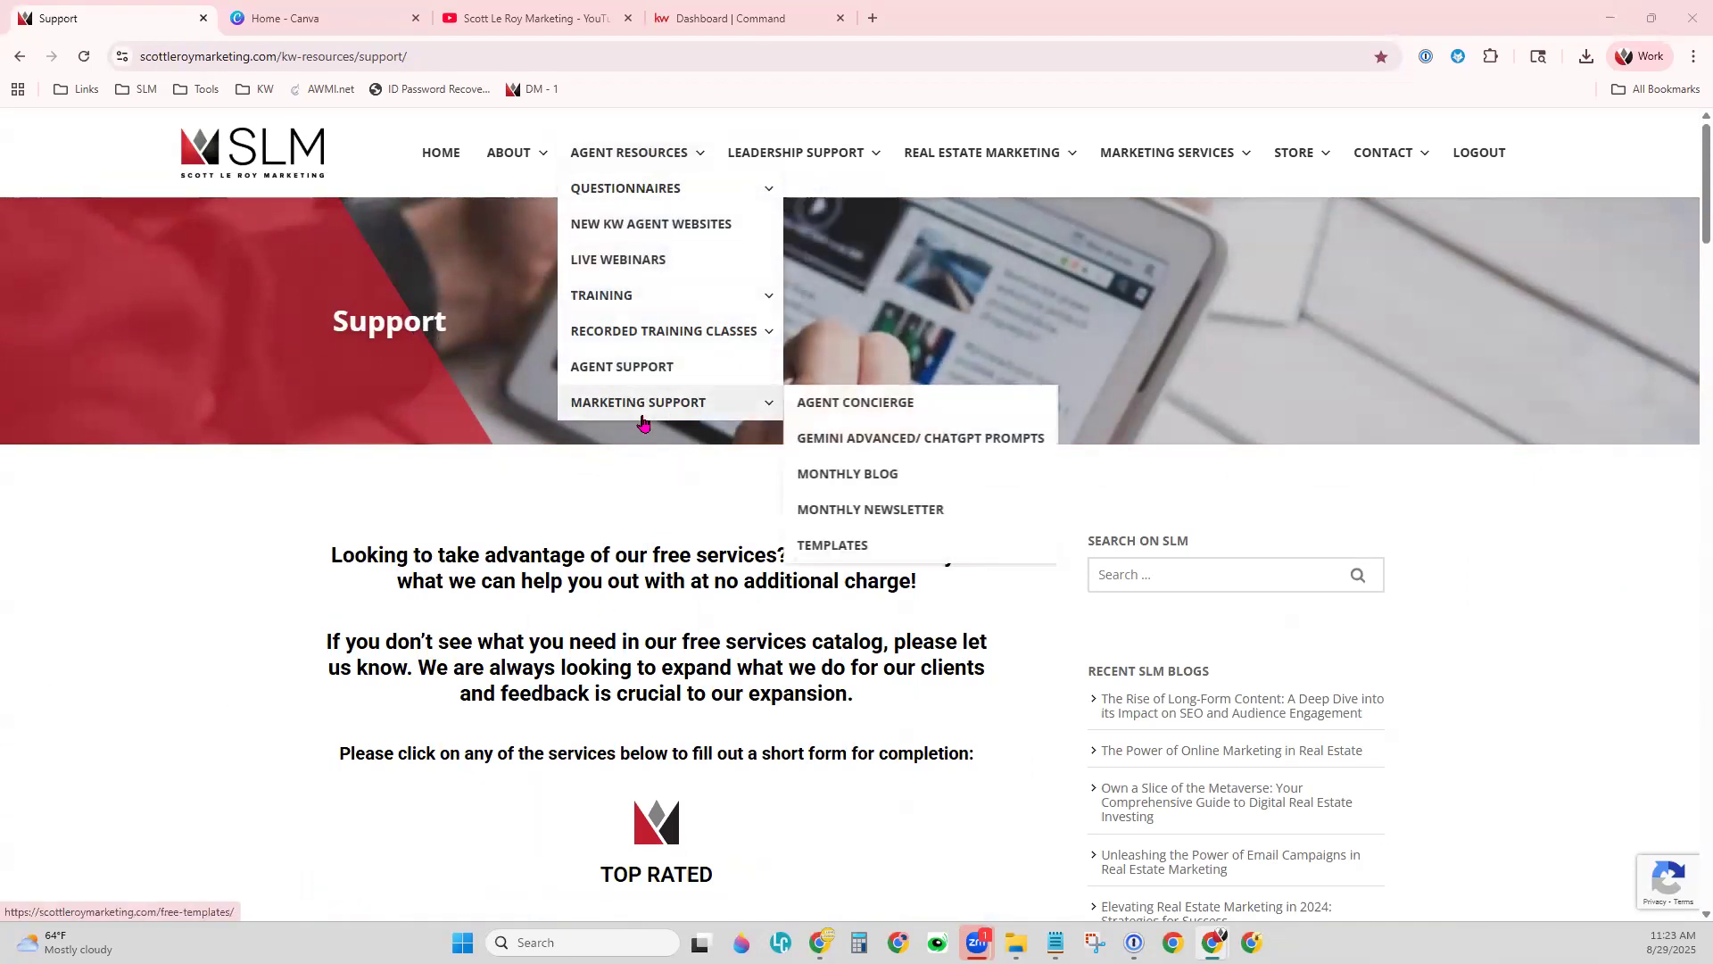
left_click(830, 551)
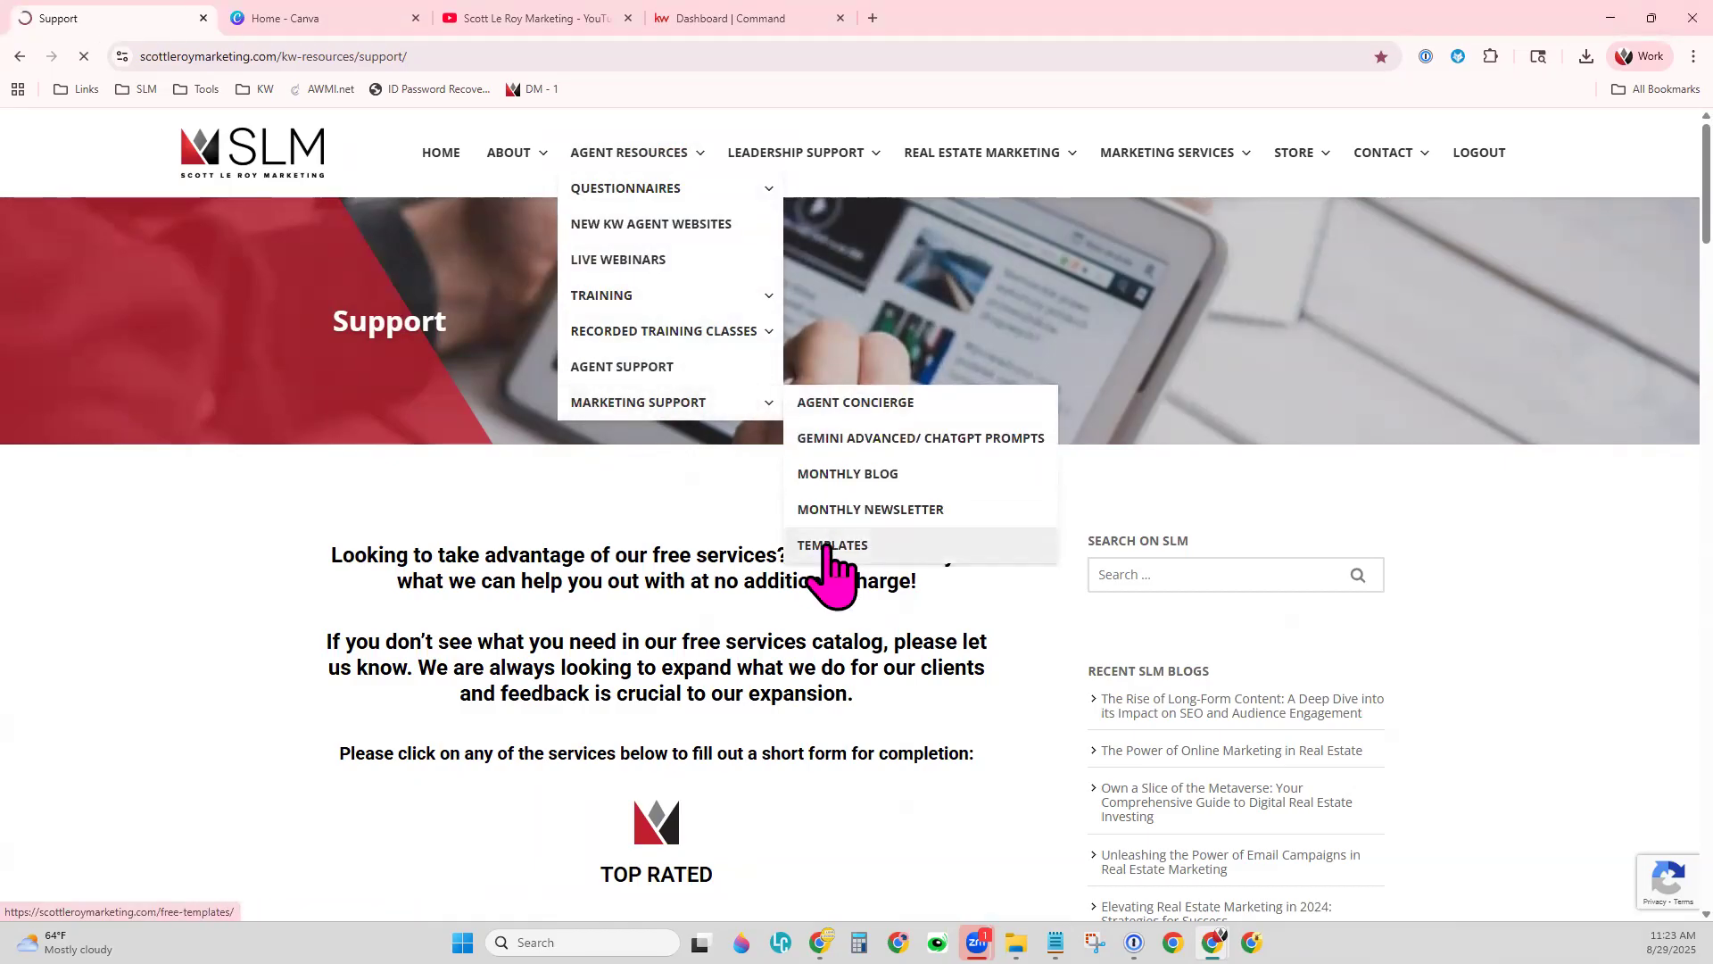
- Open the Listing Flyers category of the free templates and choose the Open House flyer template
scroll(1341, 698, "down", 2)
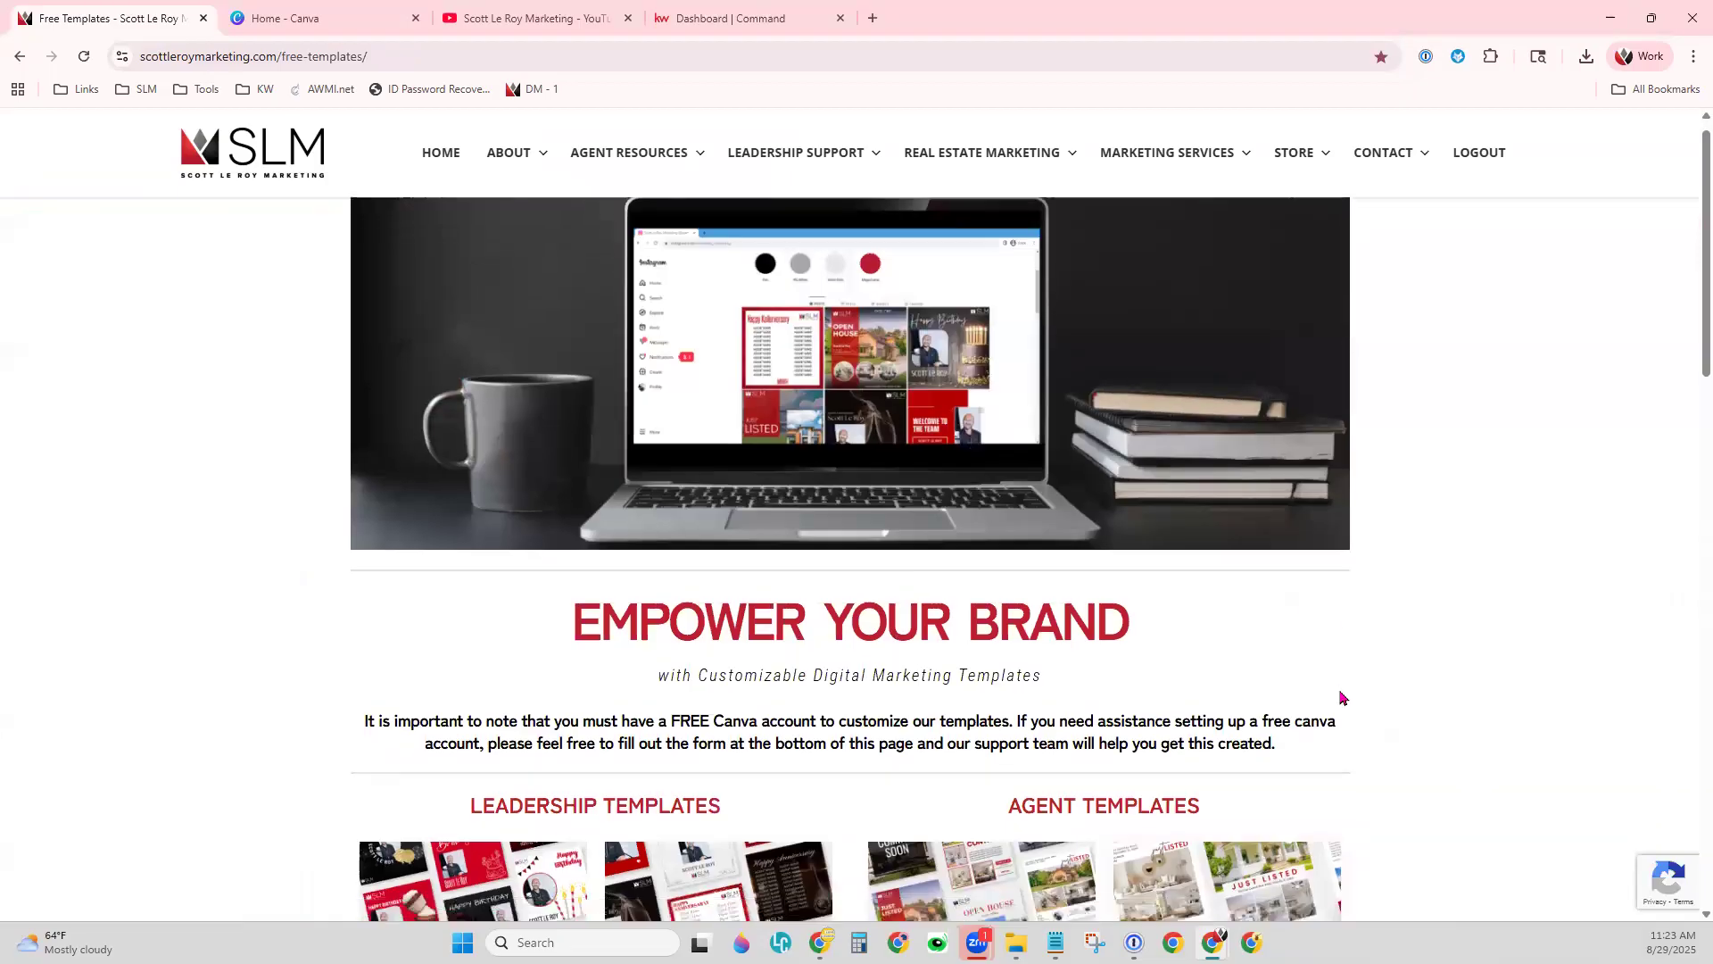
scroll(1341, 698, "down", 3)
scroll(1355, 727, "down", 2)
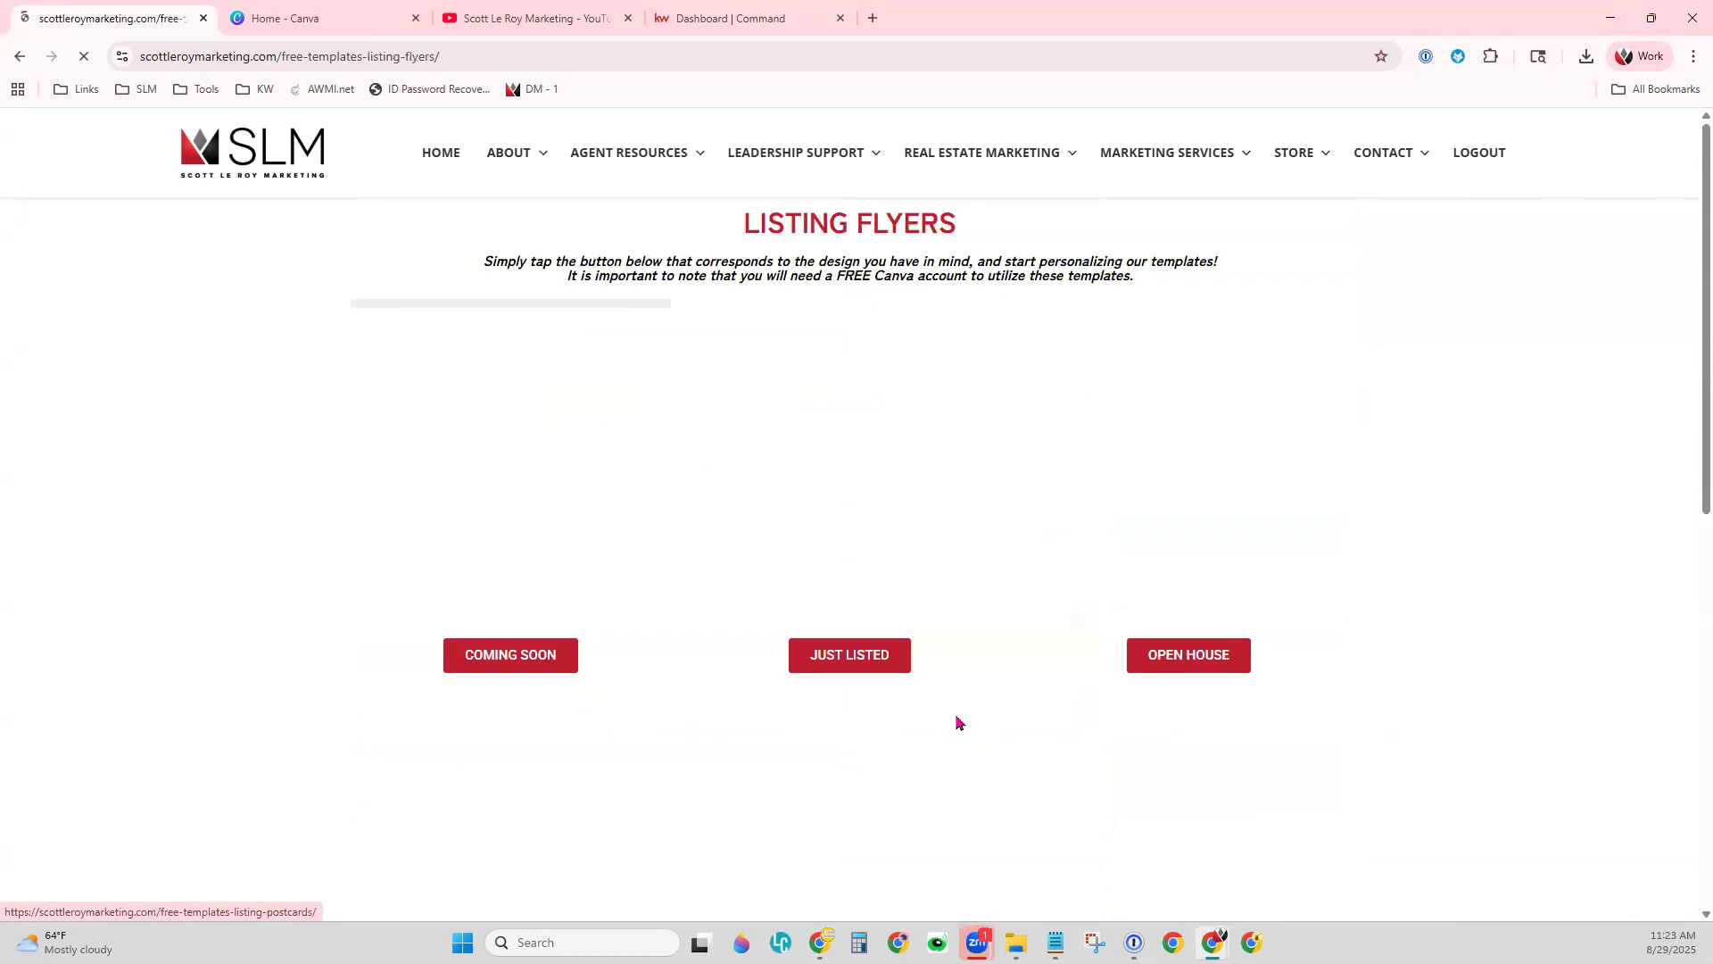
scroll(1499, 472, "down", 1)
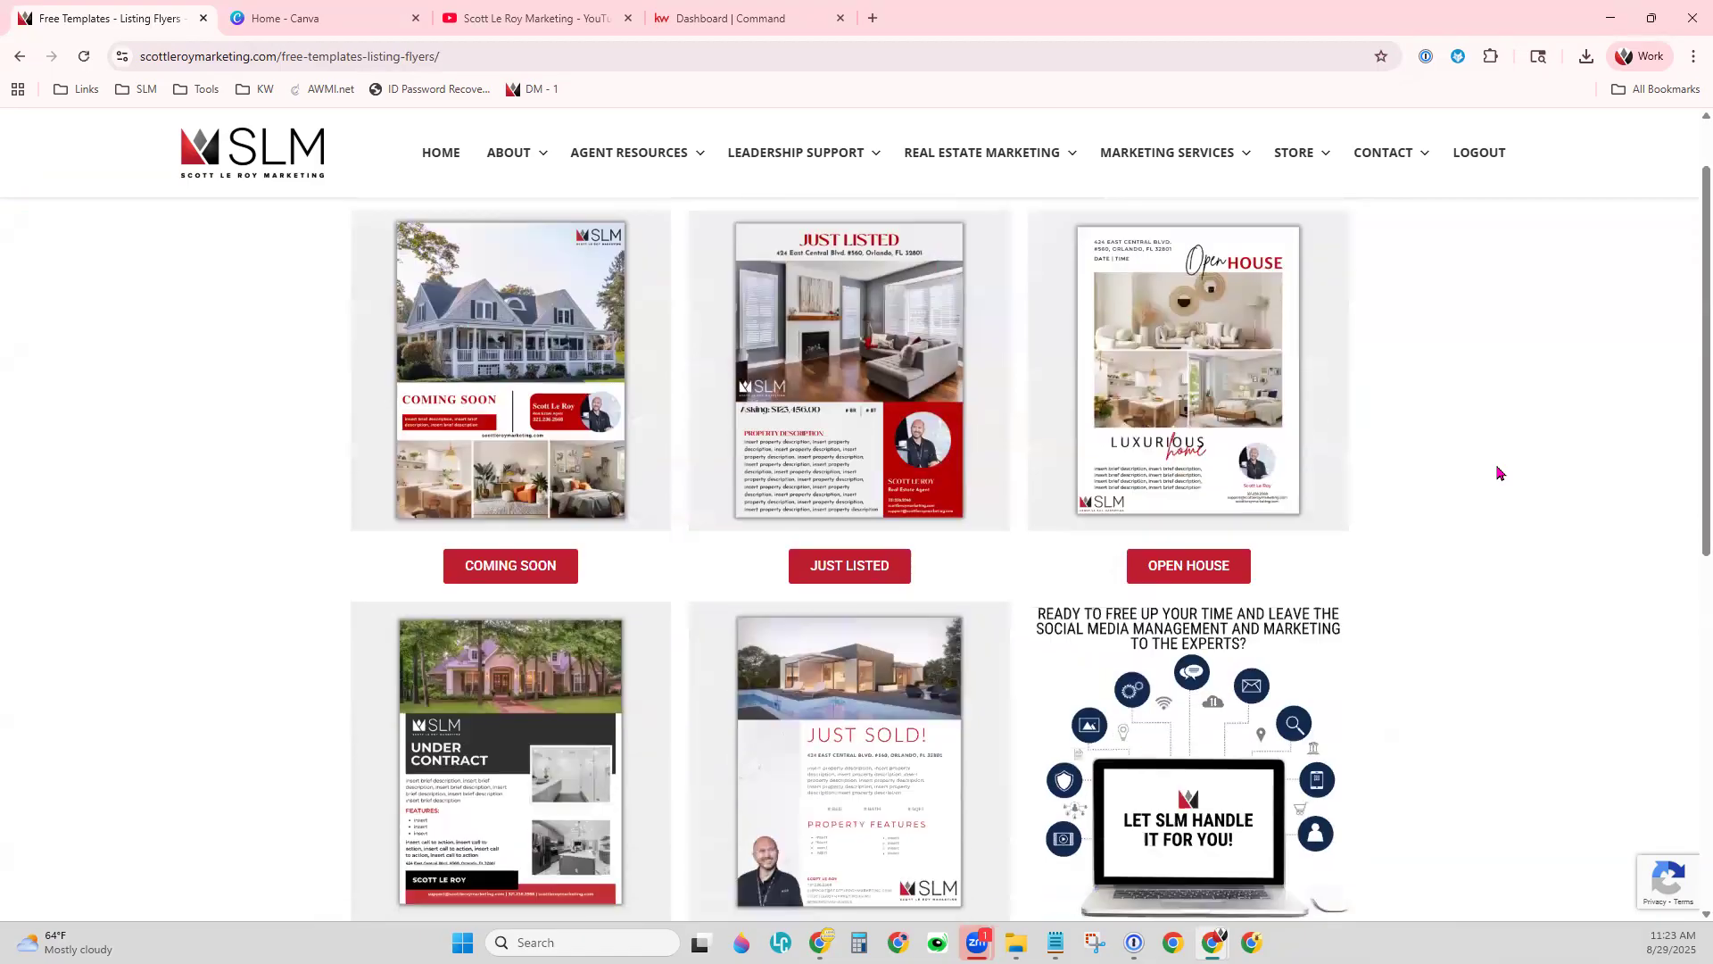
scroll(1499, 473, "down", 1)
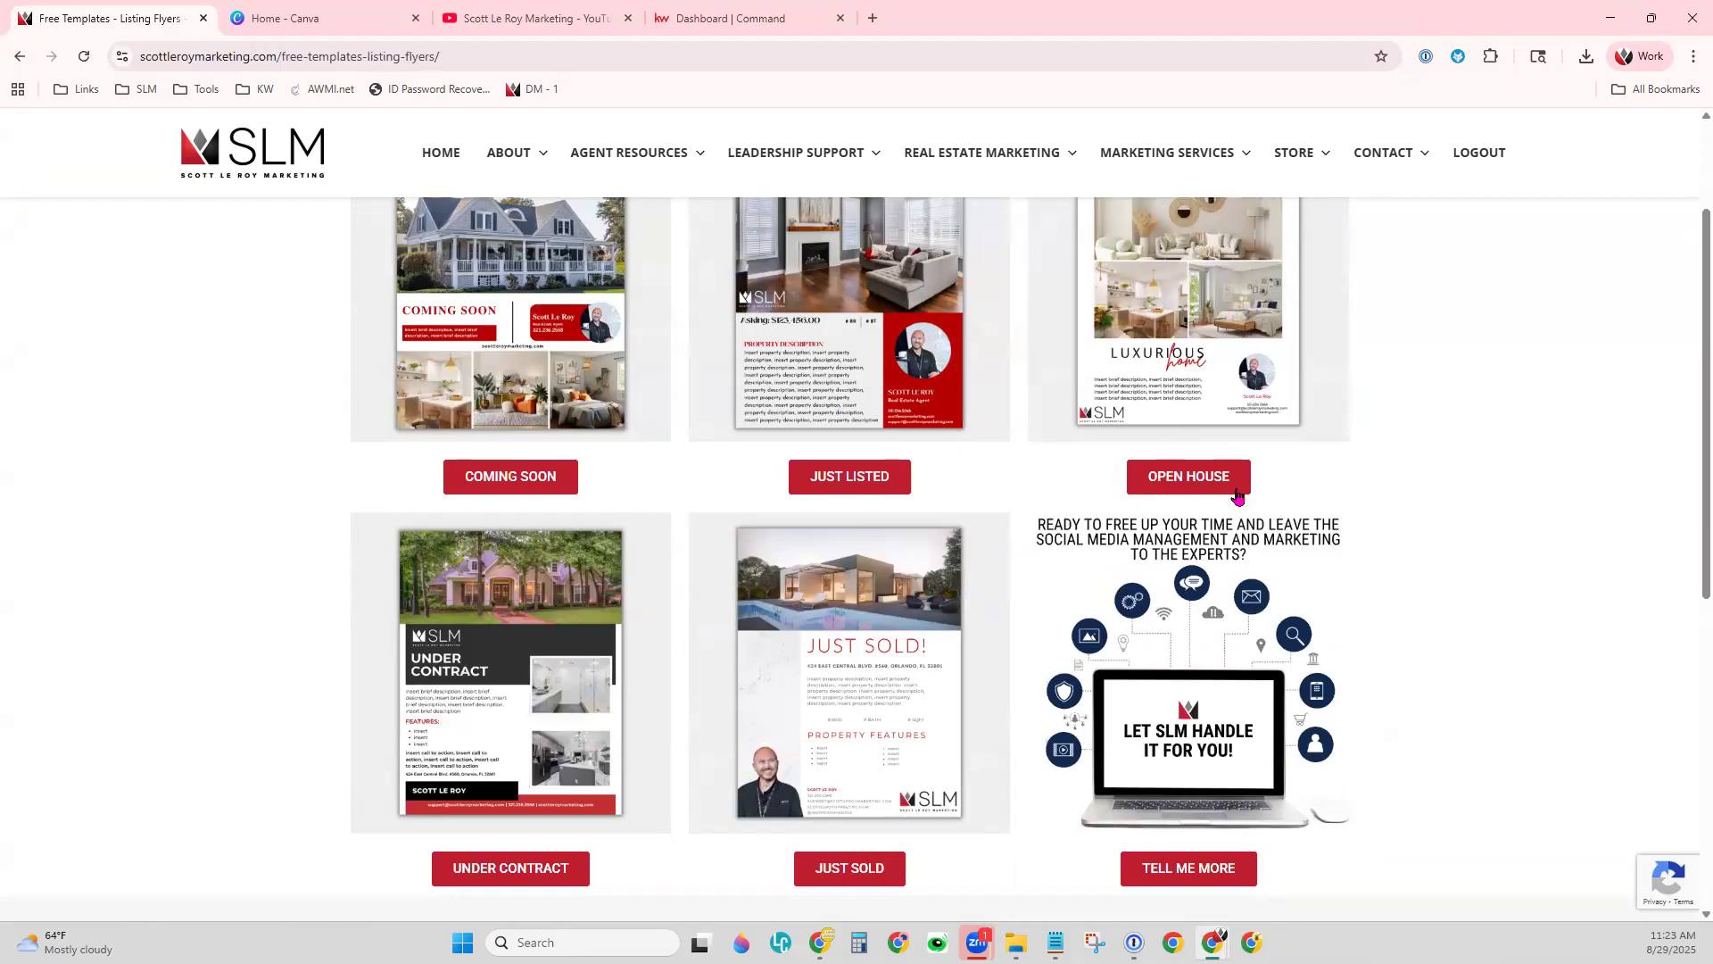
scroll(1191, 574, "up", 1)
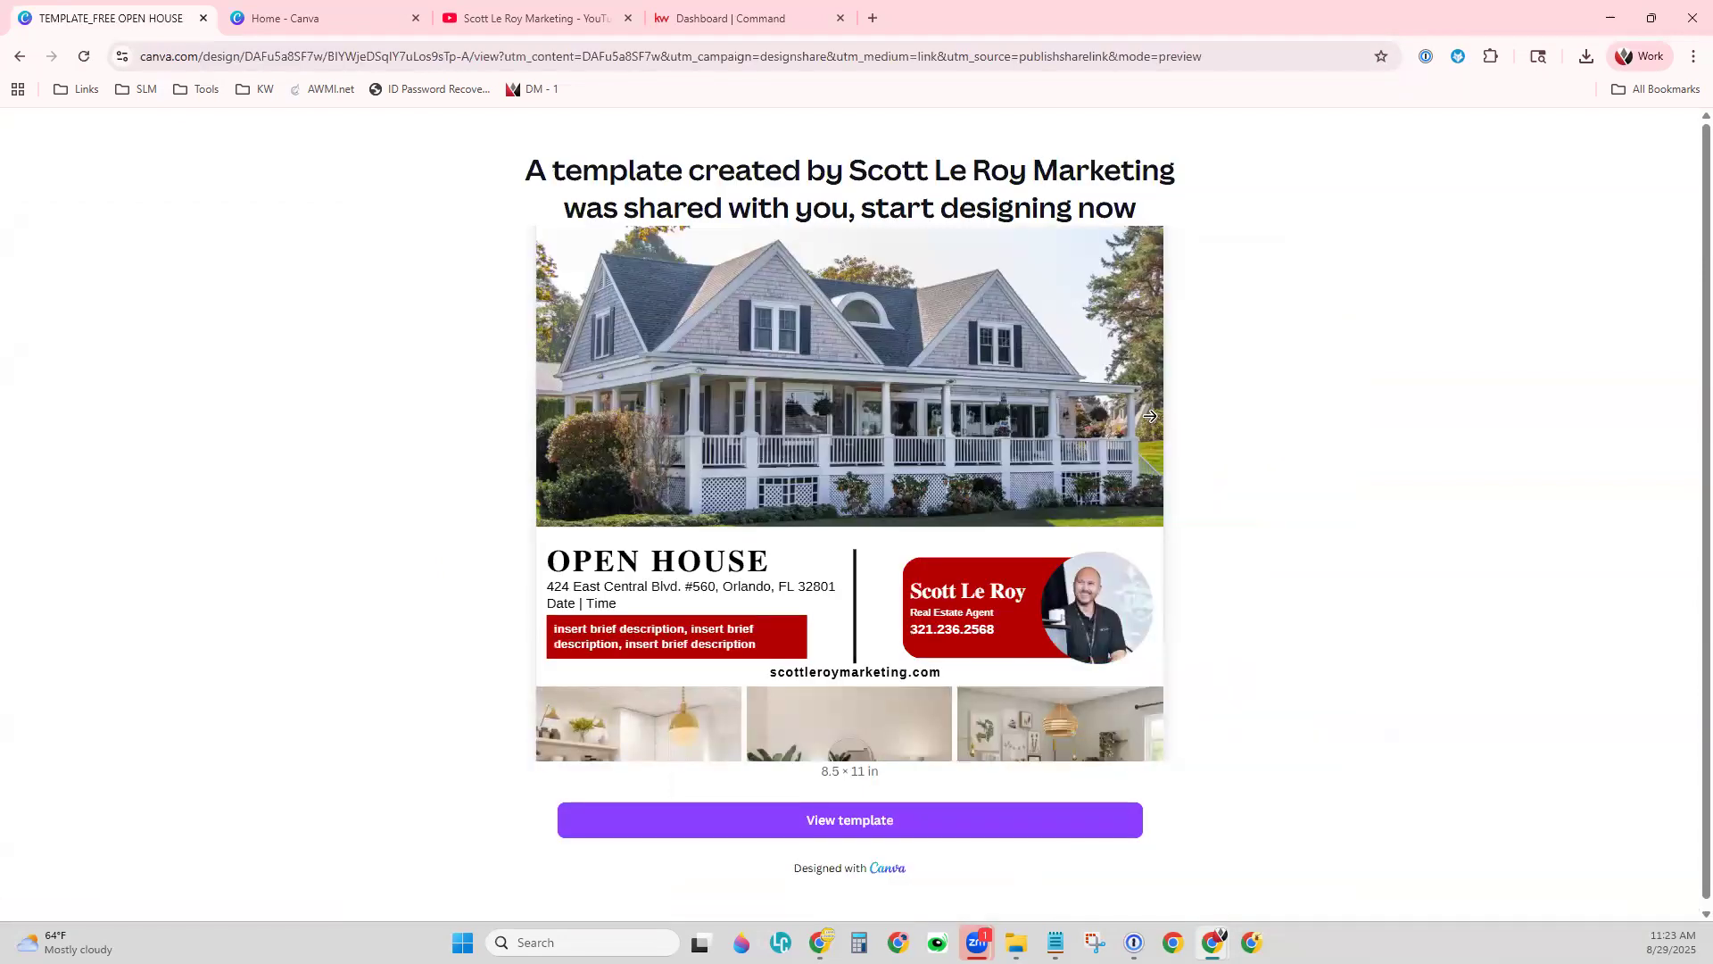
- Flip through the shared Open House template's preview to examine its first seven flyer designs
left_click(1146, 447)
left_click(1146, 447)
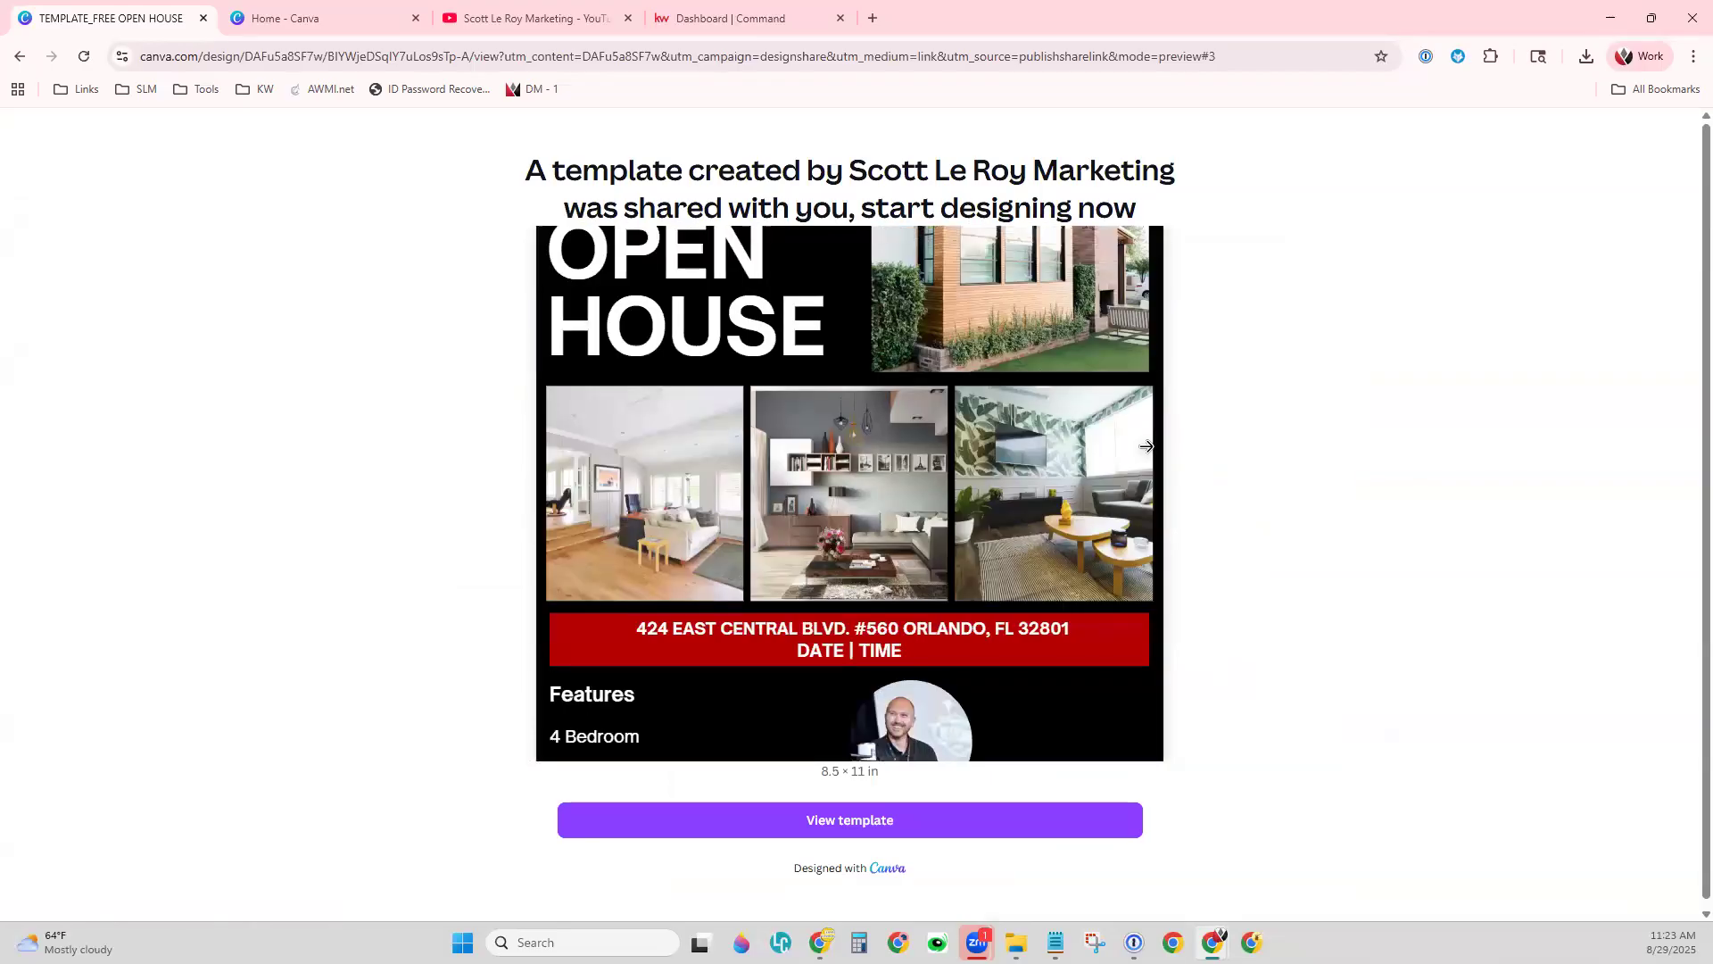
left_click(1123, 450)
left_click(1122, 450)
left_click(1115, 454)
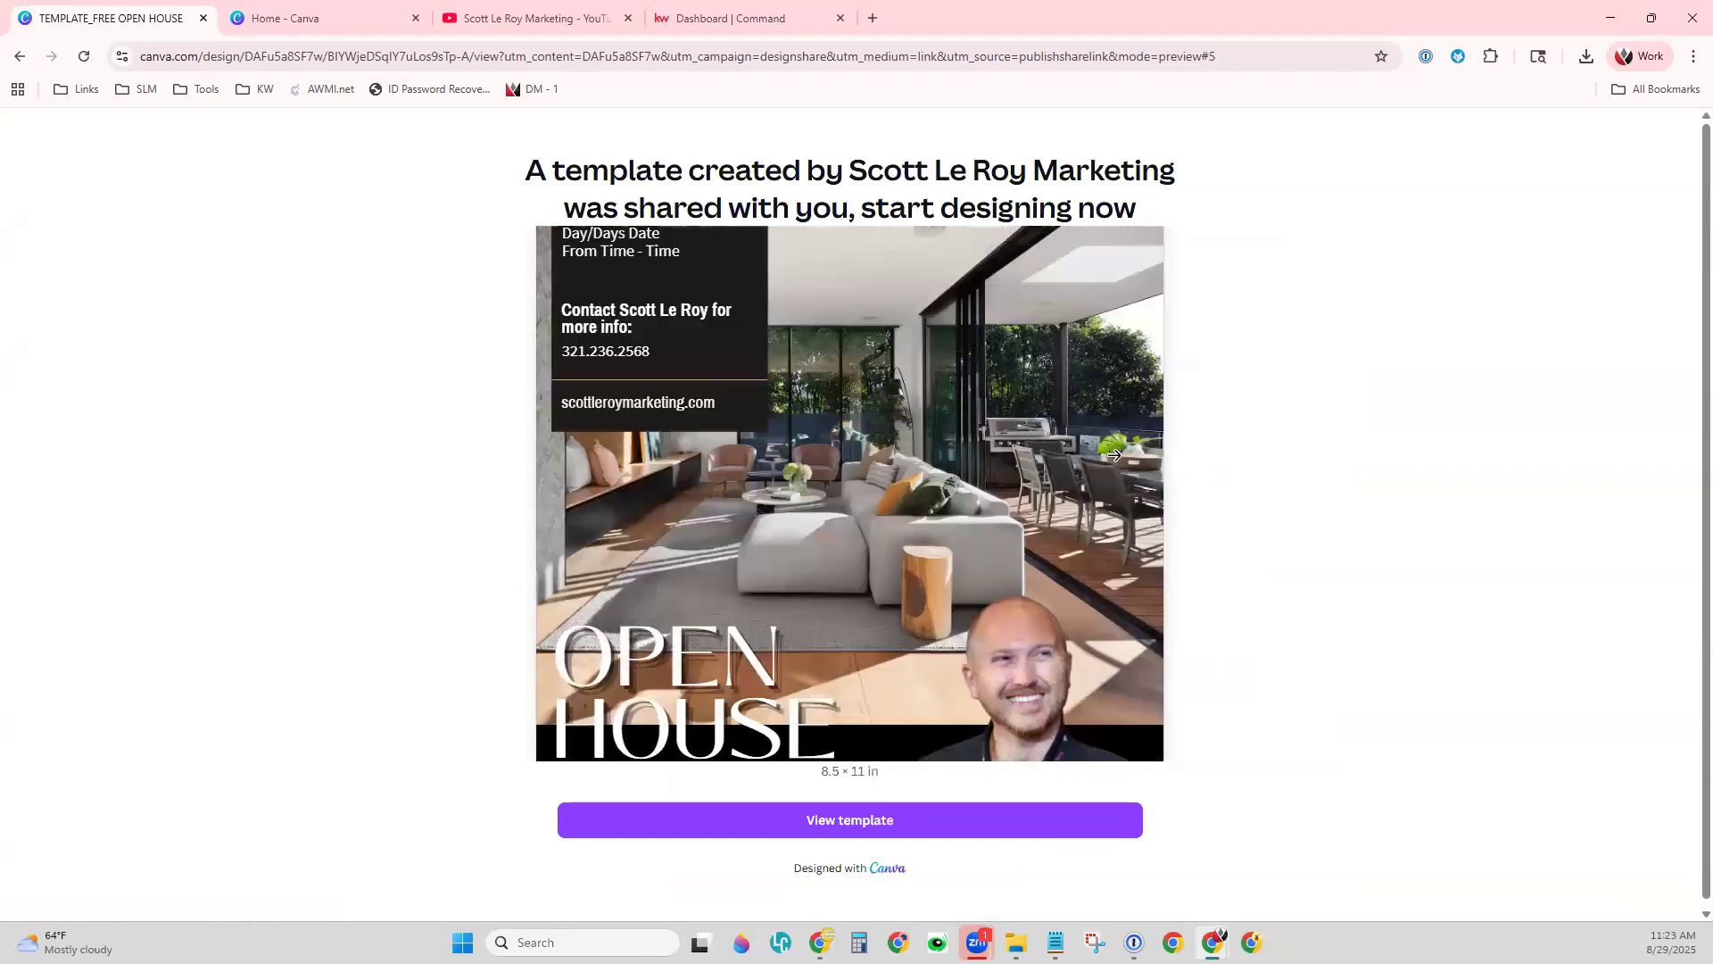
left_click(1113, 455)
left_click(1114, 455)
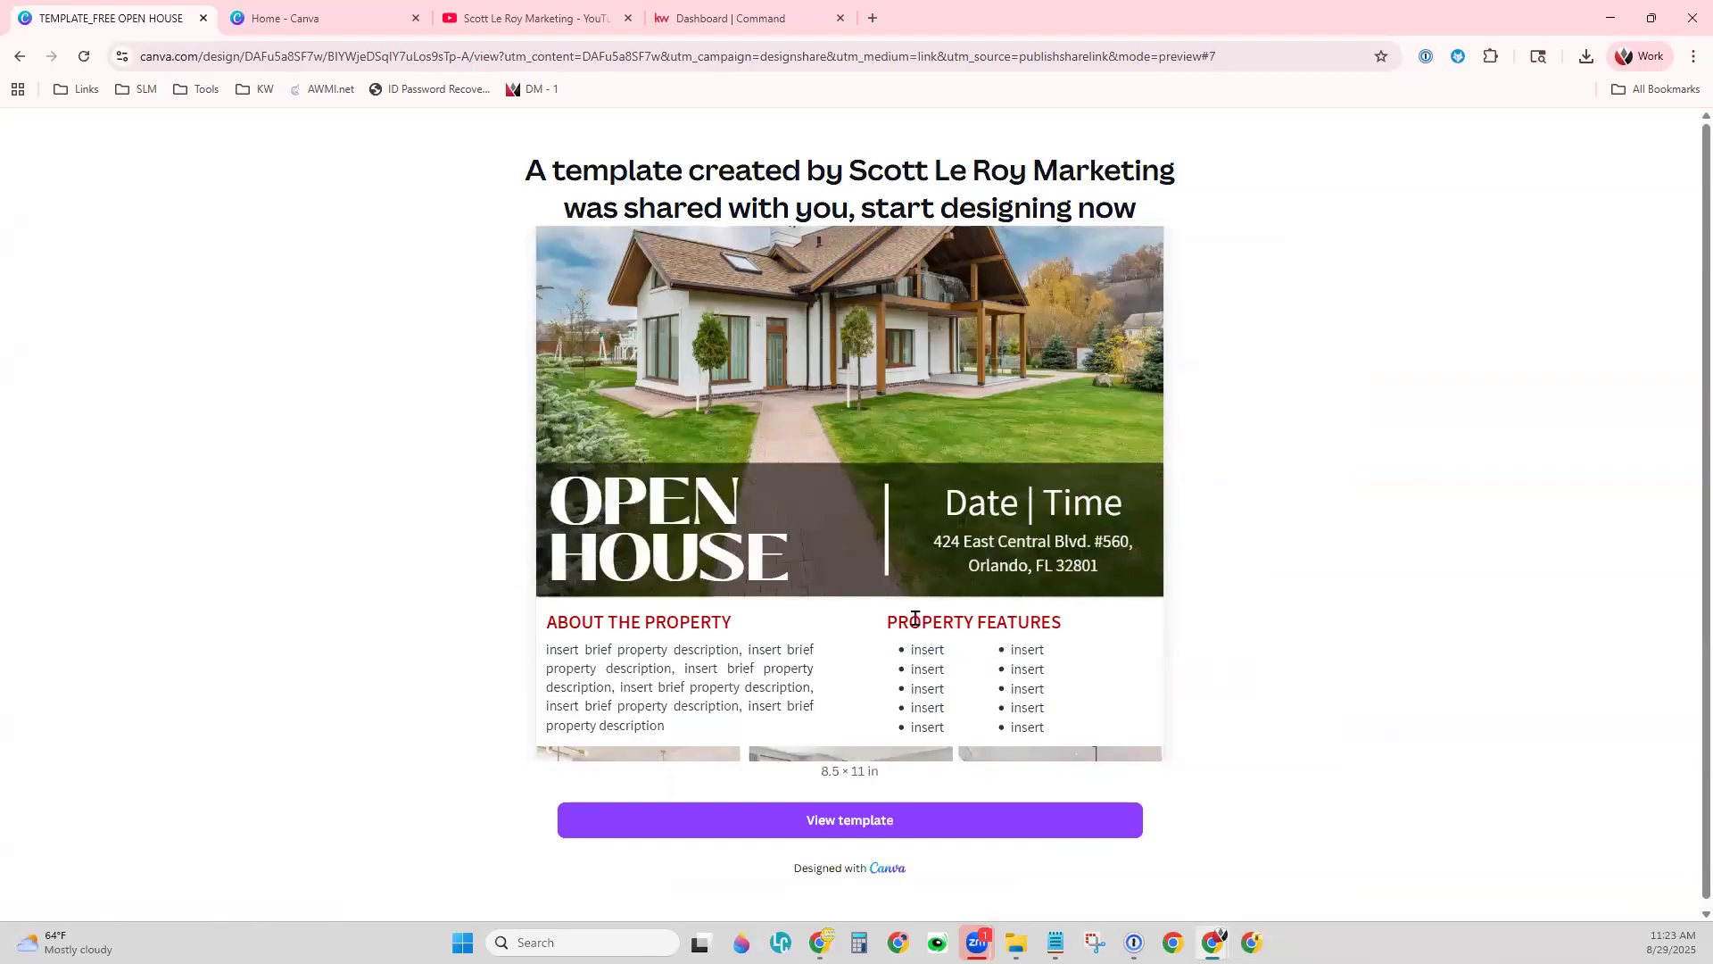
- Open the Open House template in the Canva editor and close the flyer printing offer
left_click(835, 829)
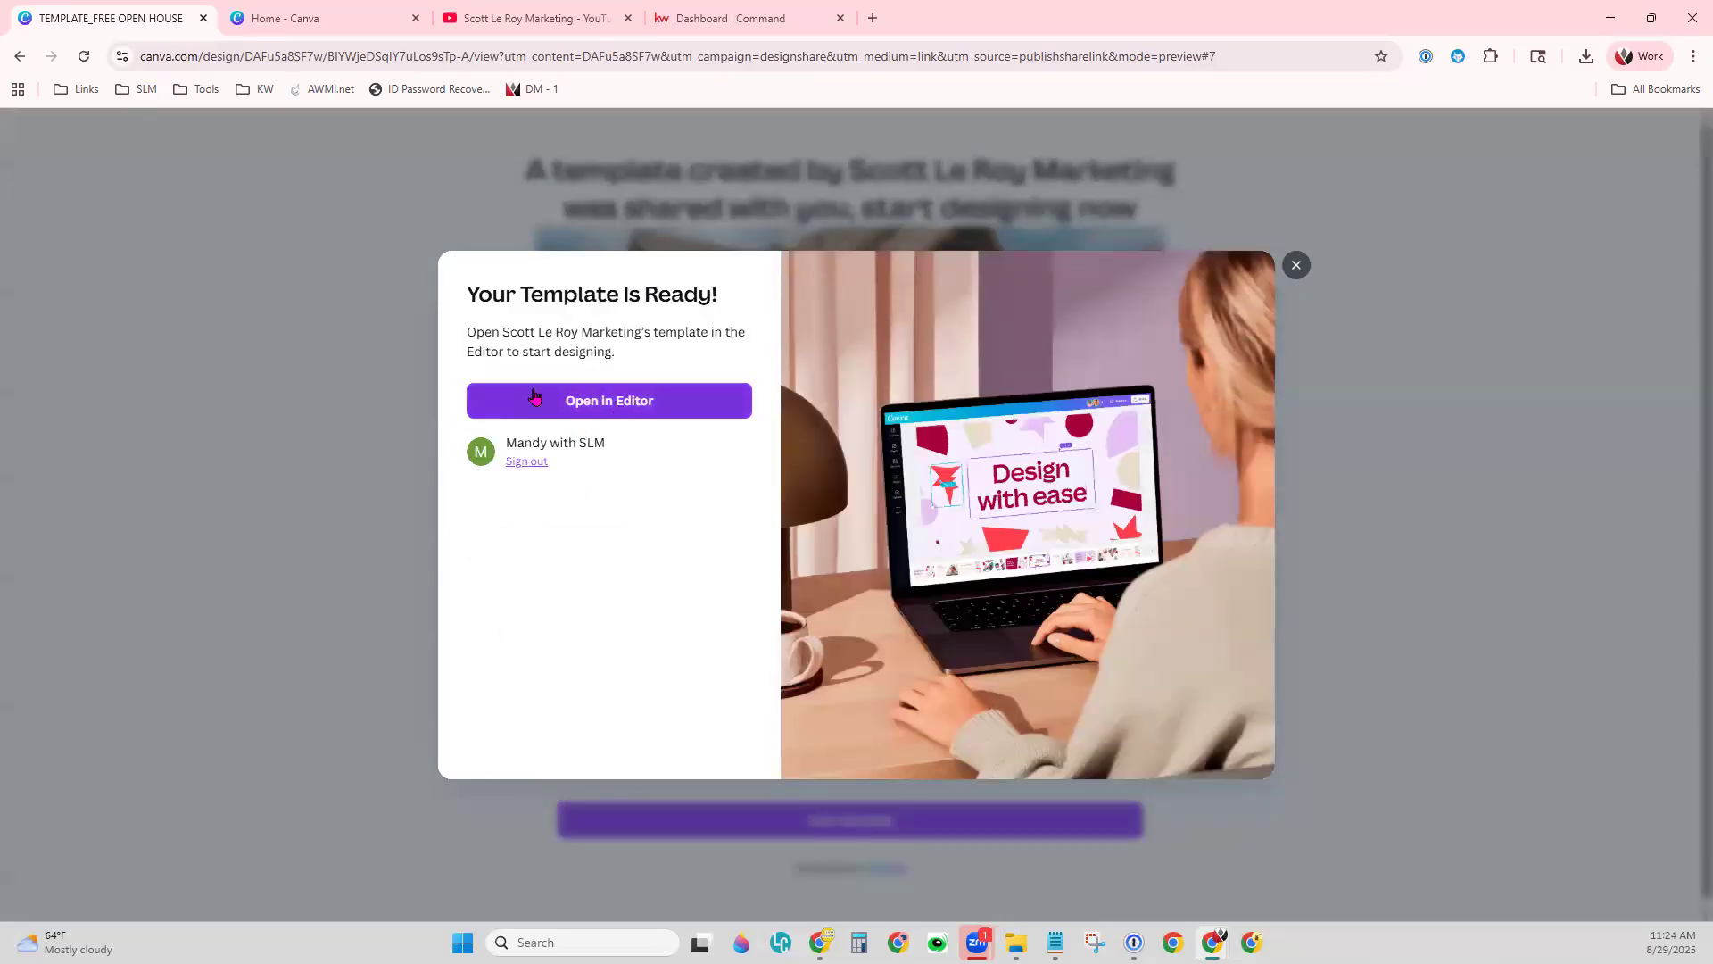
left_click(594, 399)
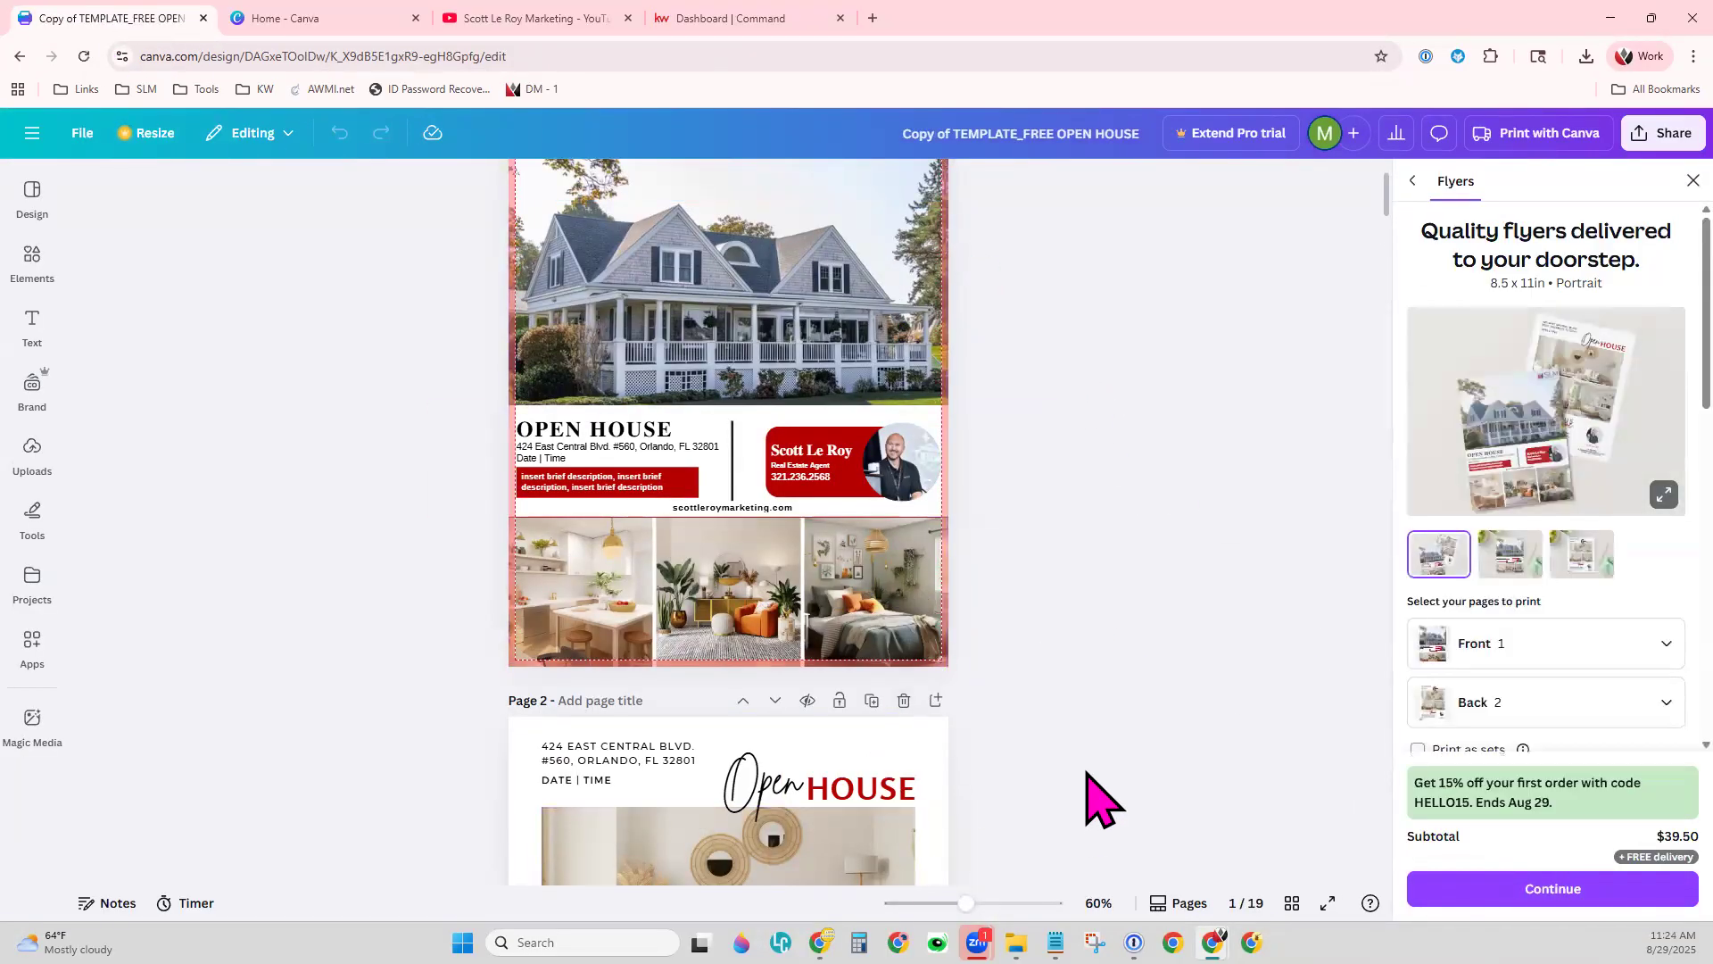
left_click(1693, 180)
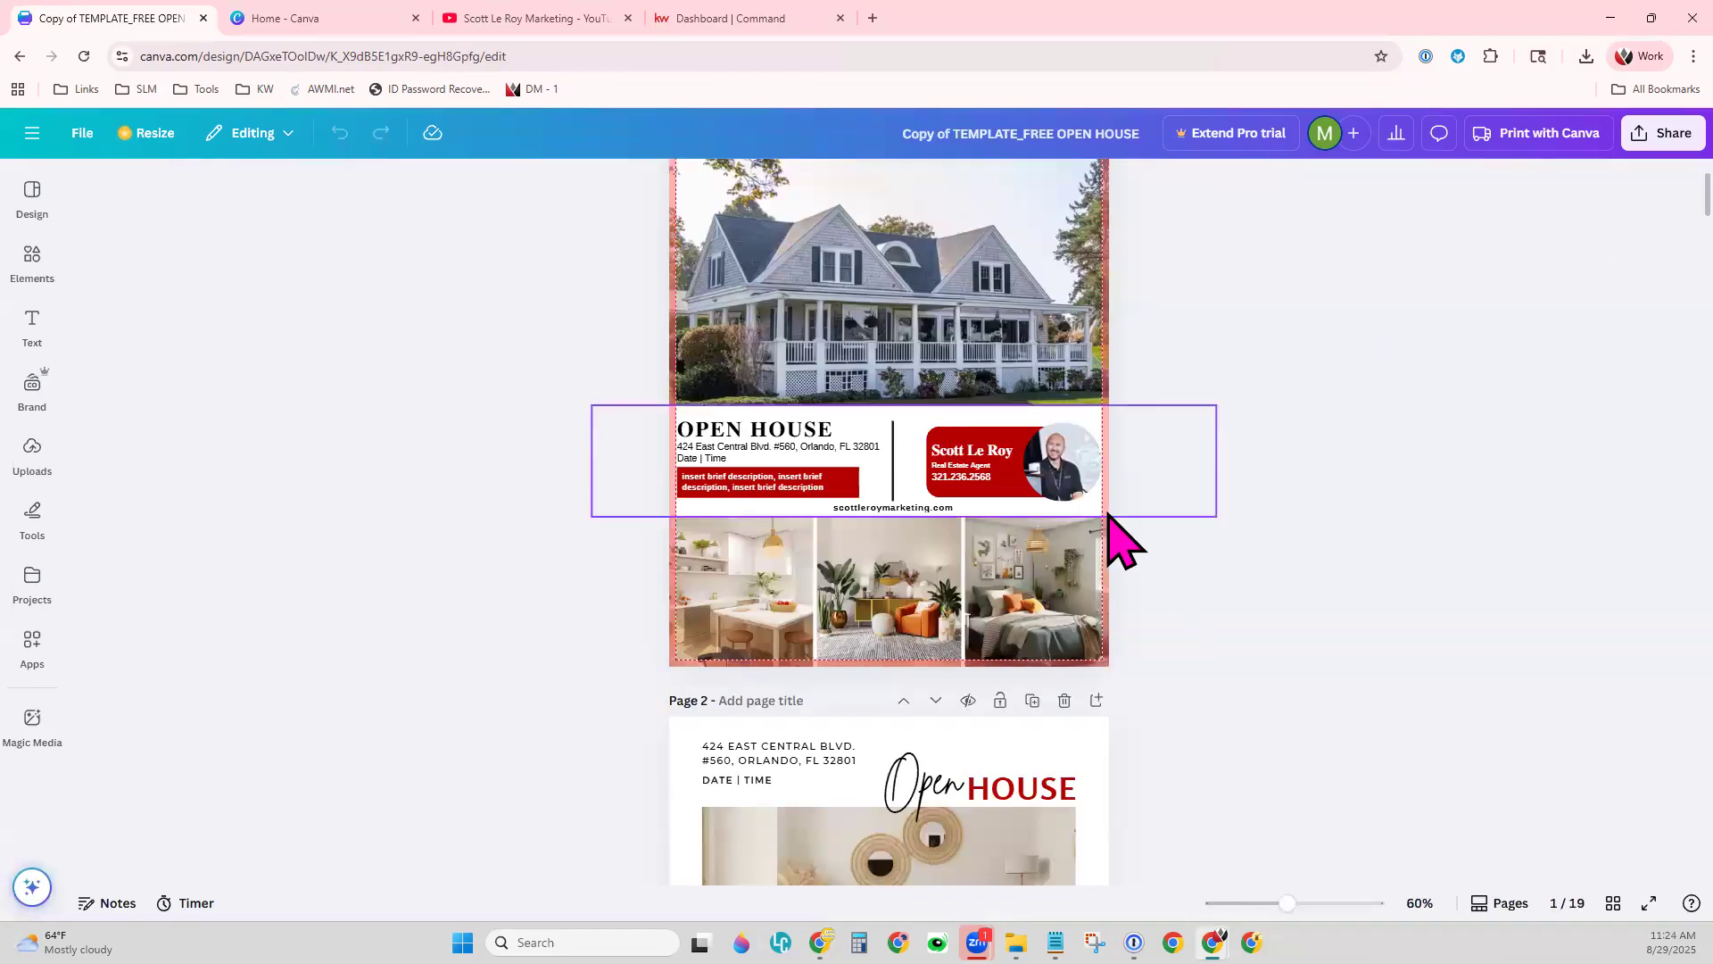
- Browse the Open House flyer designs through page 11 and return to page 8 for a closer view
scroll(1128, 651, "down", 6)
scroll(1157, 640, "down", 6)
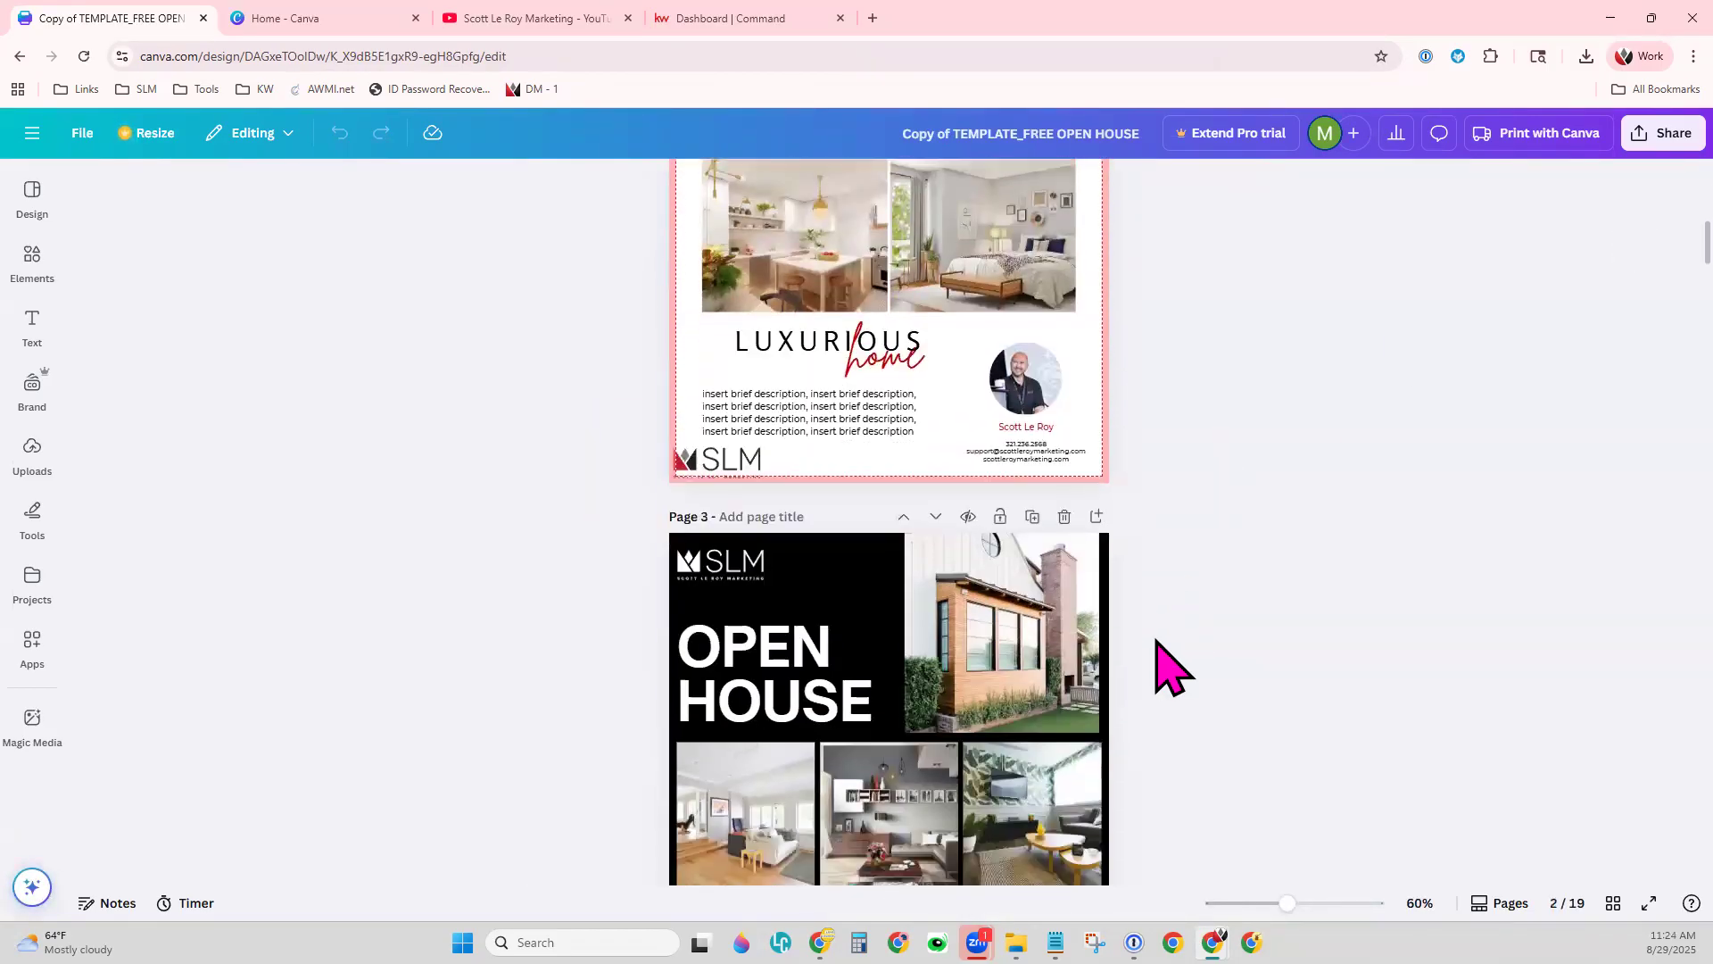
scroll(1158, 640, "down", 12)
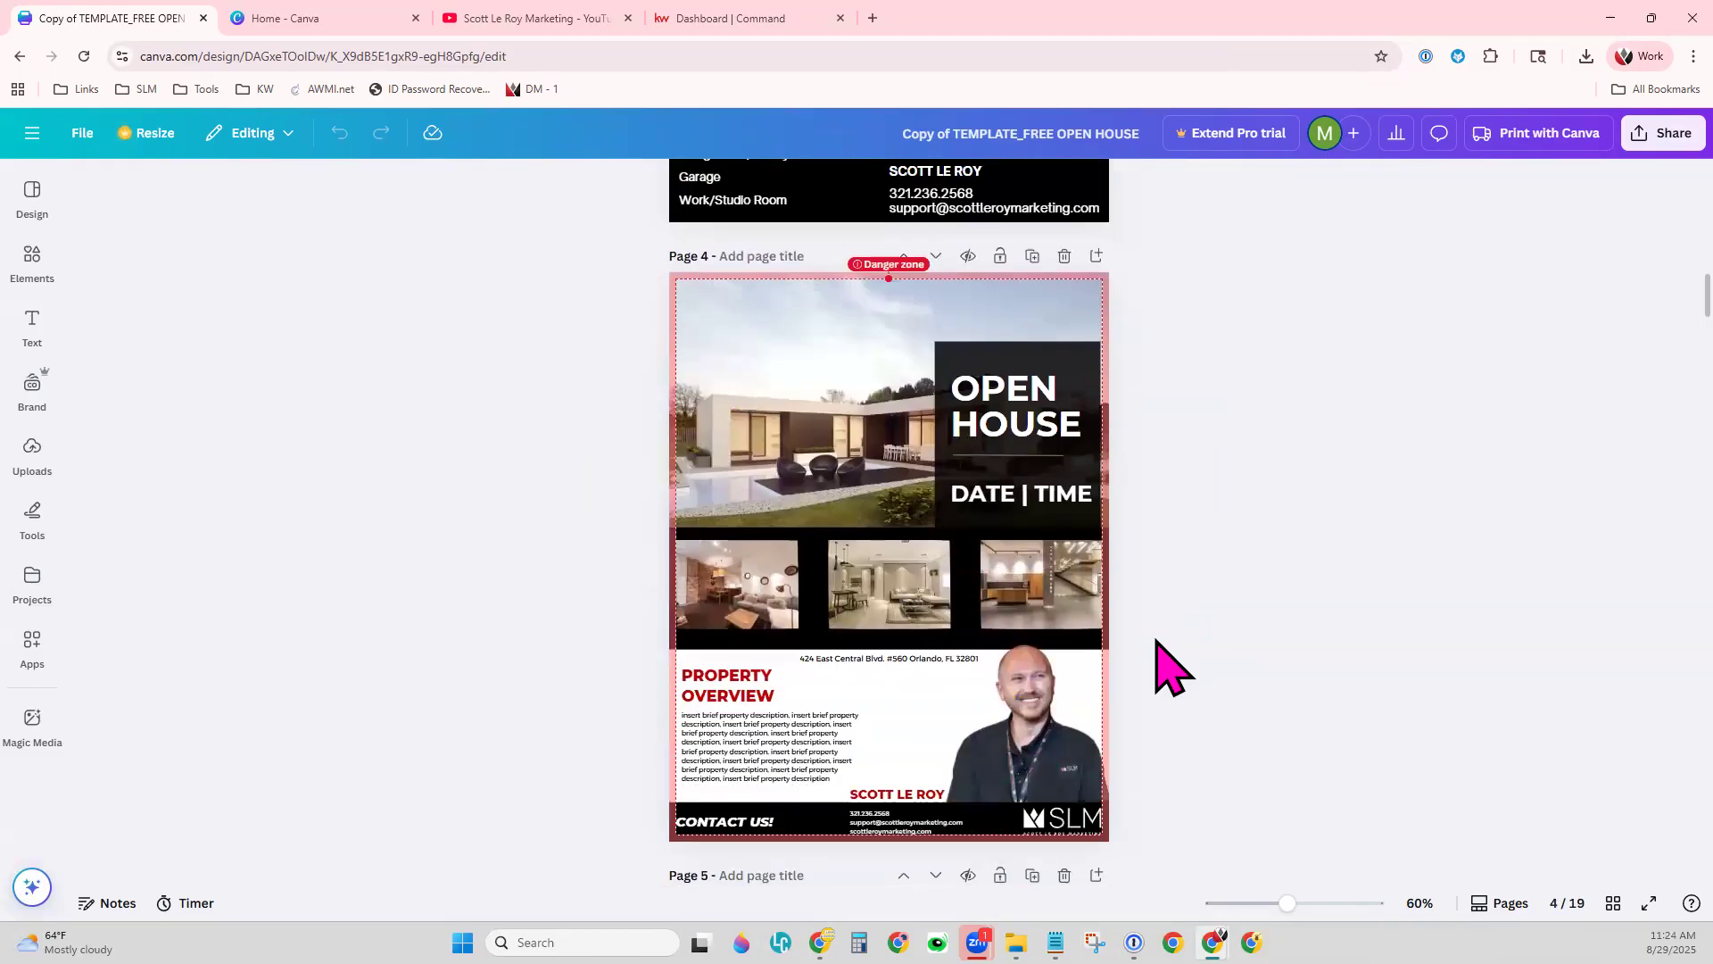
scroll(1158, 641, "down", 12)
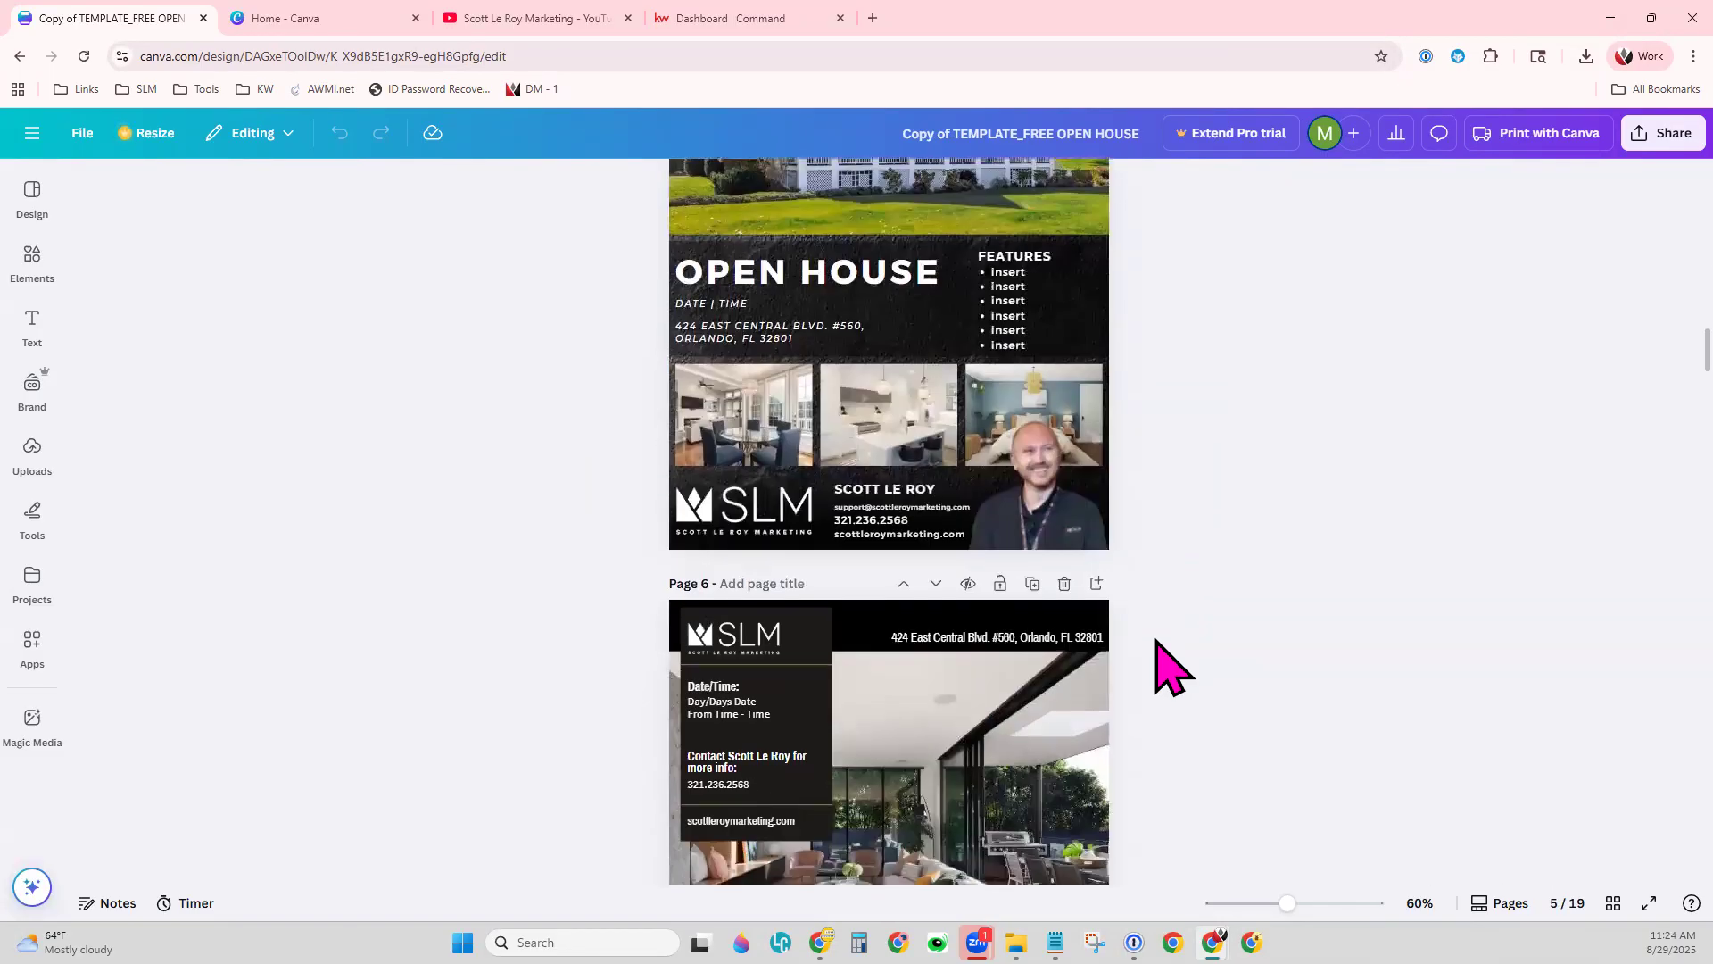
scroll(1157, 641, "down", 6)
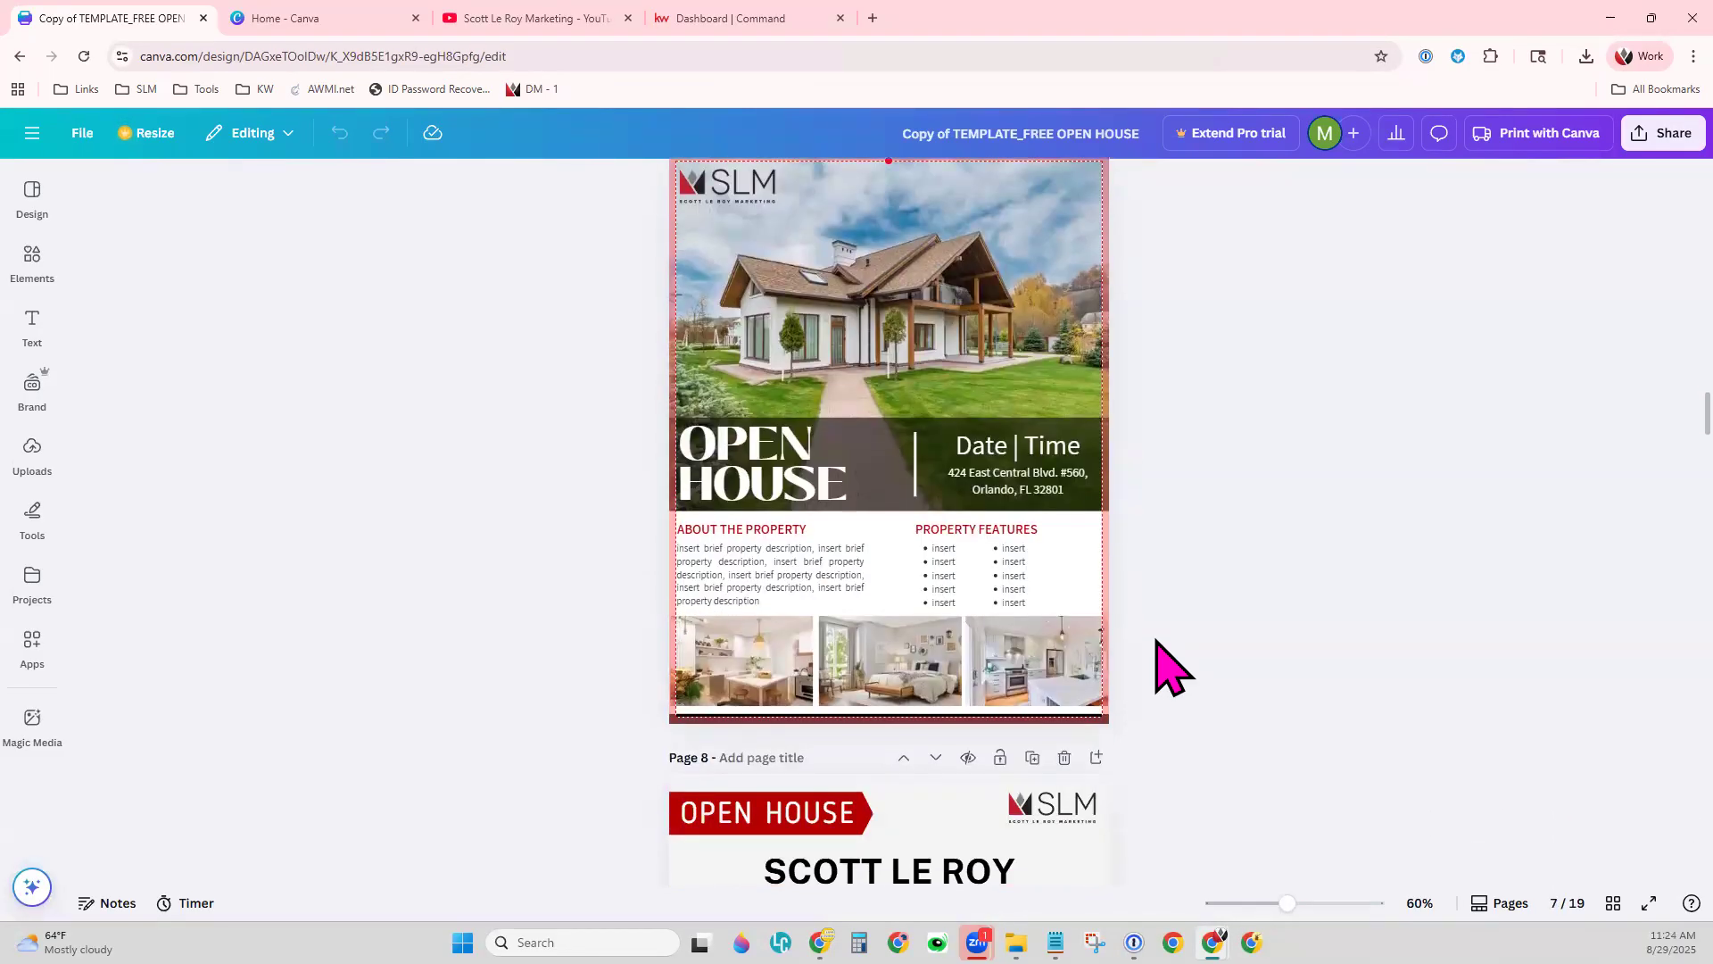
scroll(1157, 640, "down", 10)
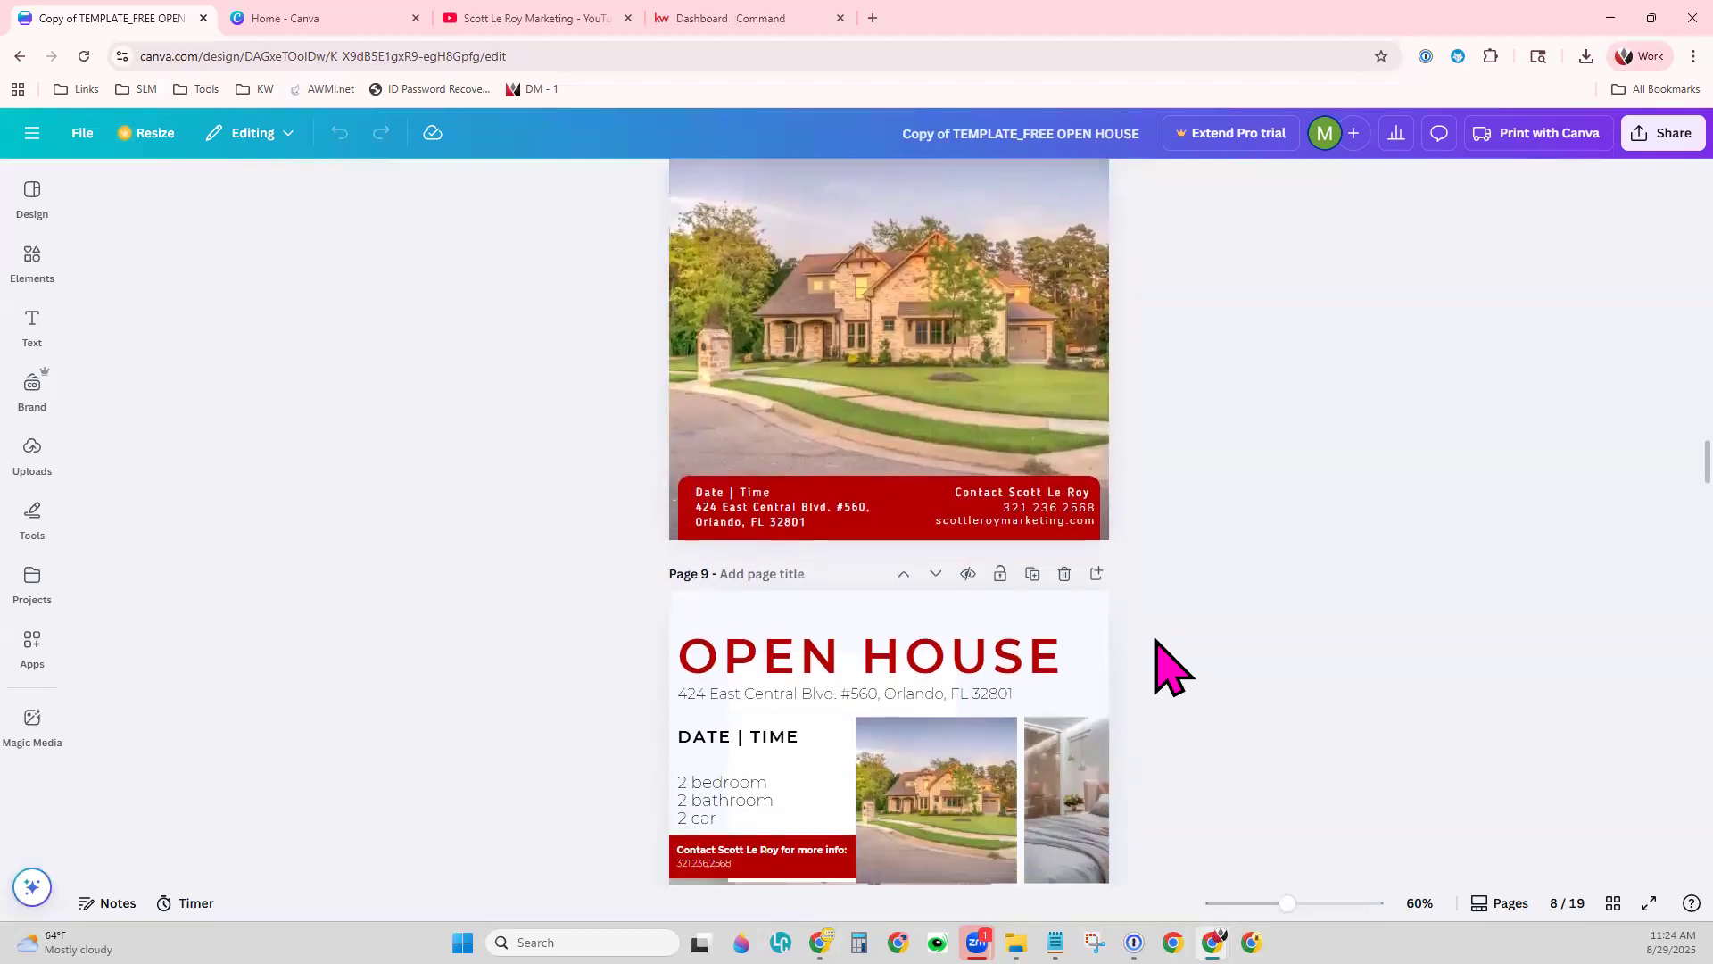
scroll(1157, 641, "down", 5)
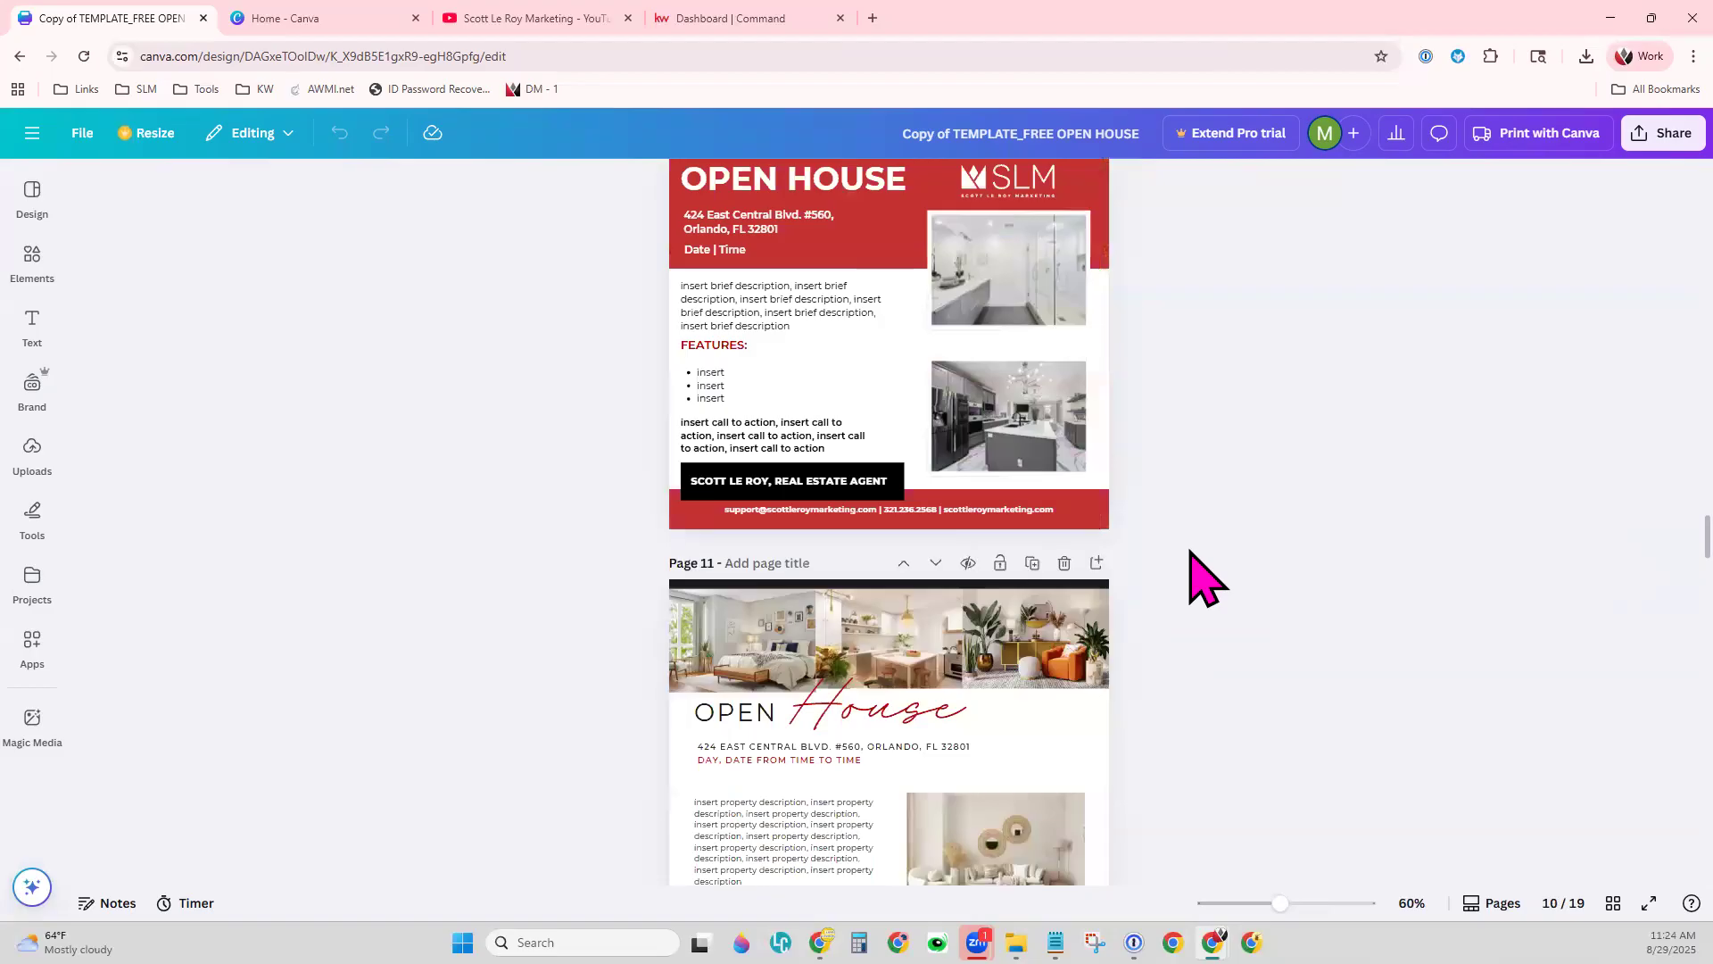
scroll(1200, 575, "up", 8)
scroll(1200, 576, "up", 5)
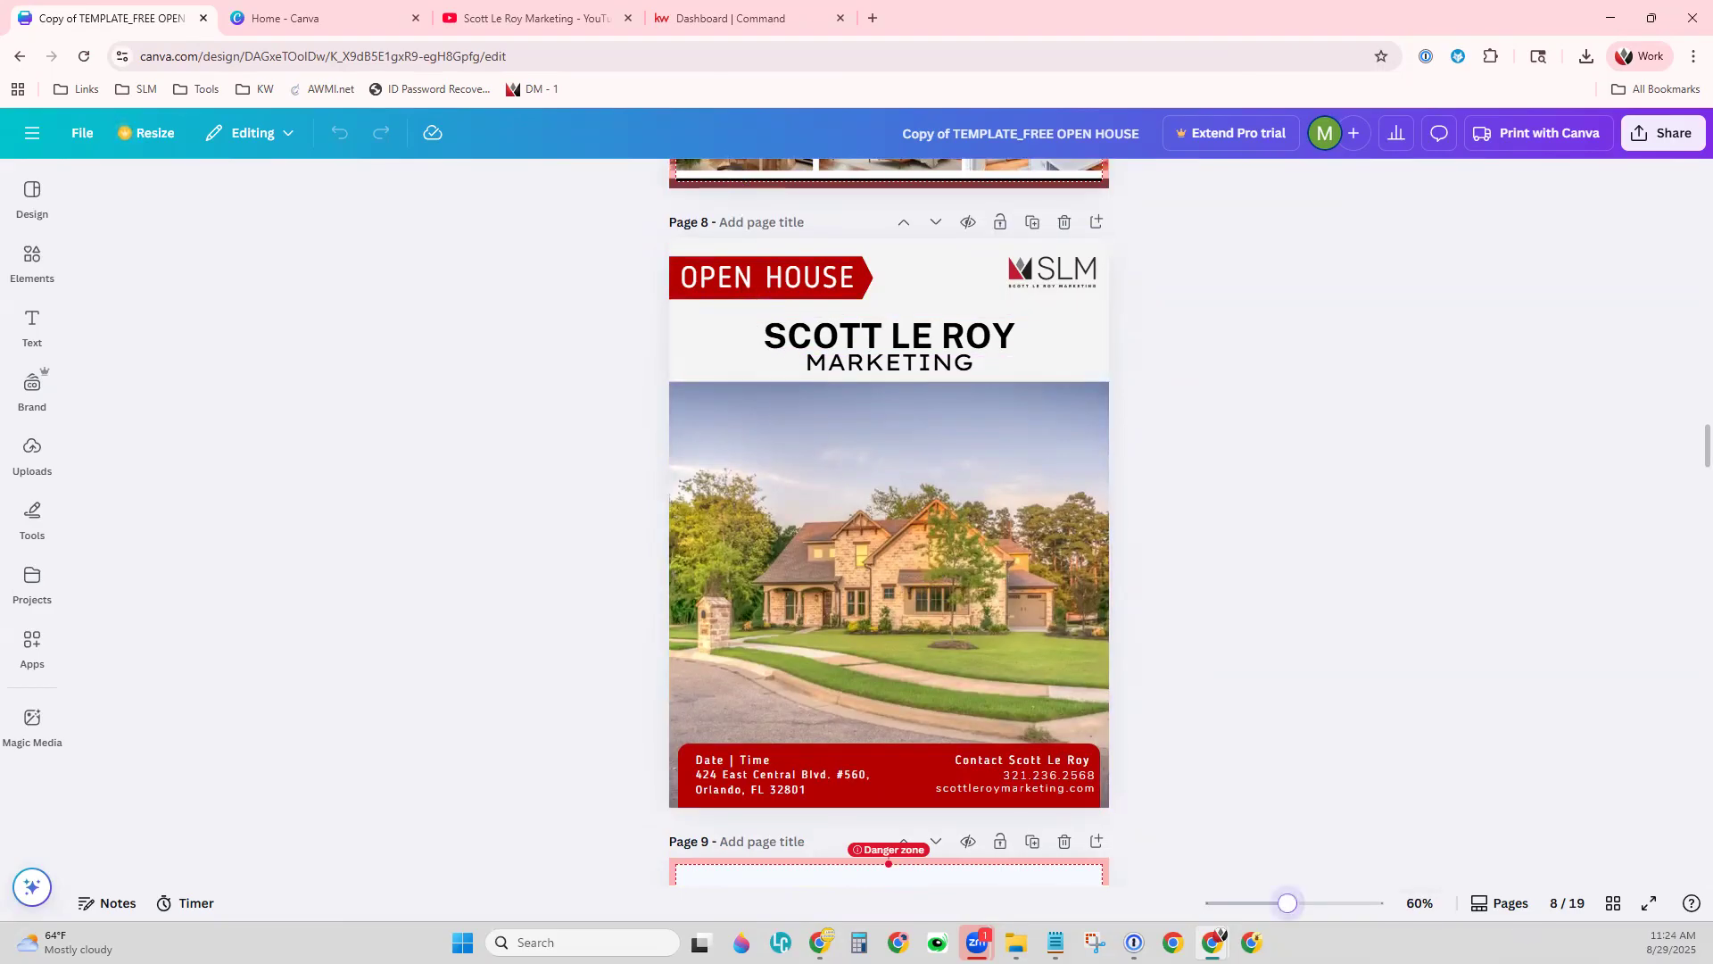
scroll(889, 539, "up", 2)
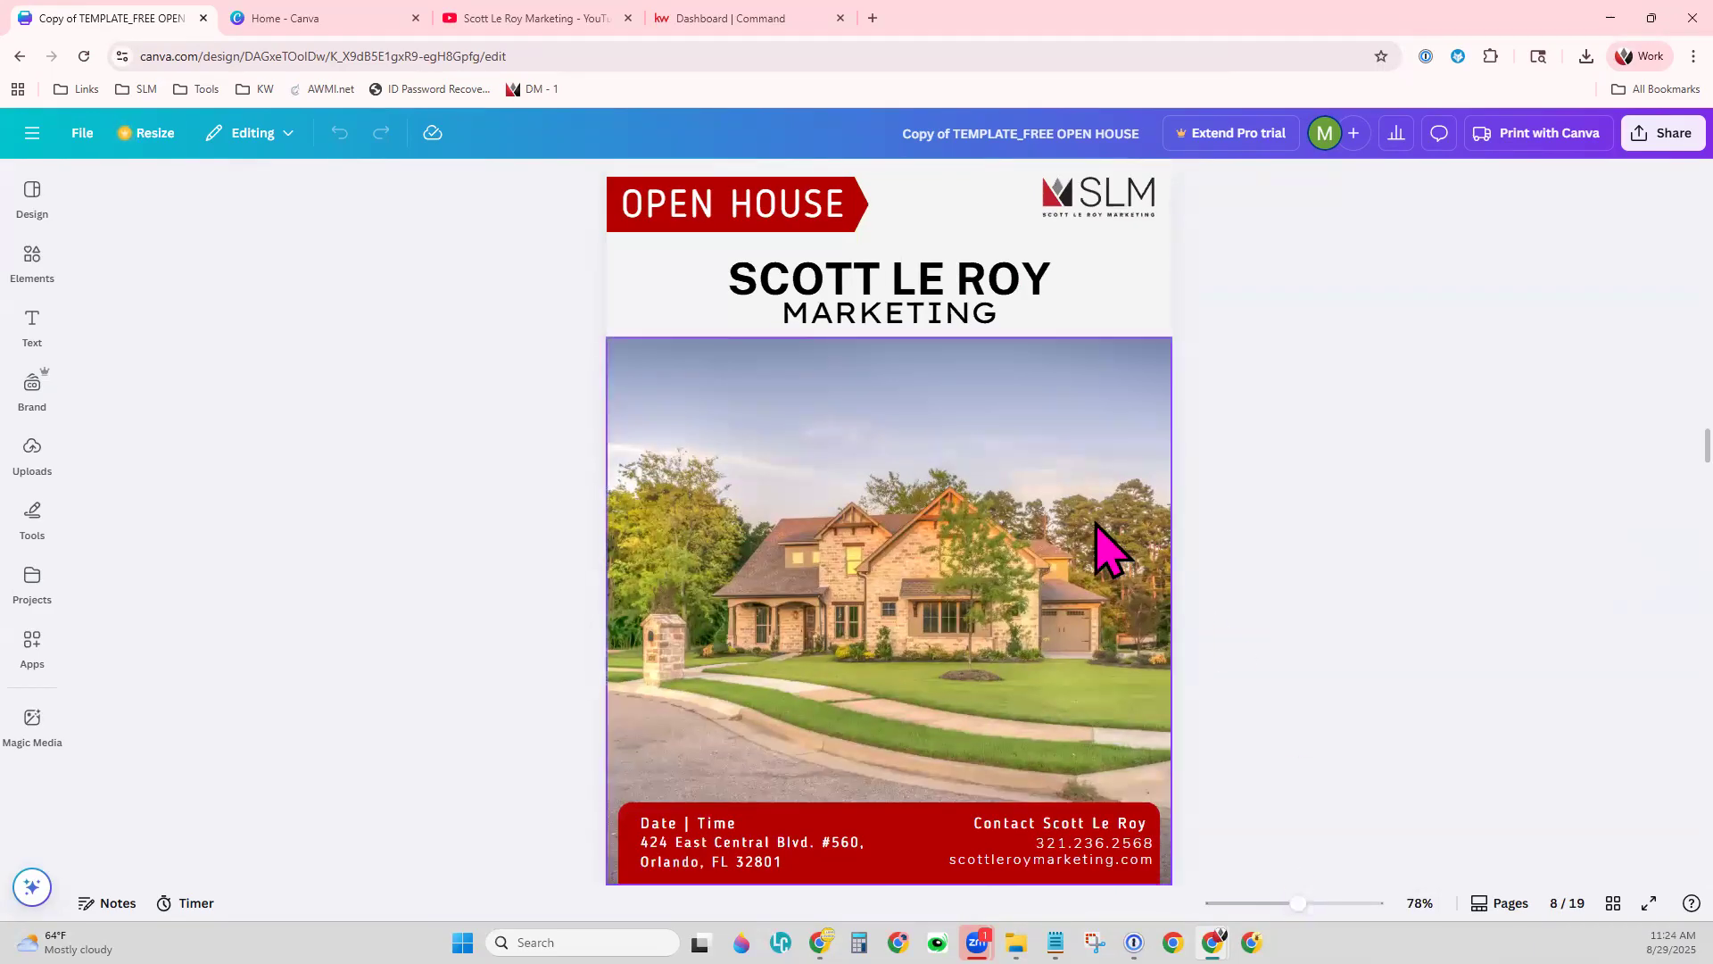
- Recolor the banner shape behind the OPEN HOUSE heading on page 8 to dark blue from the default solid colors
left_click(701, 189)
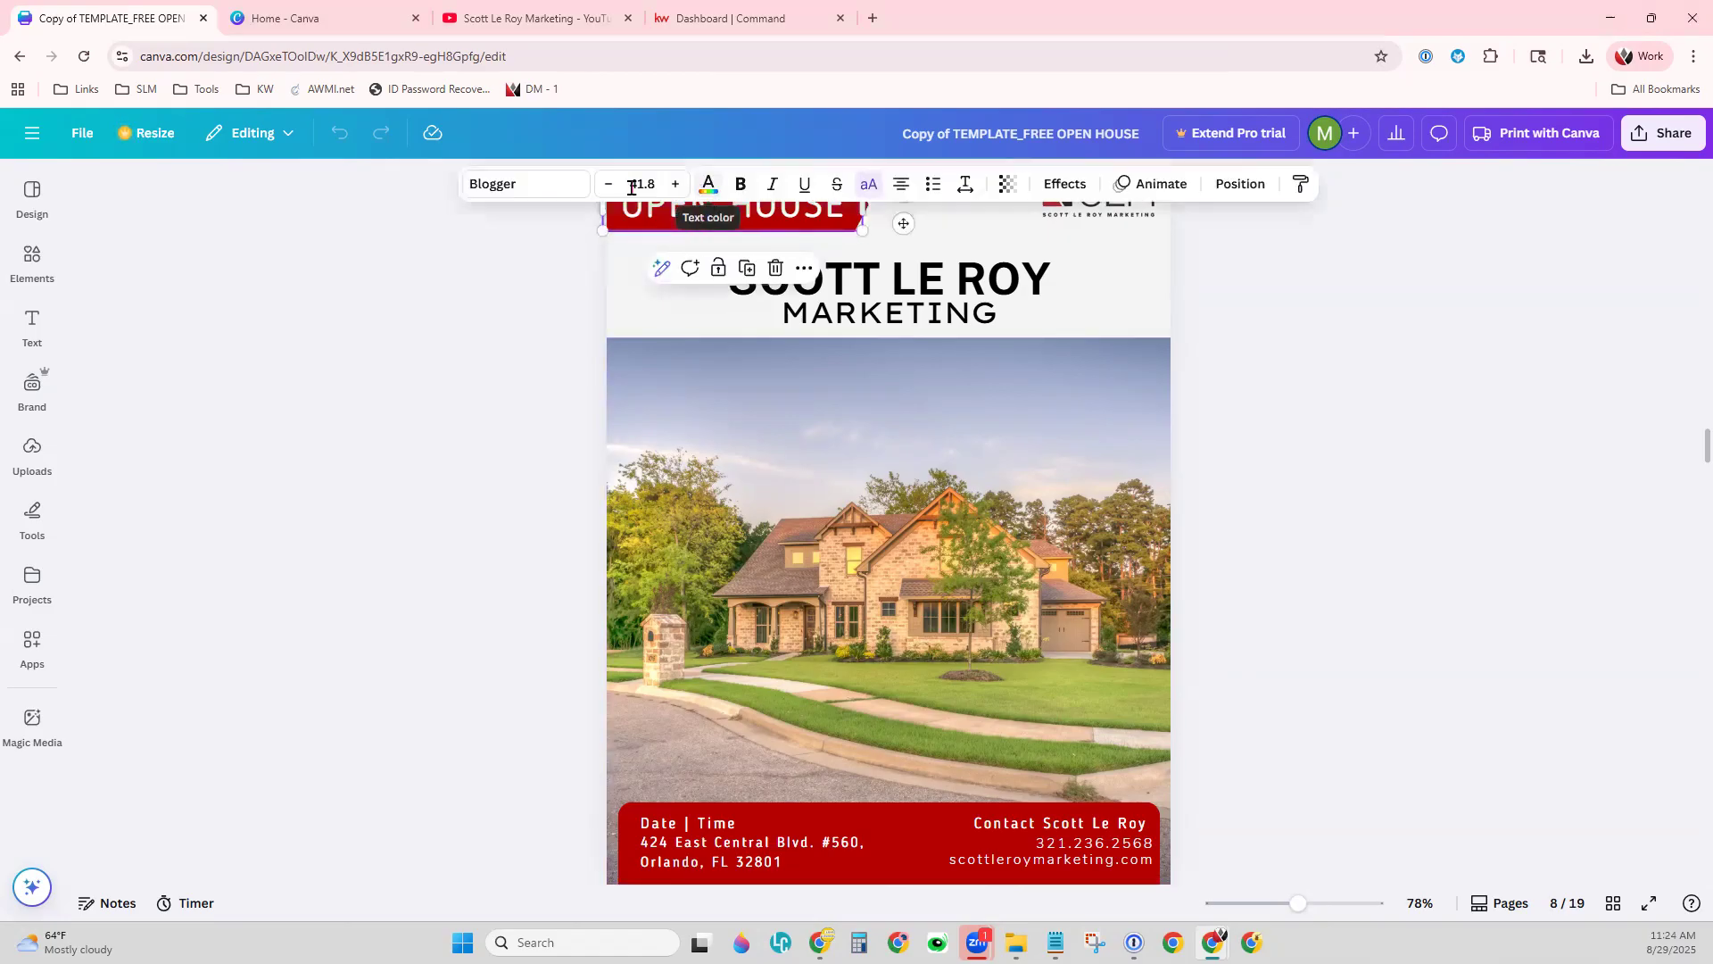
left_click(953, 241)
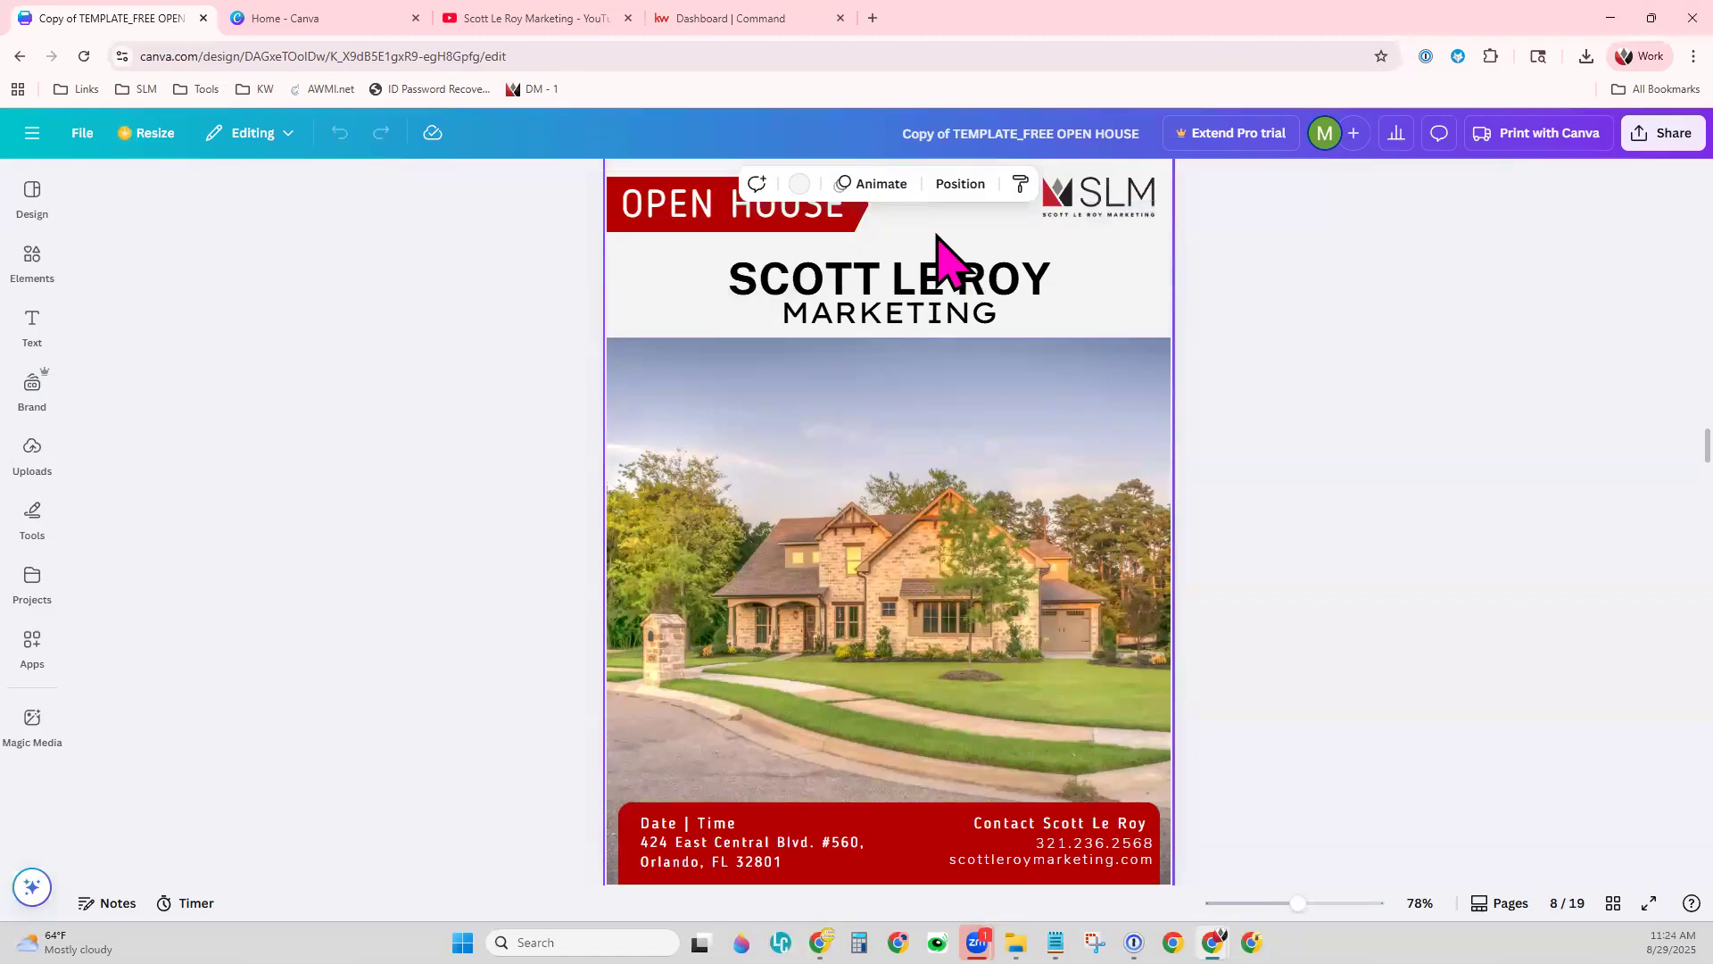
left_click(646, 179)
key("Escape")
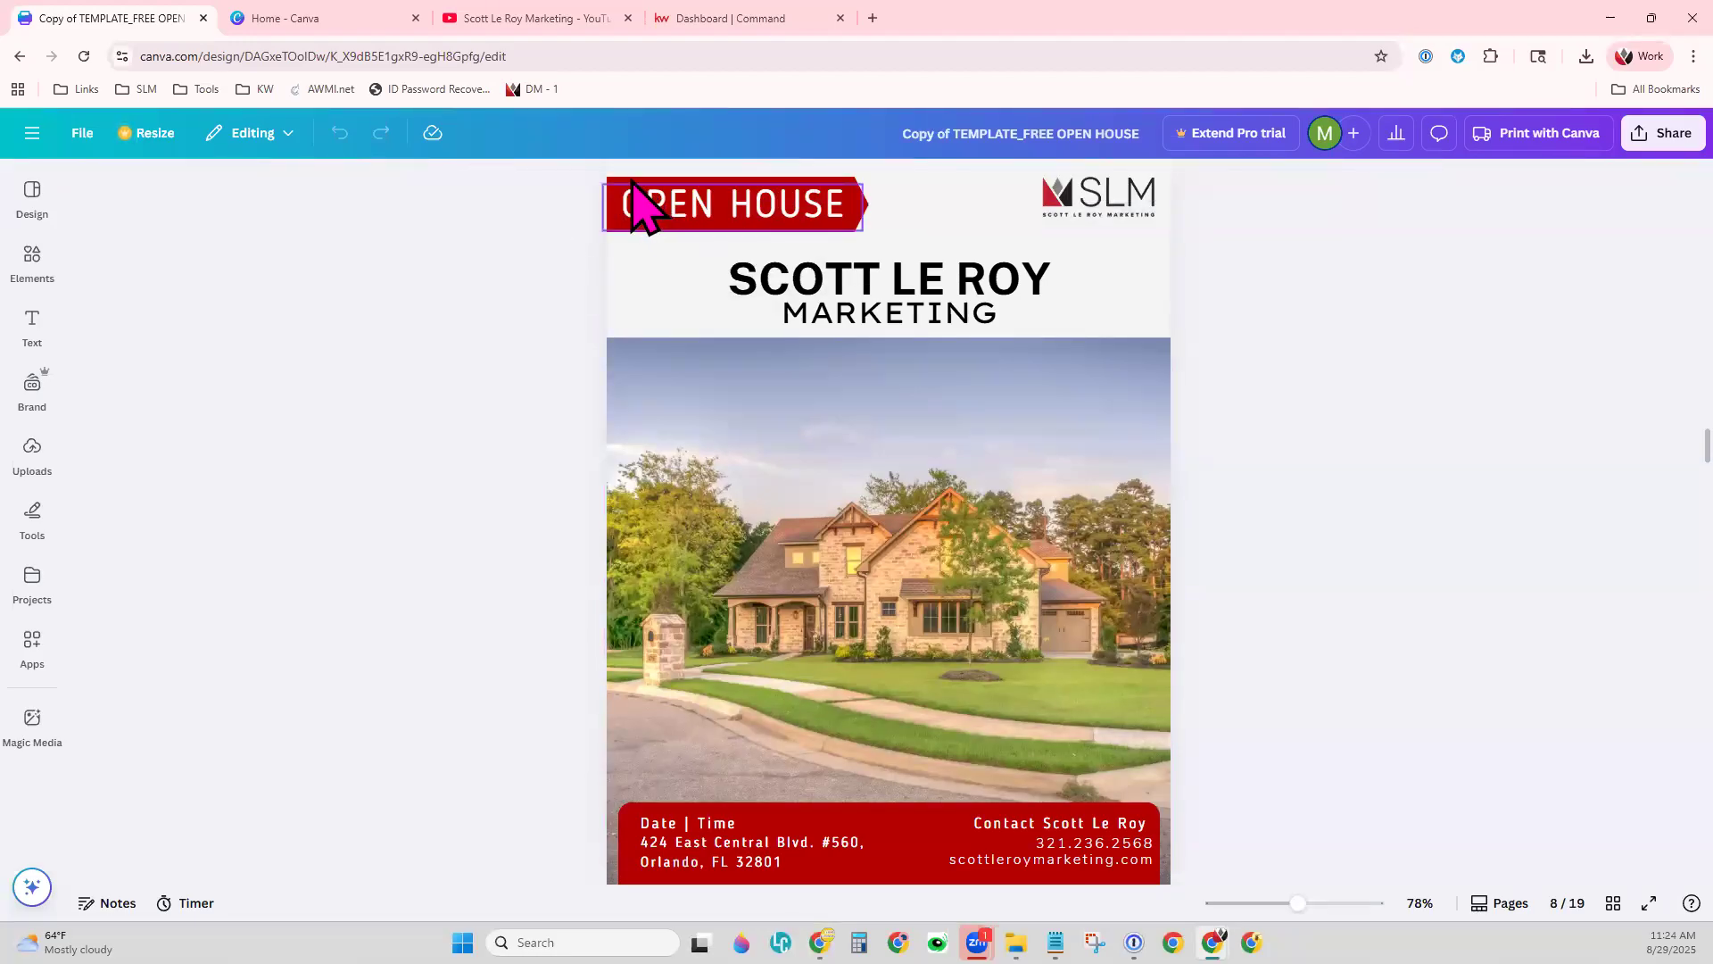
left_click(639, 203)
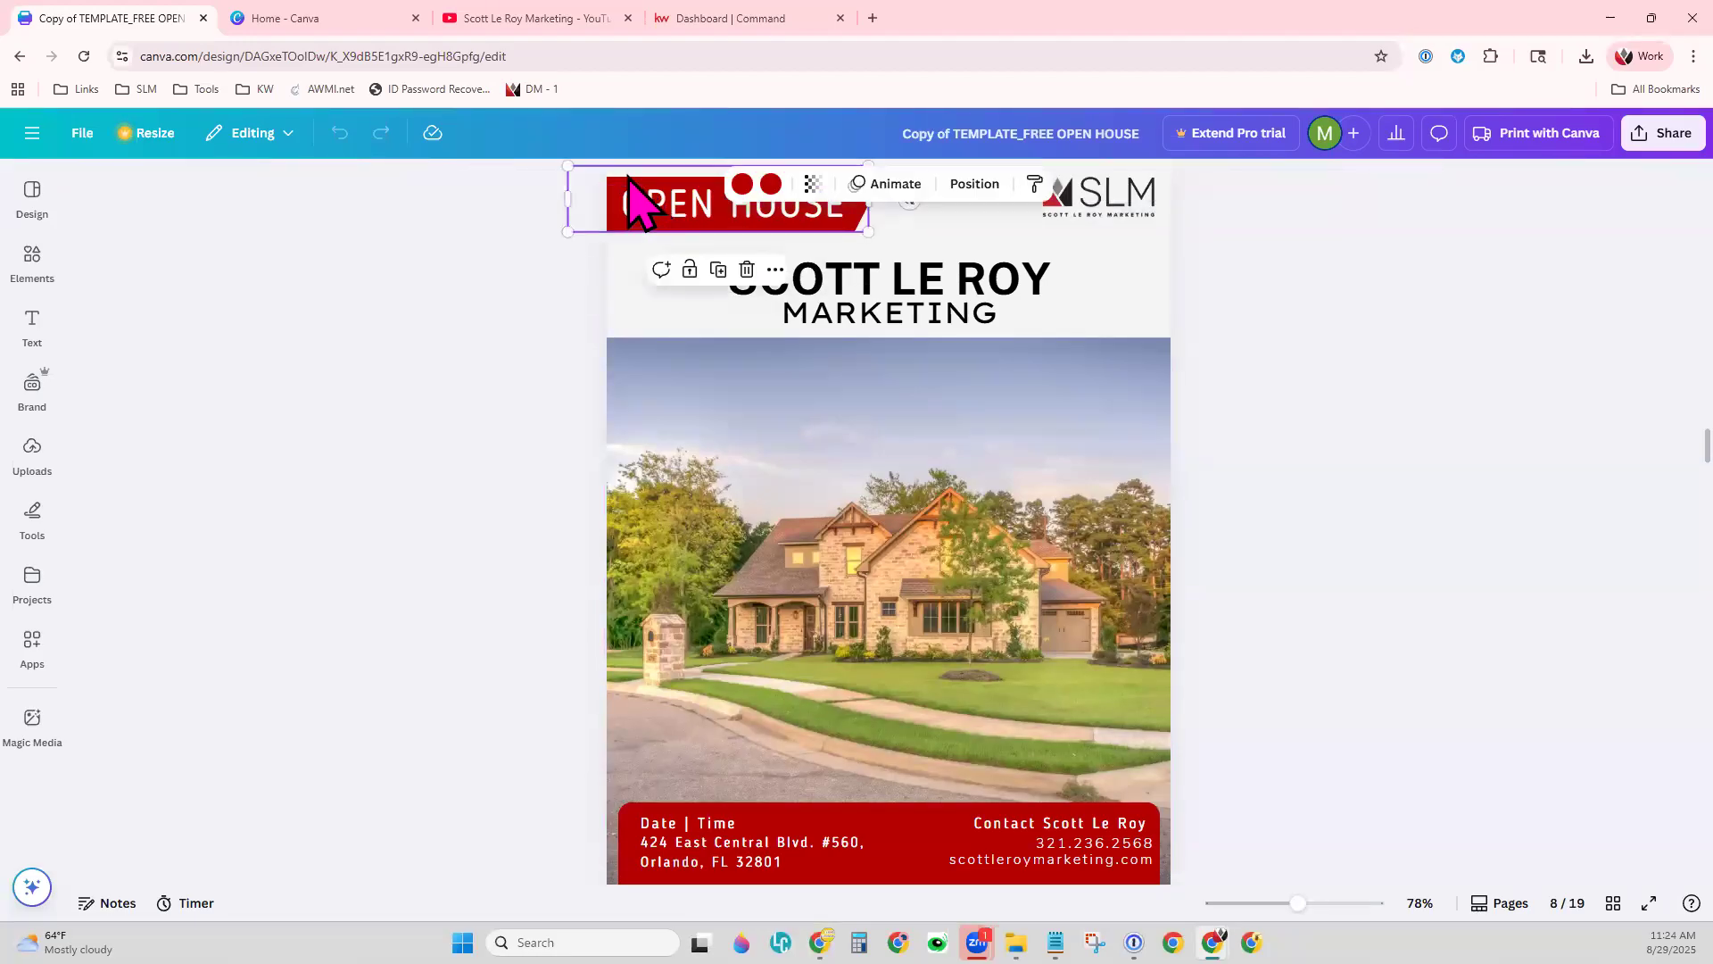
left_click(771, 184)
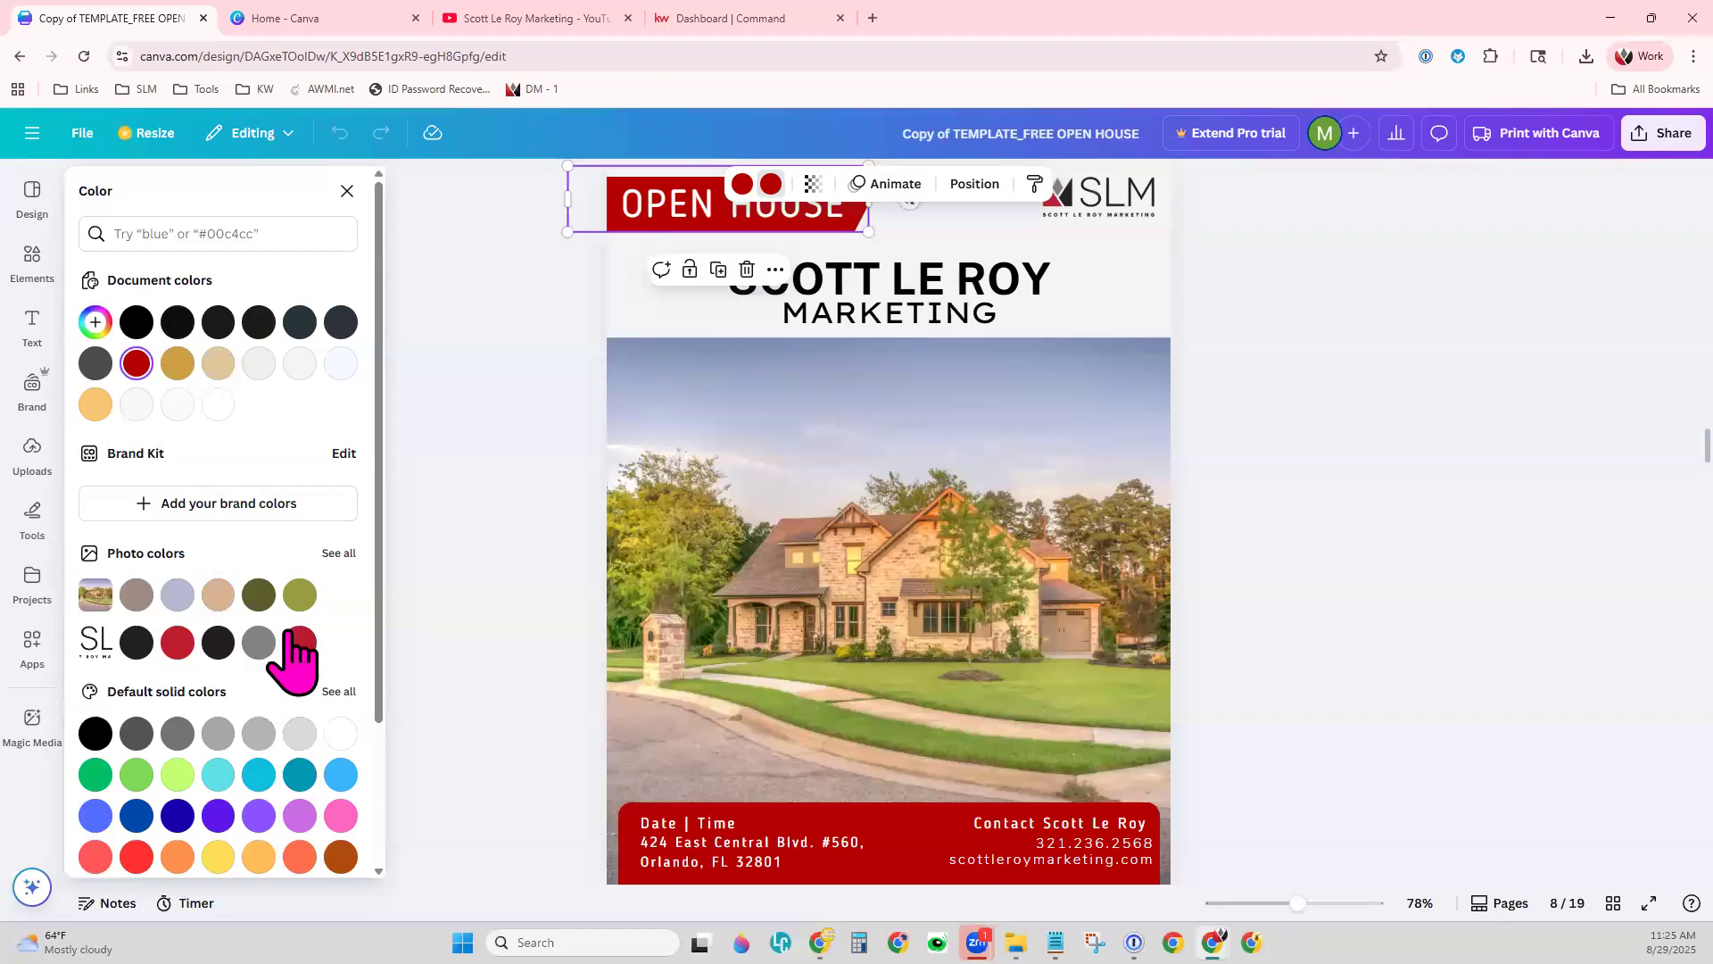
scroll(267, 808, "down", 2)
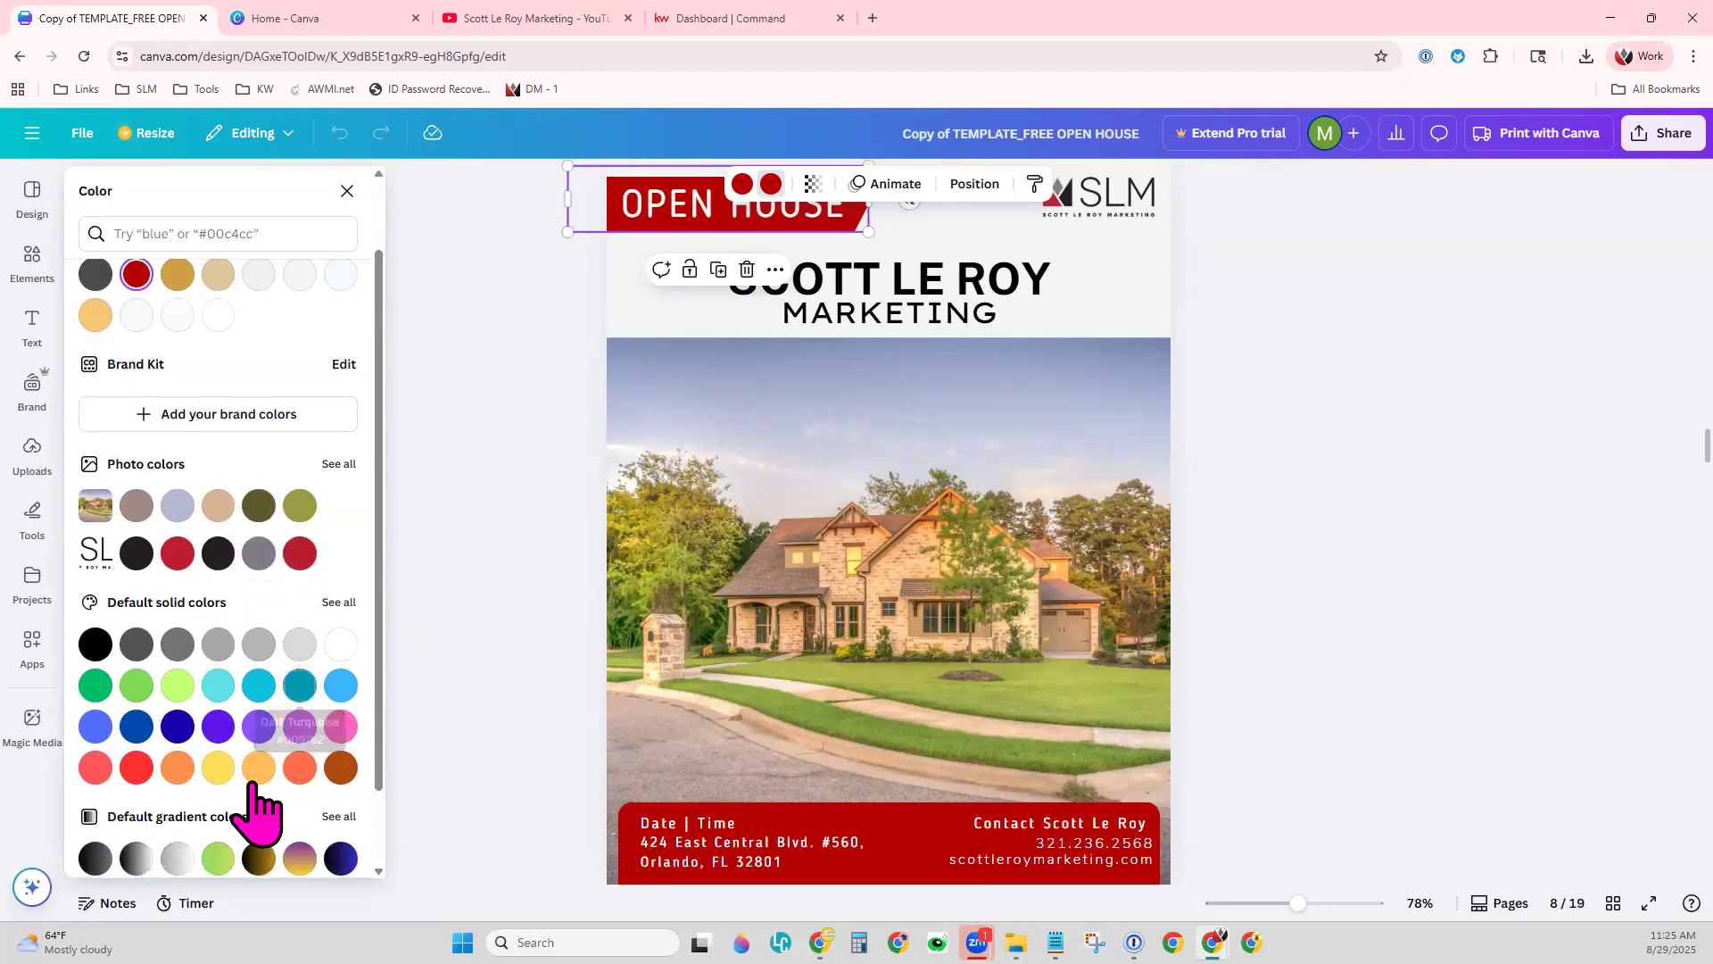
scroll(259, 807, "down", 2)
left_click(177, 639)
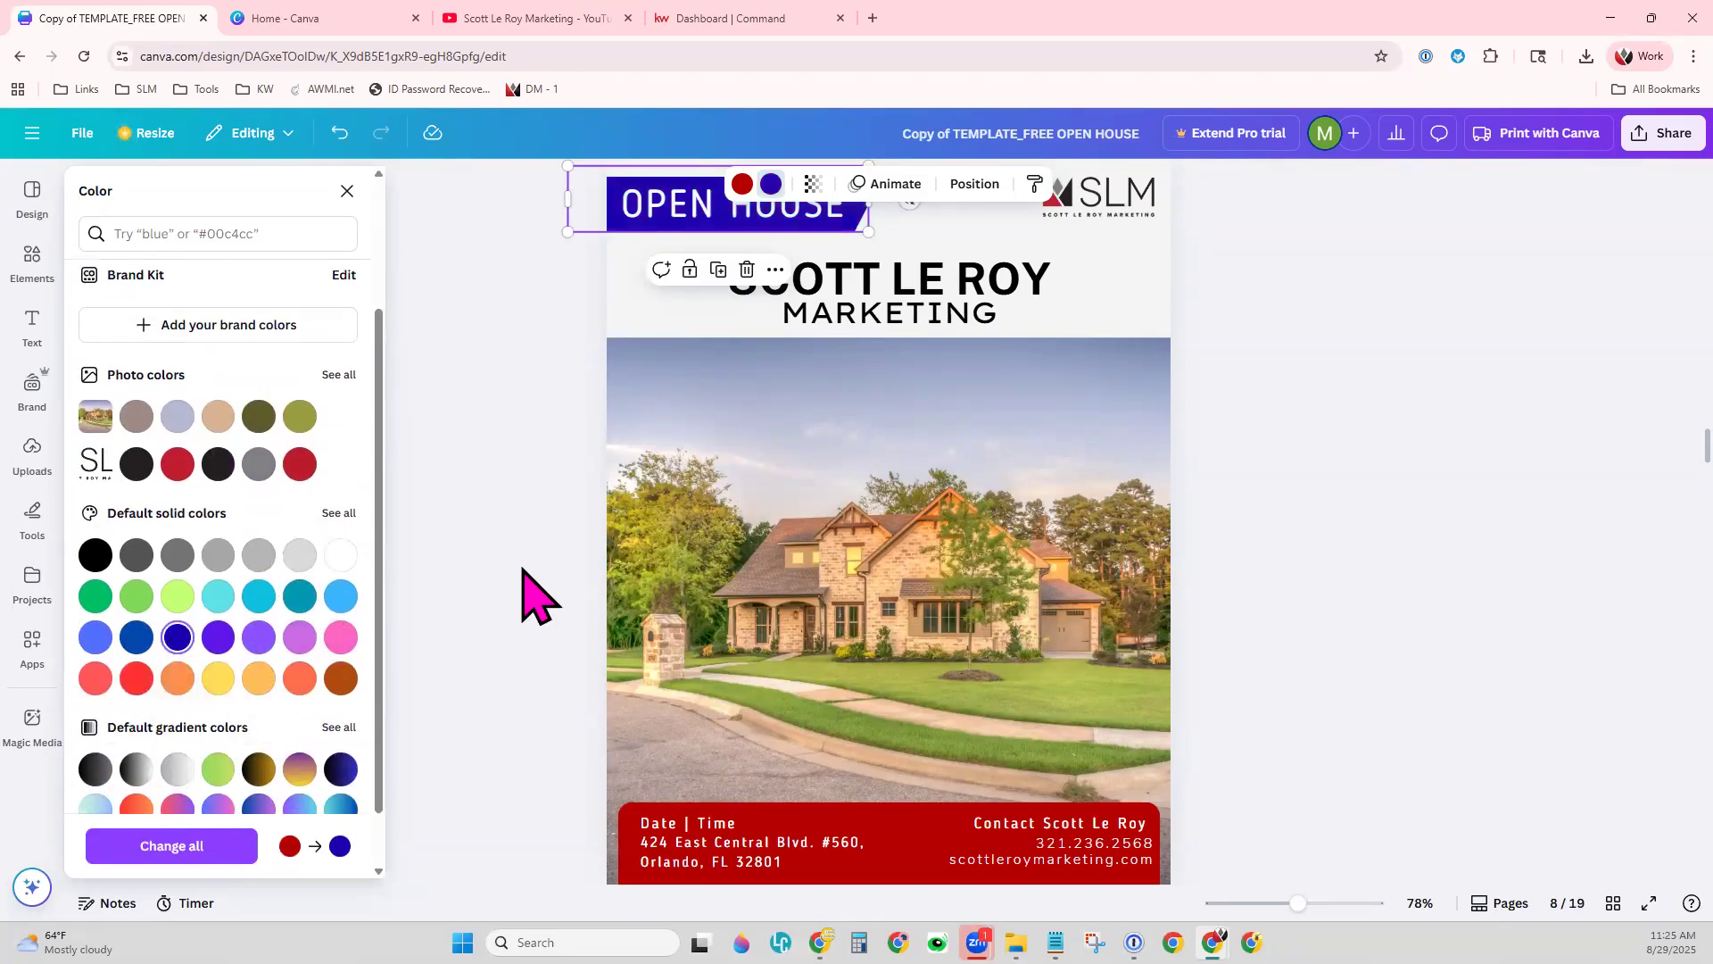
key("Escape")
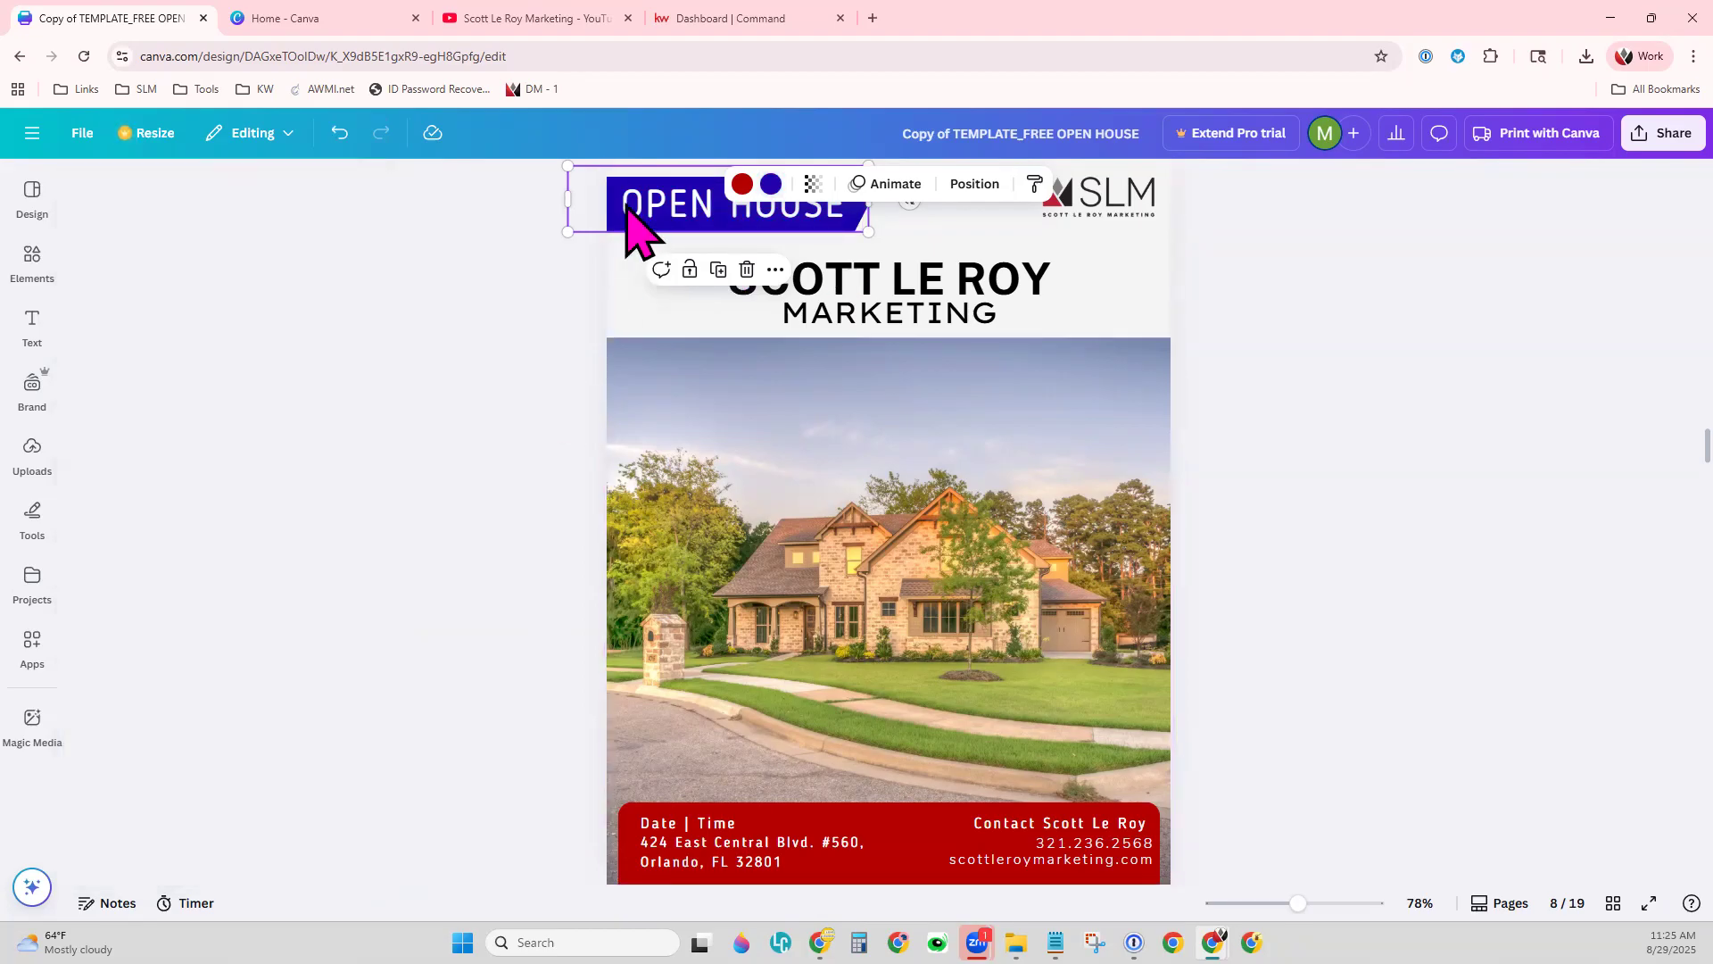
- Recolor the contact footer shape on page 8 to the same dark blue from the document colors
left_click(904, 812)
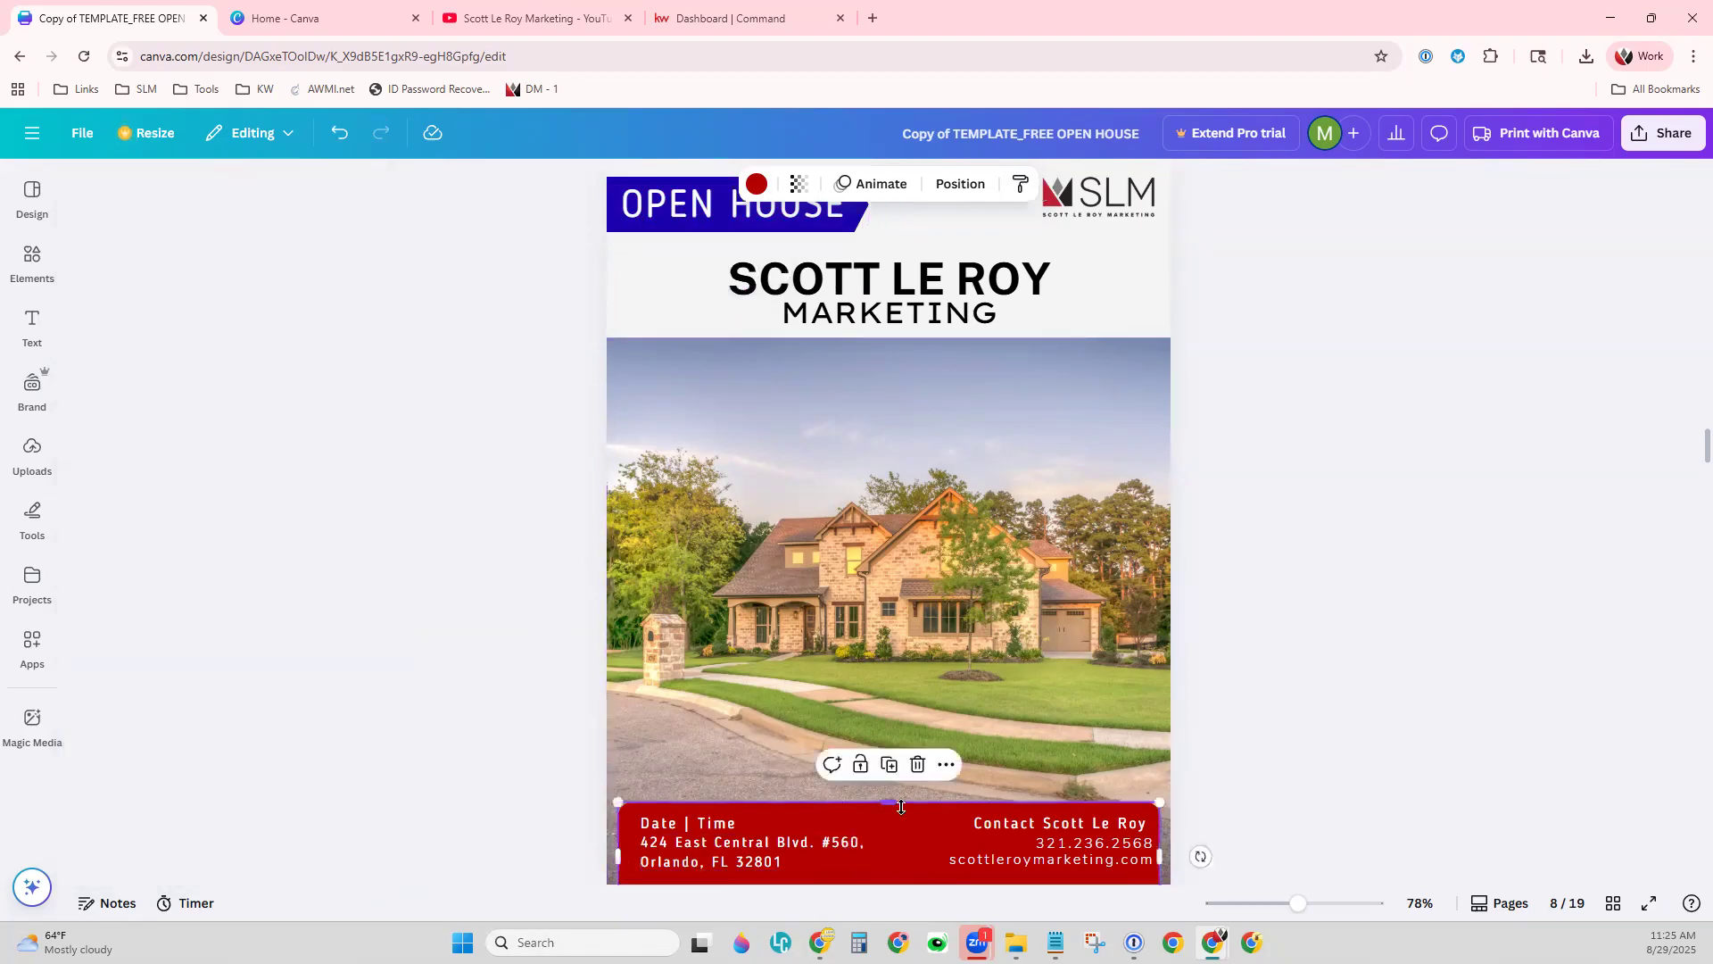
left_click(756, 188)
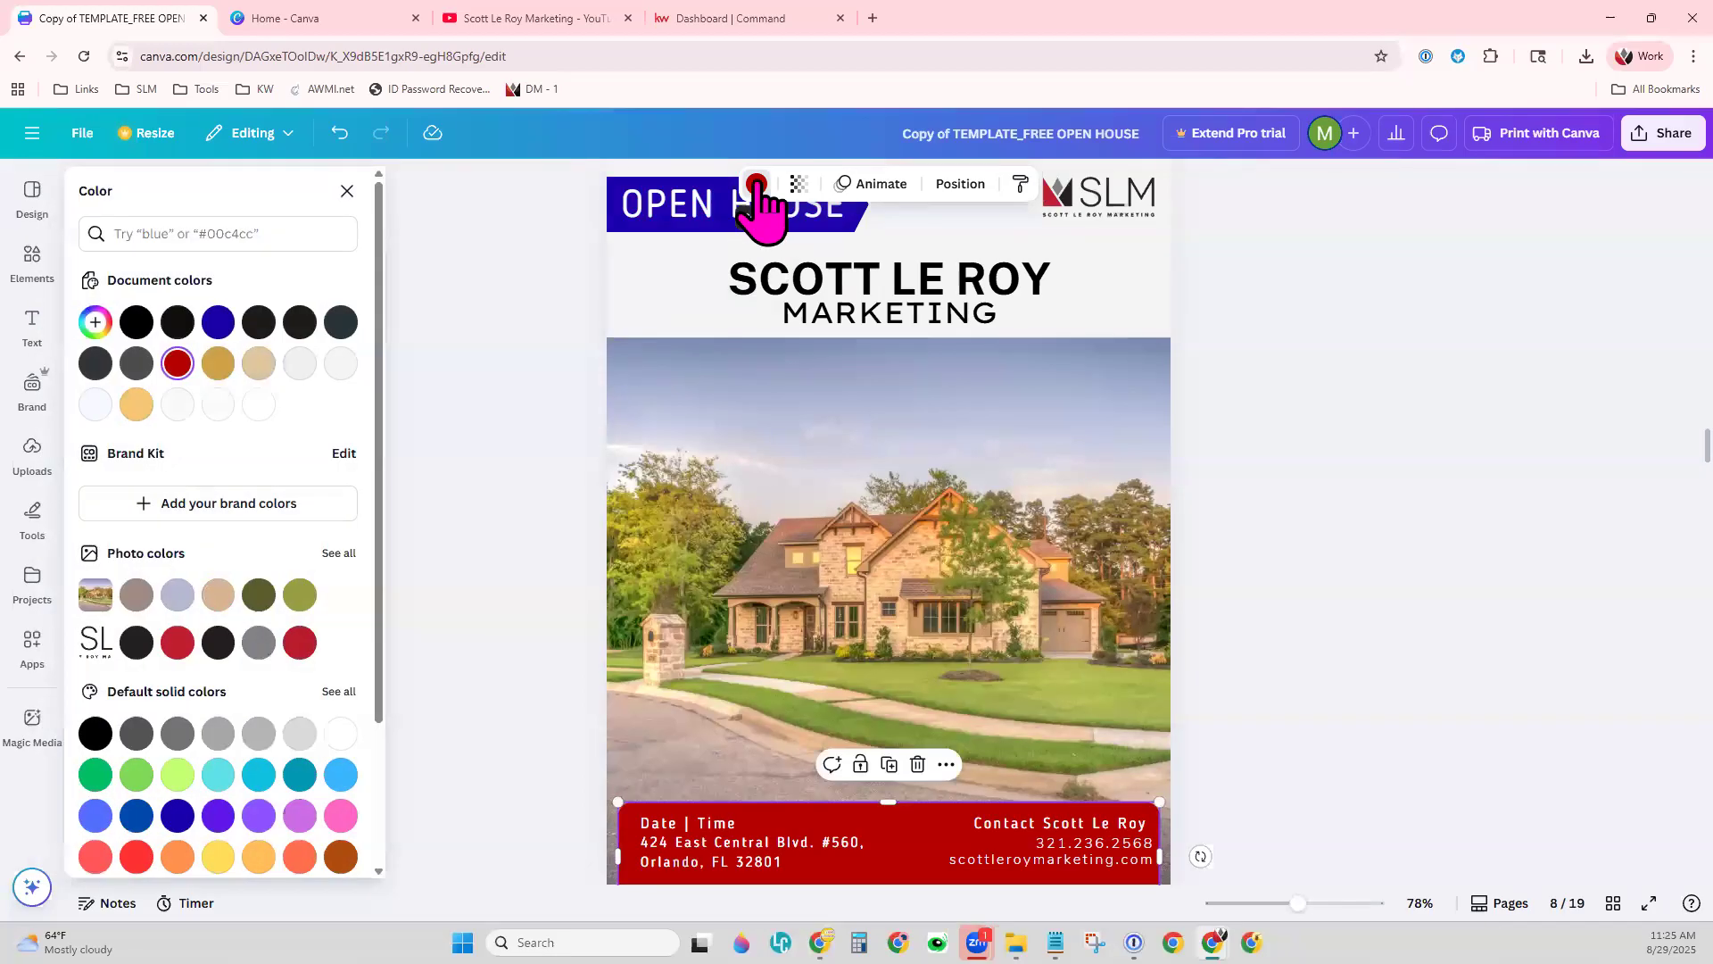
left_click(218, 323)
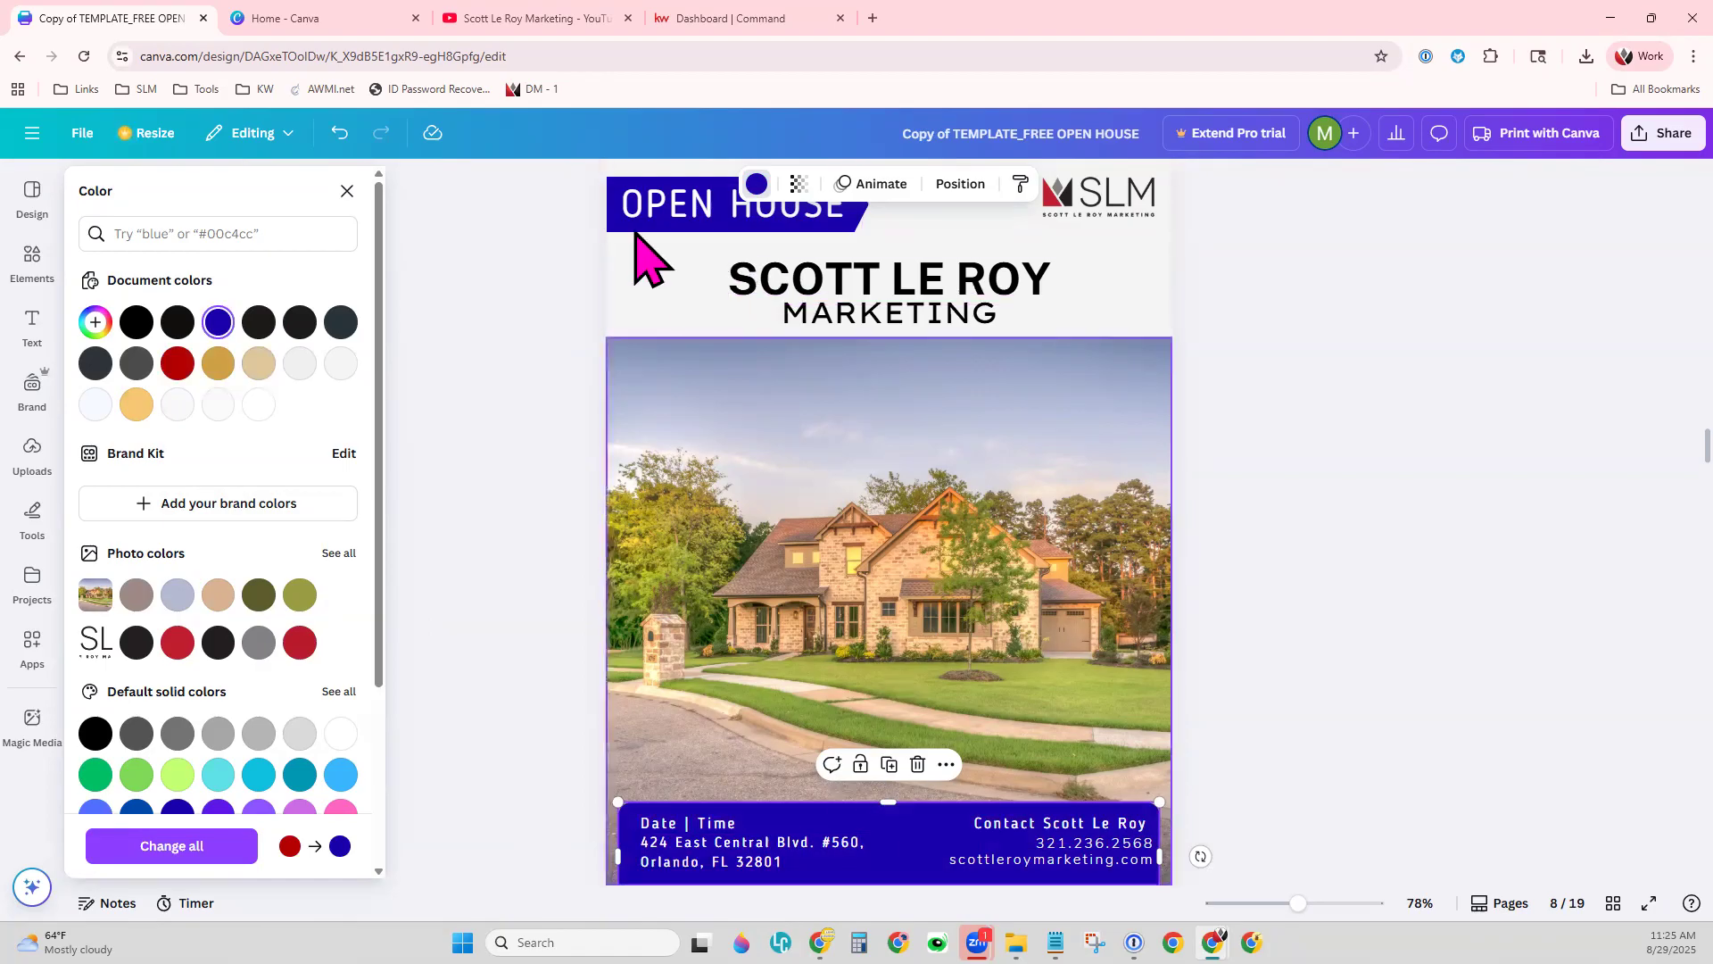
- Set the large name heading to size 48.9 in the Lost in south handwriting font, trying Gistesy first
left_click(939, 295)
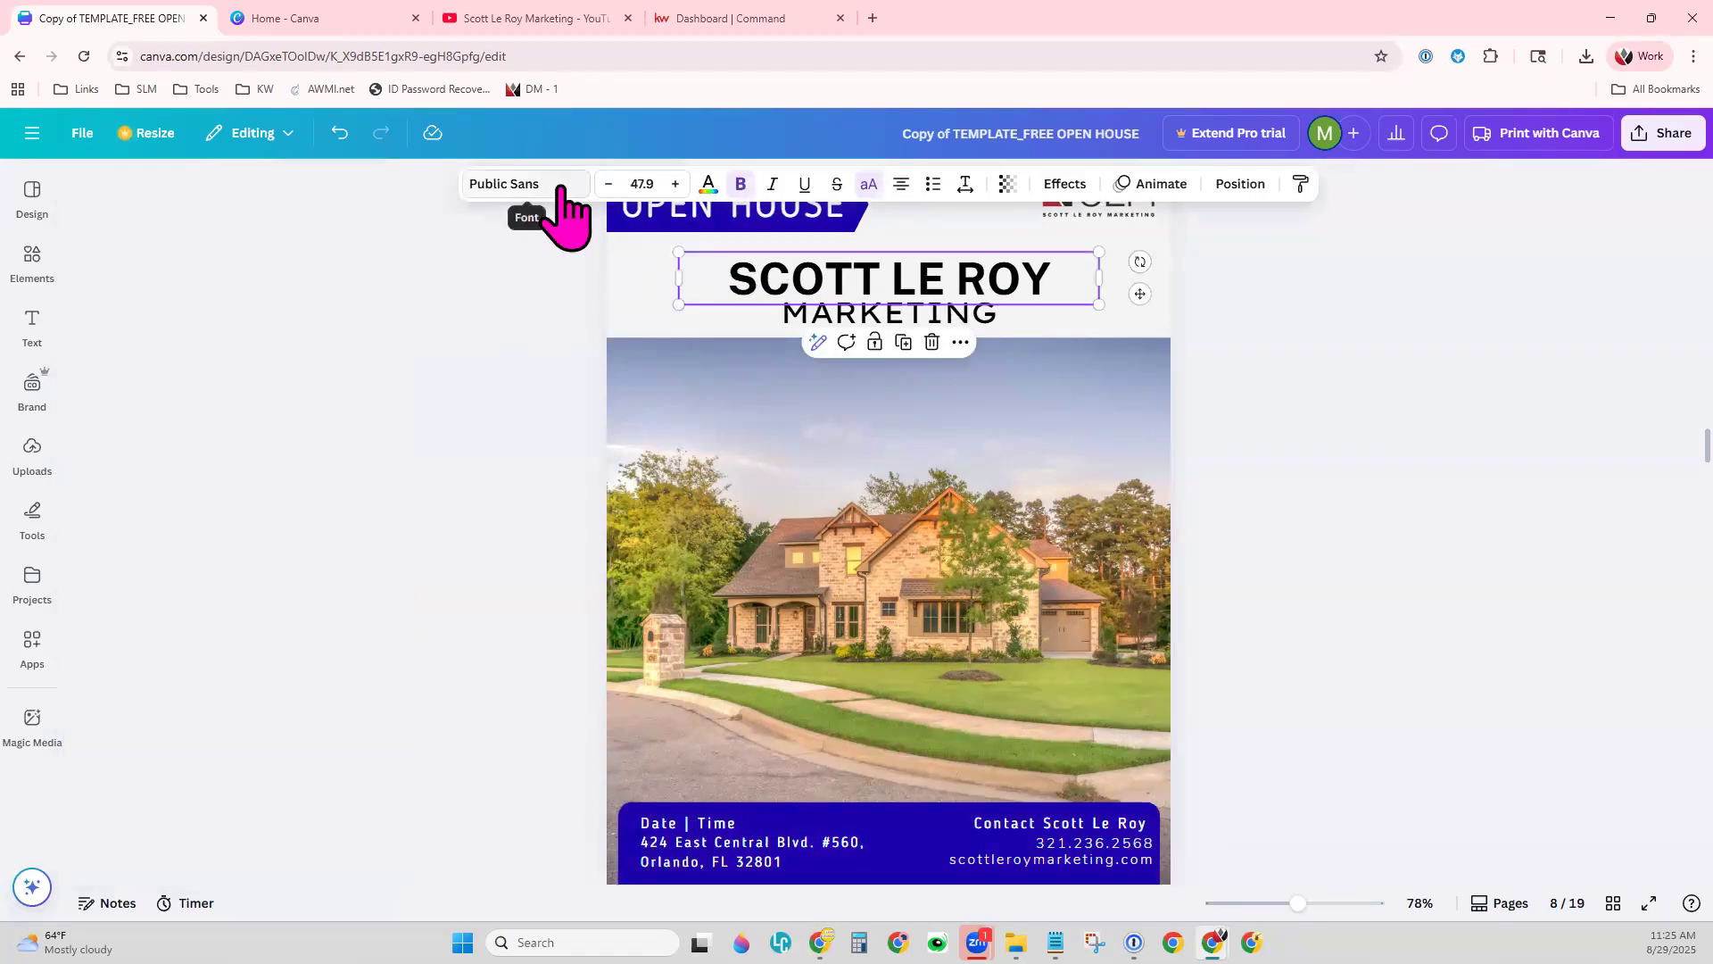
left_click(609, 183)
left_click(675, 184)
left_click(675, 184)
left_click(507, 187)
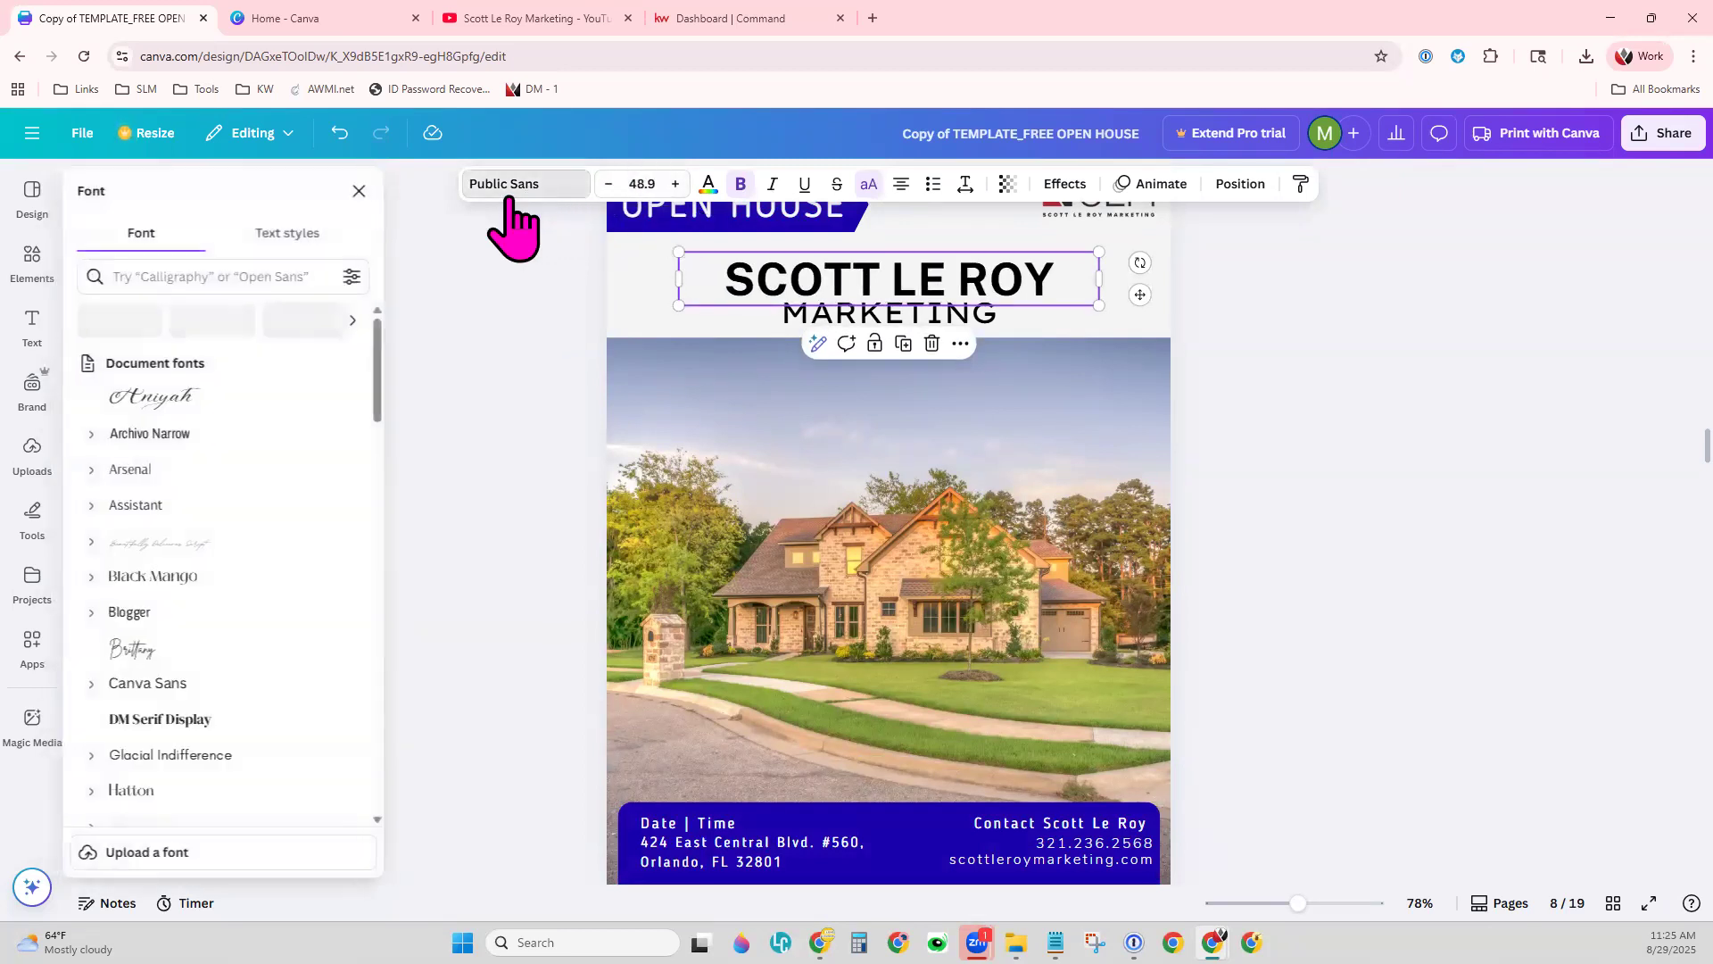
left_click(119, 321)
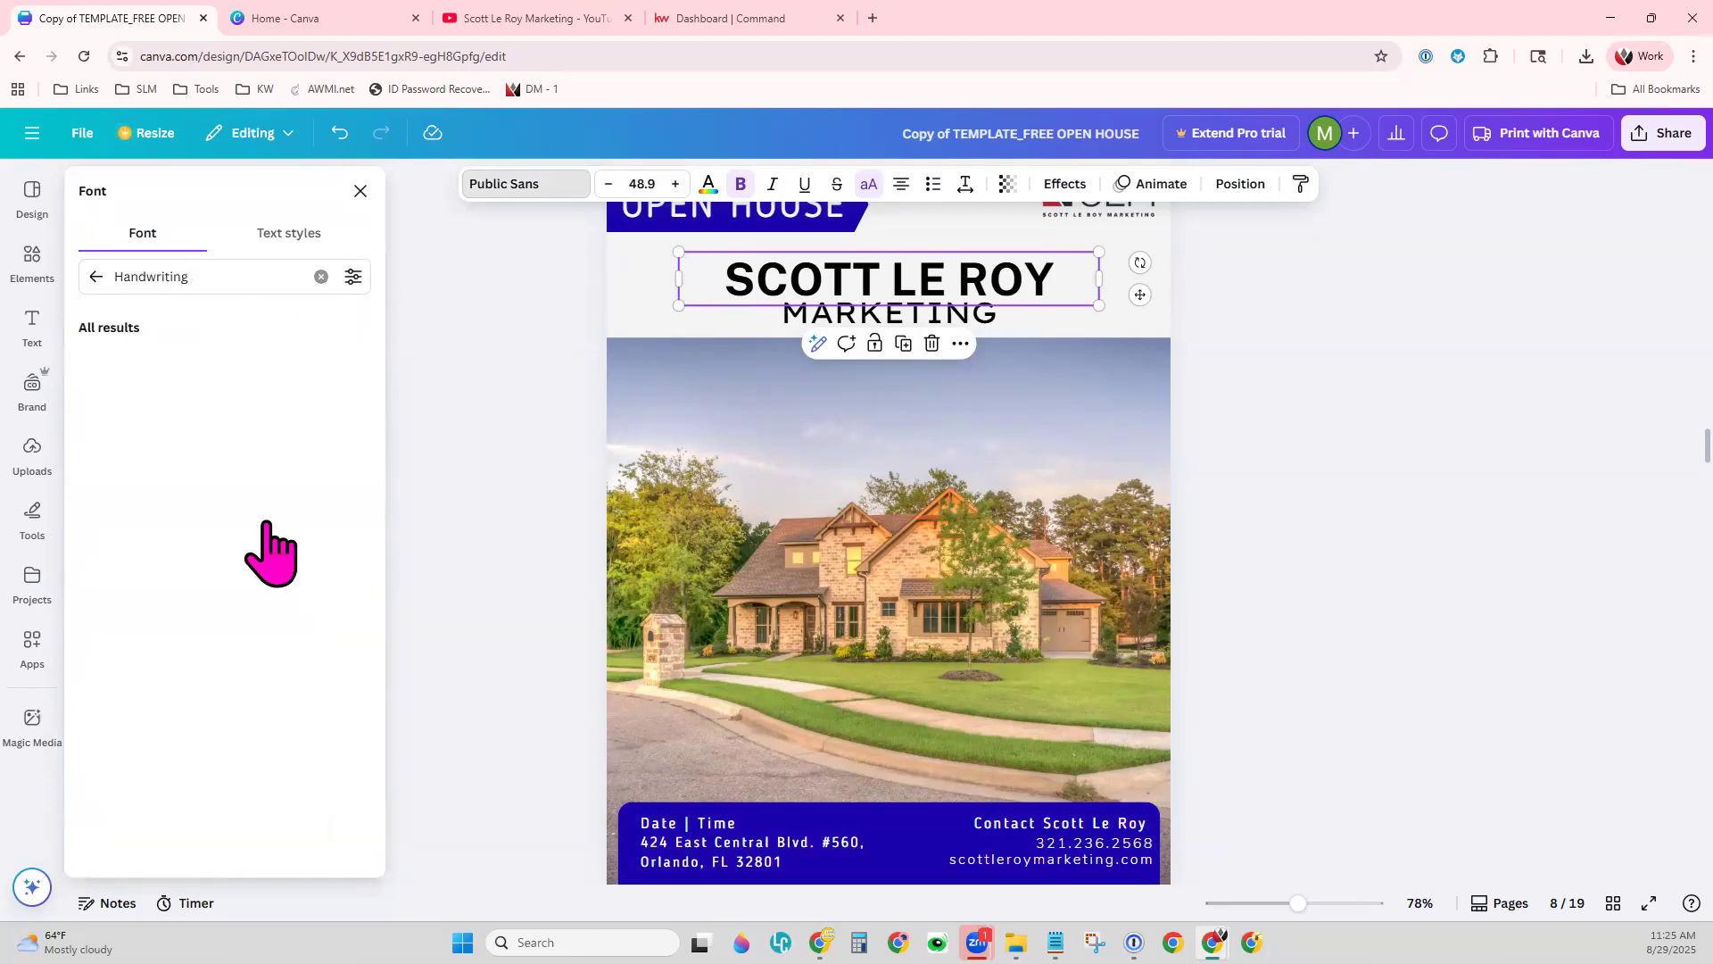
scroll(267, 745, "down", 8)
scroll(259, 776, "down", 2)
left_click(202, 649)
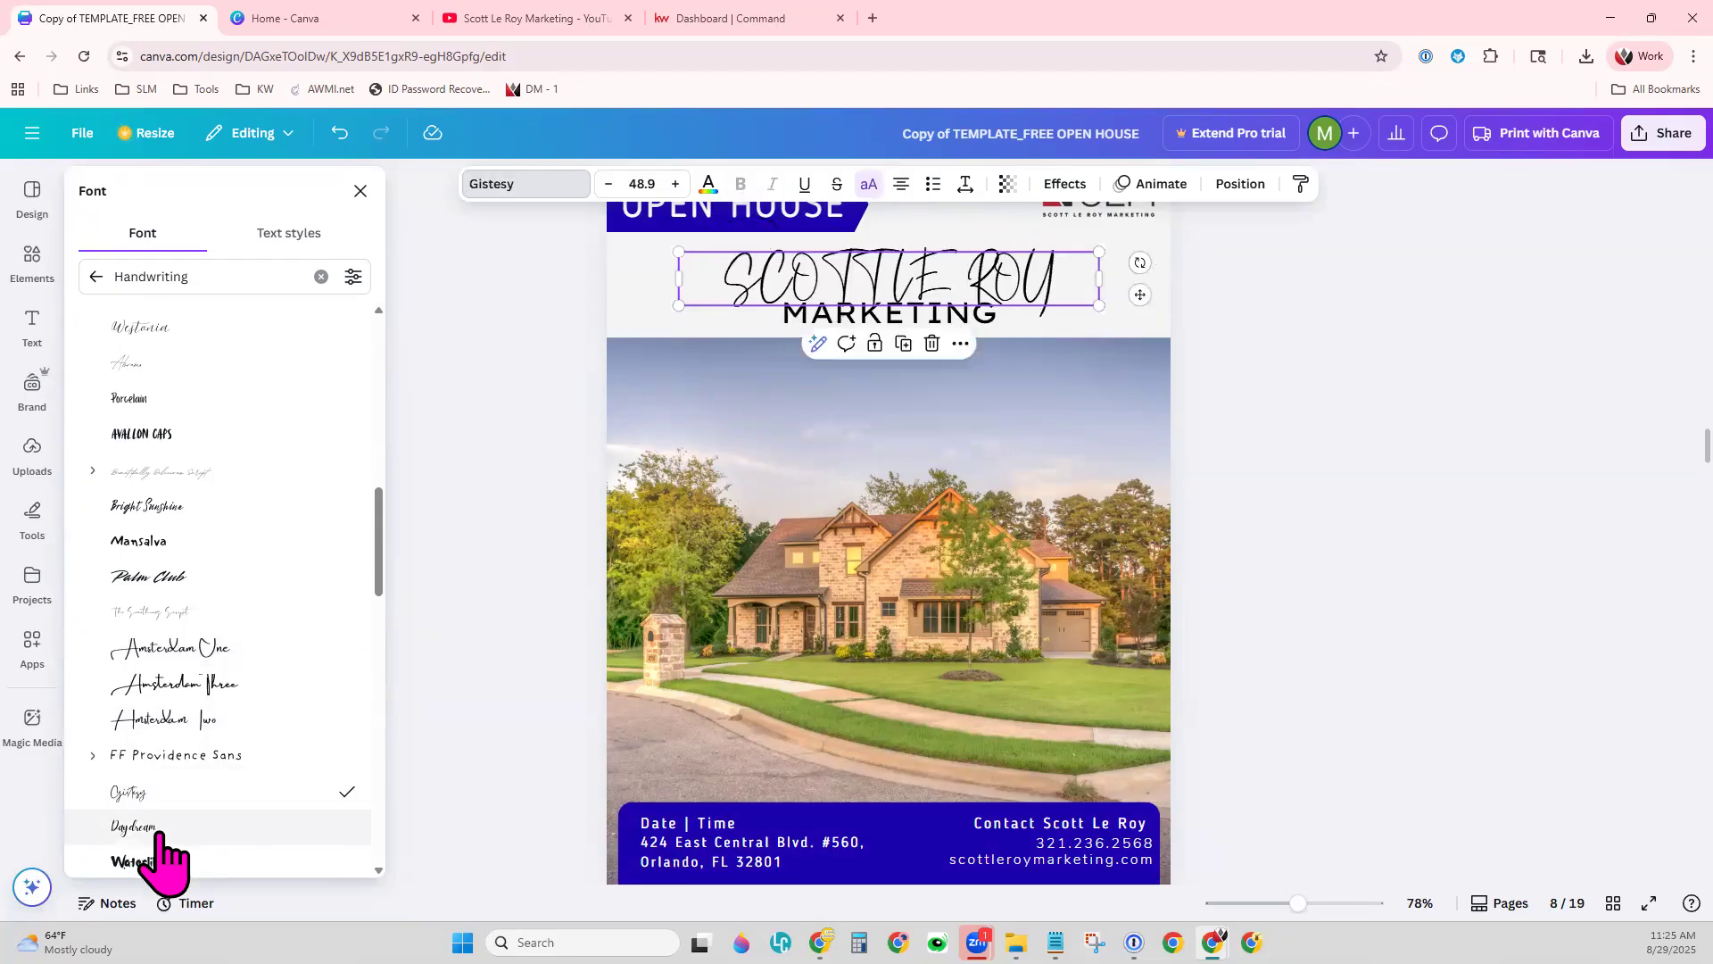
scroll(210, 658, "up", 2)
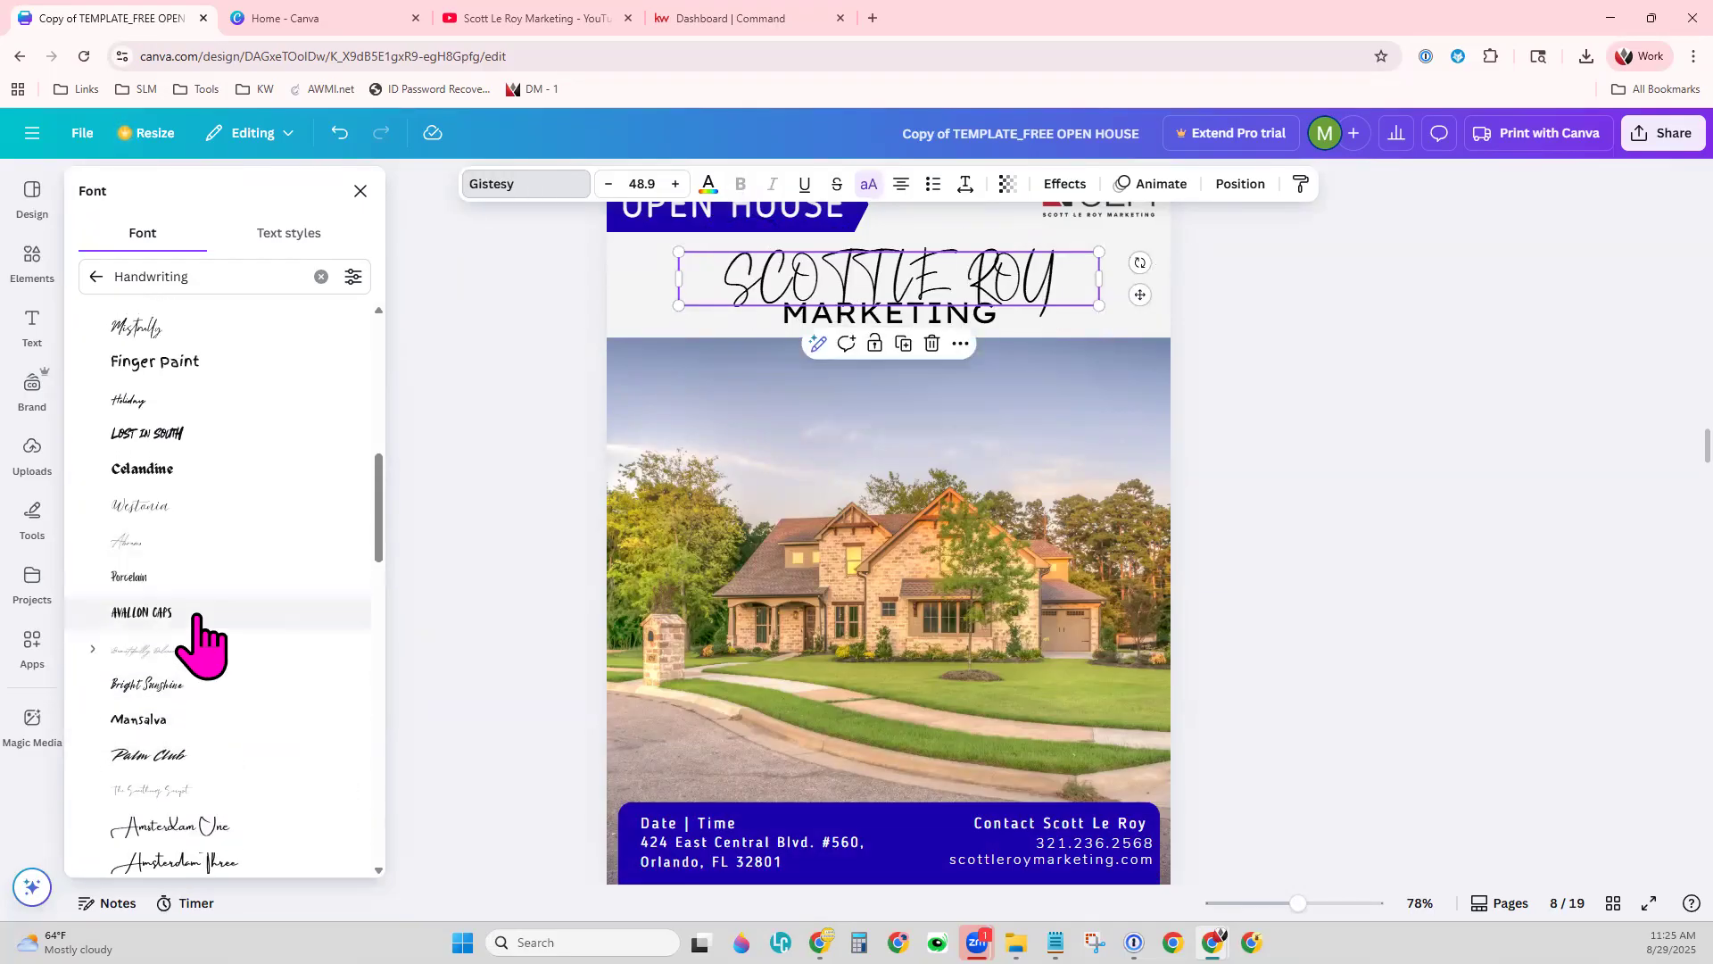
left_click(187, 337)
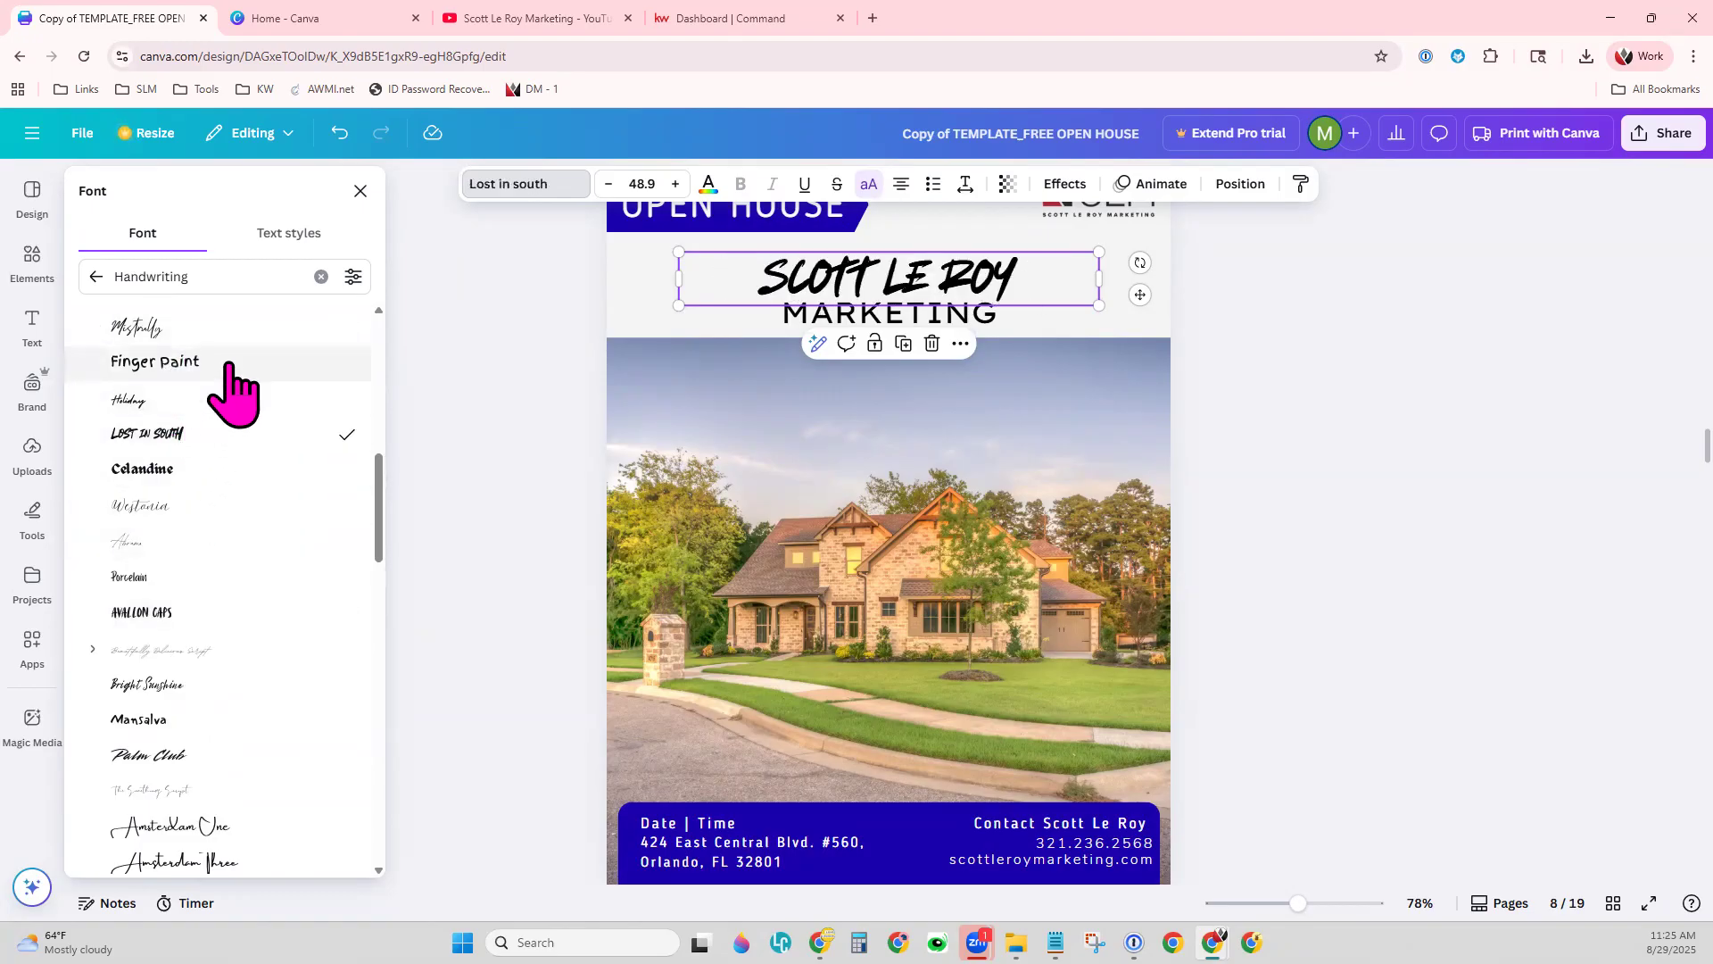
scroll(241, 402, "up", 3)
- Enlarge the name heading's text box to font size 70 so it spans the page width
left_click_drag(678, 253, 618, 243)
left_click_drag(1096, 244, 1185, 233)
left_click_drag(611, 230, 581, 229)
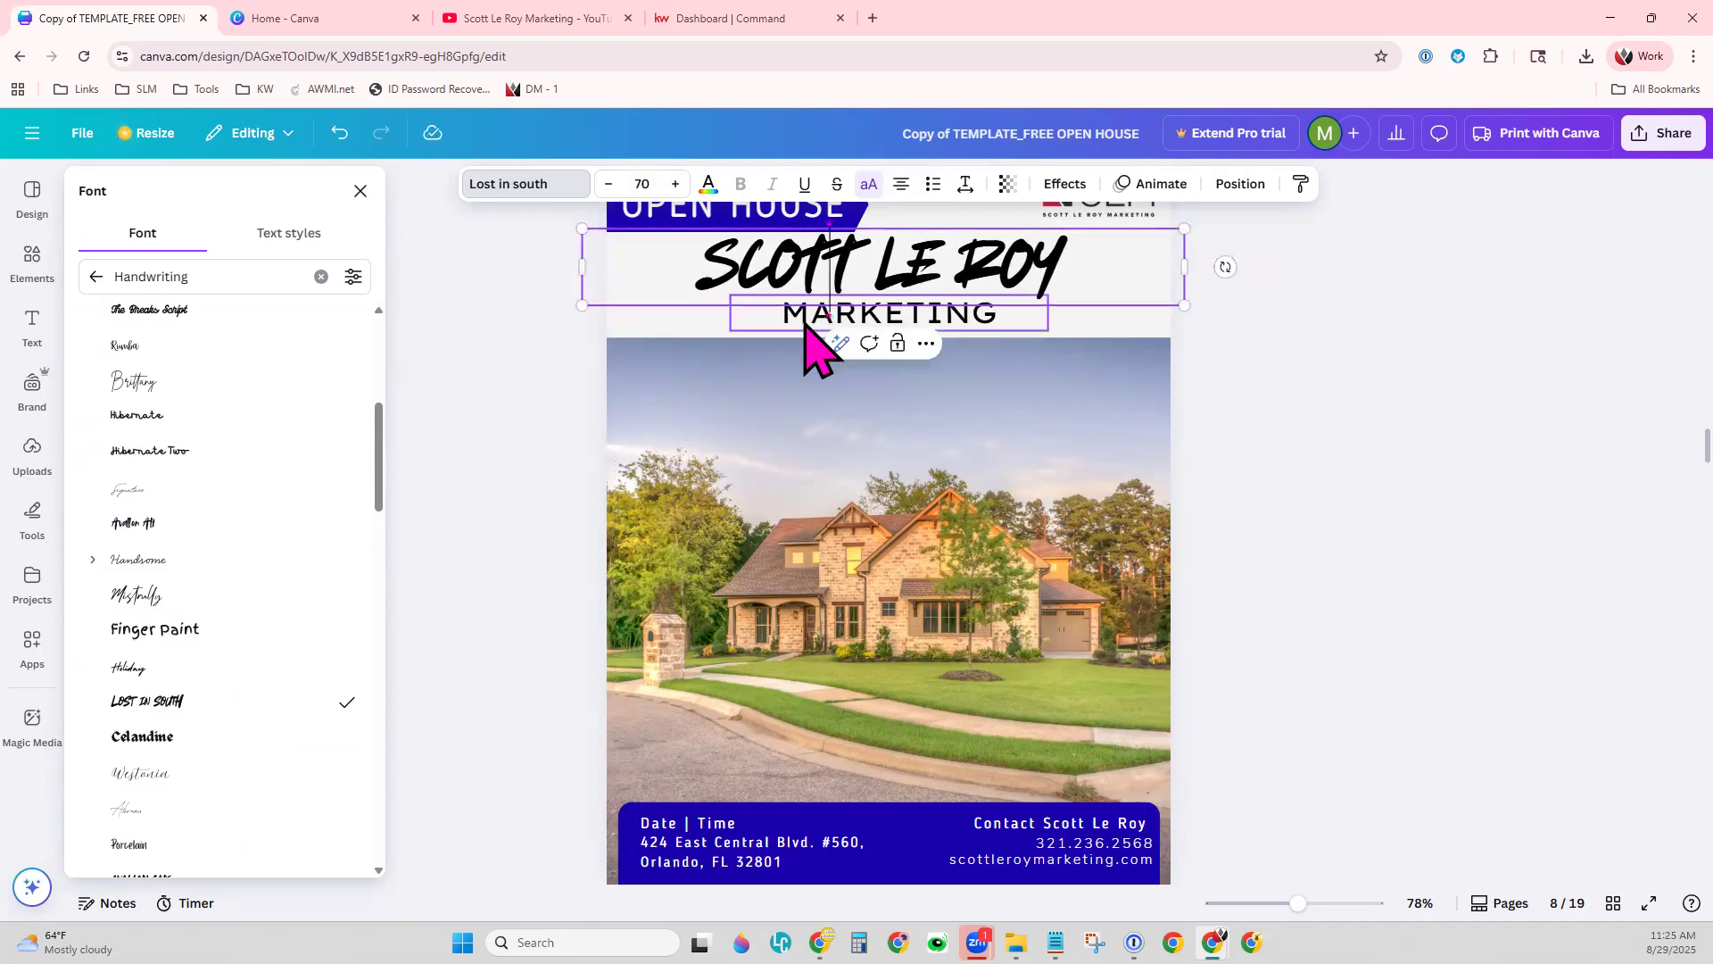
- Try the Handsome font on the MARKETING subheading, and set it to Garet from the Corporate fonts
left_click(825, 320)
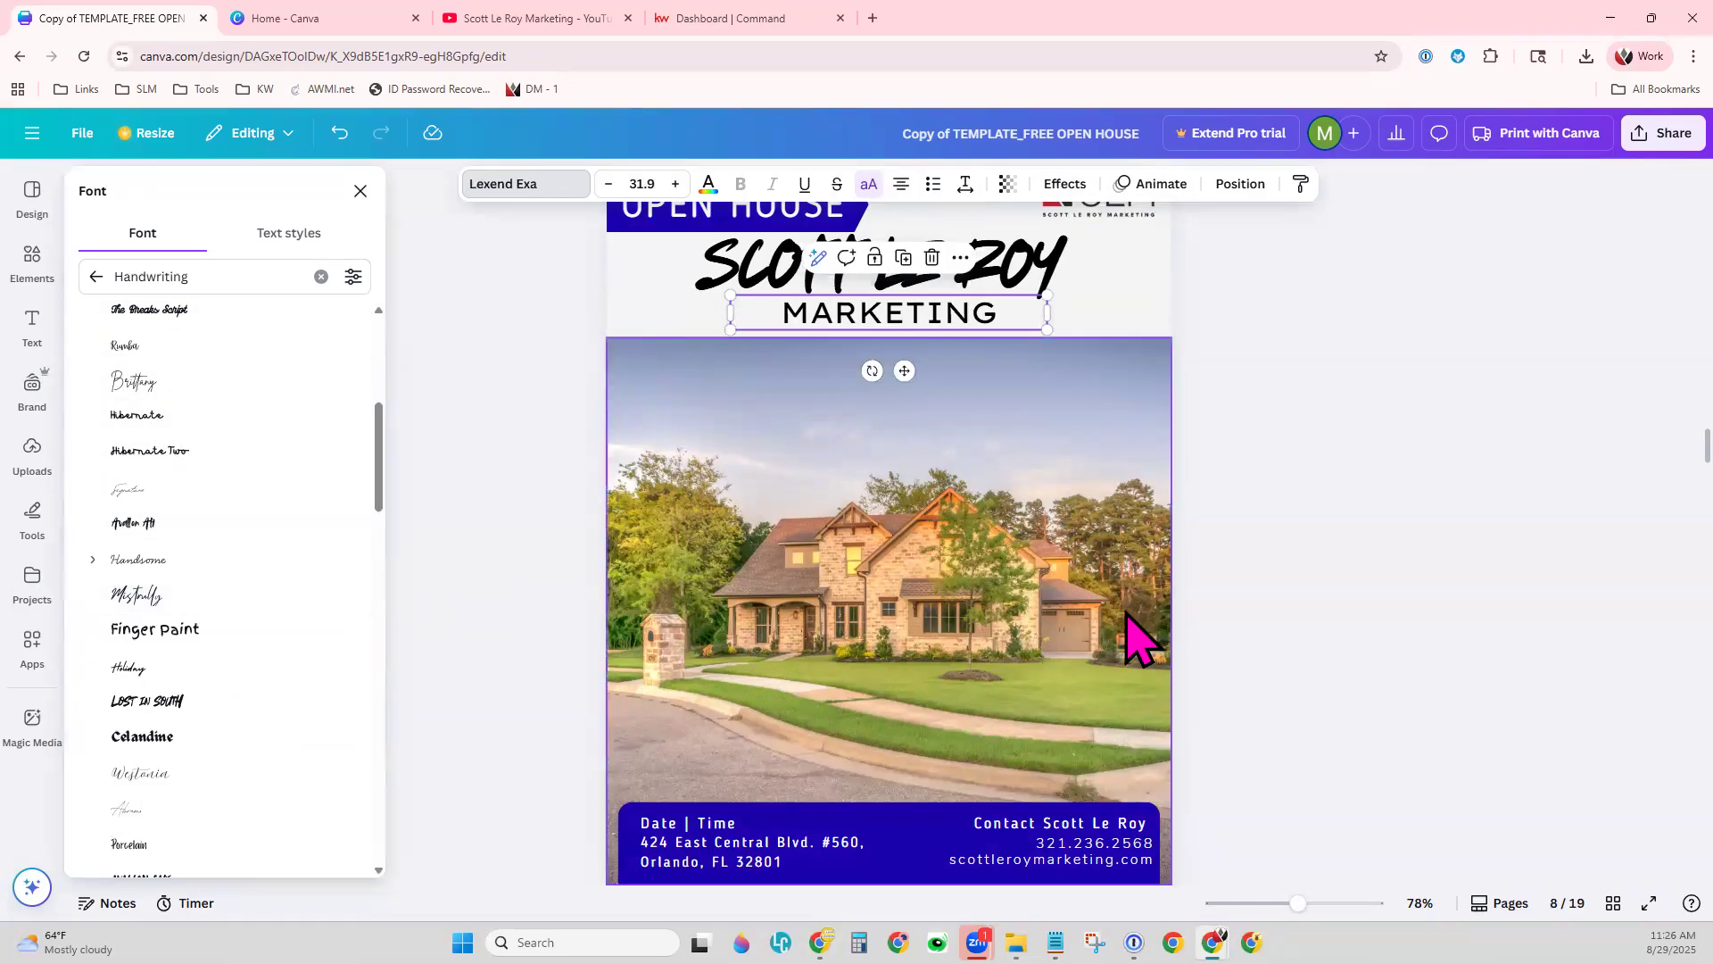
left_click(222, 560)
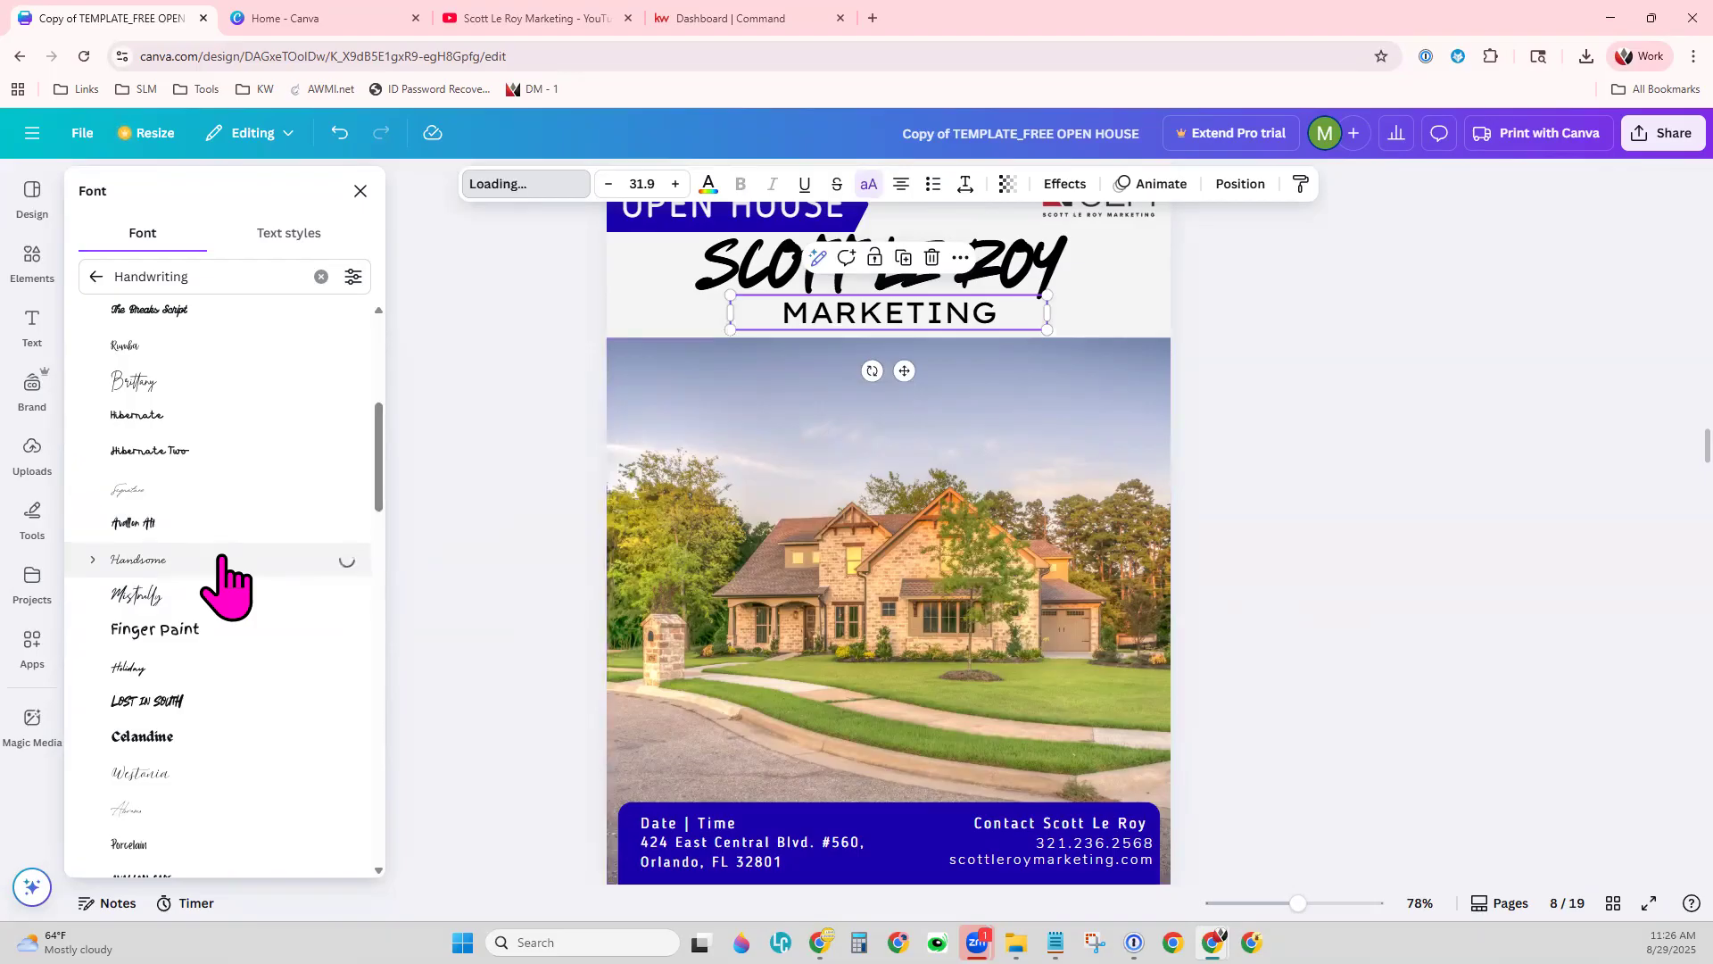
scroll(169, 535, "up", 5)
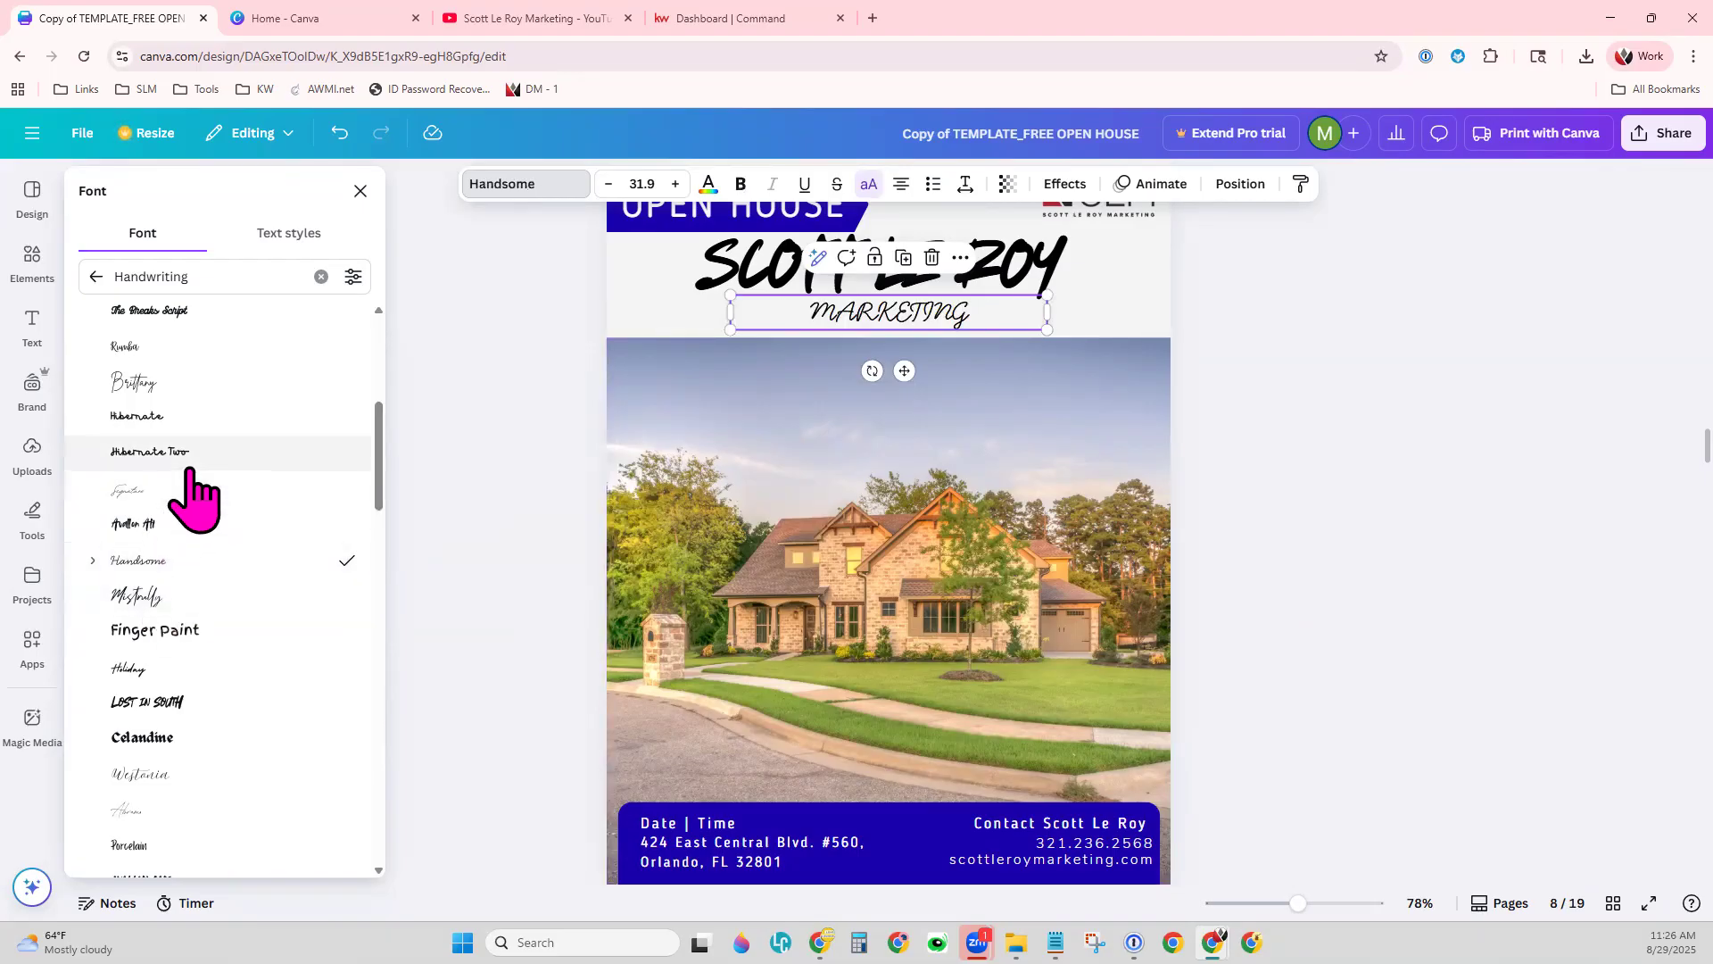
left_click(94, 277)
left_click(212, 319)
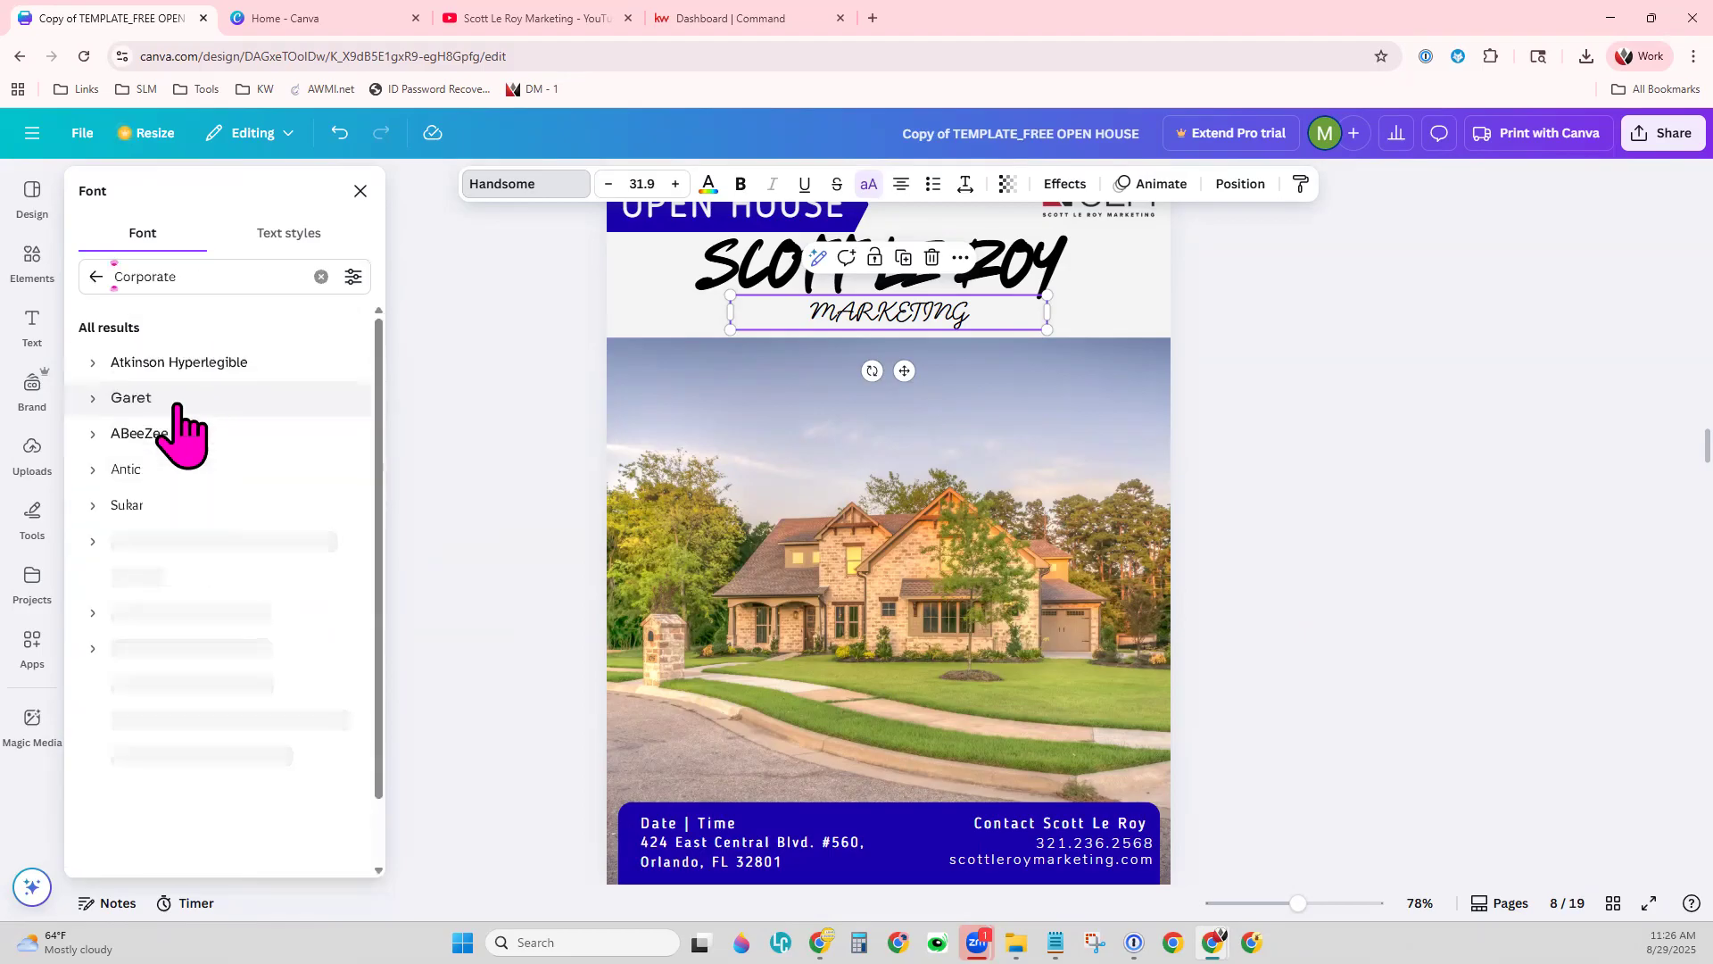
left_click(176, 402)
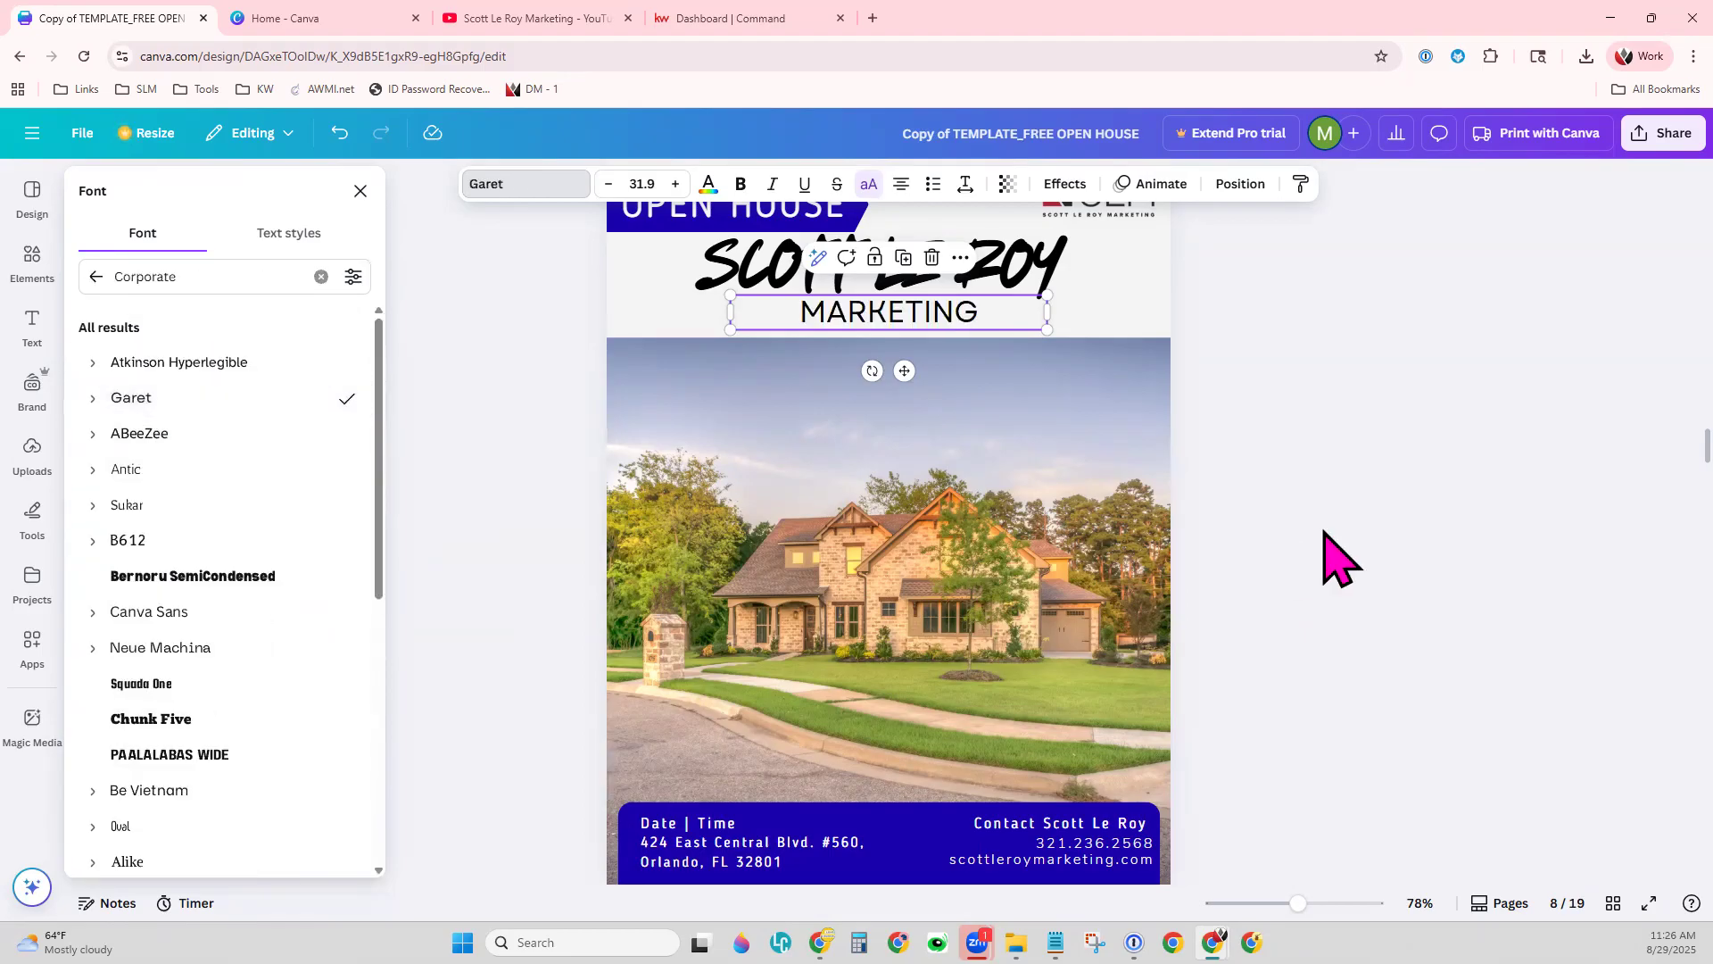
key("Escape")
- Replace the flyer's house photo with the uploaded photo of the blue house with a white picket fence
left_click(968, 495)
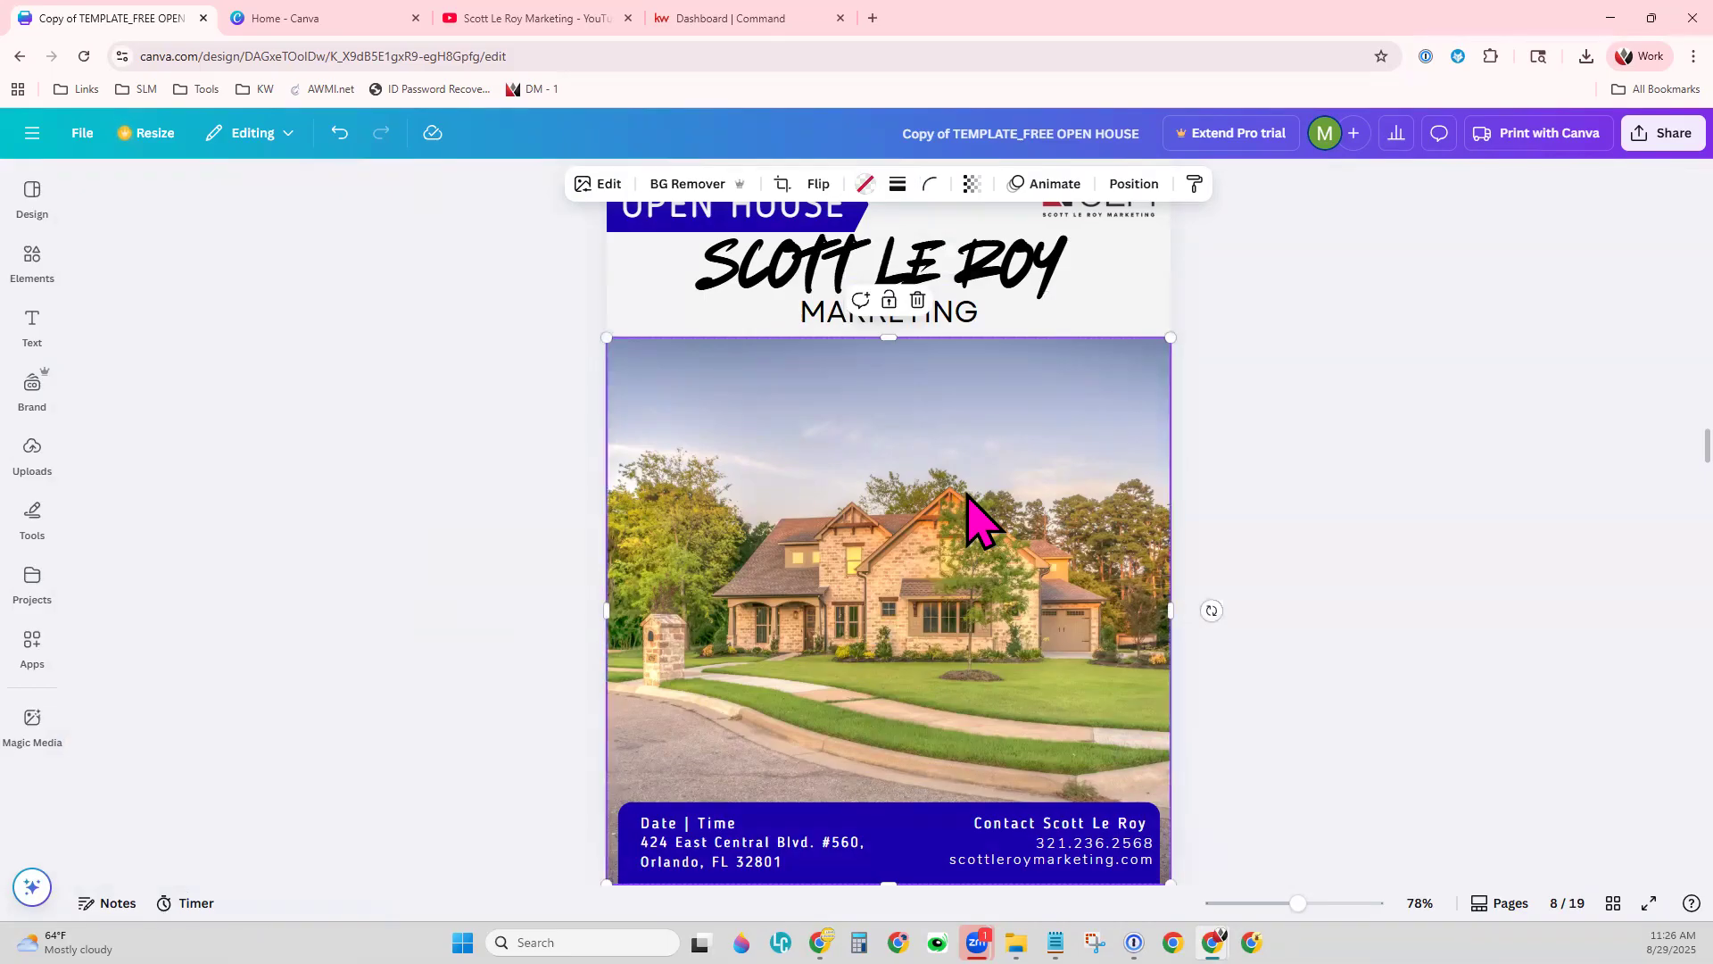
left_click(29, 454)
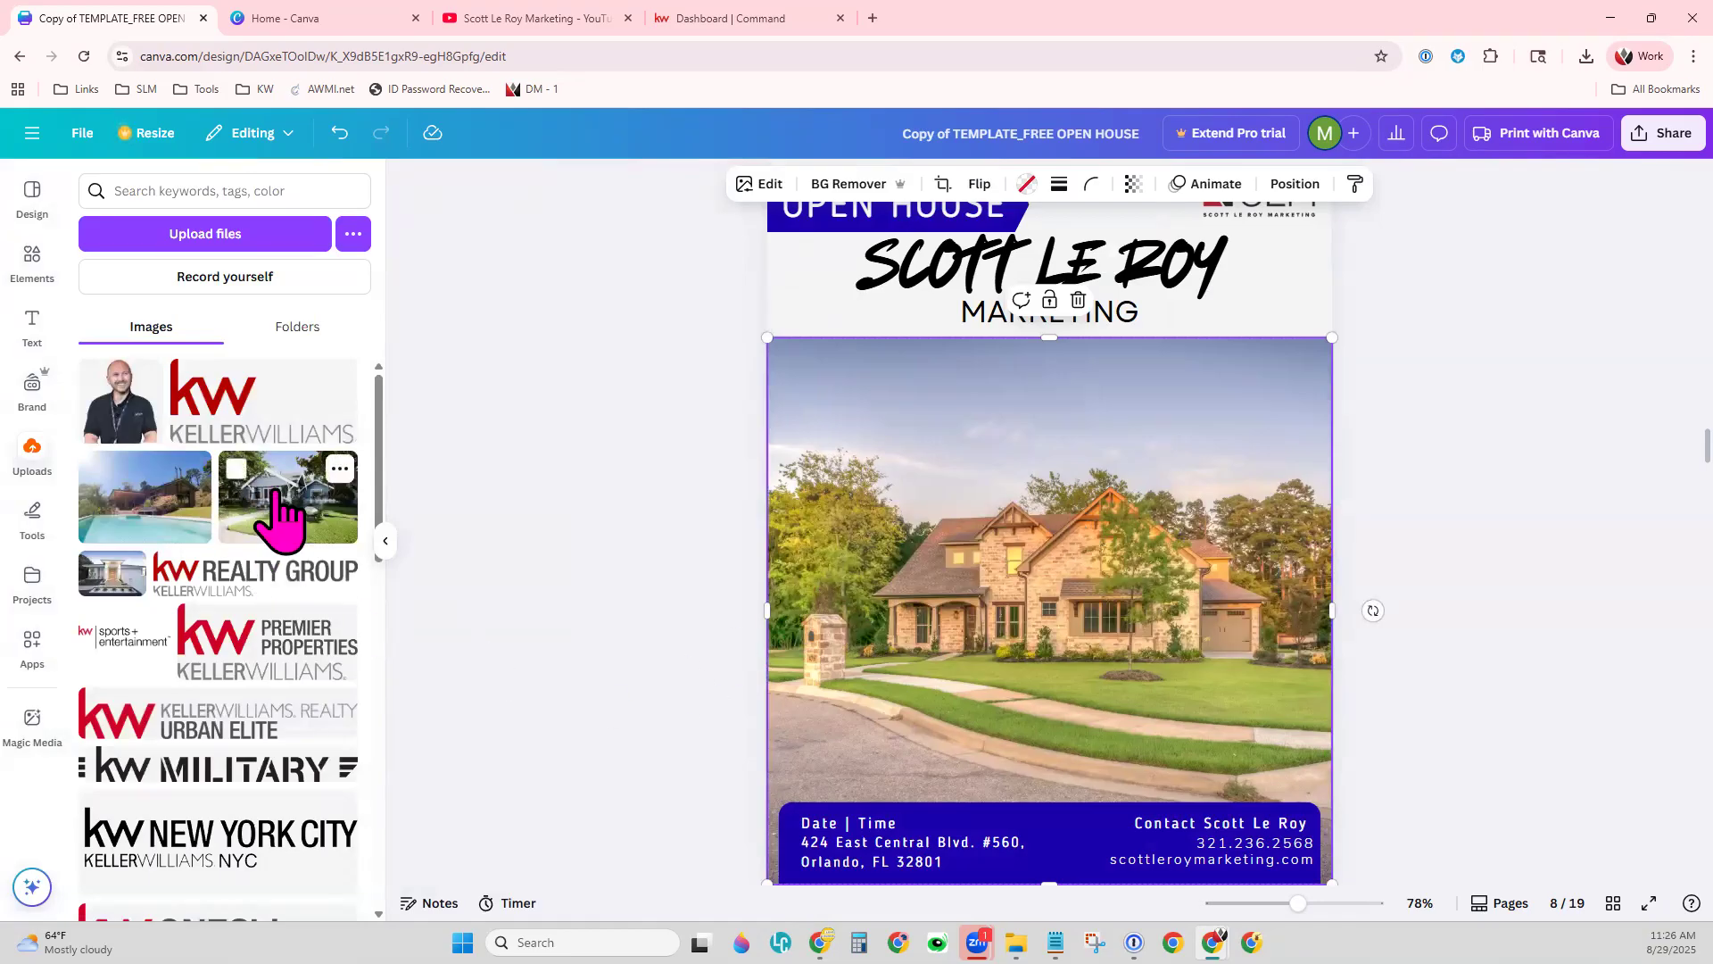
left_click_drag(291, 497, 794, 630)
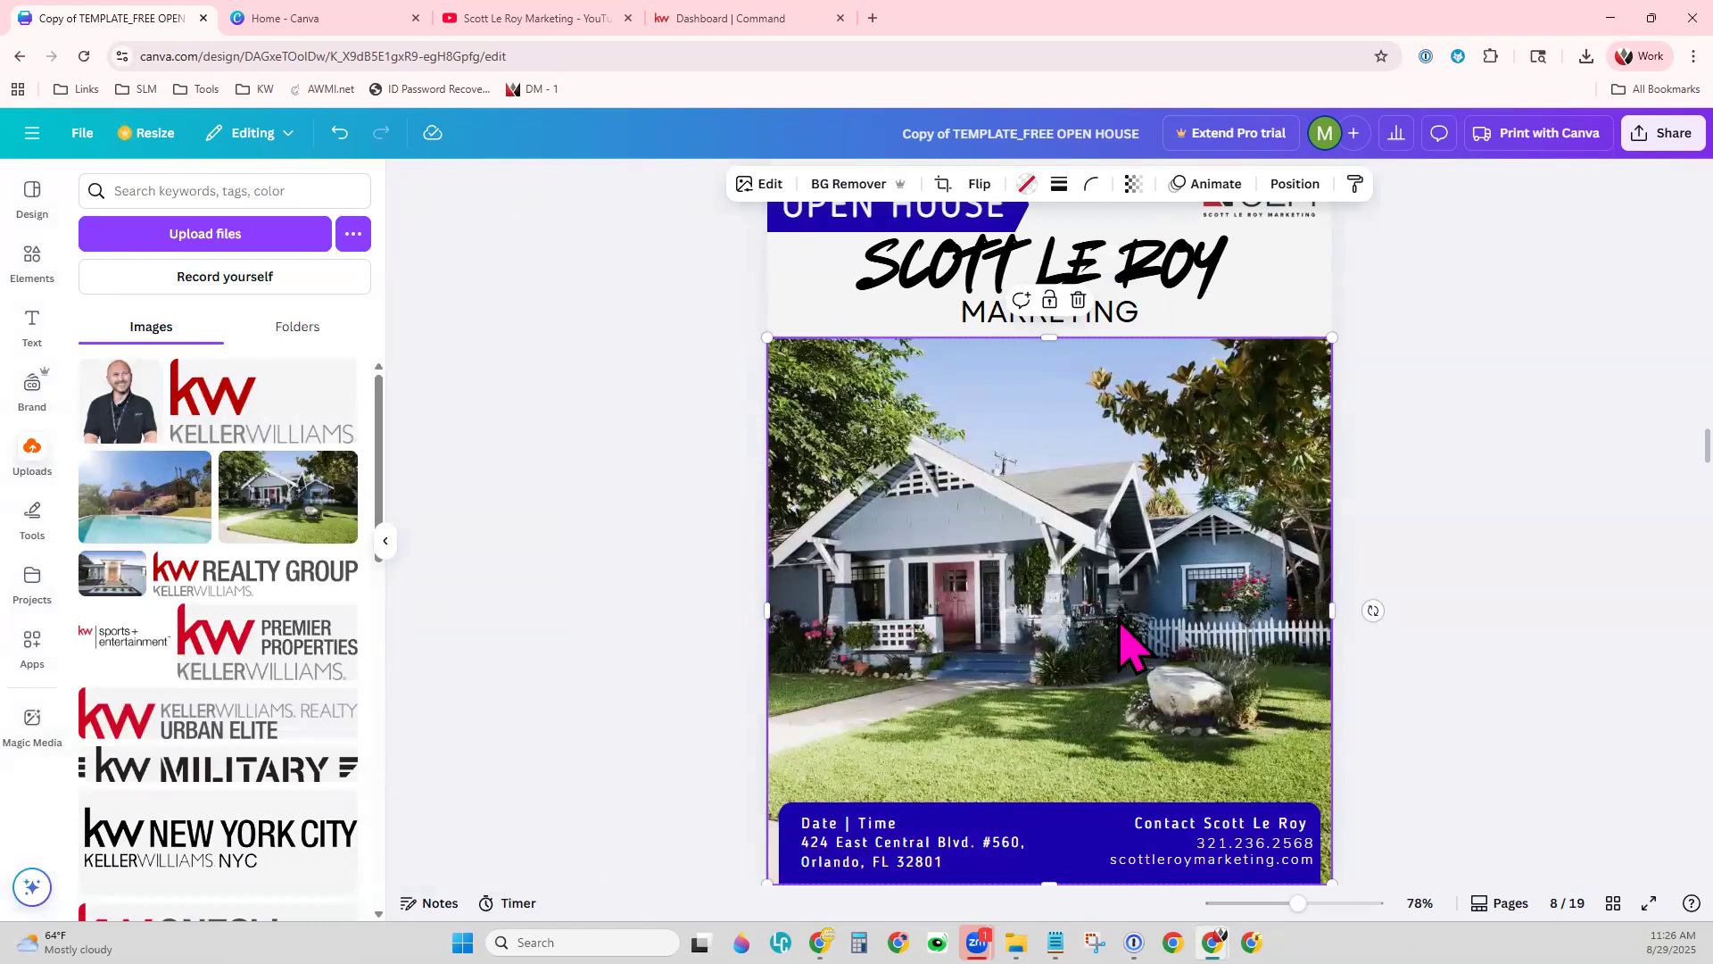
- Reposition the new house photo slightly to the right within its crop frame and apply the crop
double_click(1055, 551)
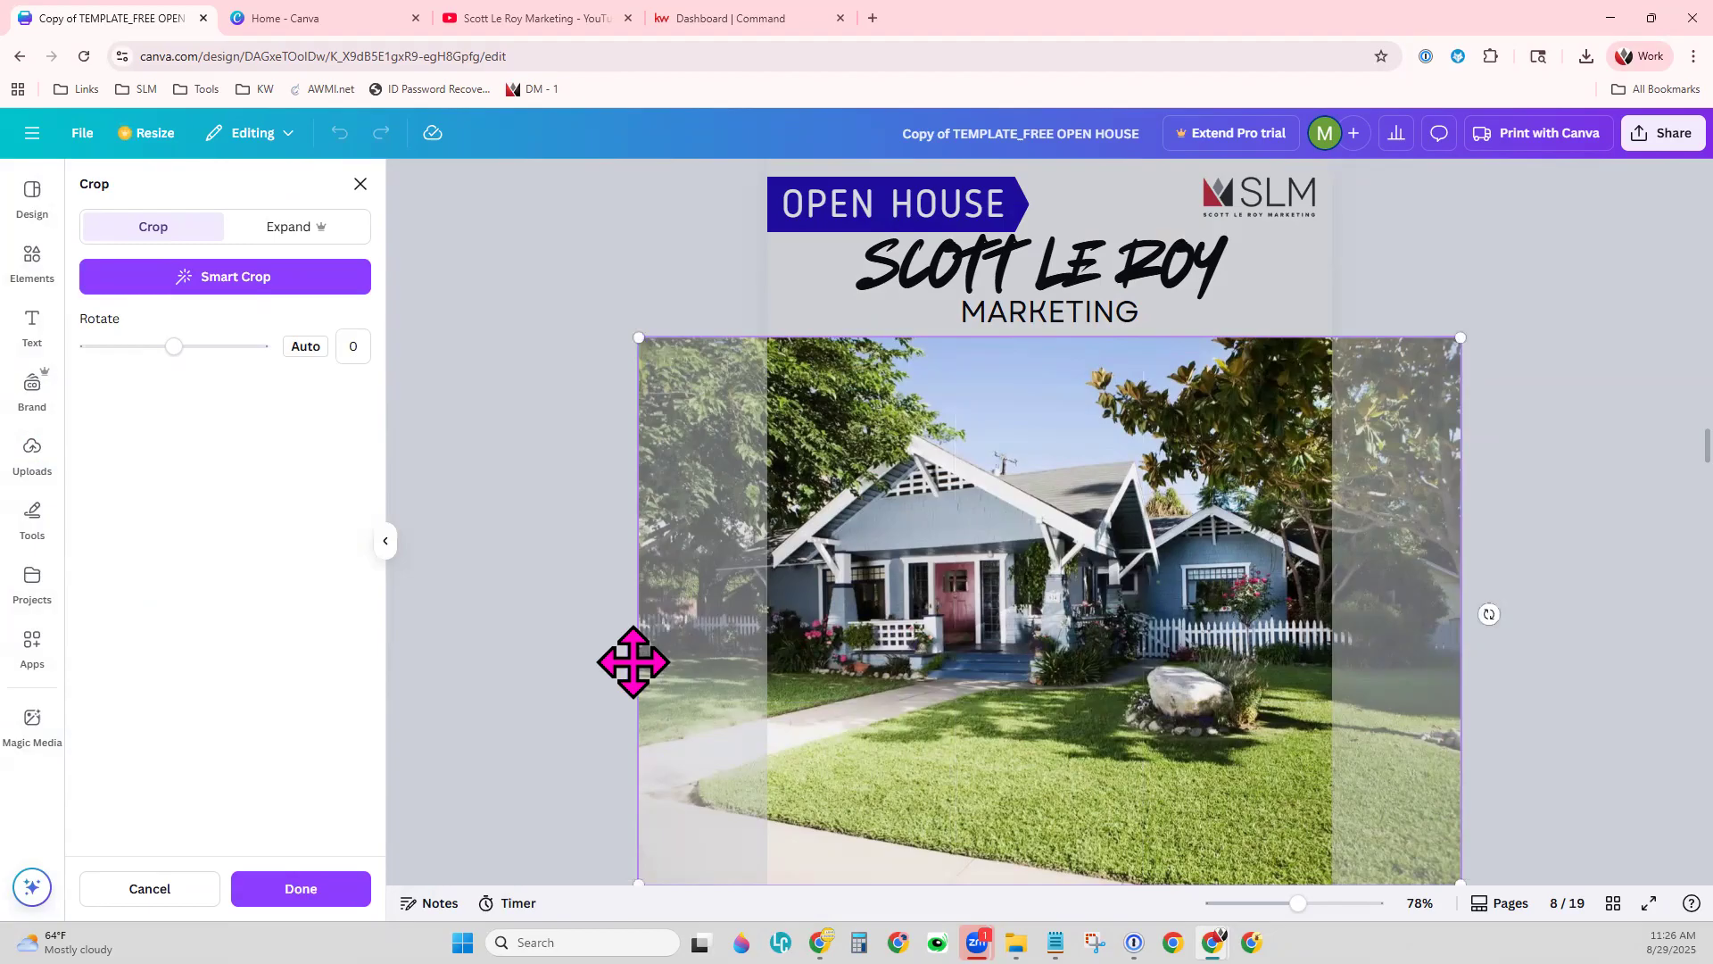
scroll(1535, 451, "down", 1)
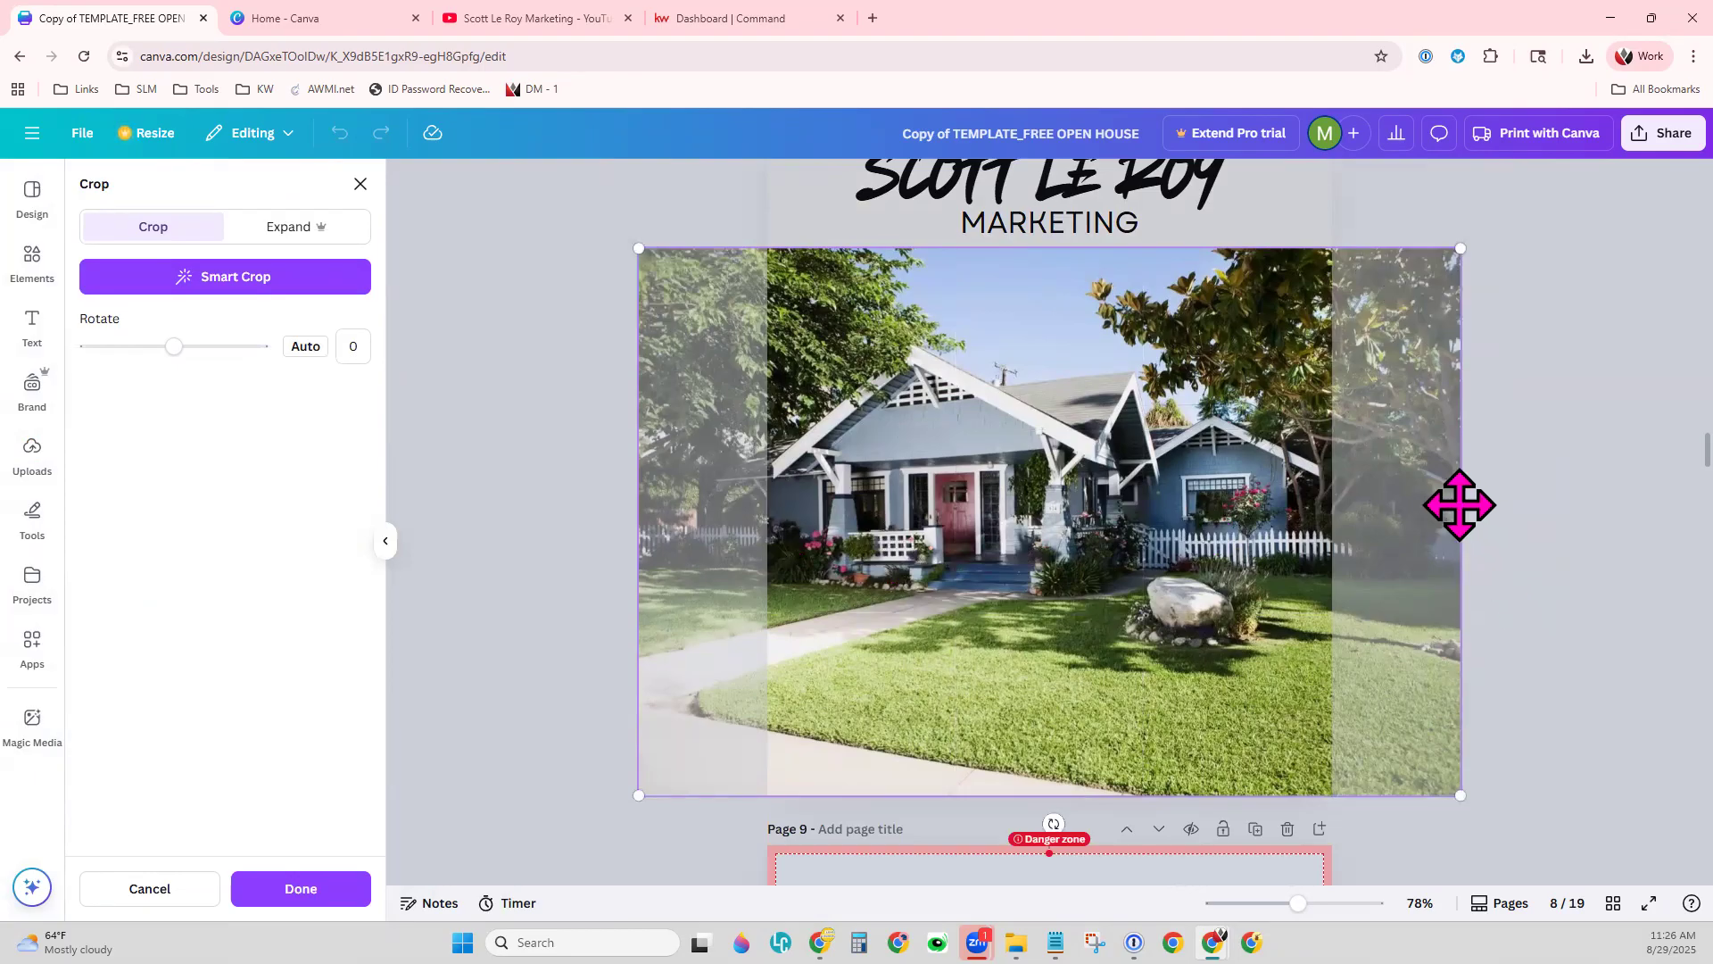
left_click_drag(1205, 497, 1235, 509)
left_click(1633, 543)
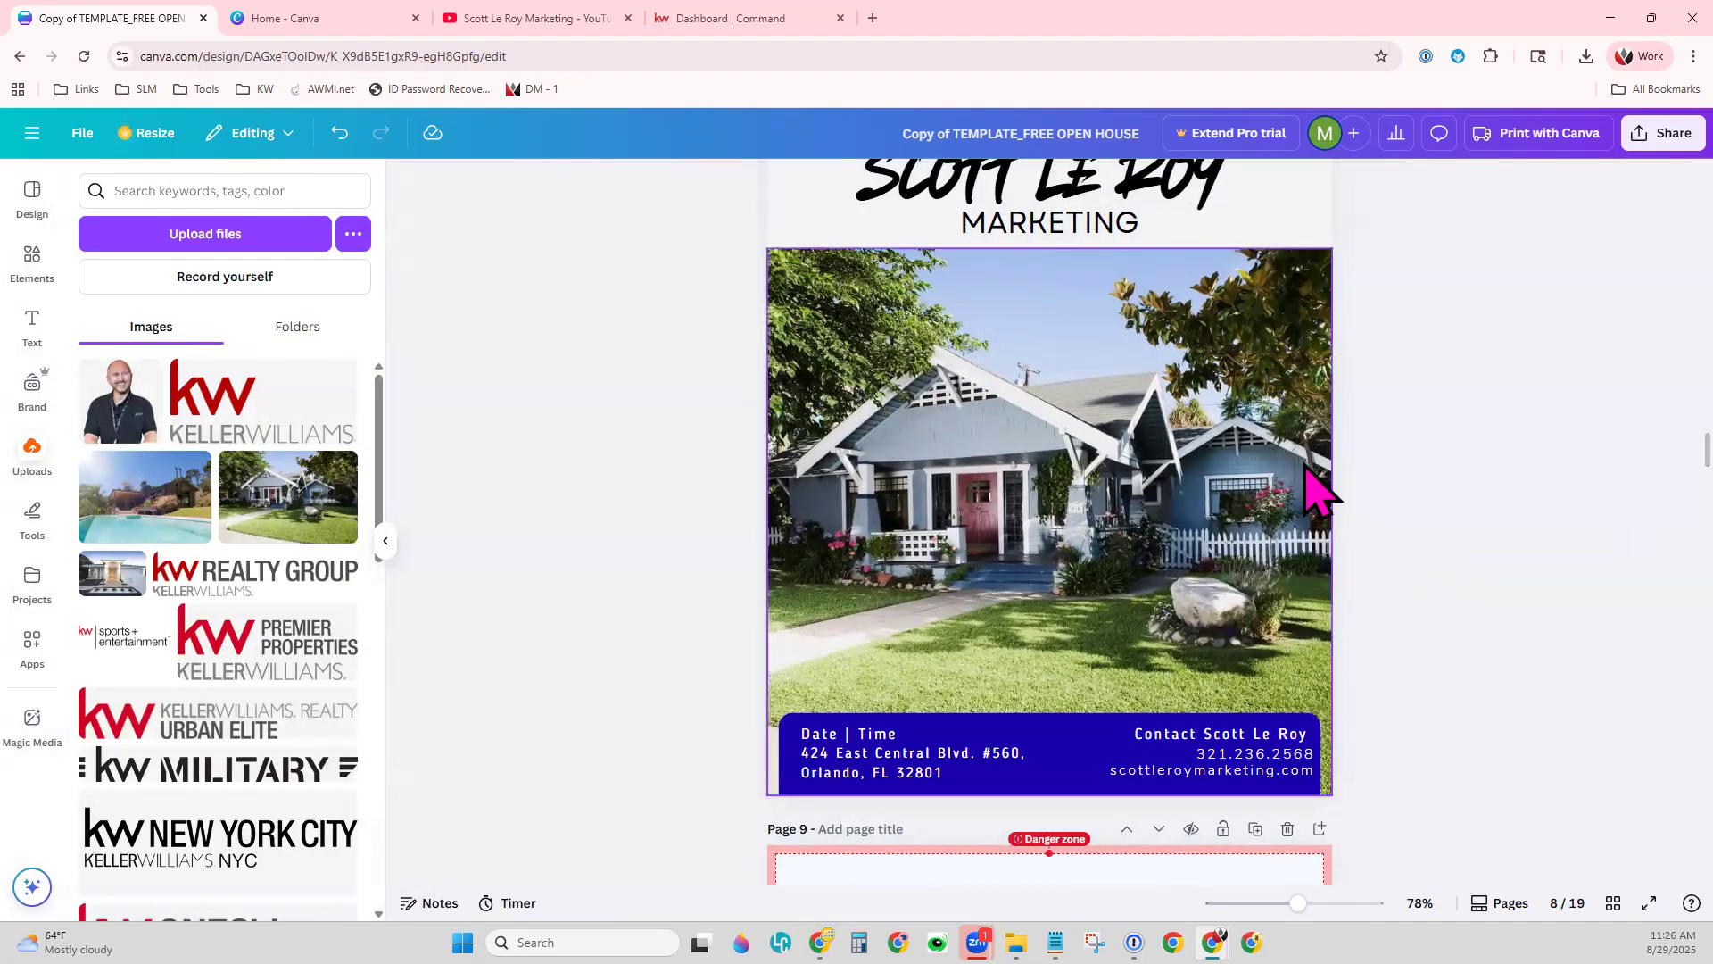
- Replace the SLM logo with the uploaded kw Premier Properties logo and nudge it up into the page's upper right corner
scroll(1317, 482, "down", 3)
scroll(1310, 466, "up", 5)
scroll(1347, 252, "down", 1)
left_click(1267, 196)
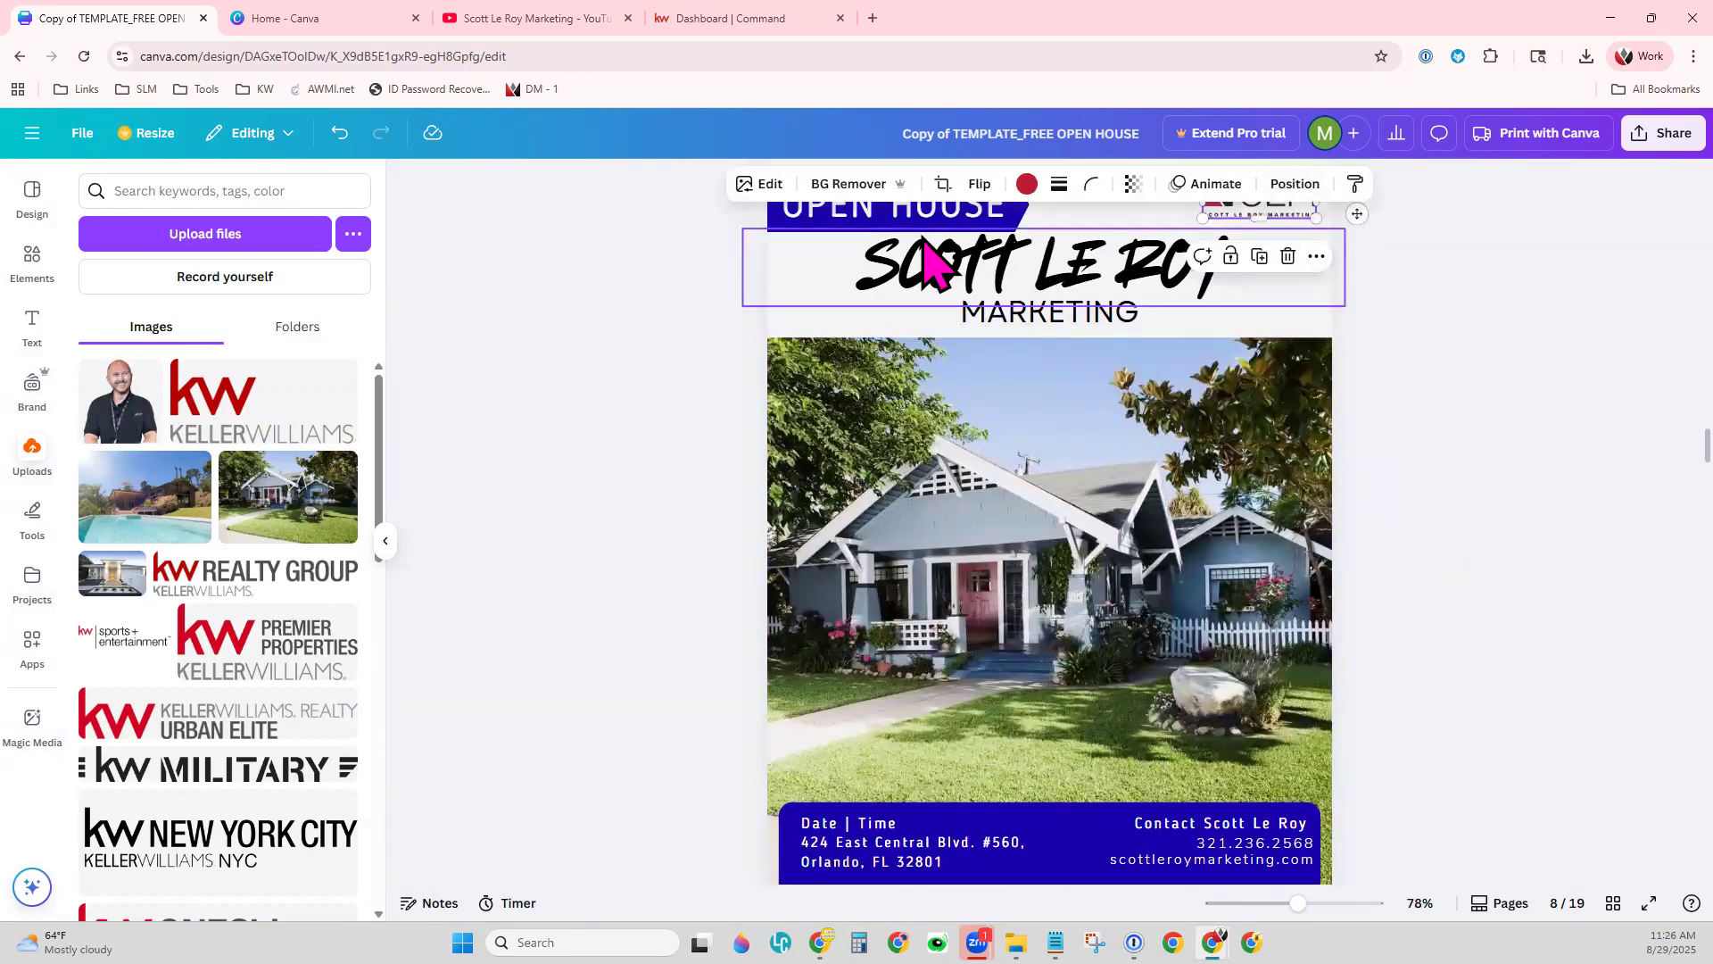
left_click_drag(258, 683, 1262, 237)
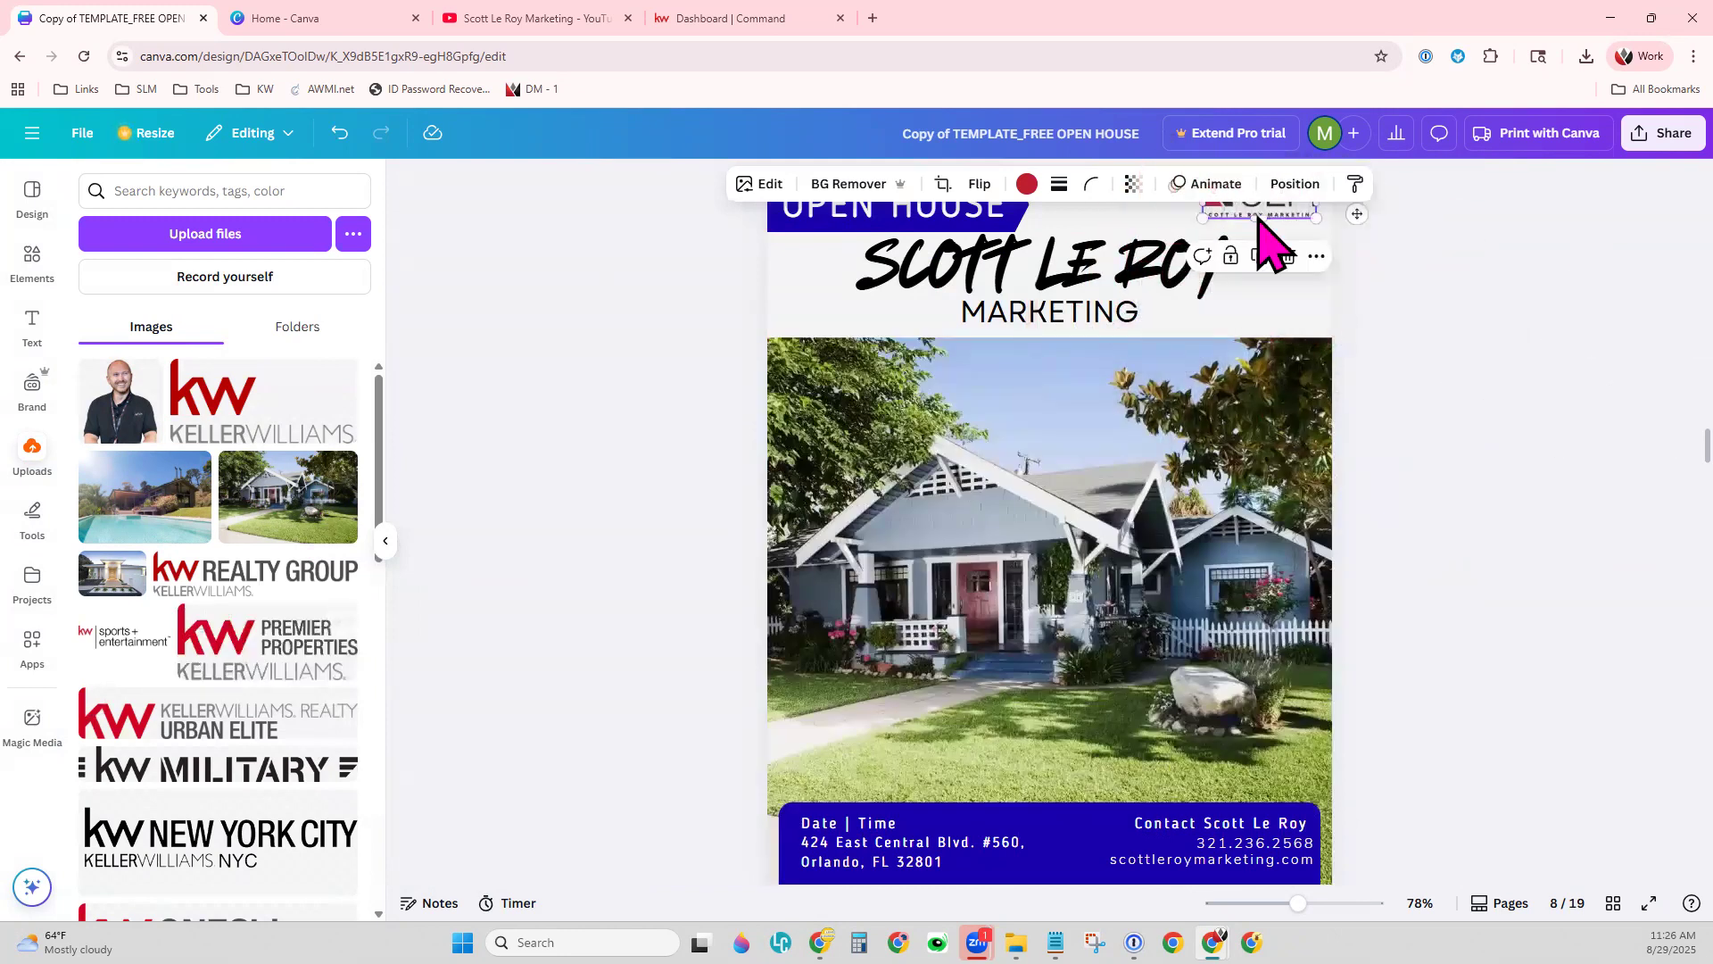
scroll(1392, 375, "up", 1)
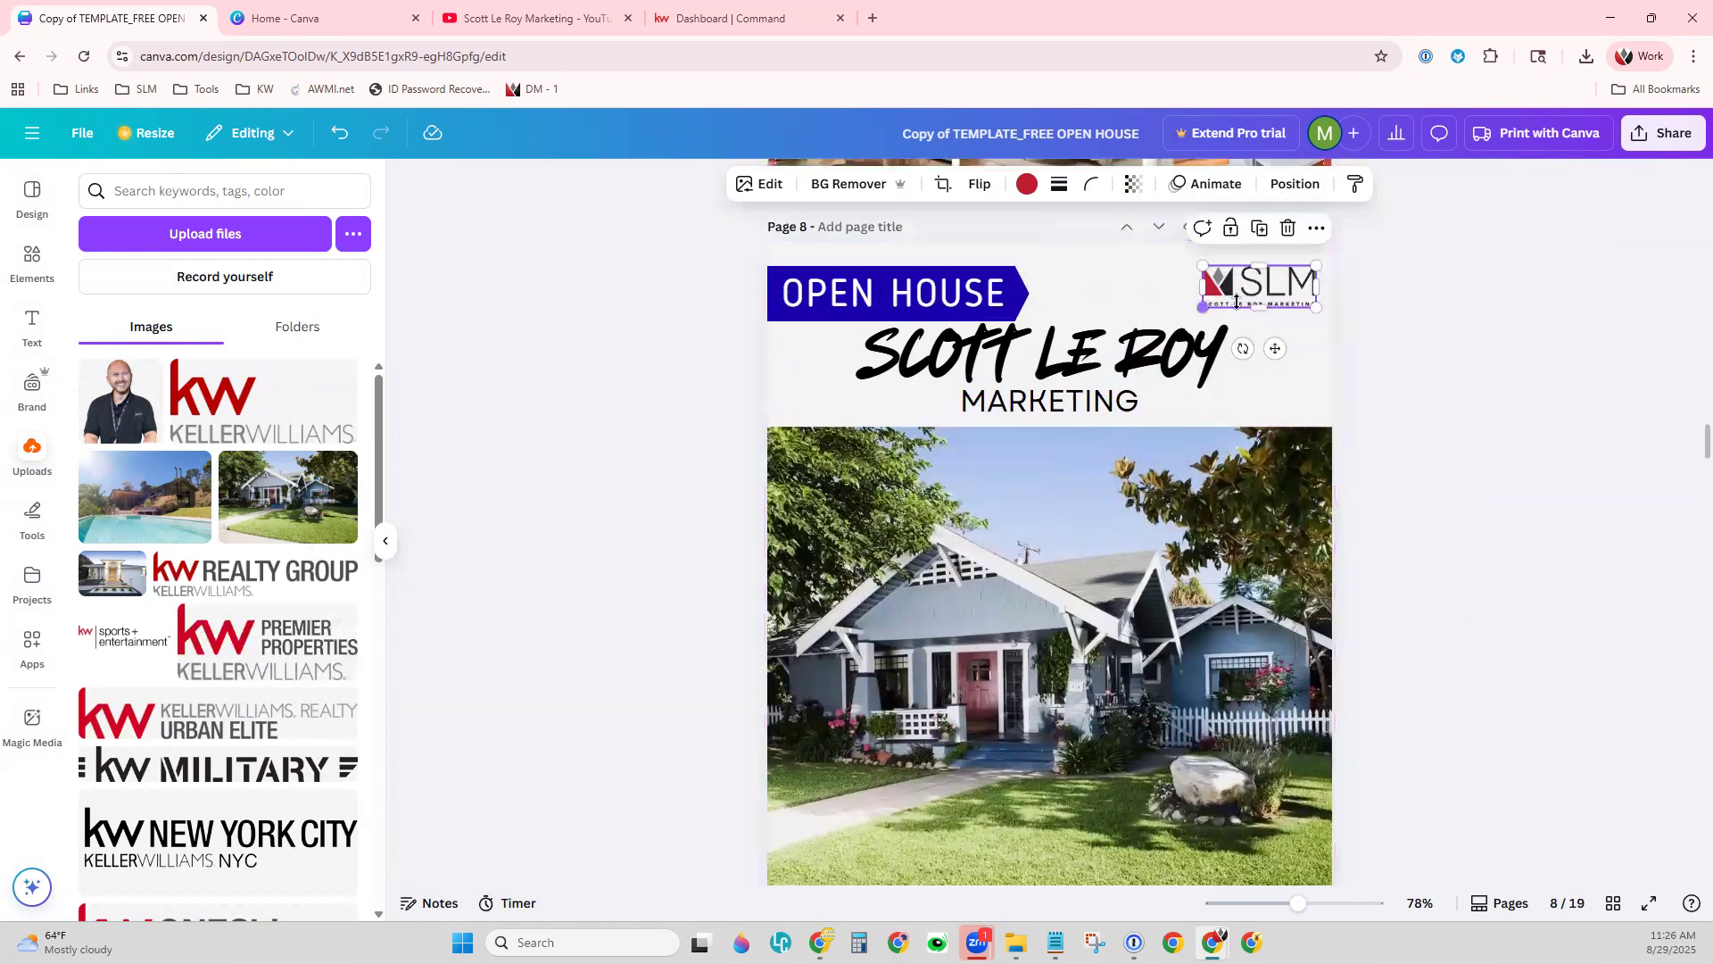
left_click_drag(223, 656, 1161, 318)
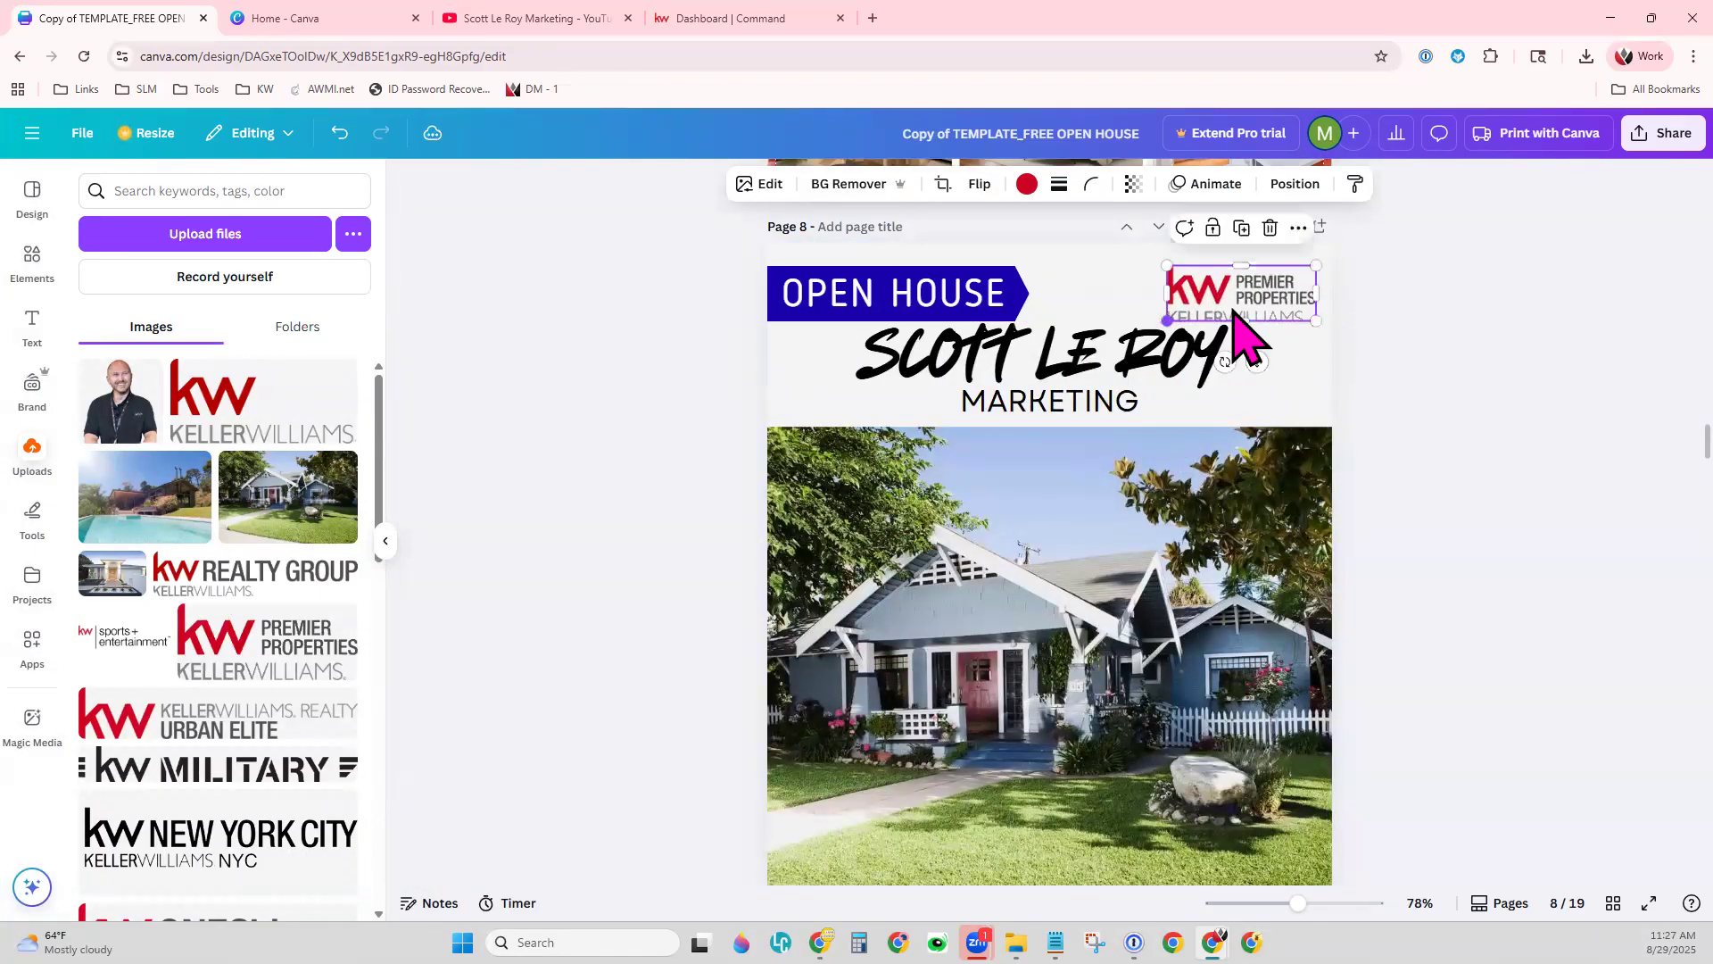
left_click_drag(1284, 306, 1279, 277)
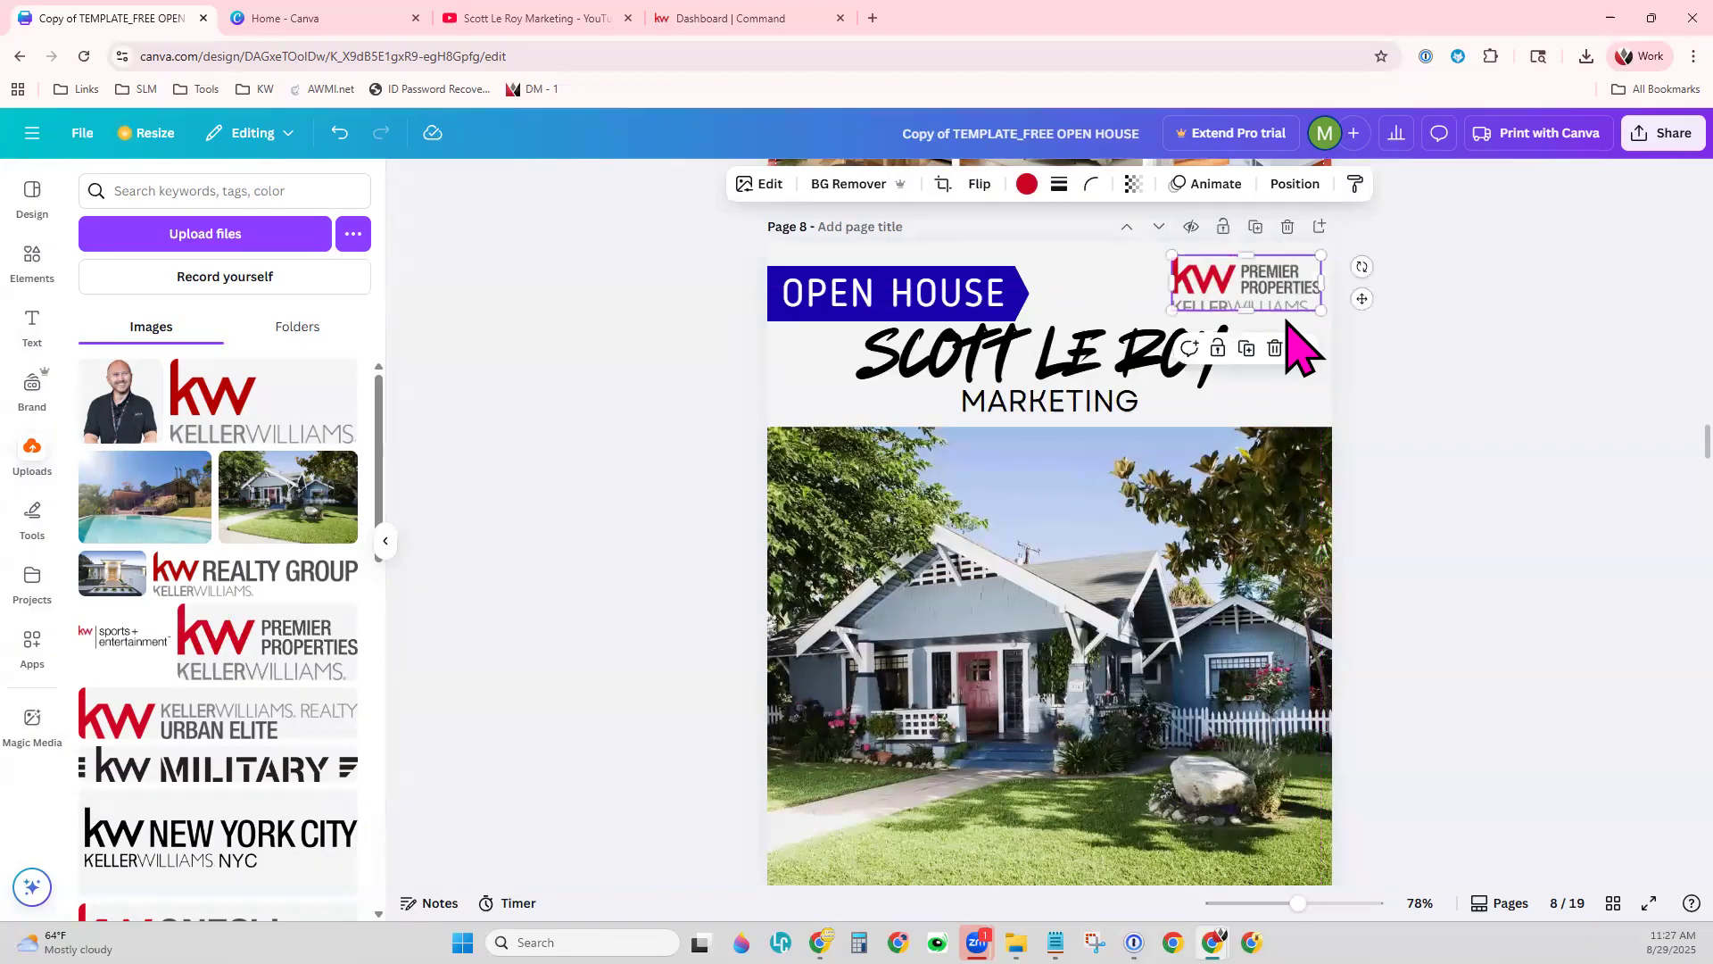
left_click(1417, 428)
- Download only the current page, page 8, as a PNG
scroll(1428, 678, "down", 1)
scroll(1422, 662, "down", 3)
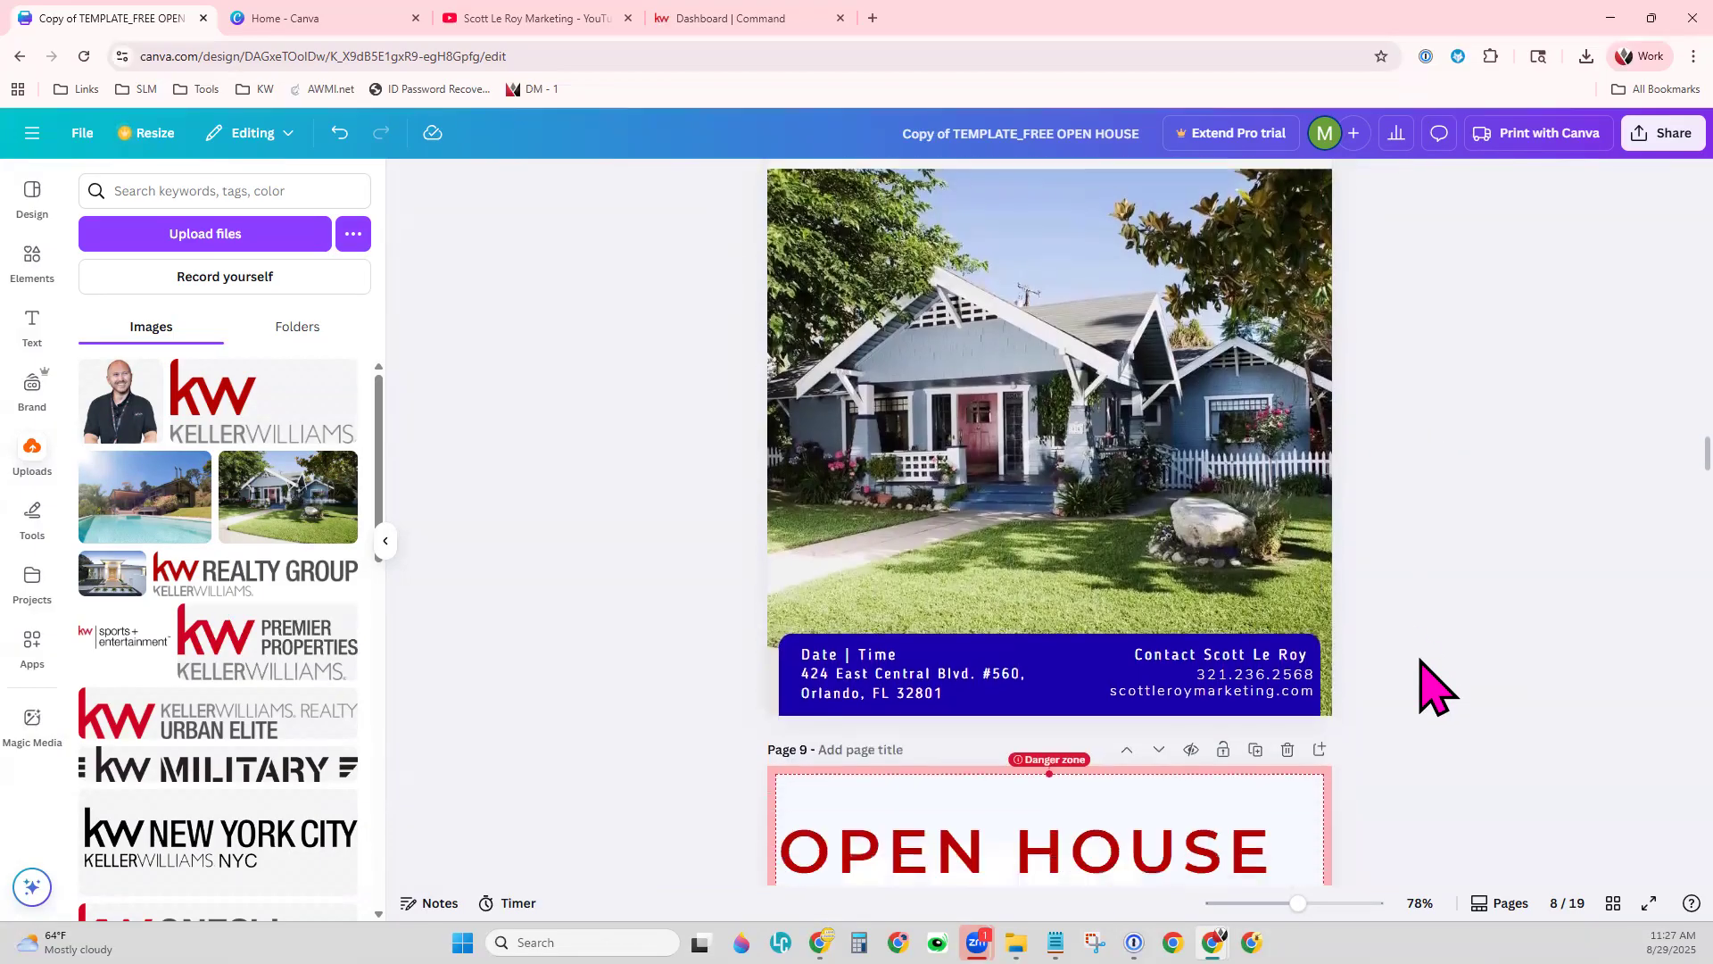
scroll(1422, 662, "up", 3)
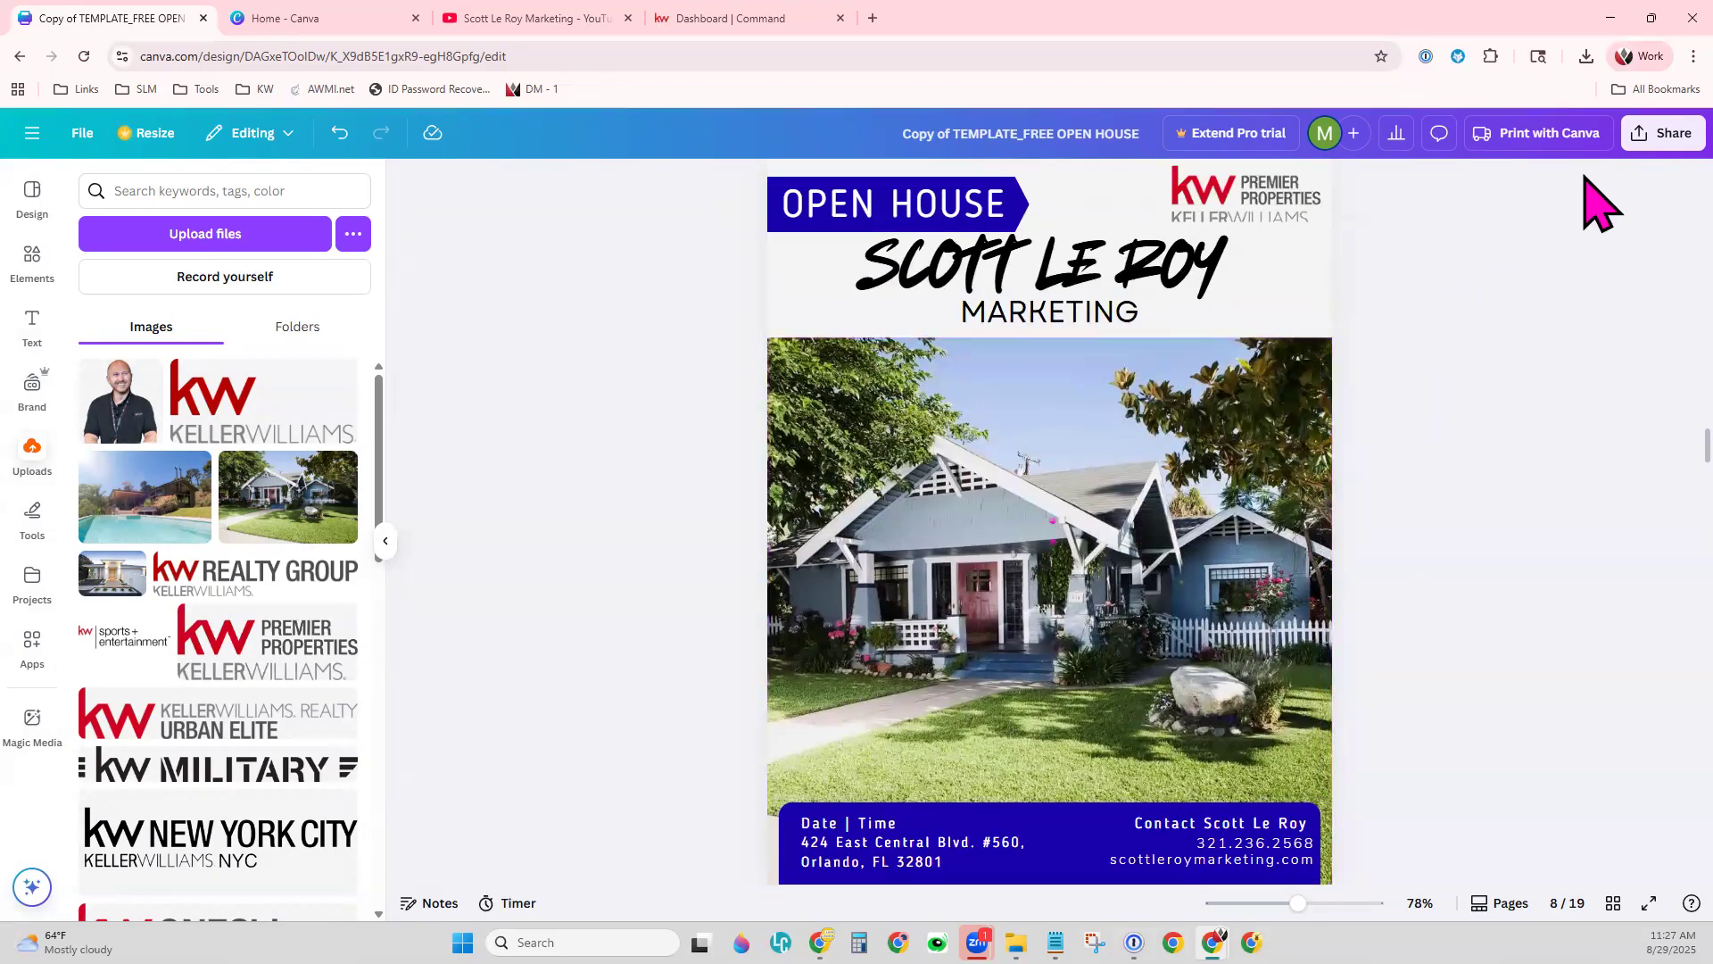
left_click(1640, 136)
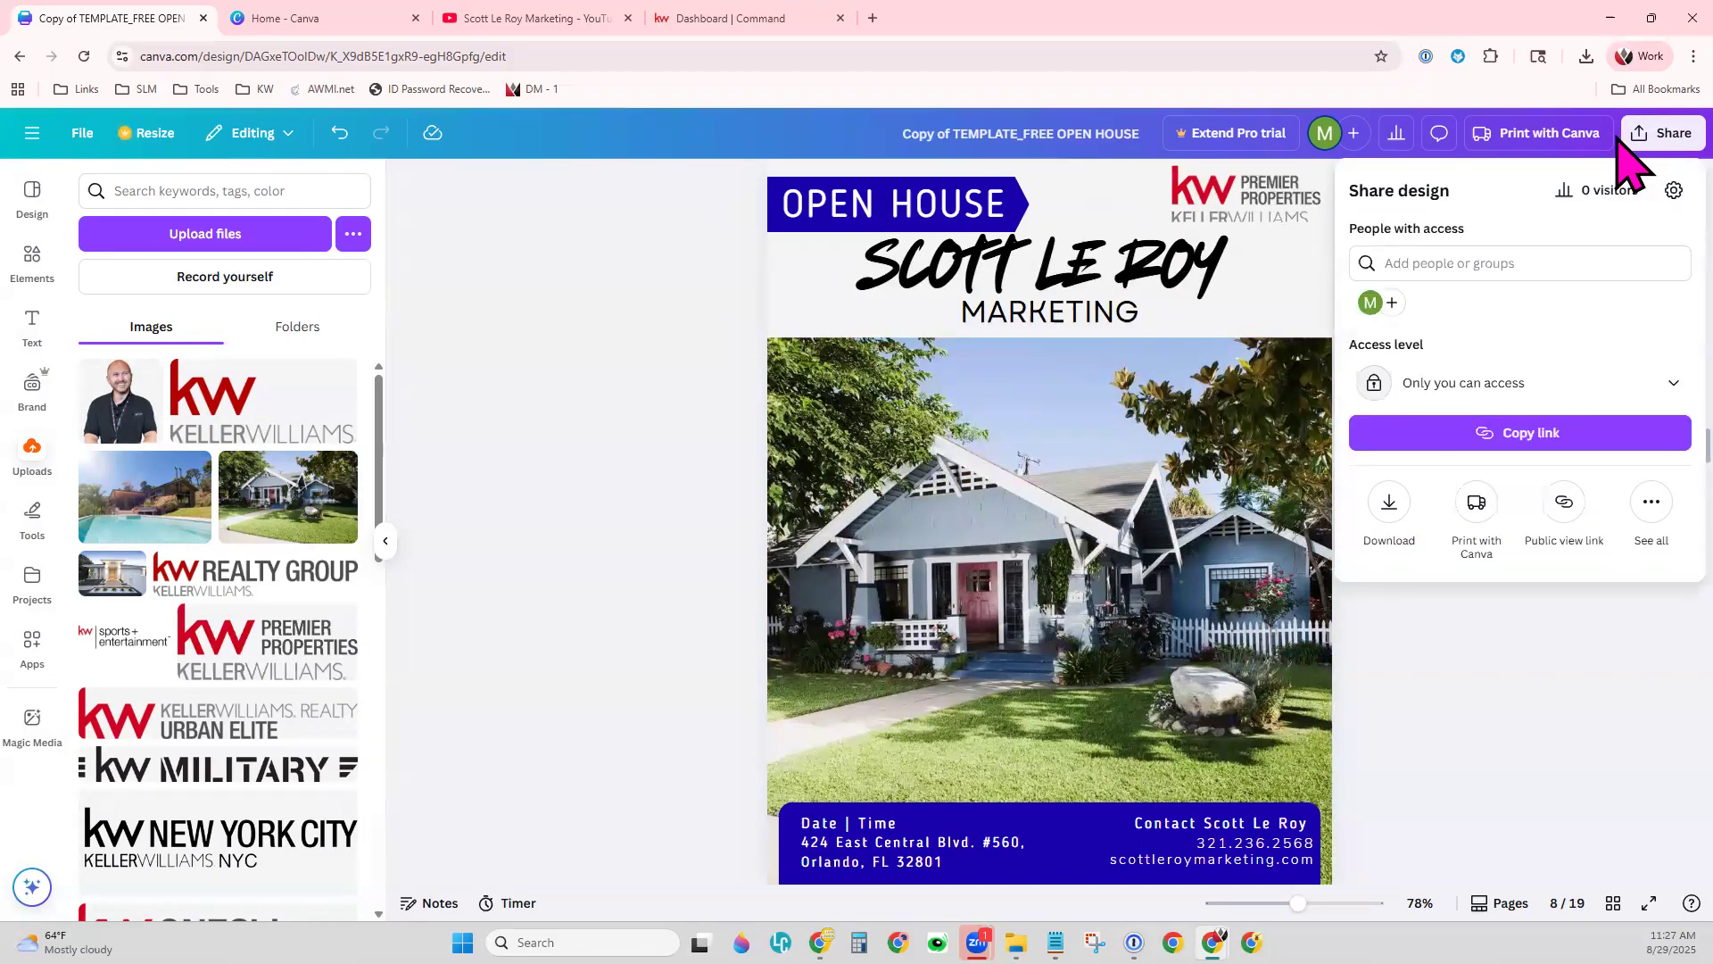
left_click(1389, 513)
left_click(1536, 264)
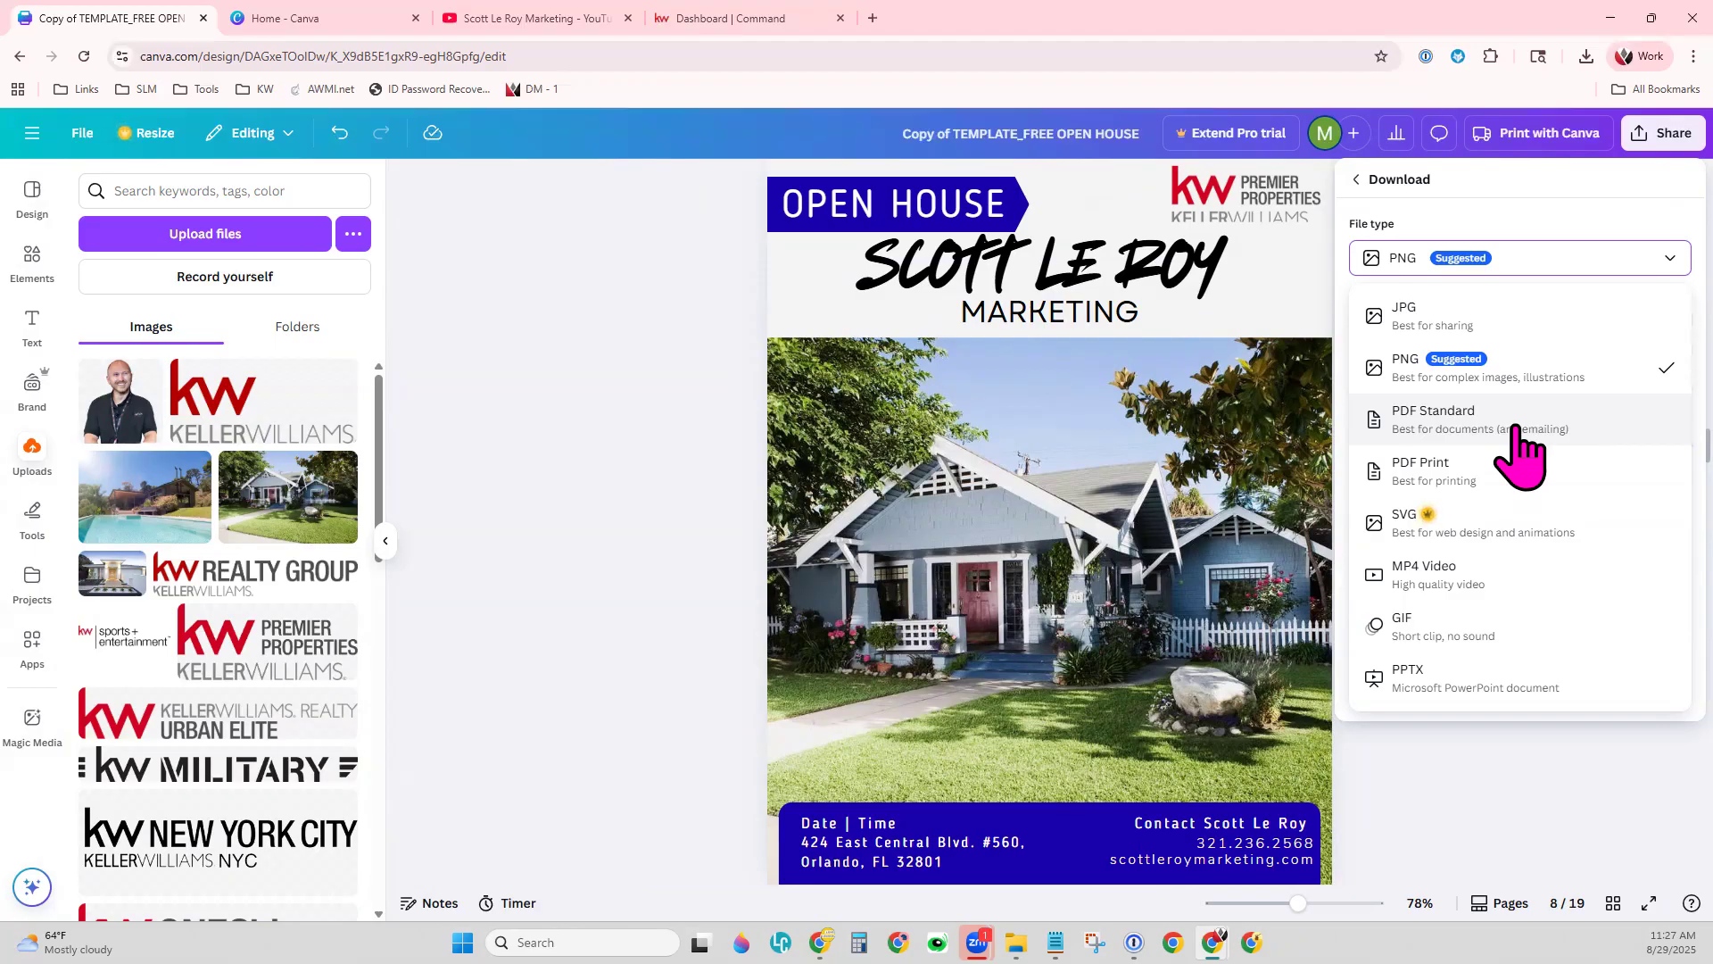
left_click(1388, 366)
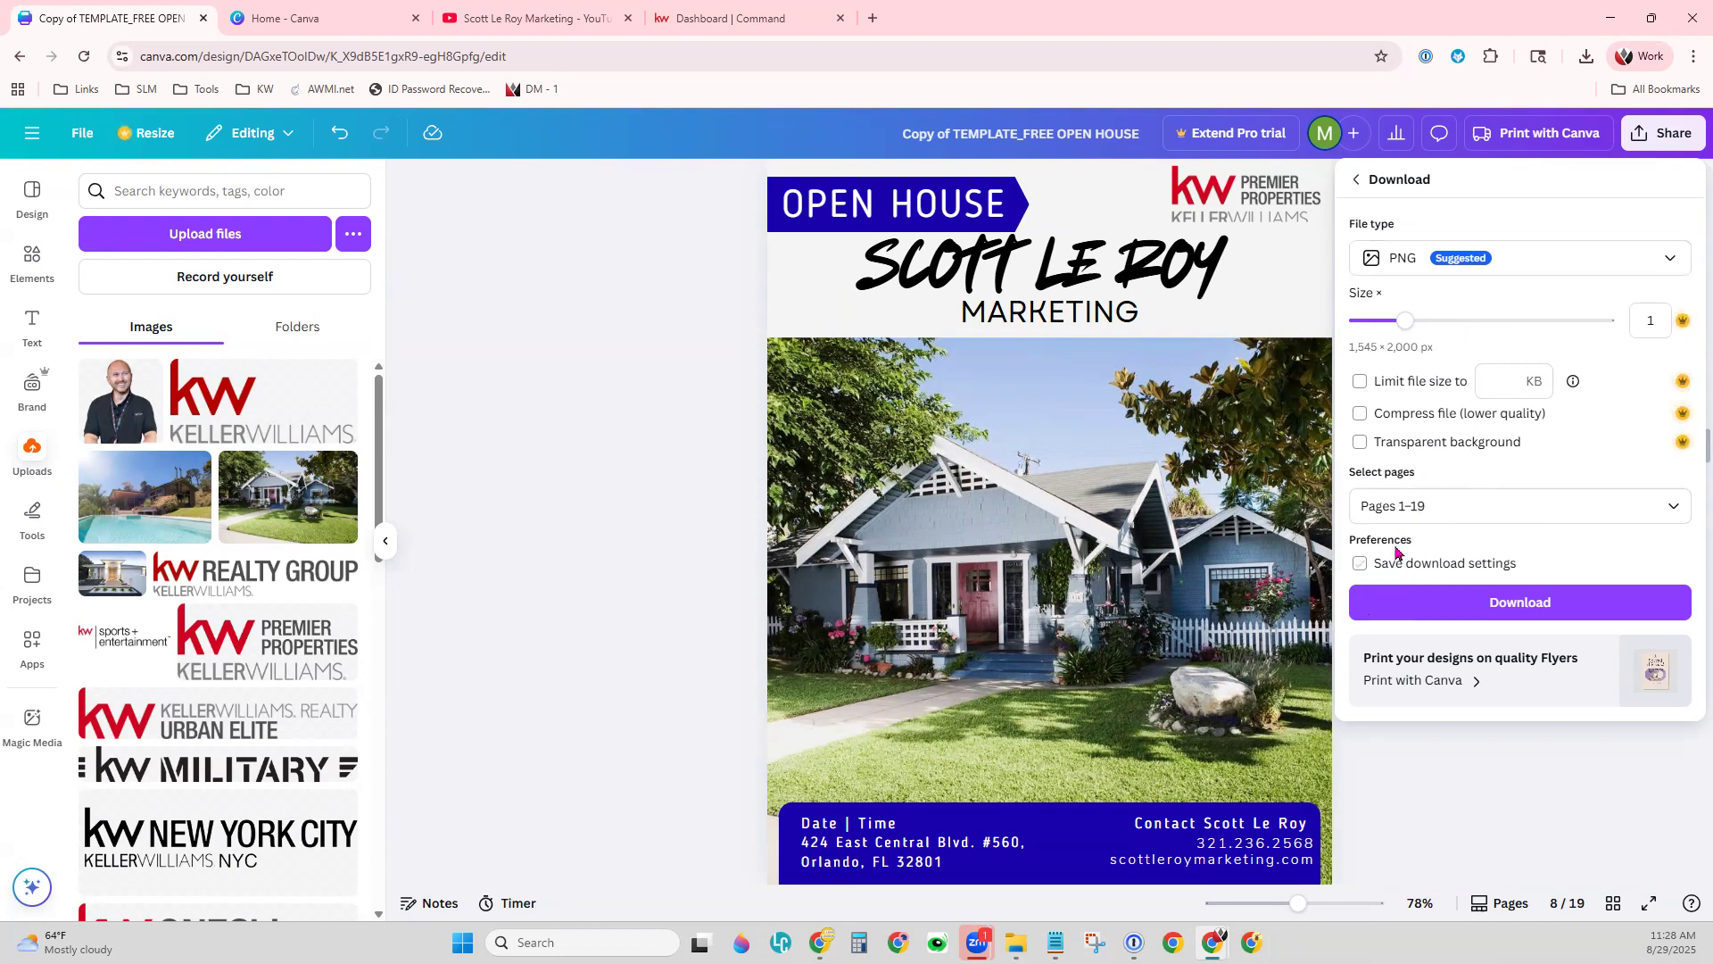
left_click(1434, 506)
left_click(1402, 595)
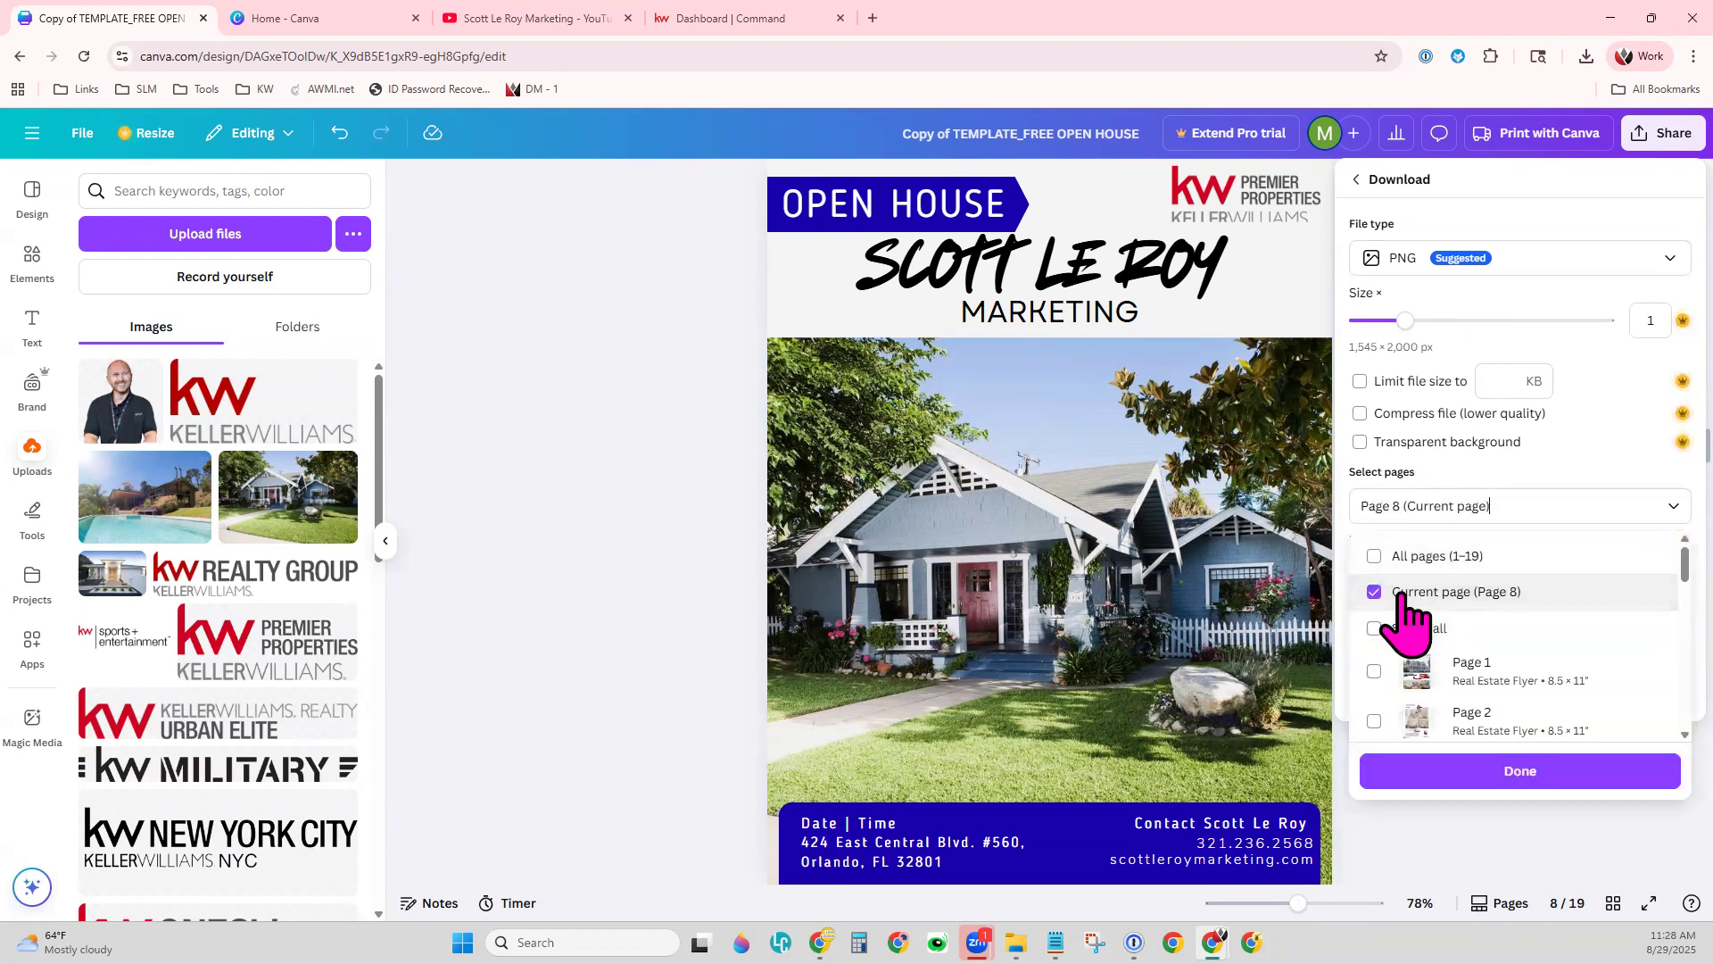
left_click(1520, 773)
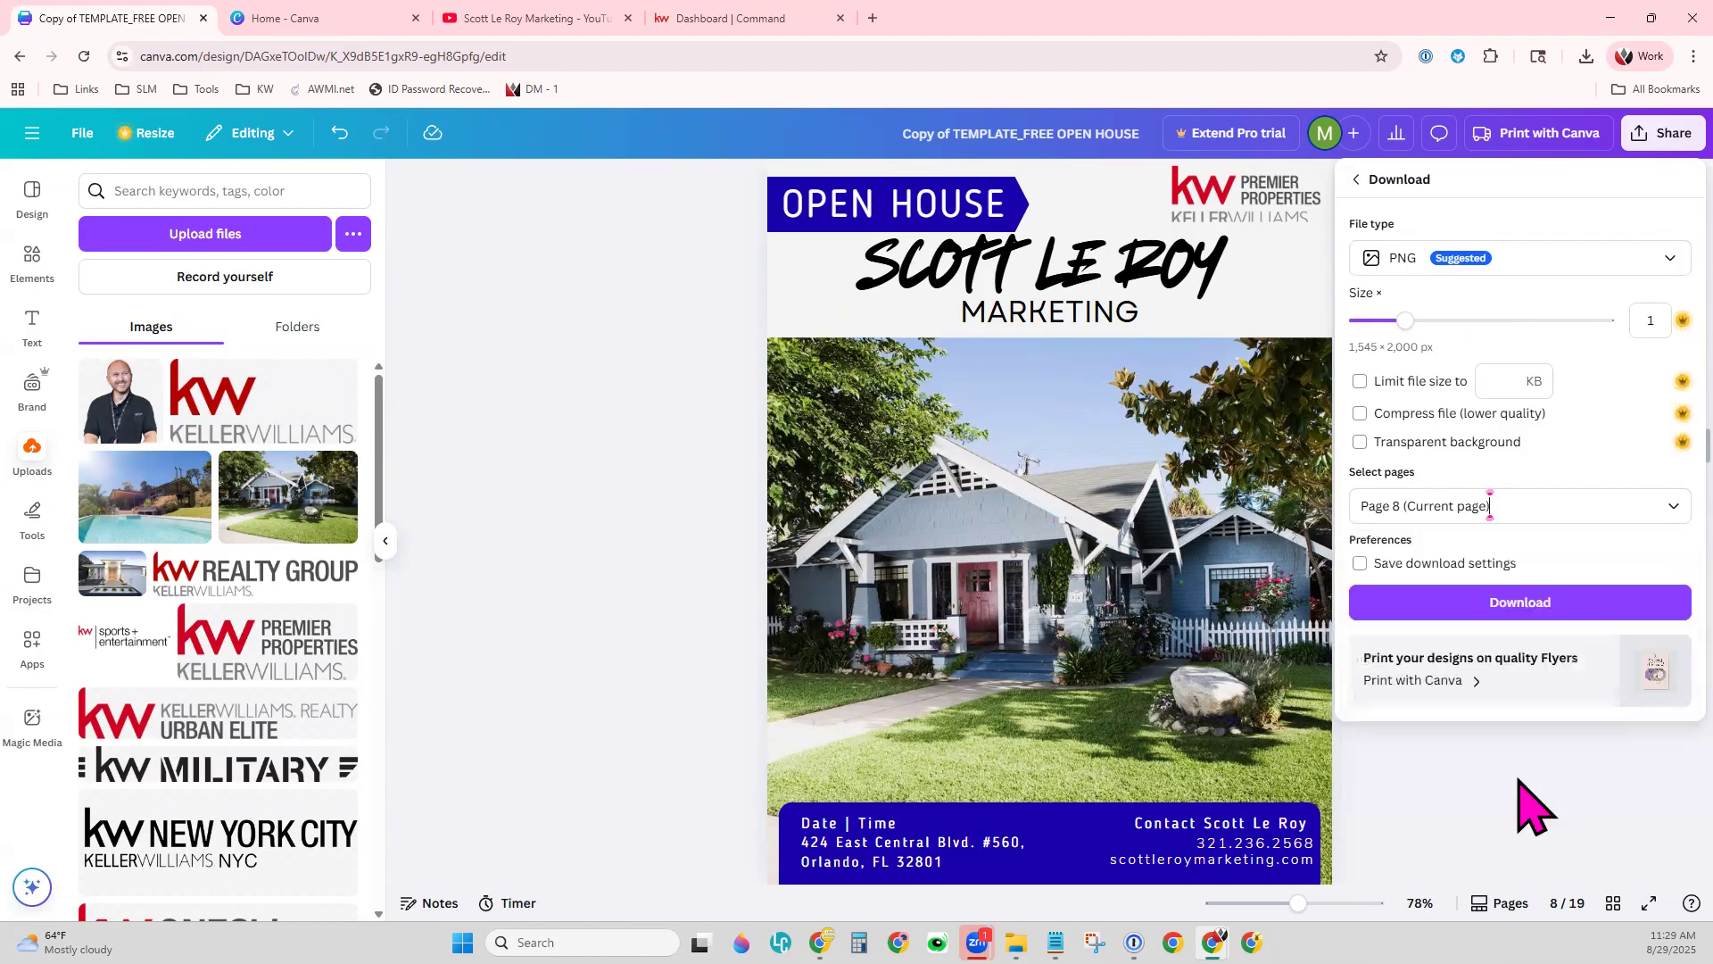
left_click(1549, 607)
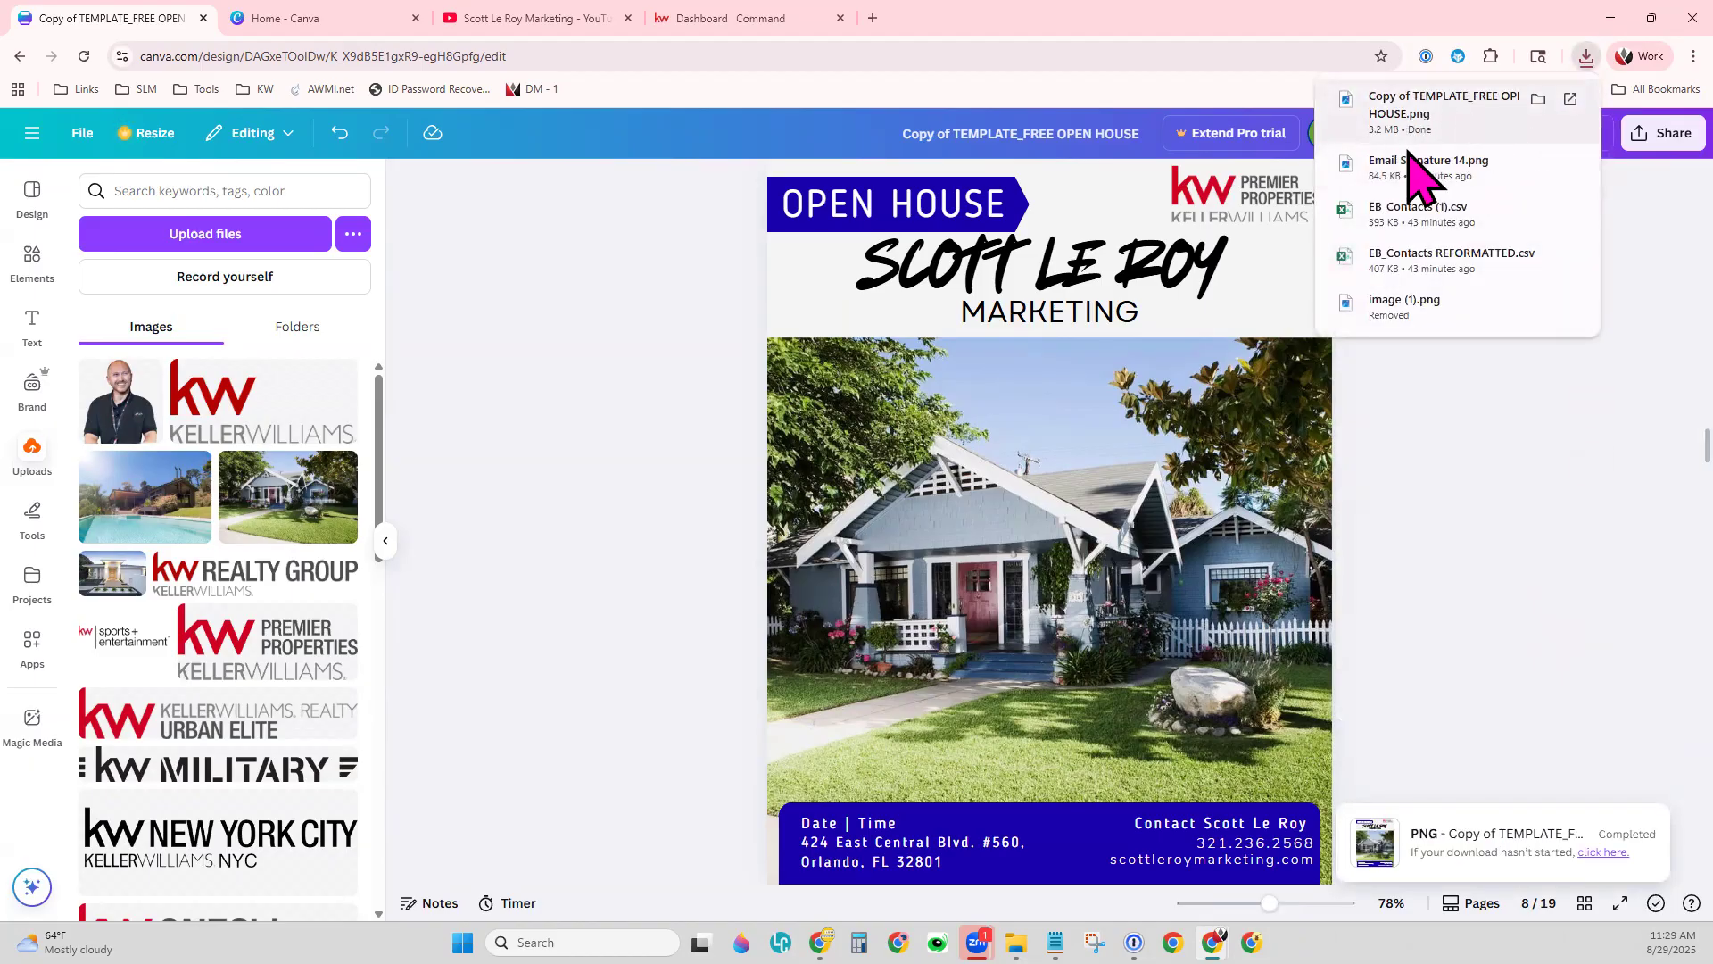
- Switch to KW Command and create a new email design from the Open House template in Designs
left_click(705, 18)
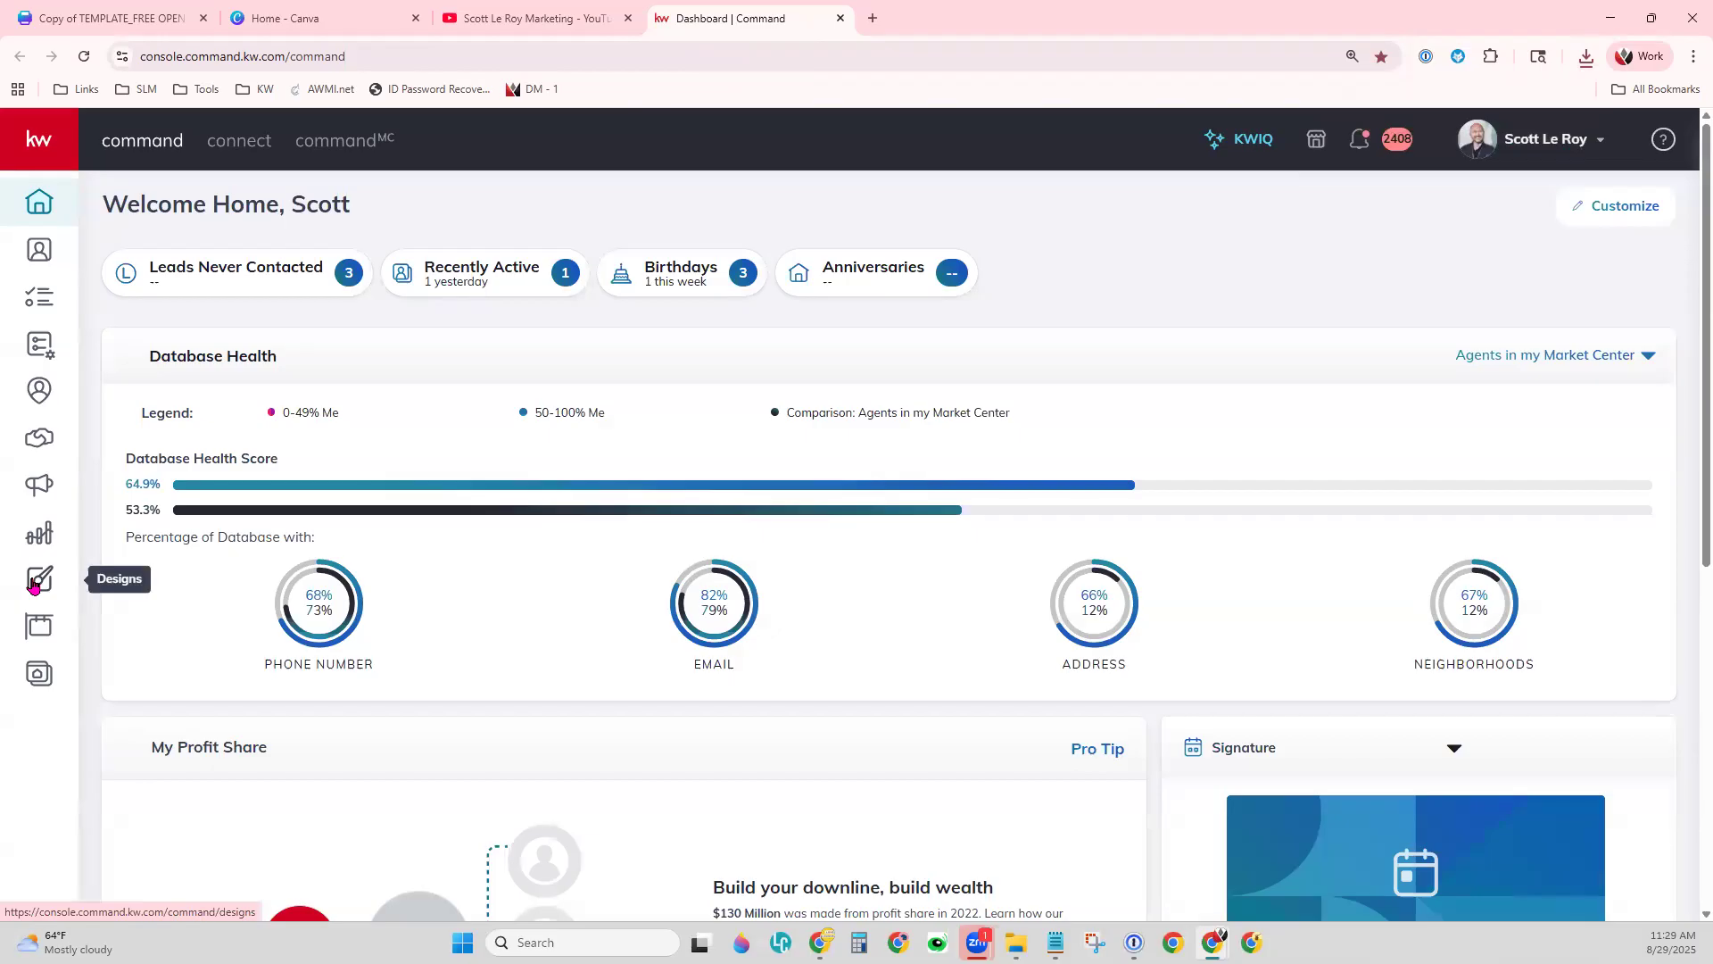
left_click(33, 584)
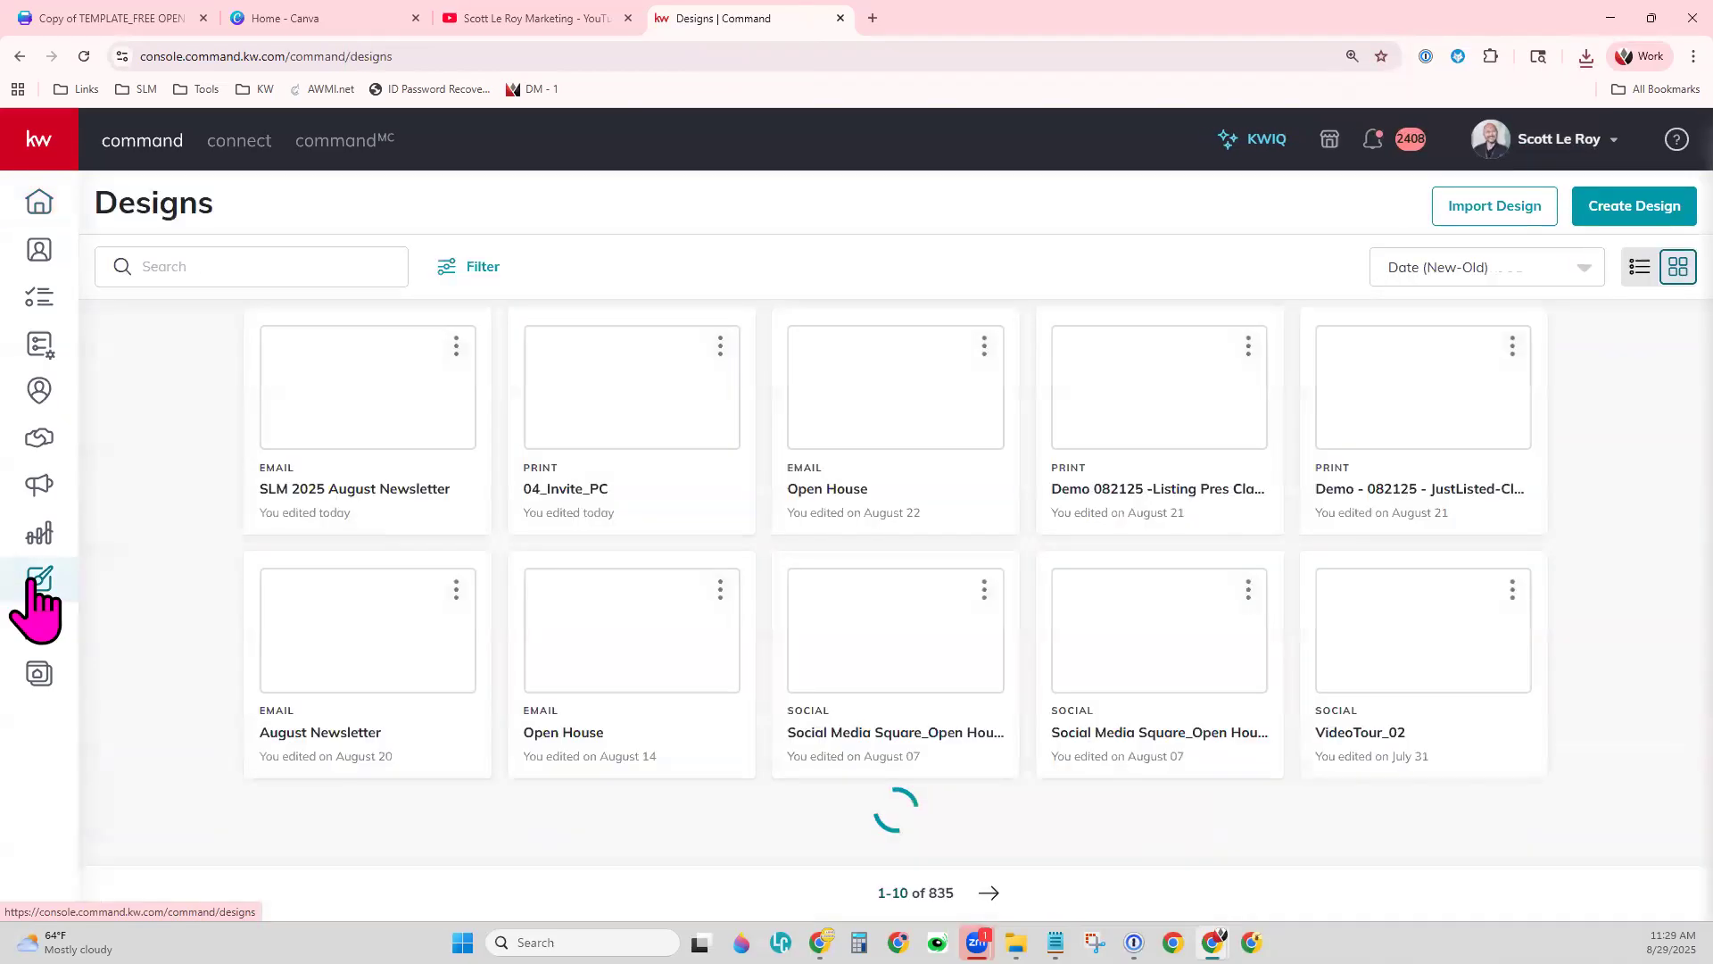
left_click(1676, 218)
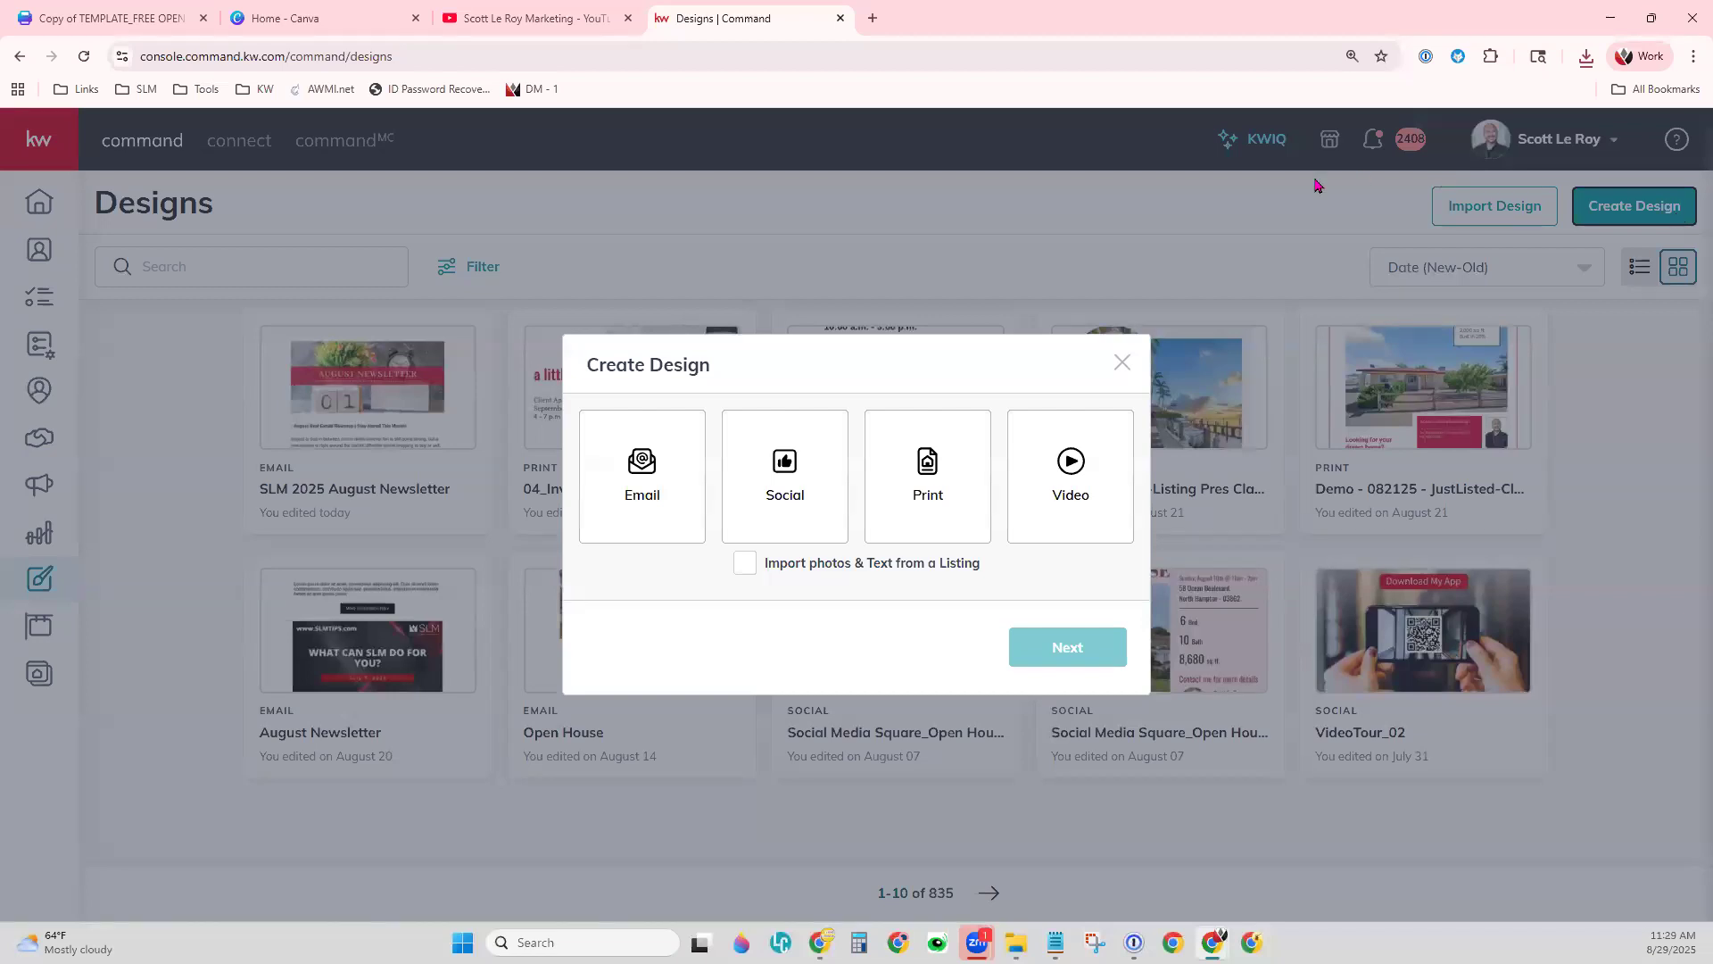
left_click(650, 490)
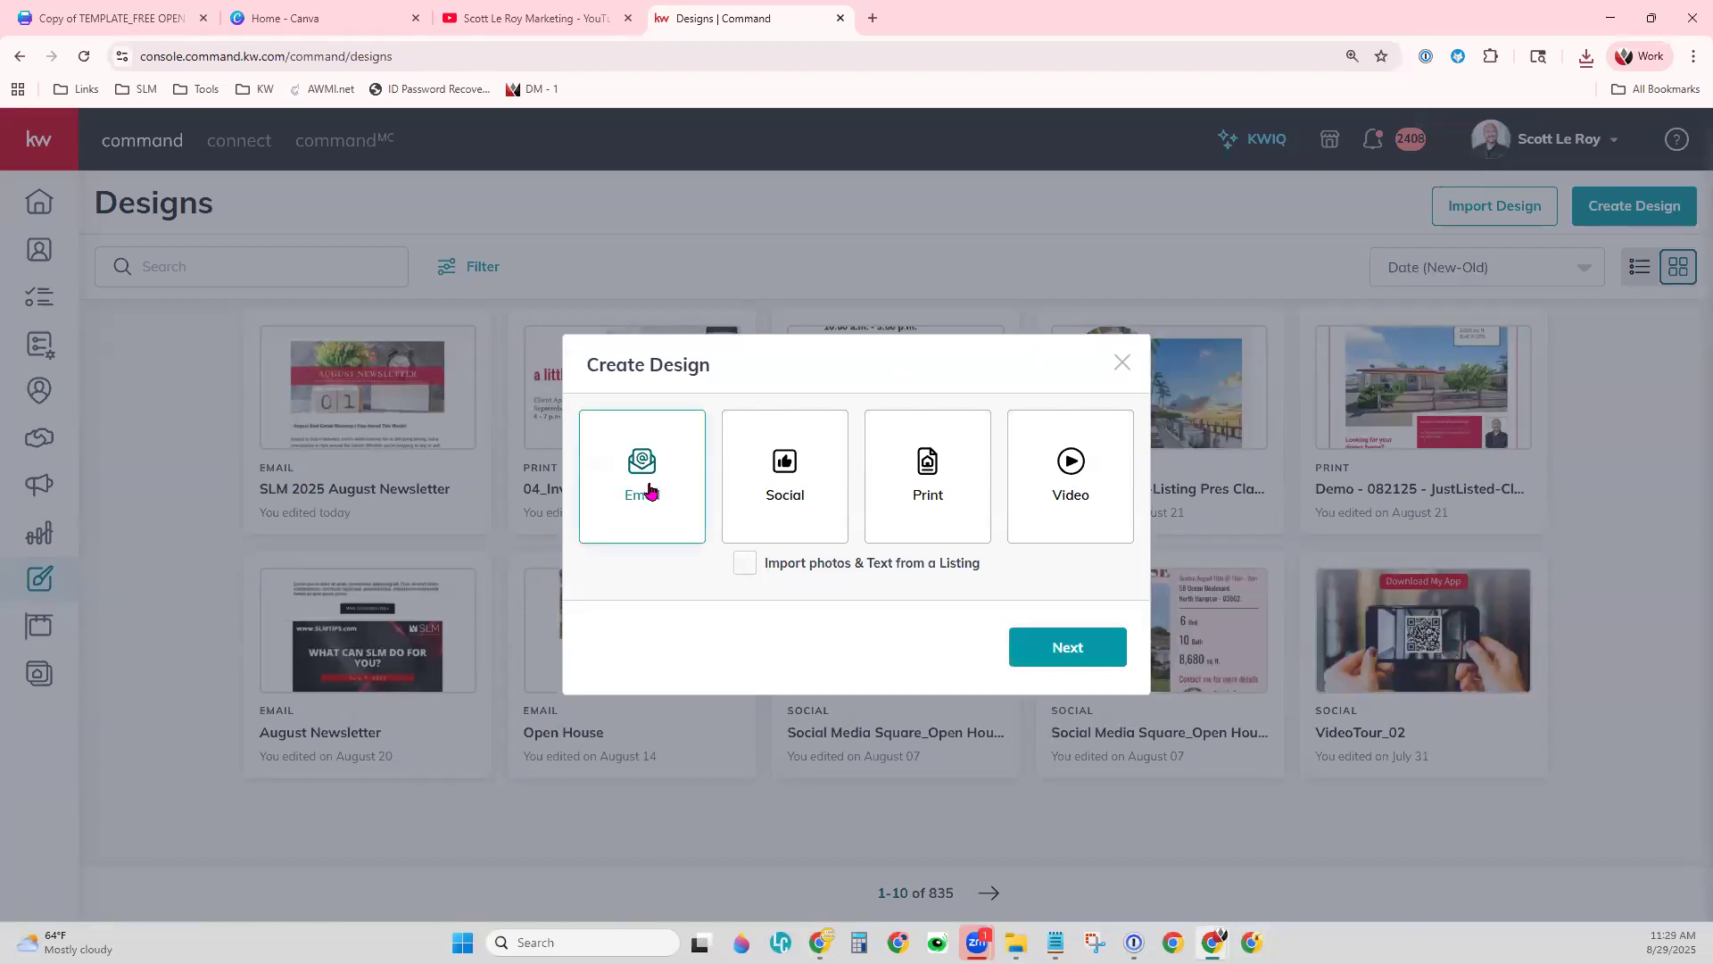
left_click(1088, 650)
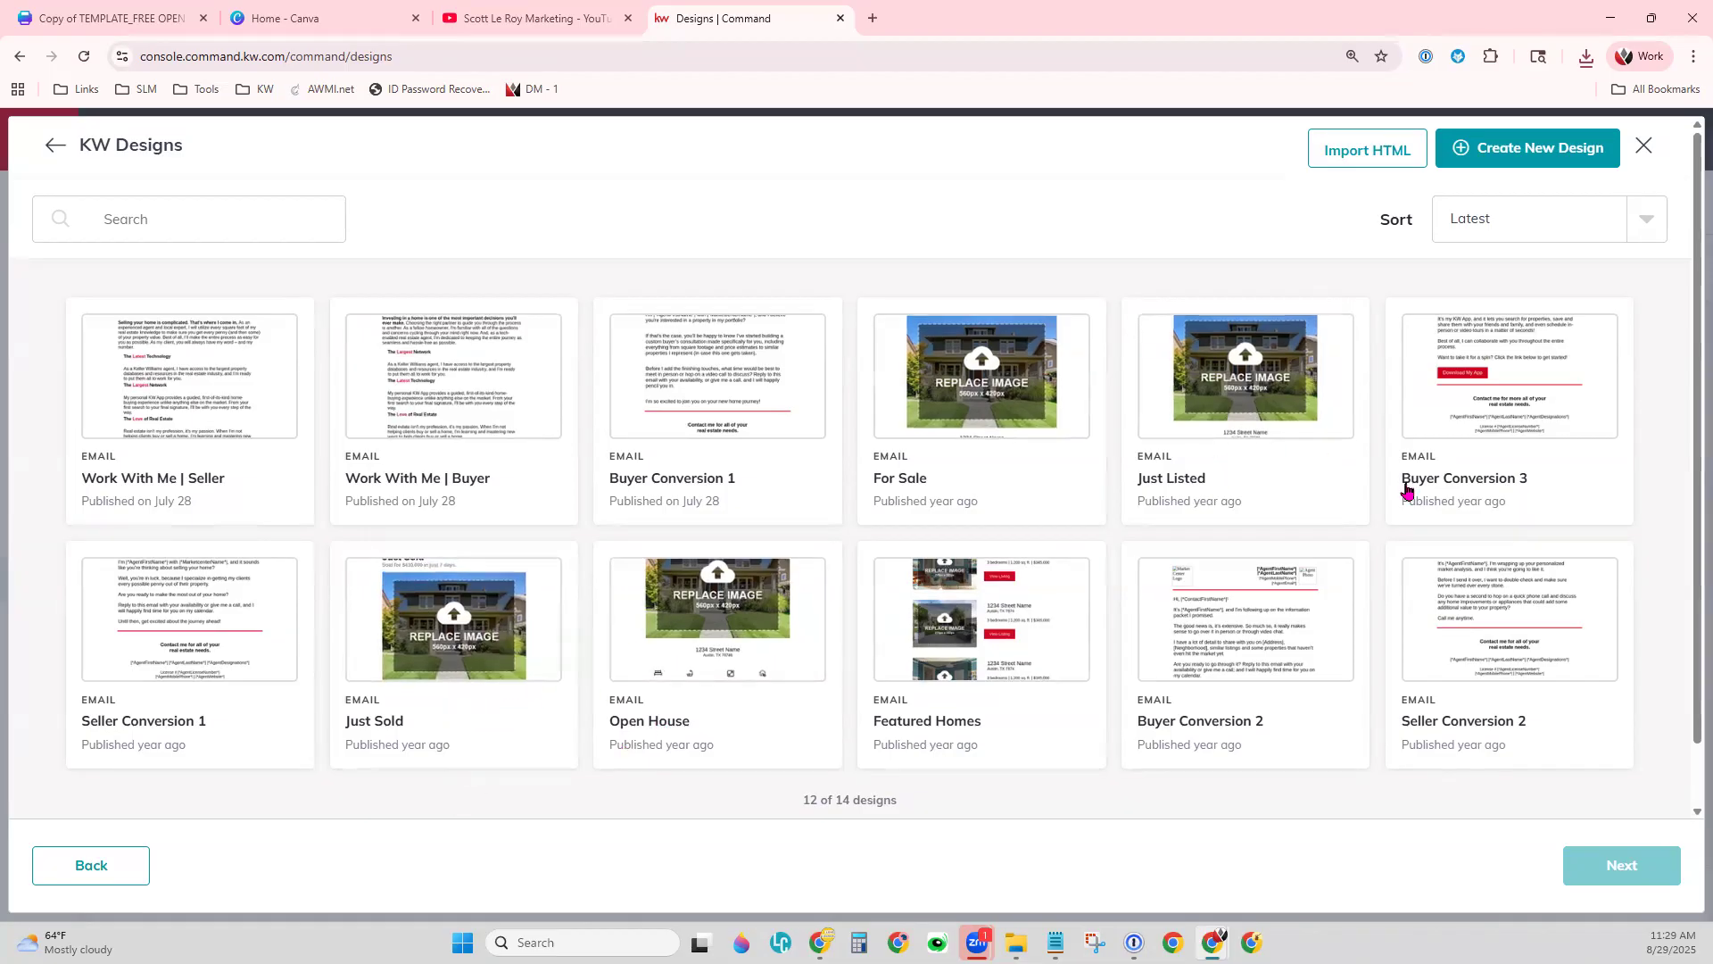
left_click(750, 644)
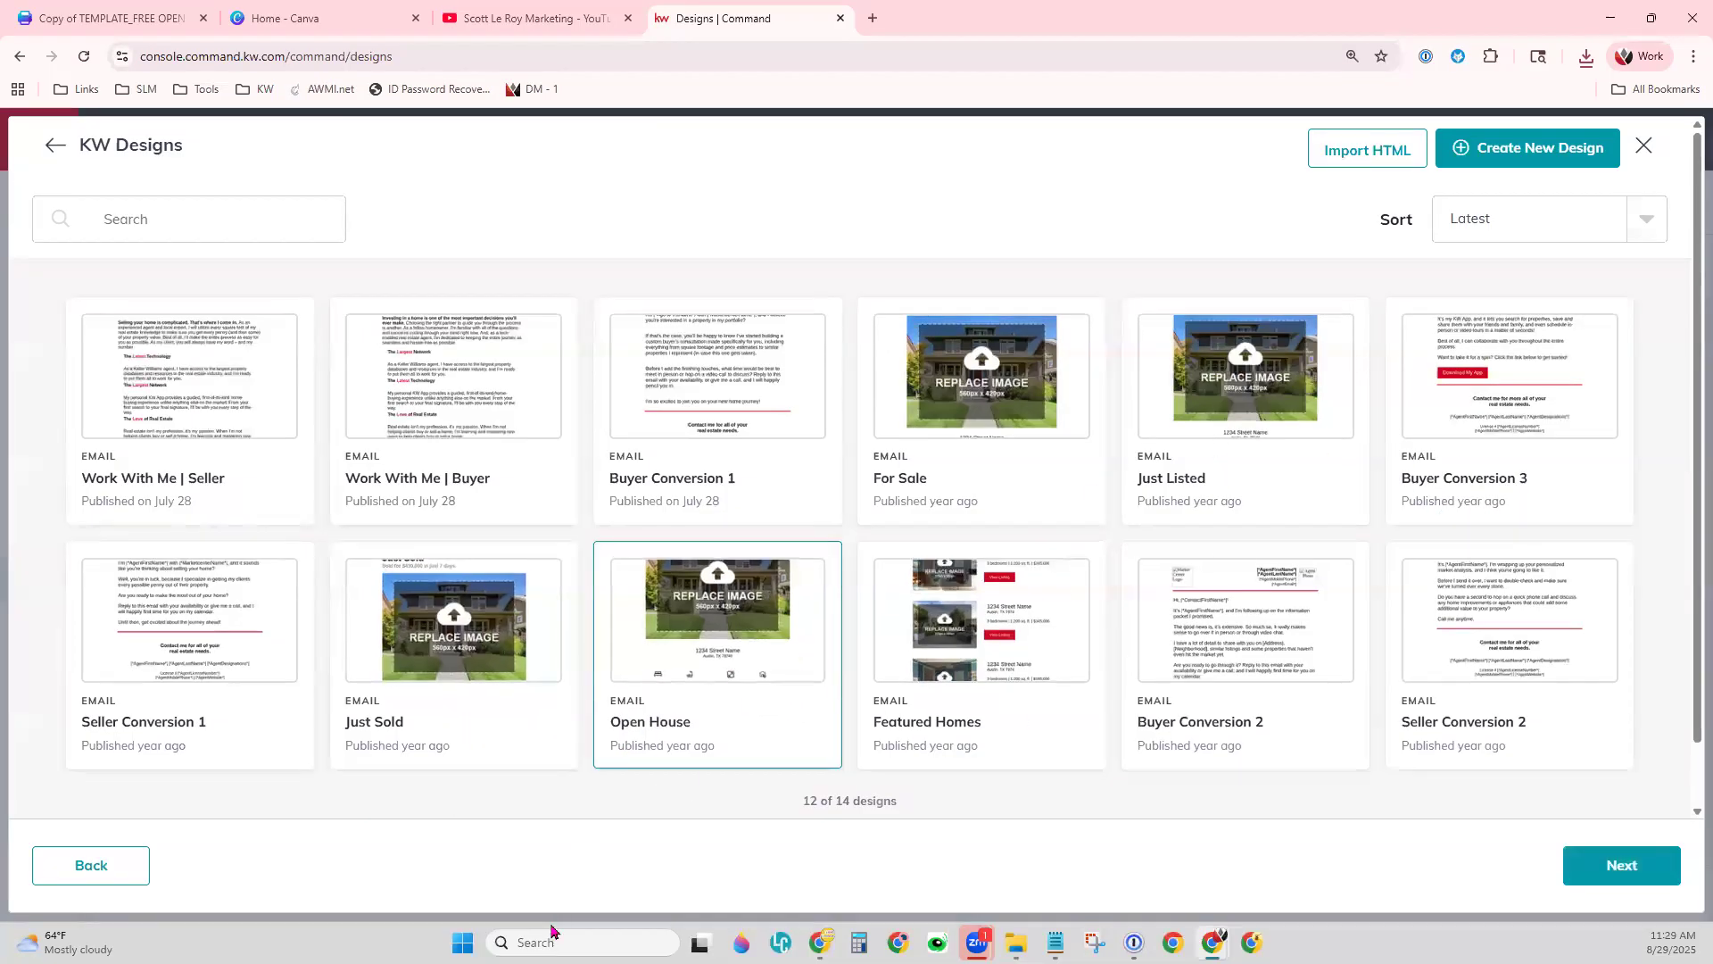
left_click(1618, 868)
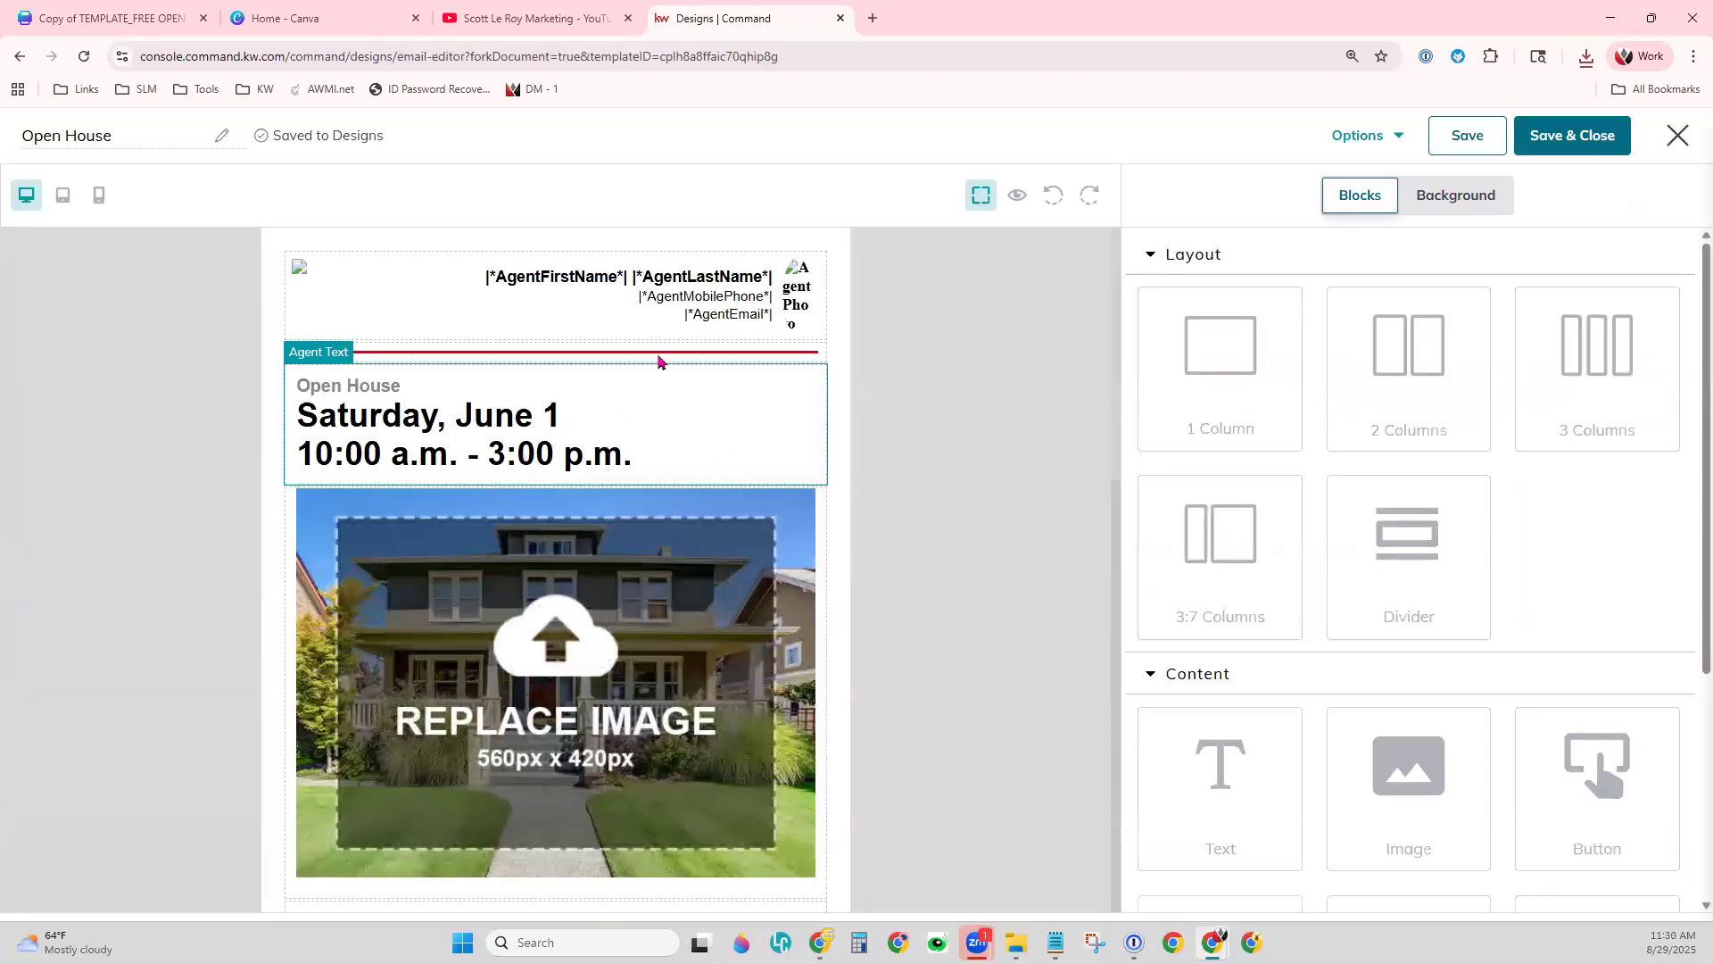
- Upload the downloaded Open House flyer PNG as a replacement image for the email's large house photo placeholder
scroll(833, 535, "down", 4)
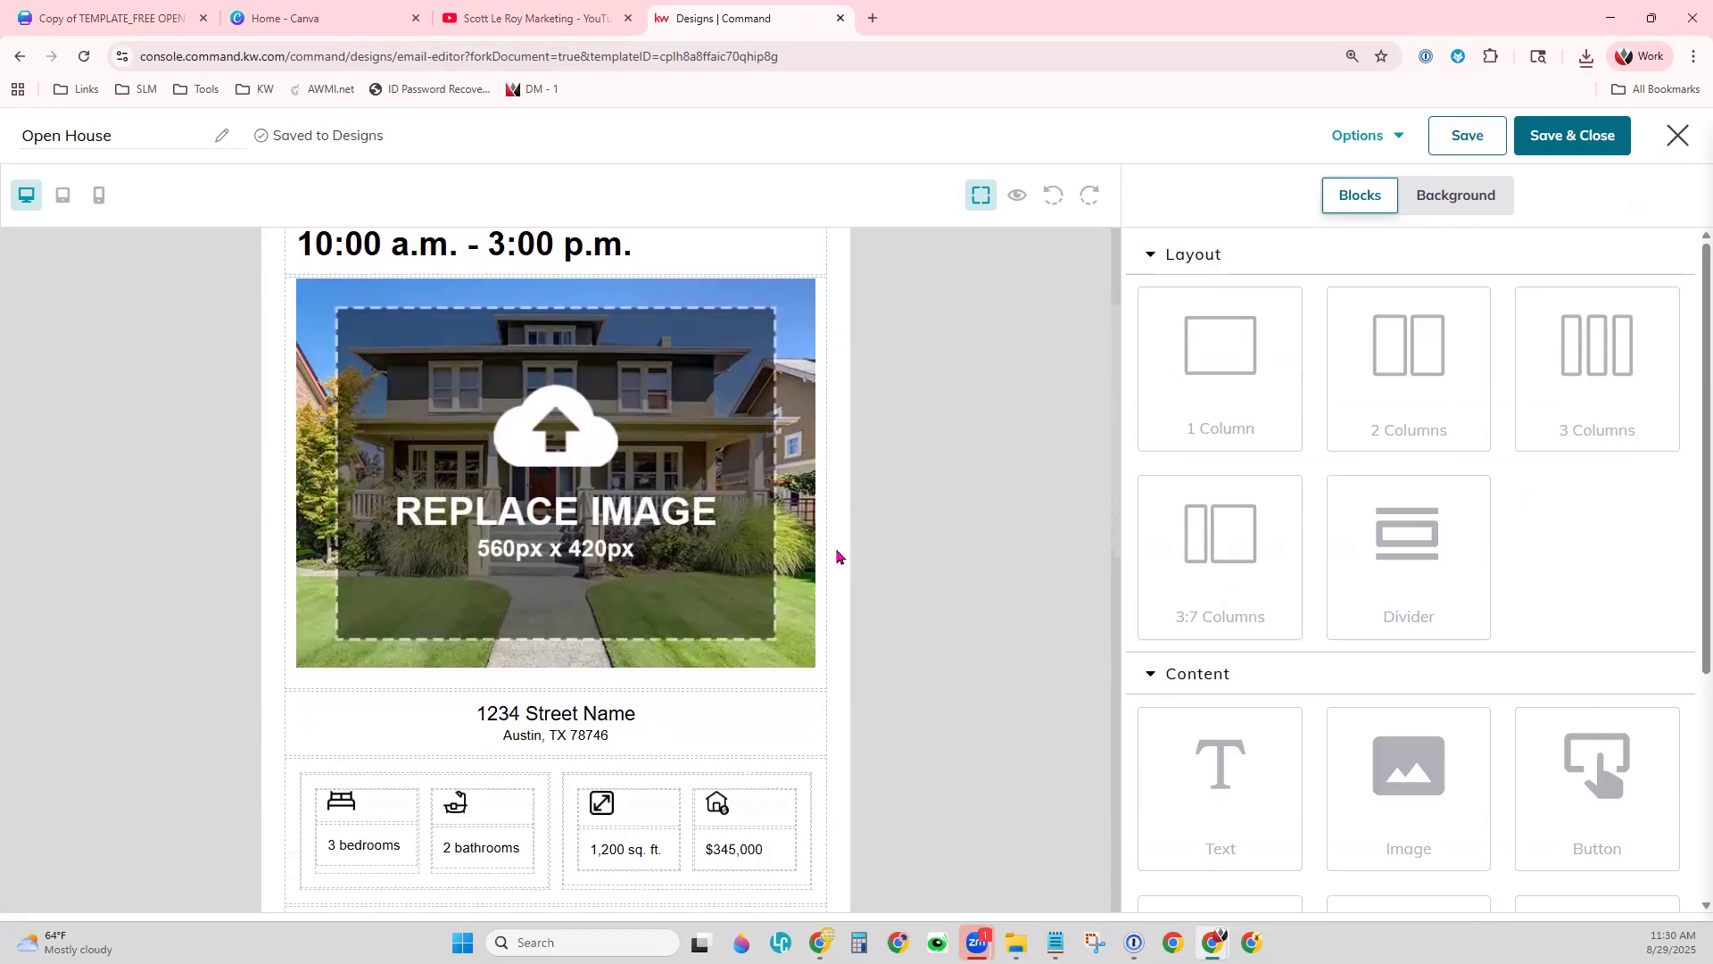
scroll(843, 620, "down", 8)
scroll(830, 652, "up", 3)
scroll(829, 651, "up", 7)
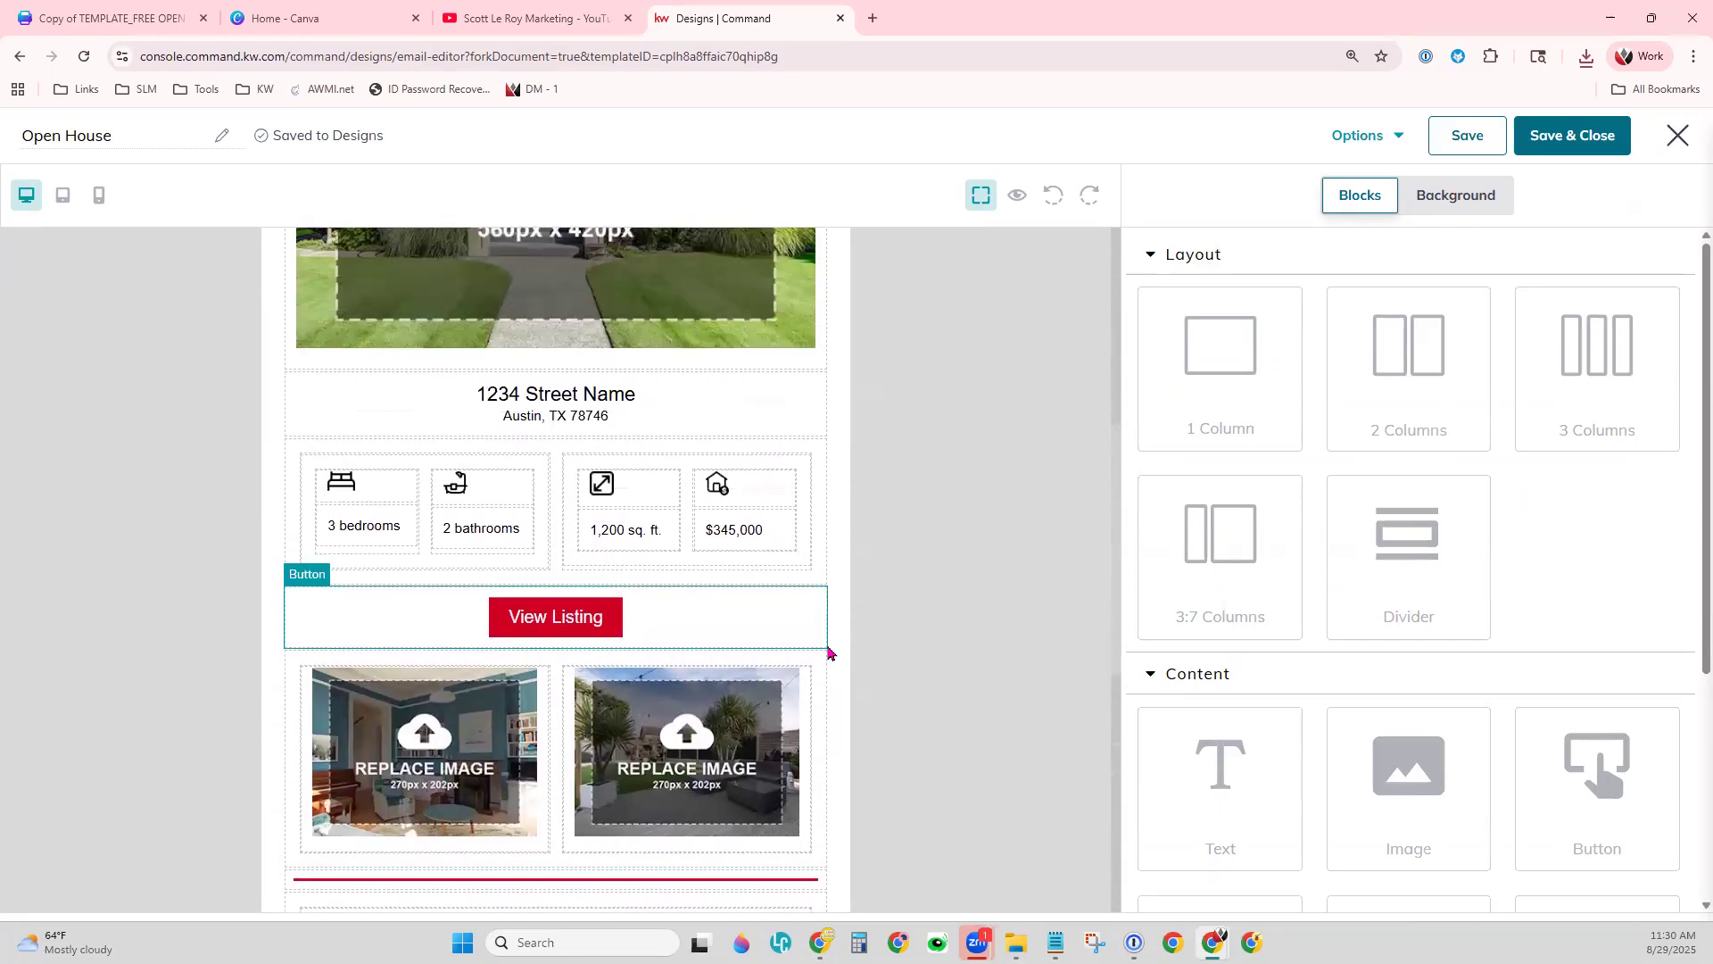
scroll(830, 653, "up", 2)
left_click(359, 514)
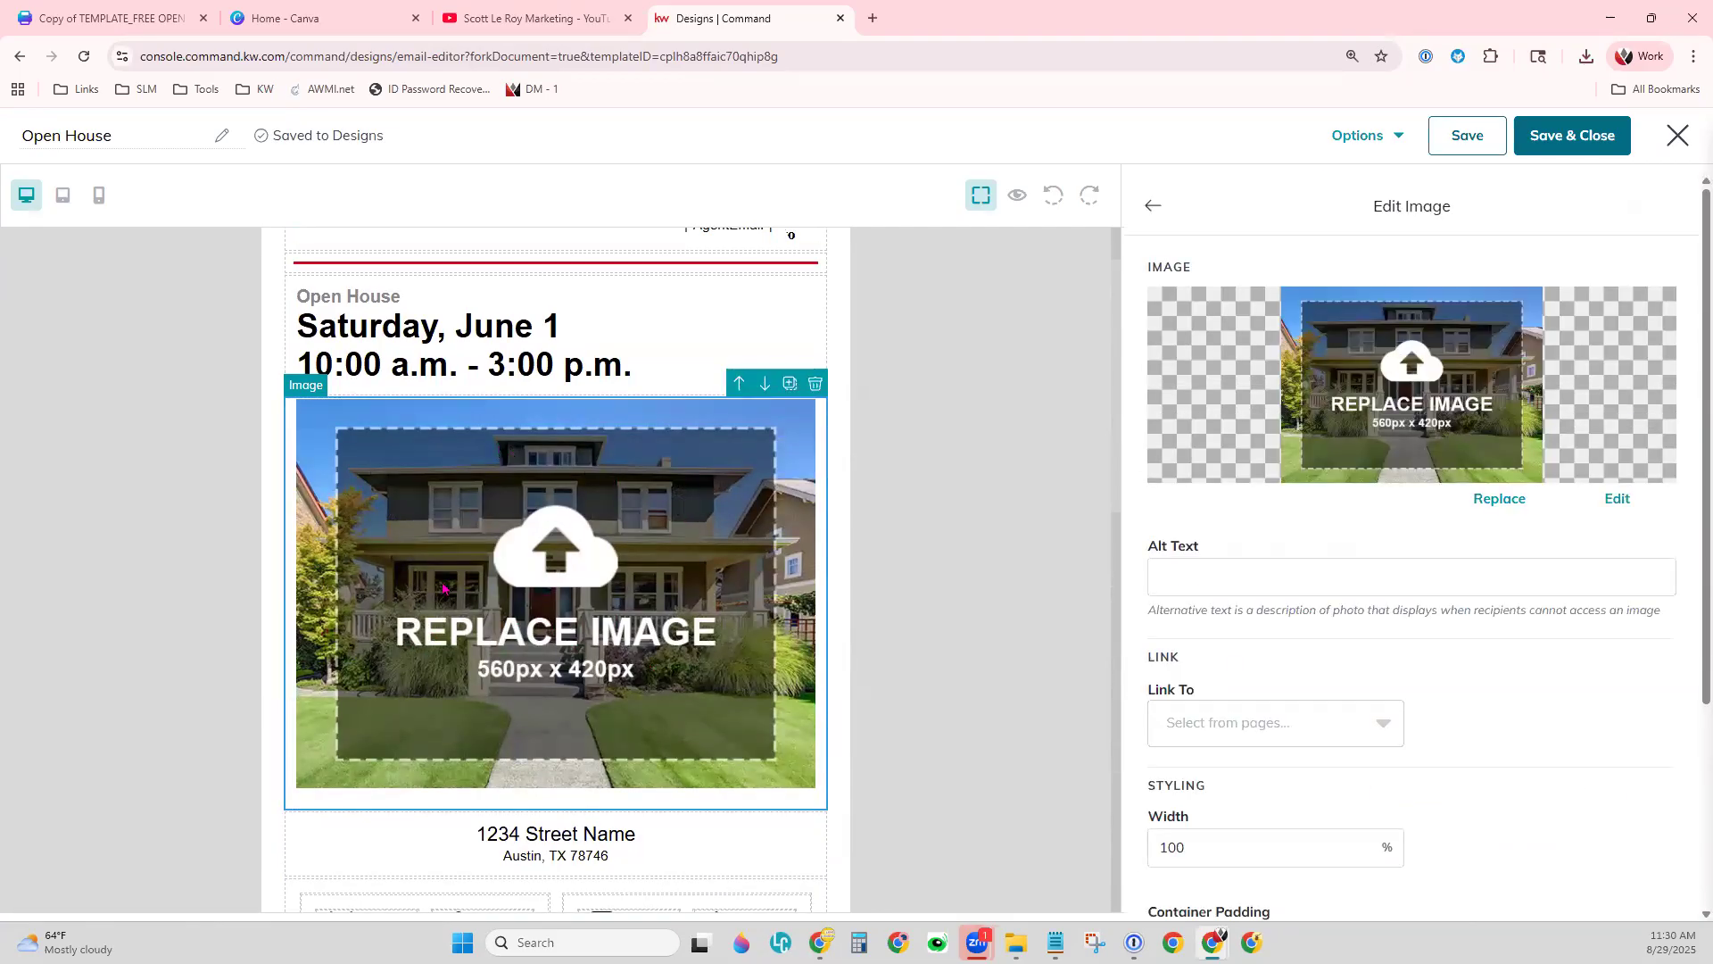
left_click(1500, 499)
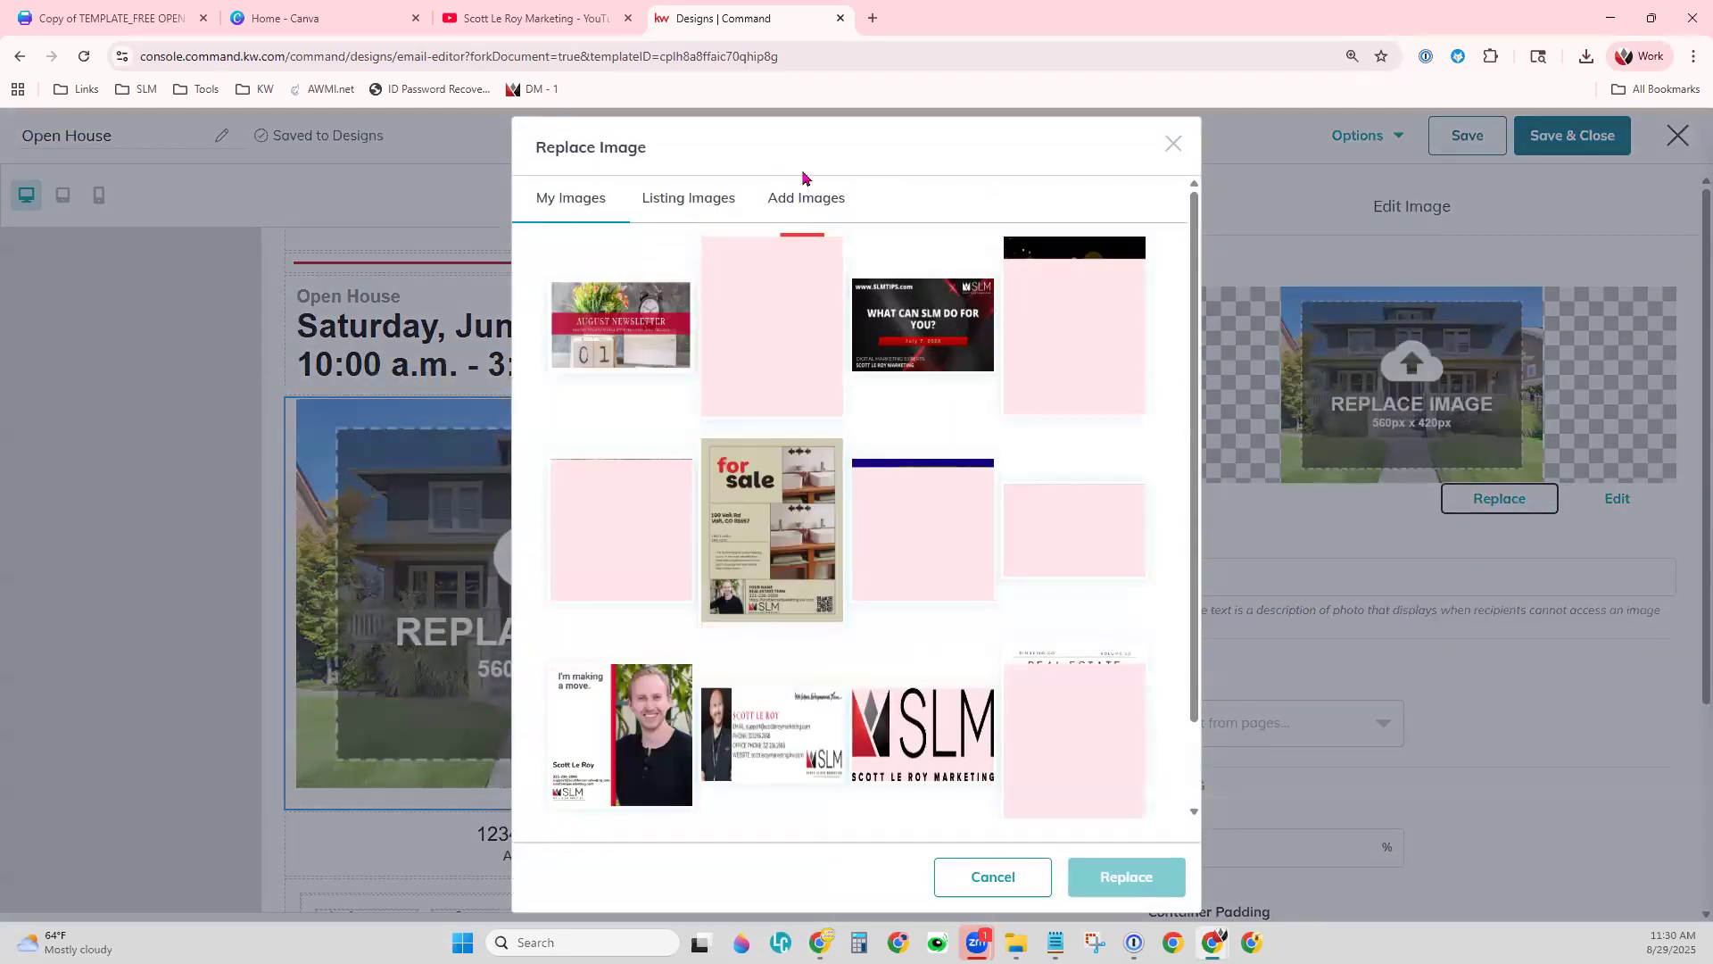
left_click(775, 208)
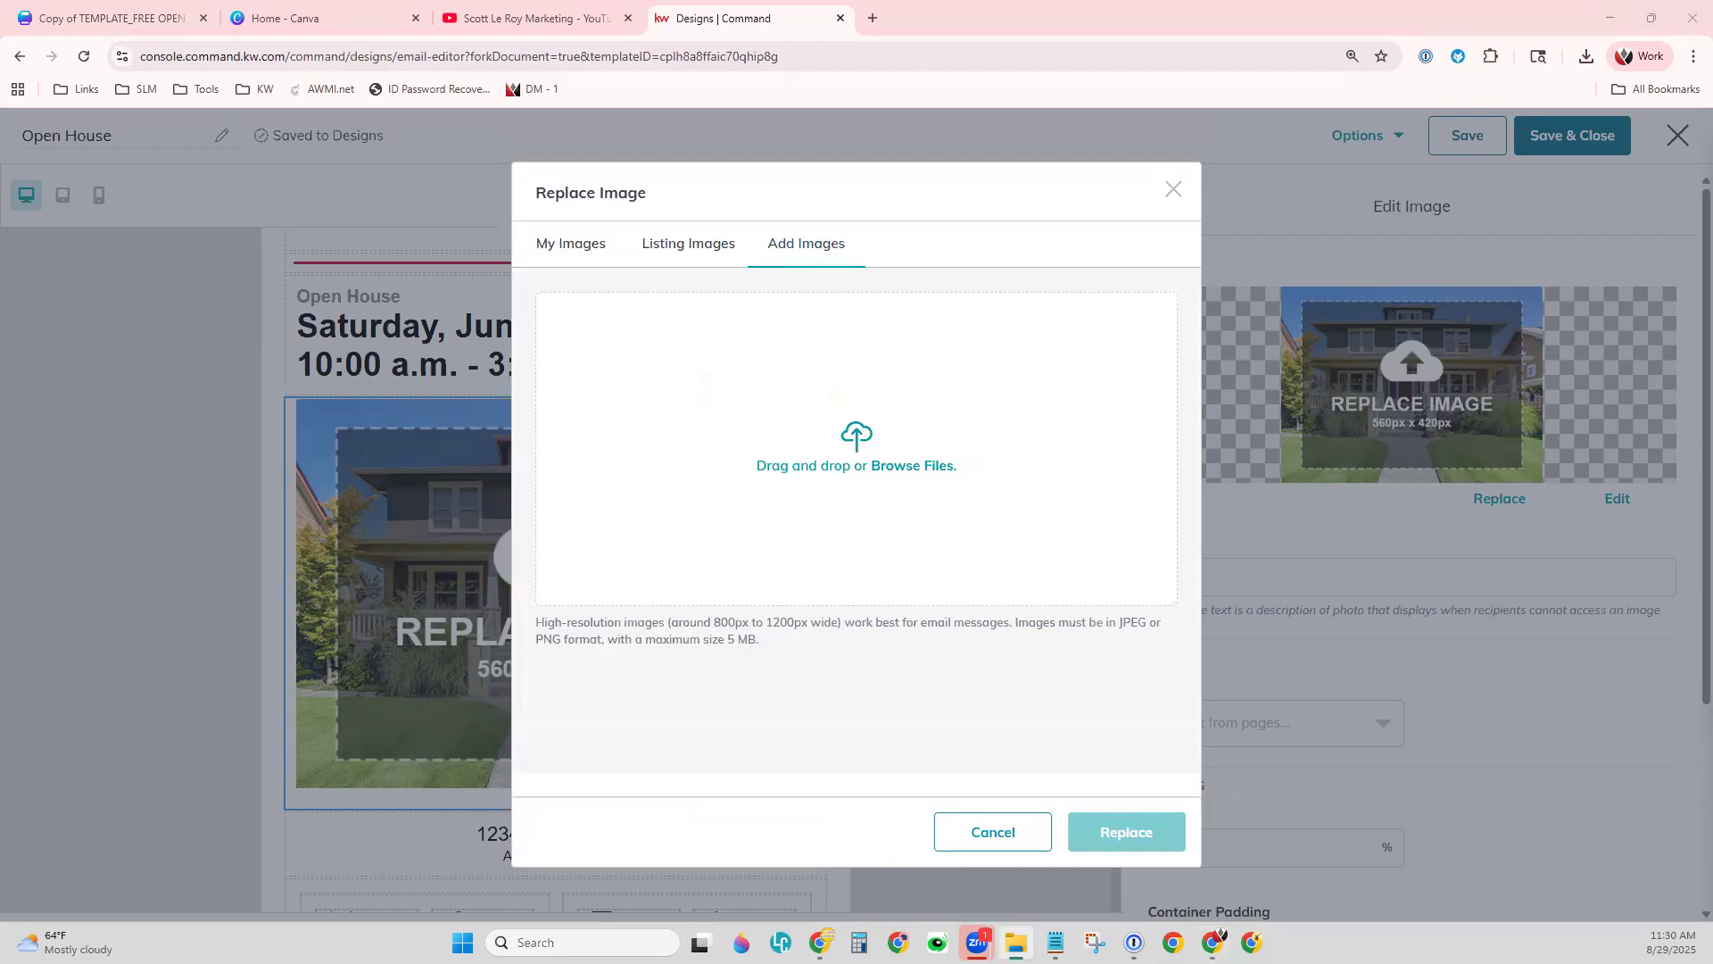
left_click(1015, 942)
left_click_drag(1035, 348, 671, 416)
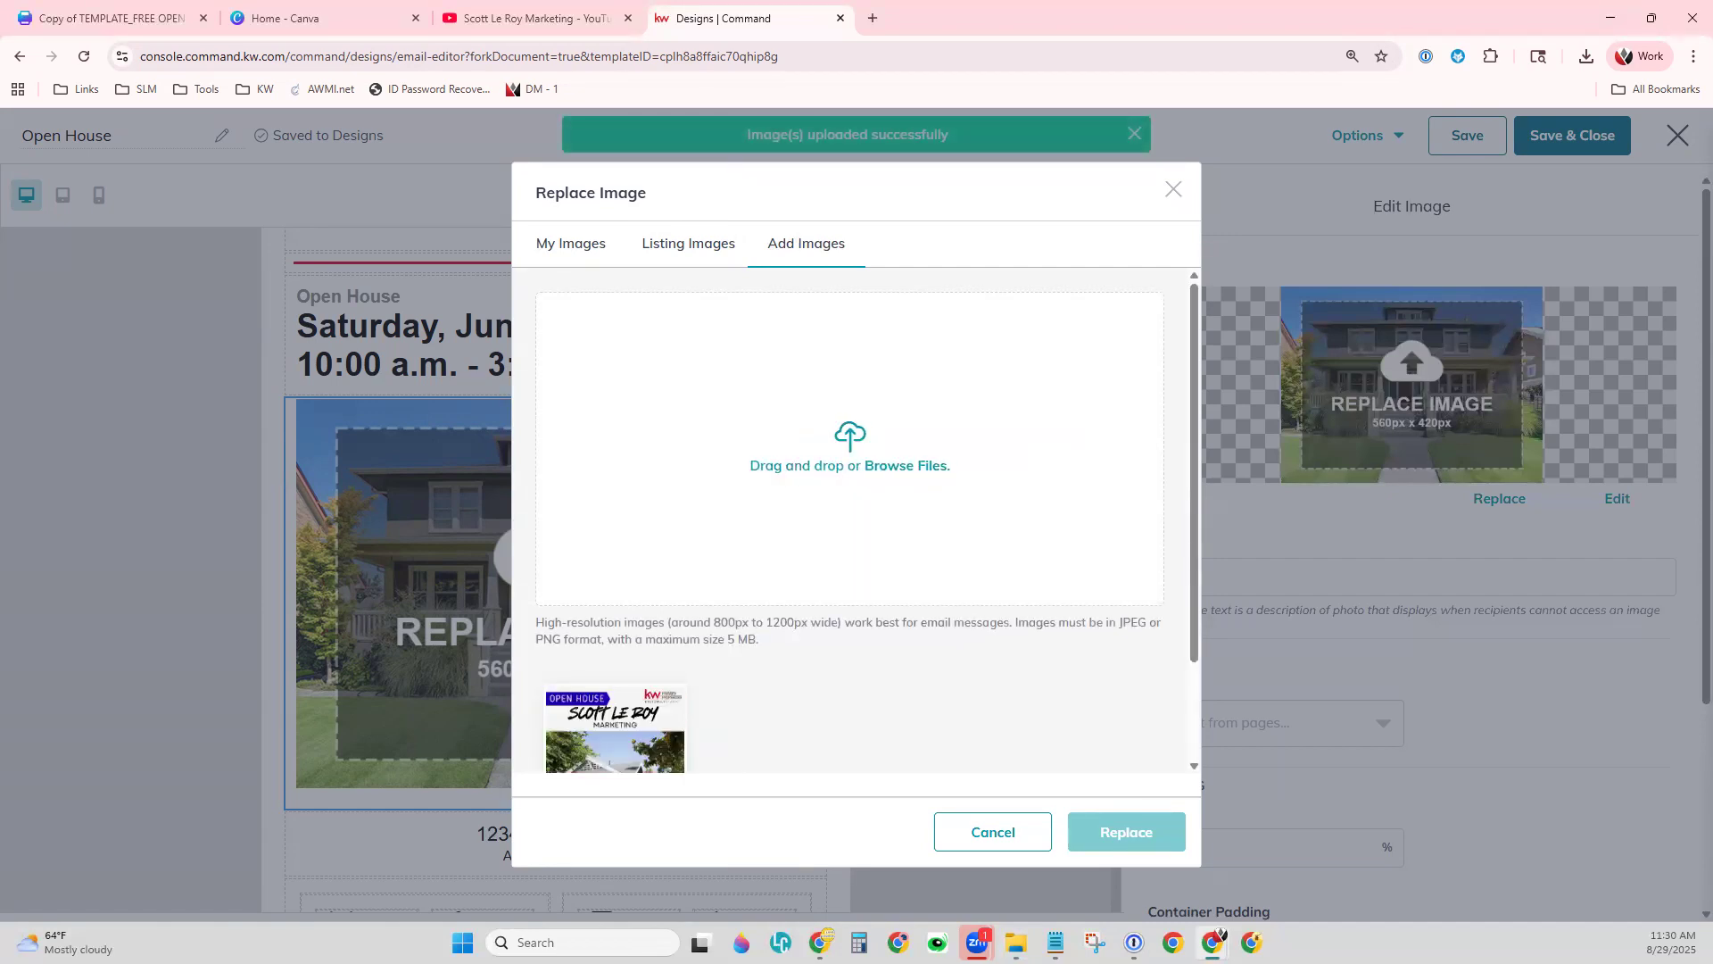
- Replace the large house placeholder in the email with the uploaded Open House flyer
left_click(644, 700)
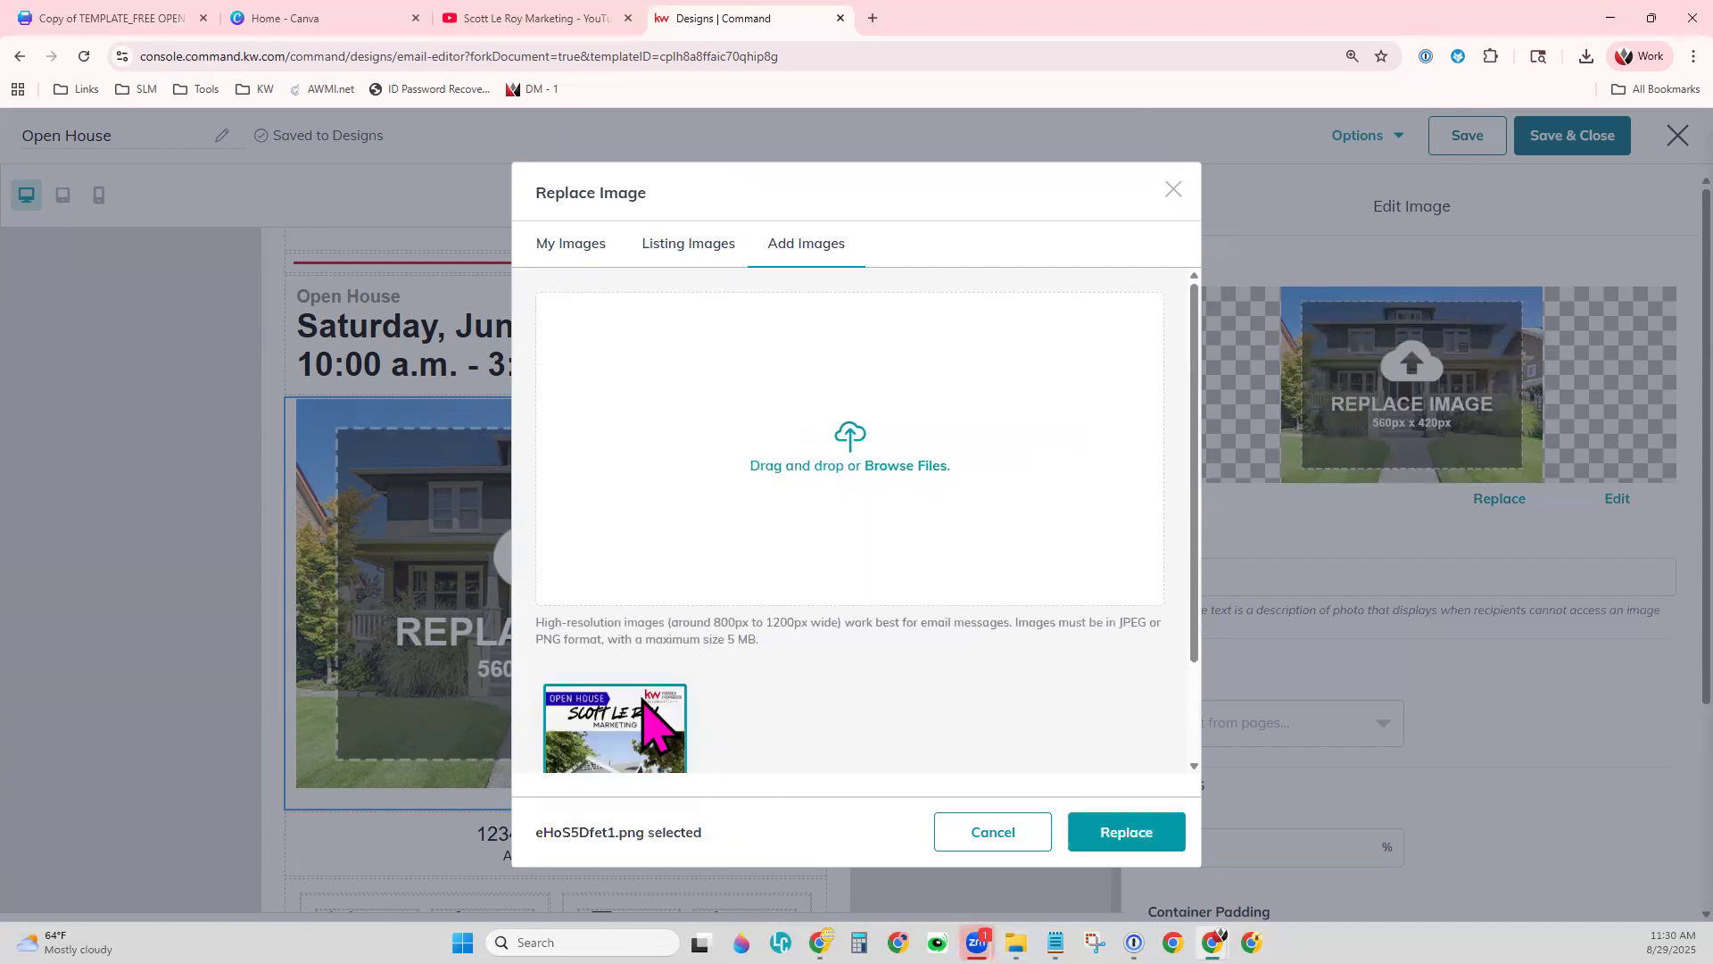
scroll(807, 705, "down", 2)
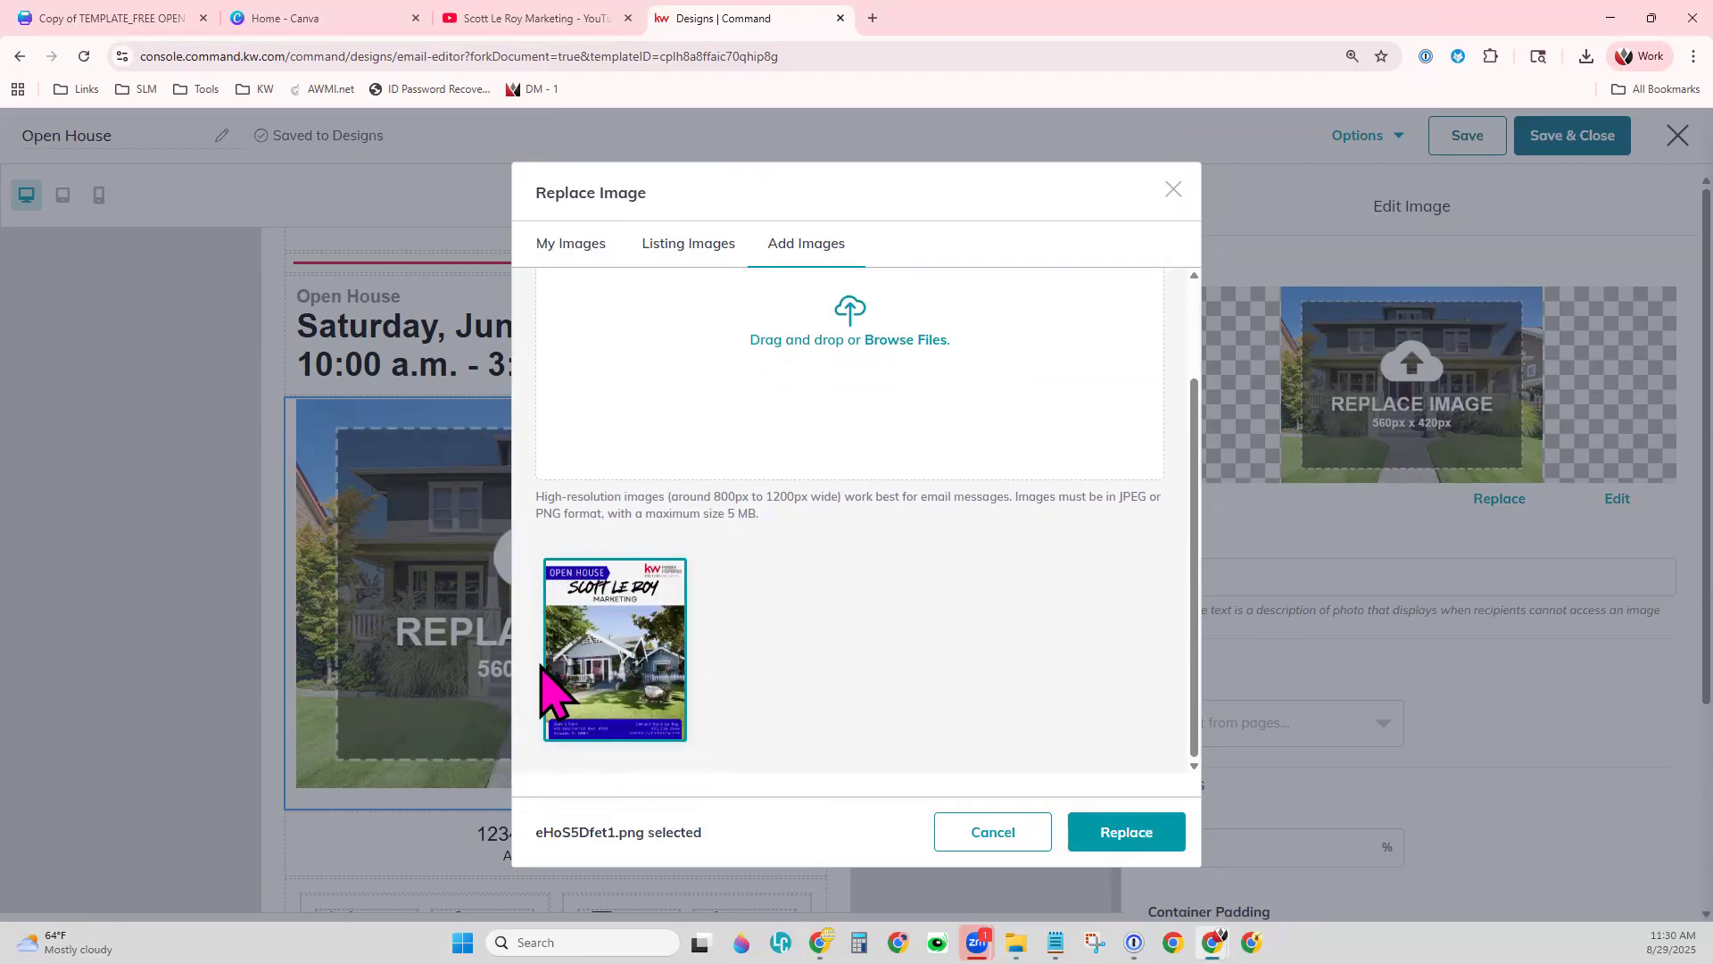
left_click(1149, 829)
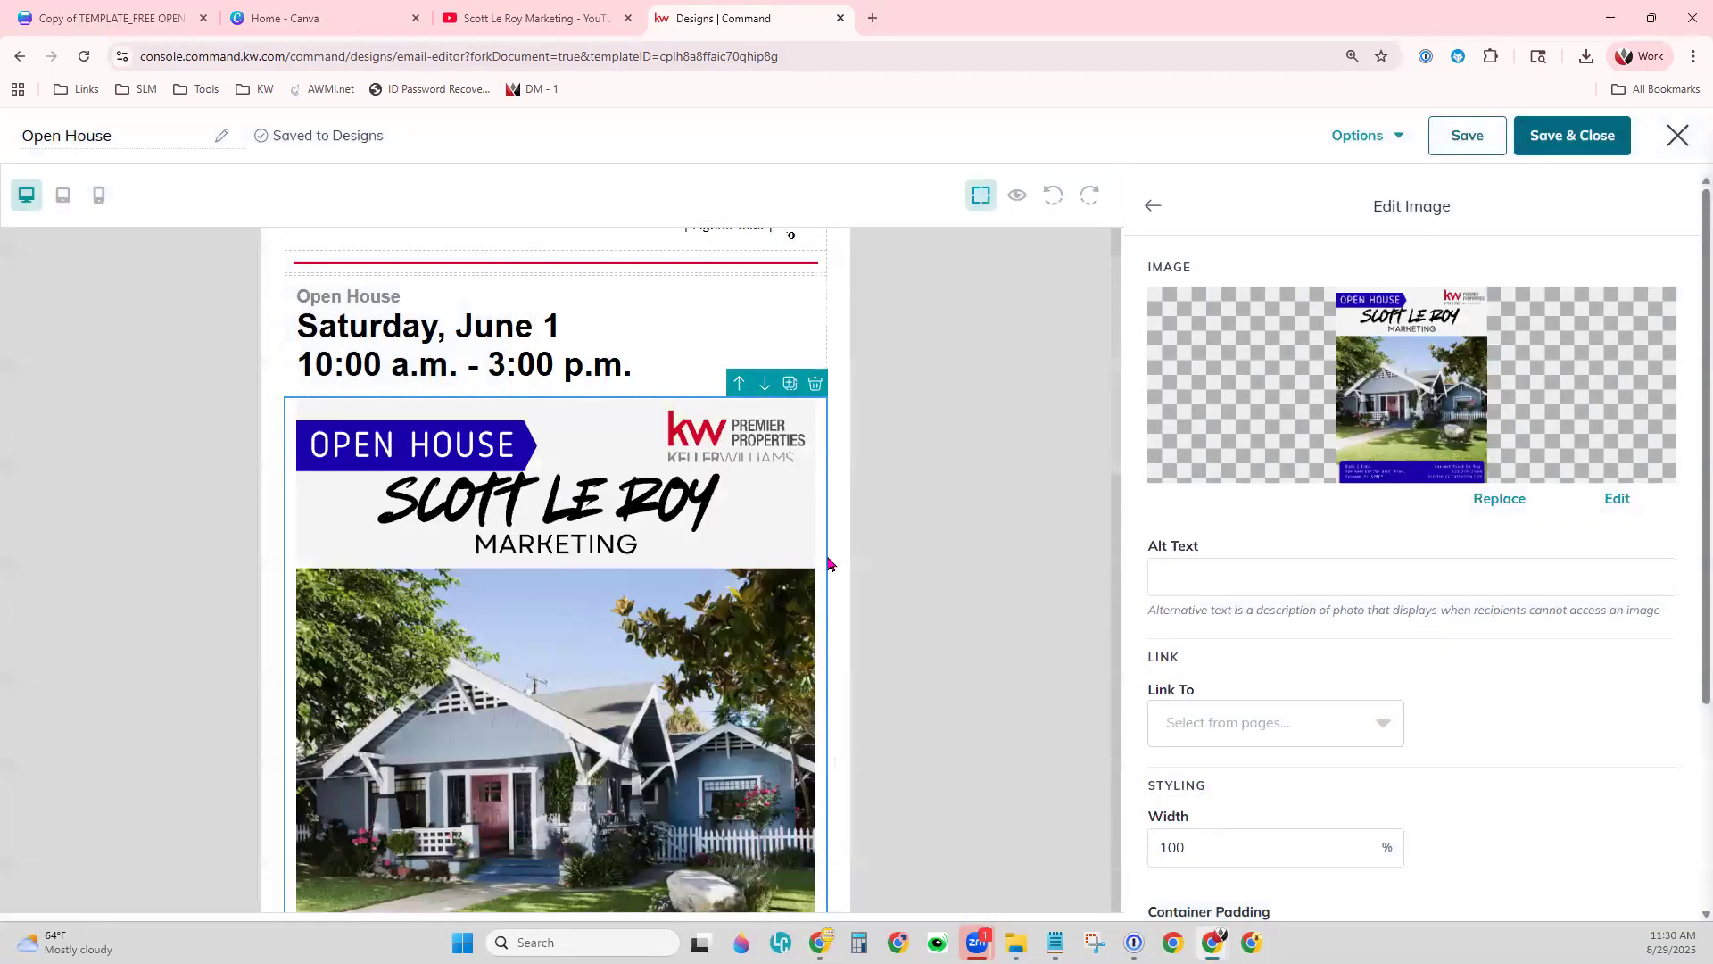
- Review the email with the inserted flyer in the editor and in preview mode, from header to closing contact block
scroll(828, 564, "down", 4)
scroll(828, 564, "down", 4)
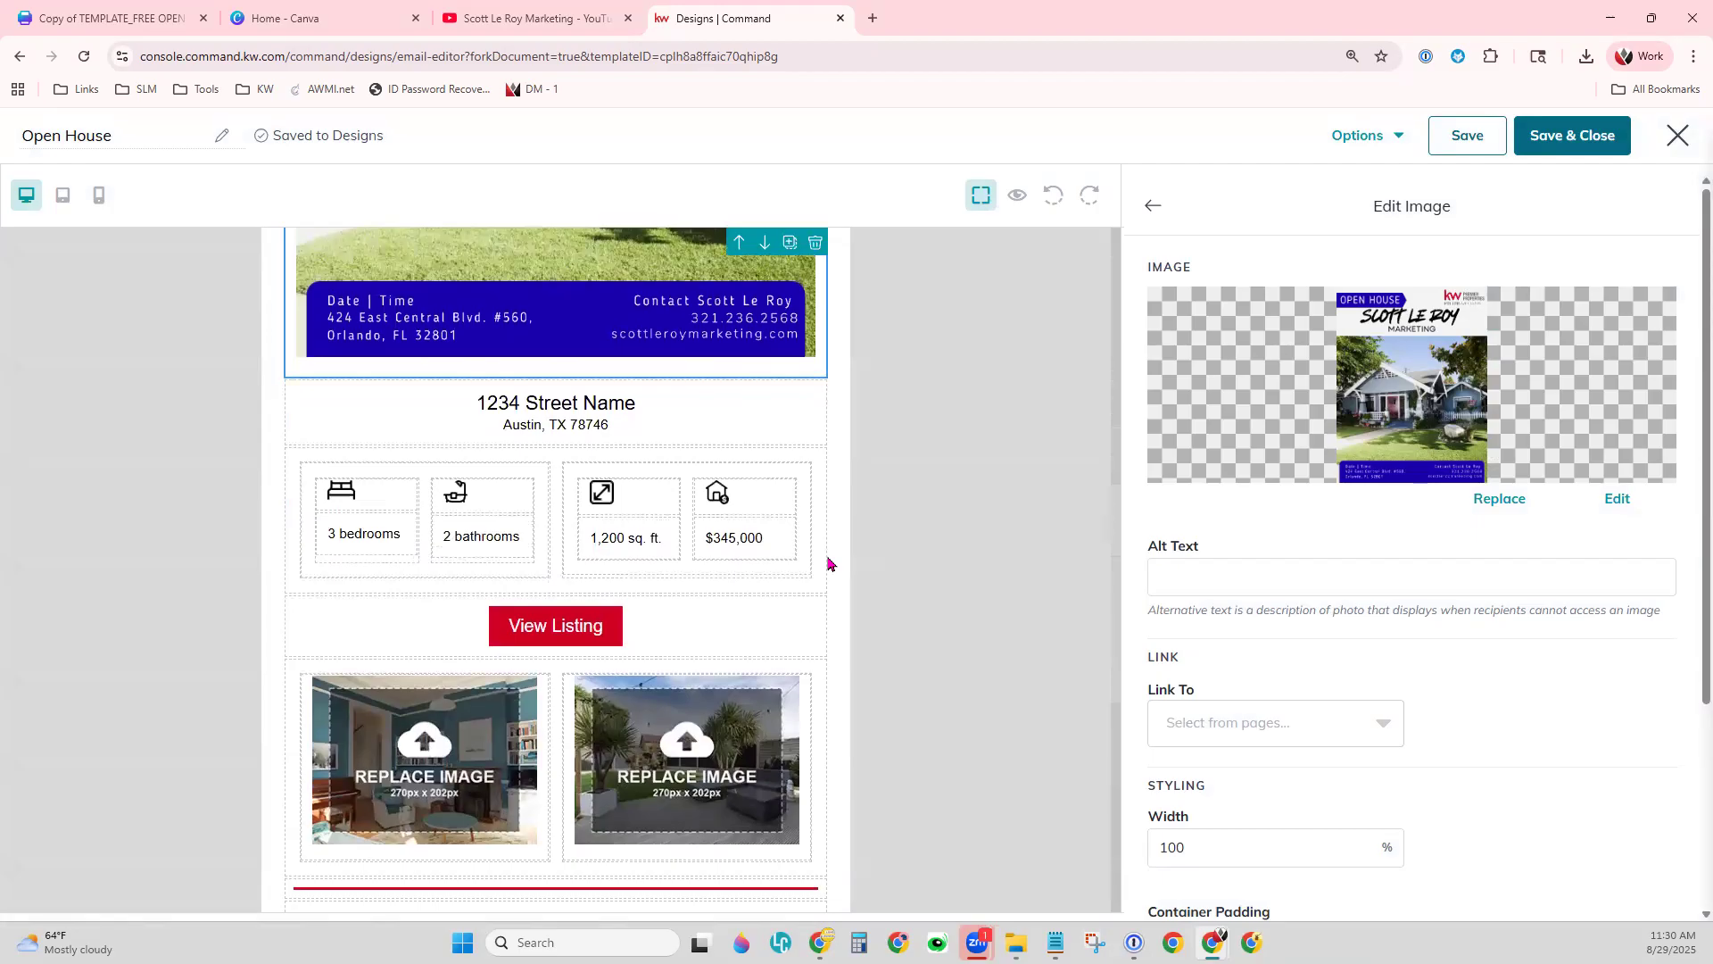
scroll(828, 563, "up", 5)
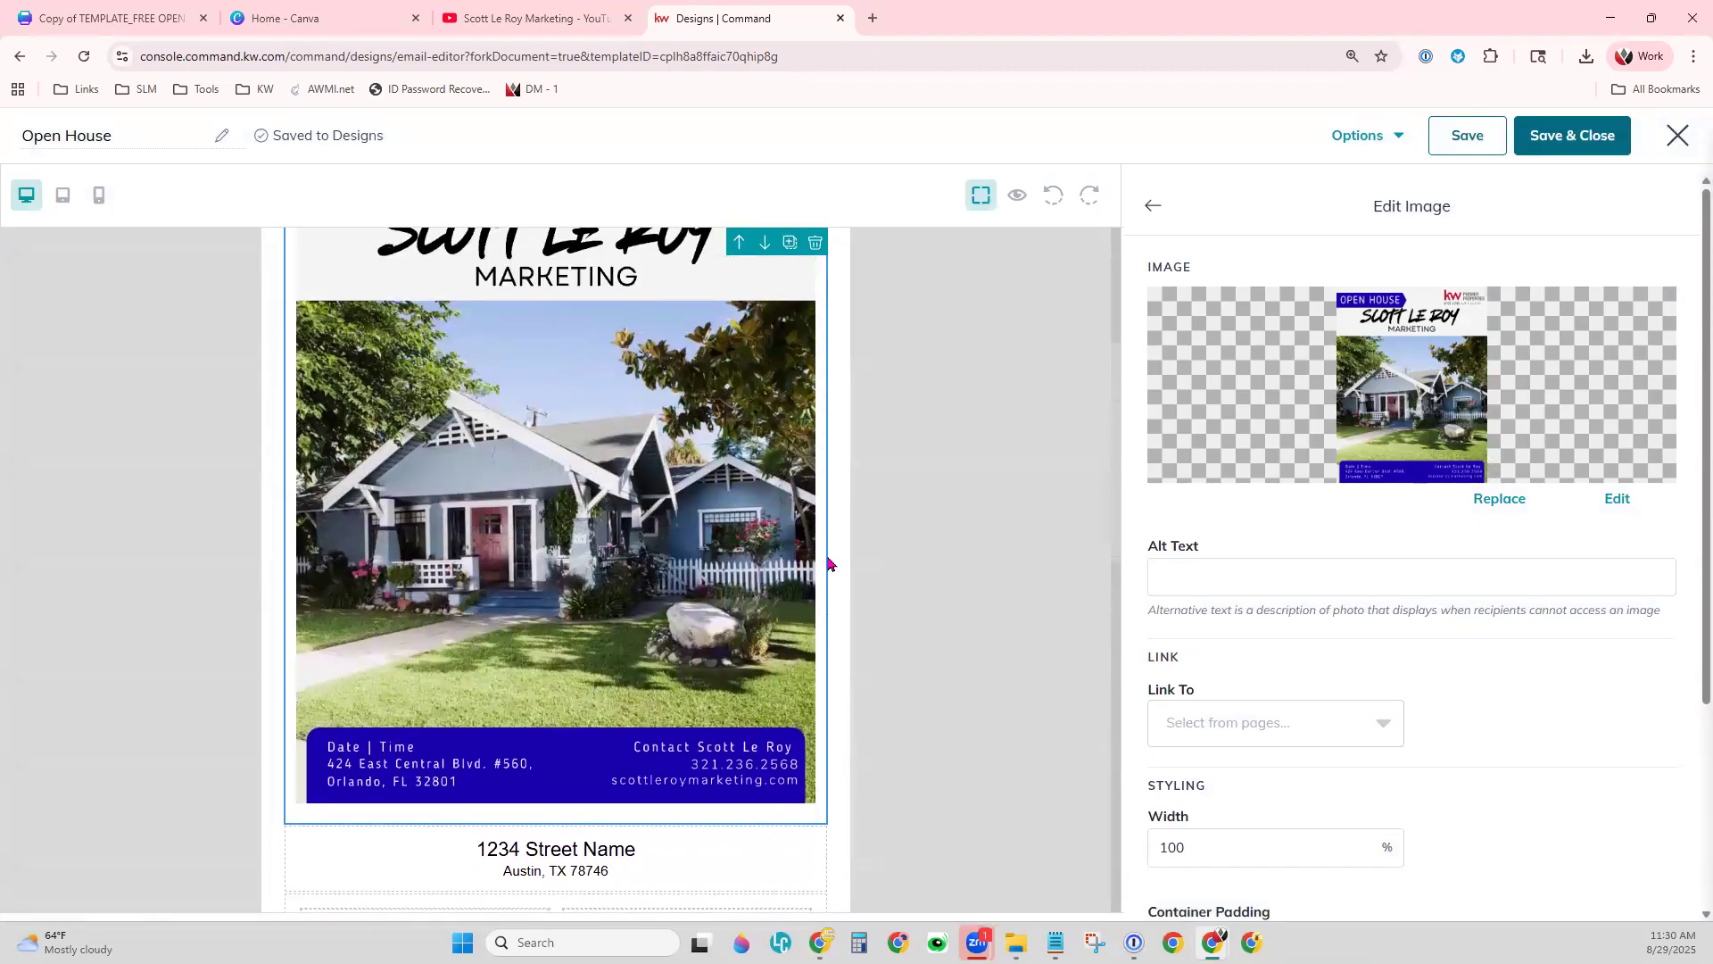
scroll(828, 564, "up", 3)
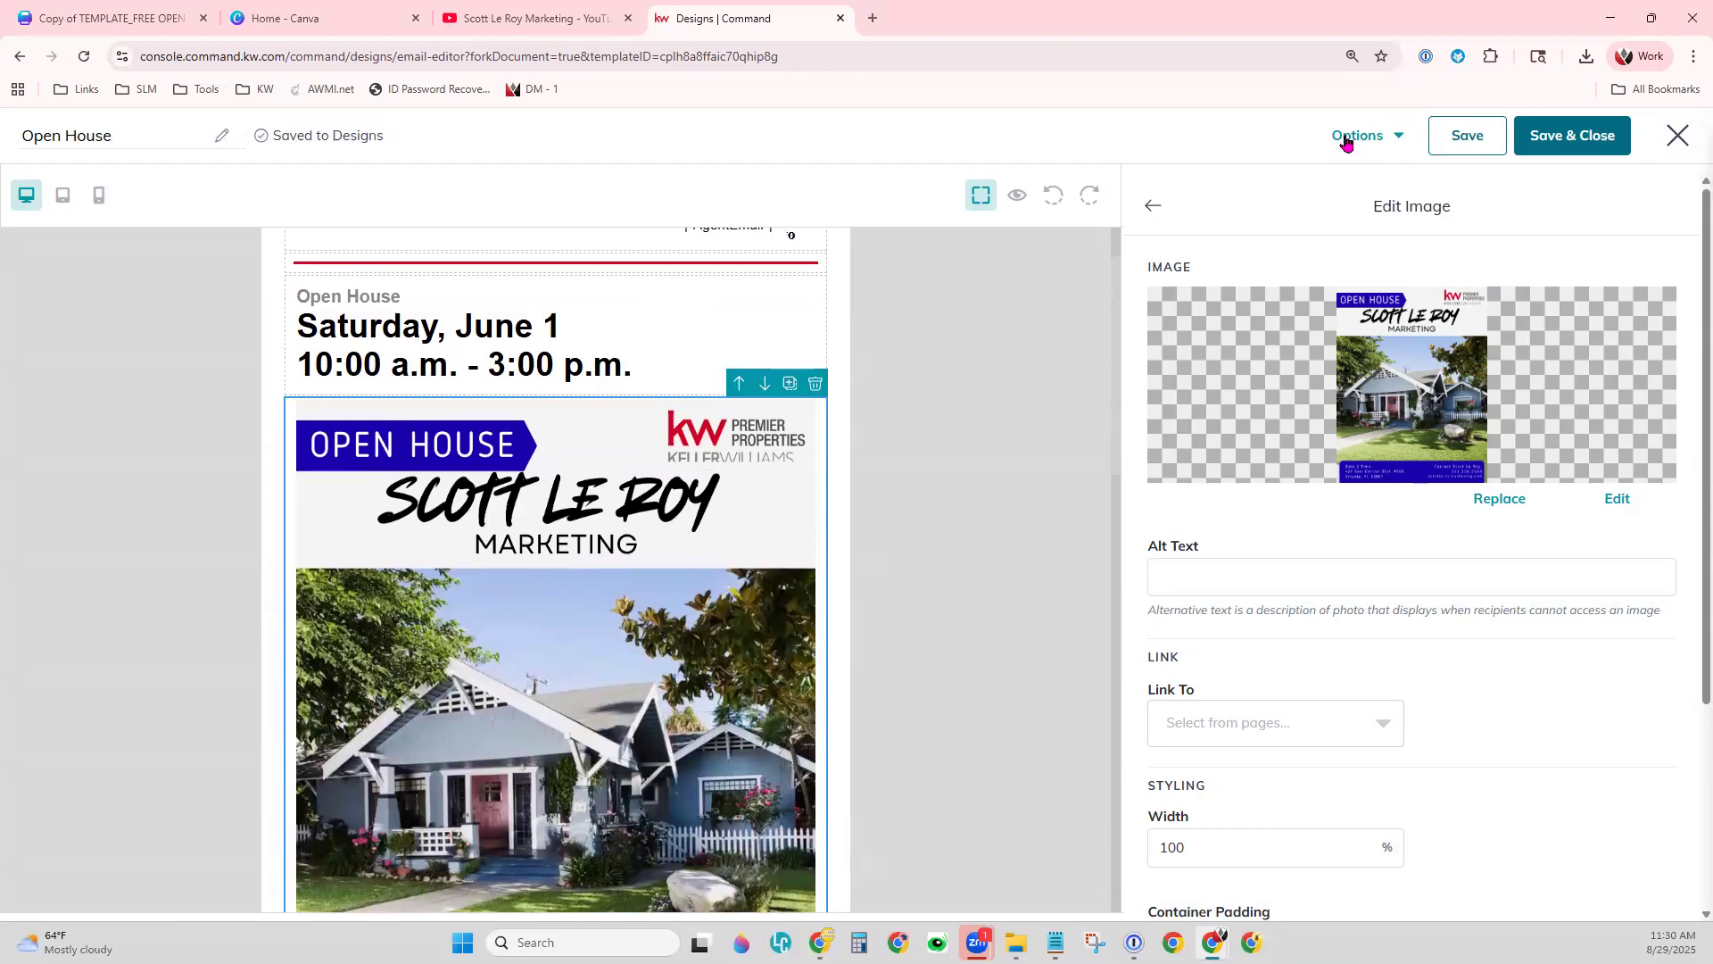
left_click(1347, 139)
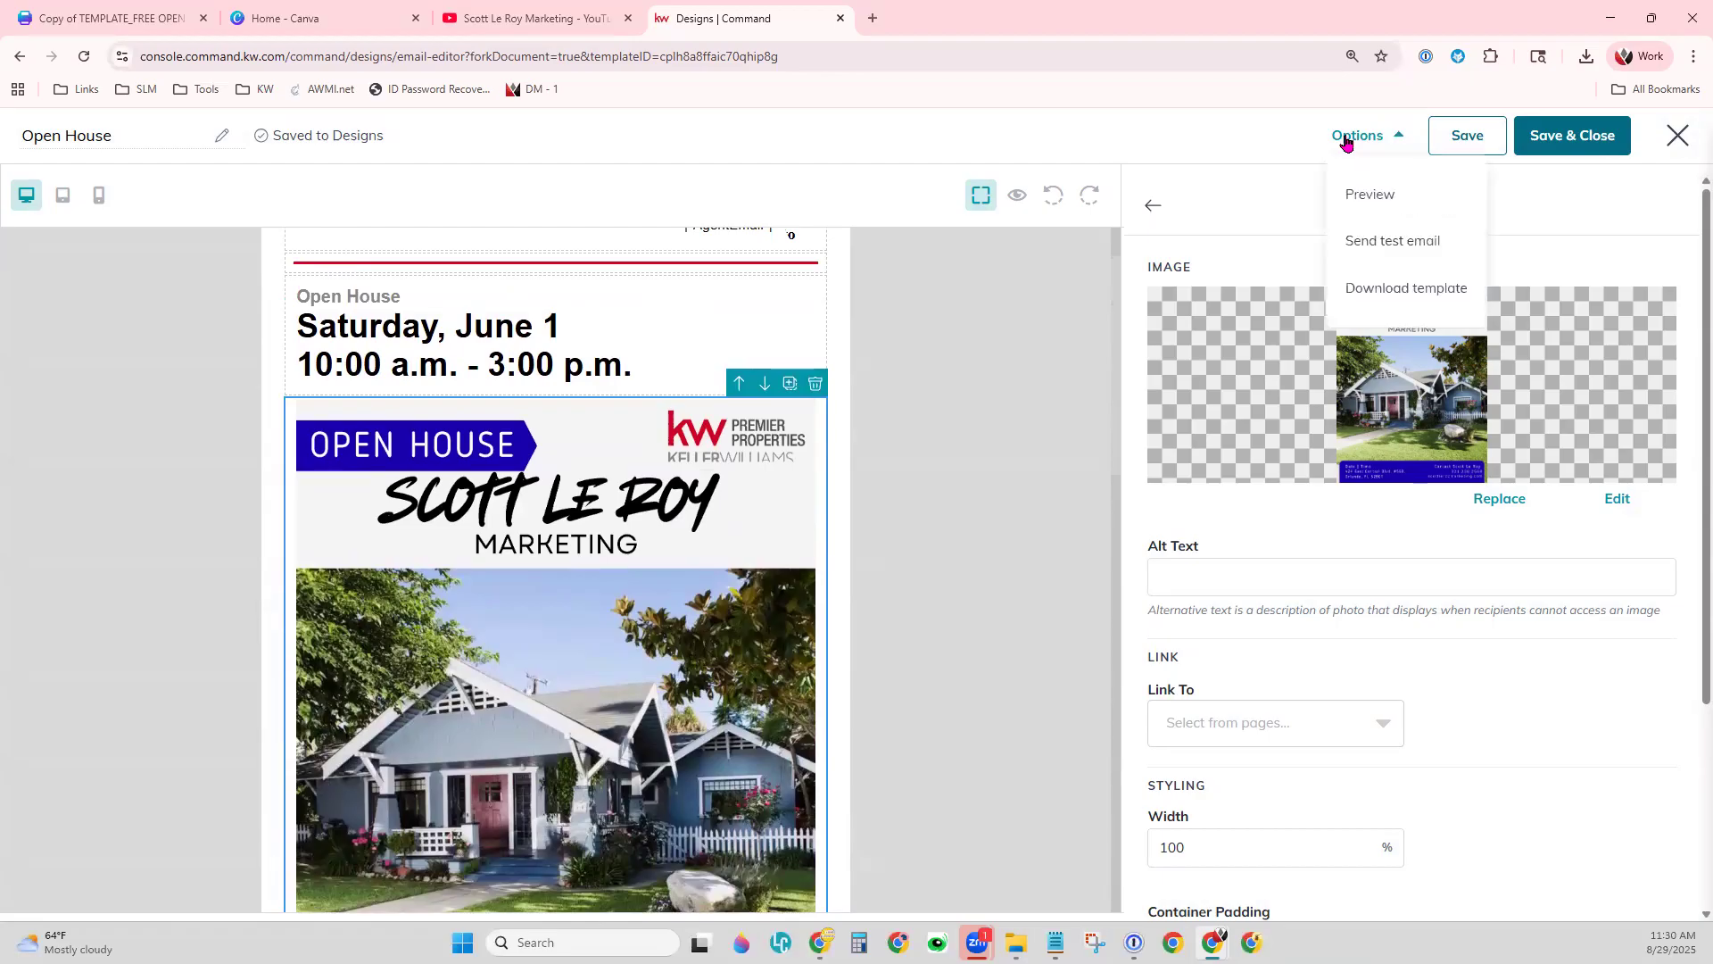
left_click(1388, 195)
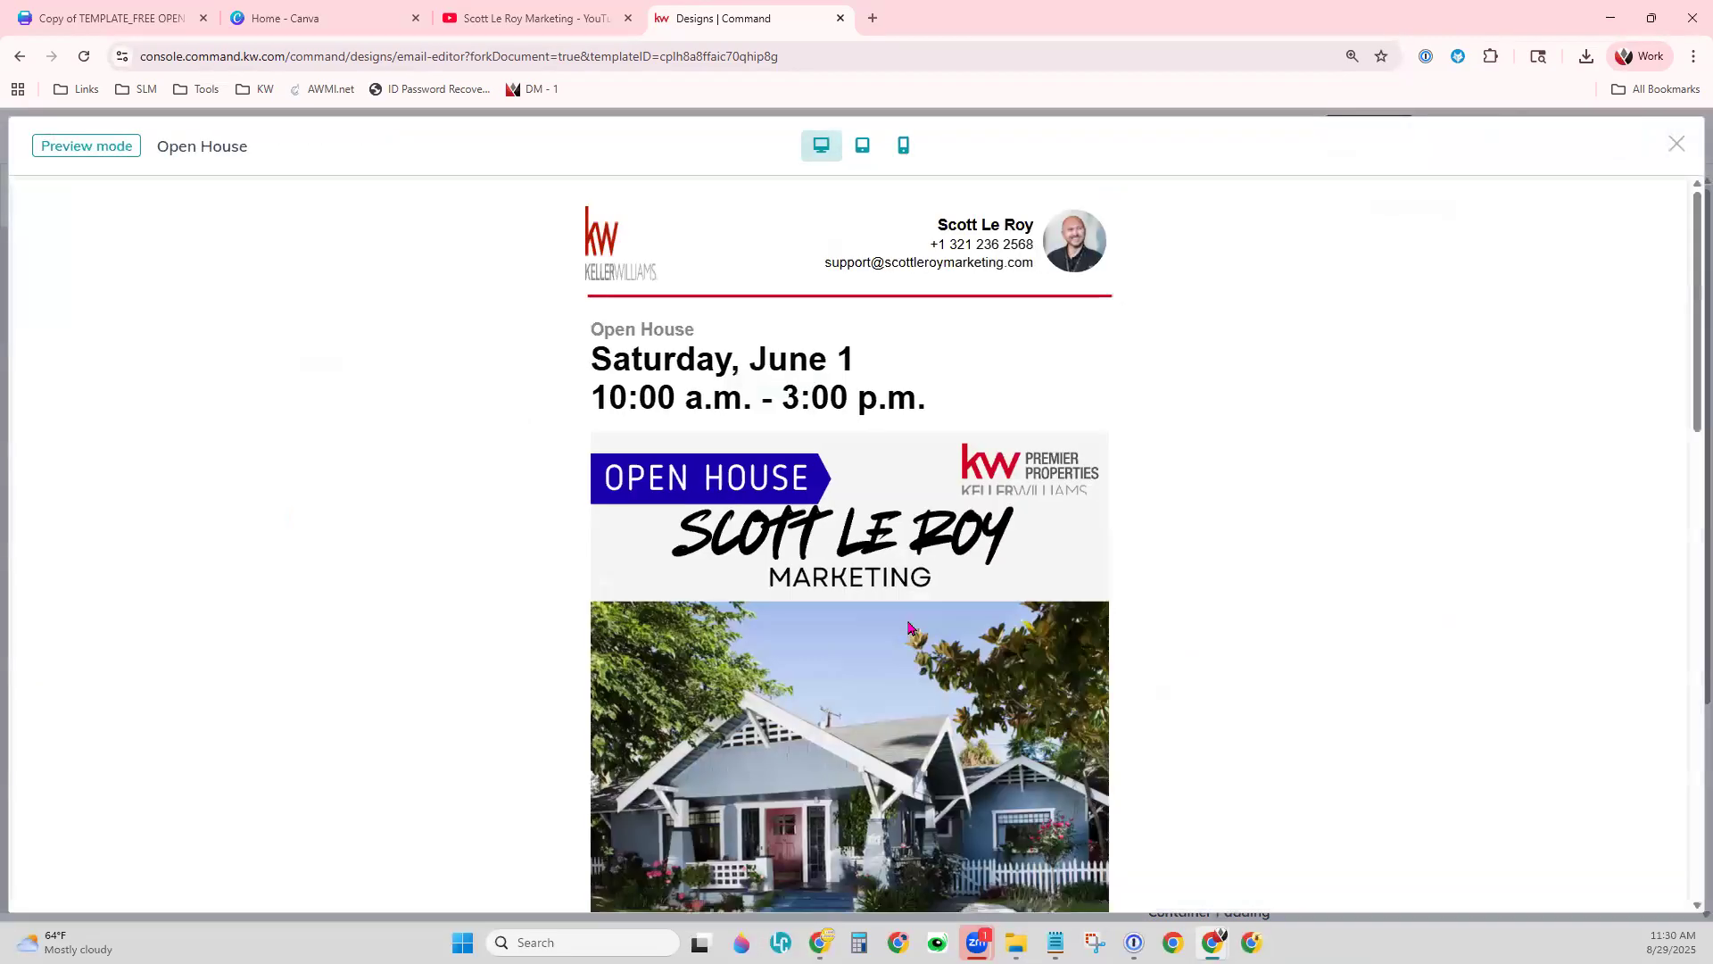
scroll(1239, 503, "down", 1)
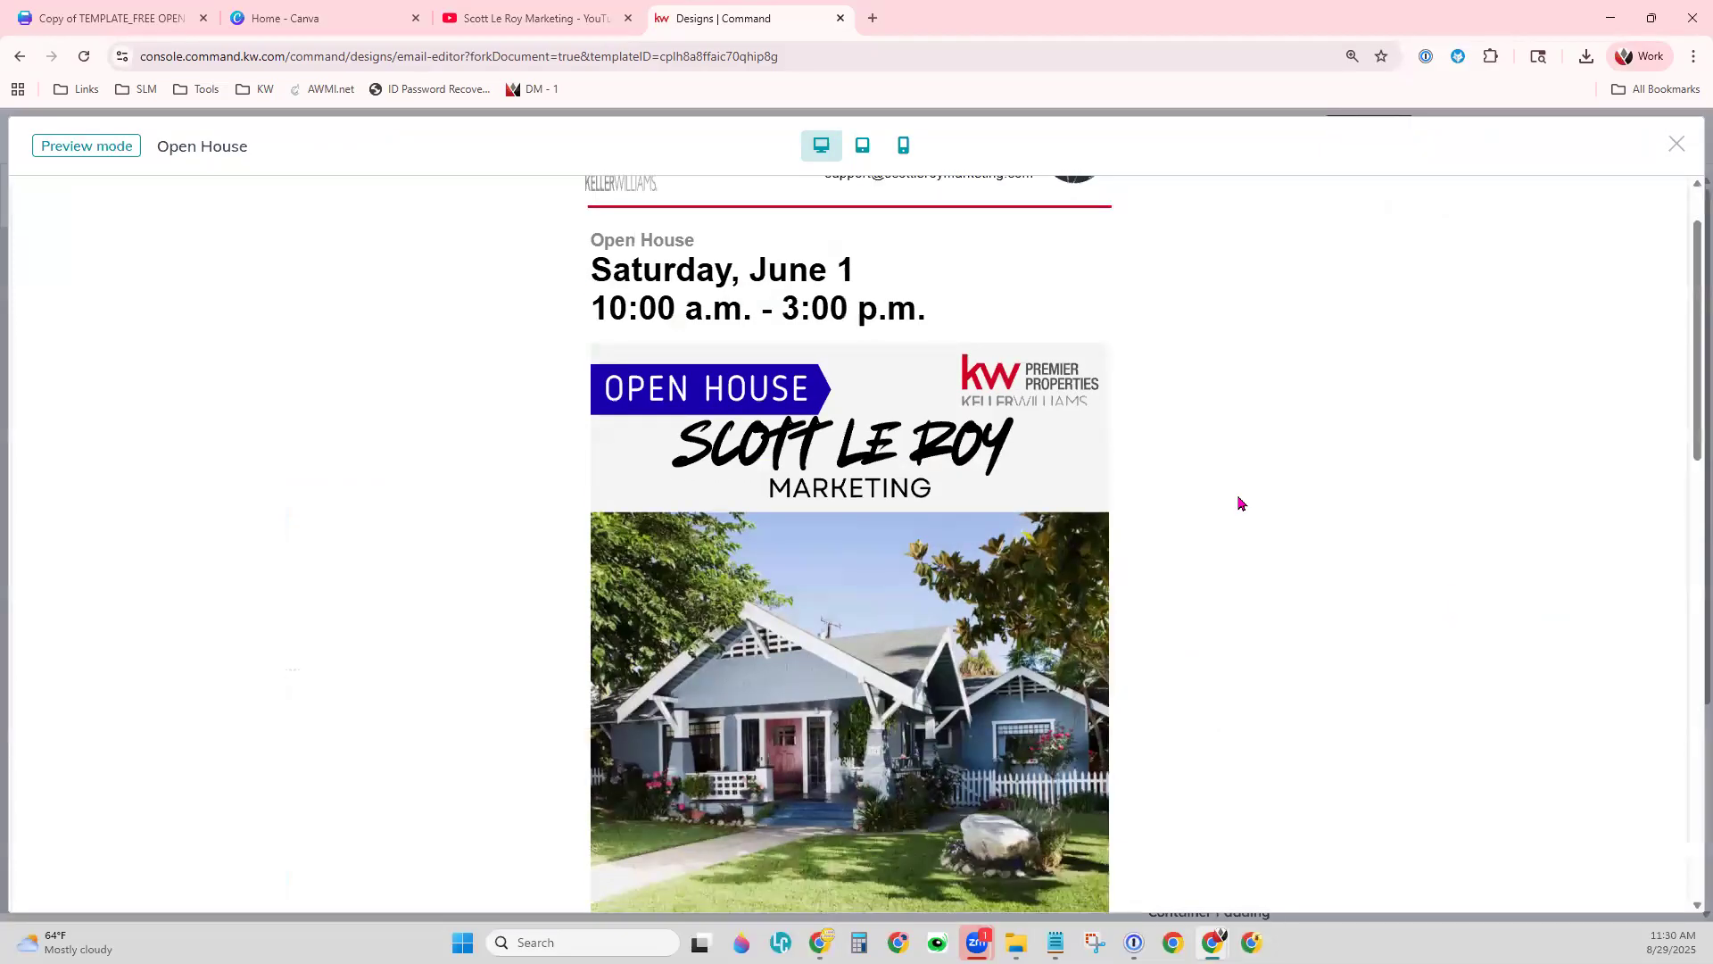
scroll(1239, 502, "down", 4)
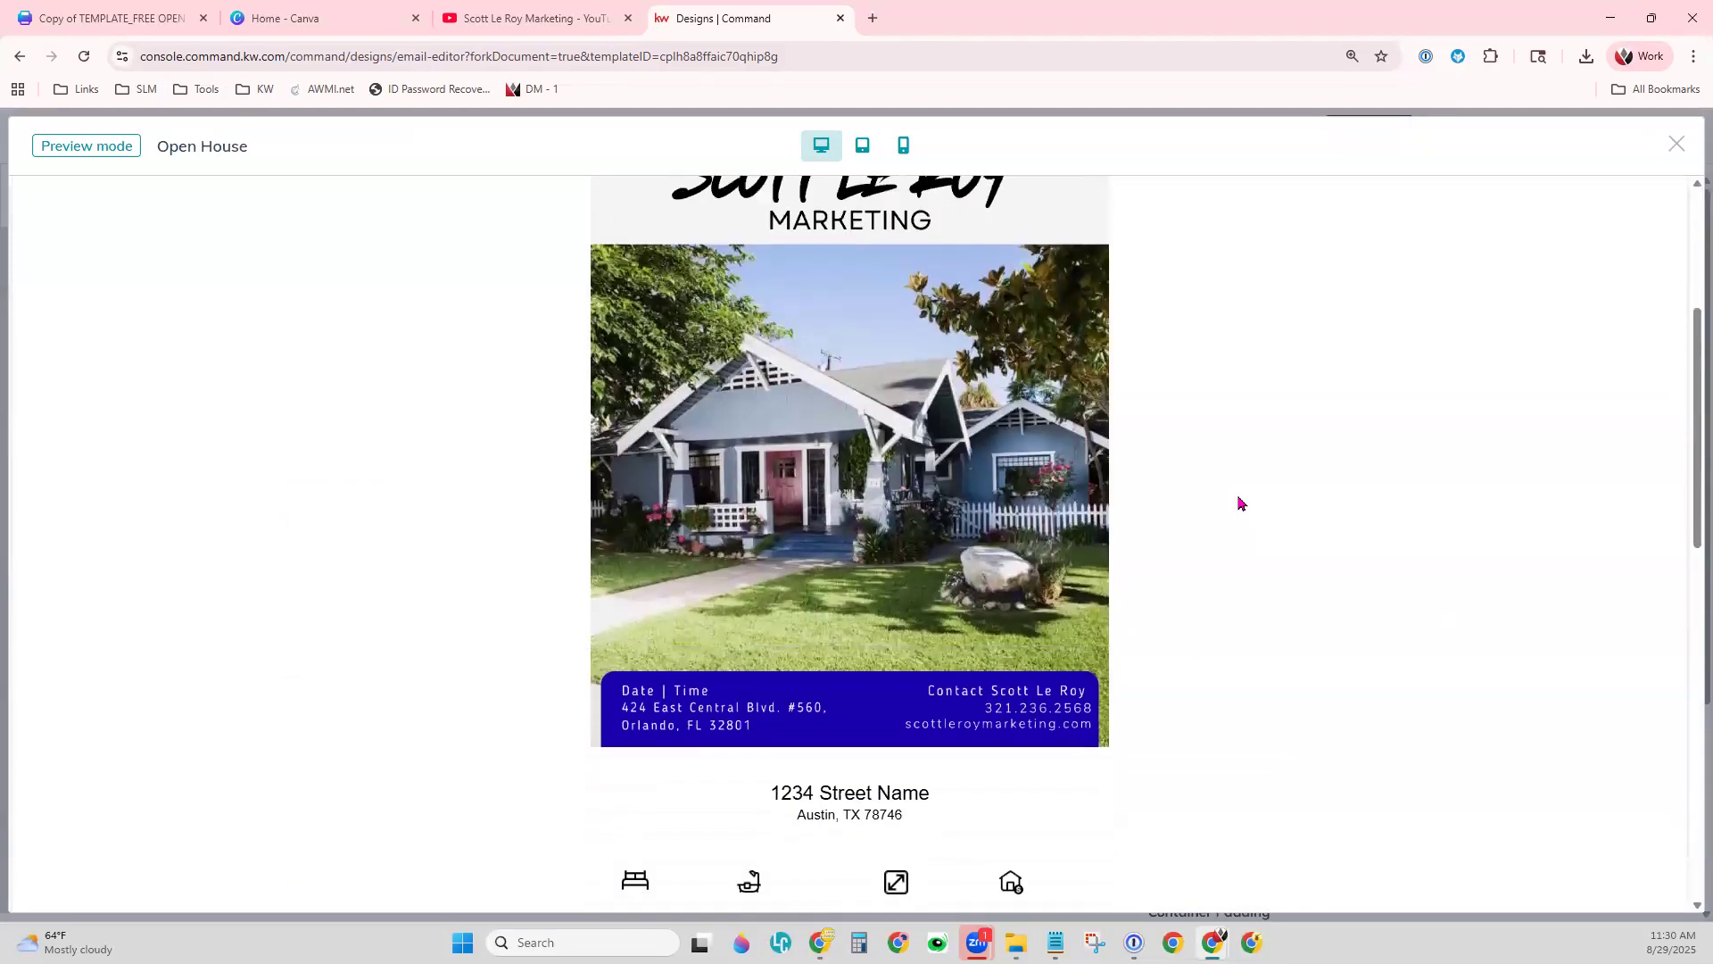
scroll(1239, 503, "down", 4)
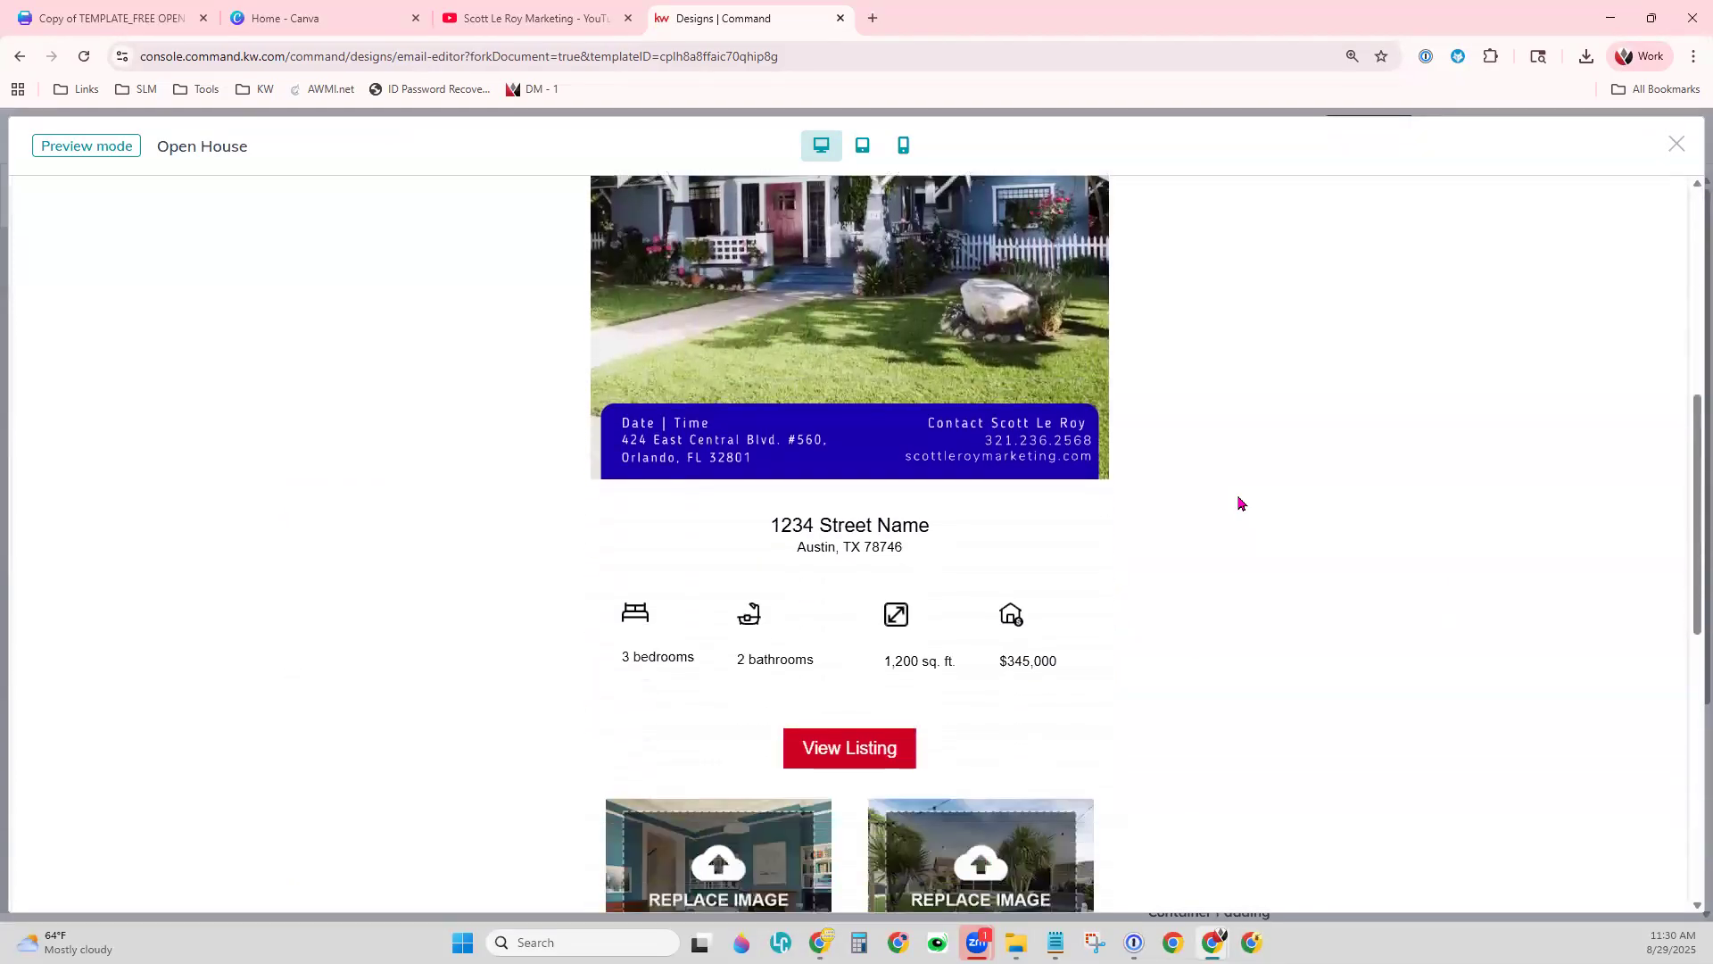
scroll(1239, 502, "down", 3)
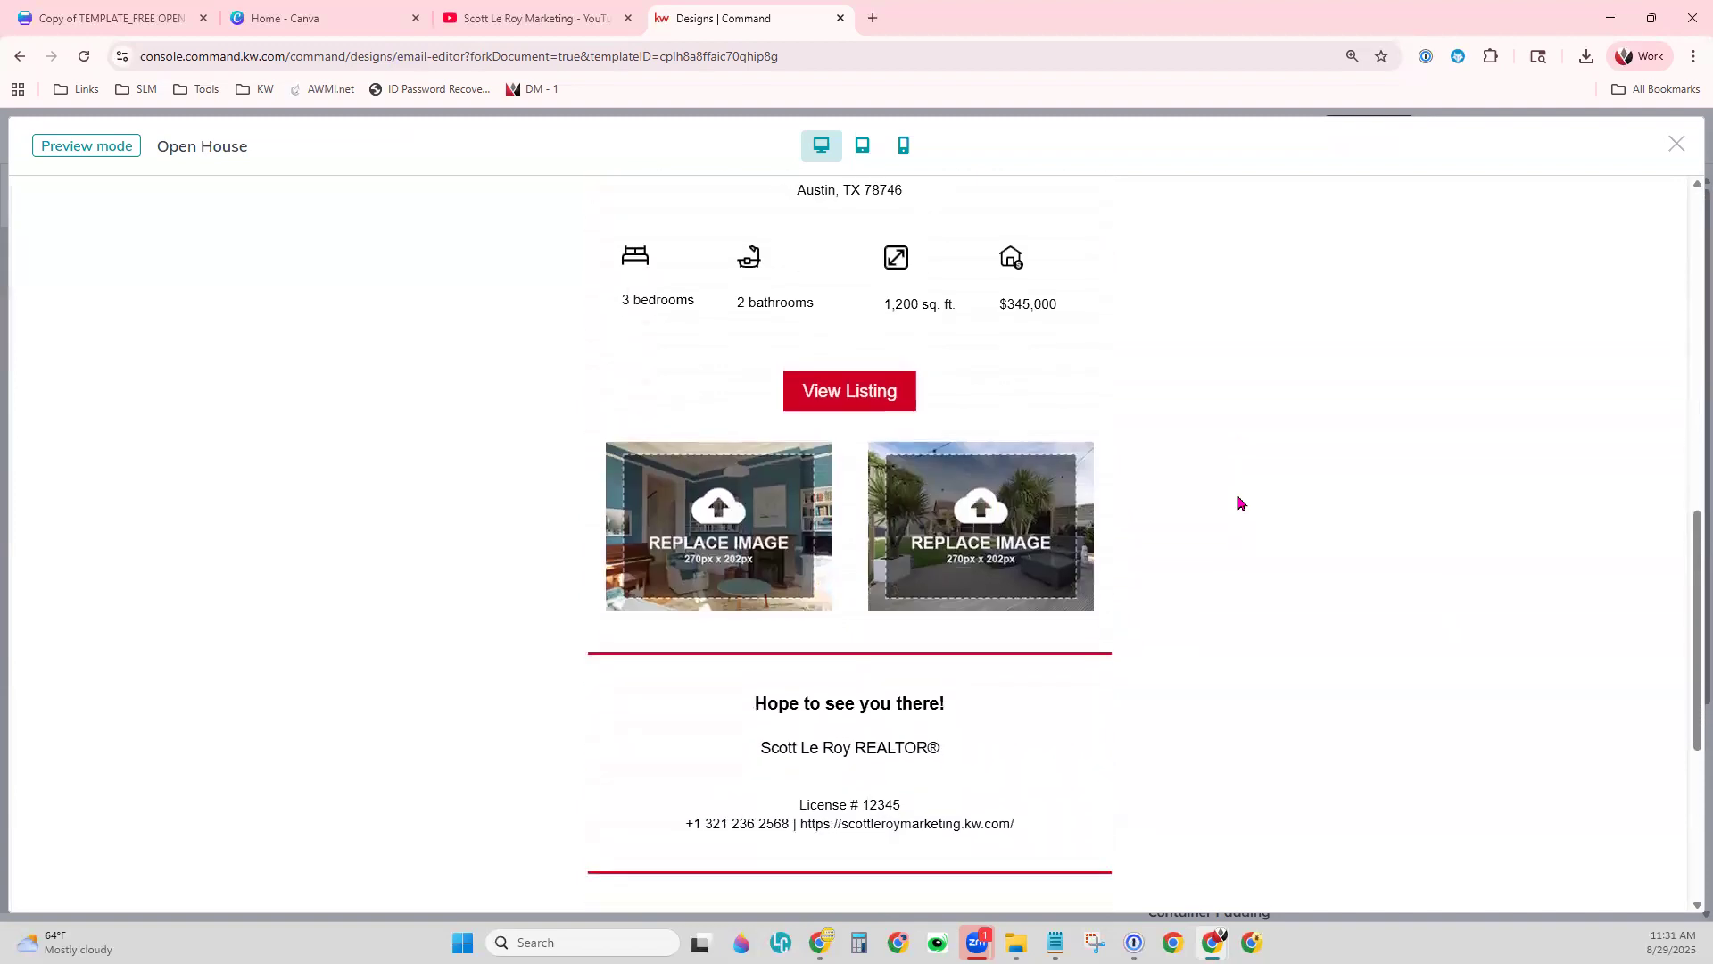
scroll(1239, 502, "up", 4)
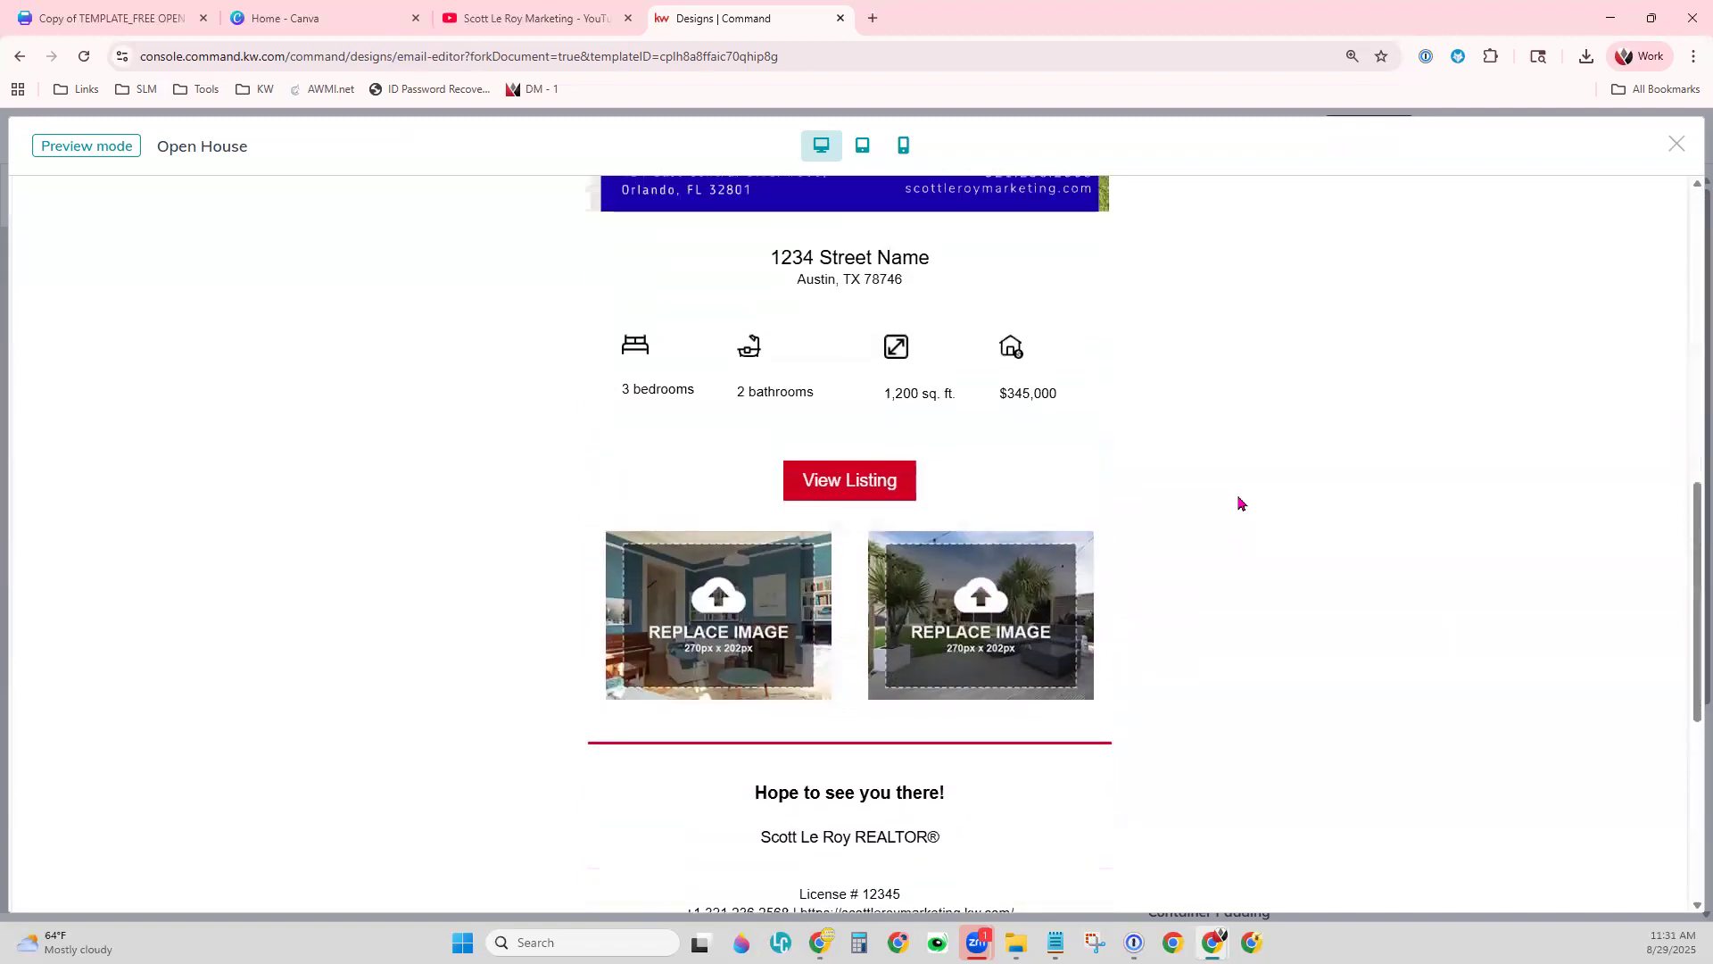
scroll(1238, 503, "up", 7)
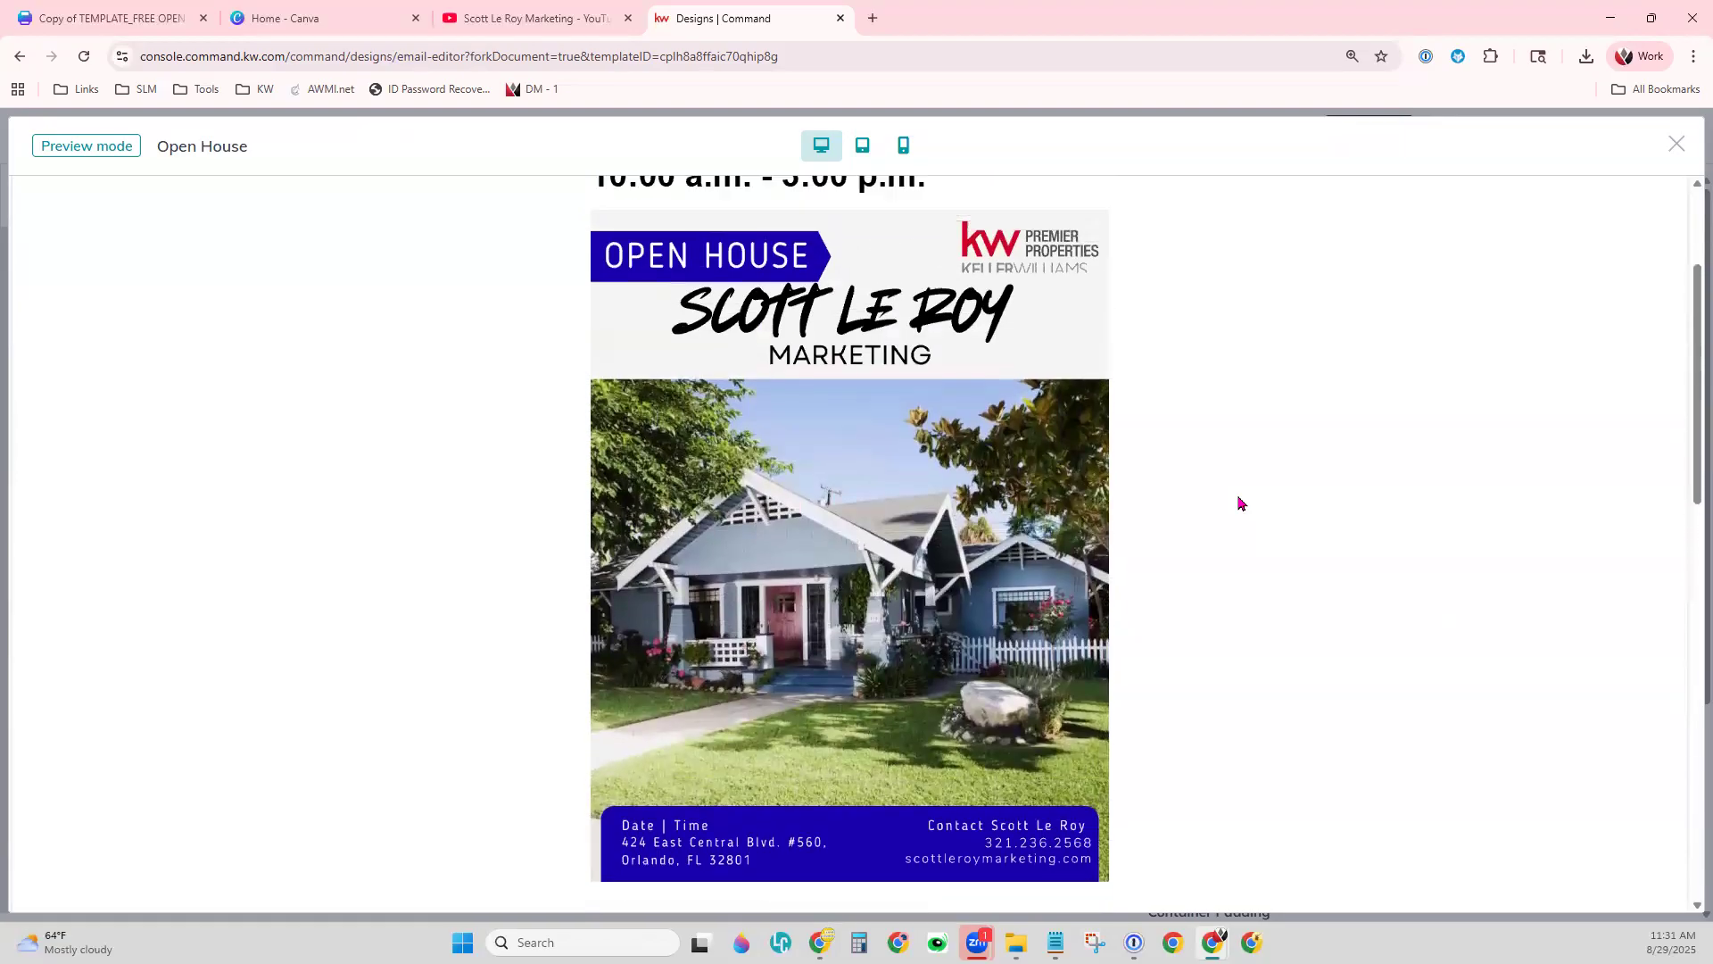
left_click(1675, 148)
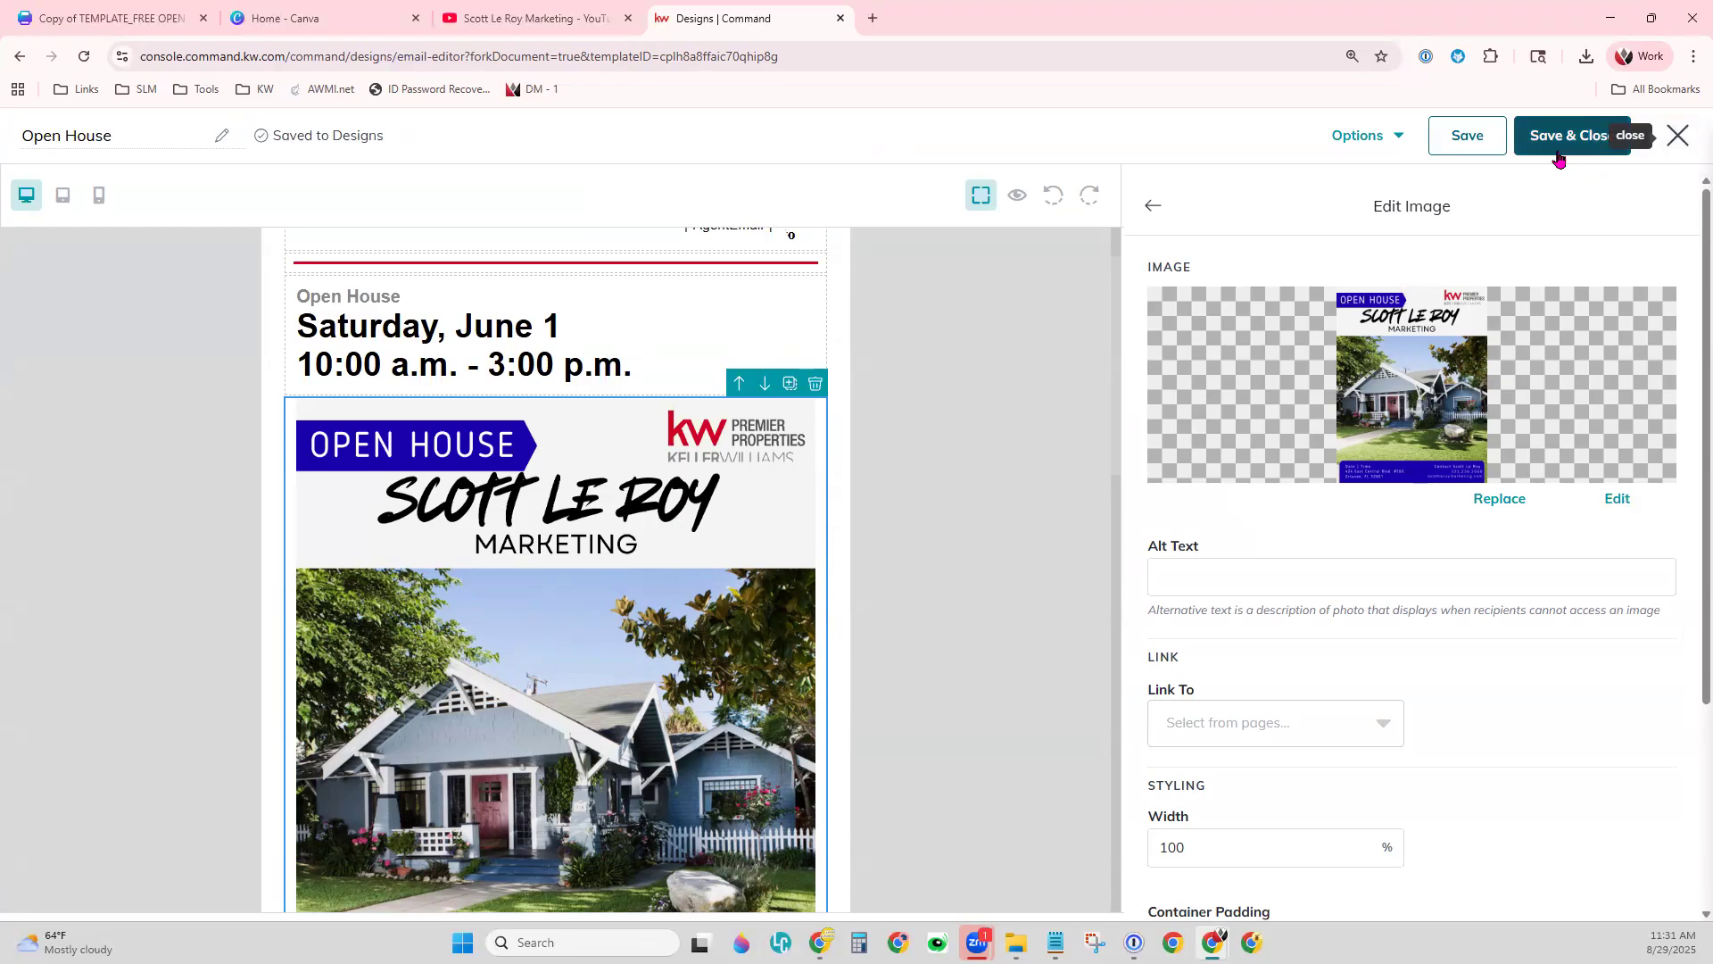
- Rename the email design as Open House 082925 Demo, then save and close it
left_click(154, 134)
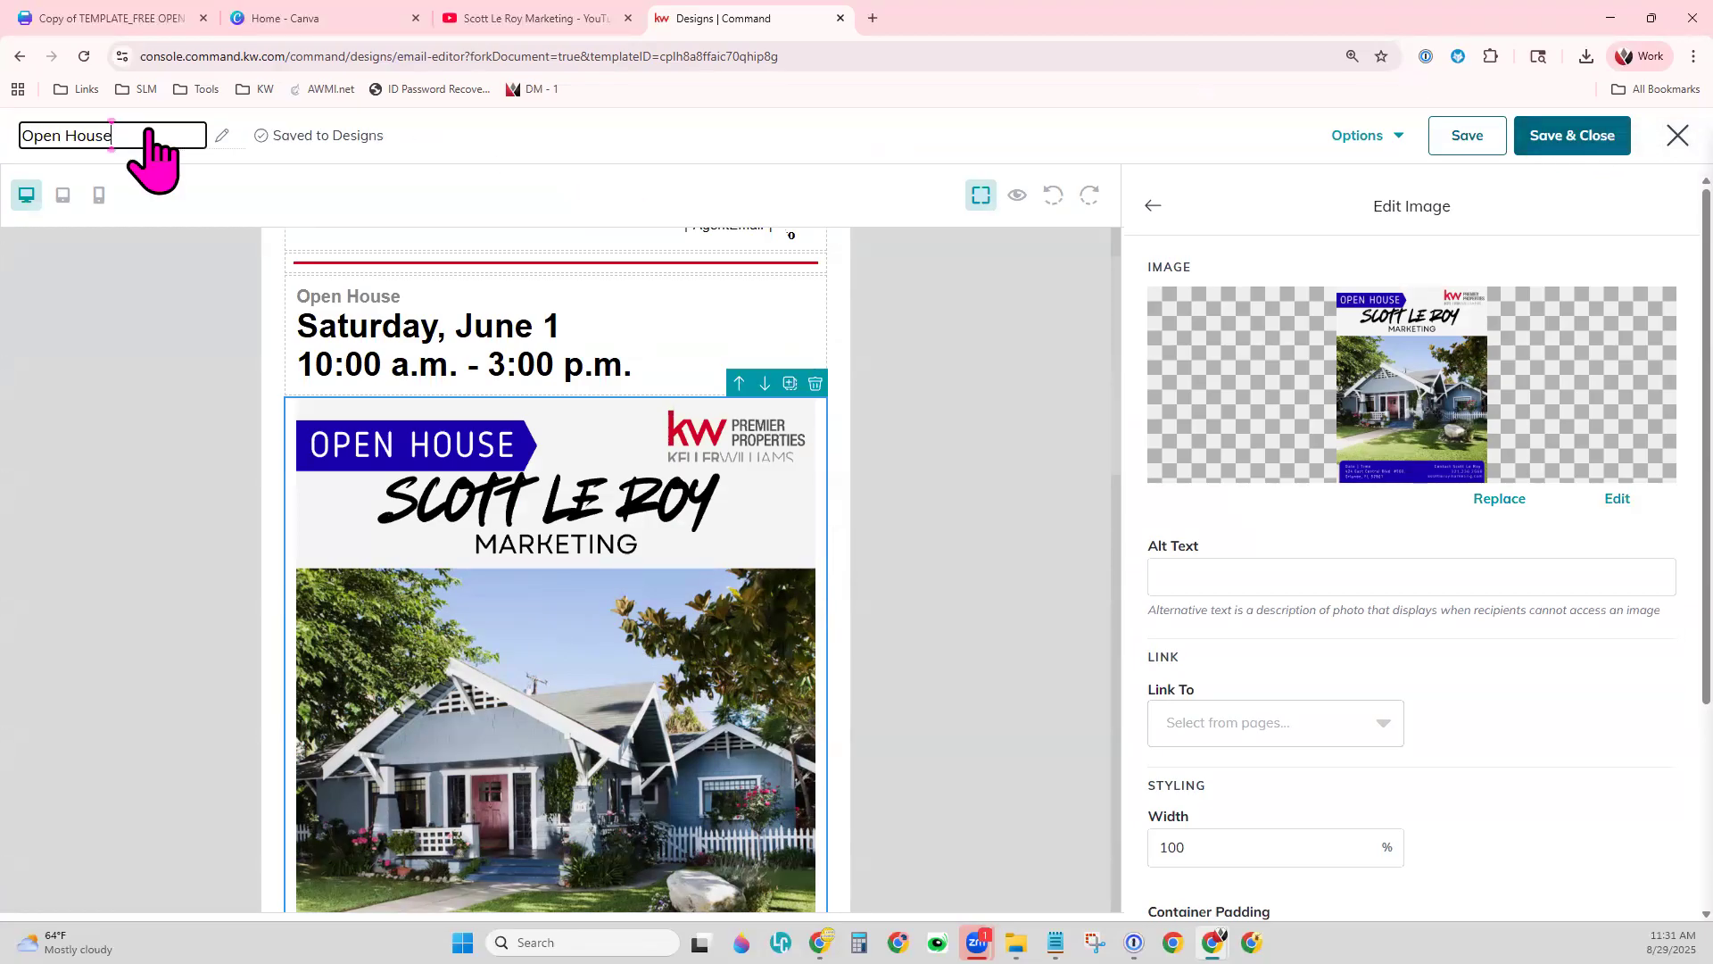
type("082925 Demo")
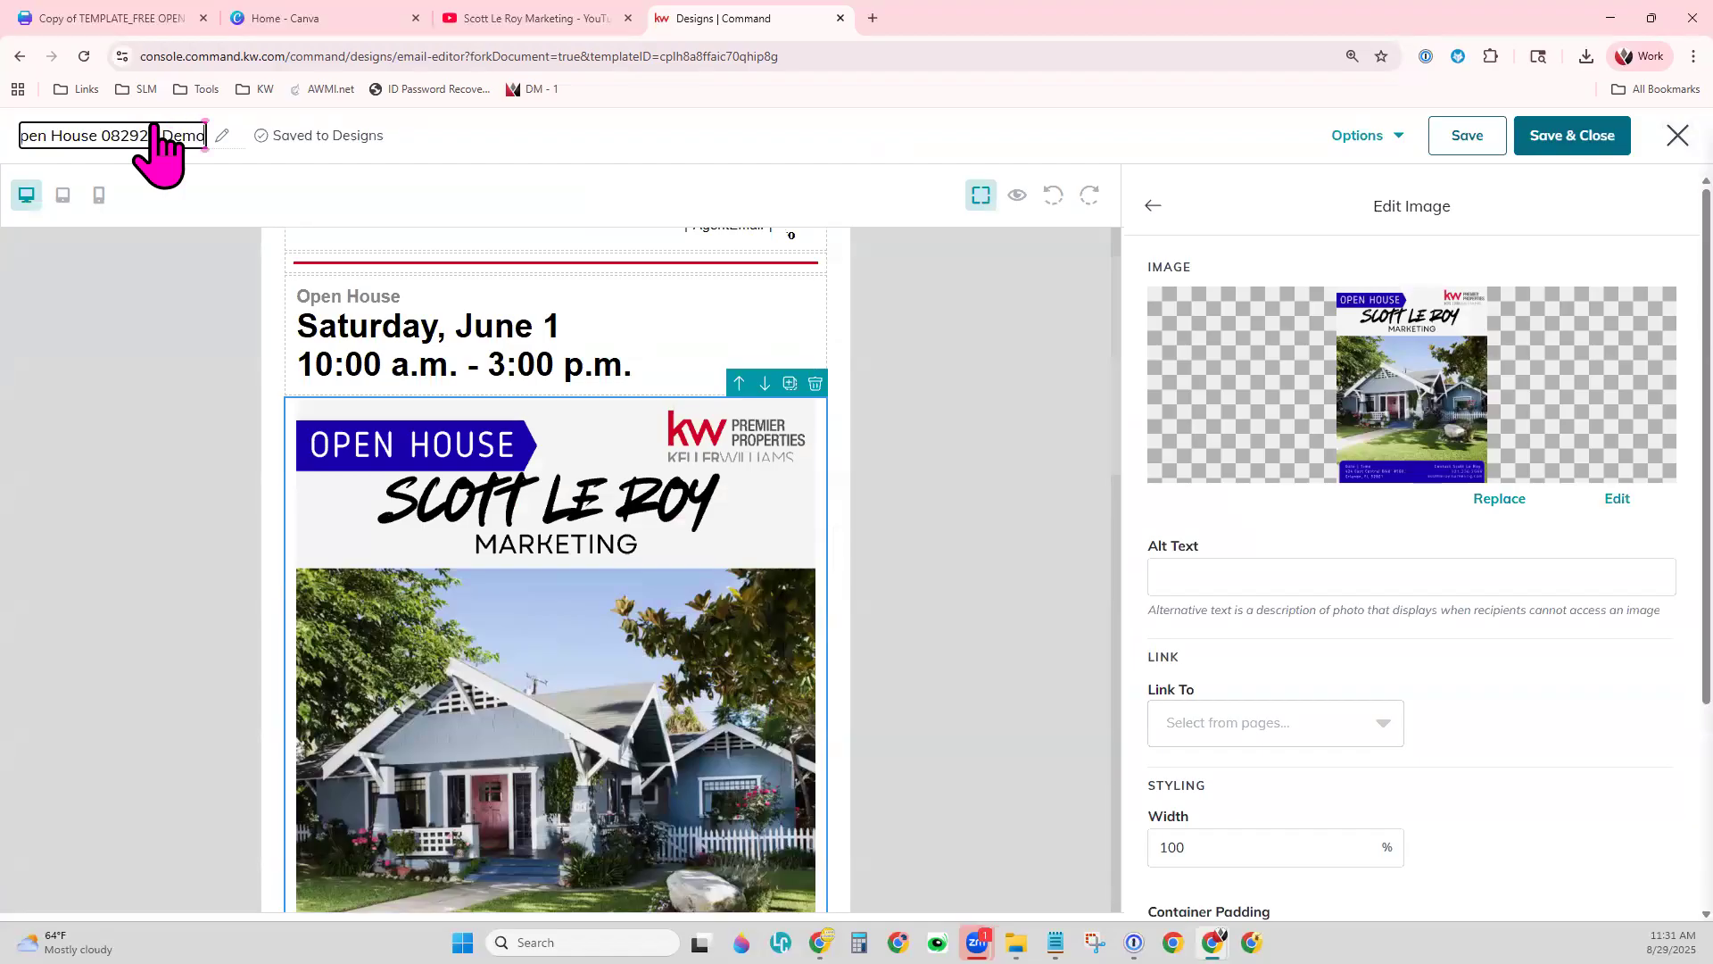
left_click(1570, 143)
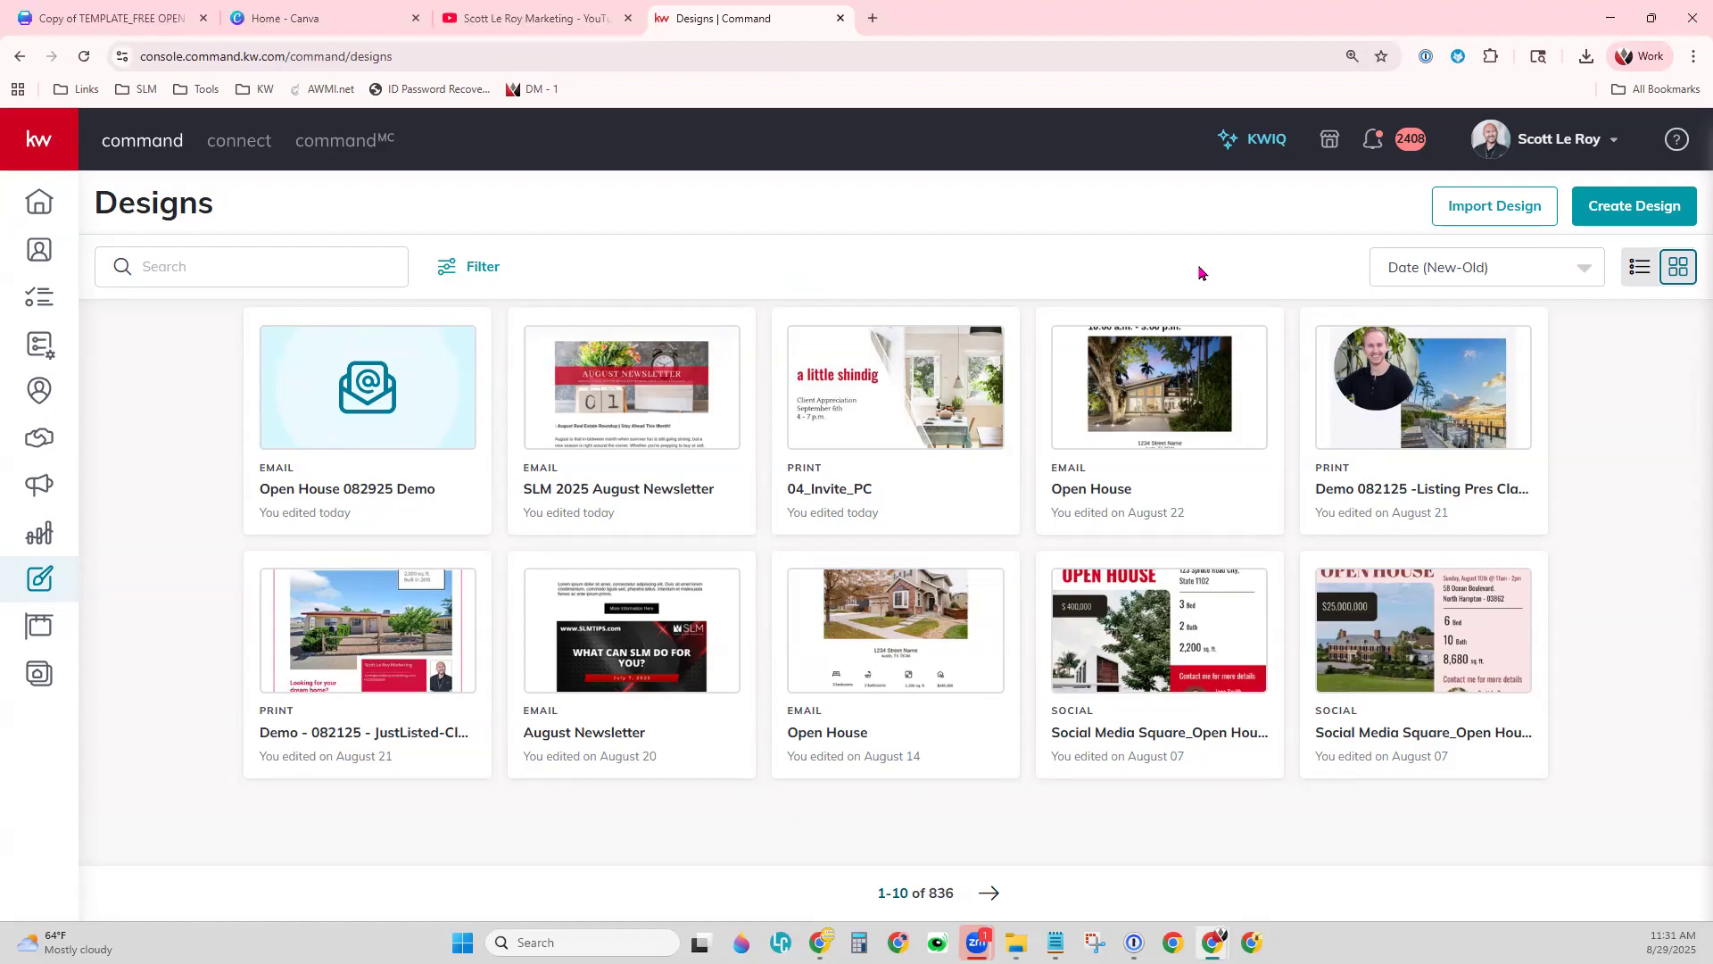
- Create a new blank email design without a template and name it Demo Custom Email Flyer
left_click(1617, 214)
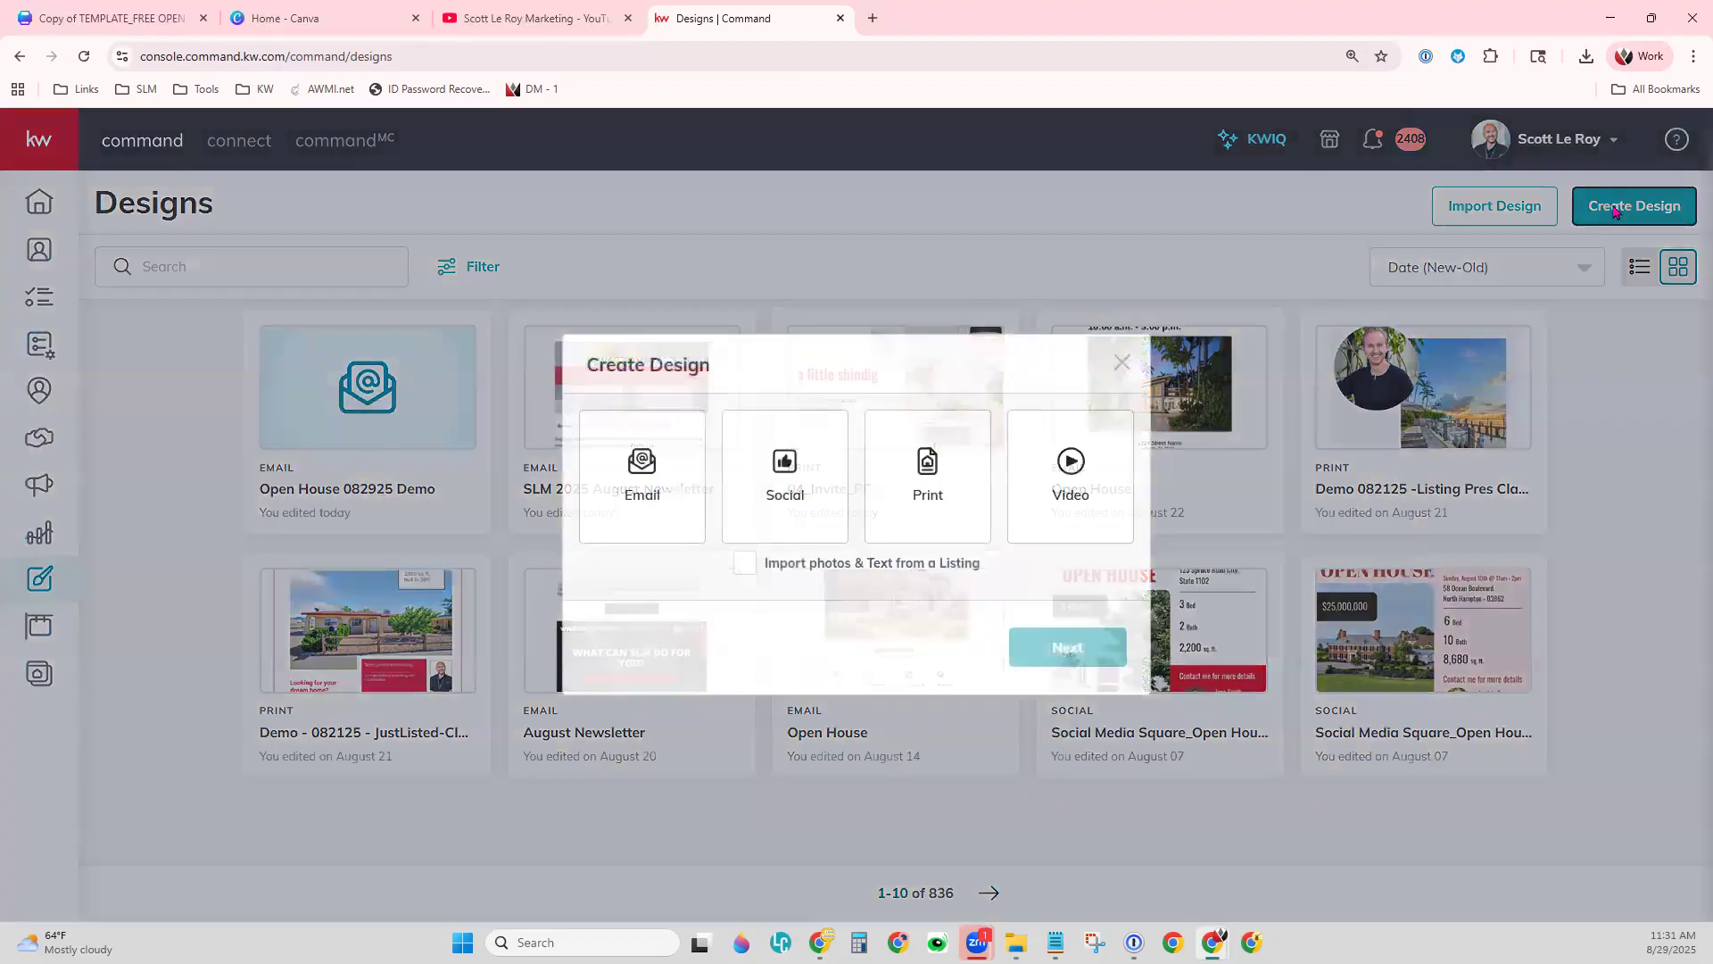
left_click(646, 498)
left_click(1041, 645)
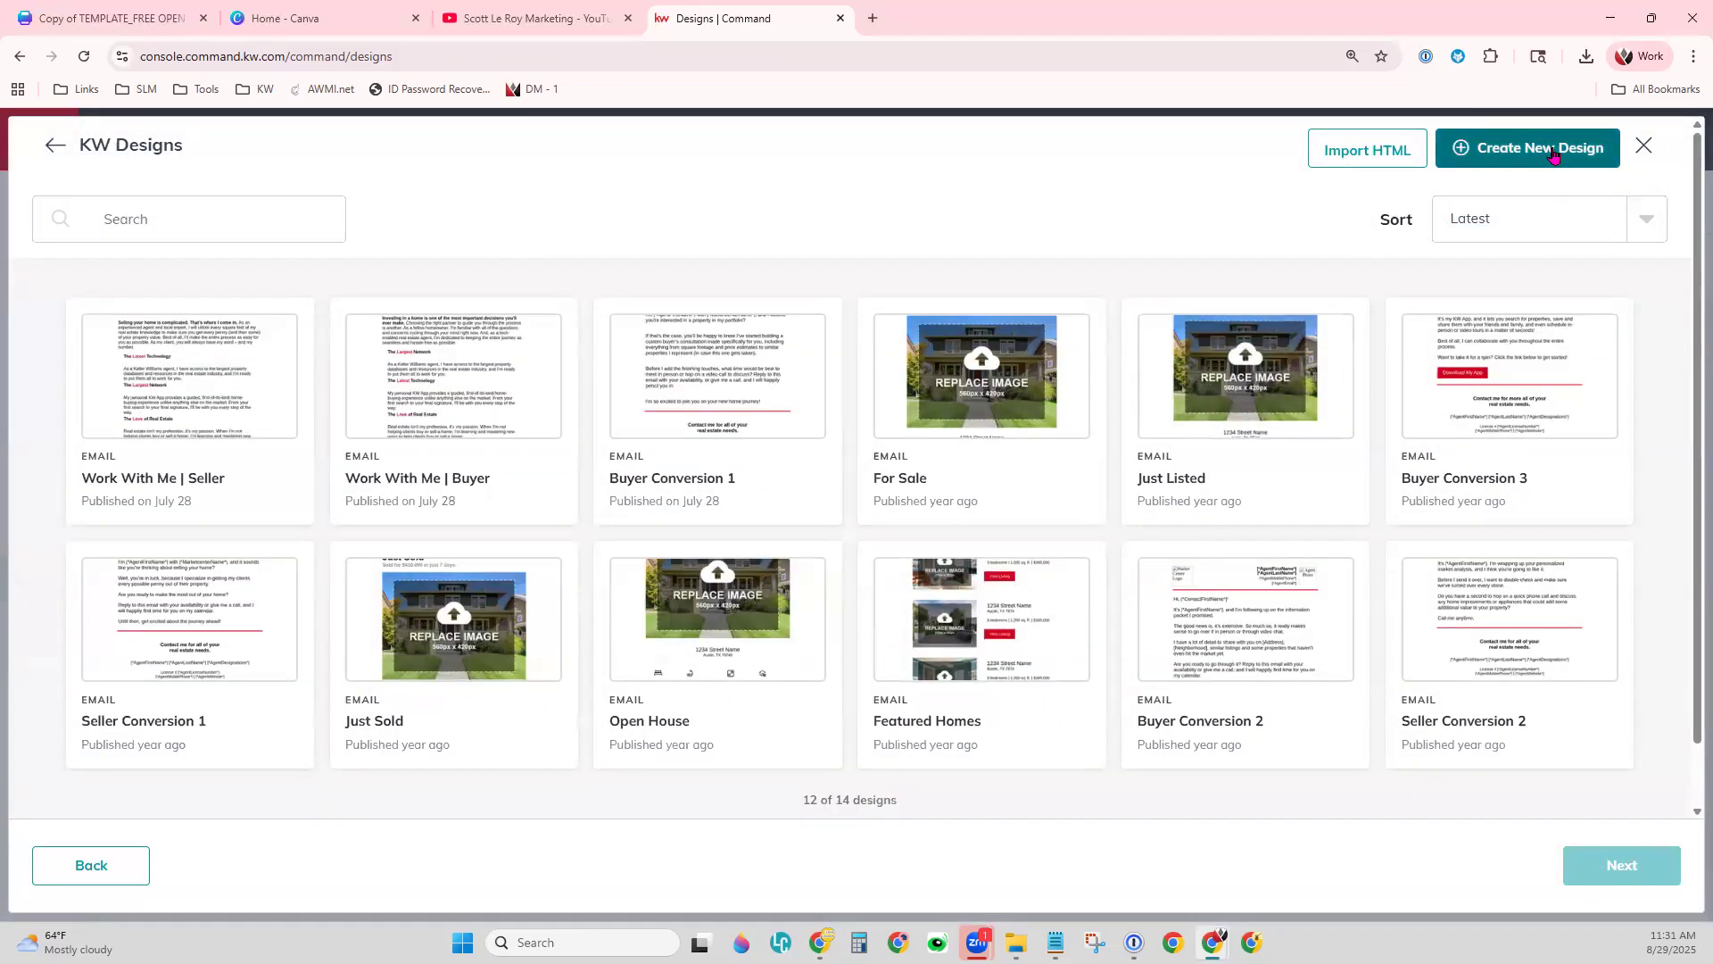
left_click(1553, 154)
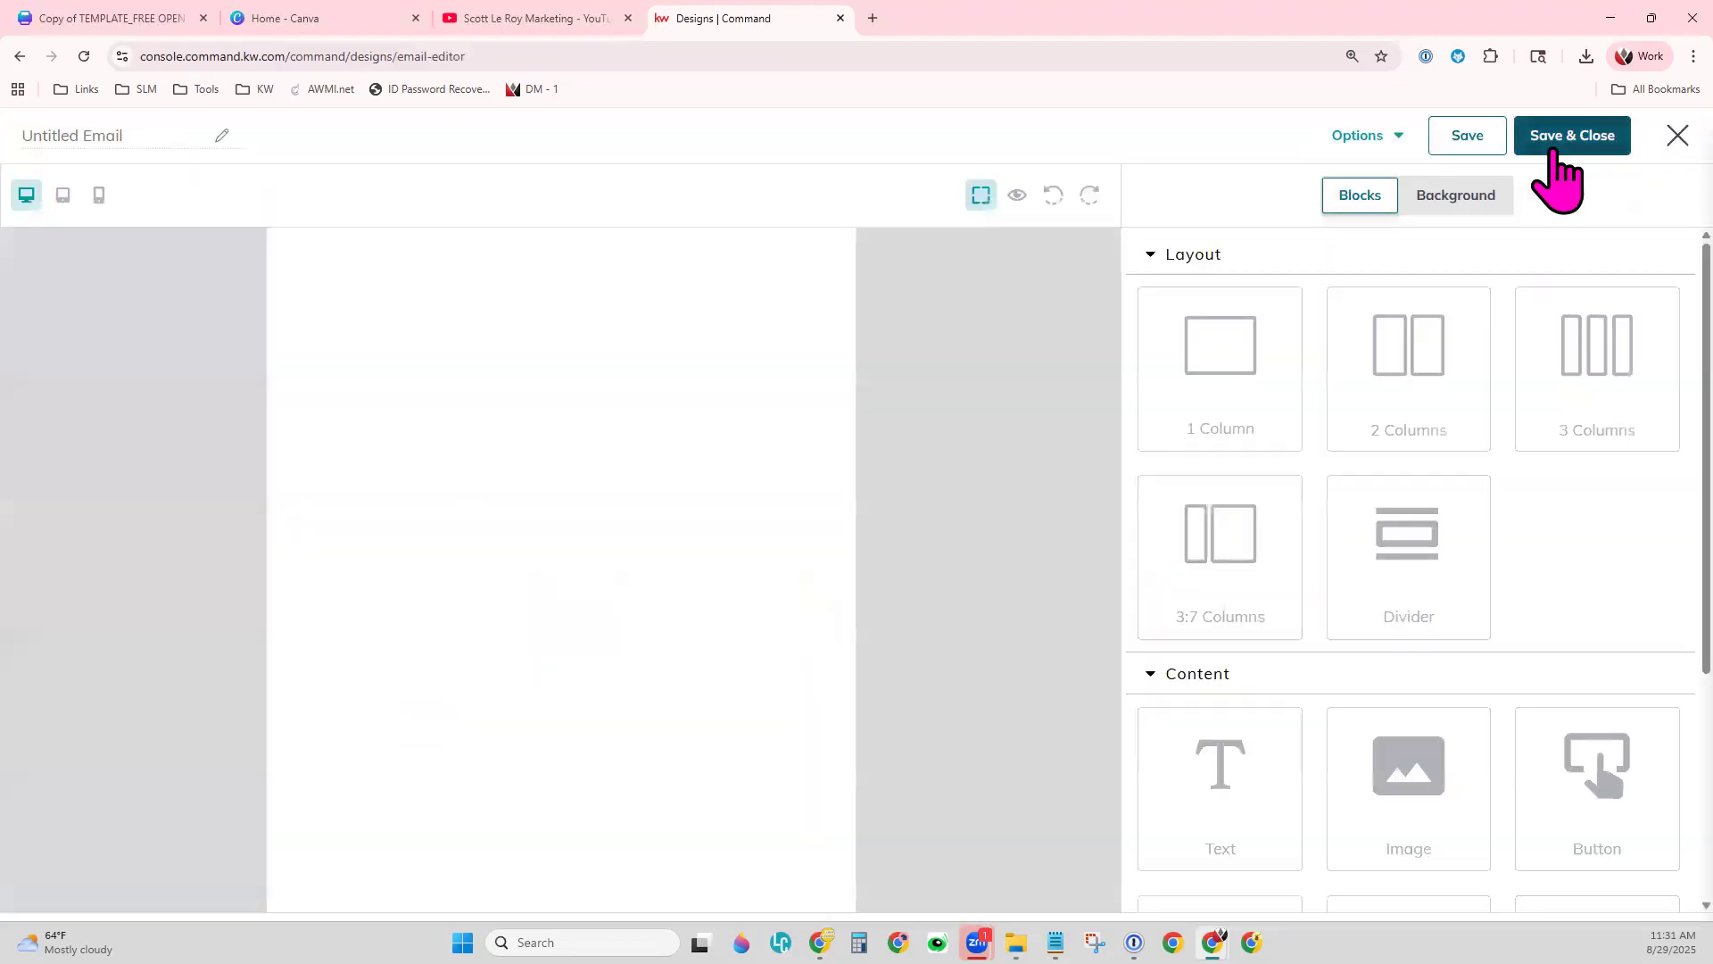
left_click(106, 137)
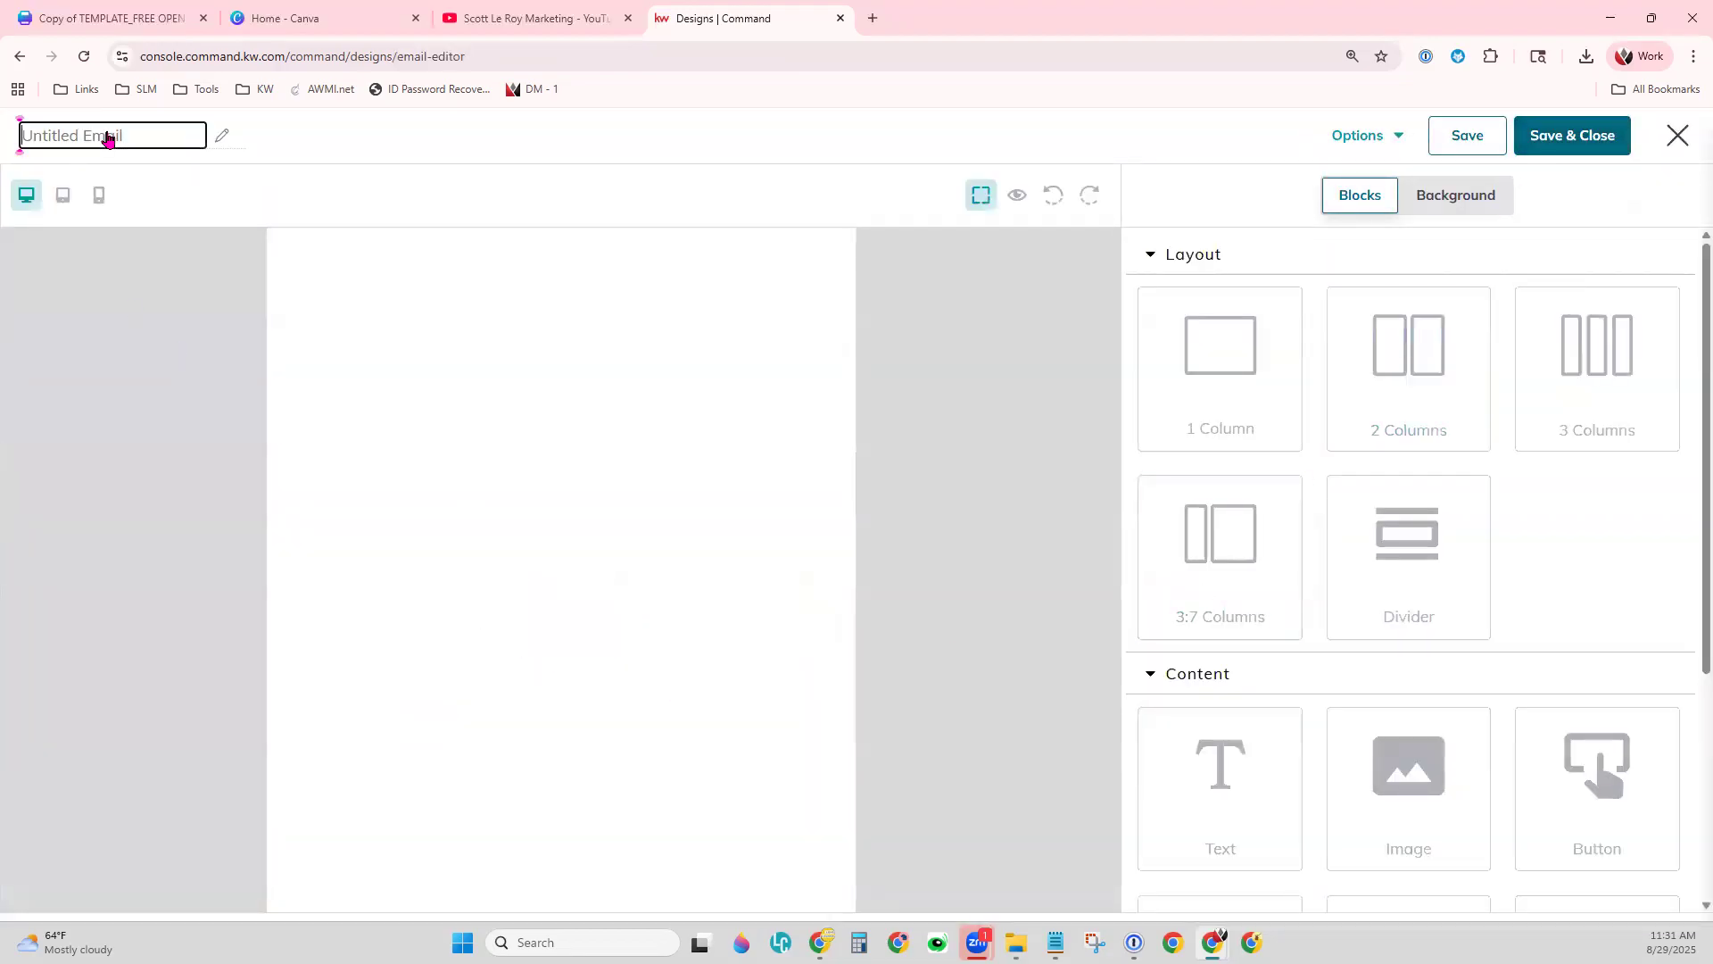
type("Demo Custom Email Flyer")
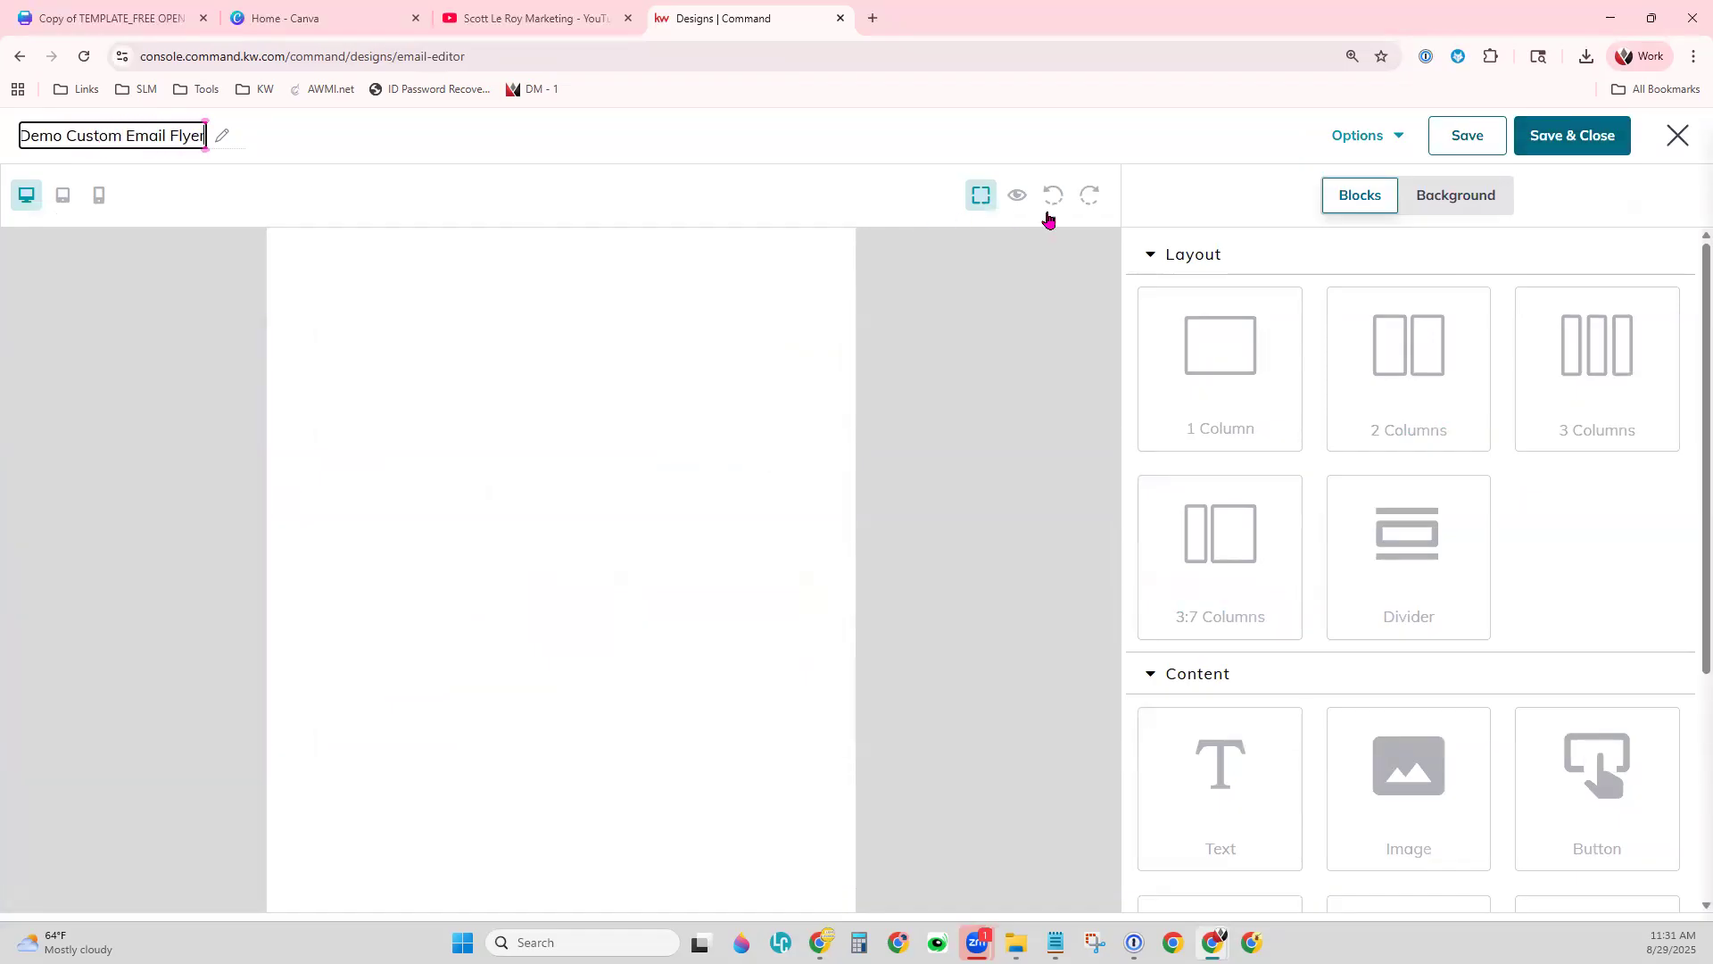
left_click(1026, 384)
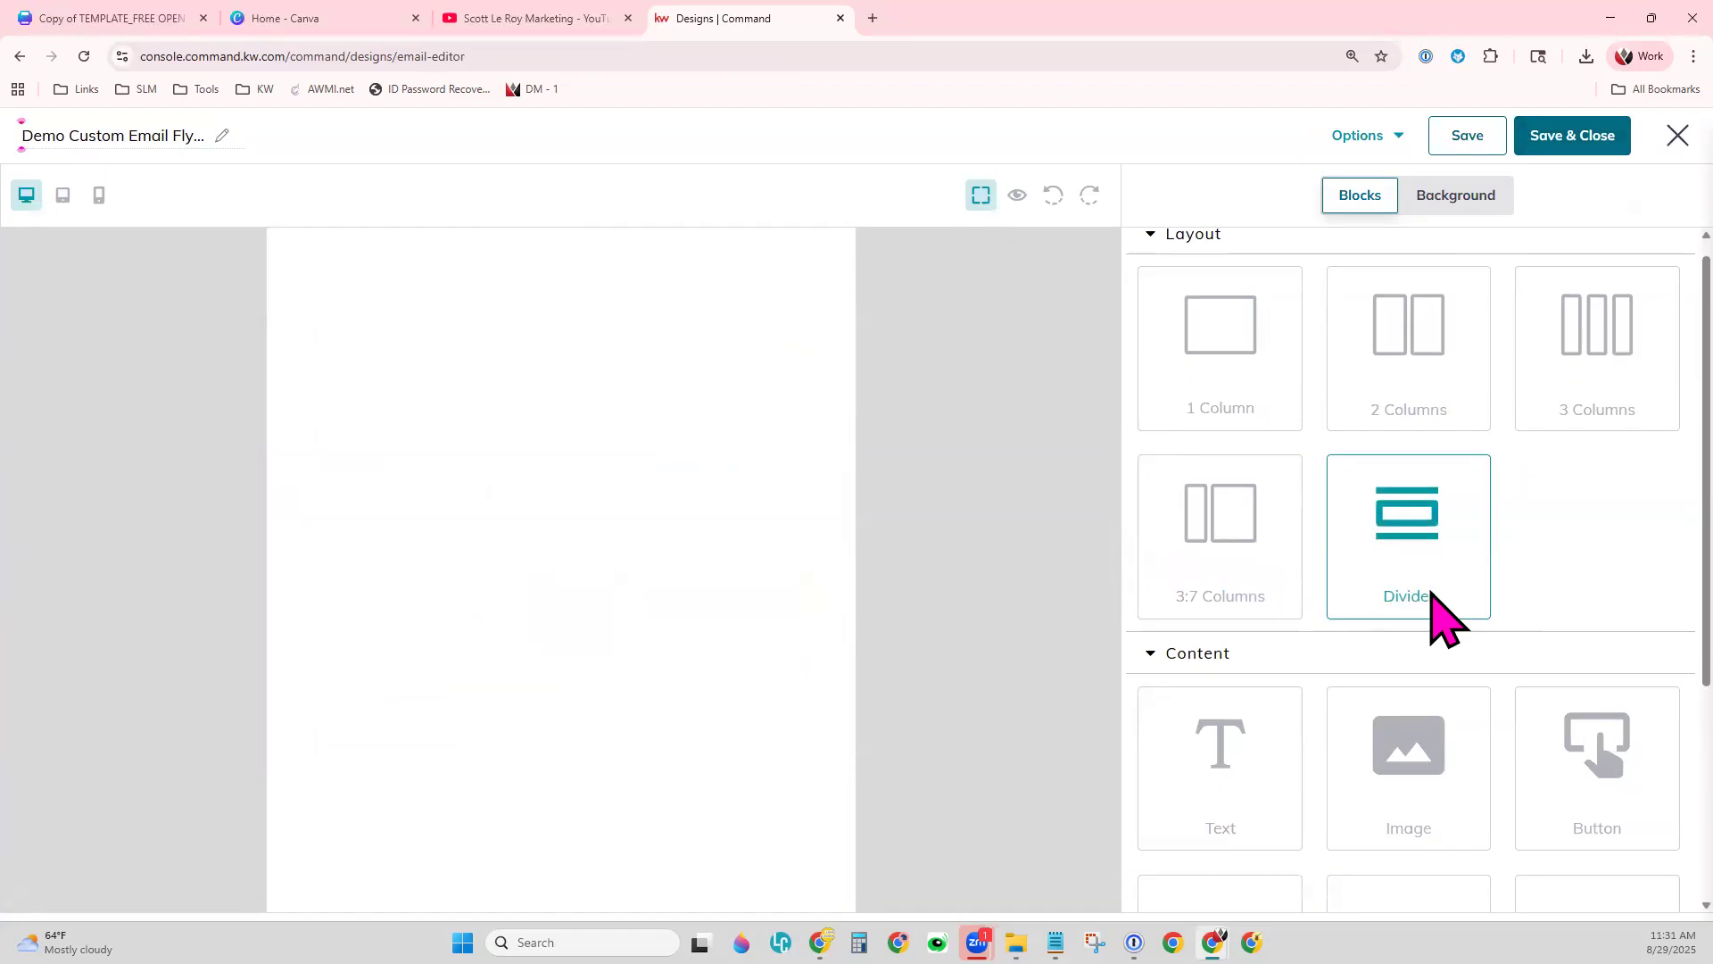
- Add an Email Header block to the blank email and an Email Footer block directly beneath it
scroll(1414, 598, "down", 4)
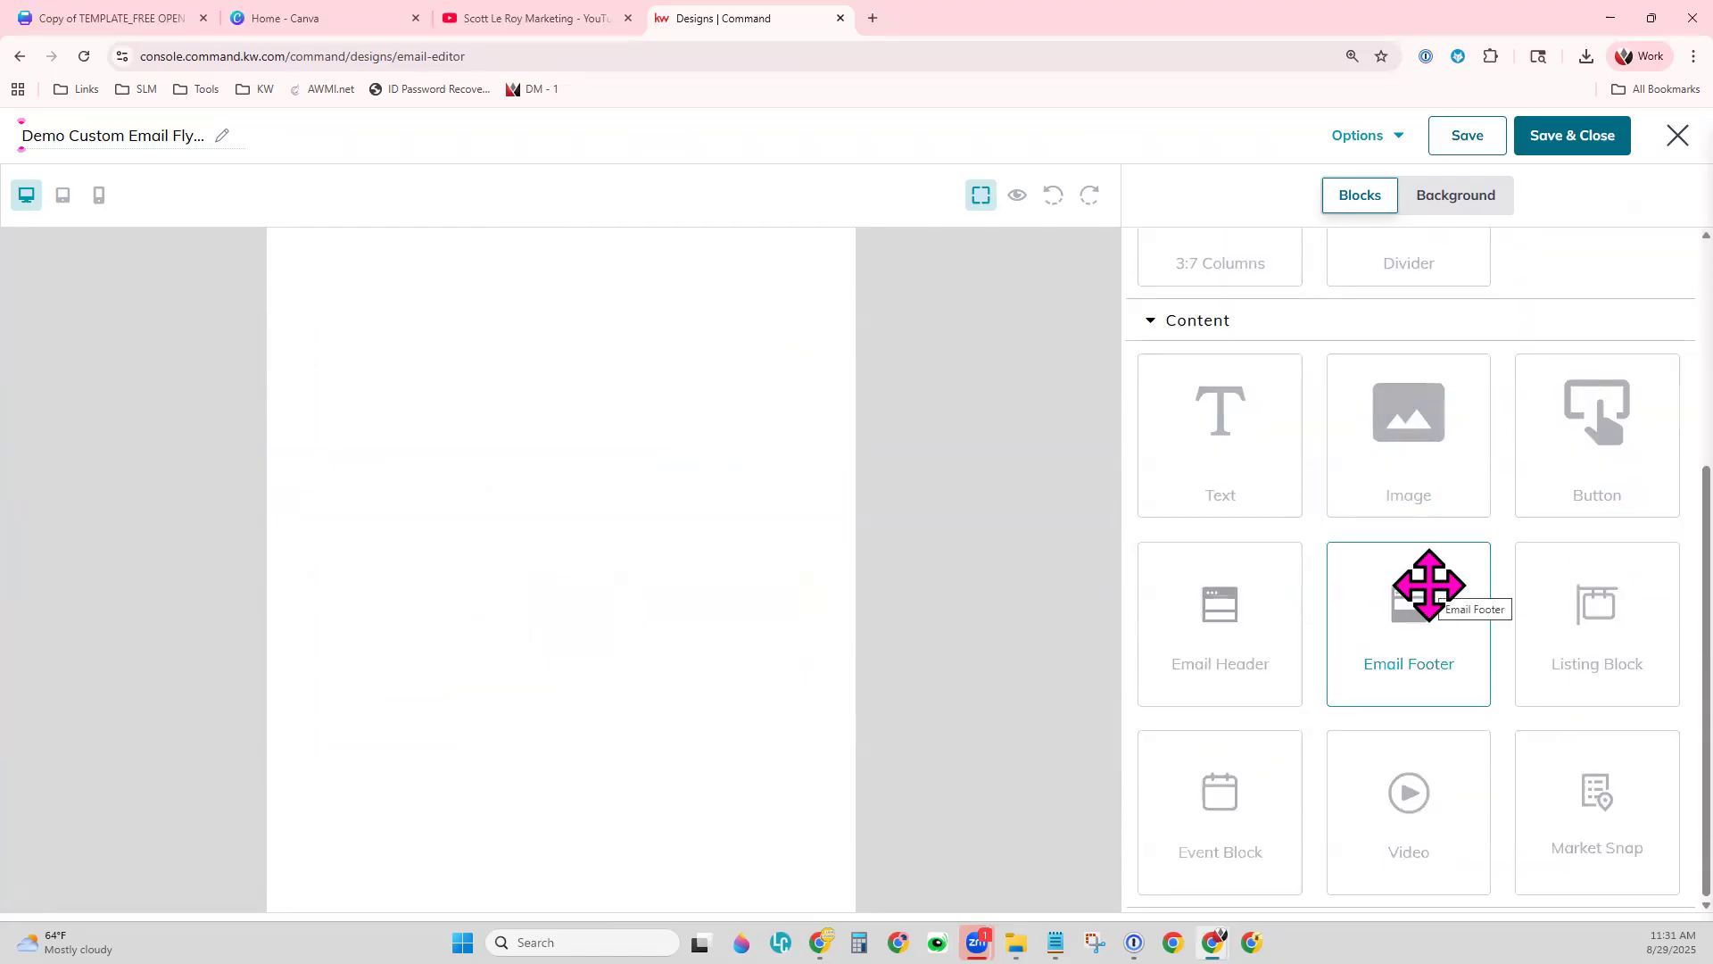
left_click_drag(1276, 576, 700, 348)
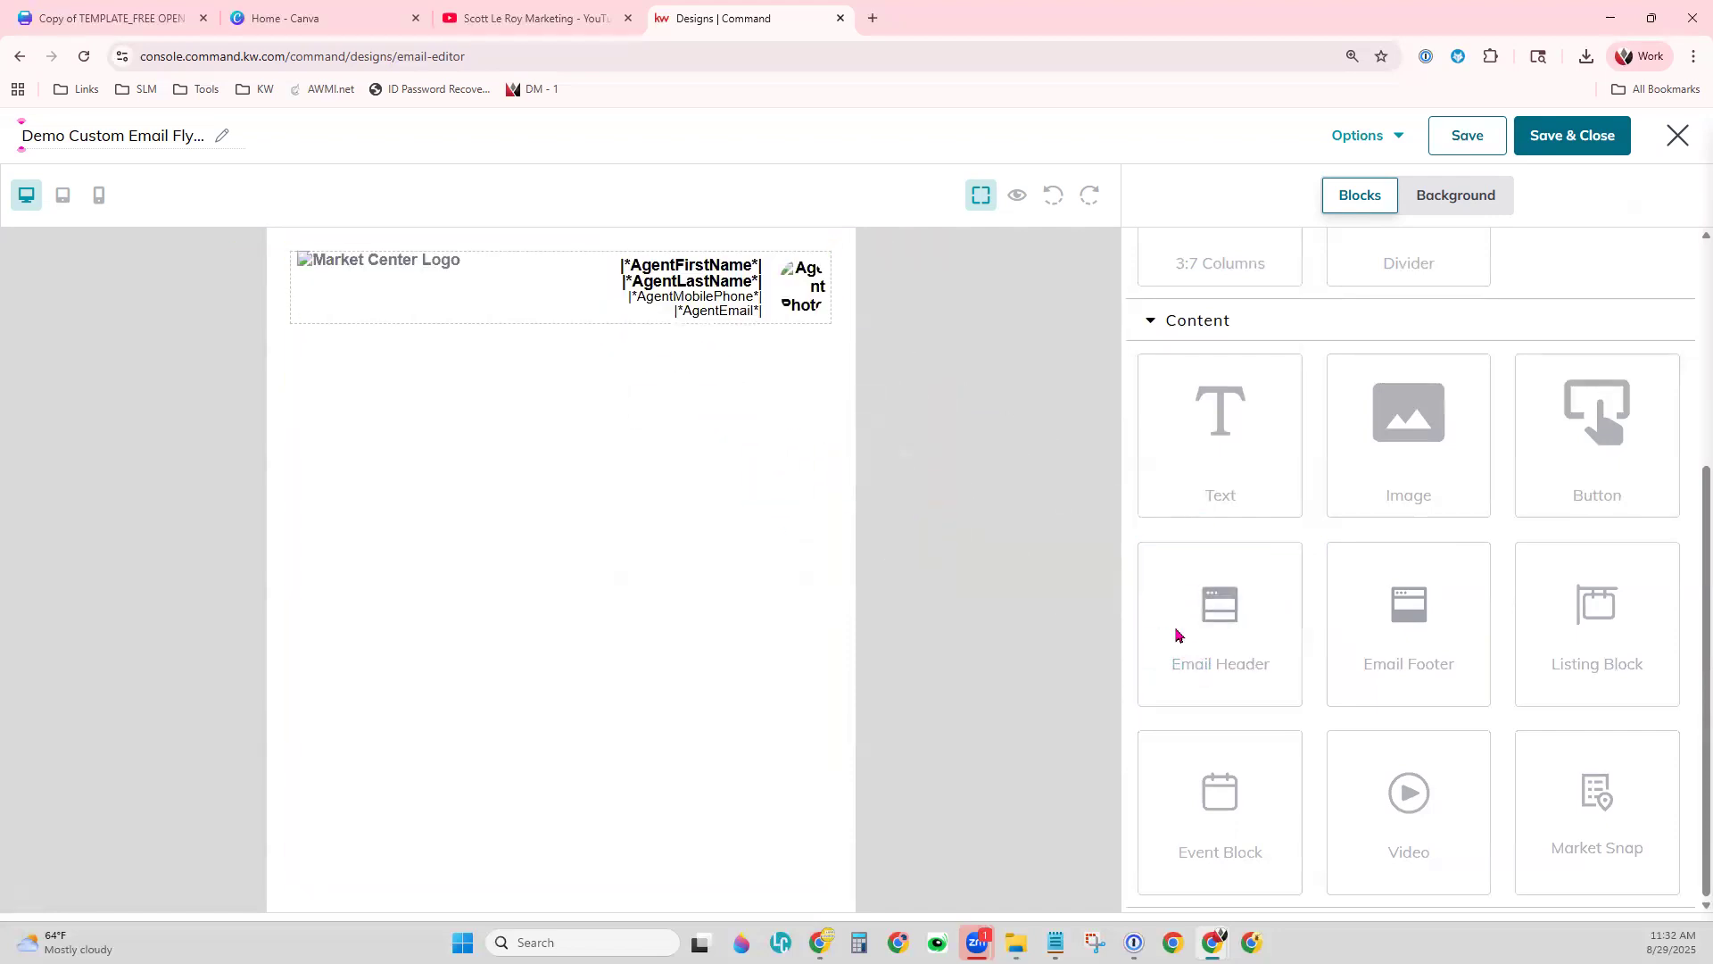
left_click_drag(1396, 673, 600, 473)
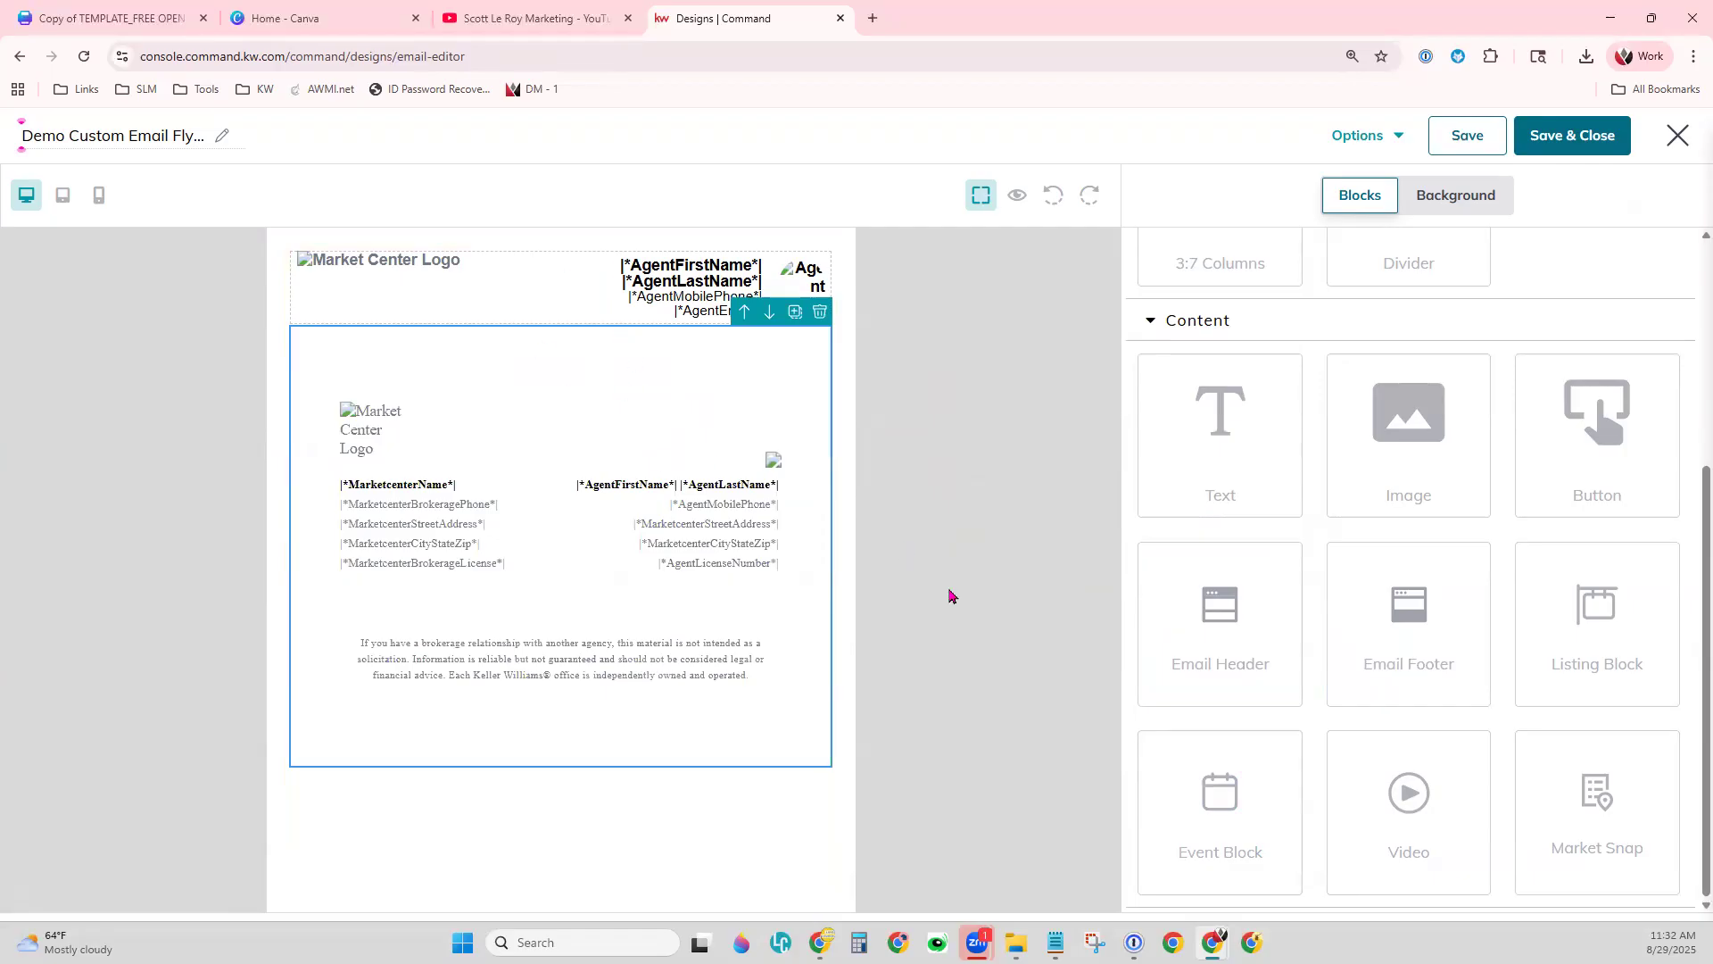
- Insert an Image block between the header and footer and fill it with the uploaded Open House flyer
left_click_drag(1458, 474, 622, 404)
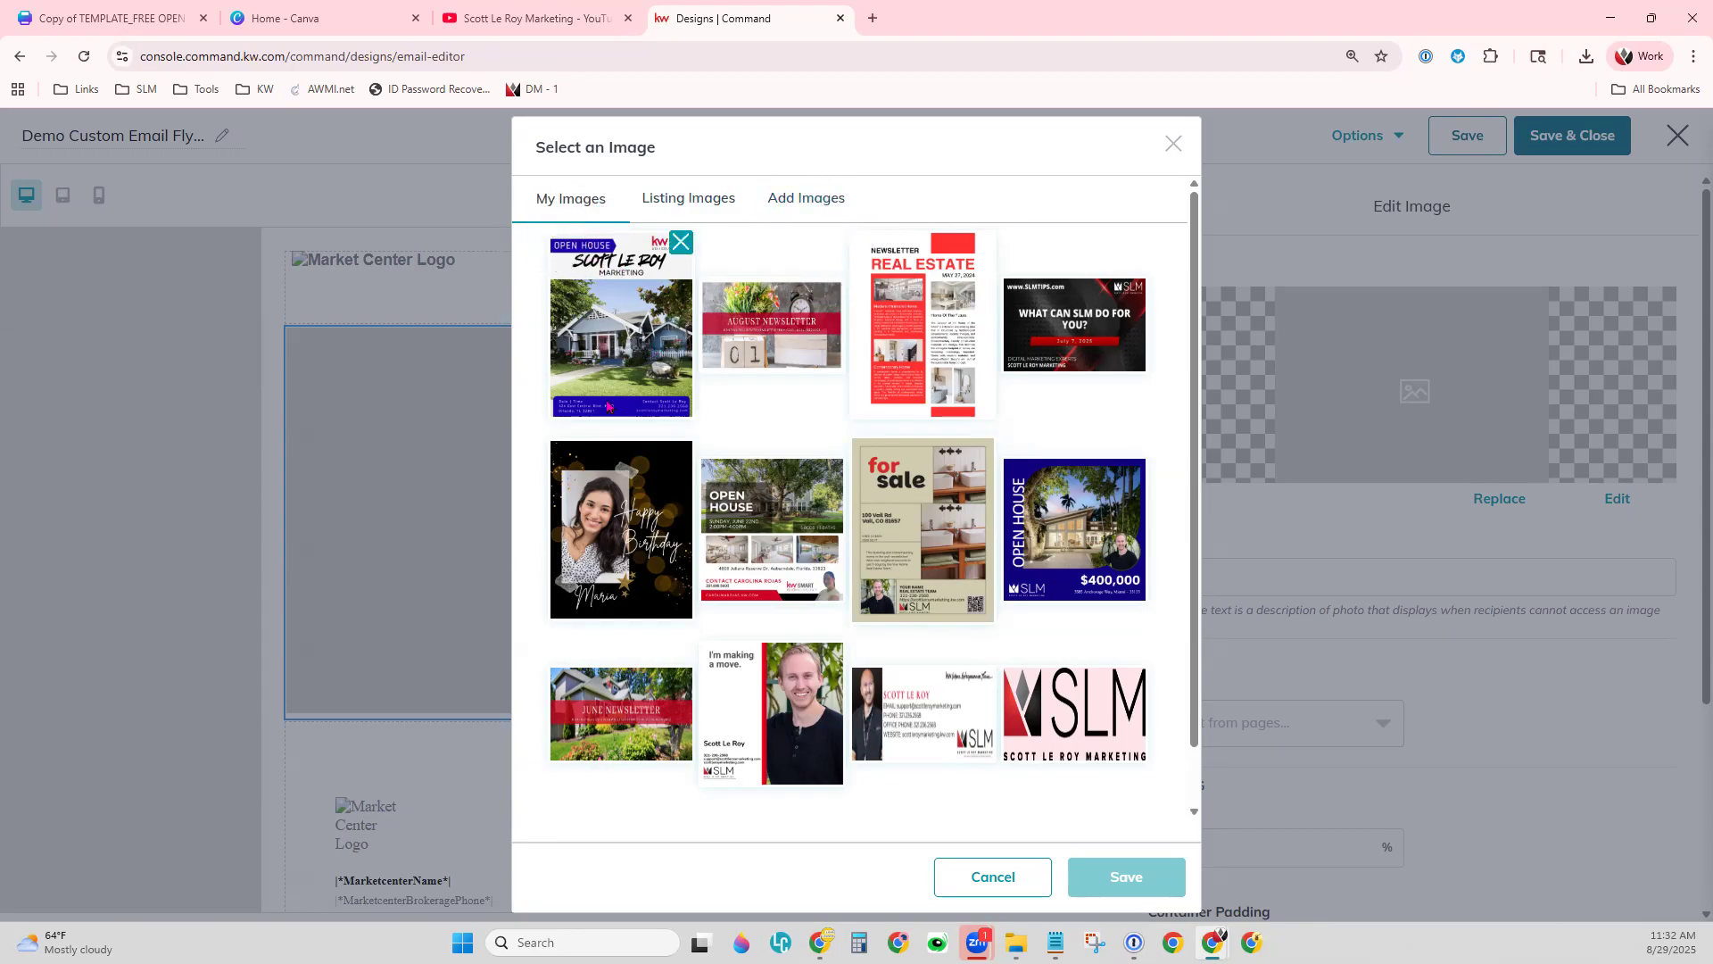
left_click(591, 329)
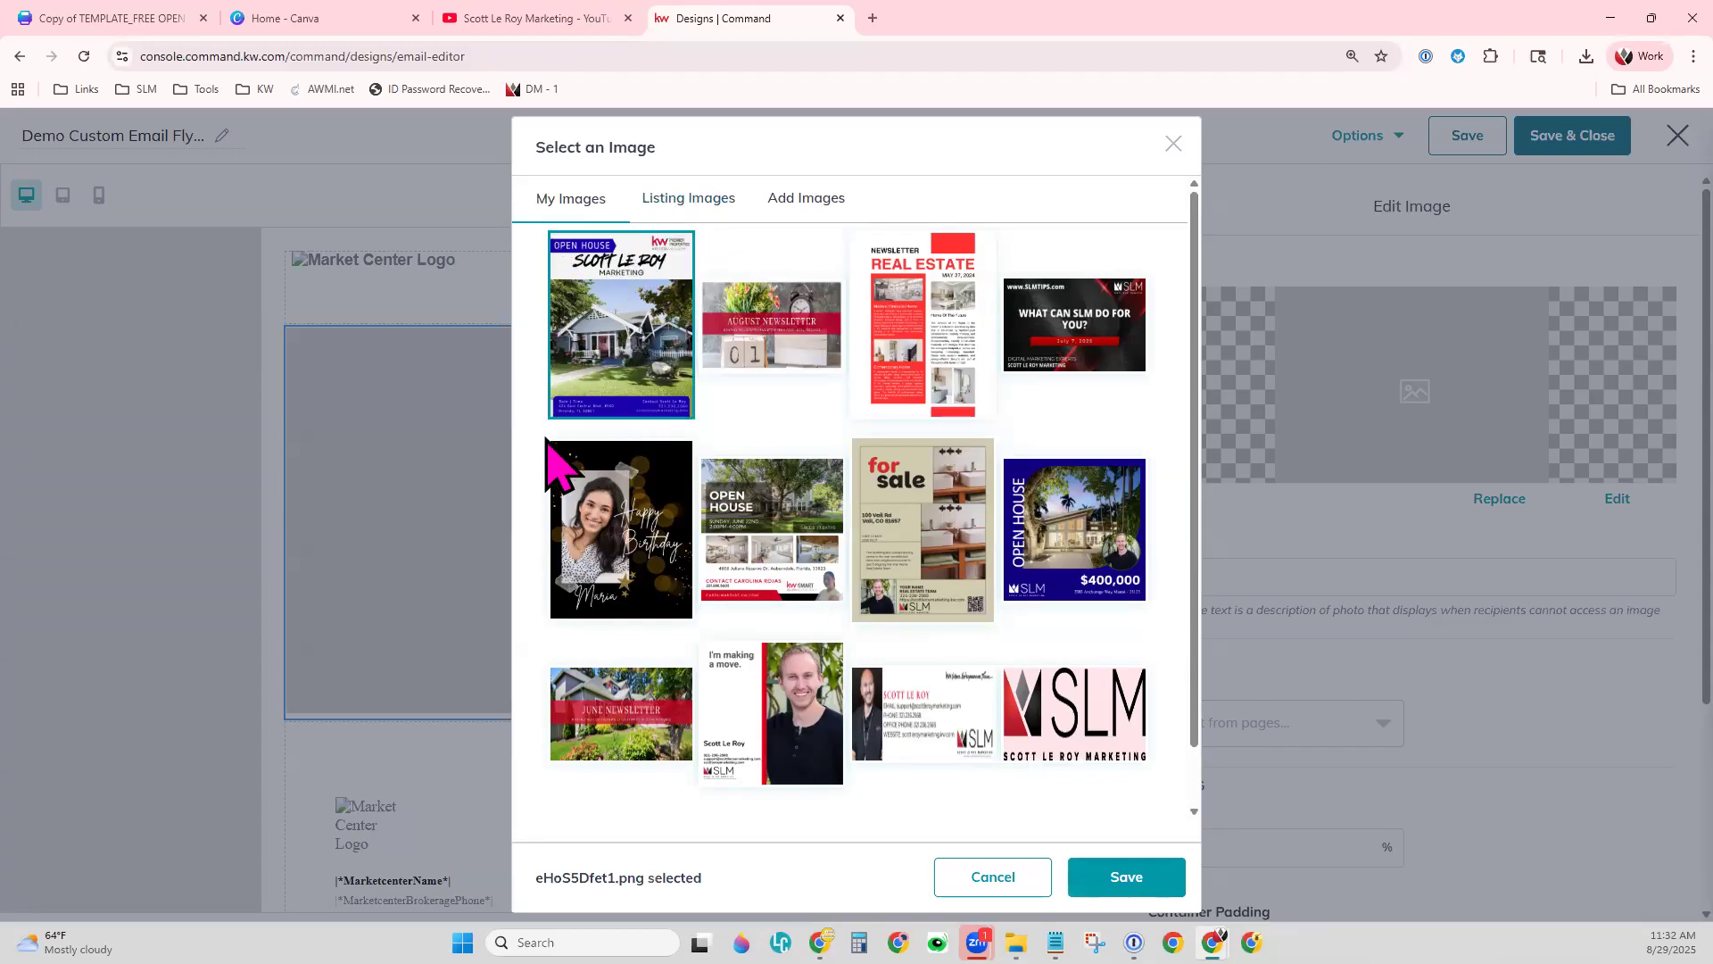
left_click(1115, 878)
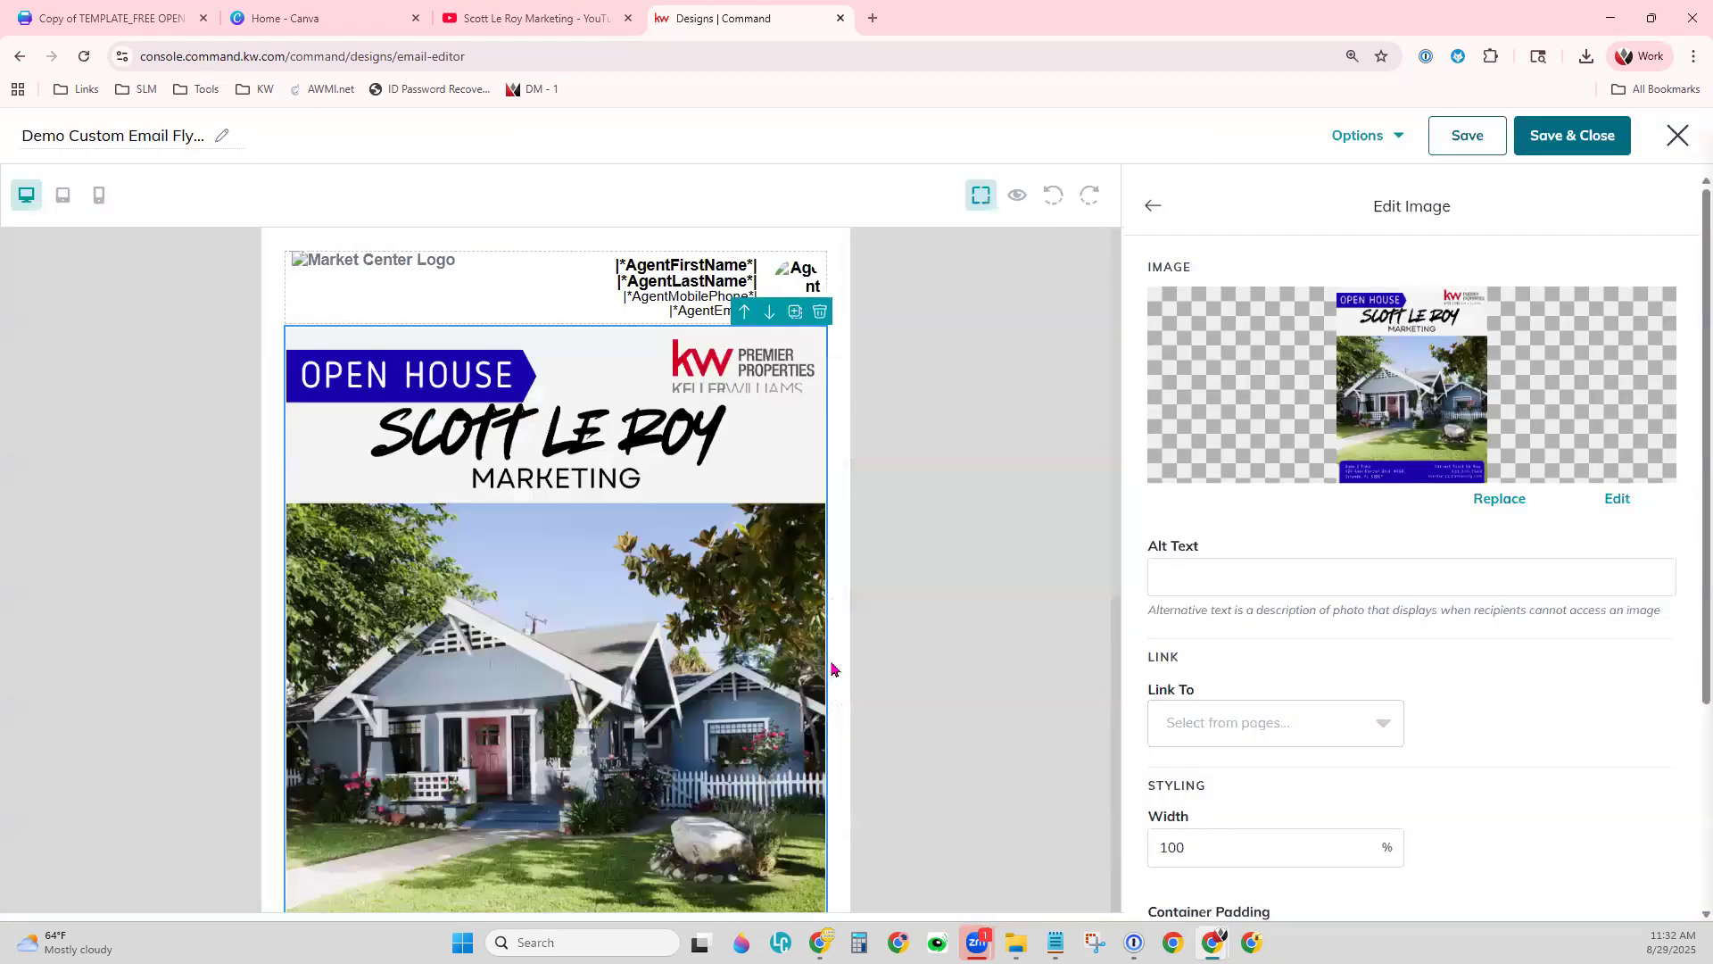
- Review the custom flyer email from header to footer in the editor and in preview mode, then save and close it
scroll(803, 604, "down", 4)
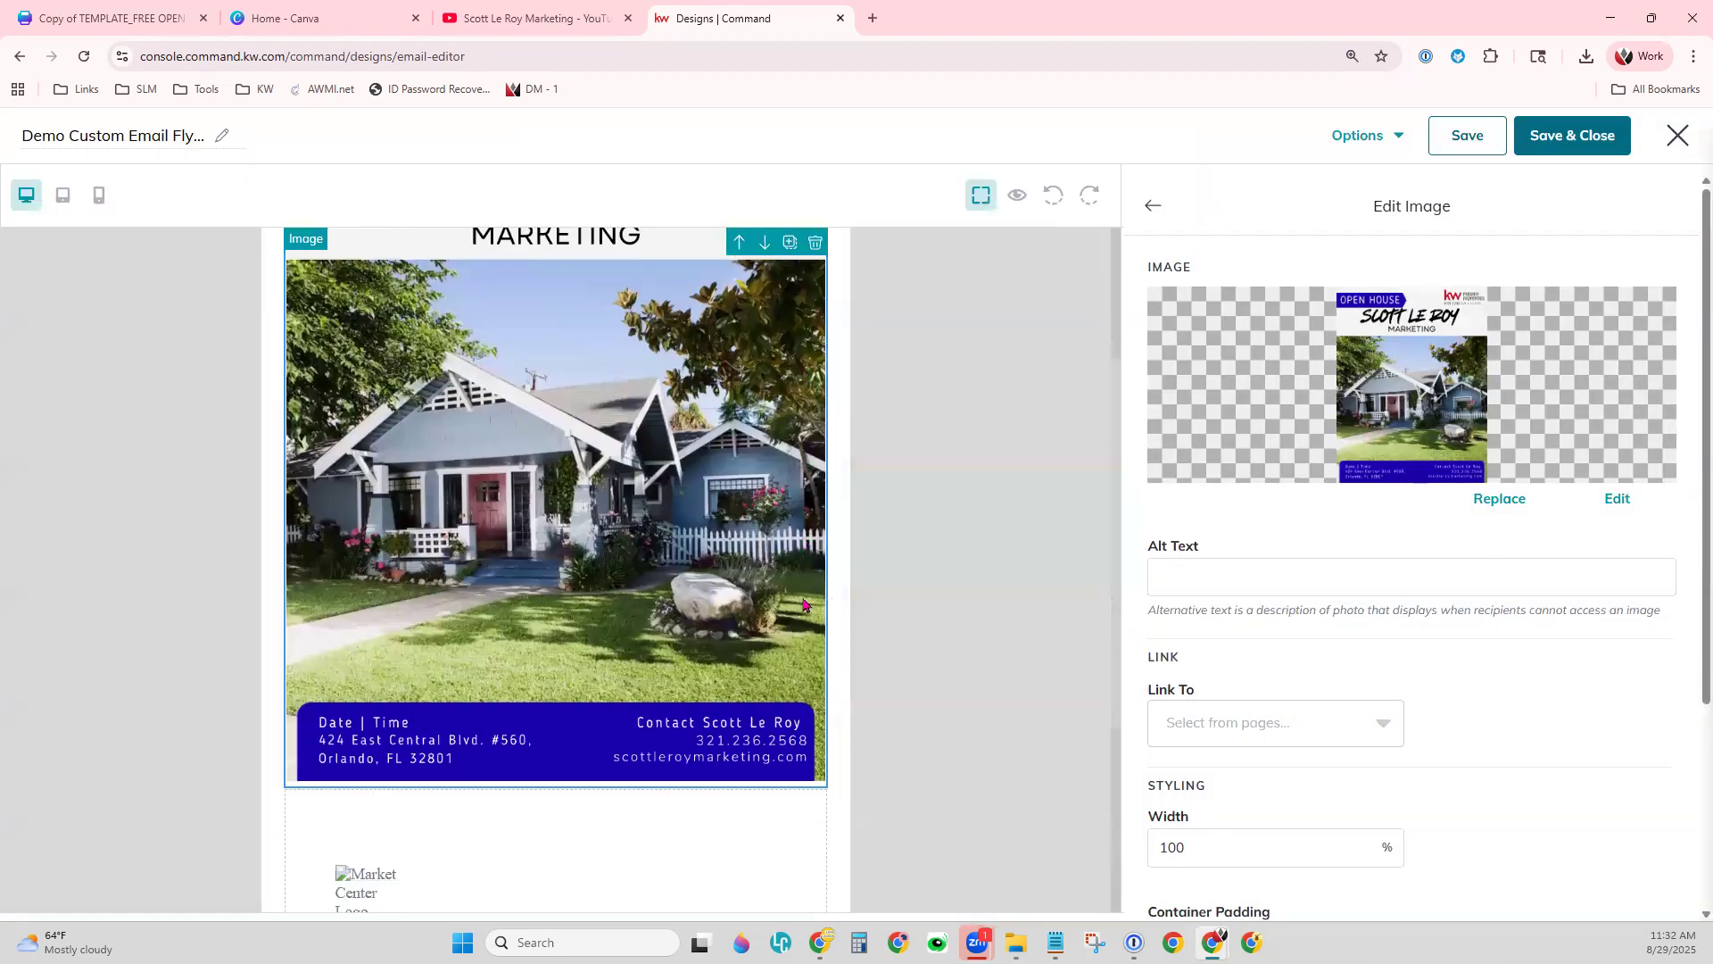
scroll(803, 605, "up", 4)
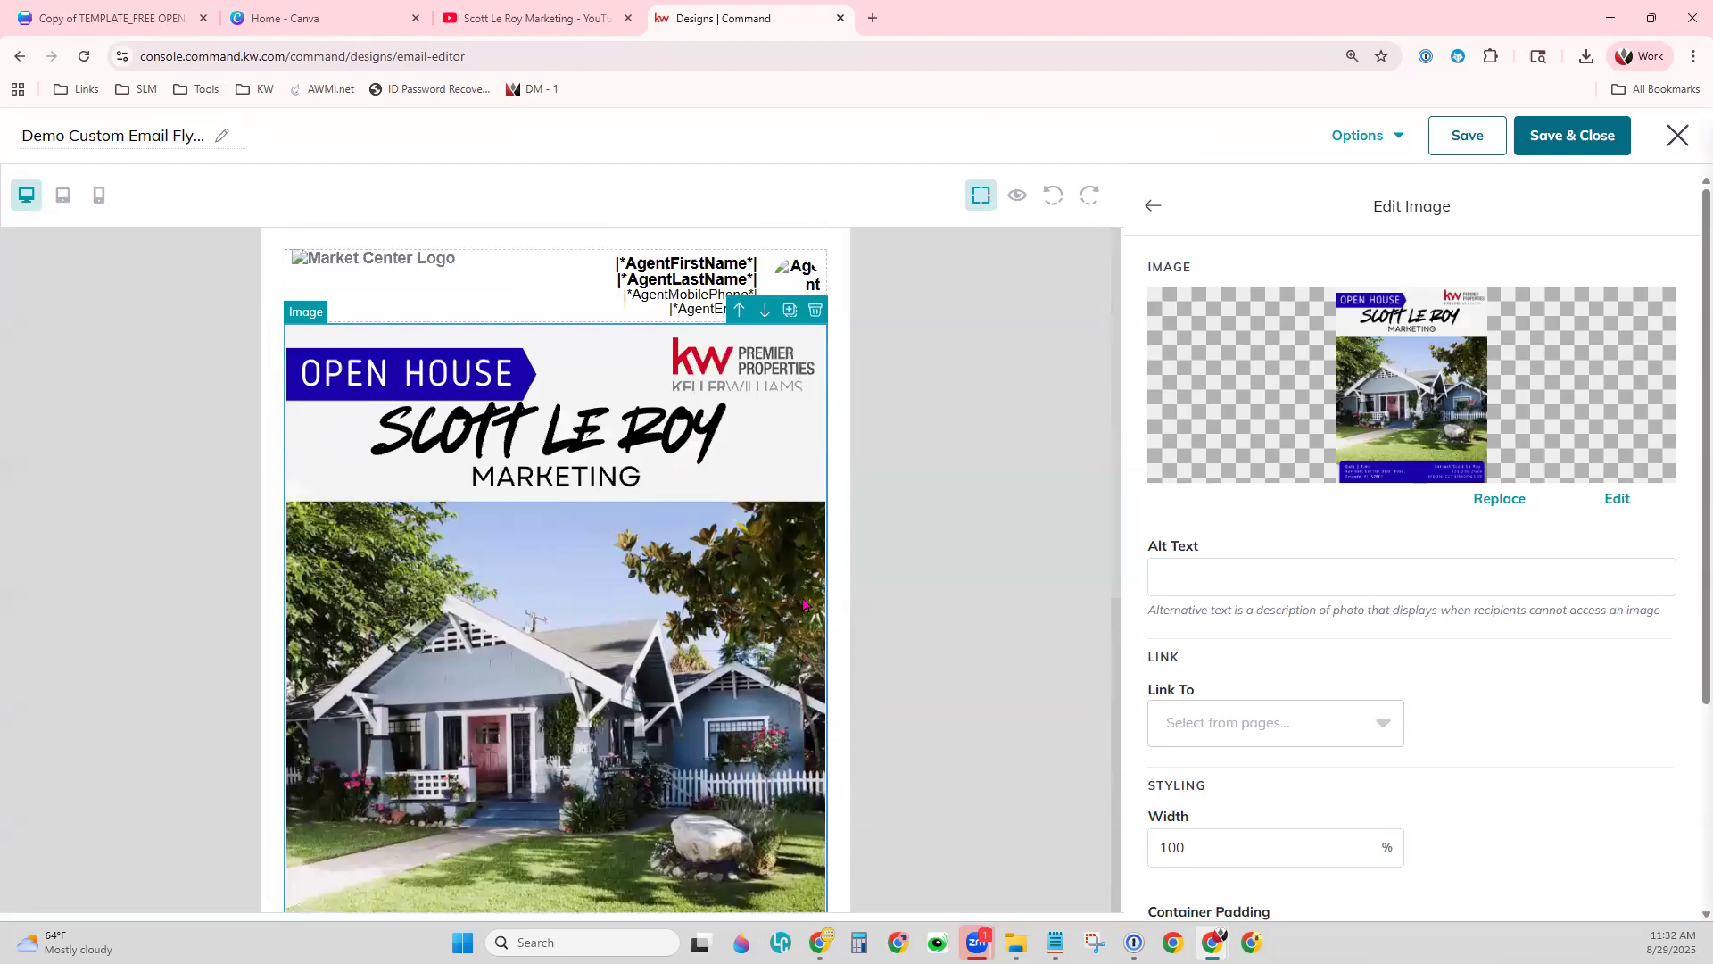
left_click(1344, 140)
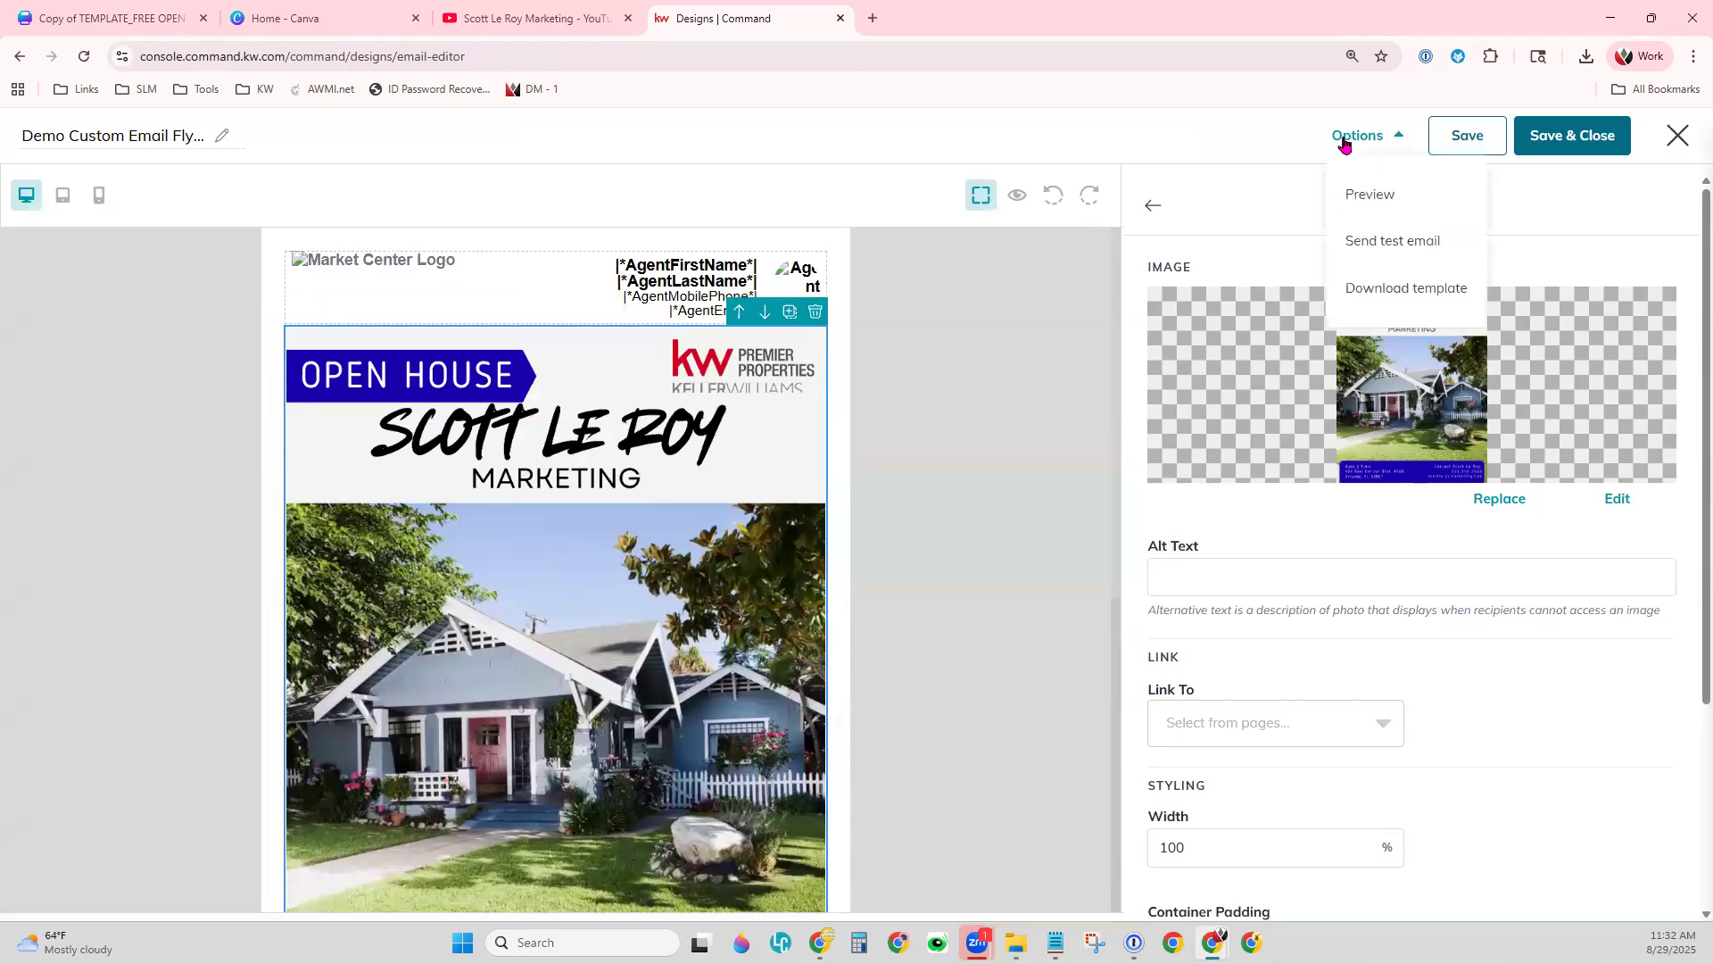
left_click(1364, 198)
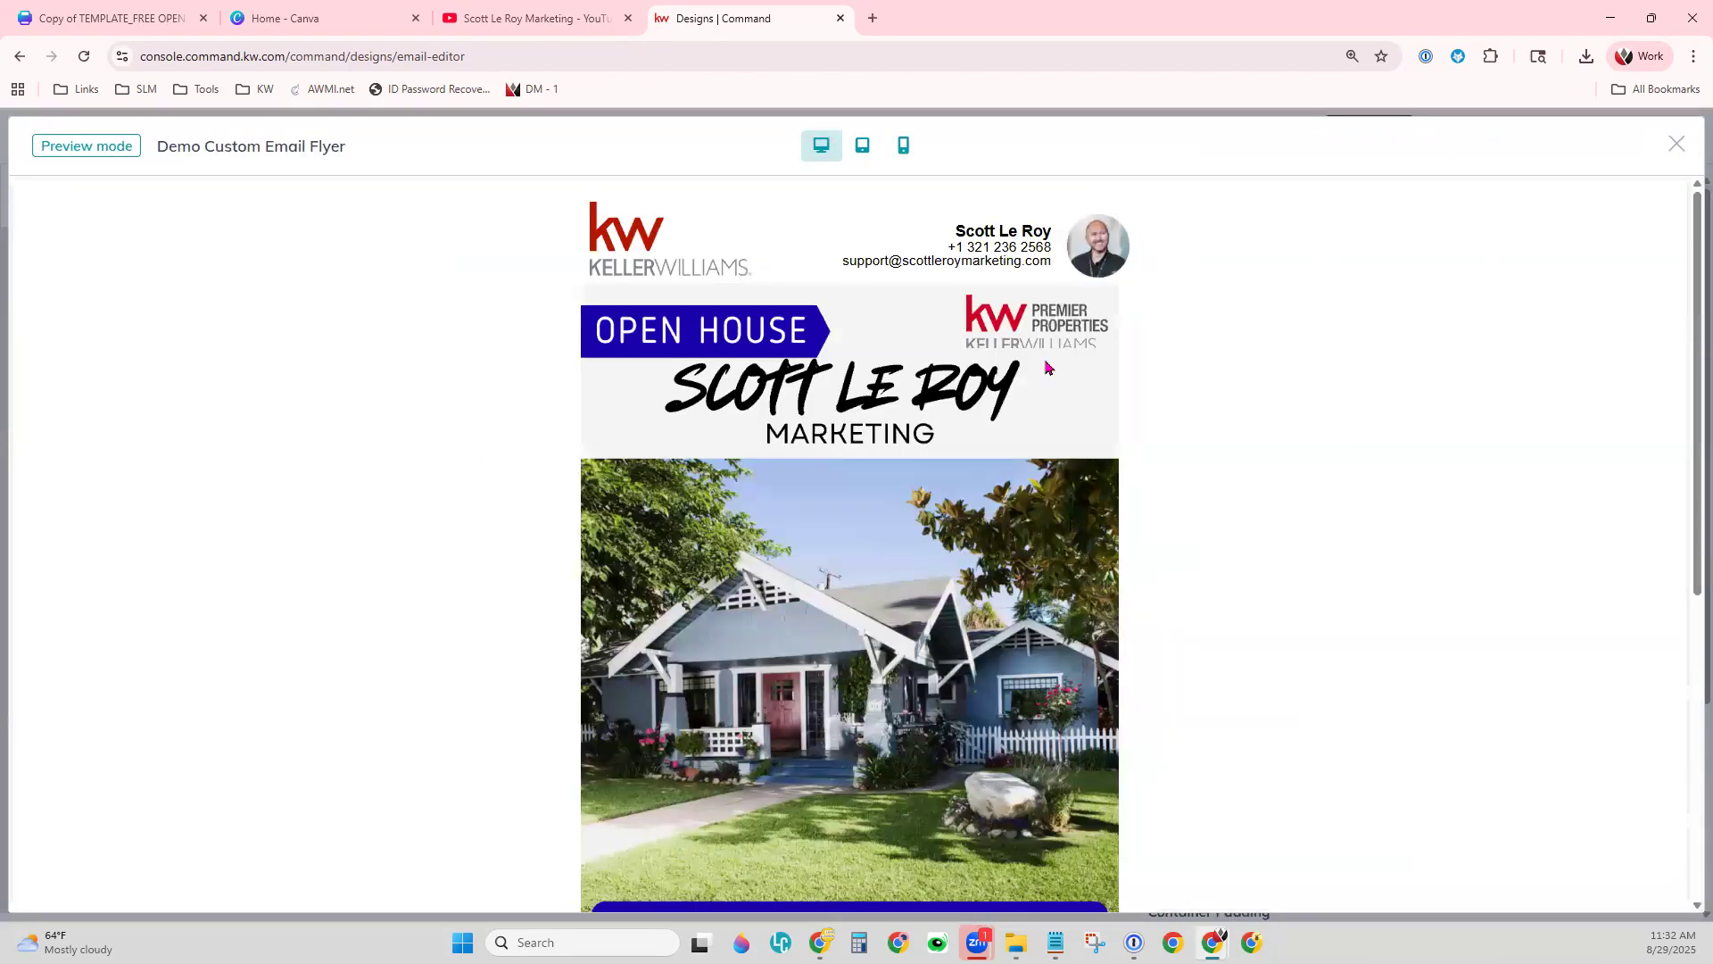
scroll(1146, 463, "down", 2)
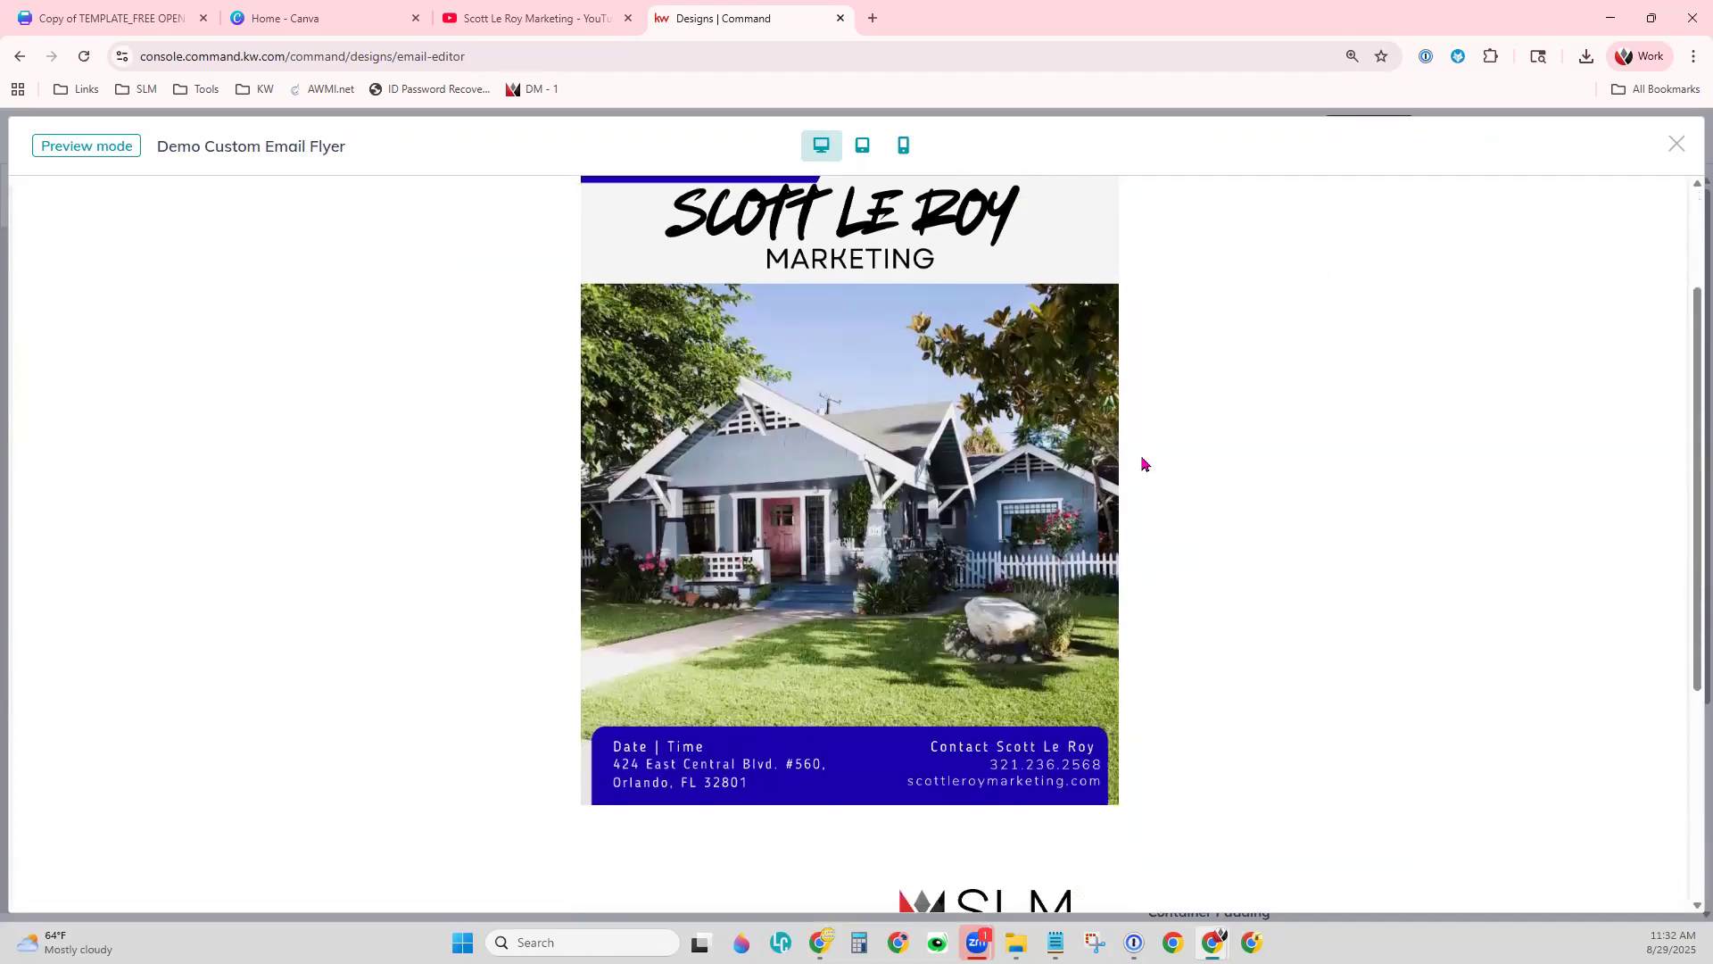
scroll(1146, 463, "down", 3)
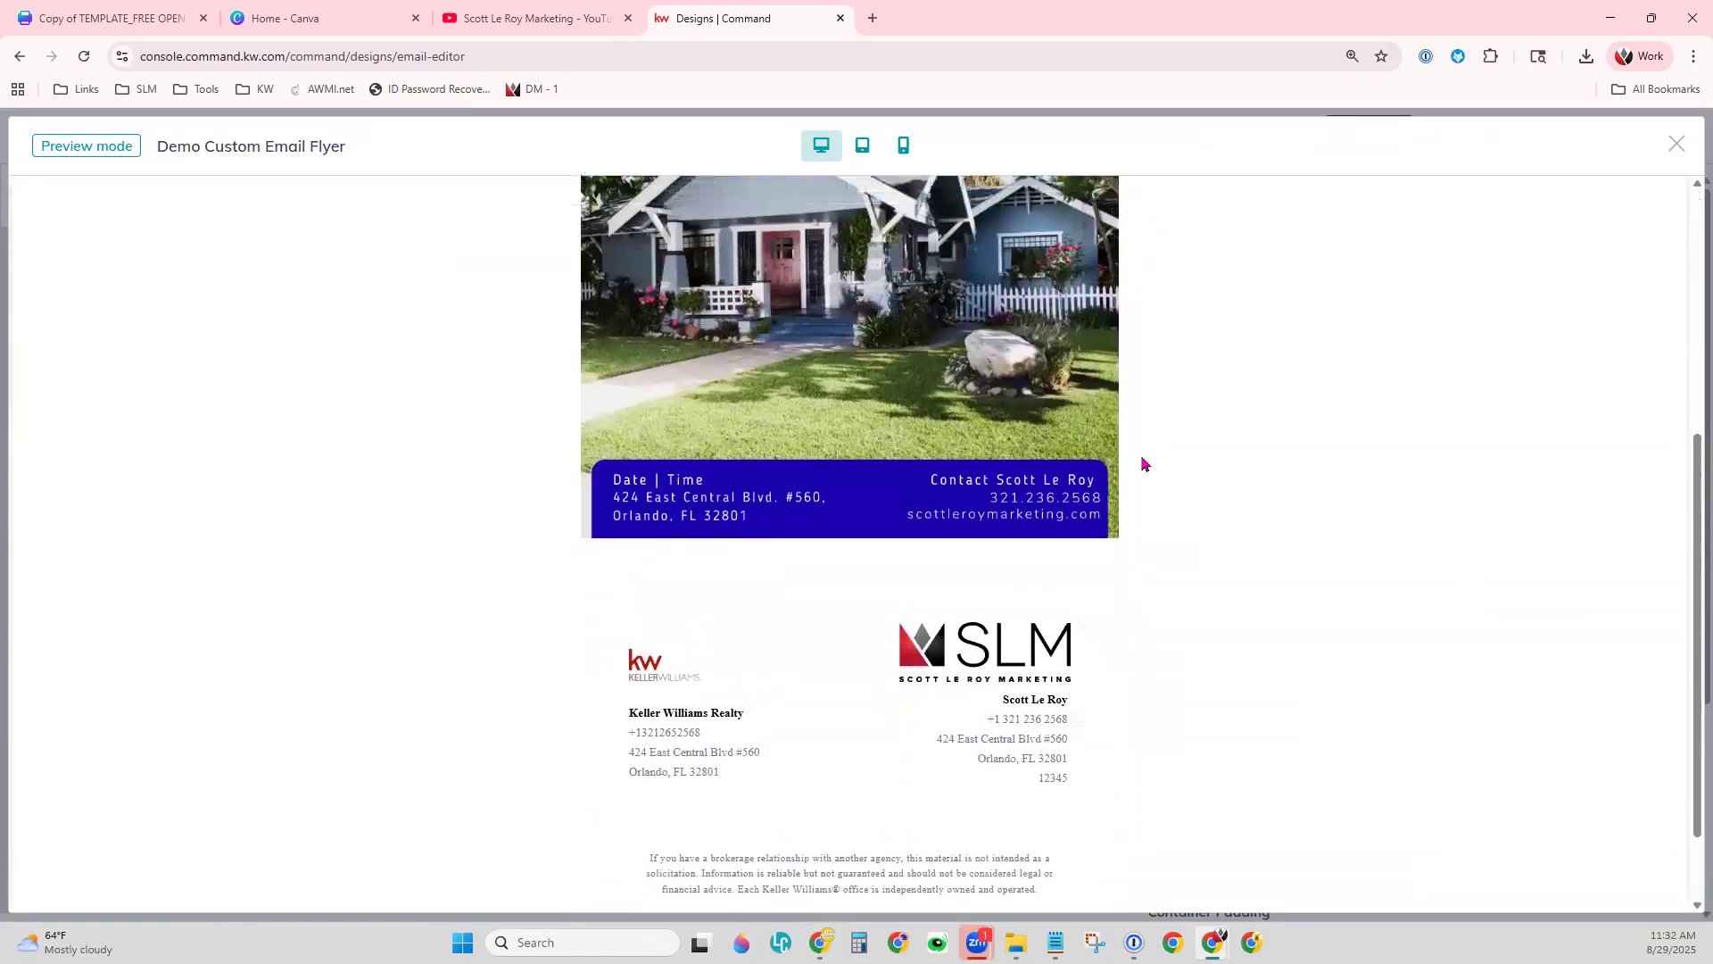
scroll(1146, 463, "up", 5)
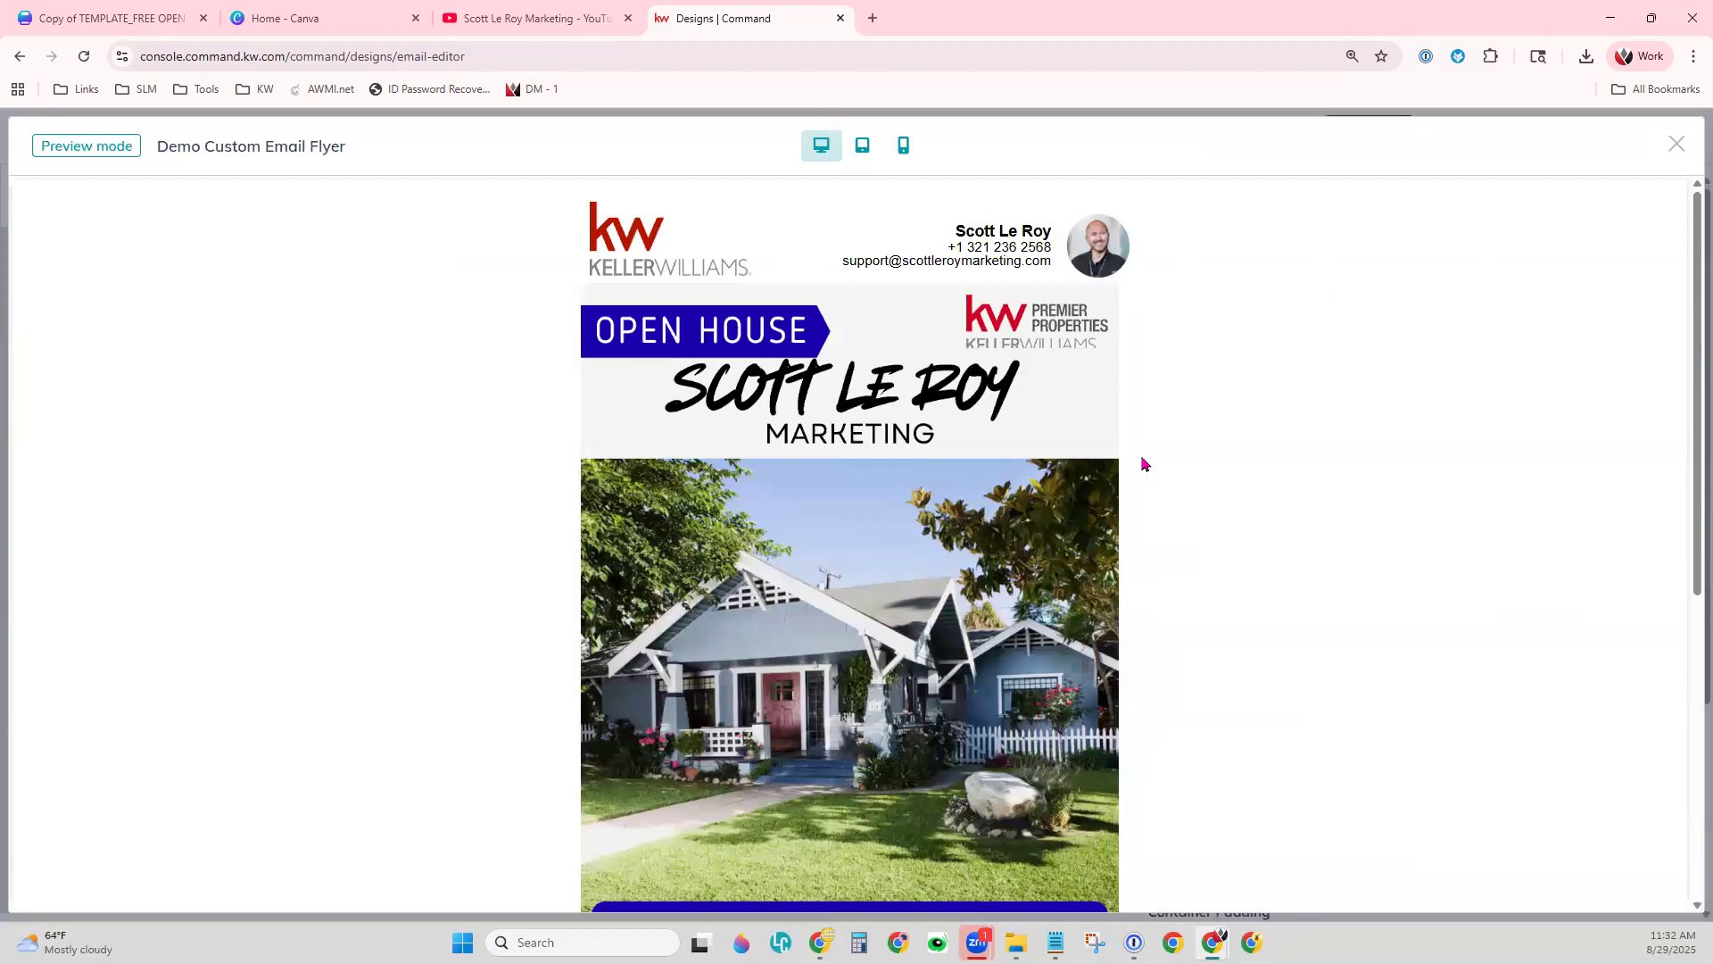
left_click(1679, 150)
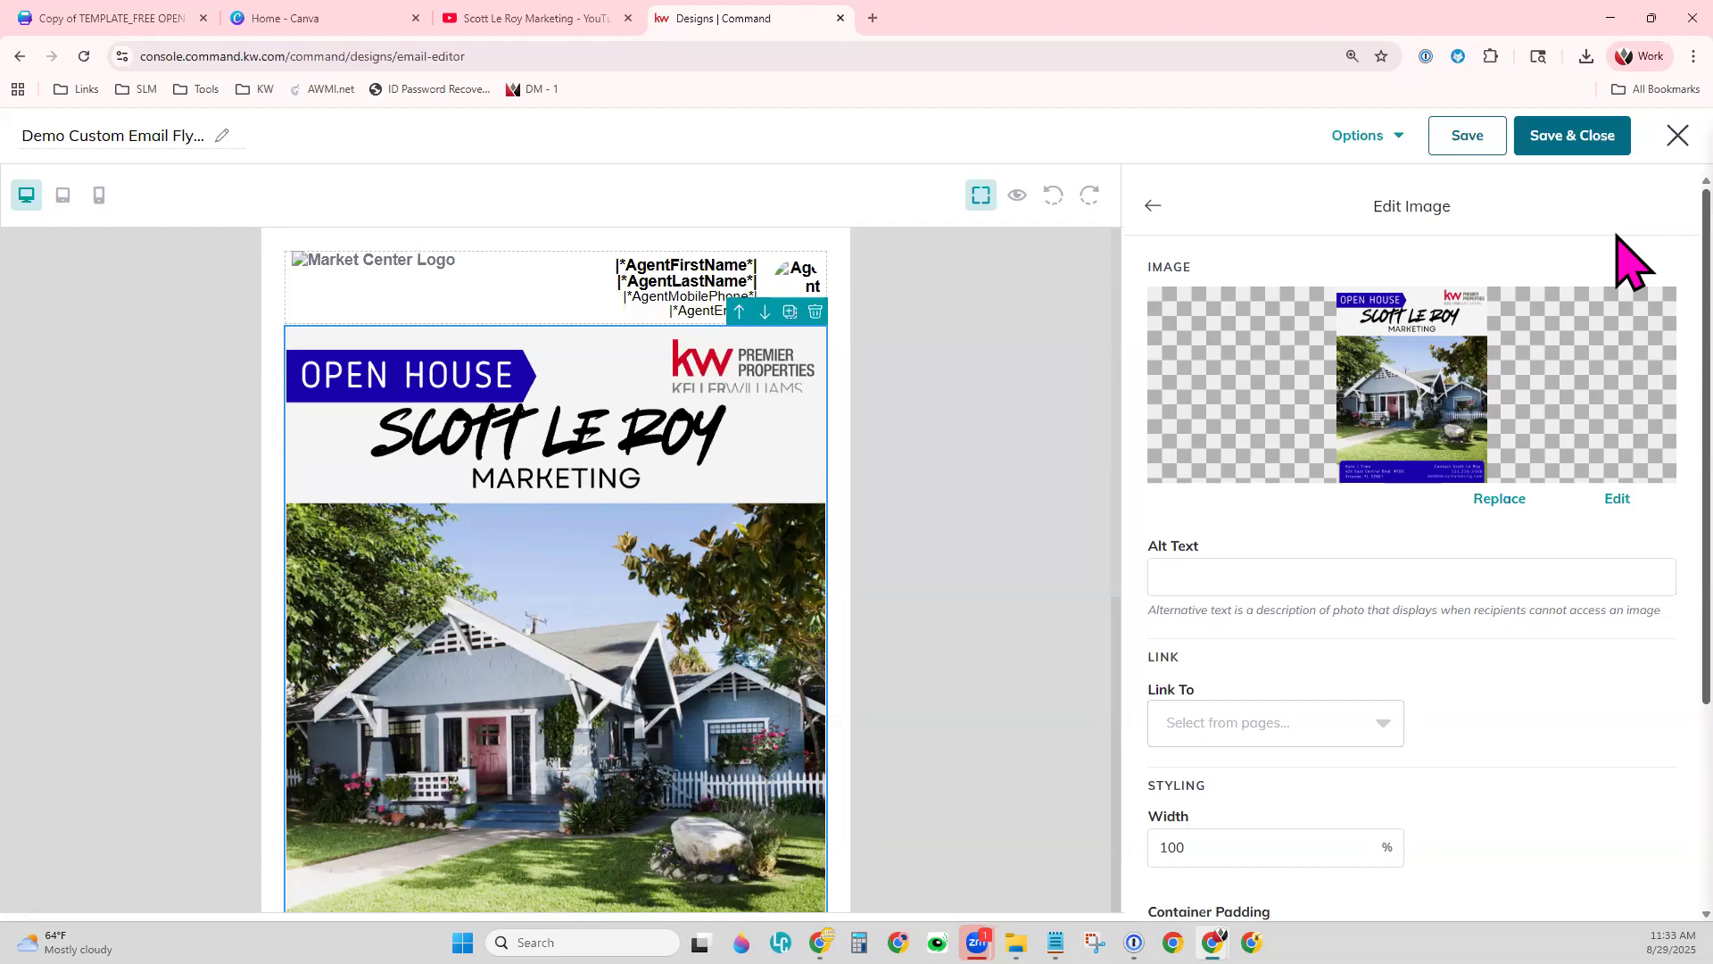
left_click(1600, 138)
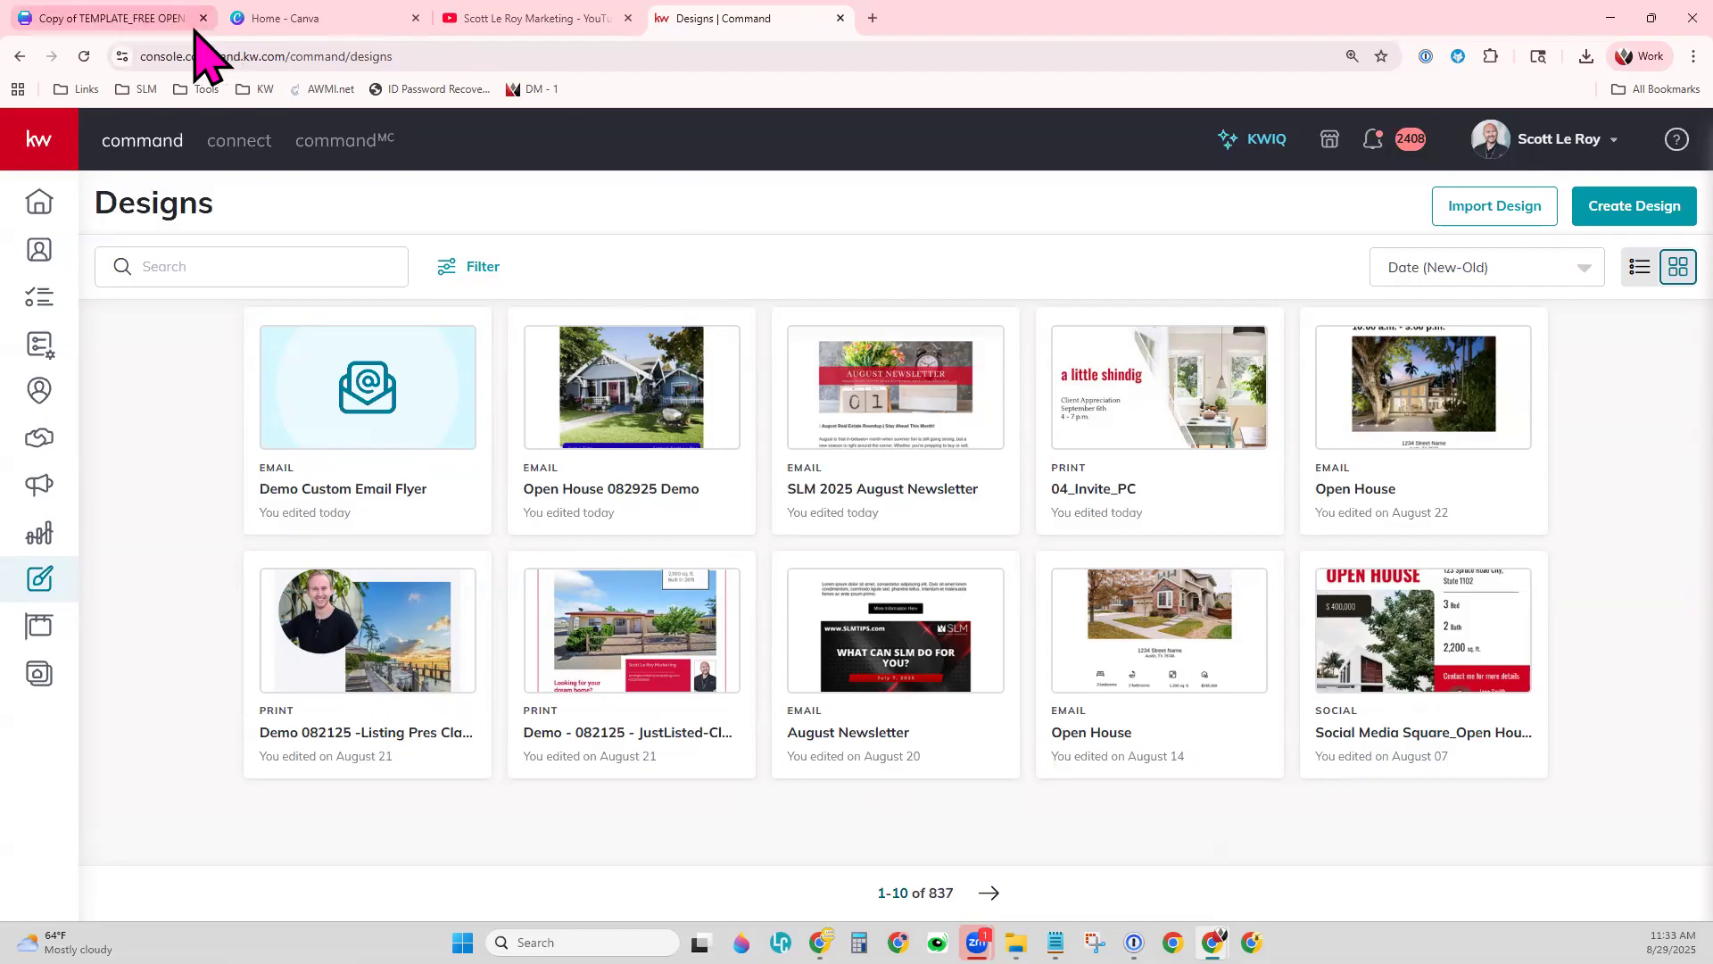
- Switch to the Canva home page and search the templates for "farming letter"
left_click(262, 20)
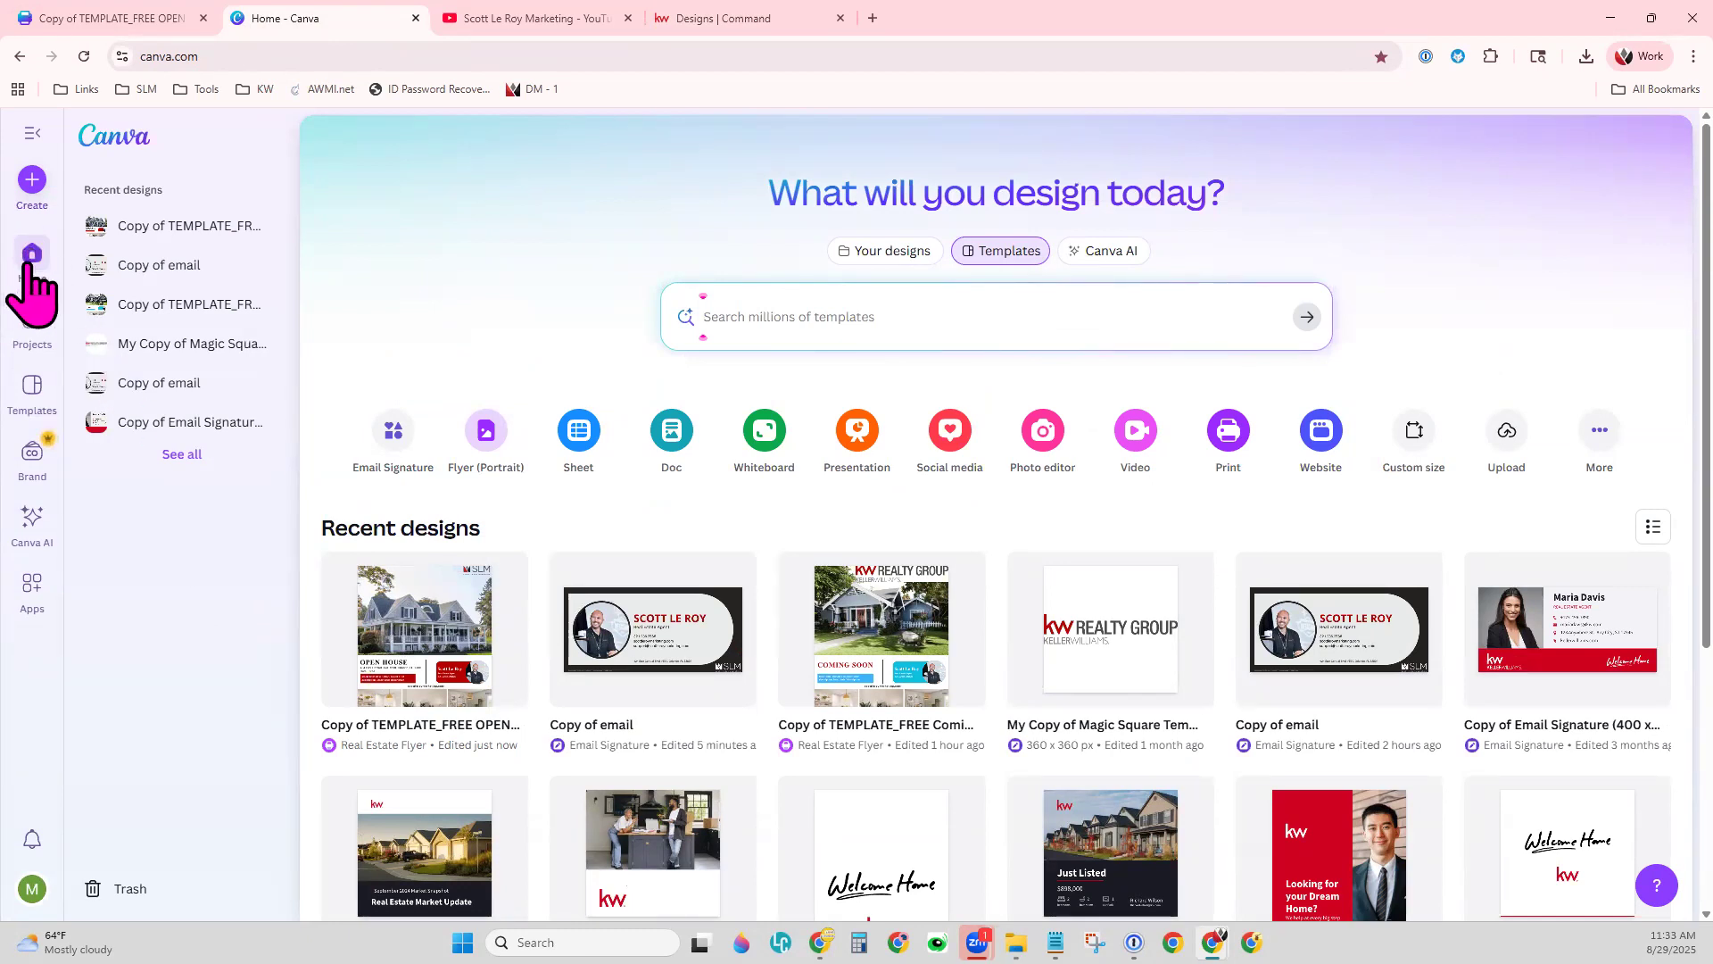
left_click(849, 321)
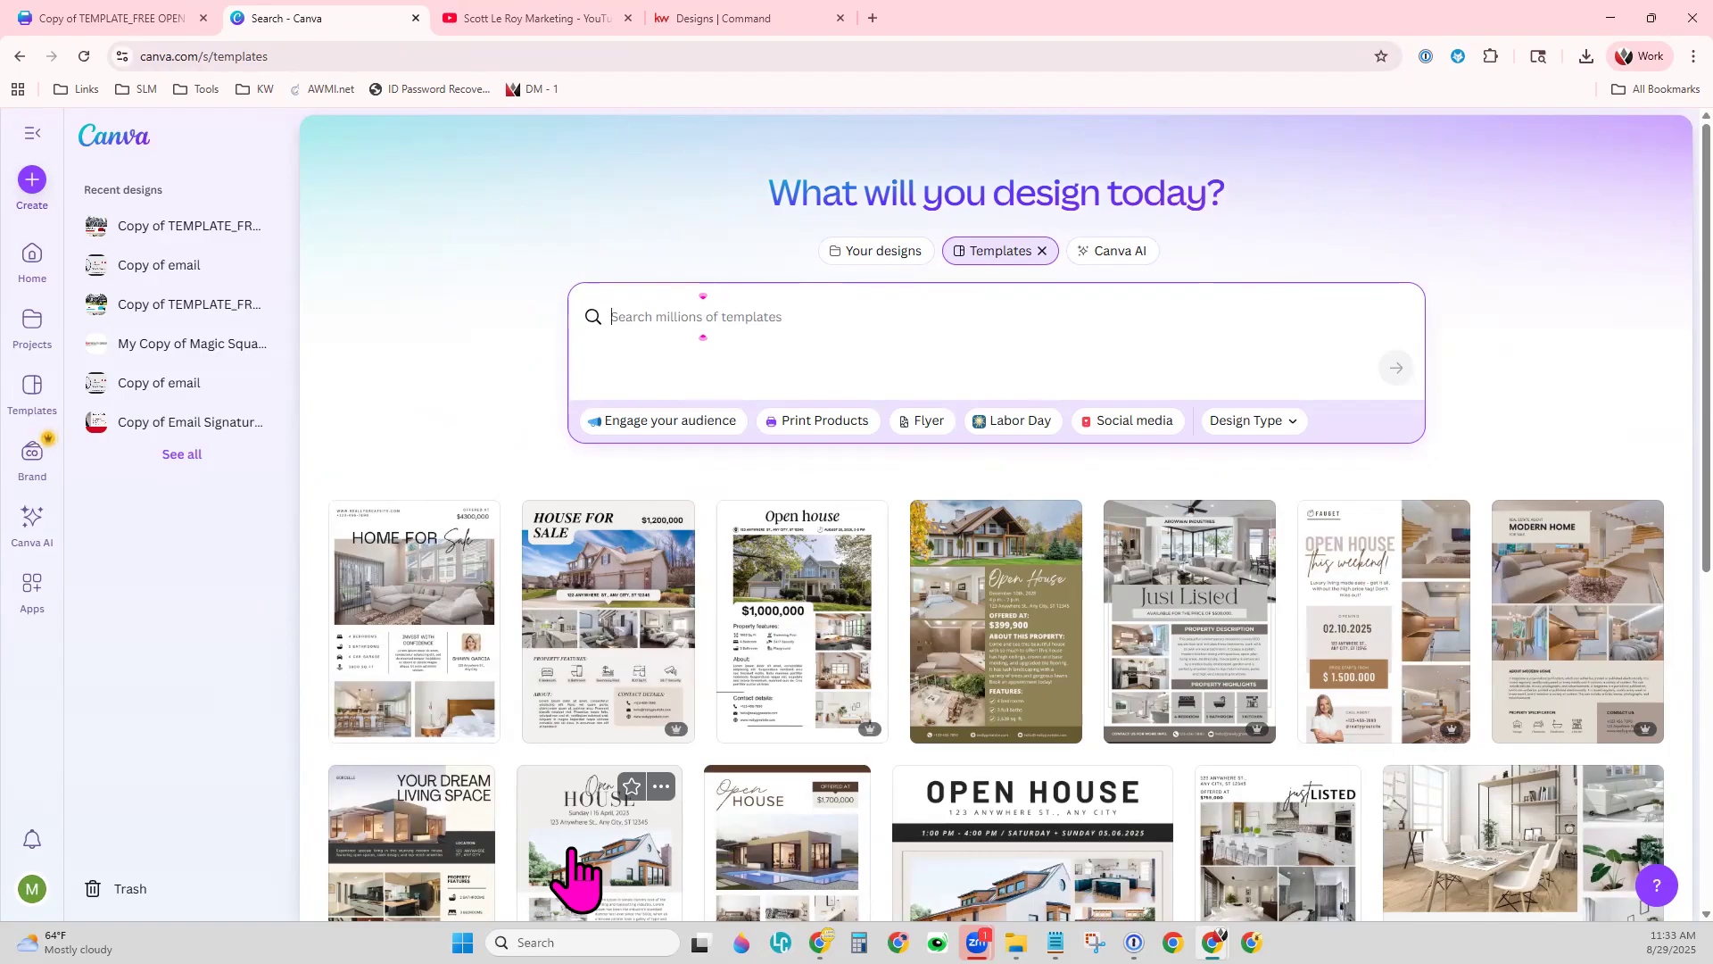
type("far")
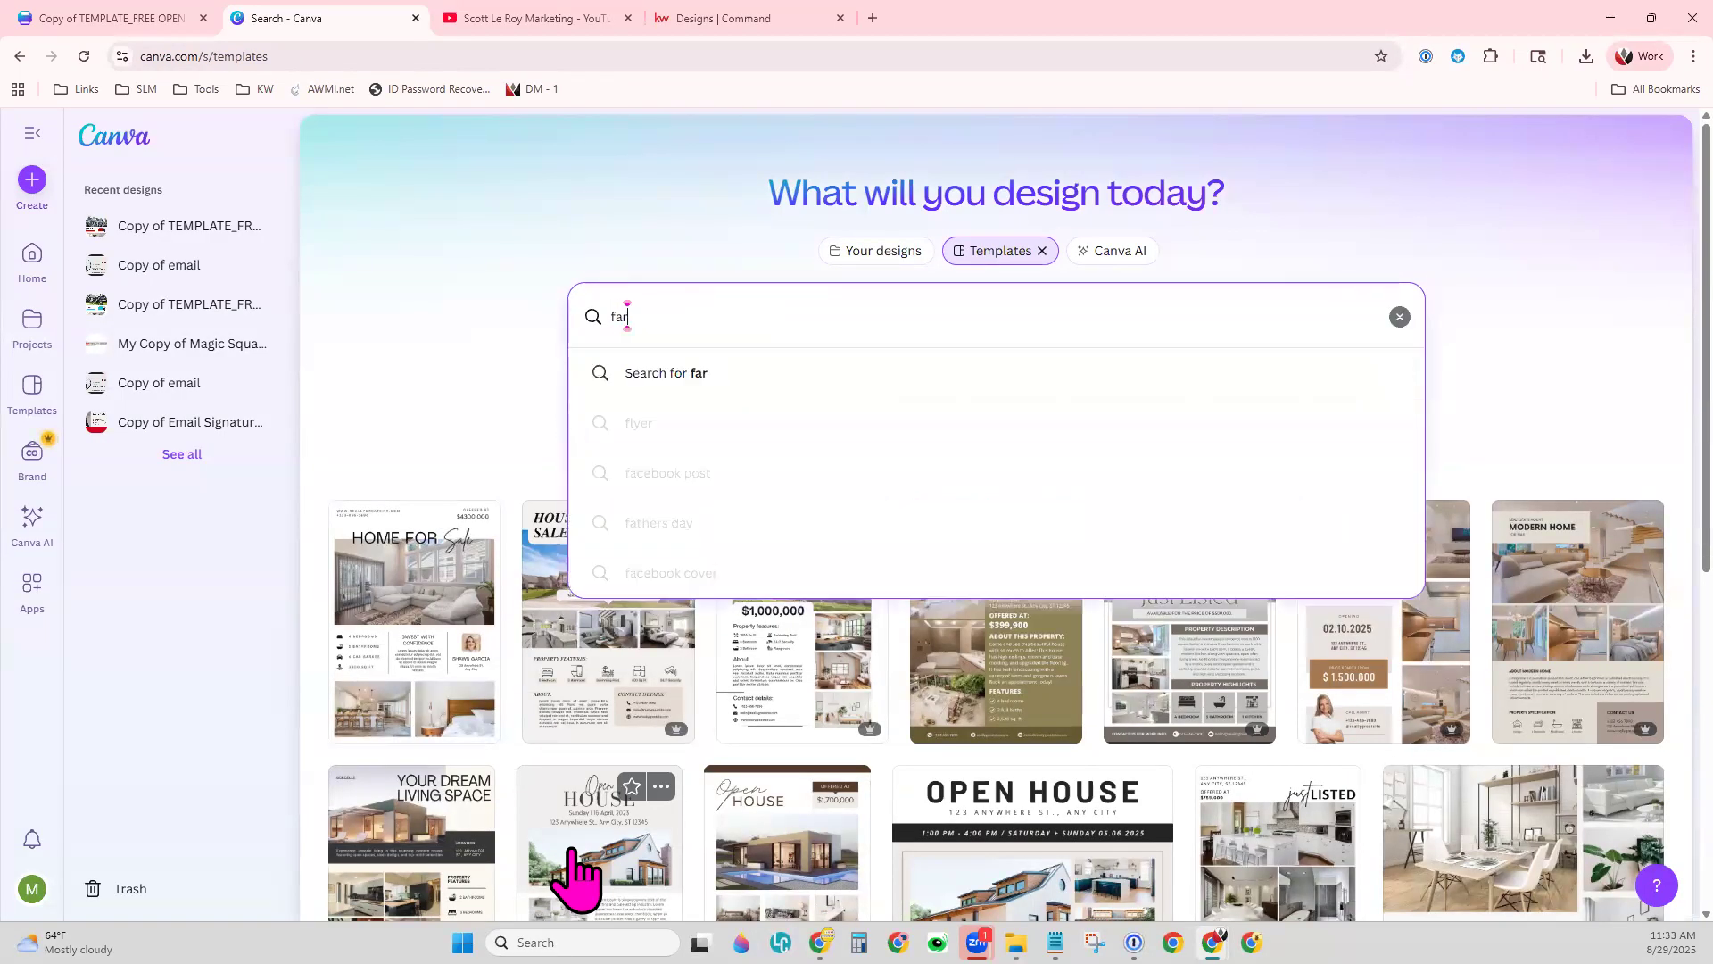
type("ming letter")
key("Return")
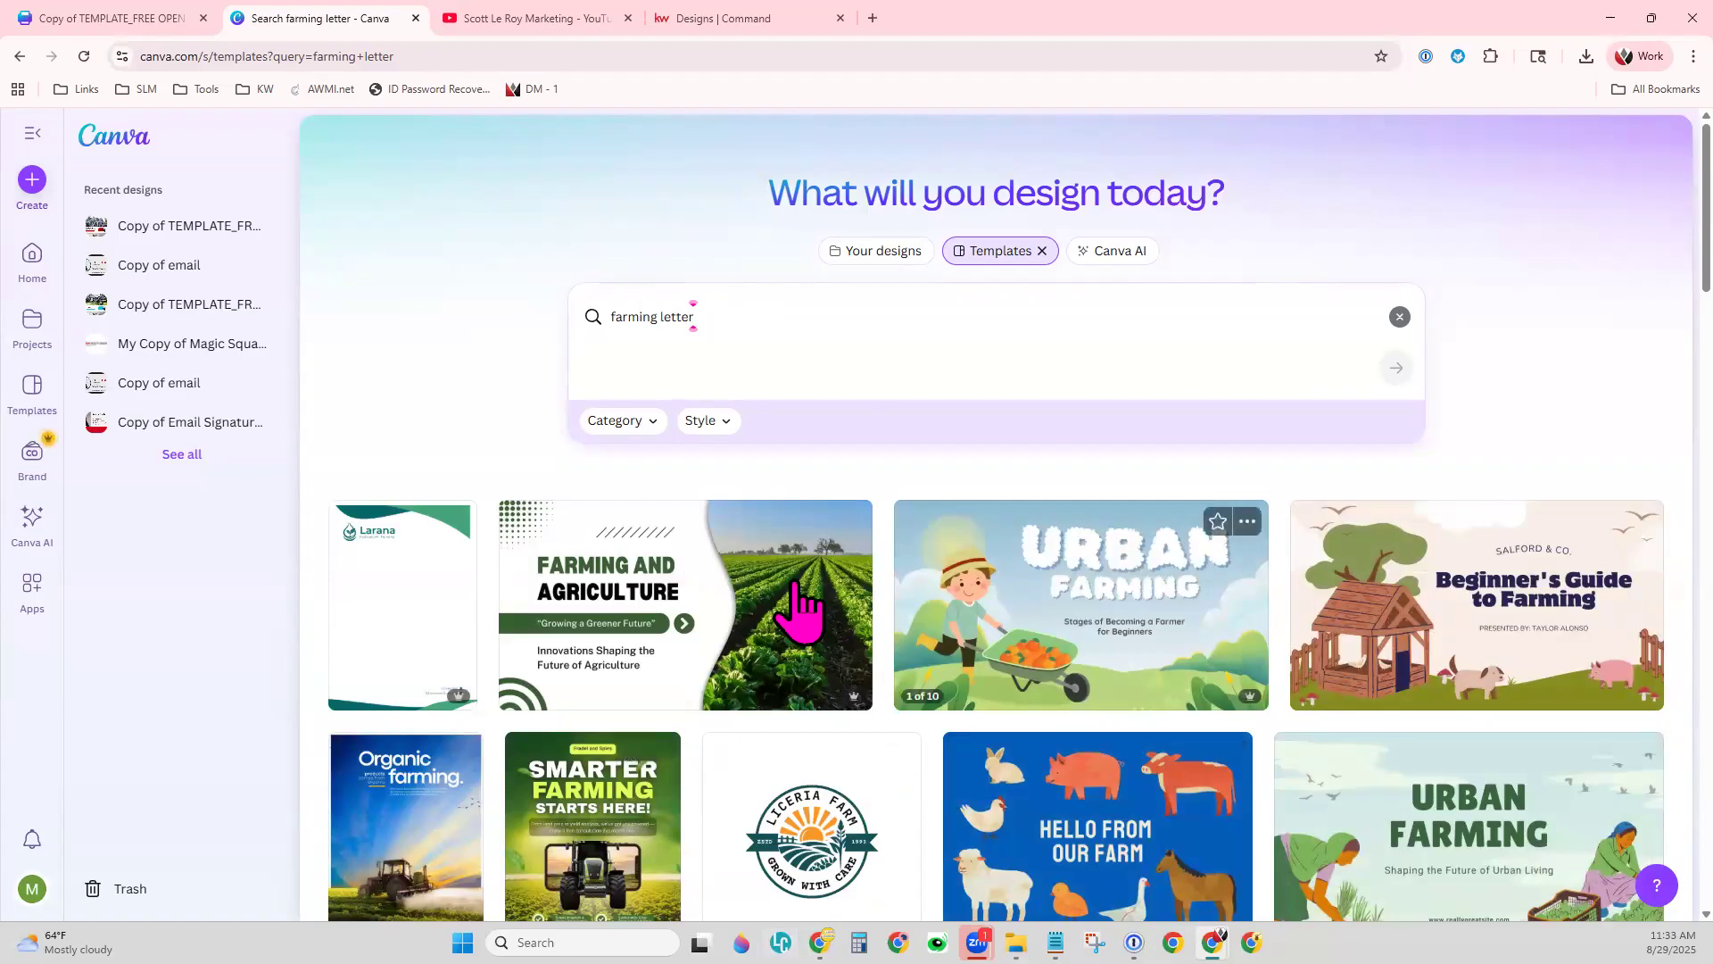
- Change the template search to "letter" and browse the letter designs
double_click(704, 321)
key("BackSpace")
key("BackSpace")
key("BackSpace")
key("BackSpace")
key("BackSpace")
key("BackSpace")
key("BackSpace")
key("BackSpace")
key("BackSpace")
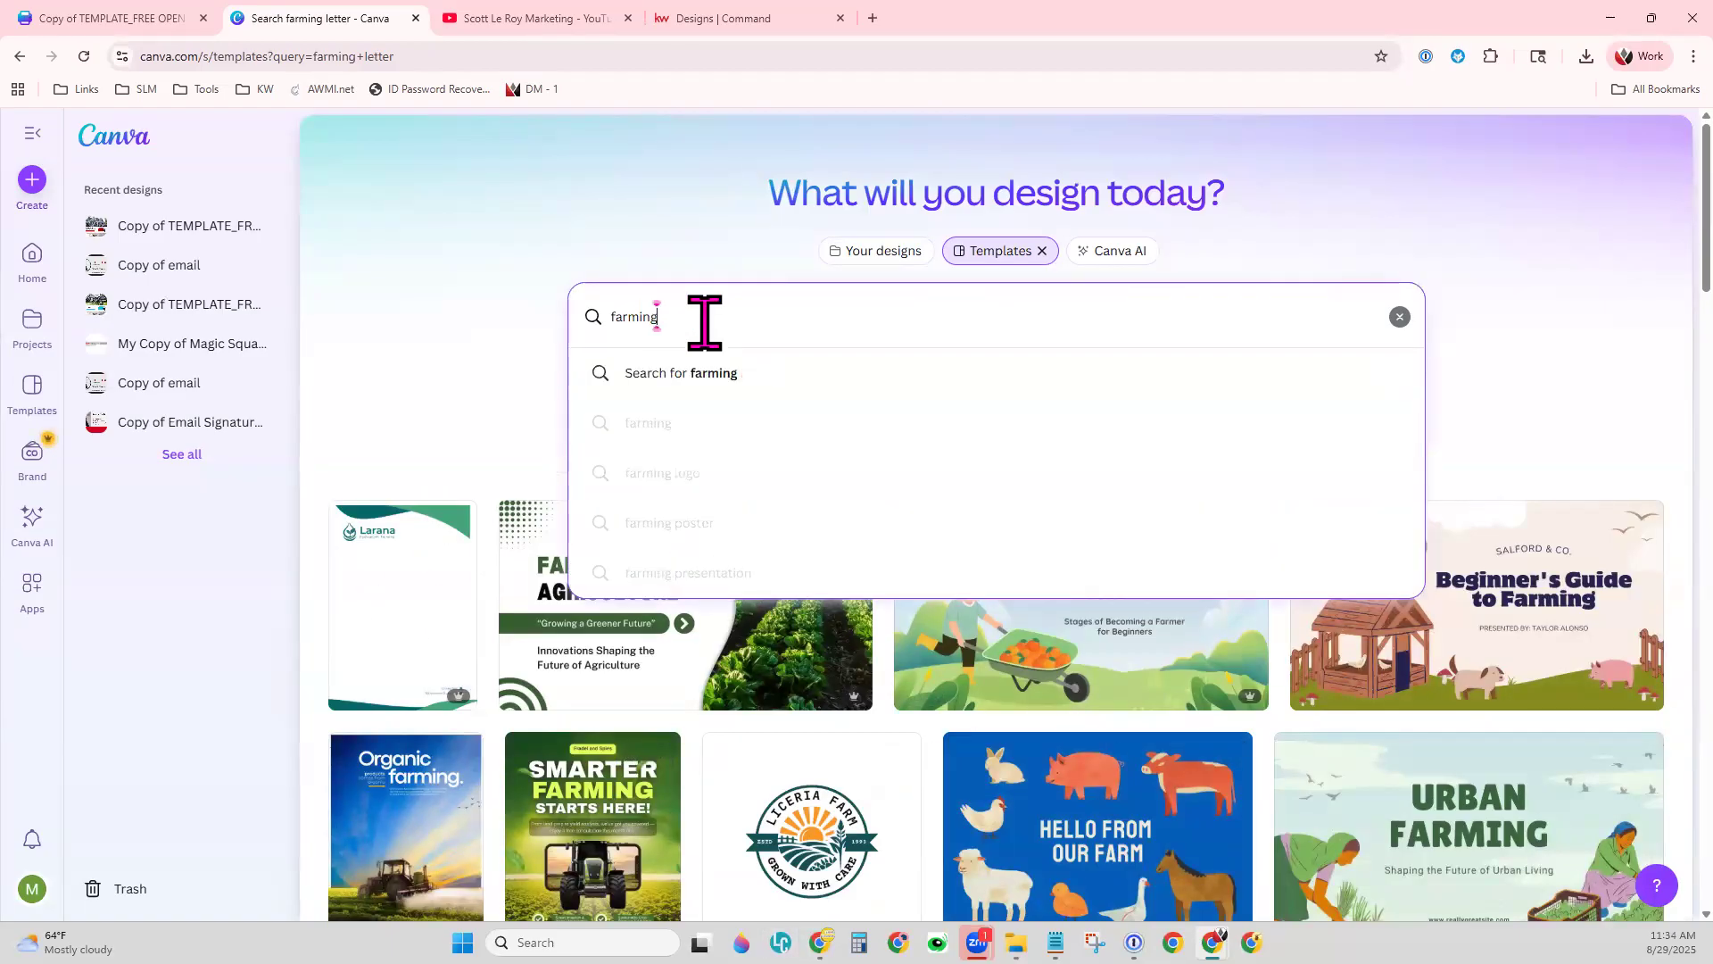
type("letter")
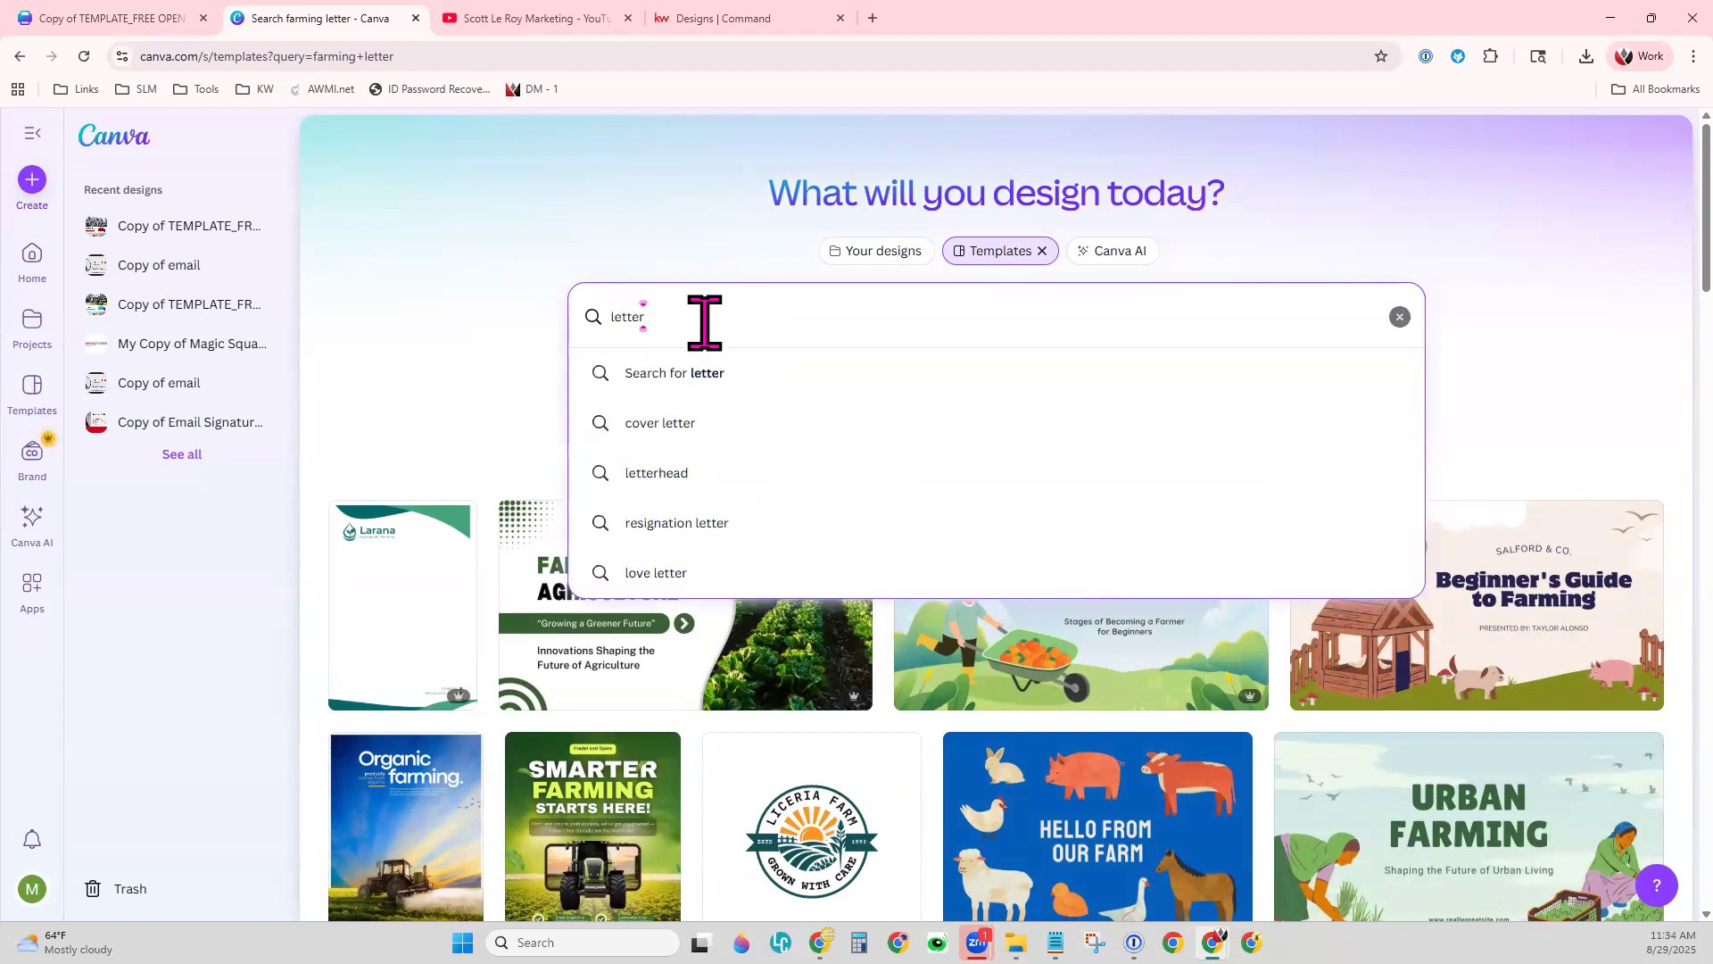
key("Return")
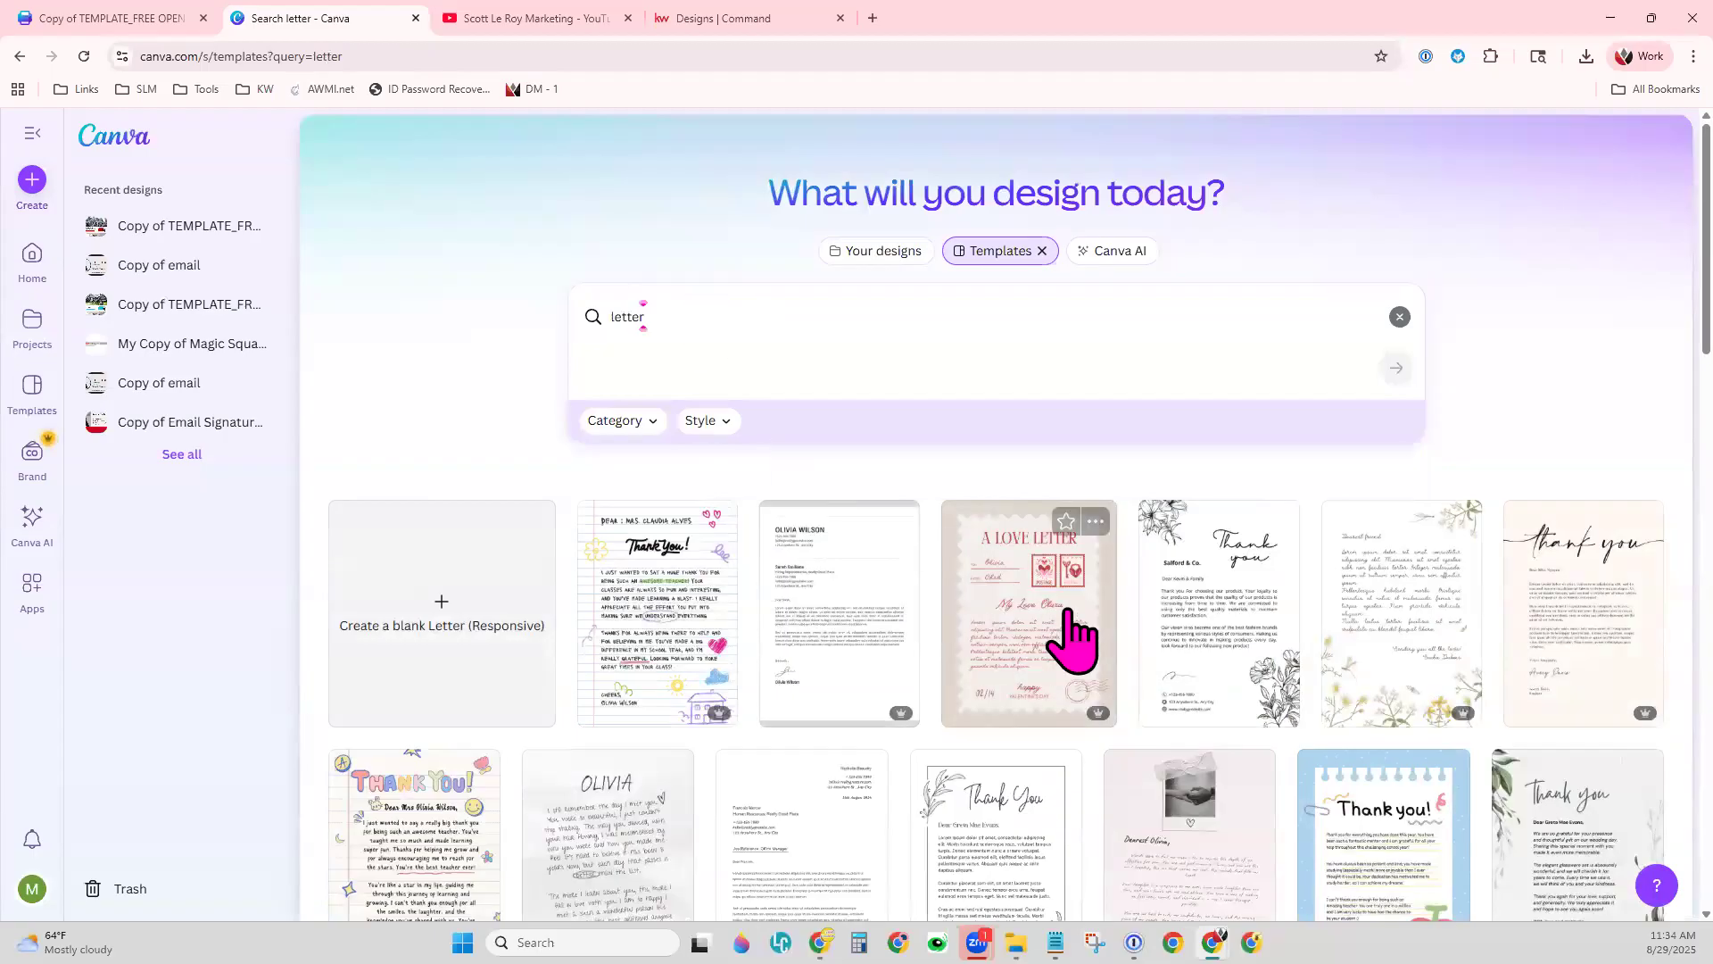
scroll(1392, 736, "down", 4)
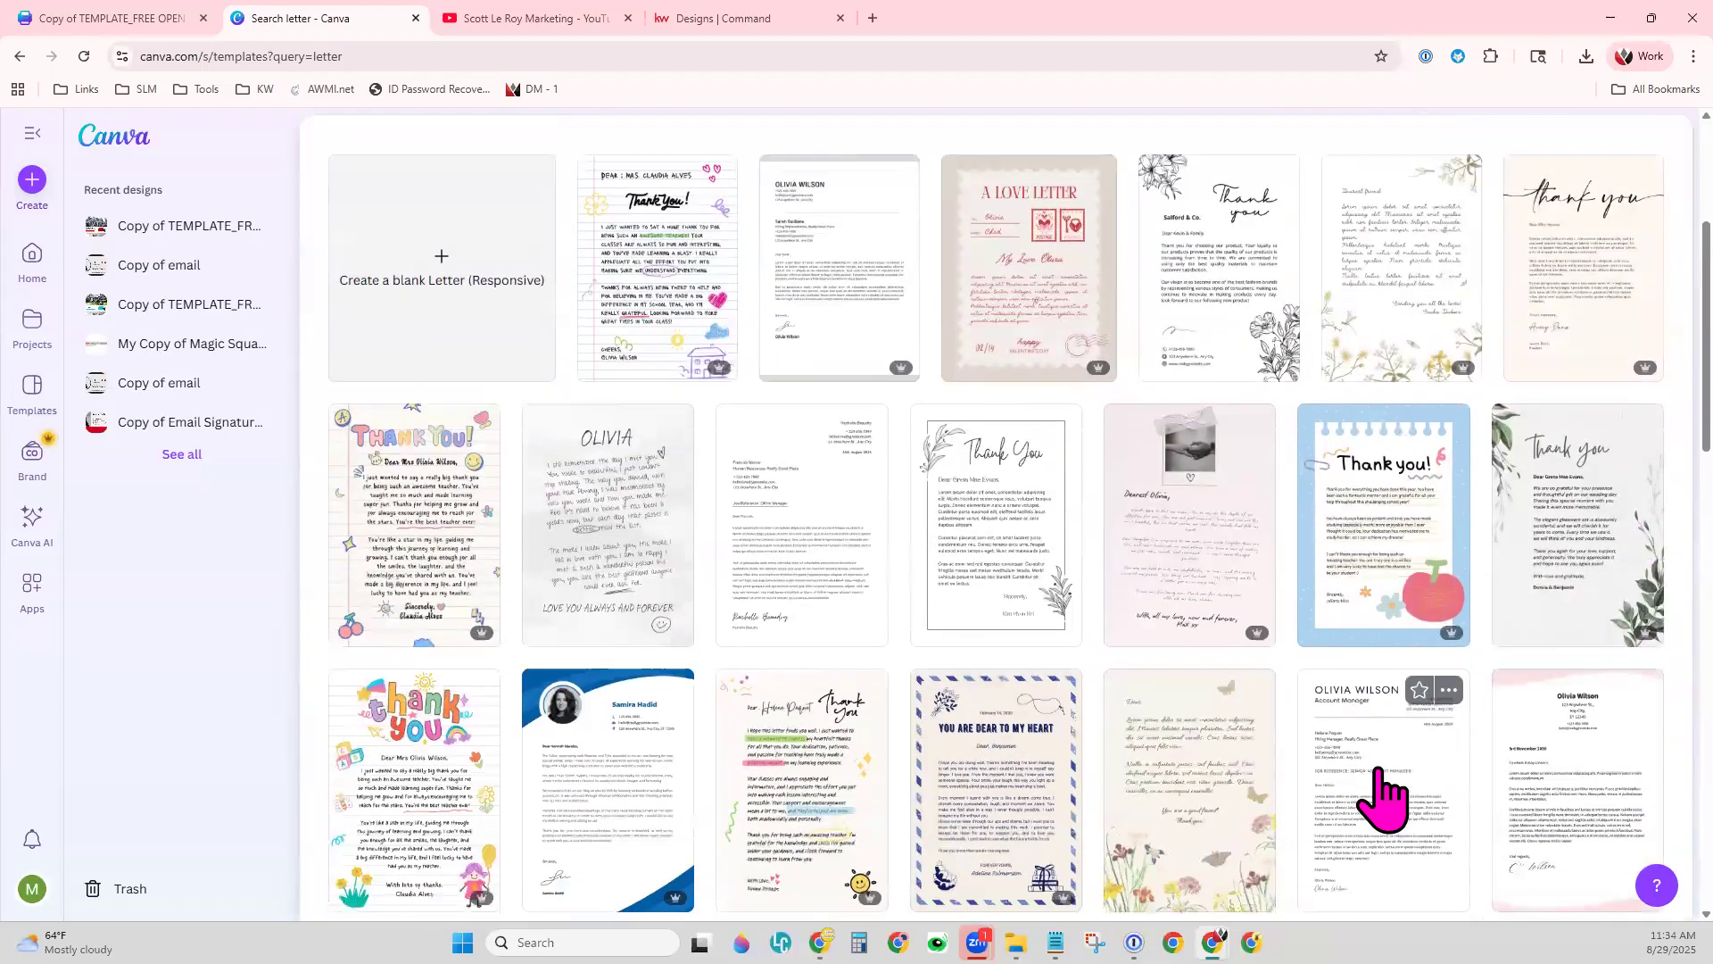
scroll(1380, 796, "down", 3)
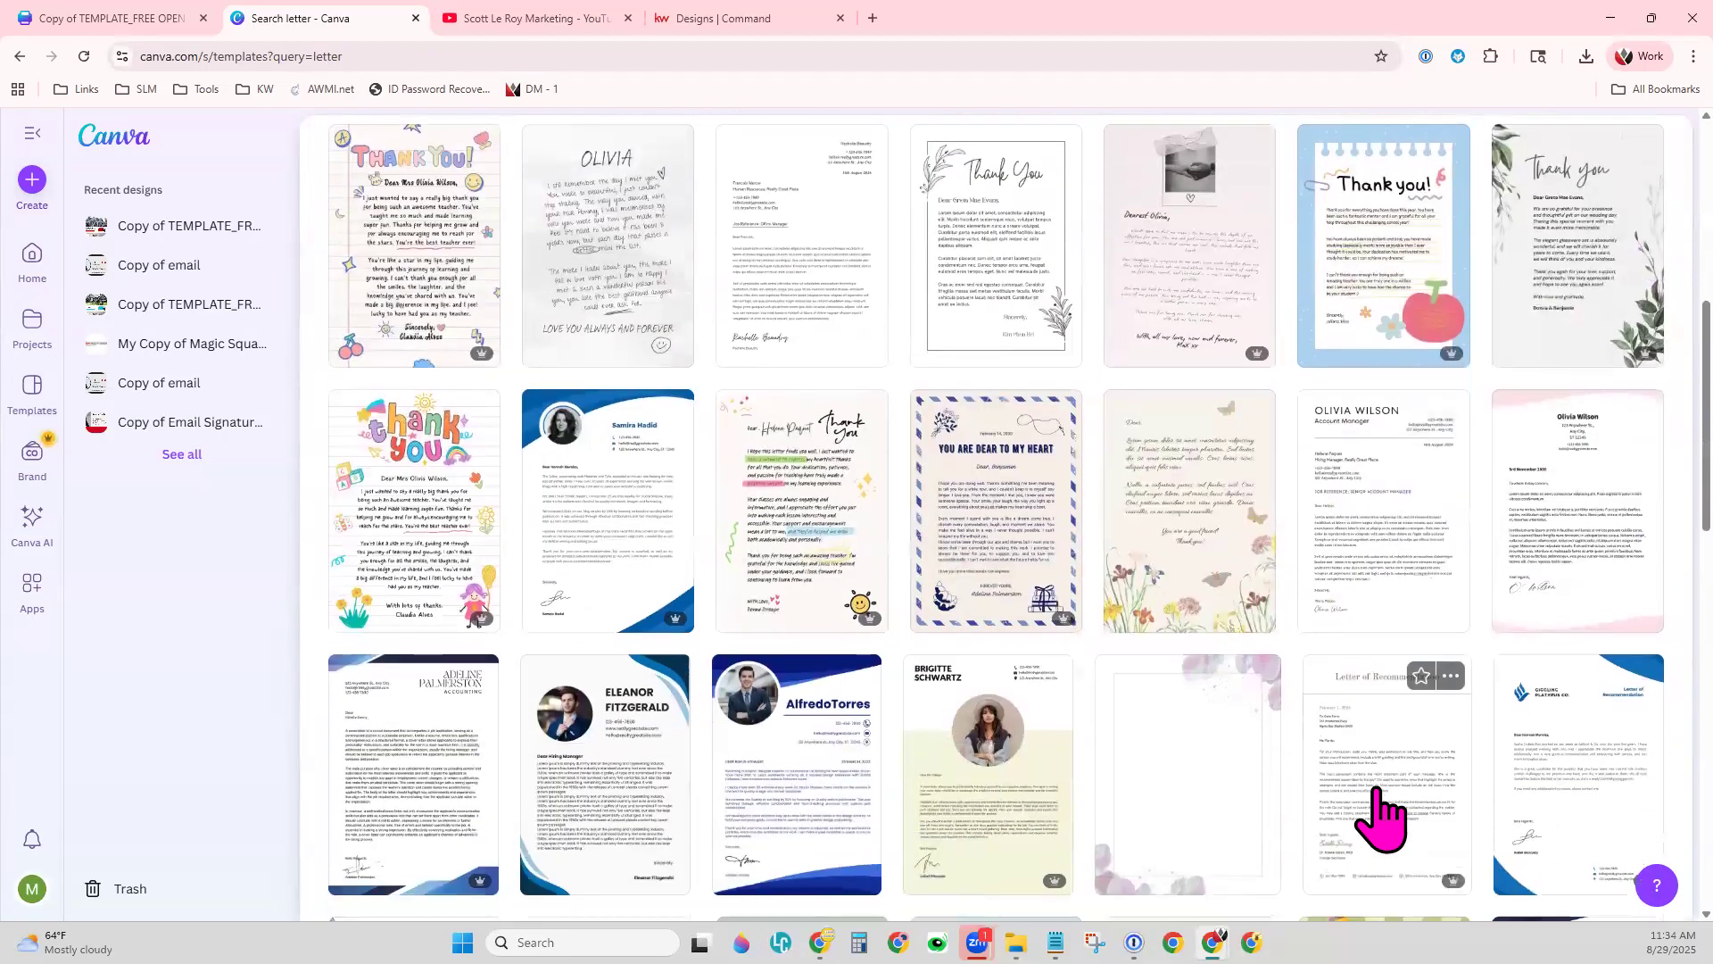
scroll(1381, 810, "down", 1)
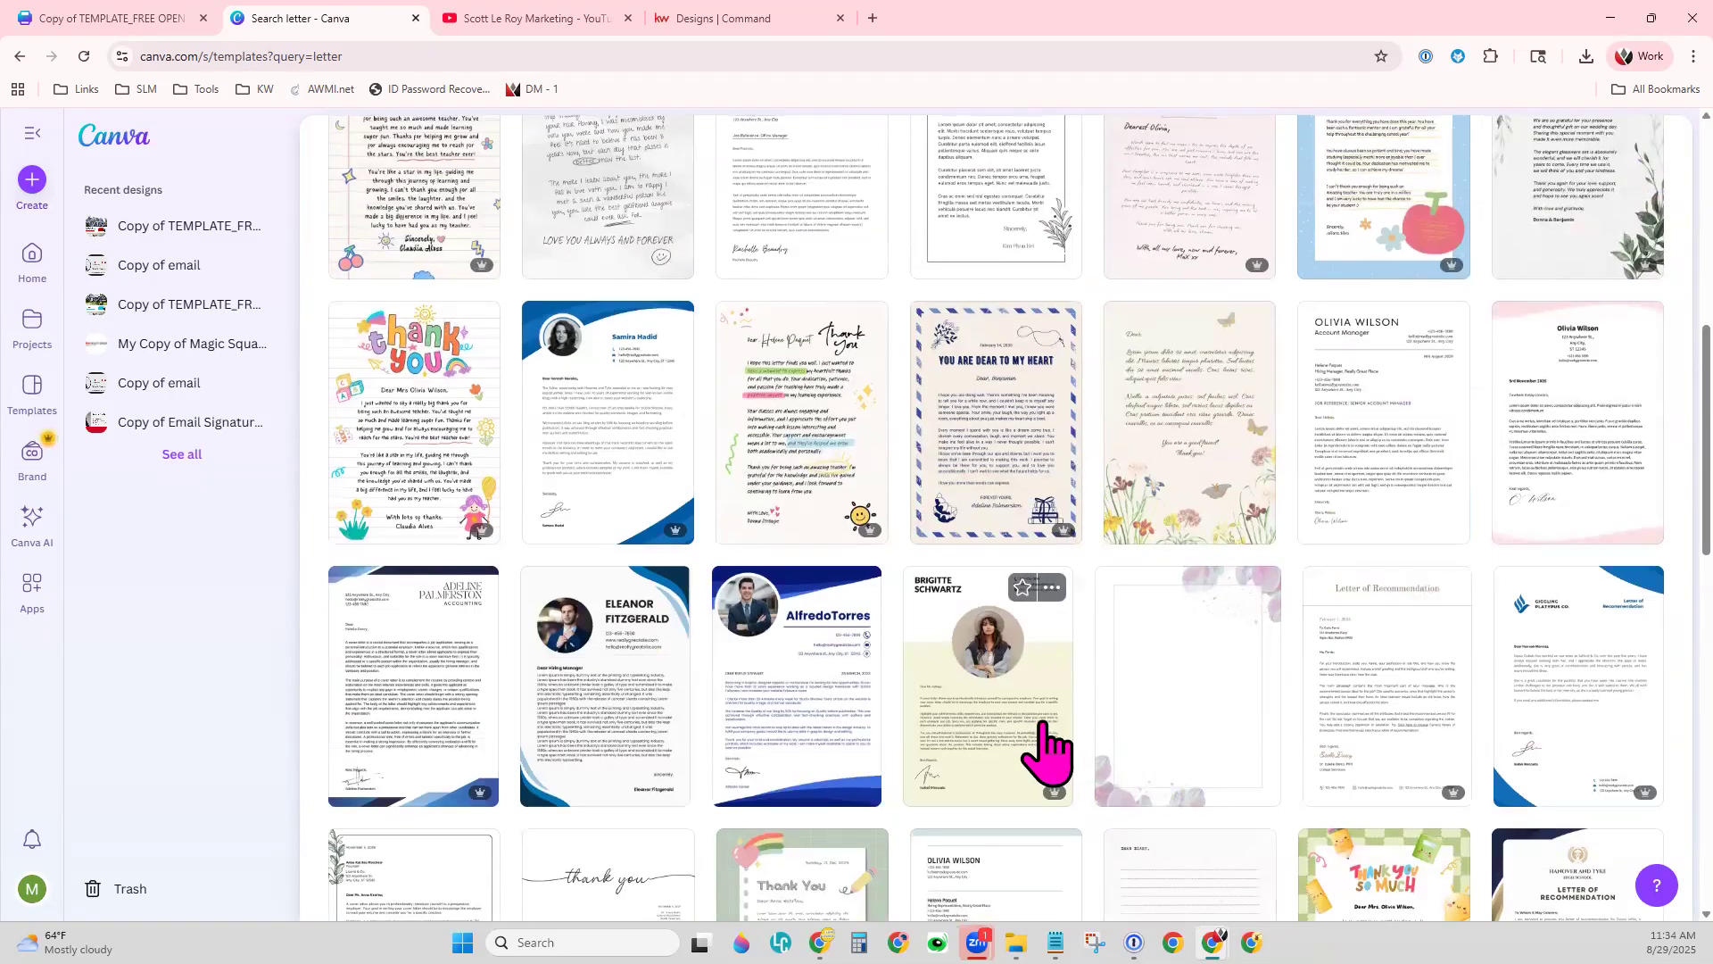
scroll(1044, 749, "up", 9)
- Search the templates for "newsletter" and browse the newsletter designs
left_click(686, 301)
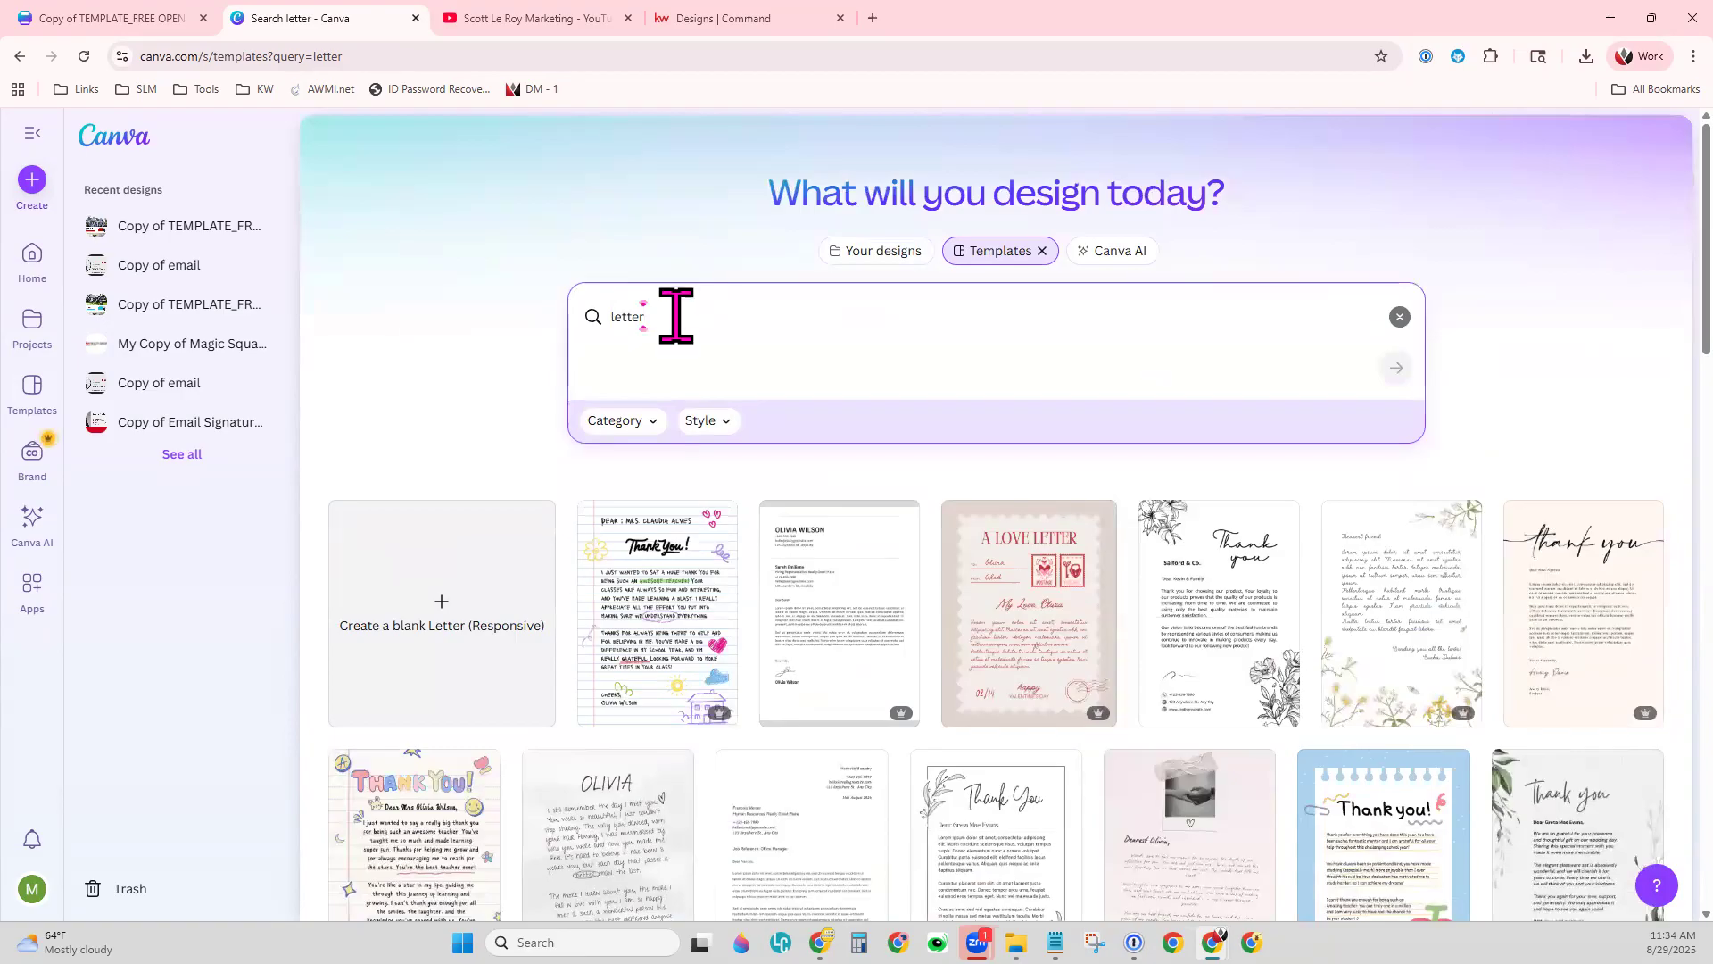
double_click(675, 317)
type("newsletter")
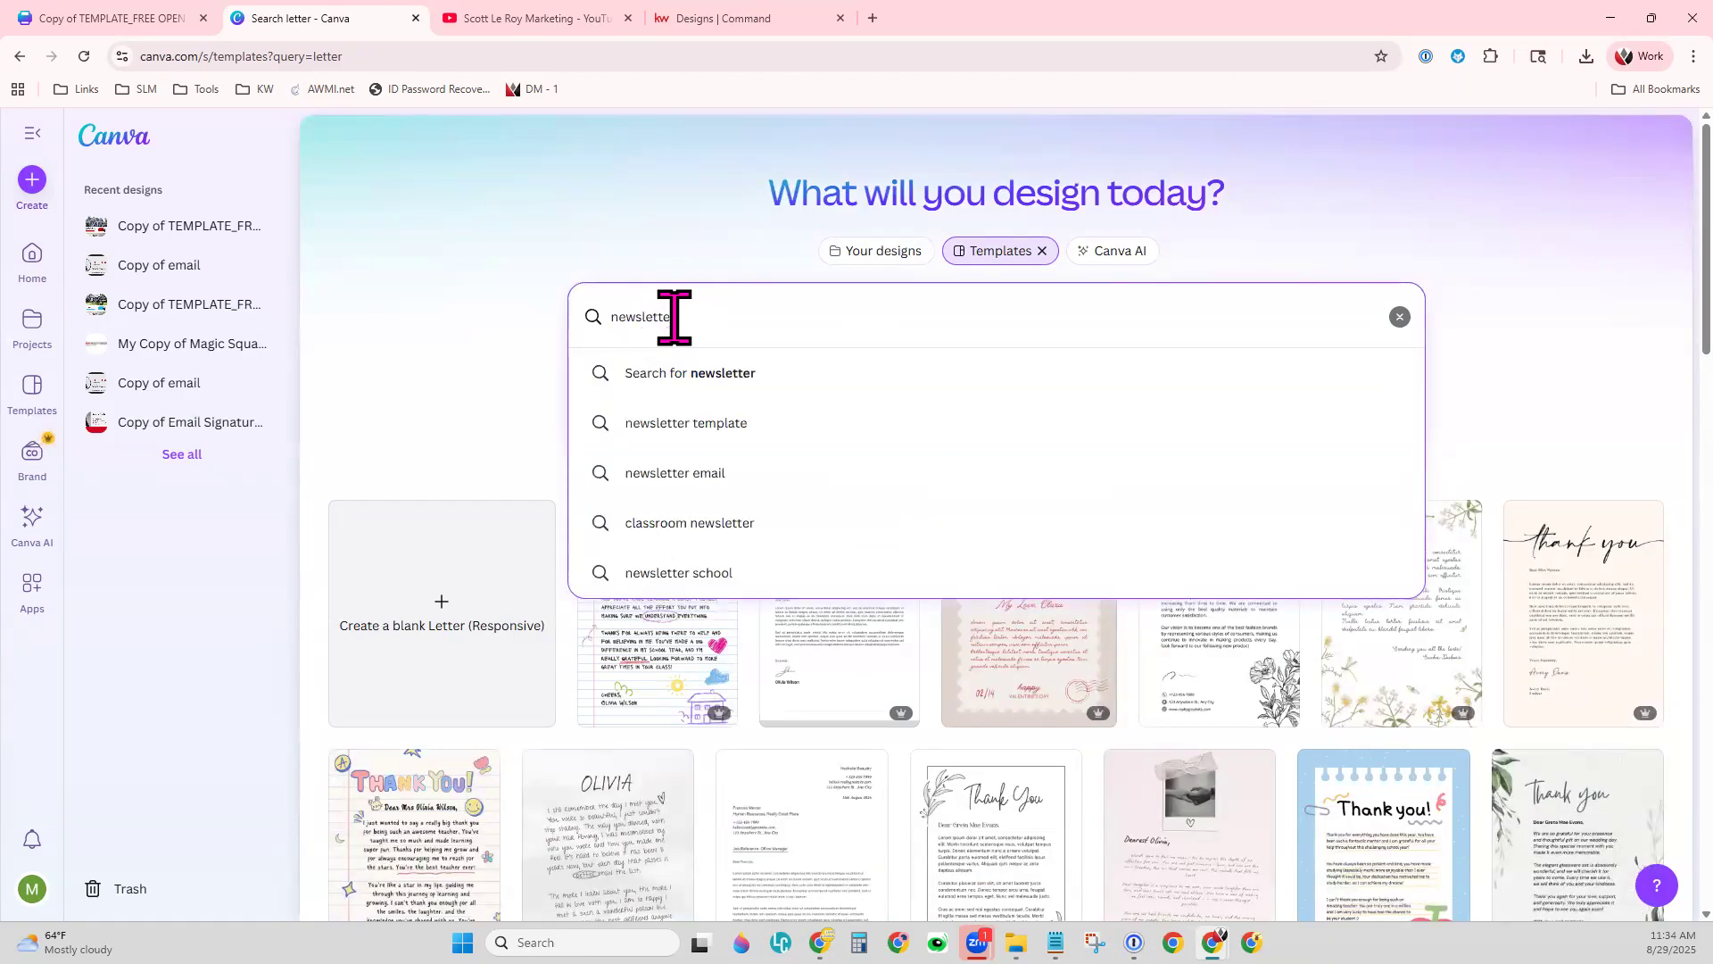
key("Return")
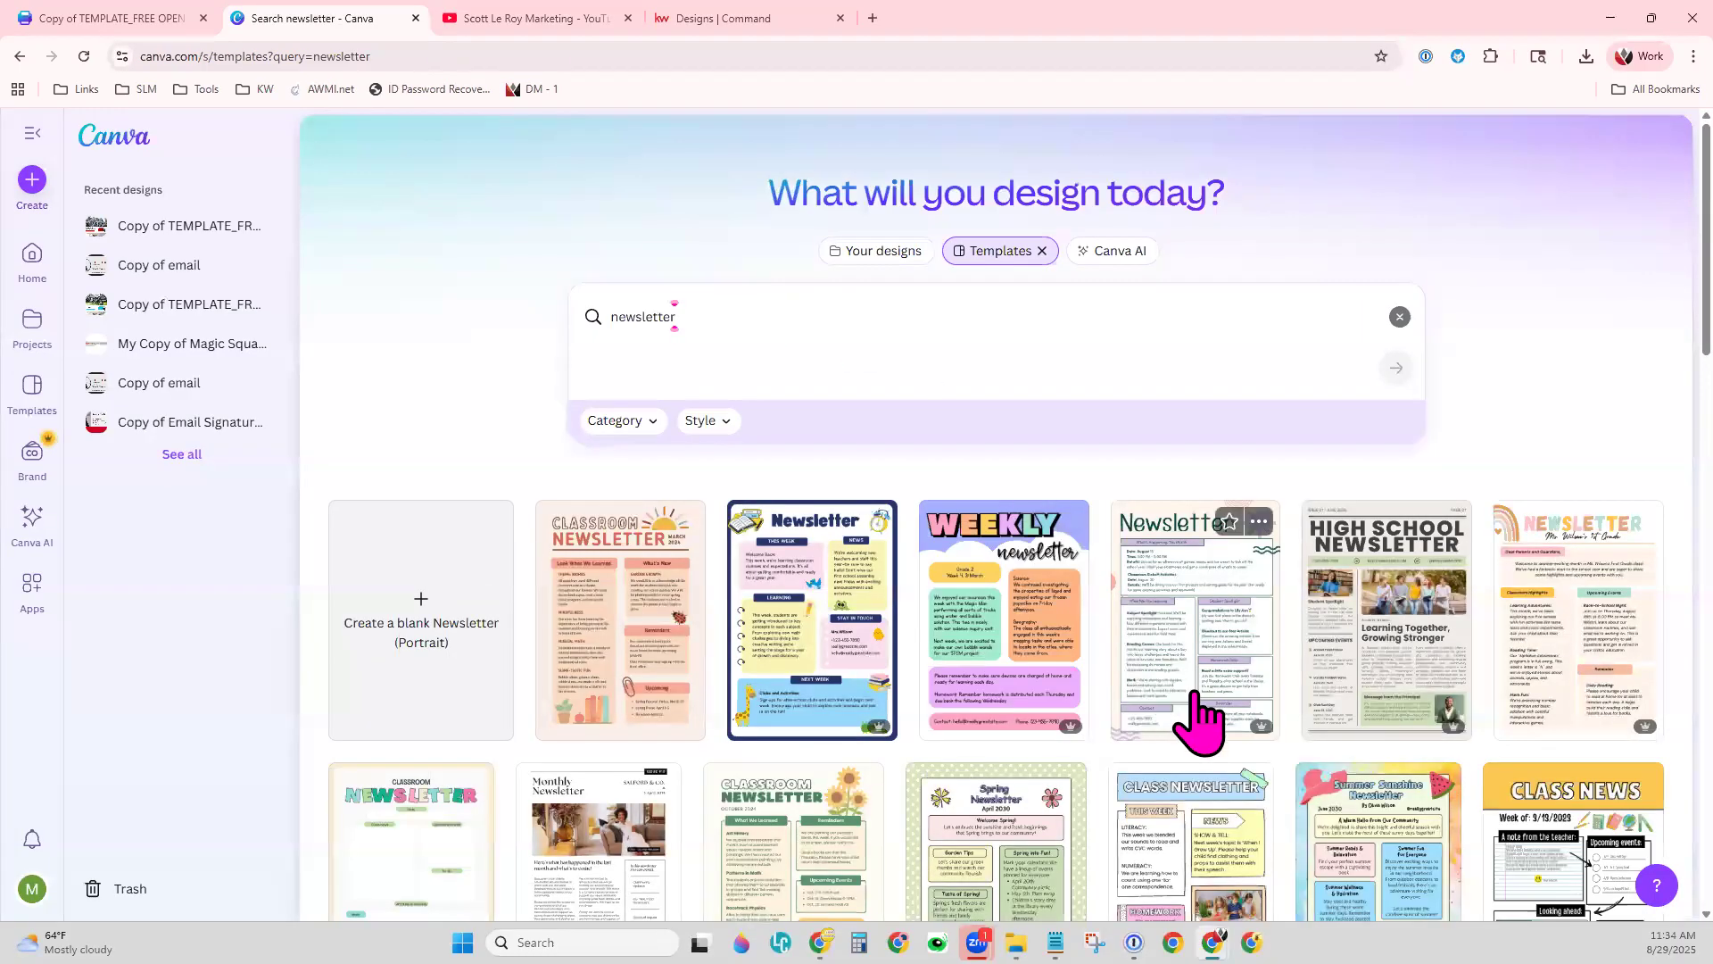
scroll(687, 406, "down", 8)
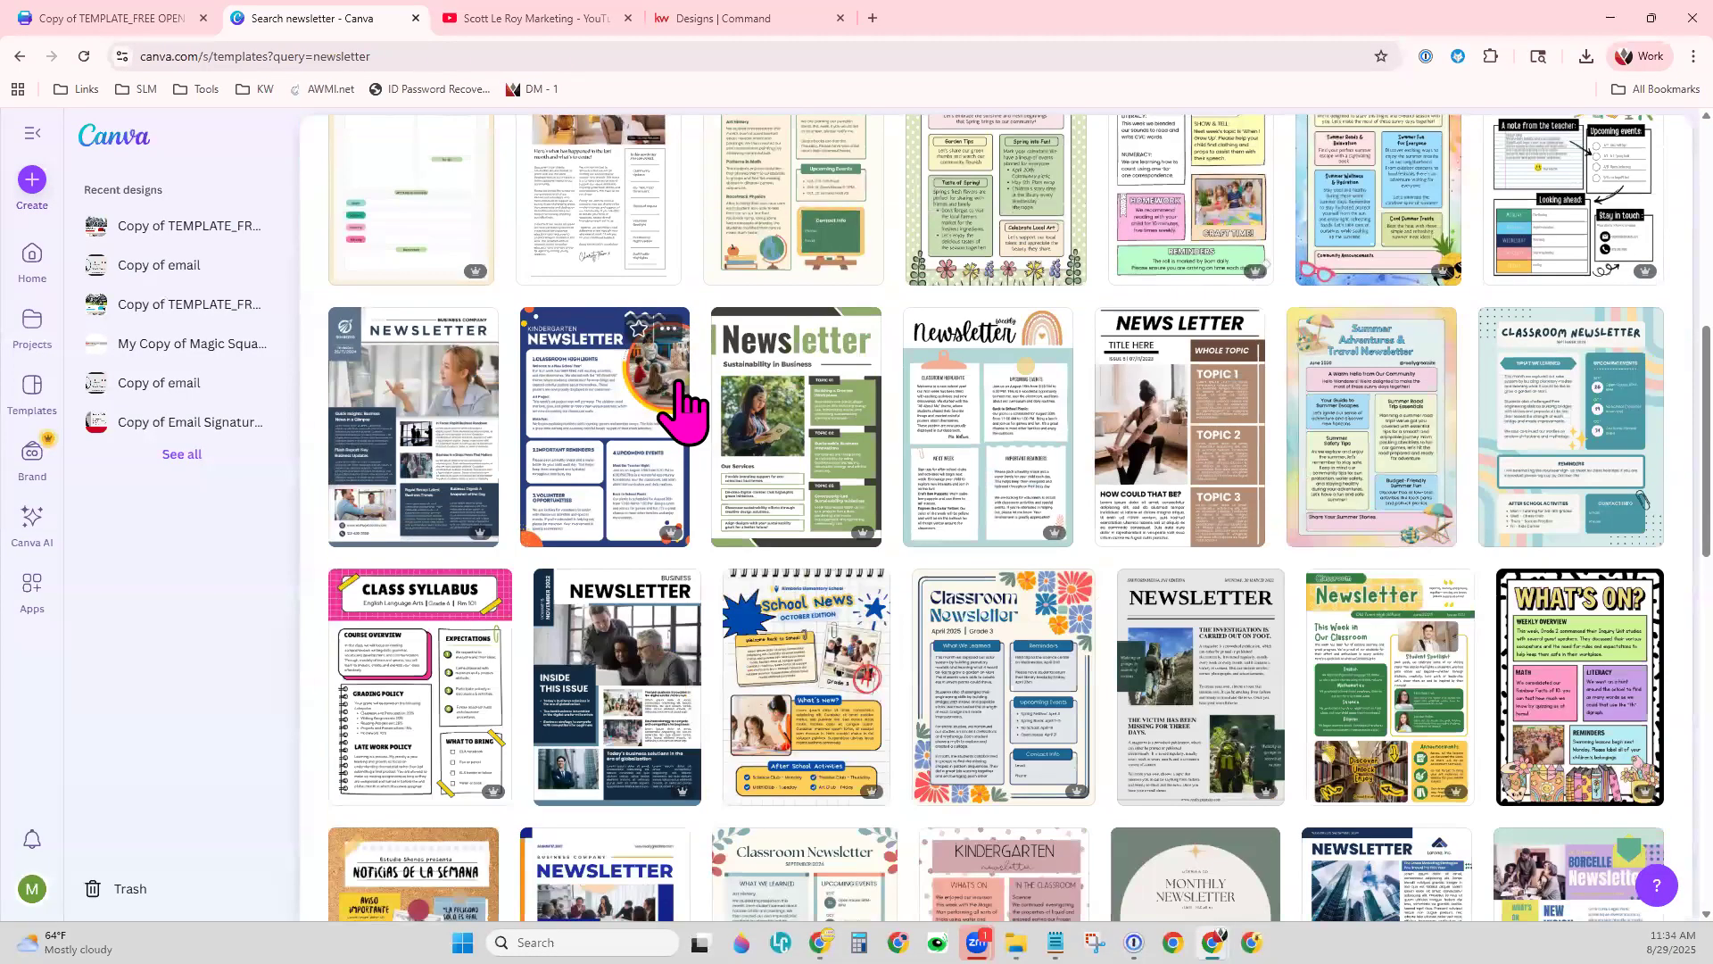
- Change the template search to "newsletter real estate" and browse the real estate newsletter designs
scroll(678, 406, "up", 8)
left_click(934, 324)
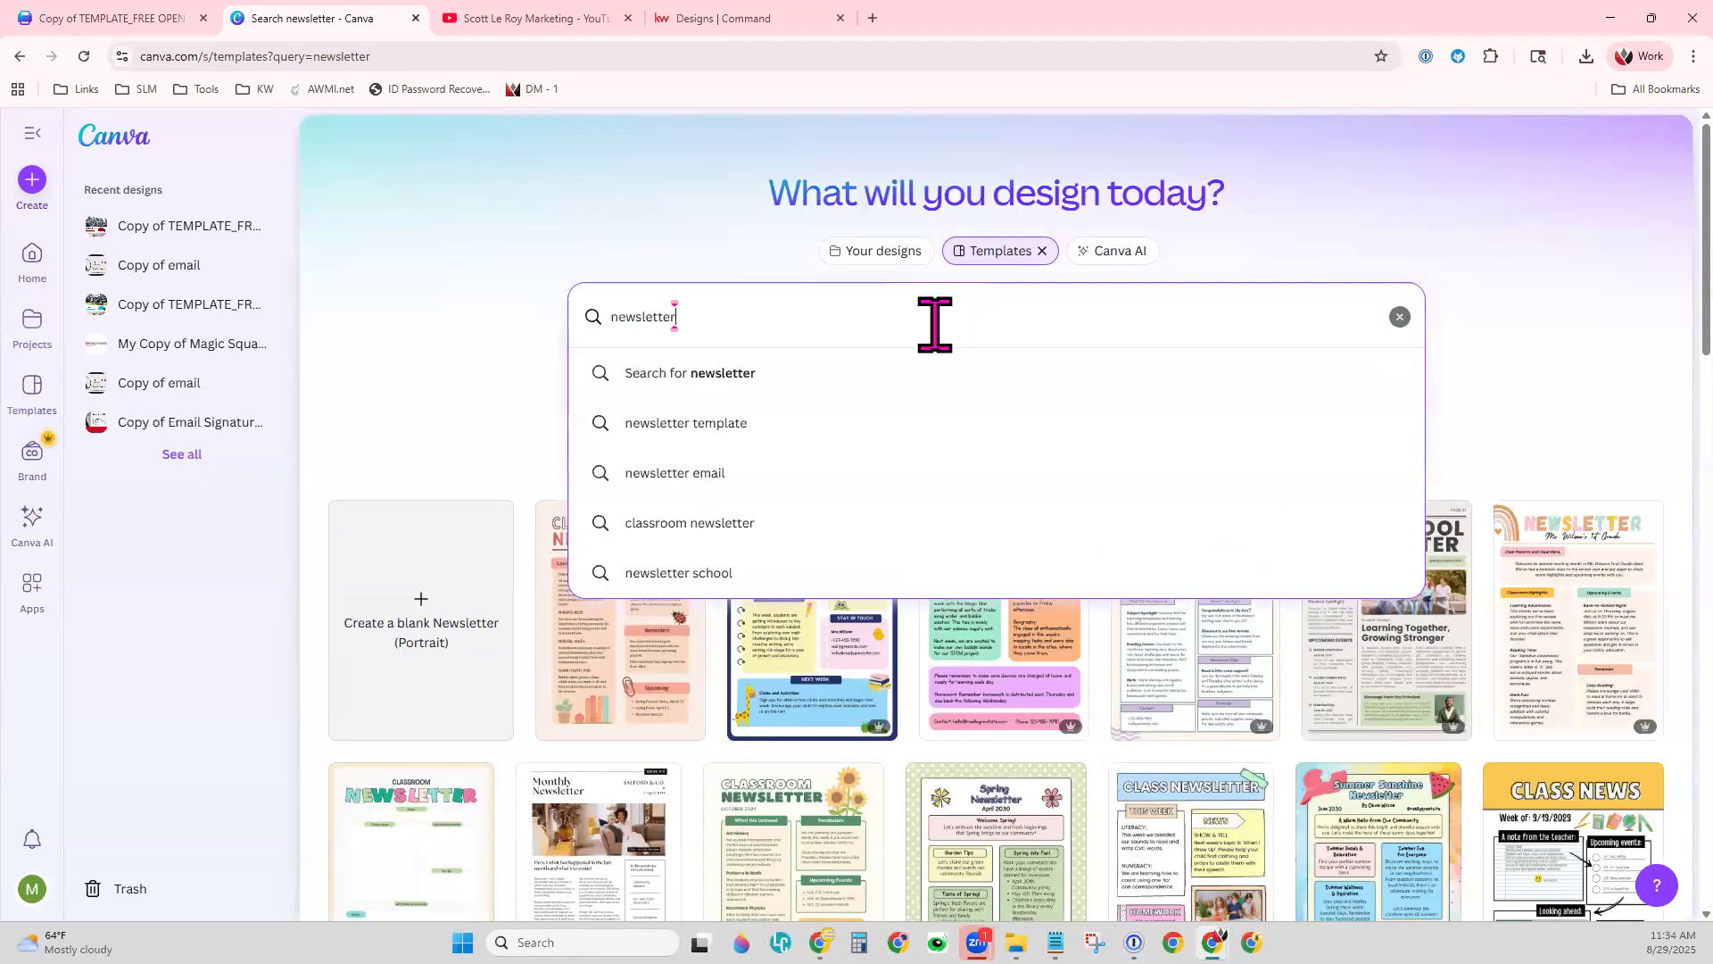
type("real estate")
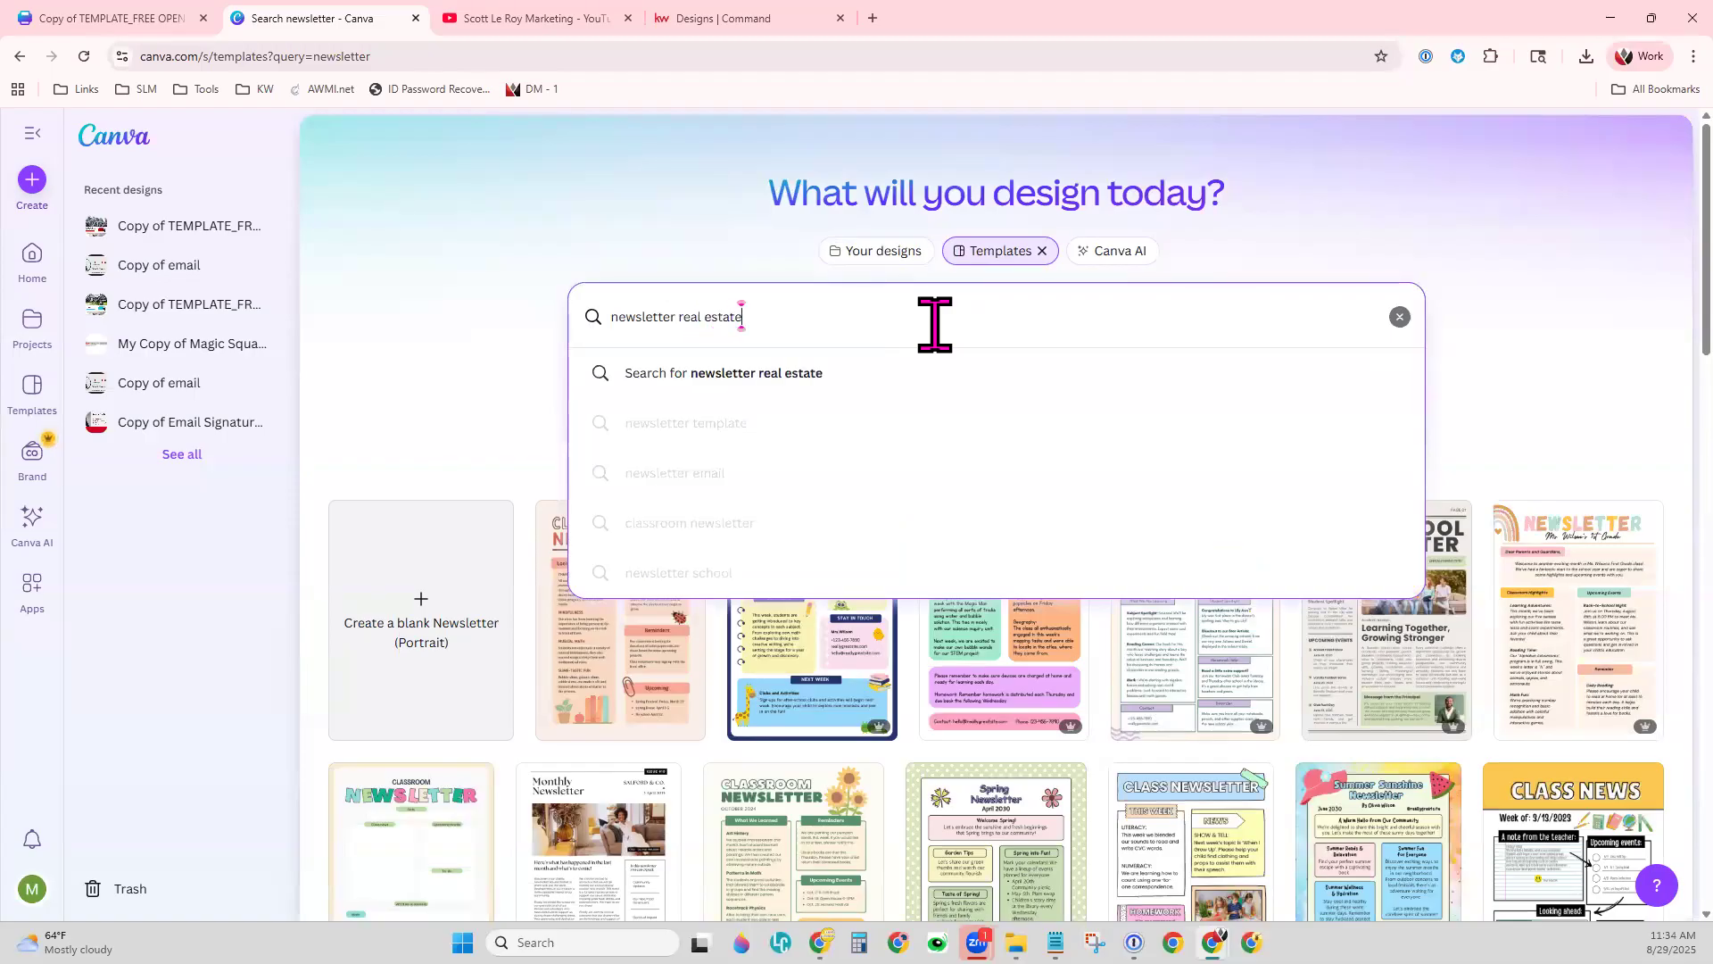
key("Return")
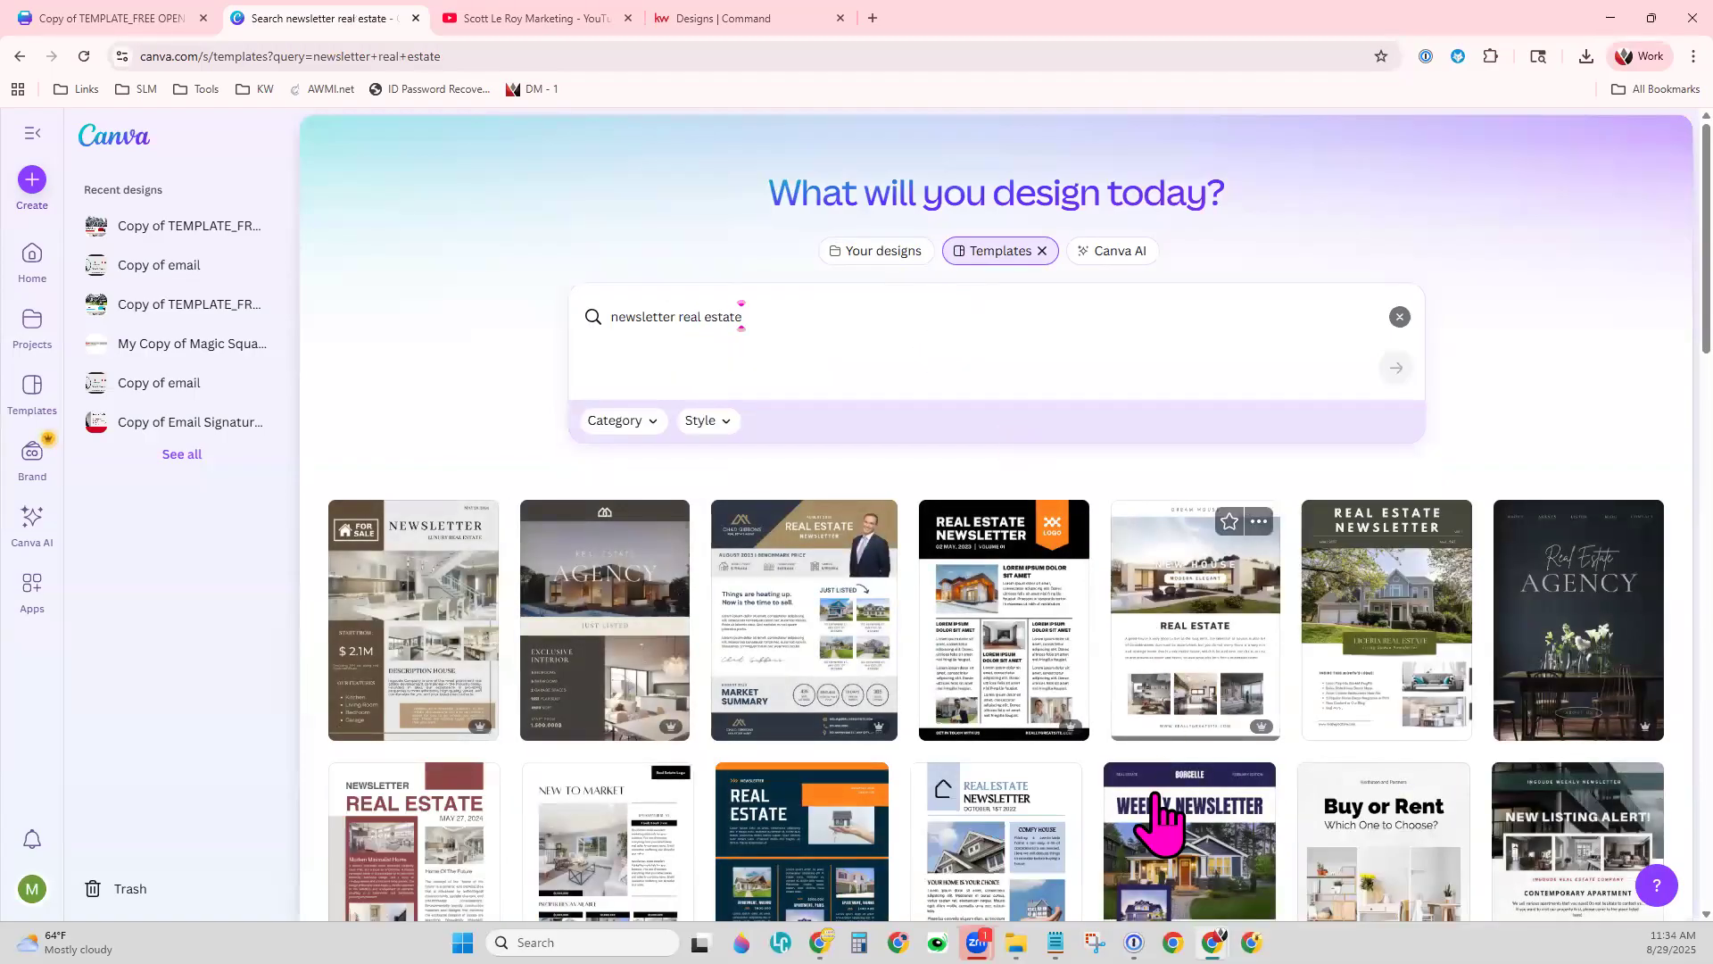
scroll(1160, 820, "down", 1)
scroll(1160, 821, "down", 4)
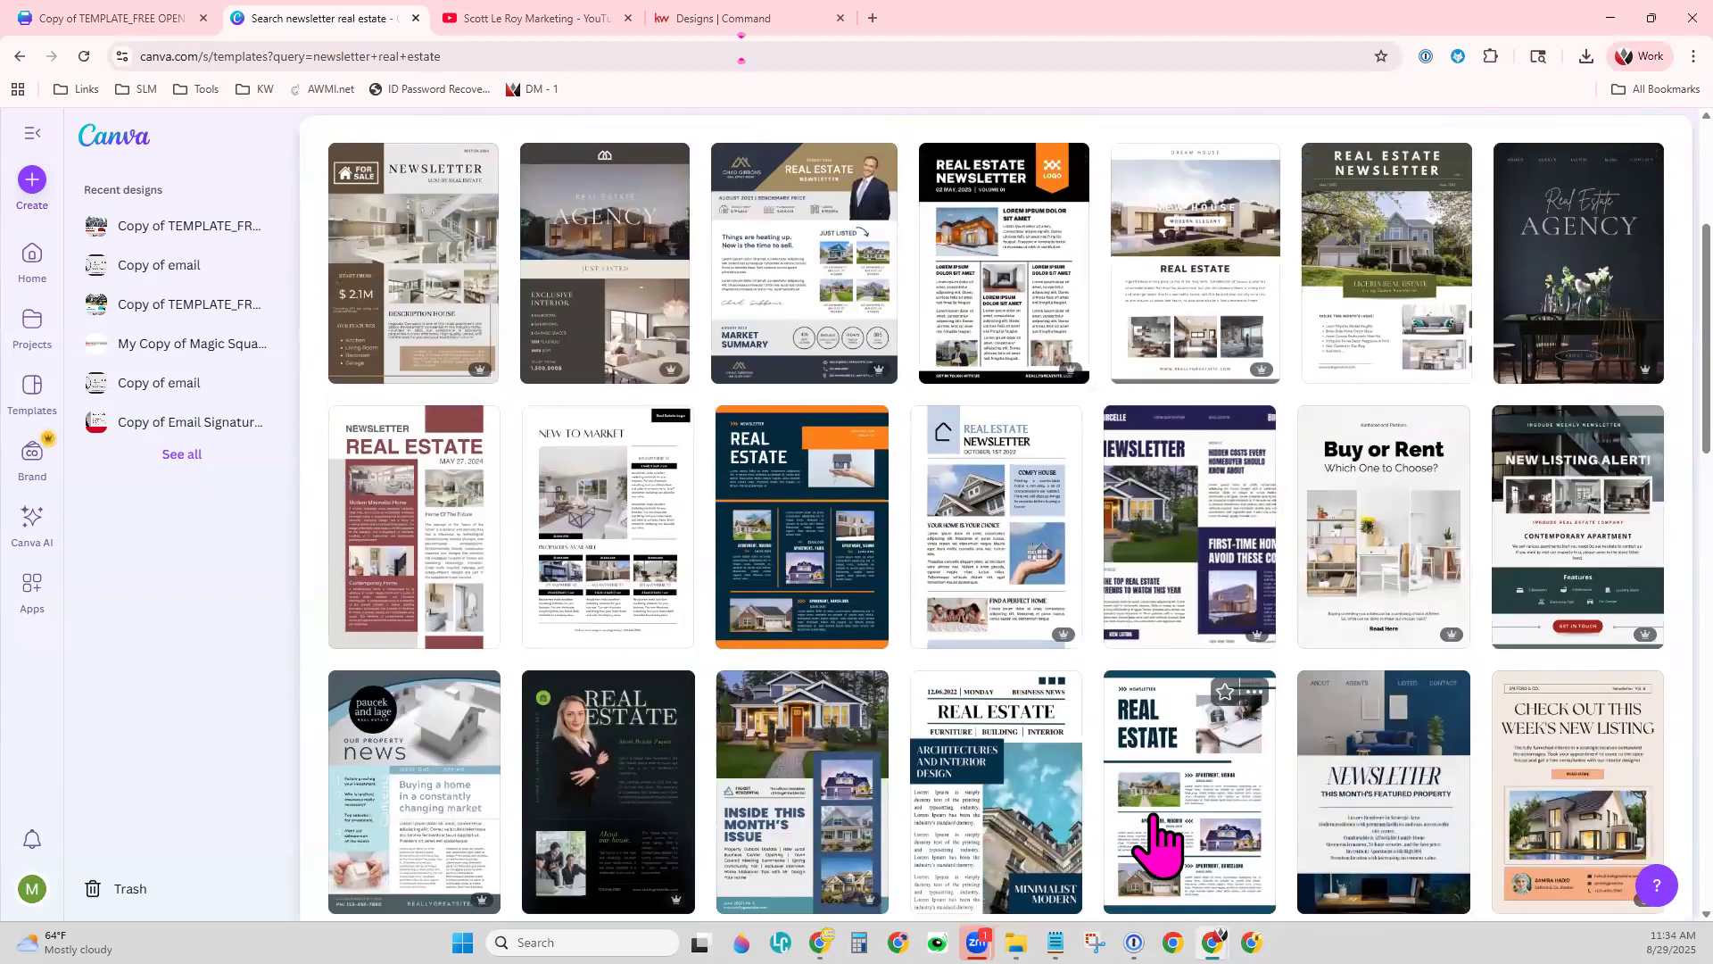
scroll(1157, 852, "down", 5)
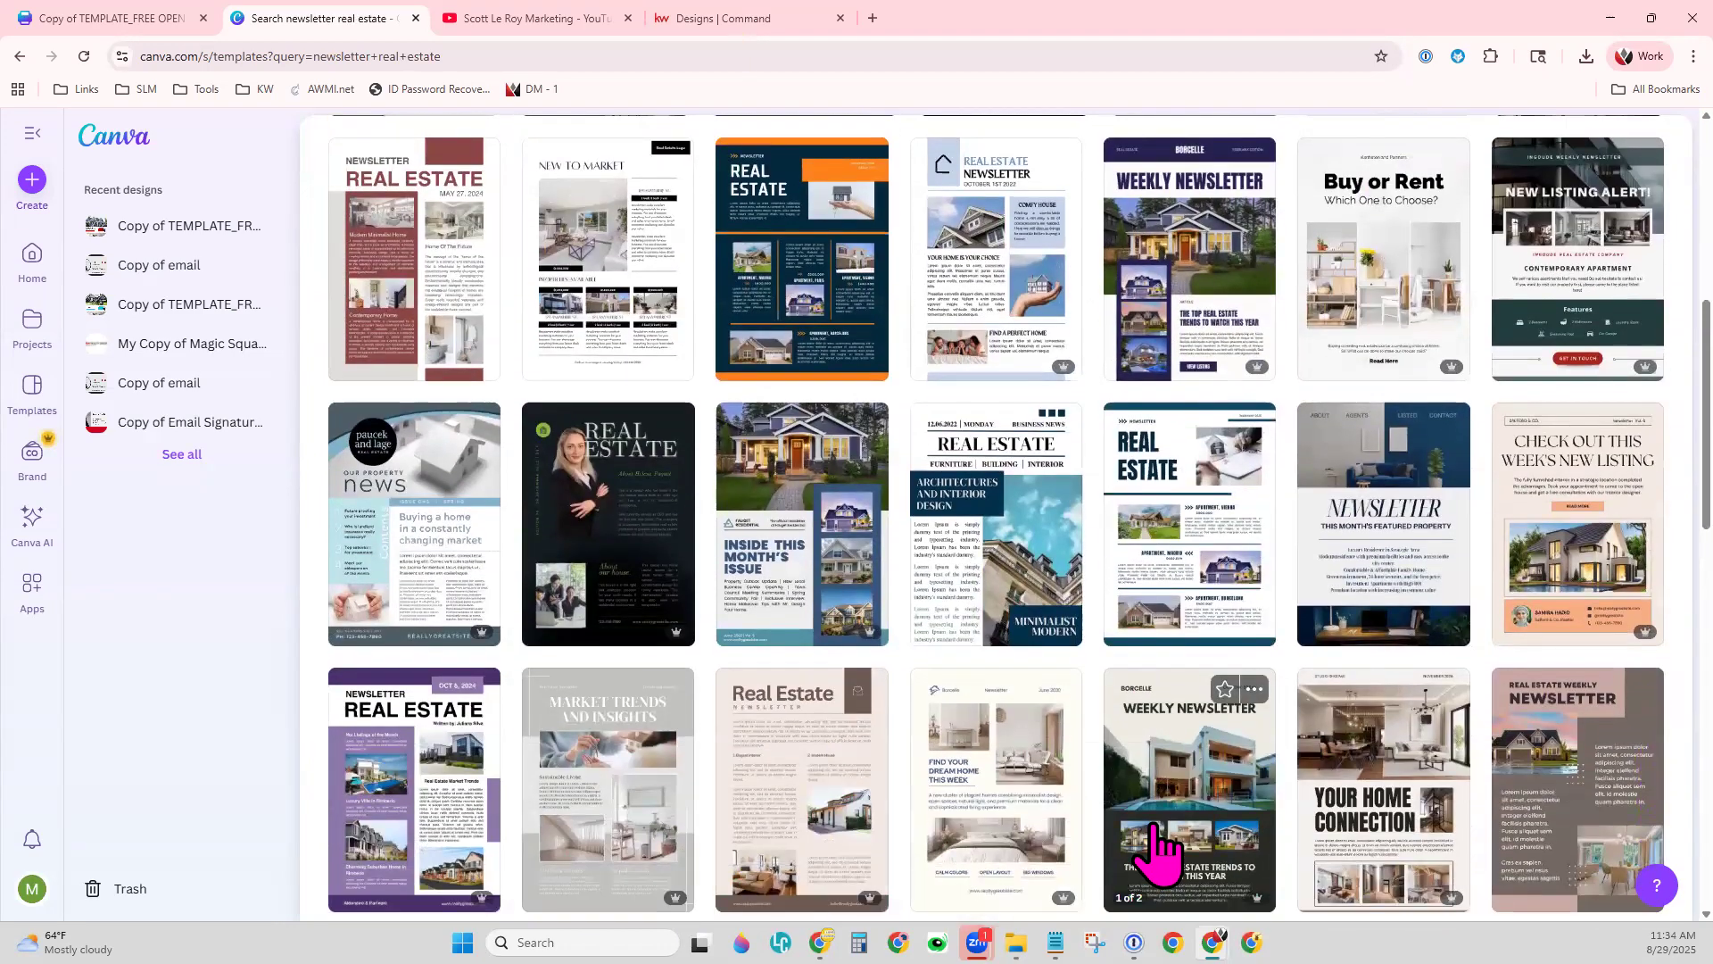
scroll(1157, 852, "down", 5)
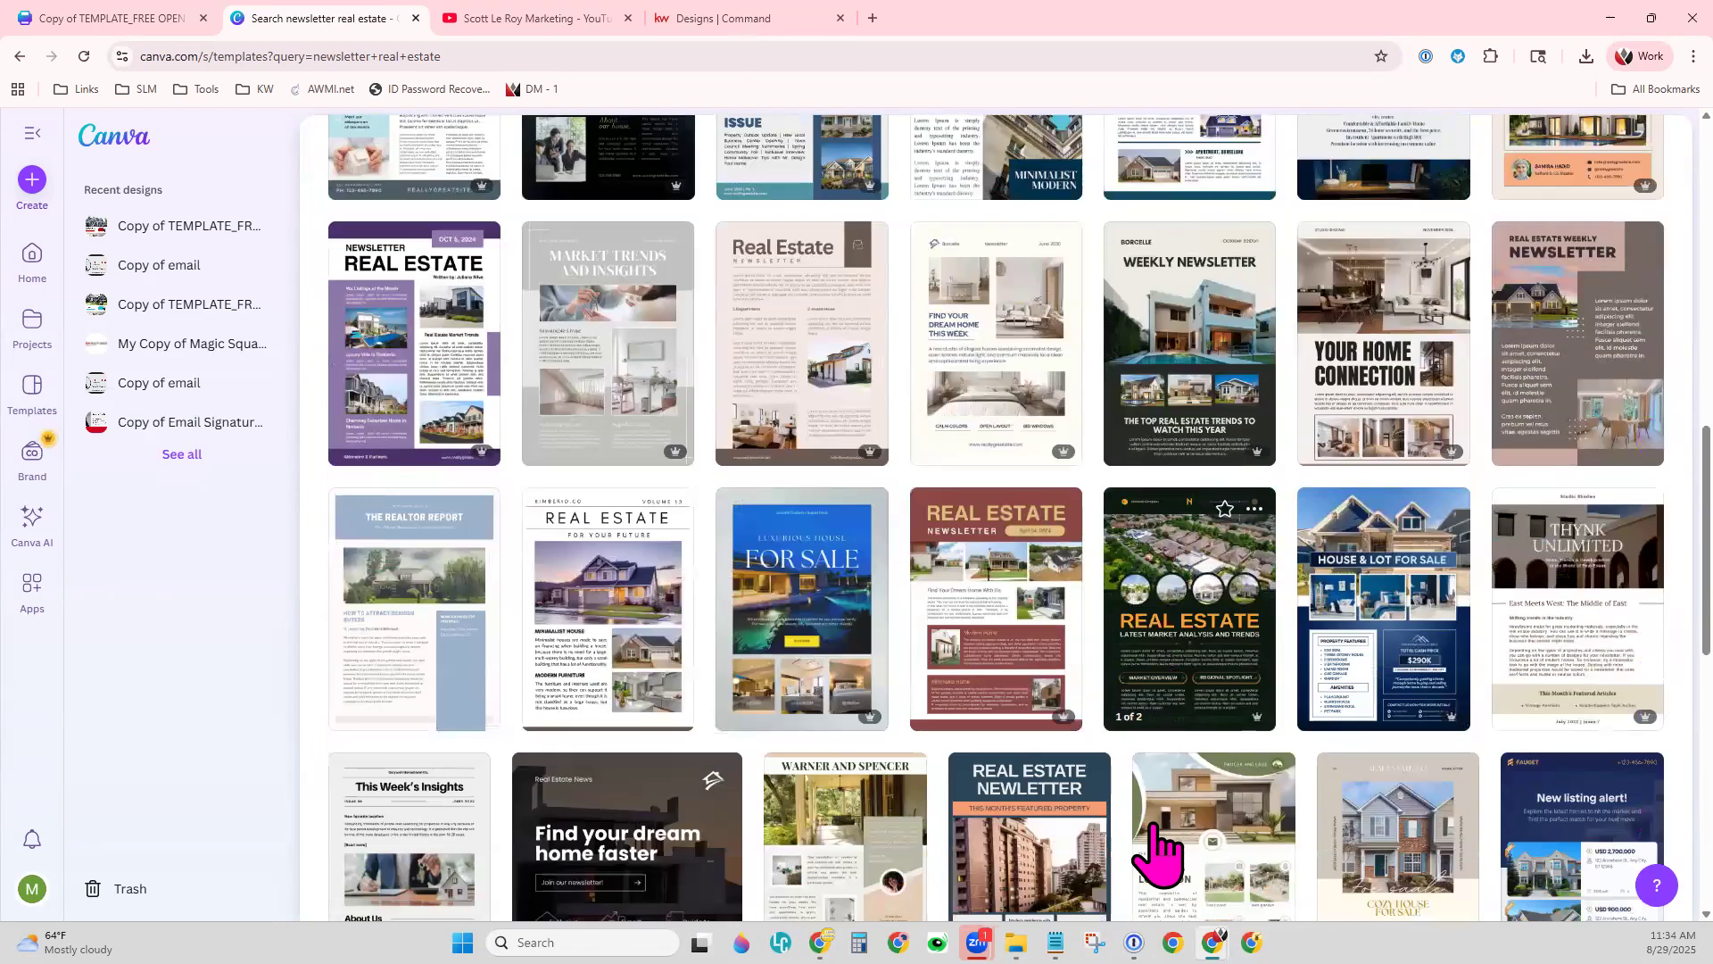
scroll(1157, 853, "down", 5)
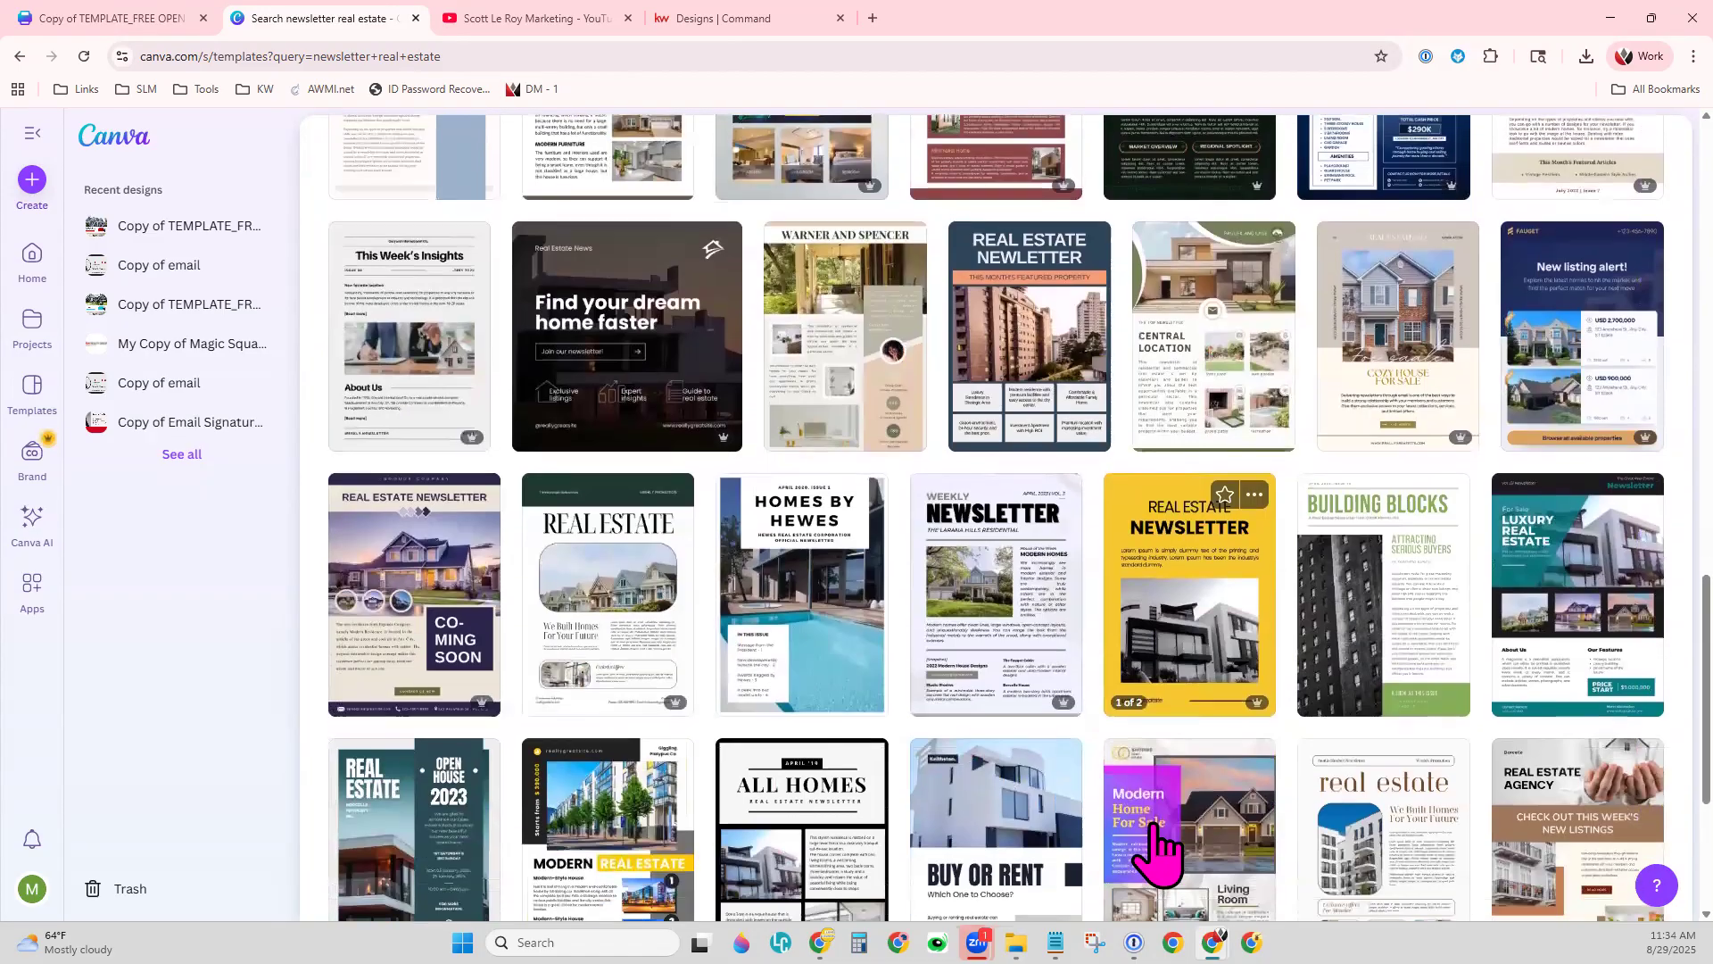
scroll(1157, 852, "down", 1)
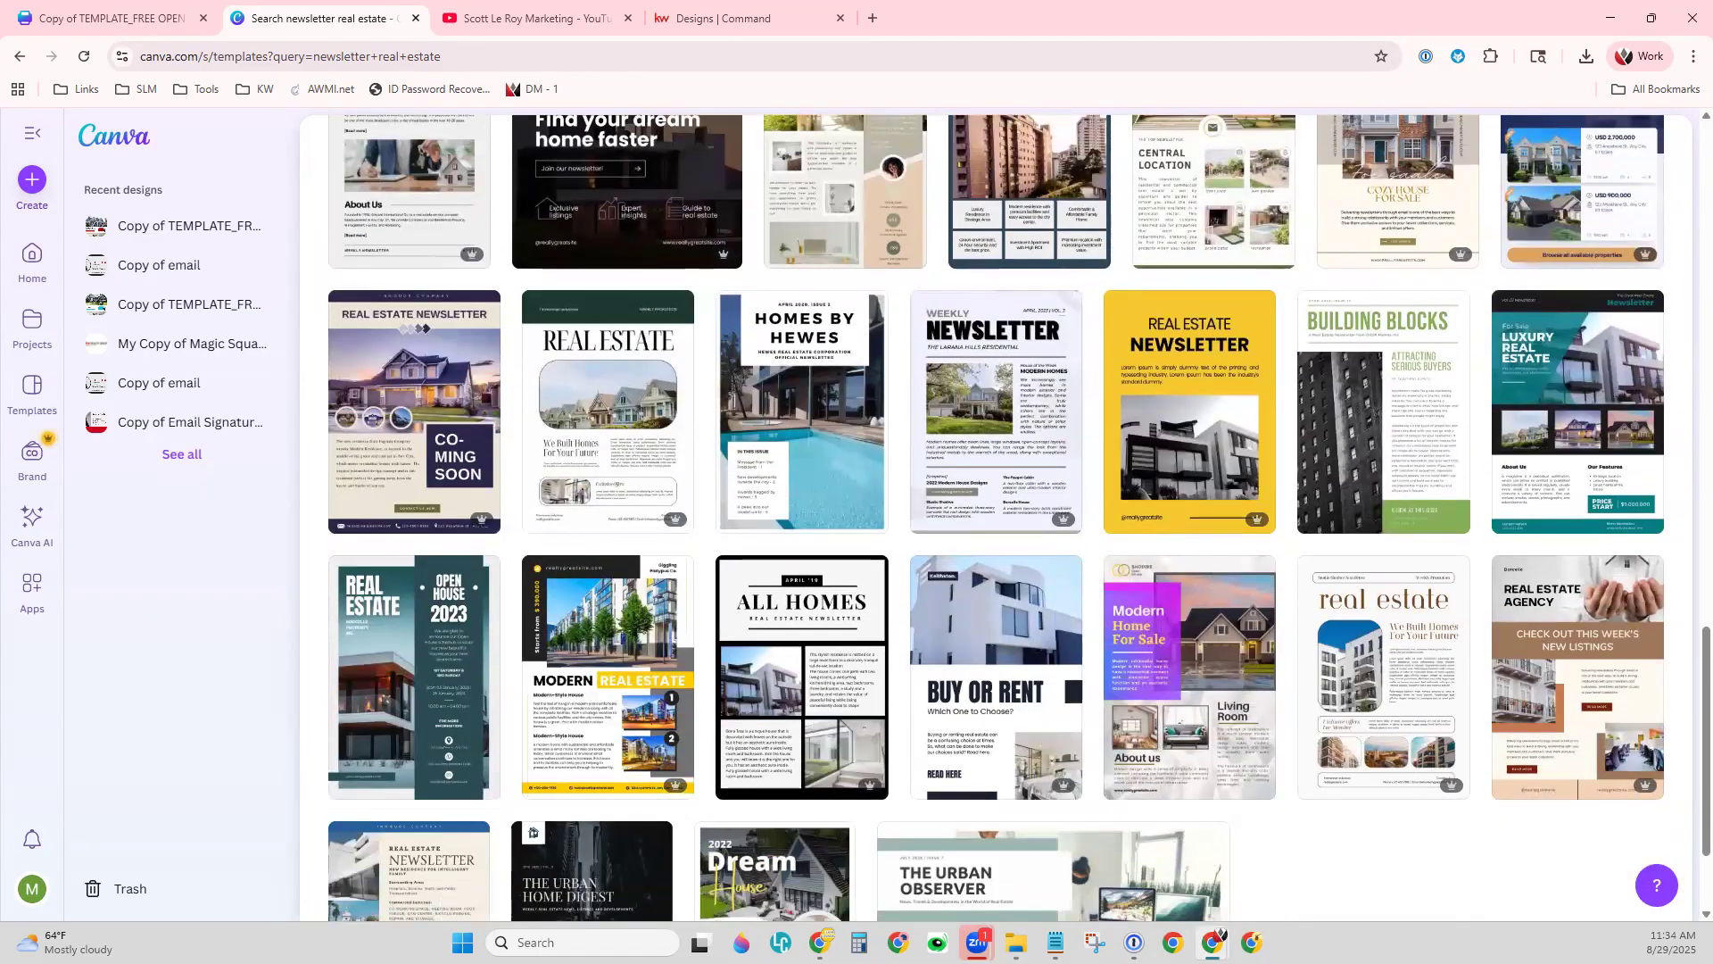
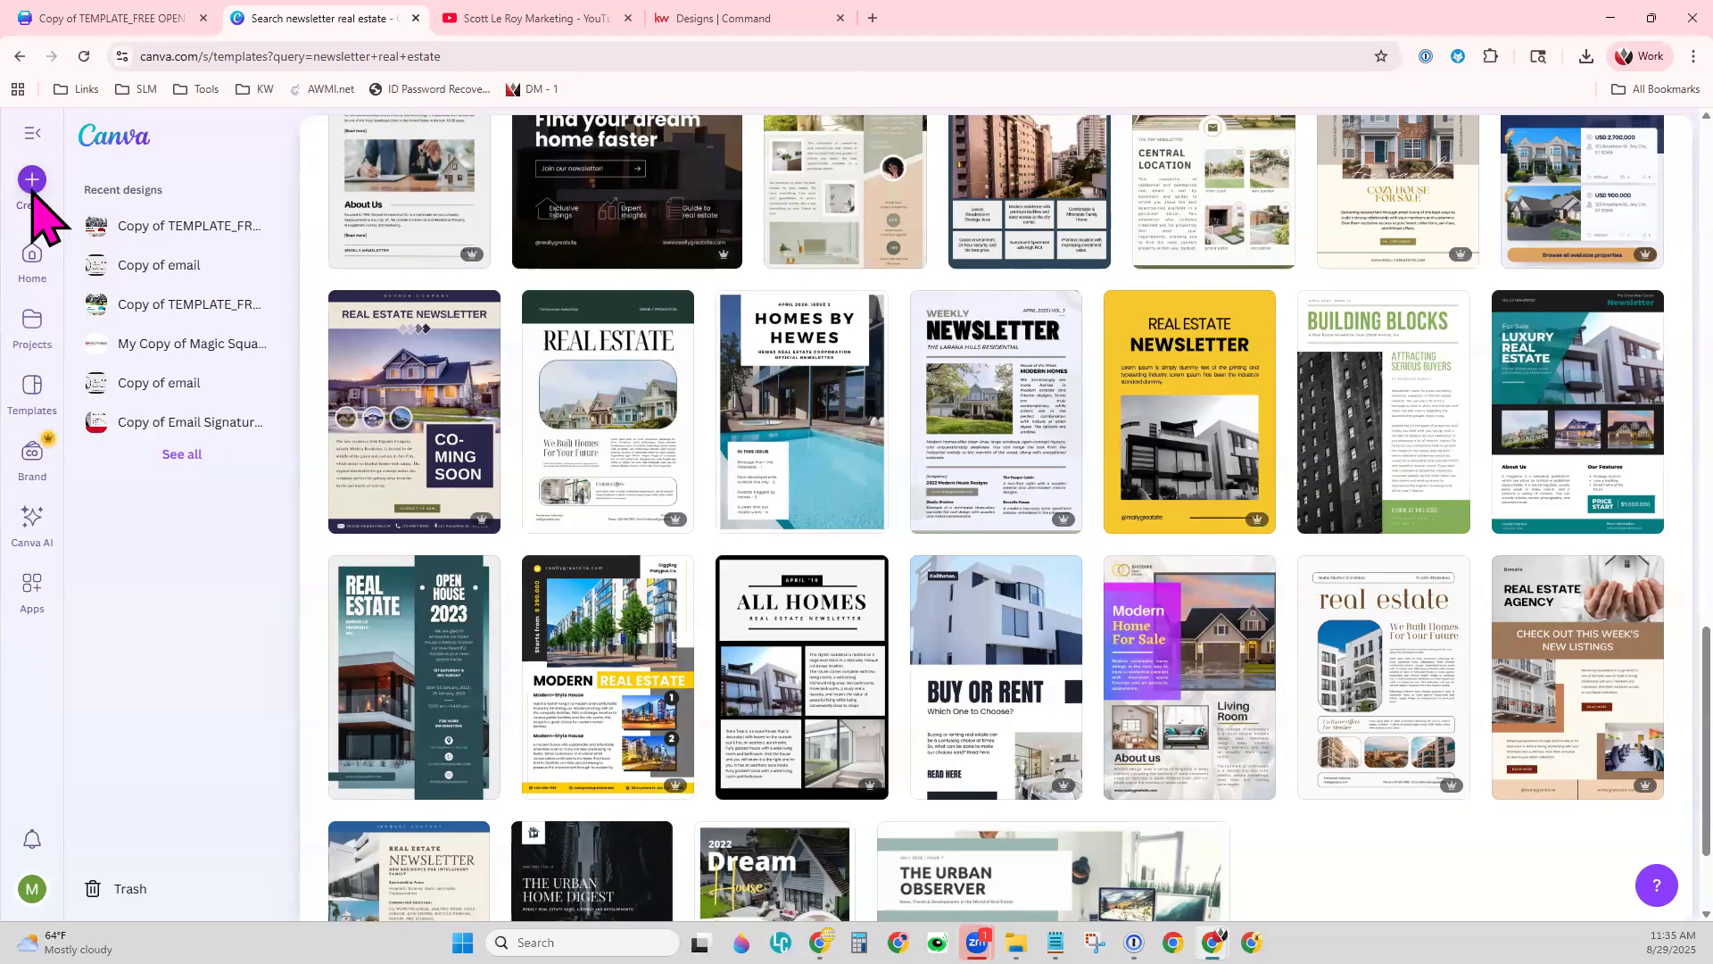
- Open the new-design picker, browse the suggested formats, and search for "facebook" and "instagram" design formats
left_click(32, 179)
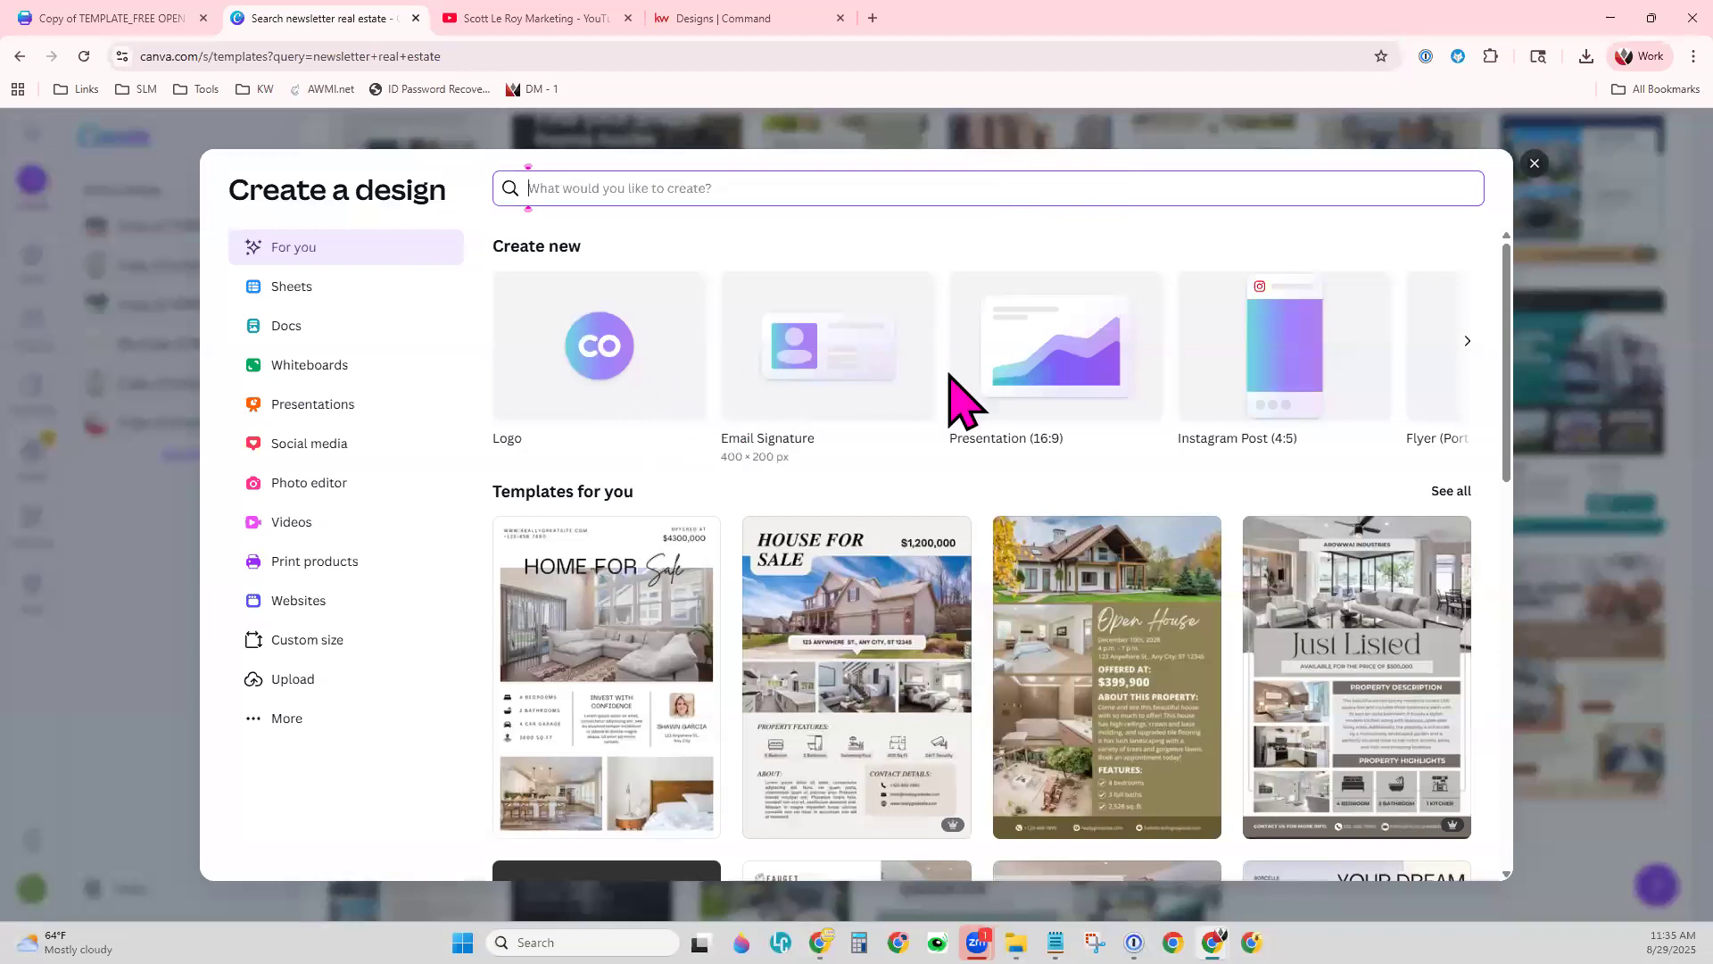
left_click(1467, 342)
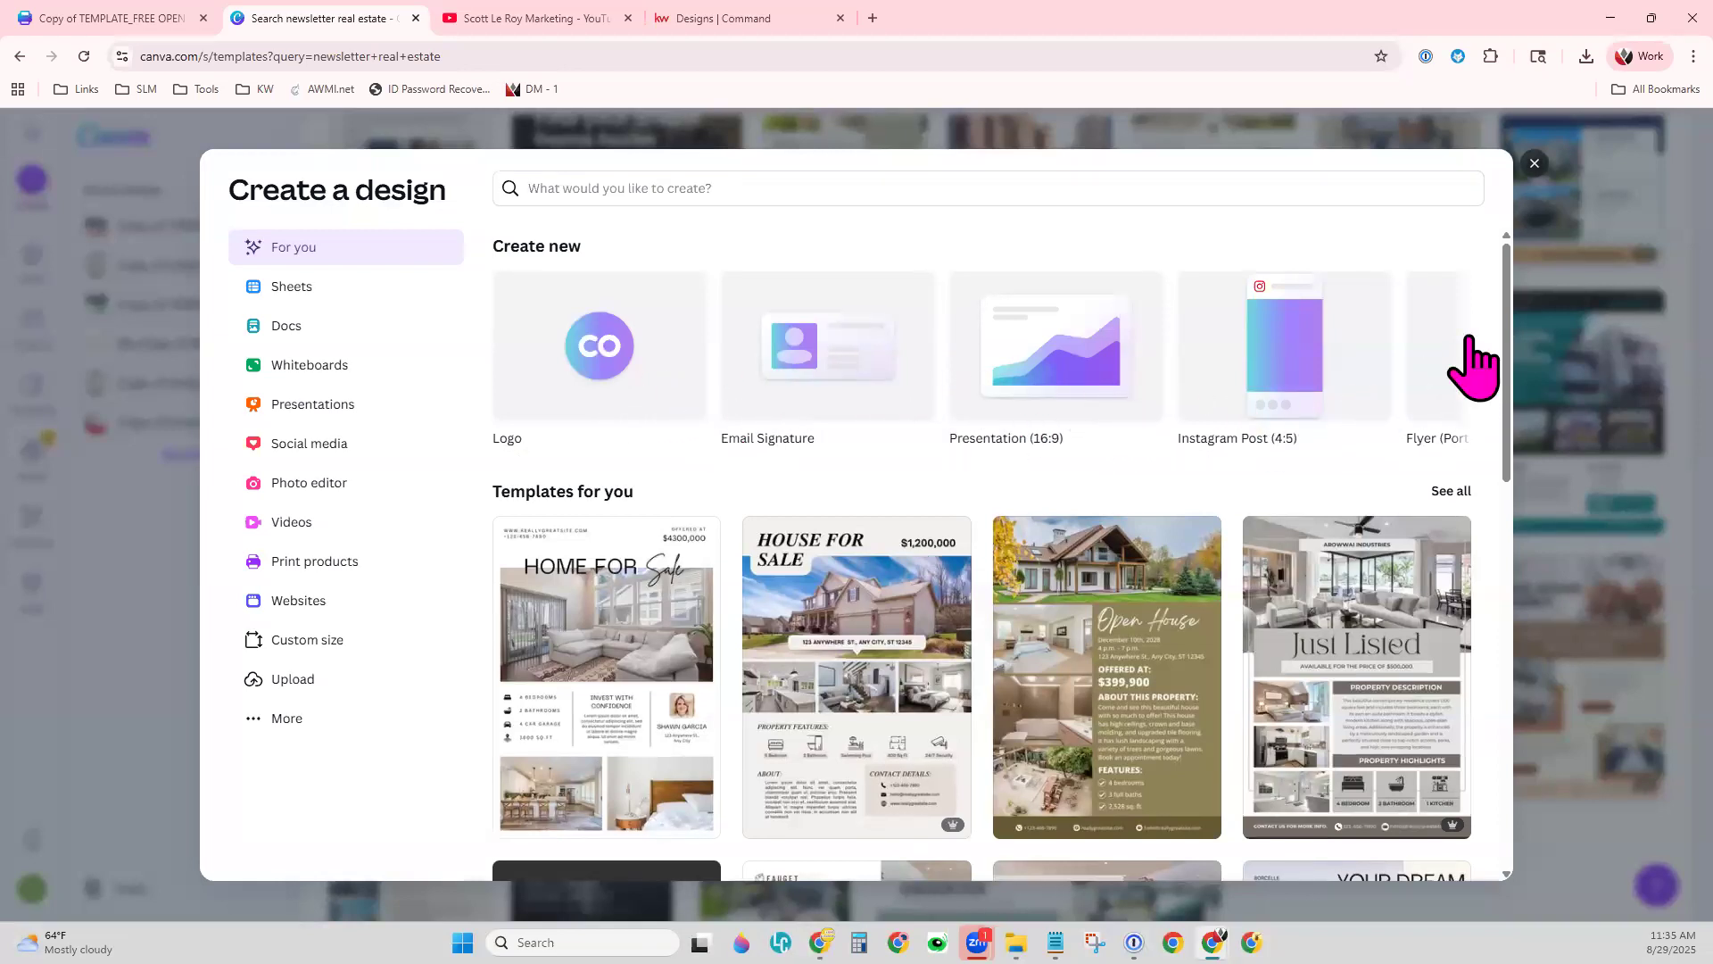
left_click(1071, 190)
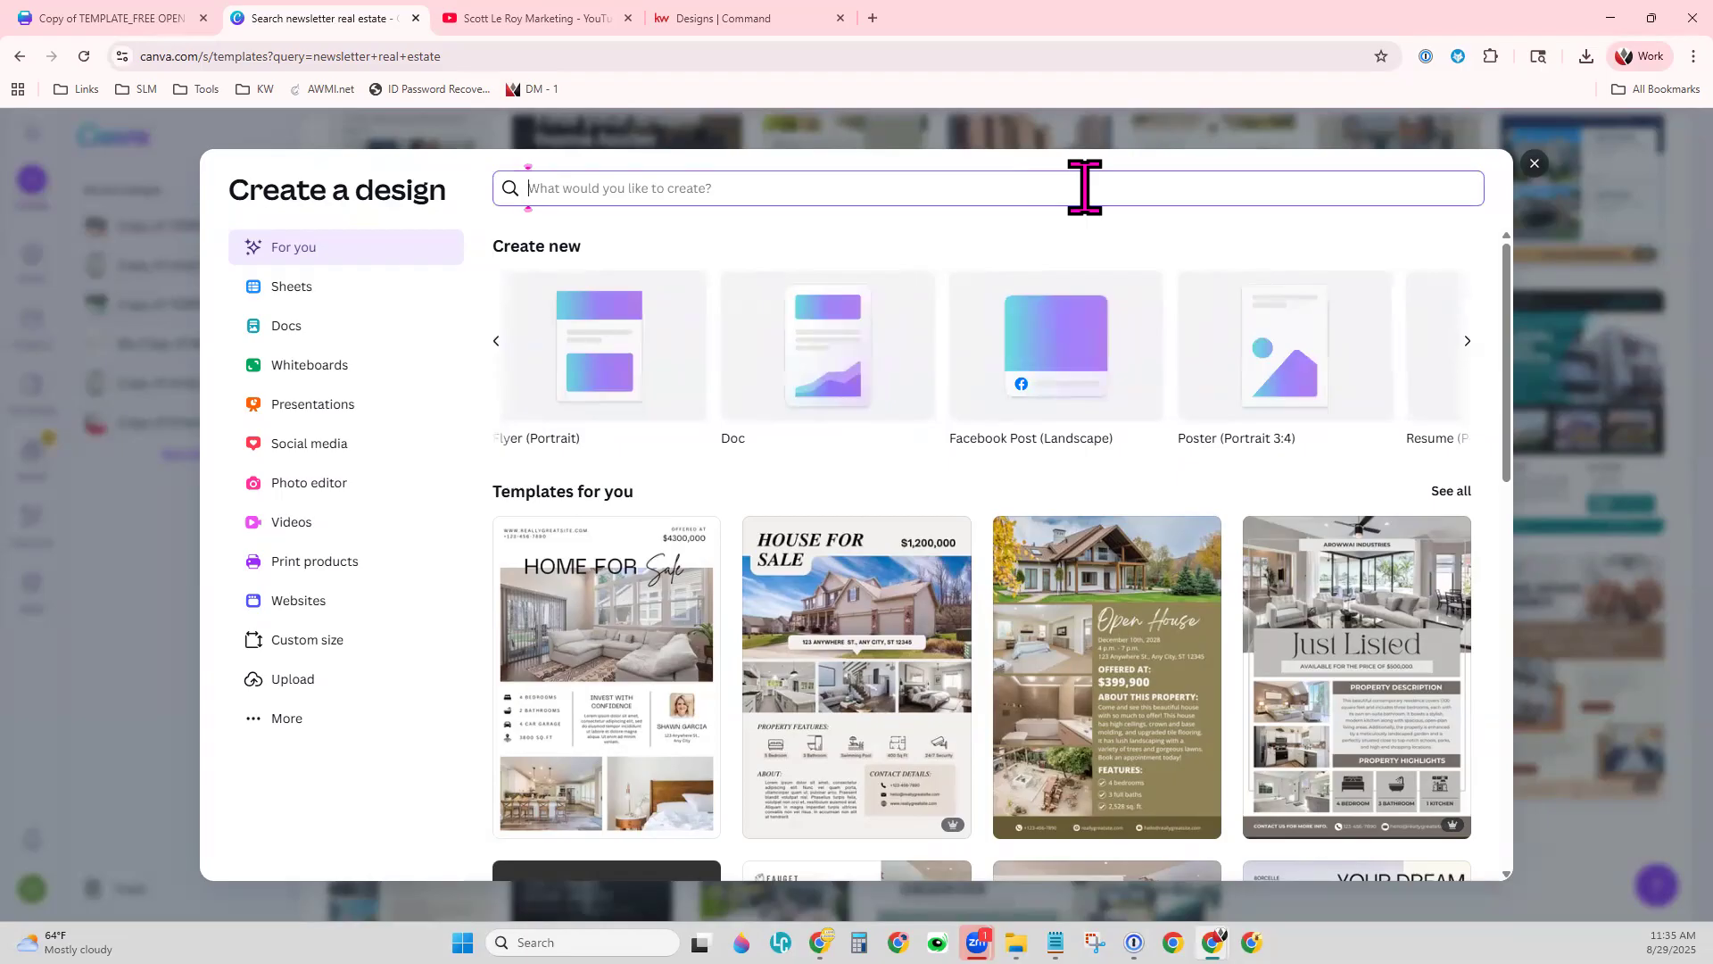
type("facebook")
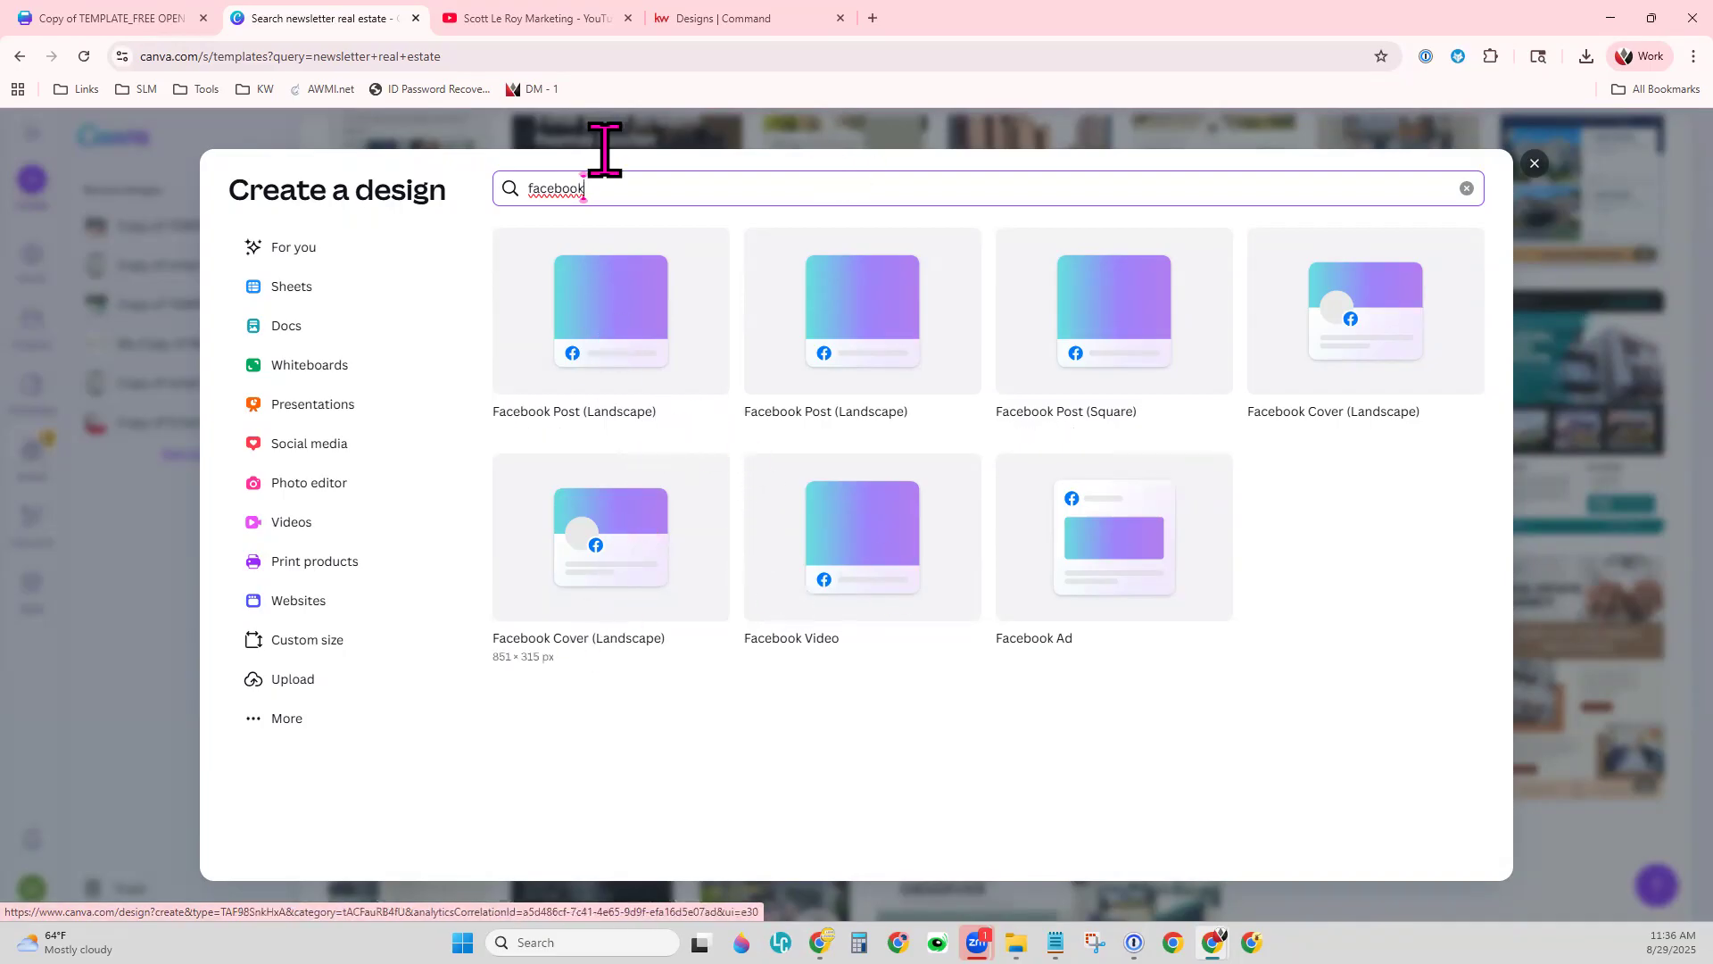
double_click(642, 180)
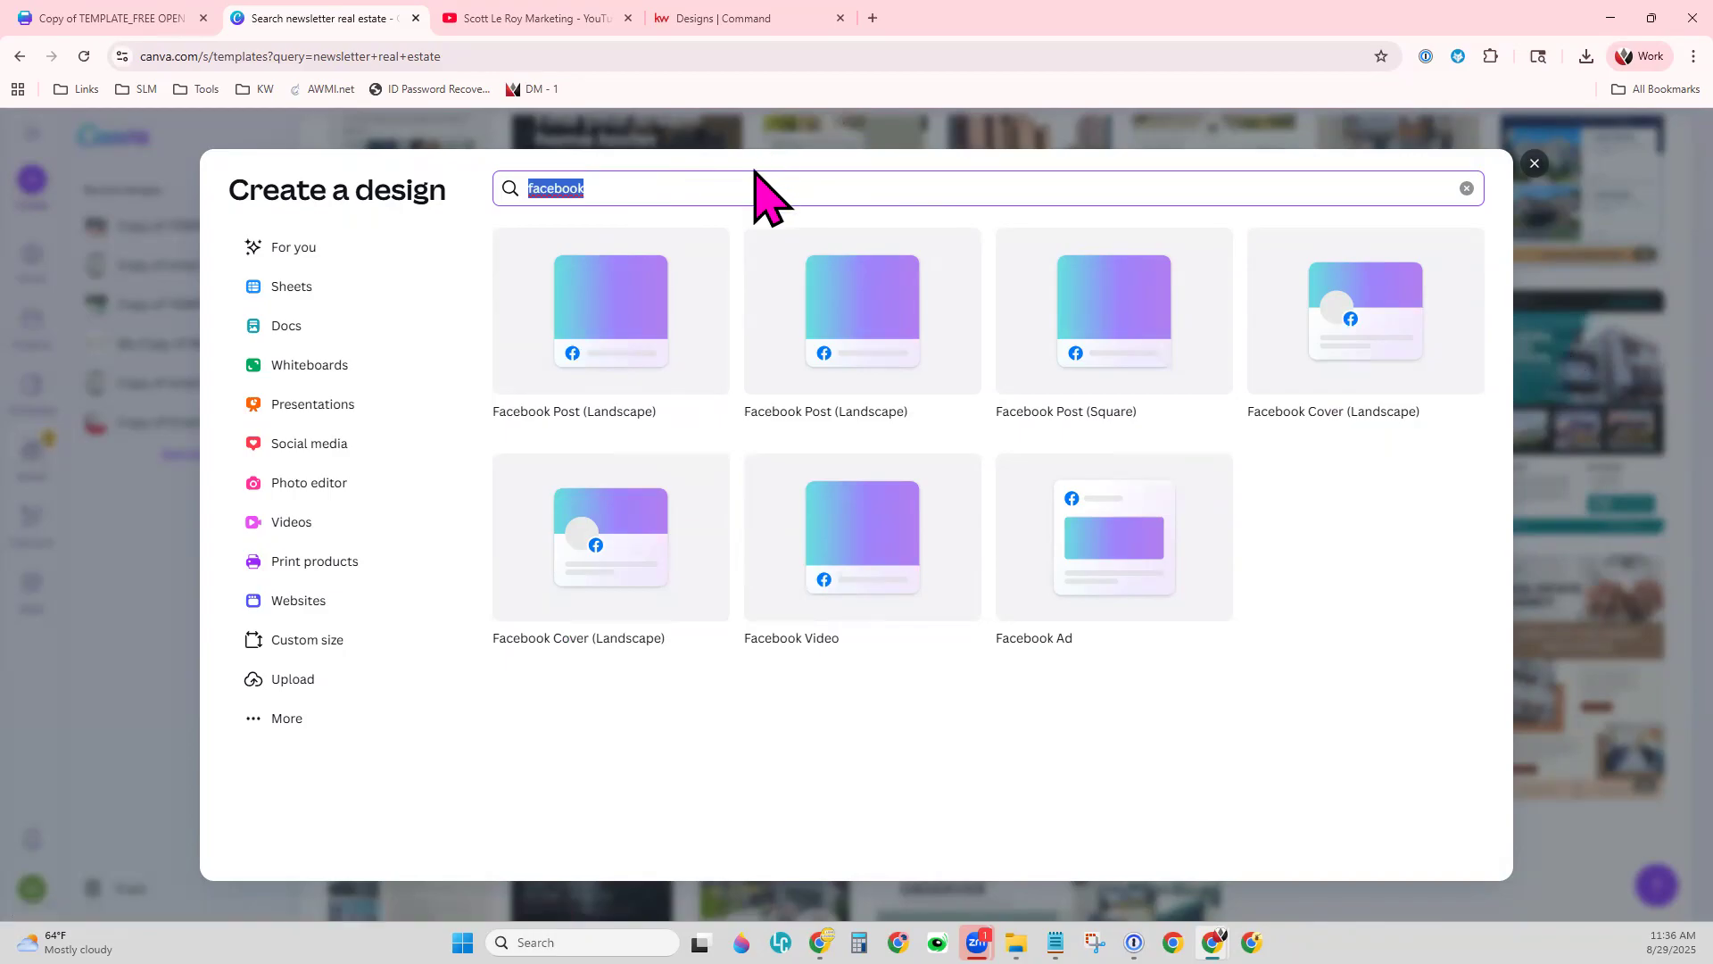
type("instagram")
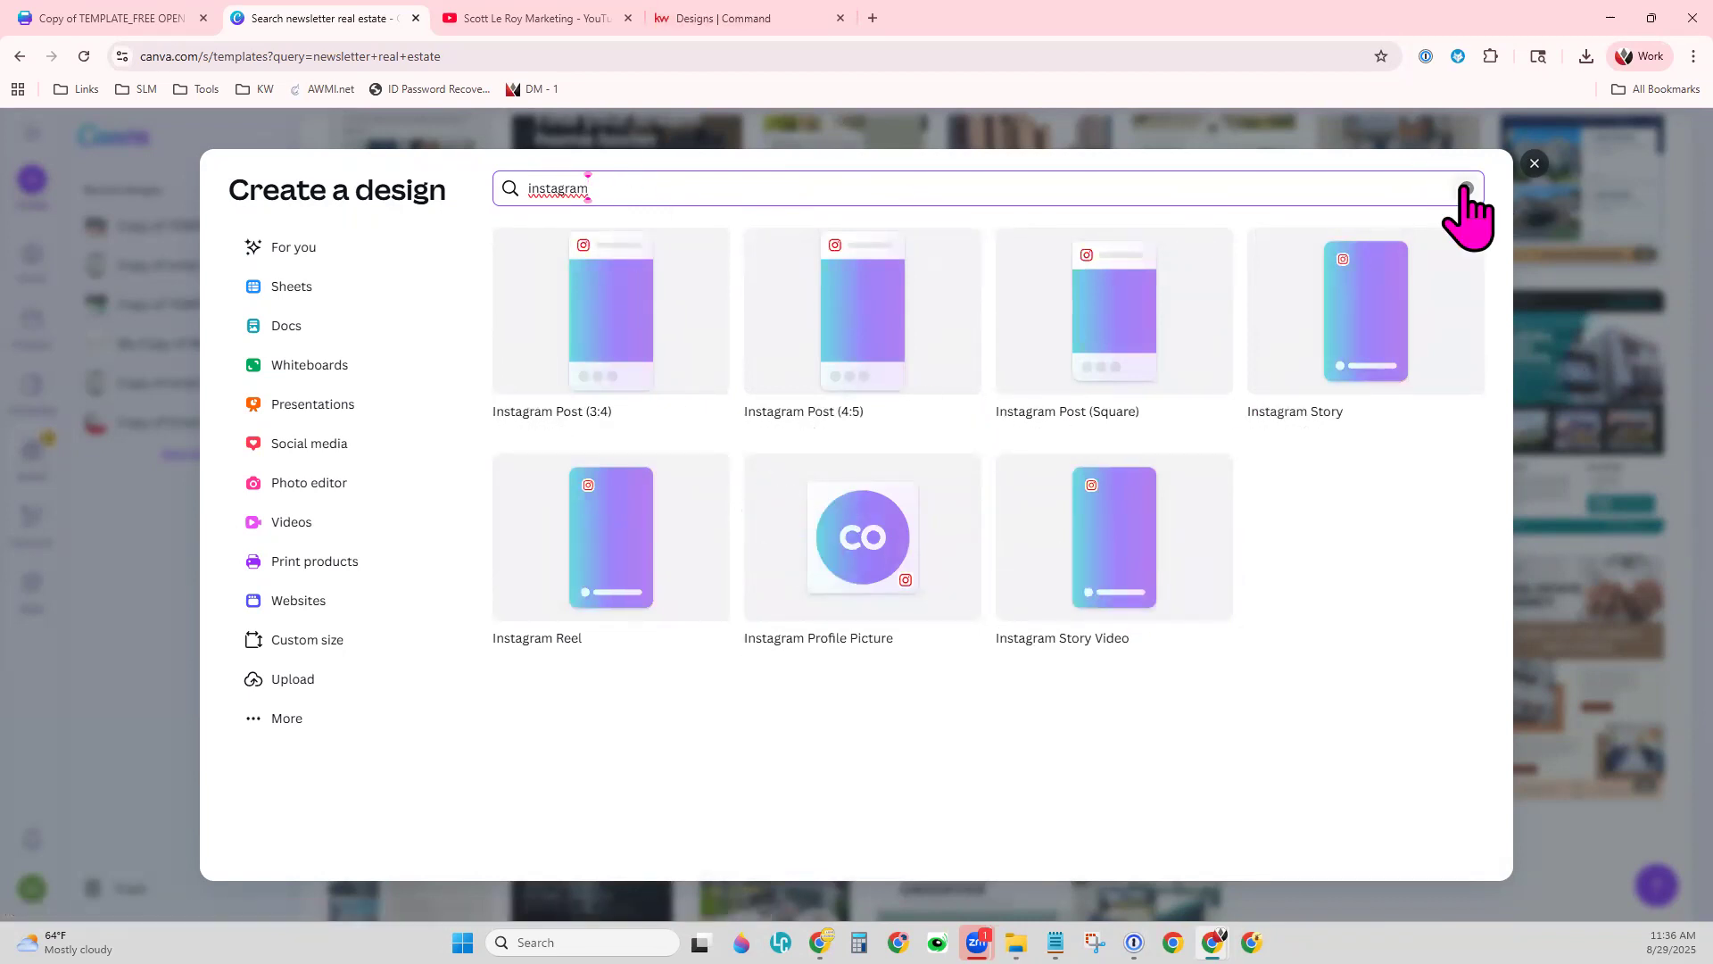
- Clear the format search, view the additional design types, and open the custom size form
left_click(1465, 187)
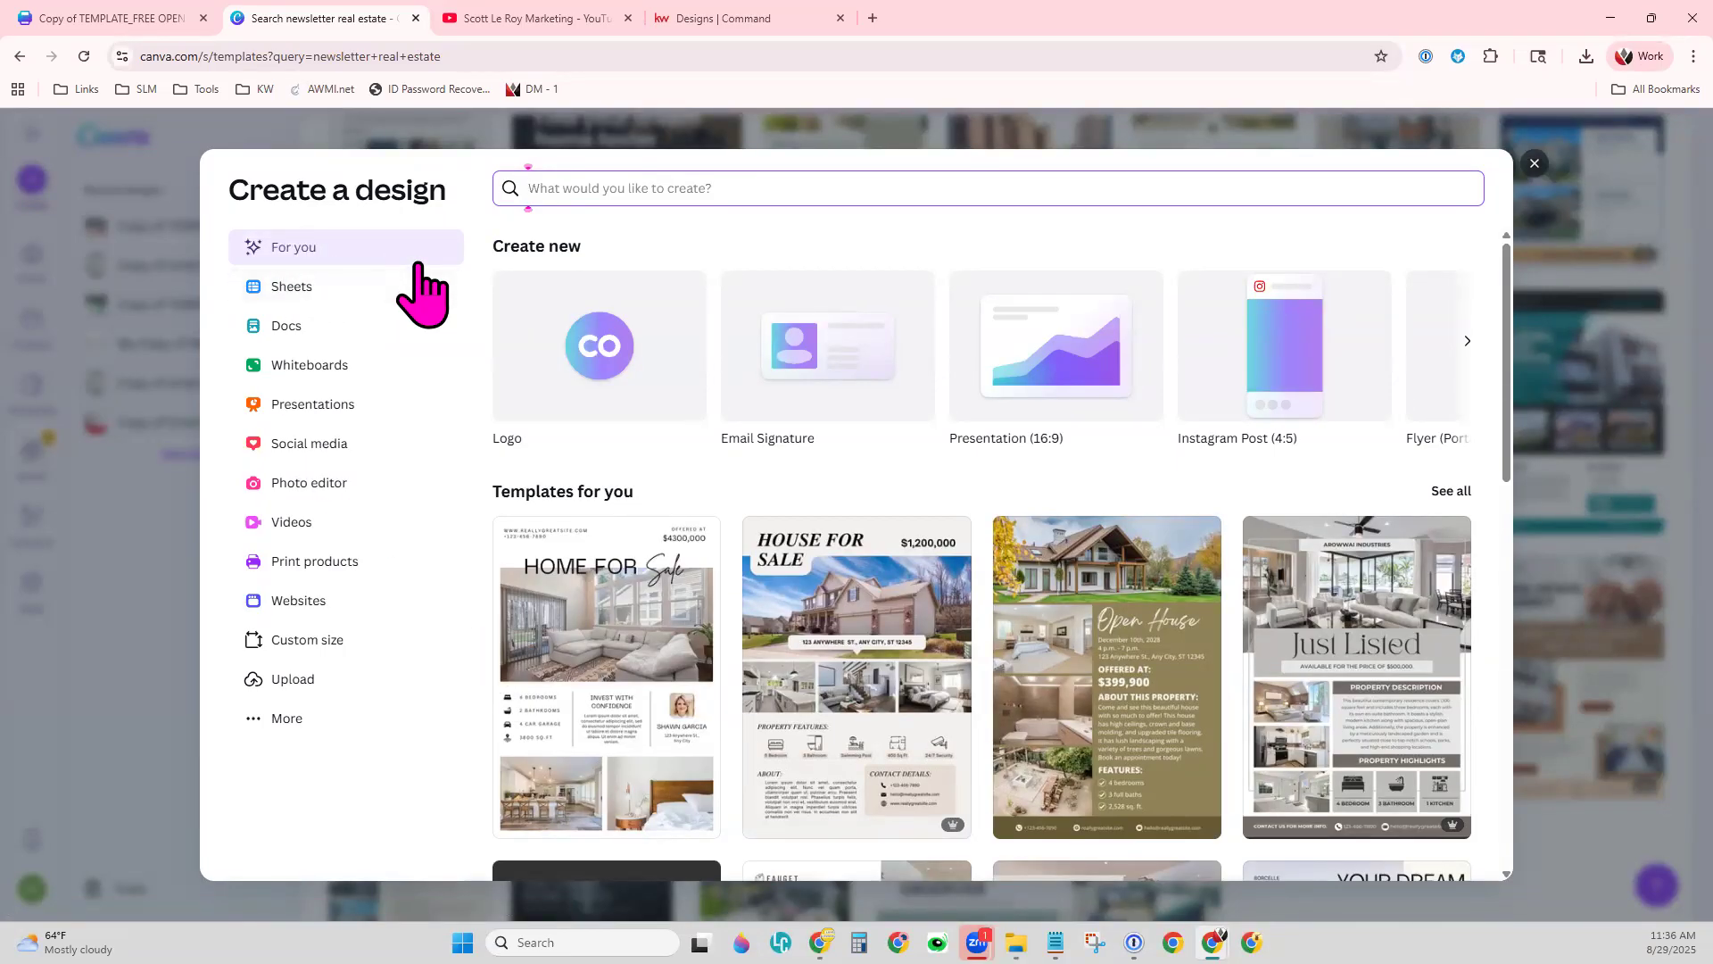
left_click(300, 724)
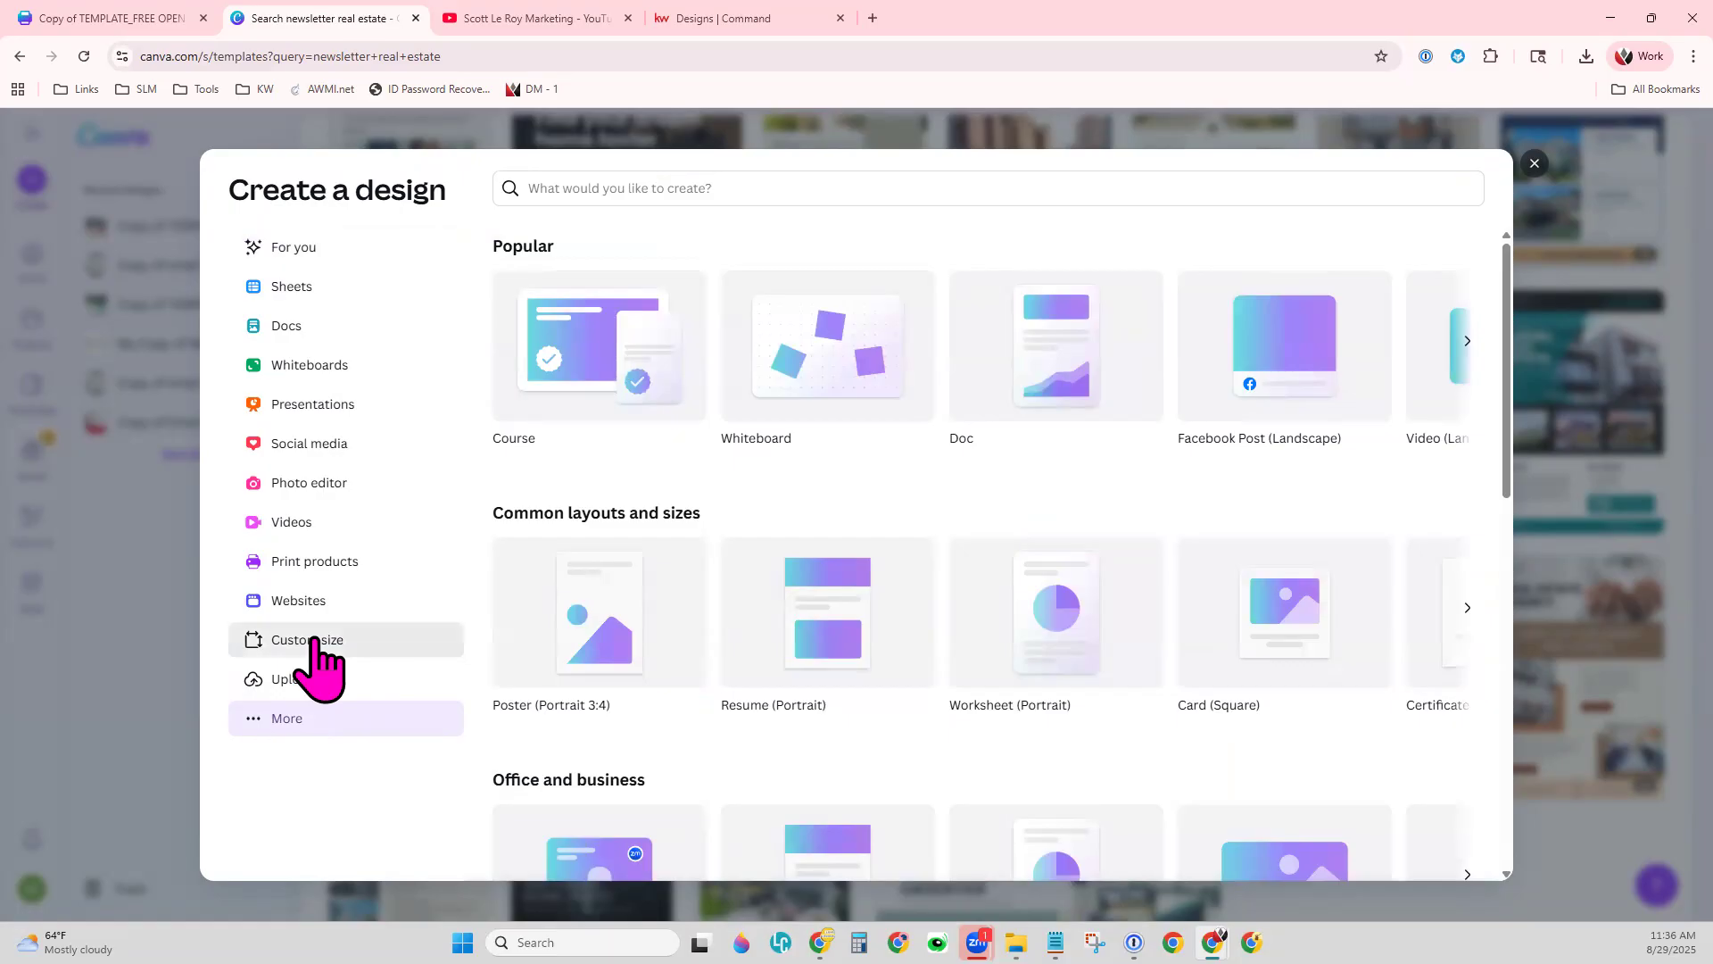
left_click(314, 643)
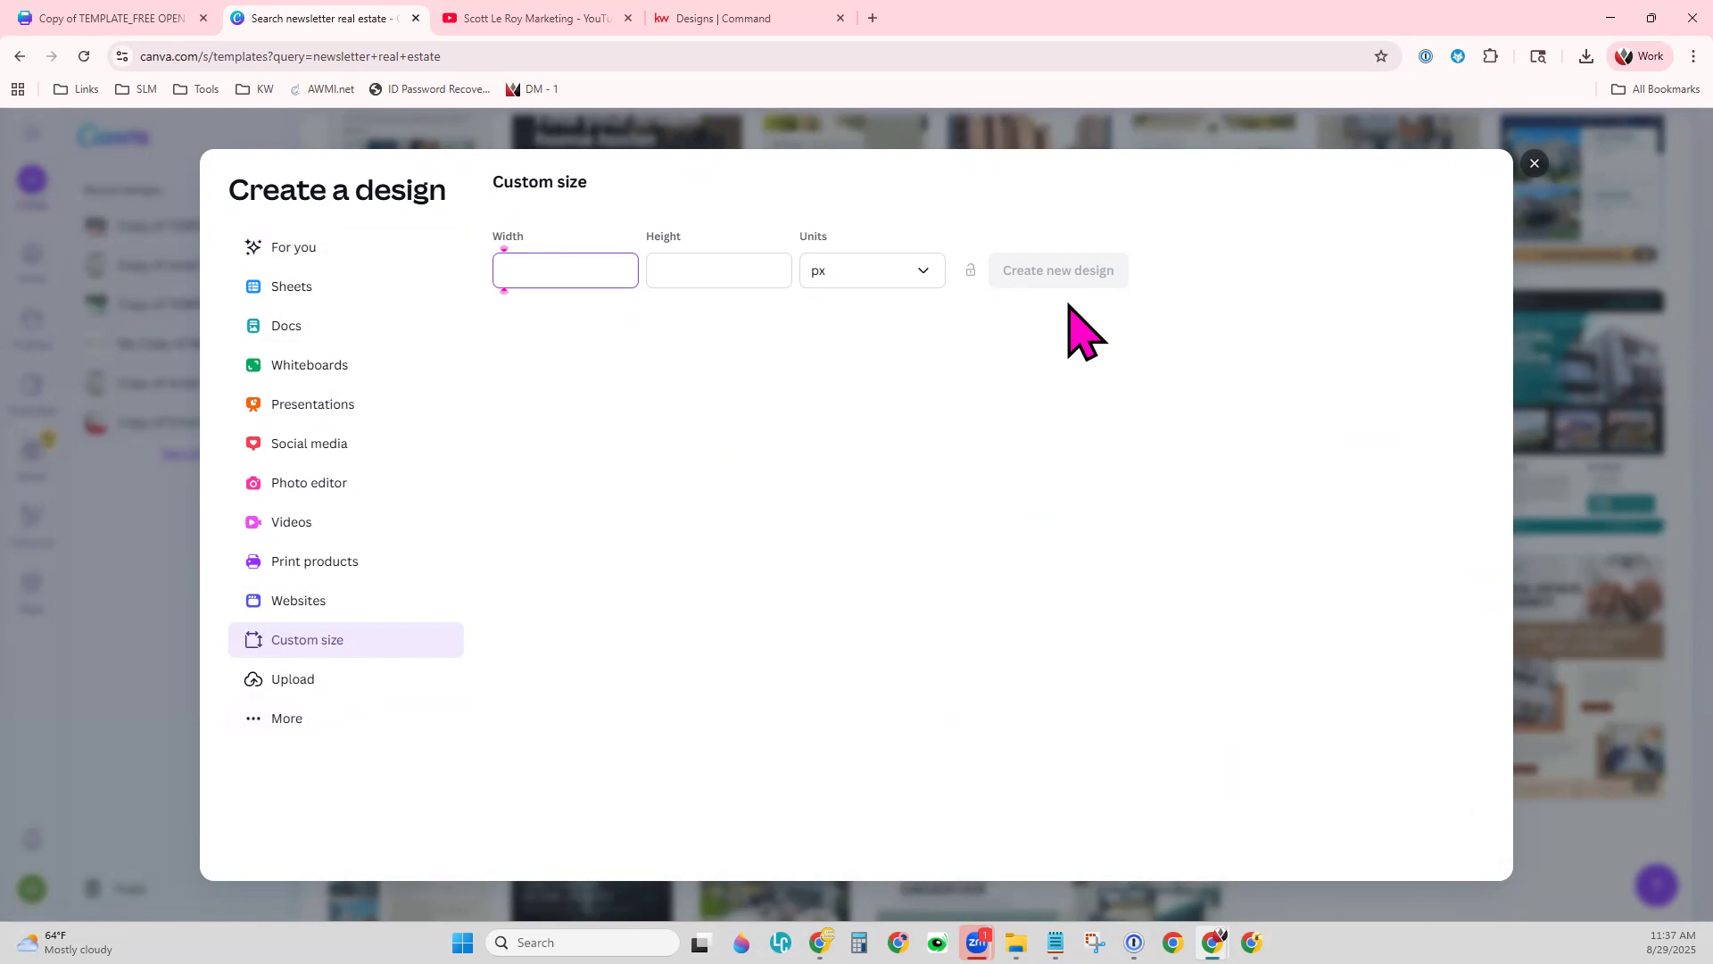
- Switch to KW Command and start a new direct mail campaign from the Direct Mail campaigns
left_click(707, 27)
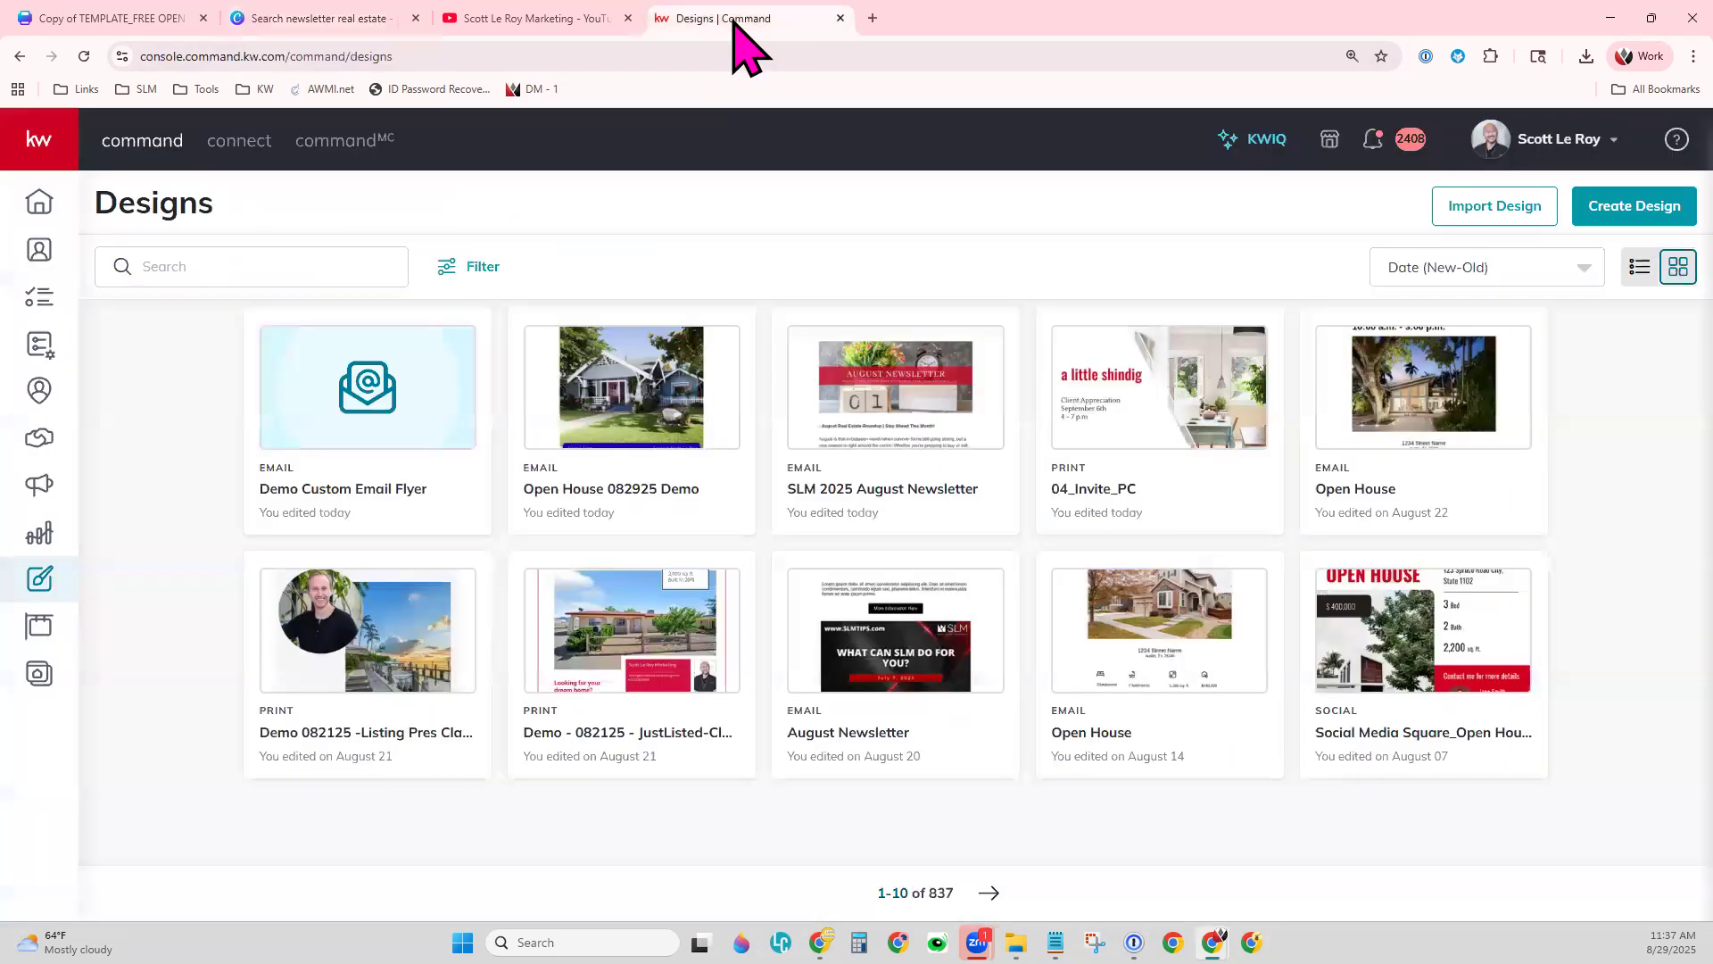
left_click(41, 486)
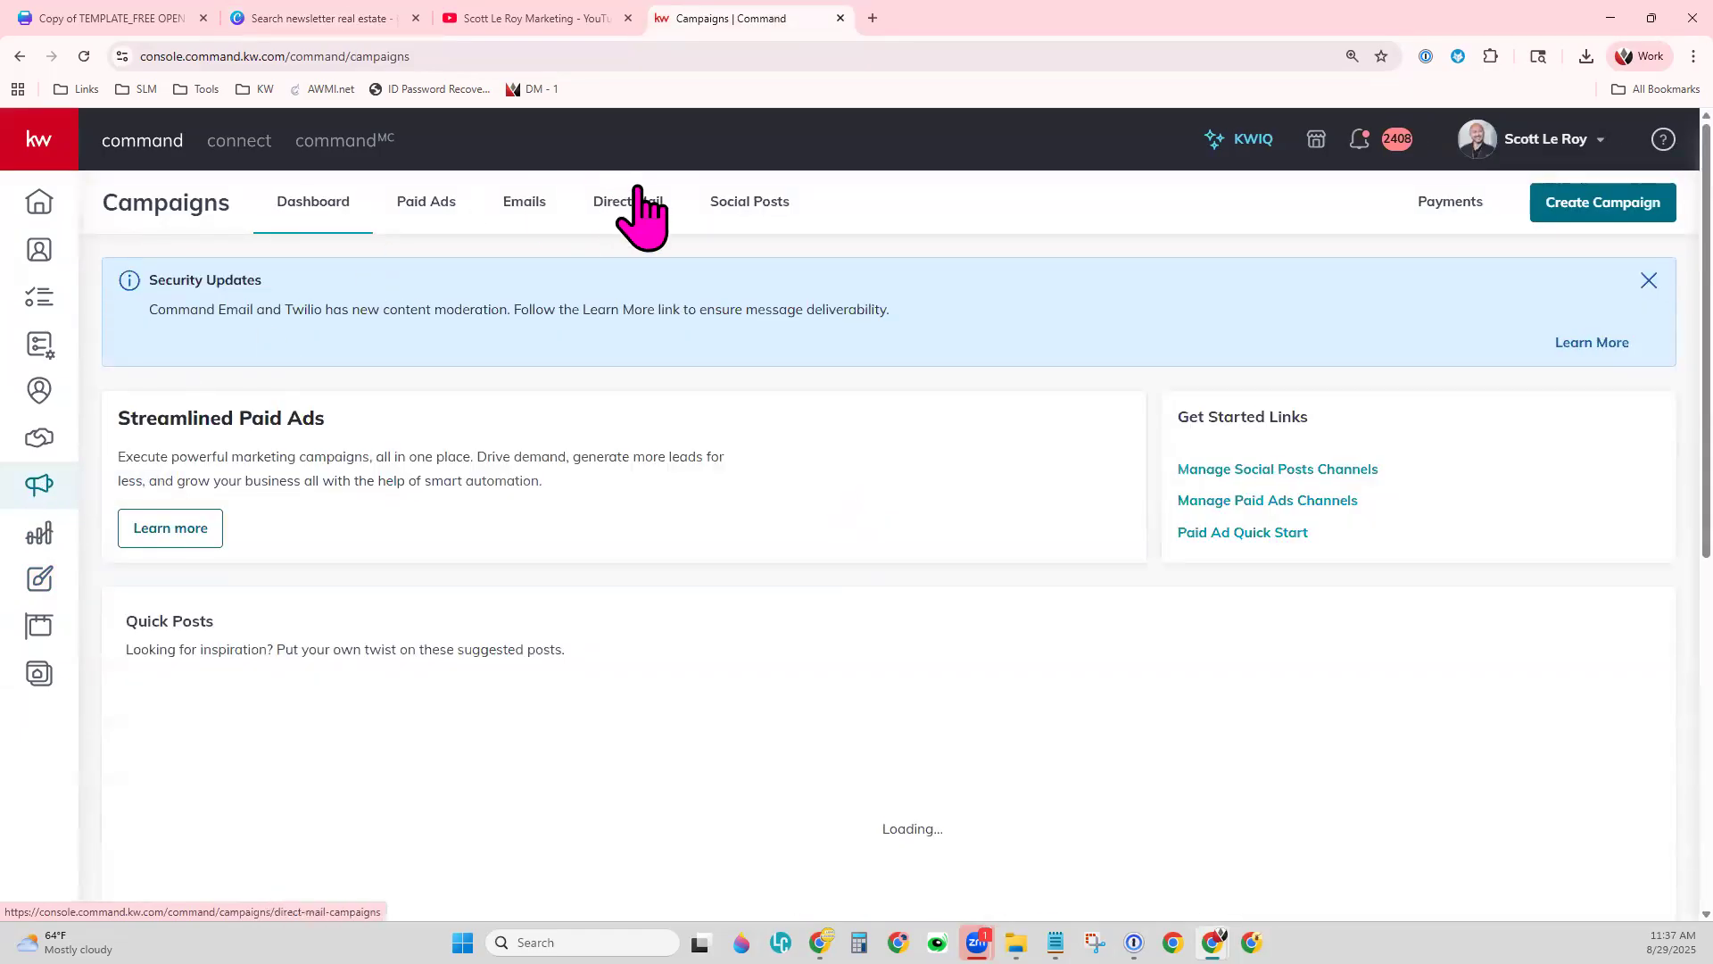
left_click(644, 210)
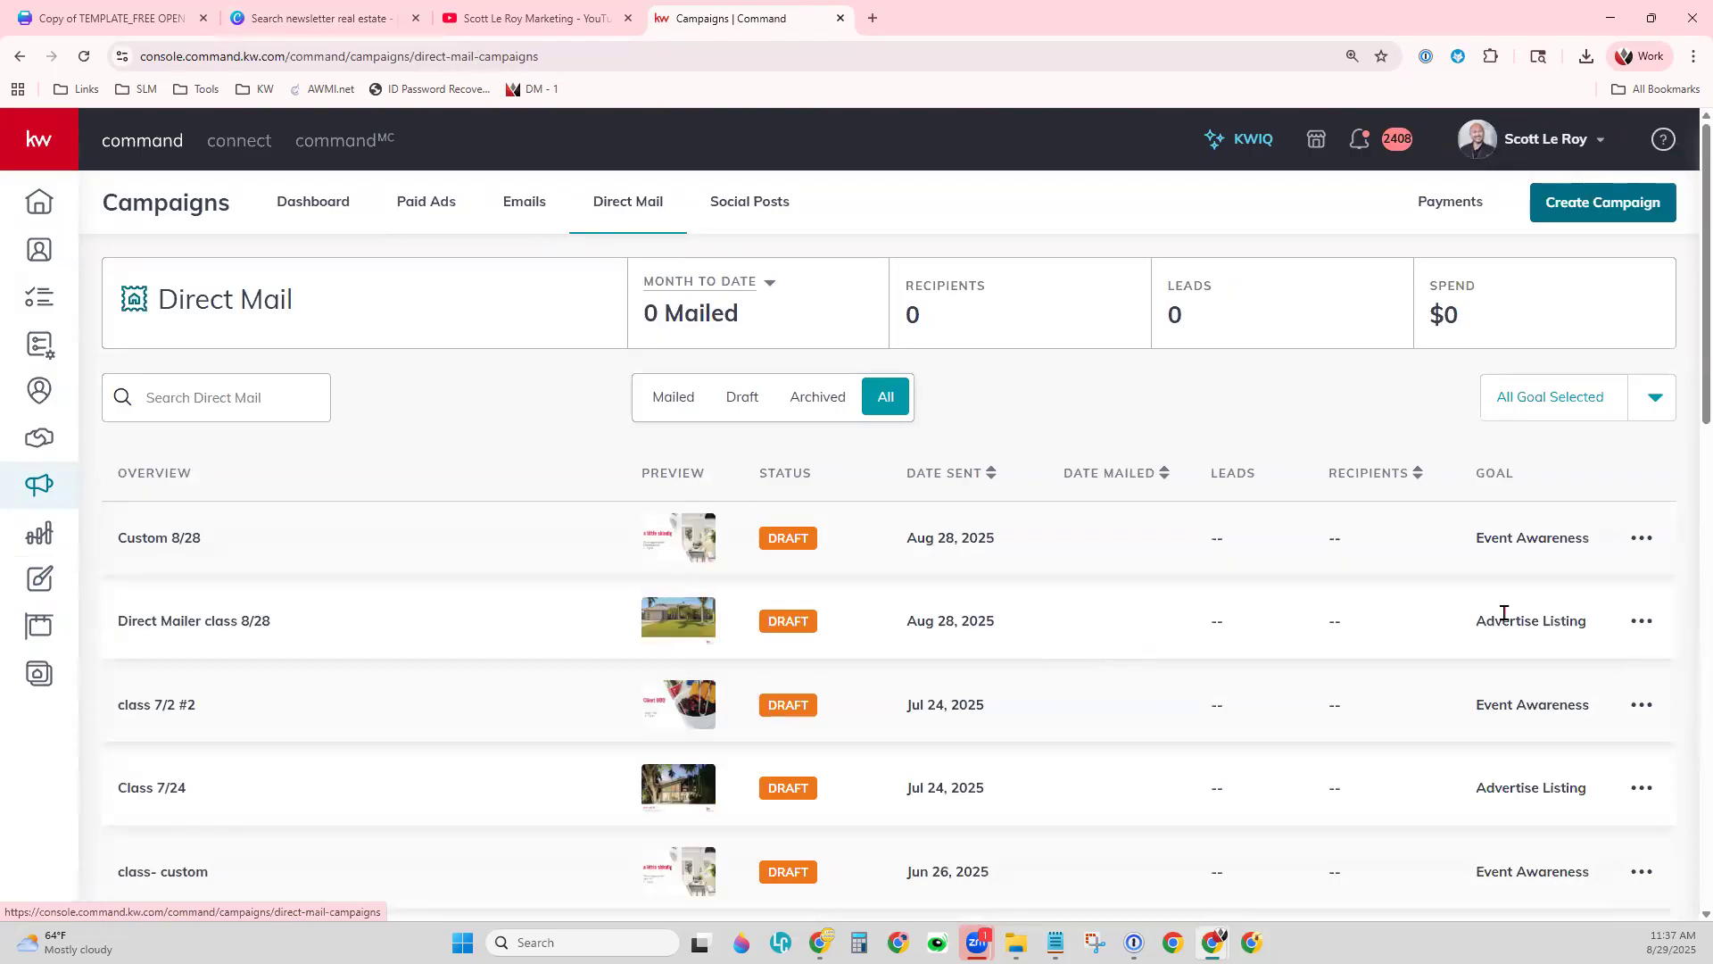
left_click(1588, 191)
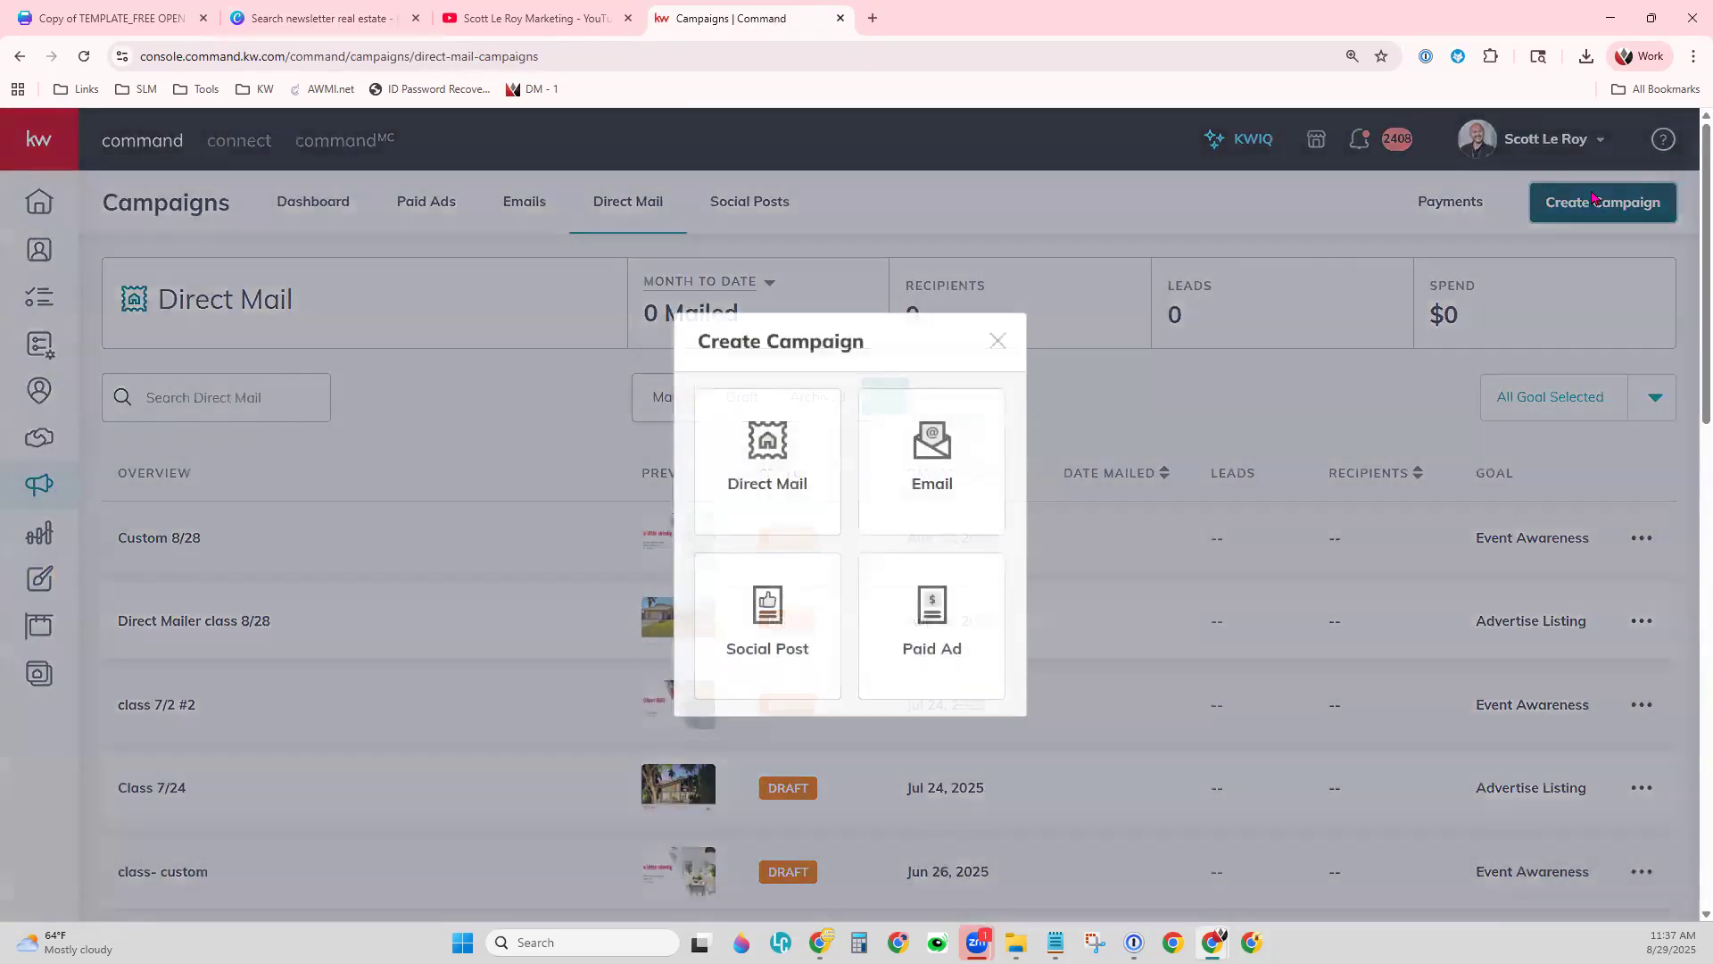
left_click(758, 500)
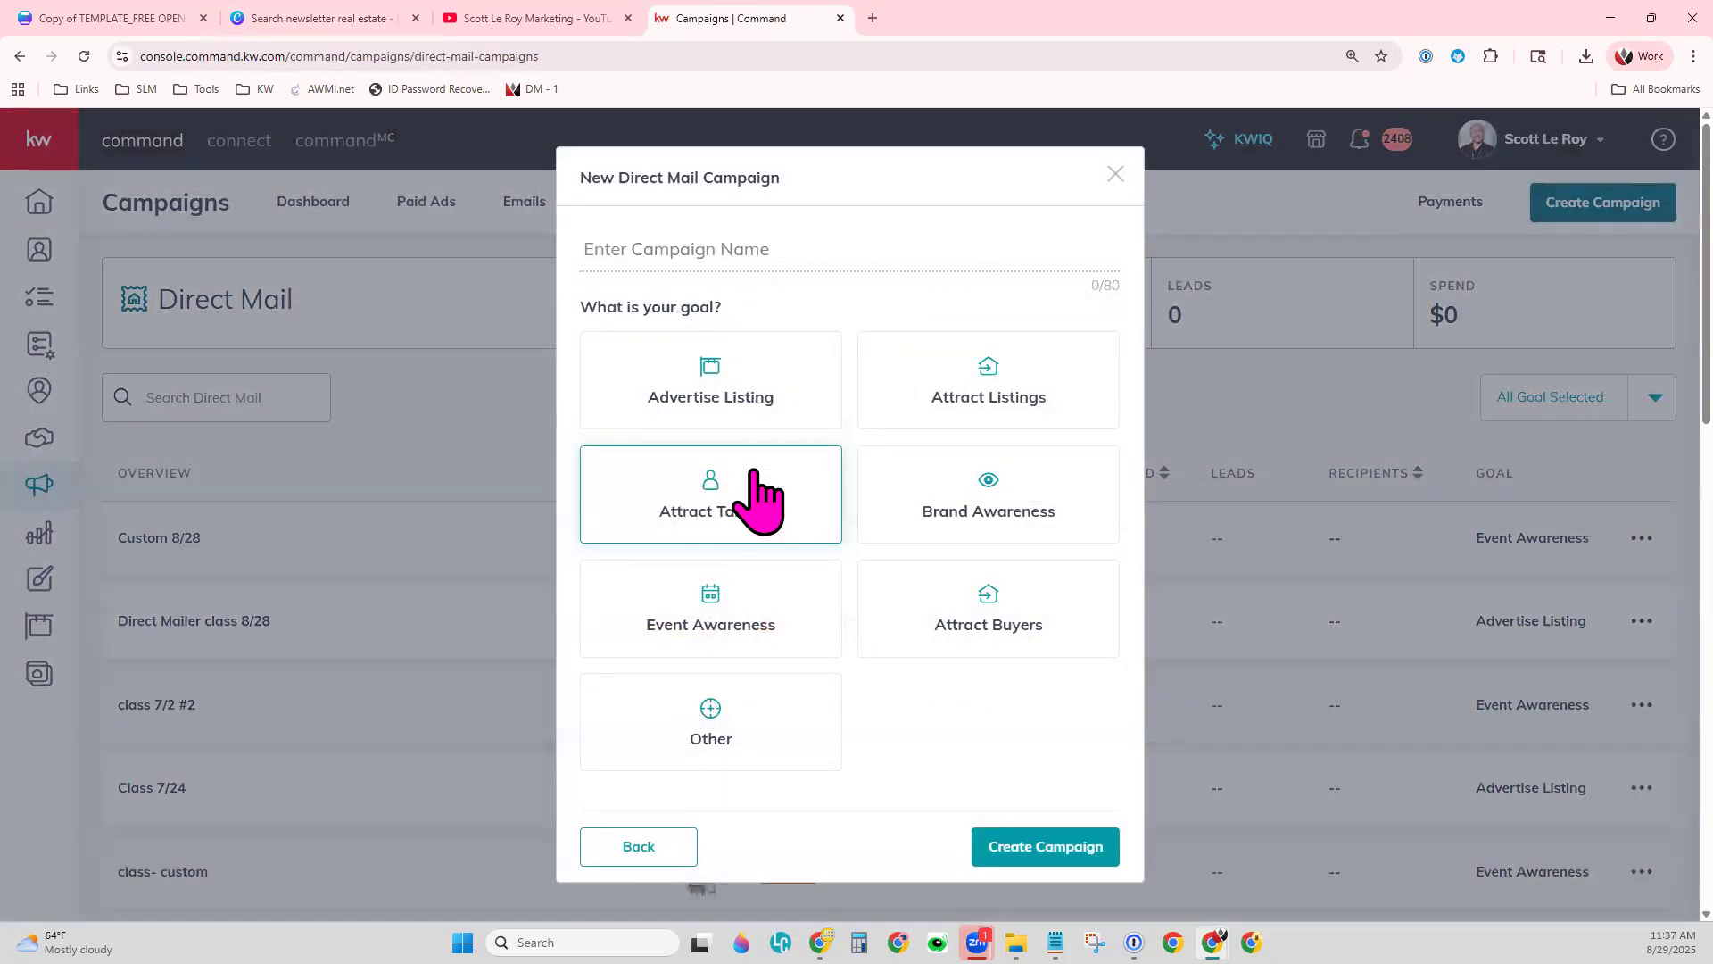
- Name the direct mail campaign "Demo", choose the Advertise Listing goal, and create it
left_click(733, 225)
type("Demo")
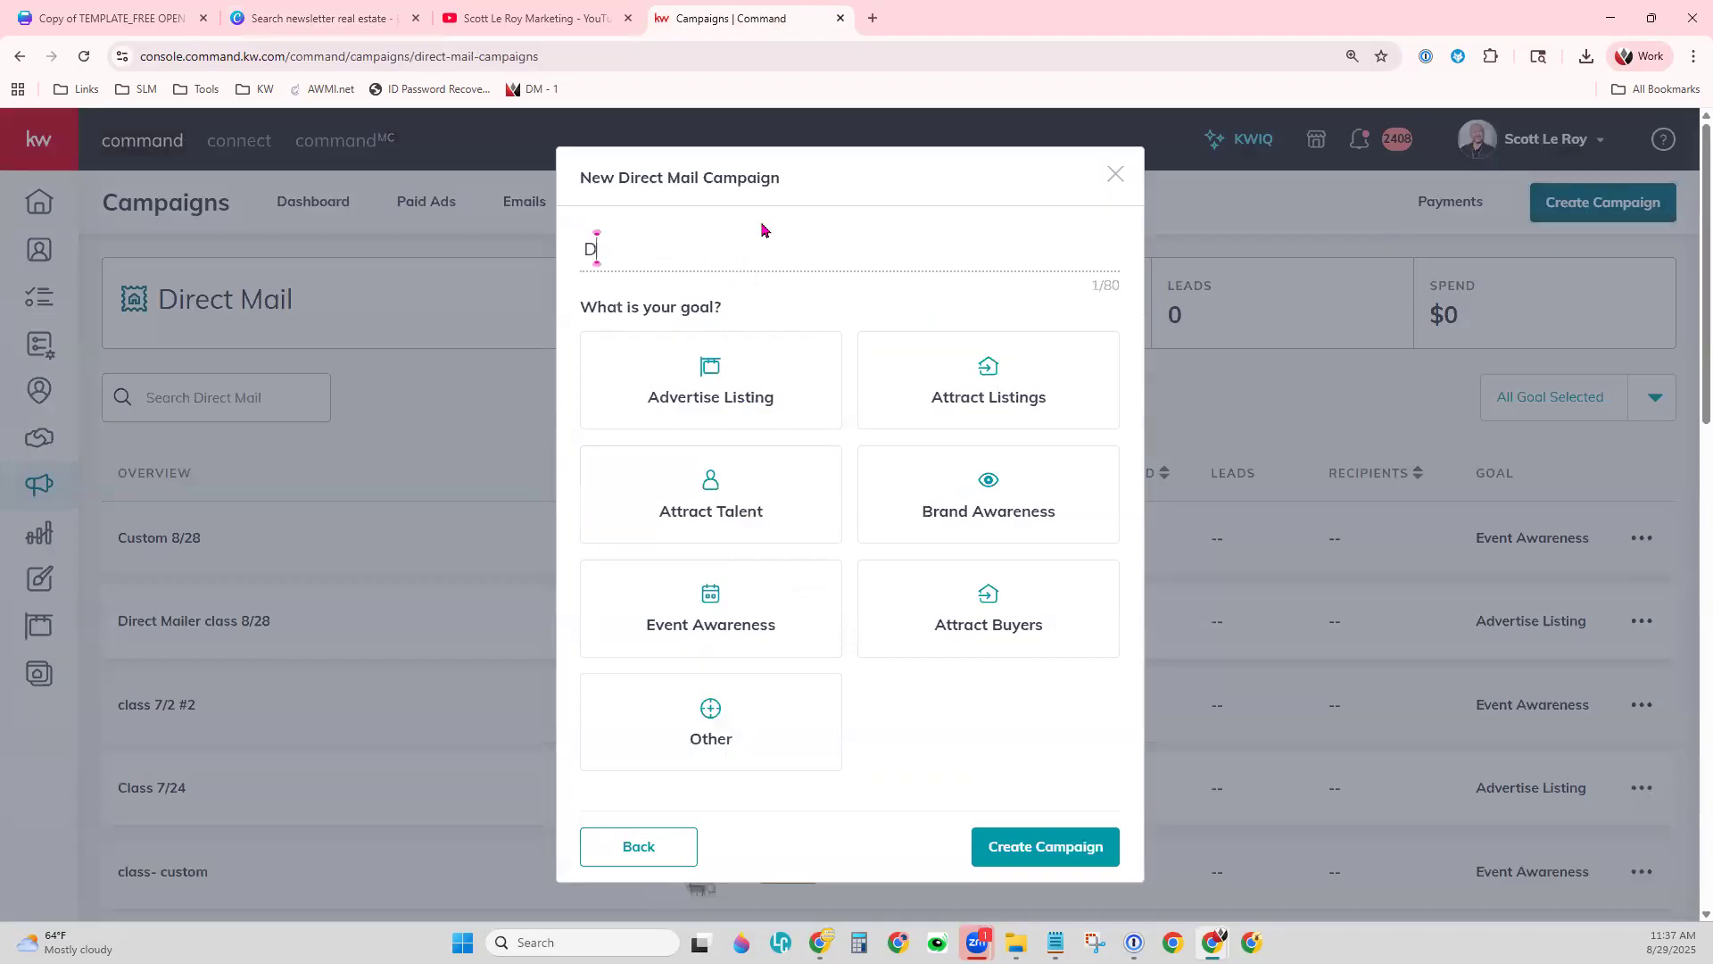
left_click(701, 384)
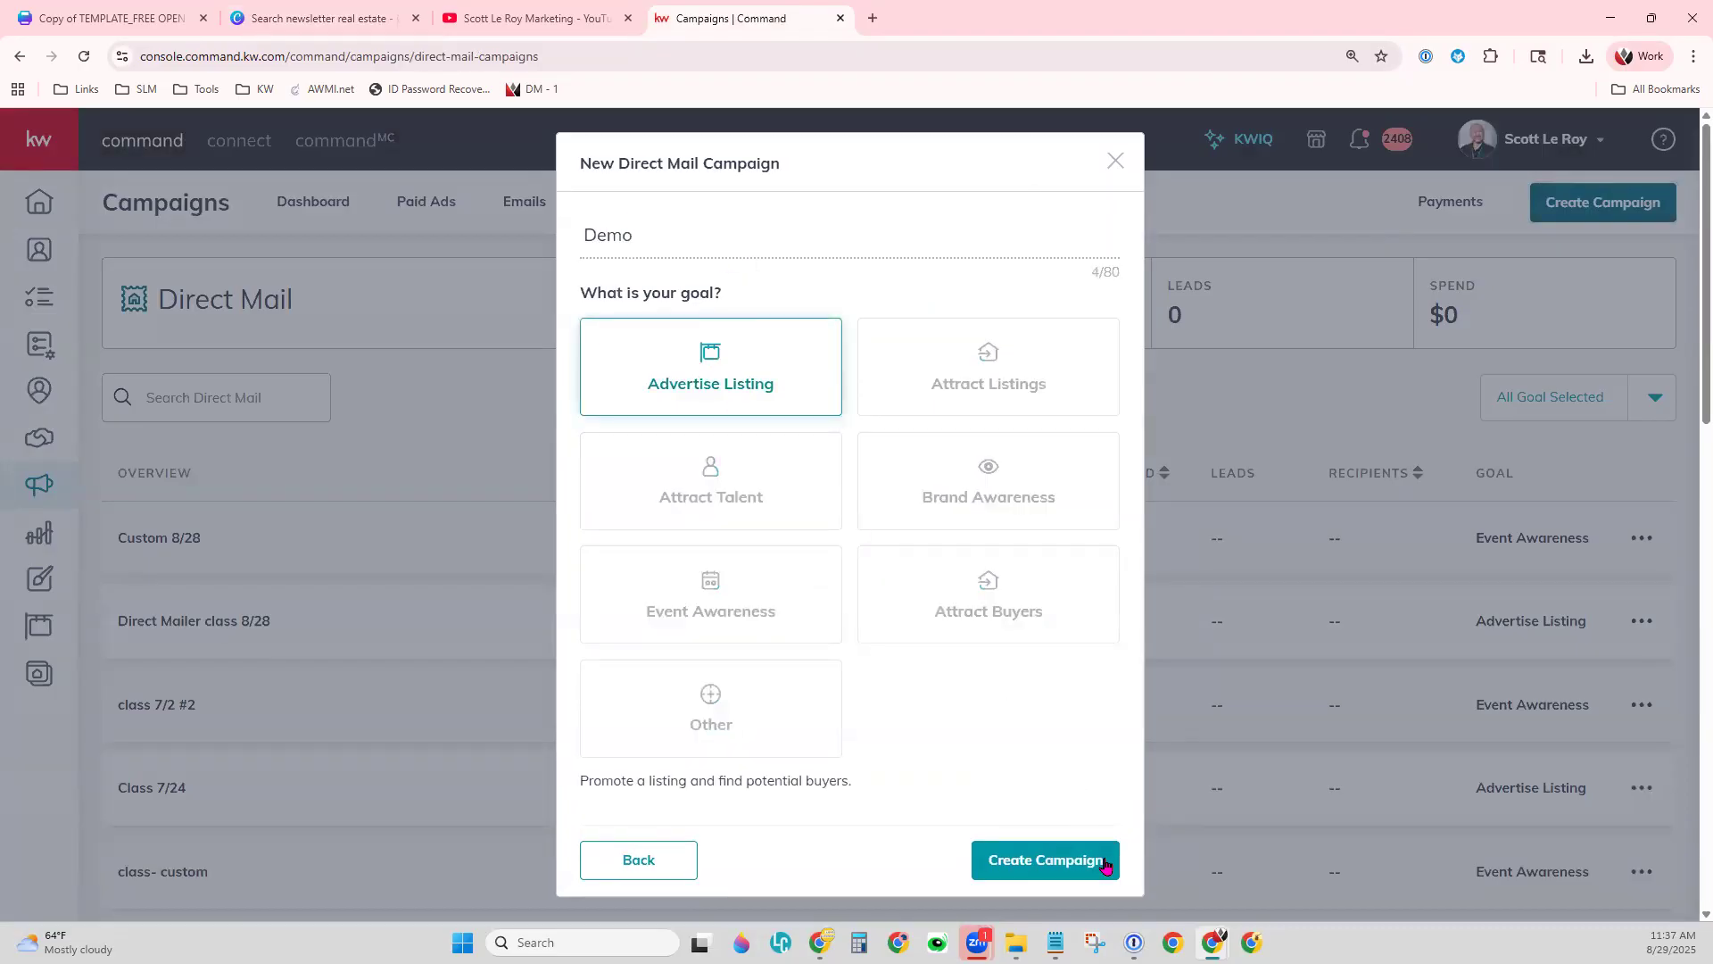
left_click(1104, 849)
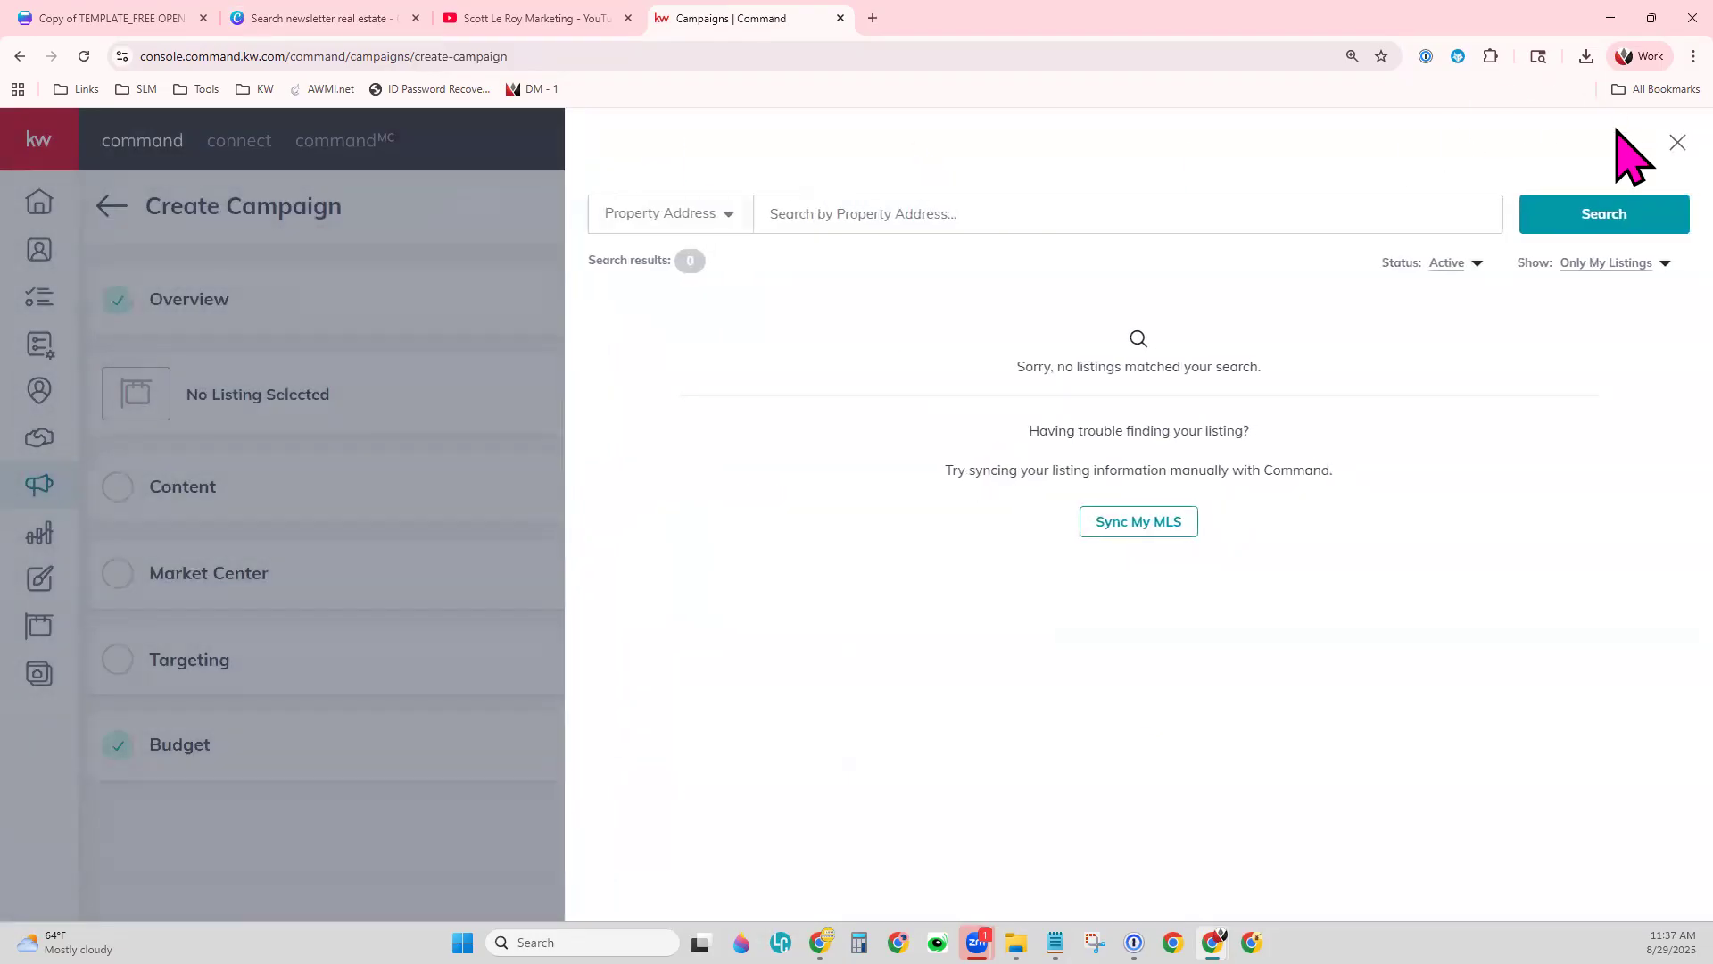
- Dismiss the listing search and set the campaign's content to use an uploaded custom template
left_click(1678, 143)
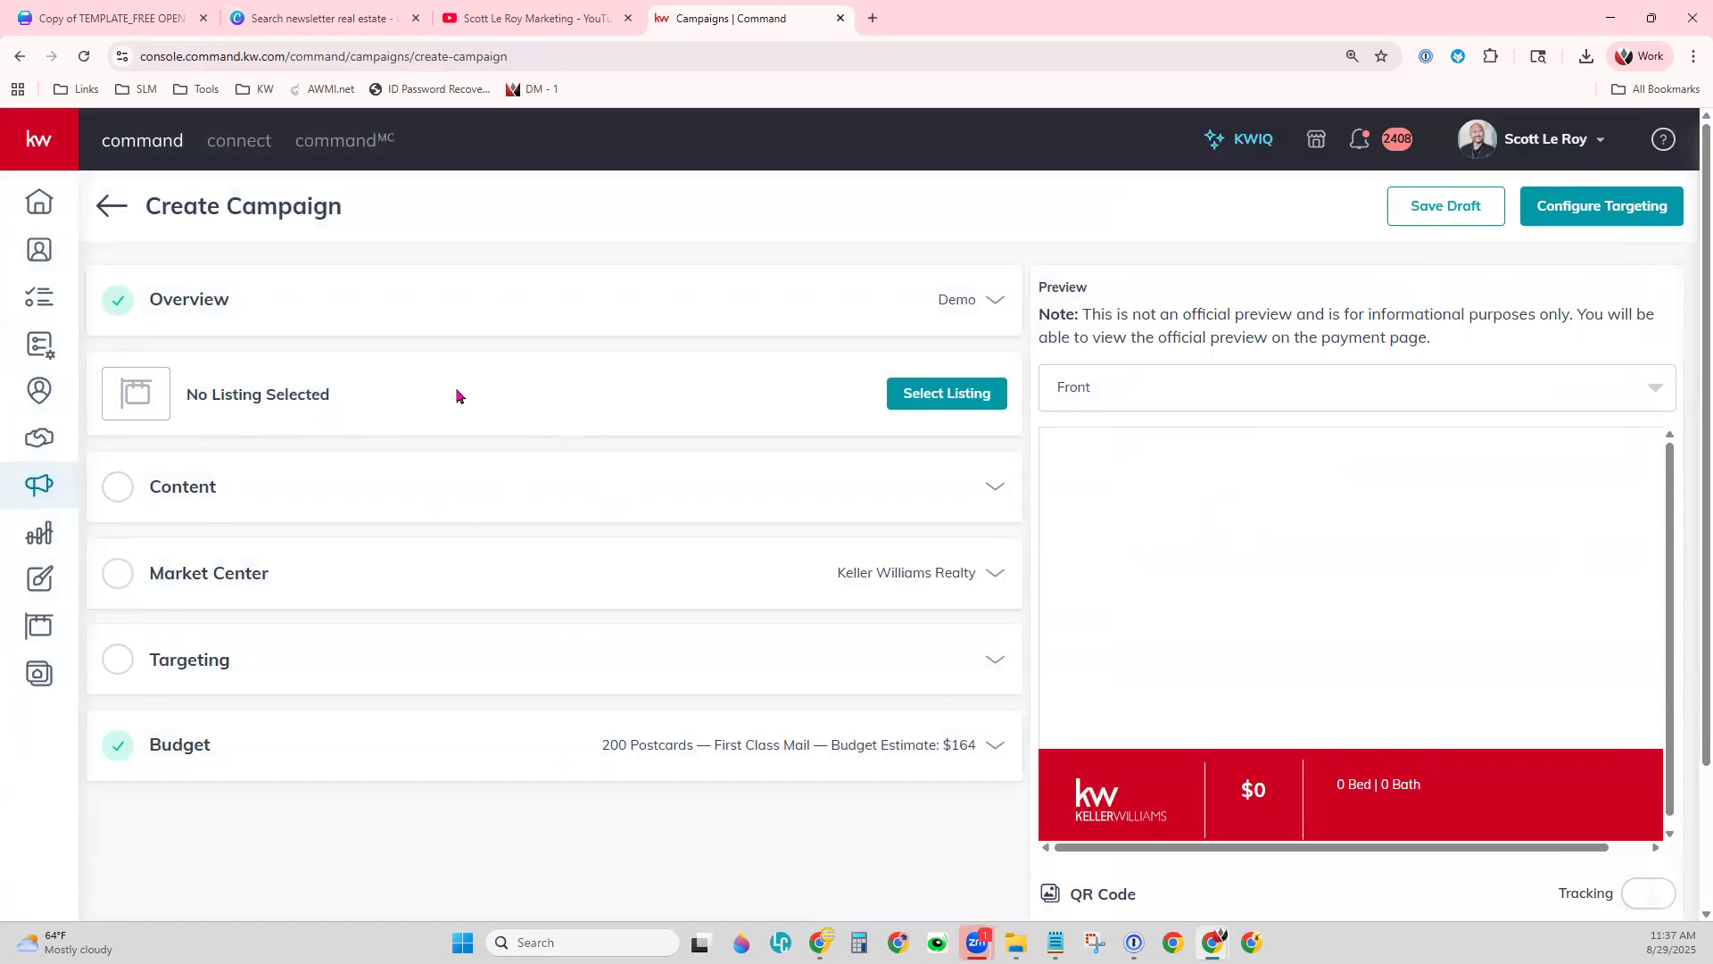
left_click(440, 500)
scroll(694, 662, "down", 2)
scroll(696, 670, "down", 4)
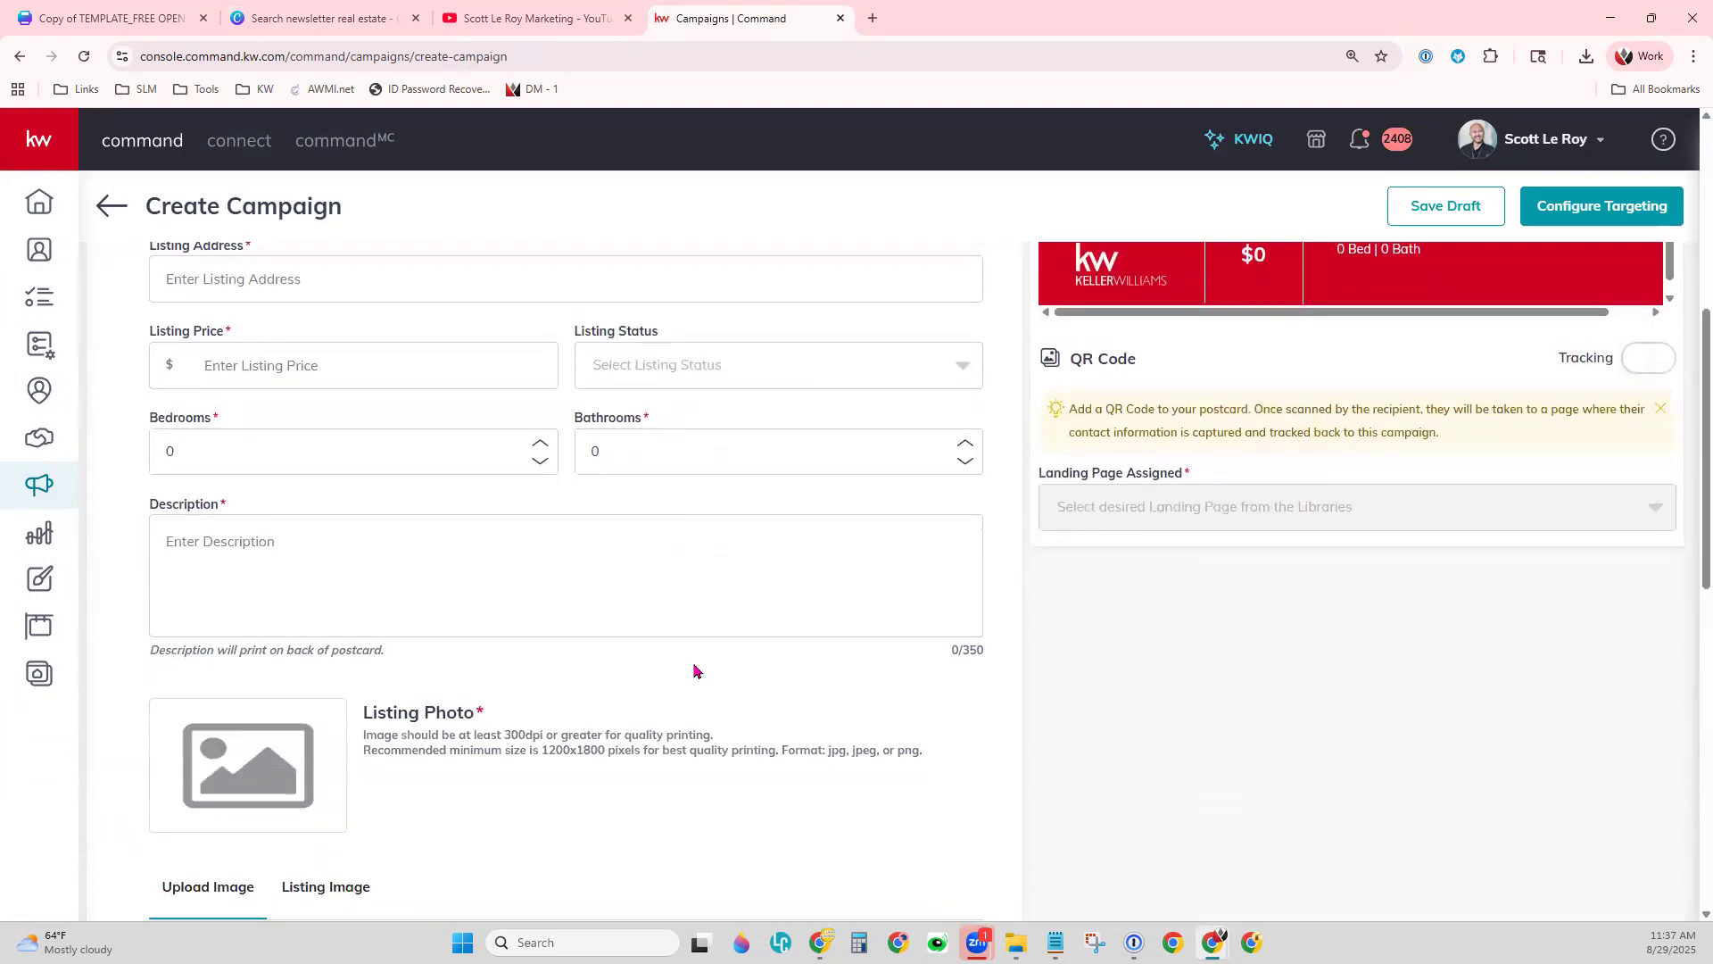
scroll(697, 669, "down", 10)
scroll(695, 669, "up", 15)
left_click(754, 528)
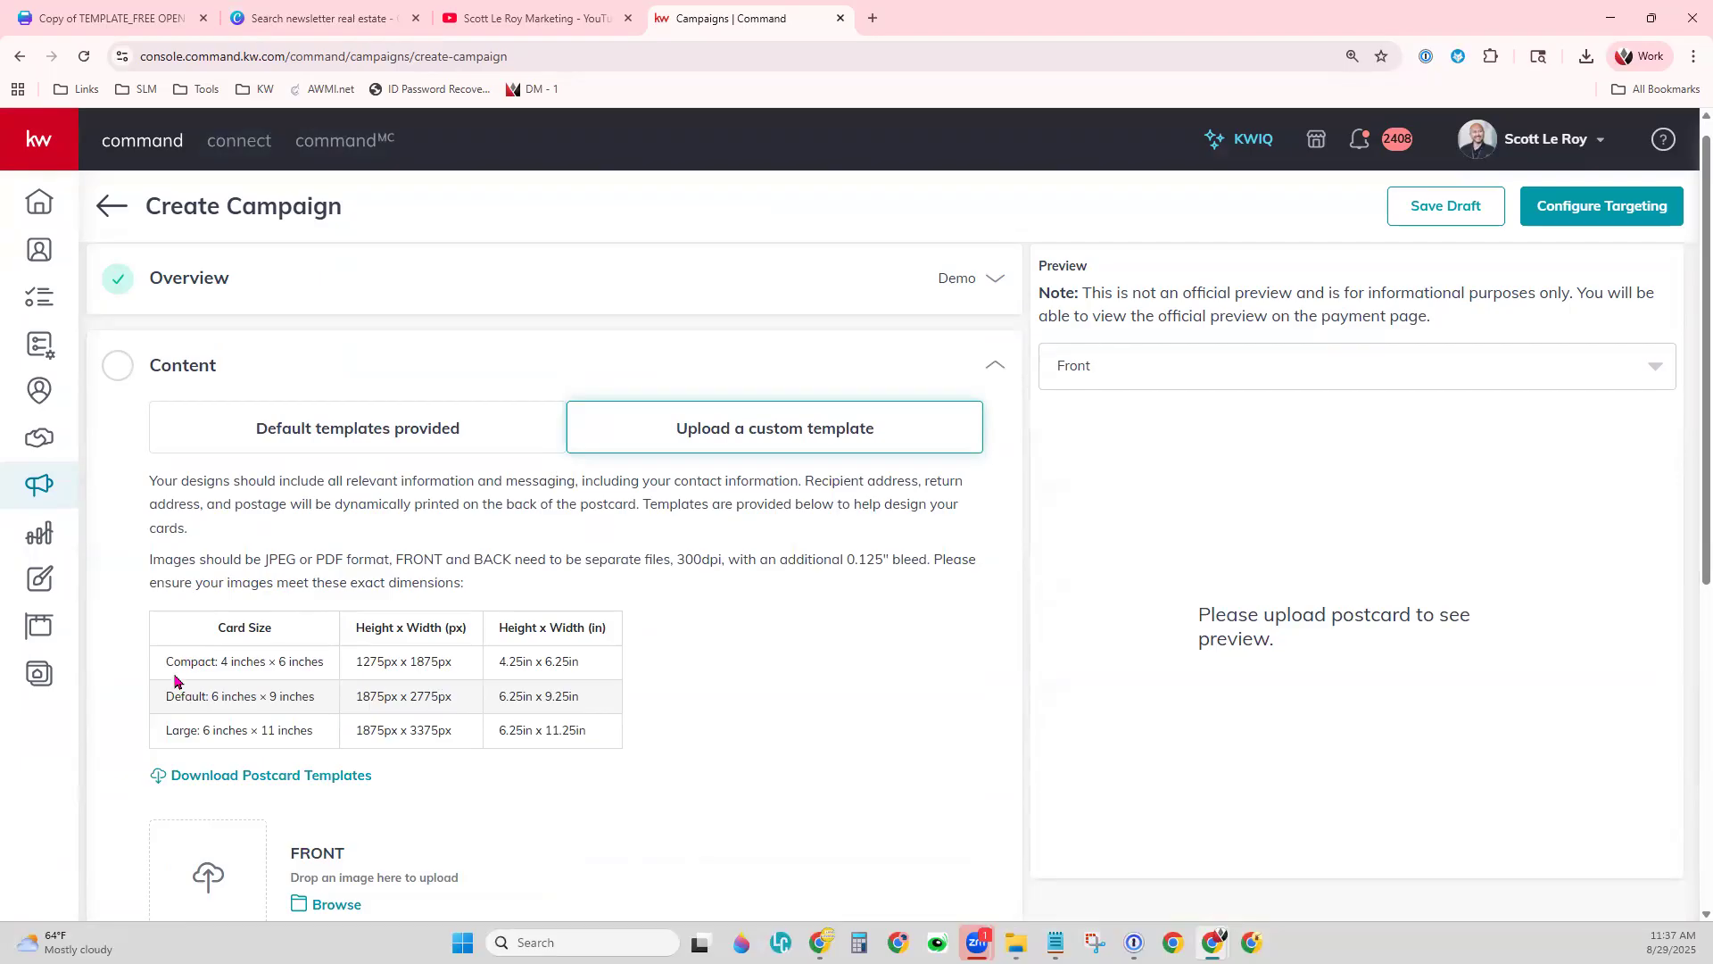
- Highlight the required postcard dimensions in the card size table and switch to Canva's custom size form
left_click_drag(371, 656, 631, 727)
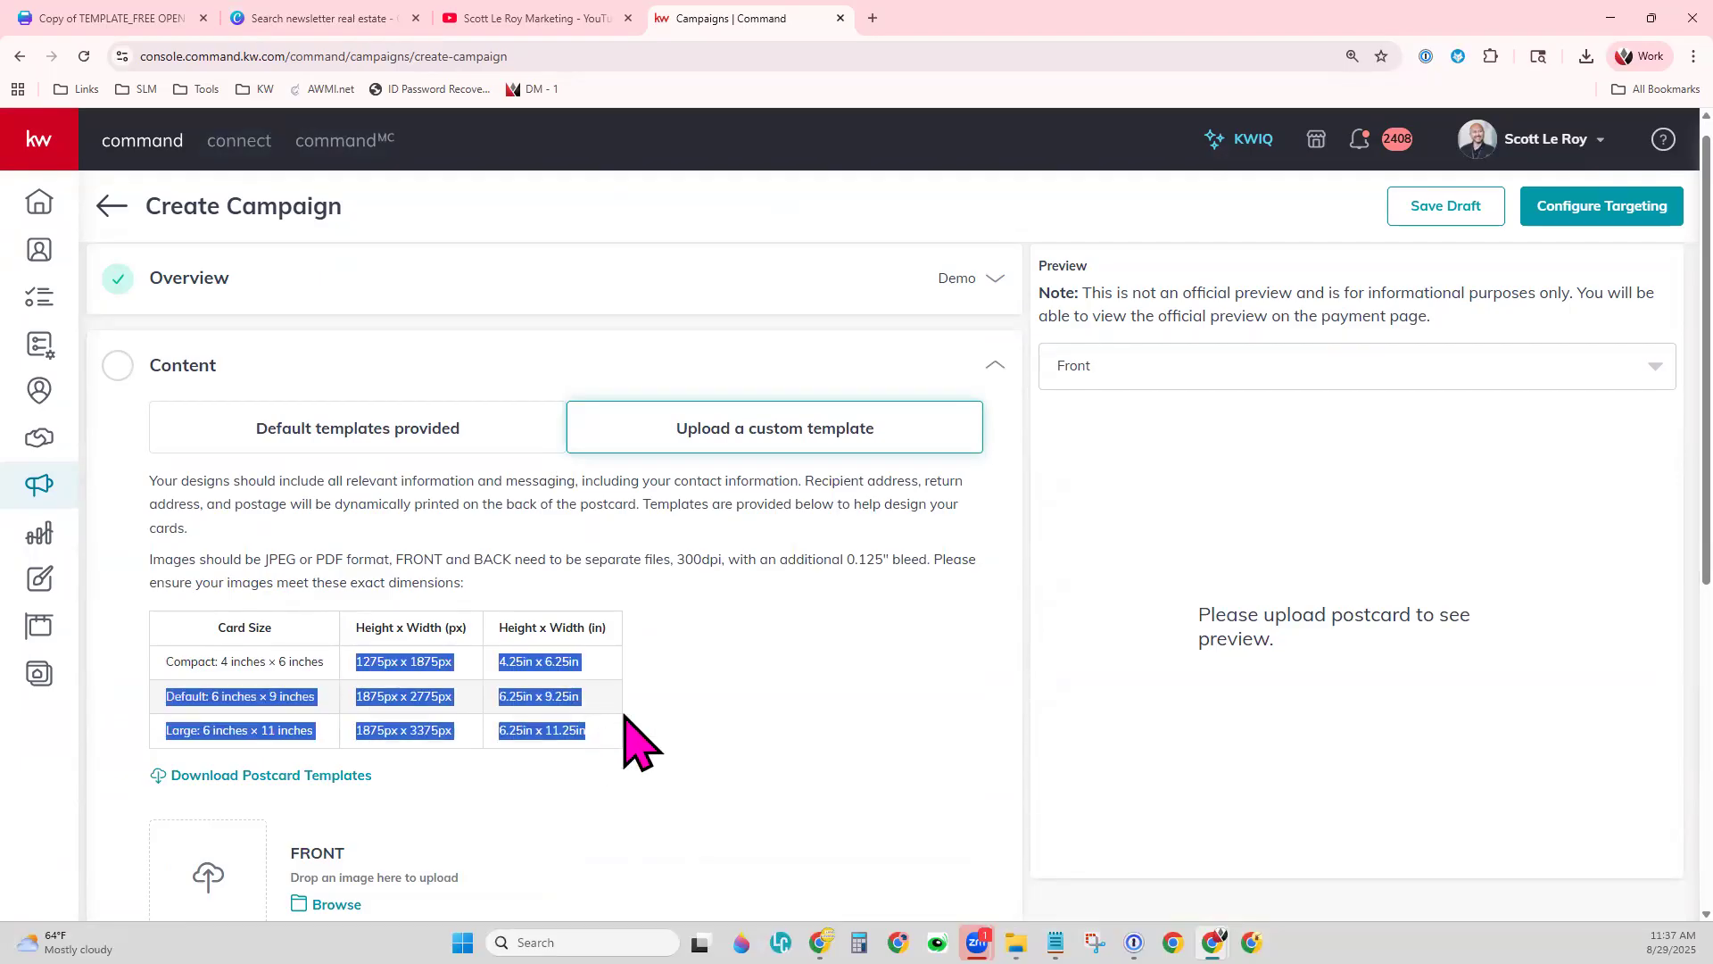
left_click(657, 694)
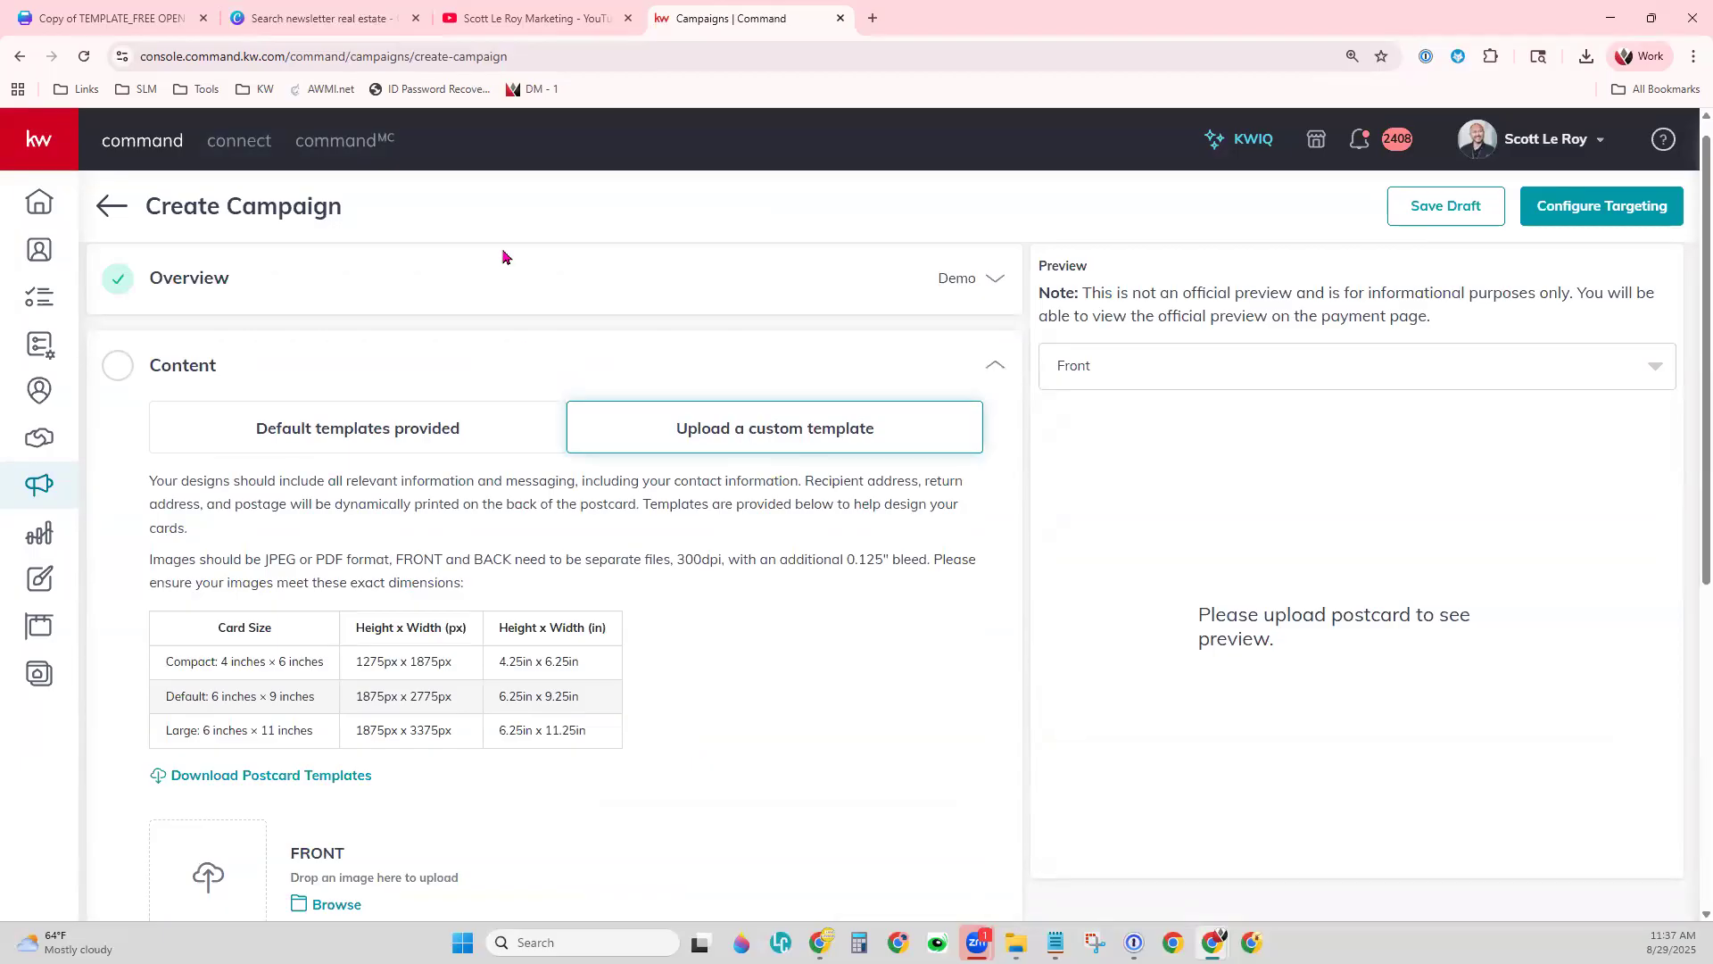
left_click(294, 18)
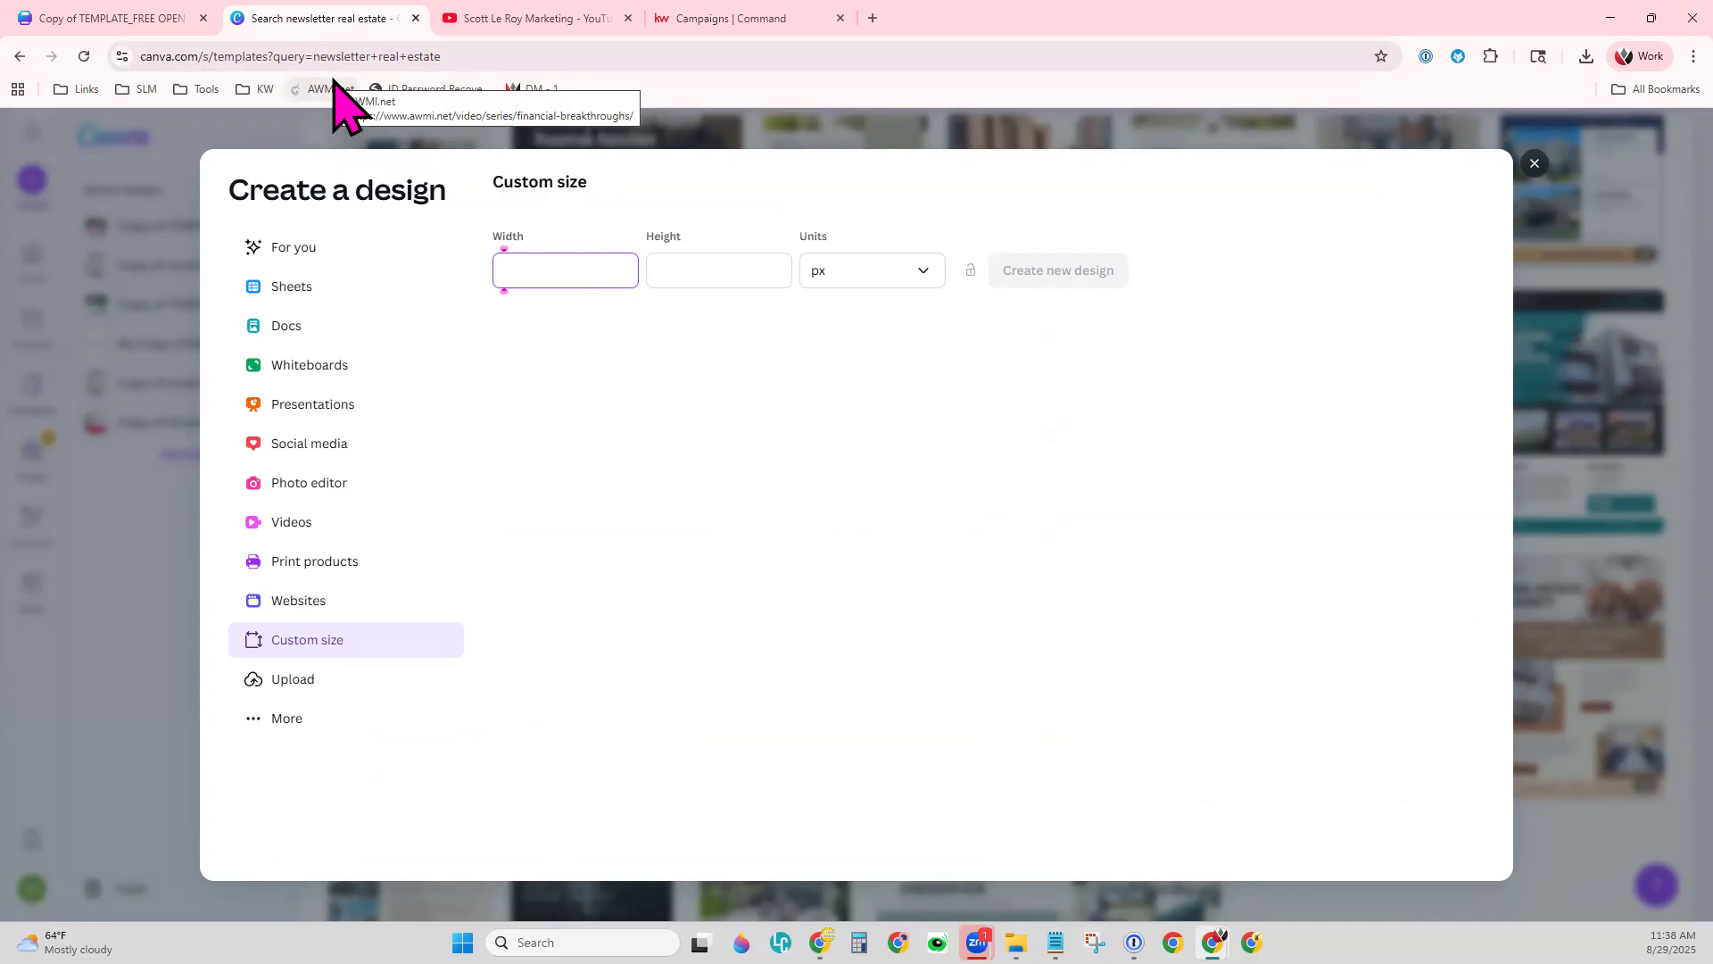
- Switch back to KW Command and leave the campaign editor for the Direct Mail campaign list
left_click(721, 18)
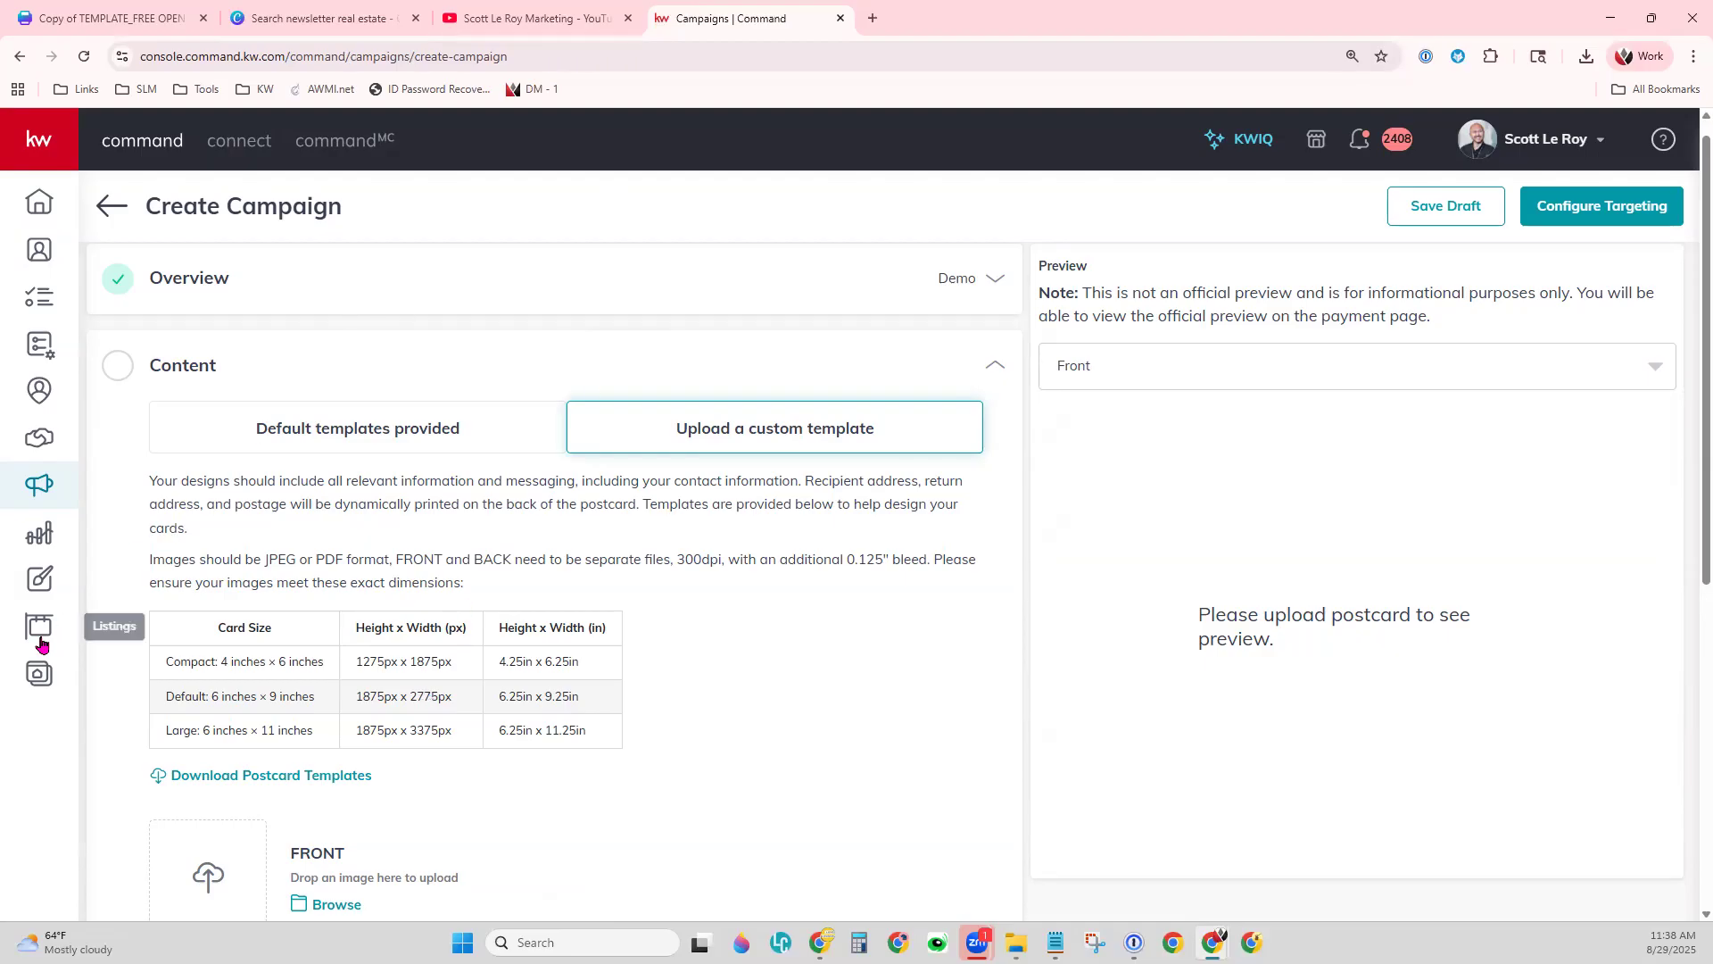
left_click(50, 498)
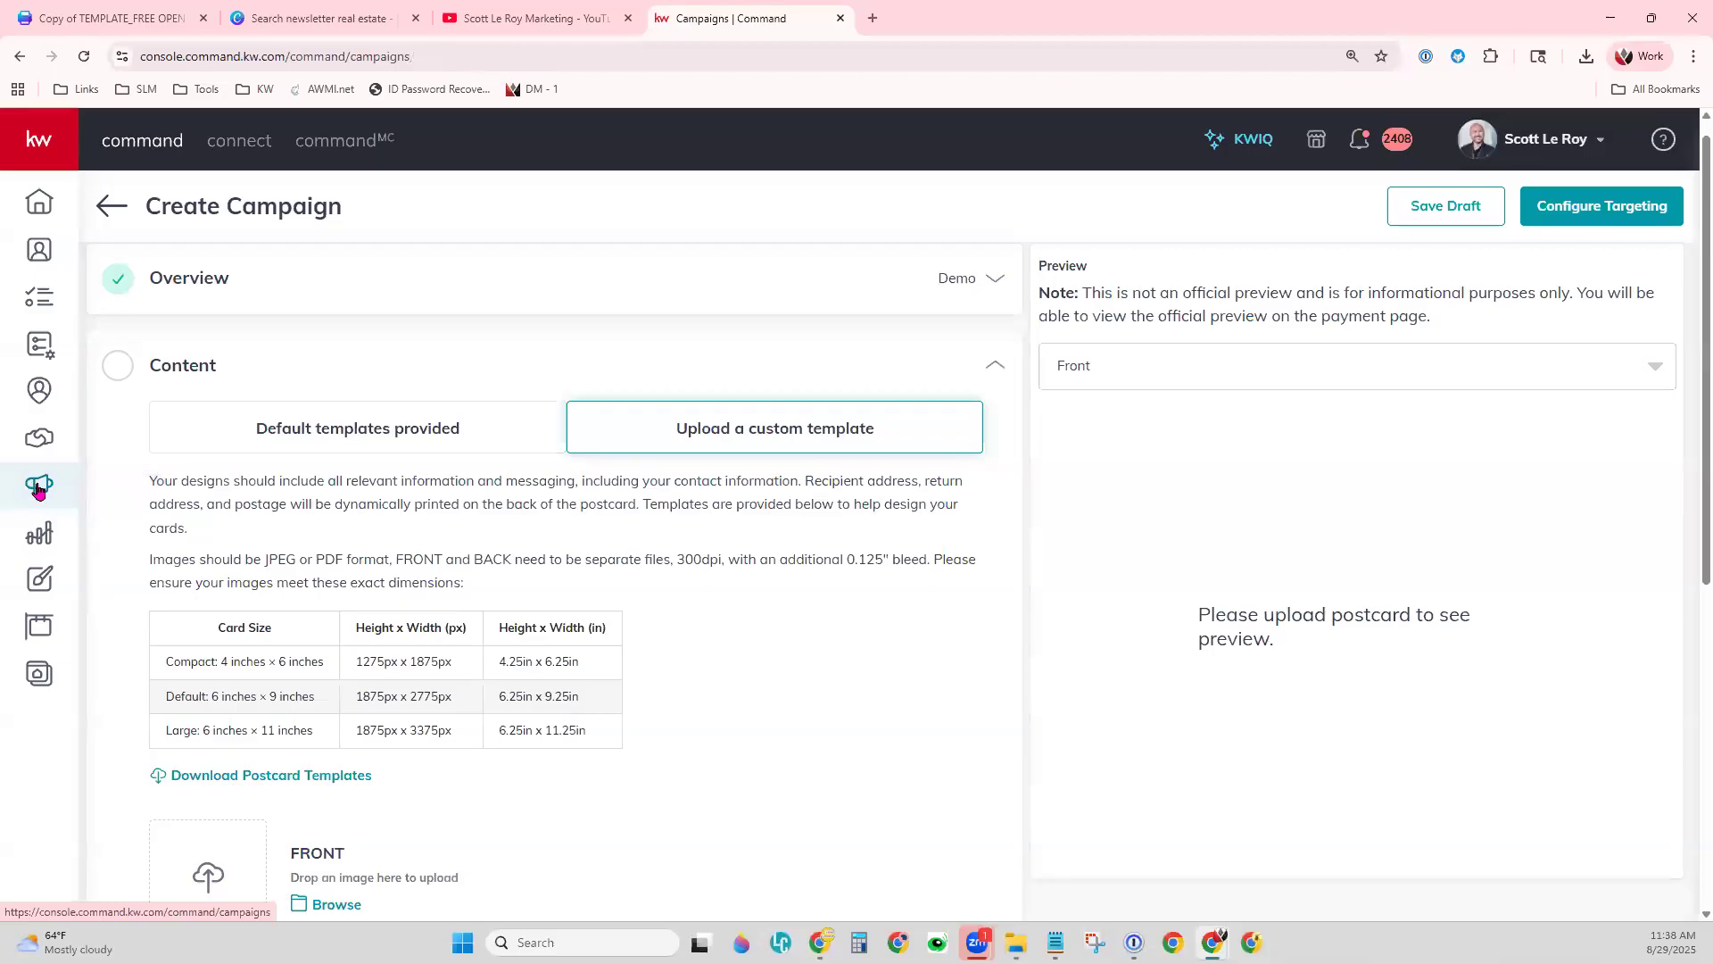
left_click(112, 206)
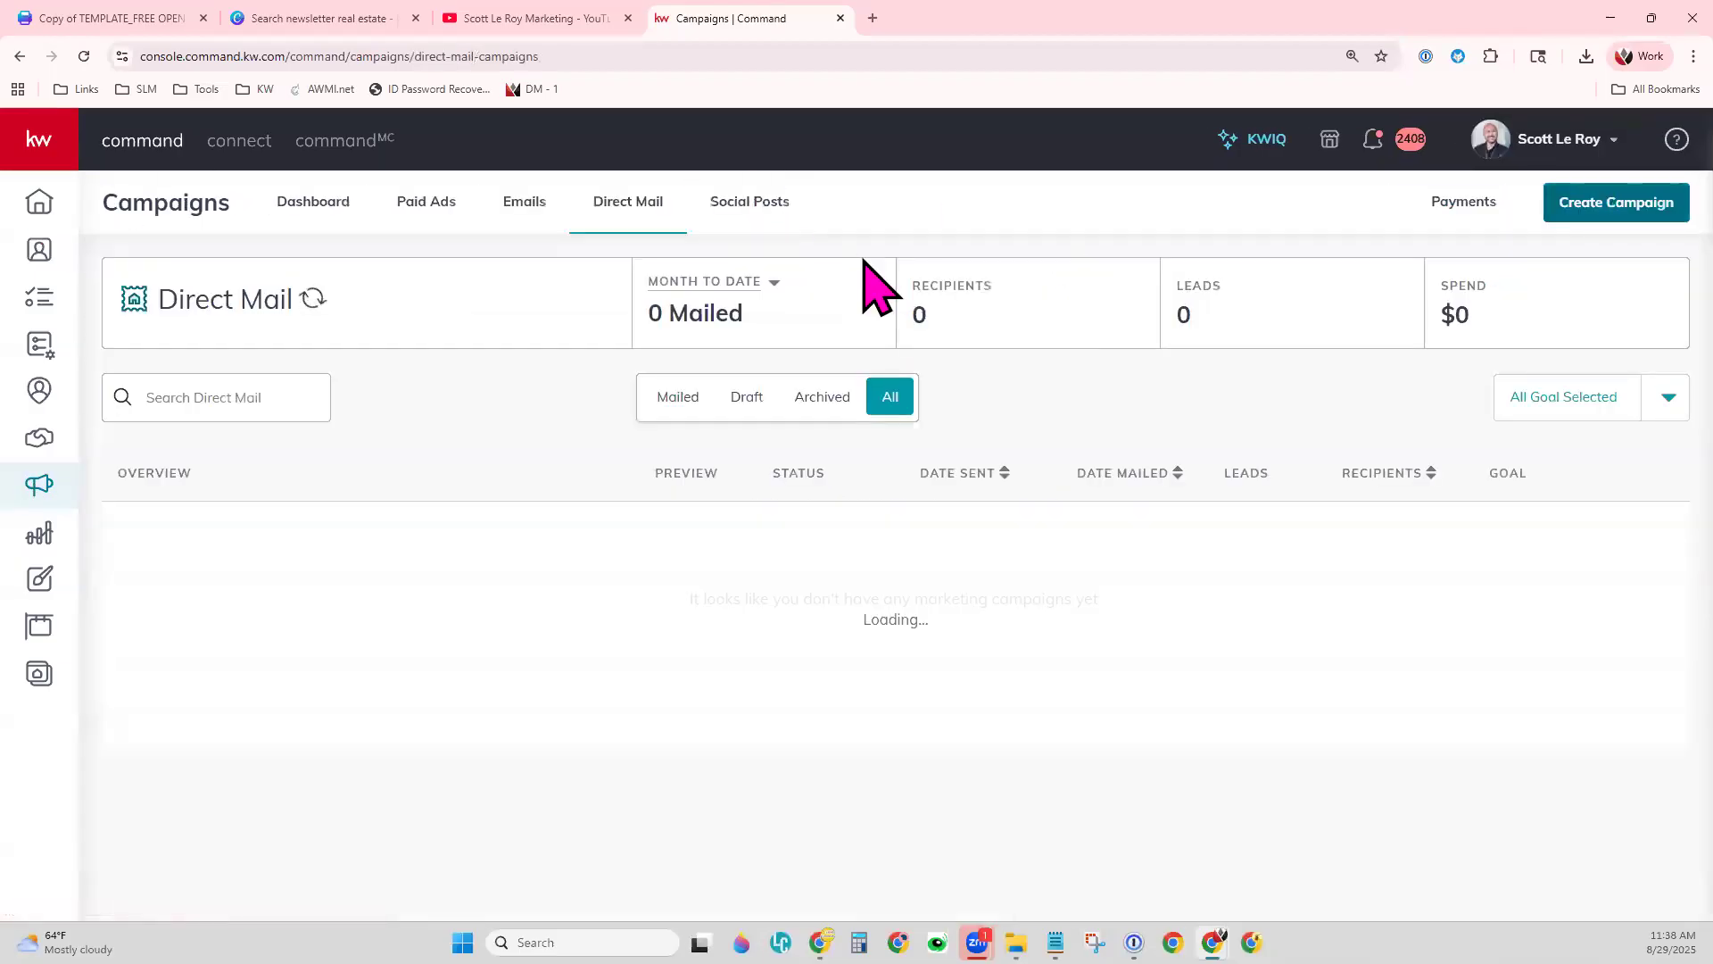
- Go to the Social Posts campaigns and start a new social post campaign
left_click(745, 200)
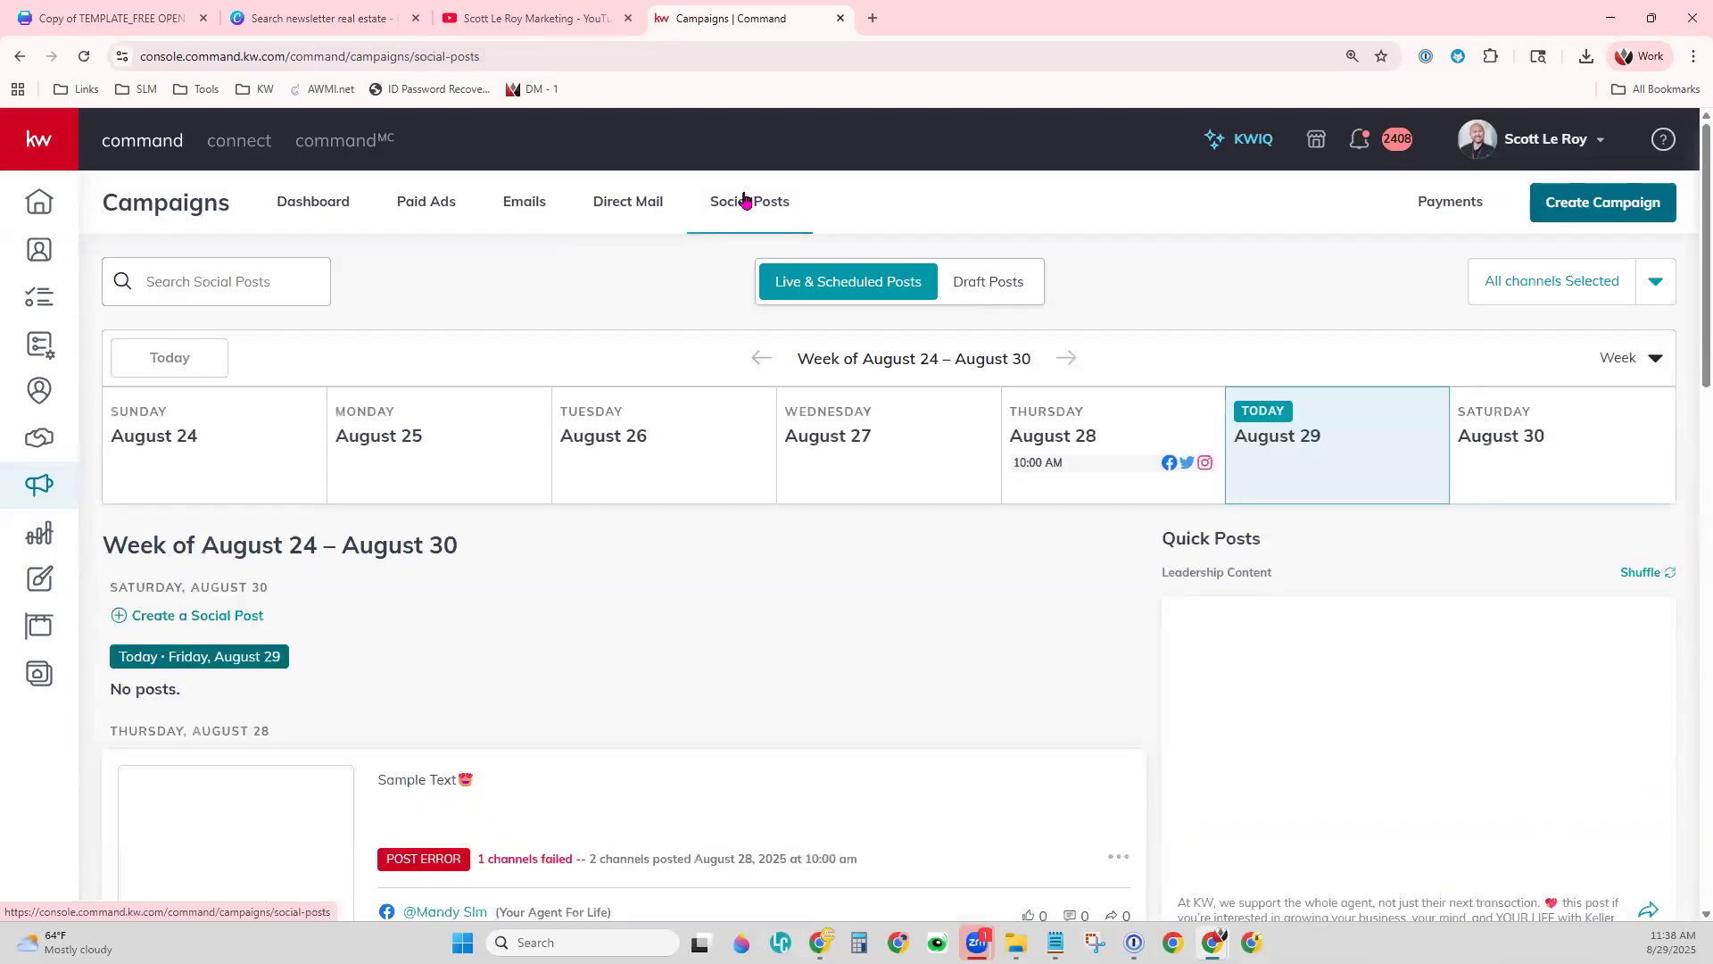
left_click(1626, 203)
left_click(792, 642)
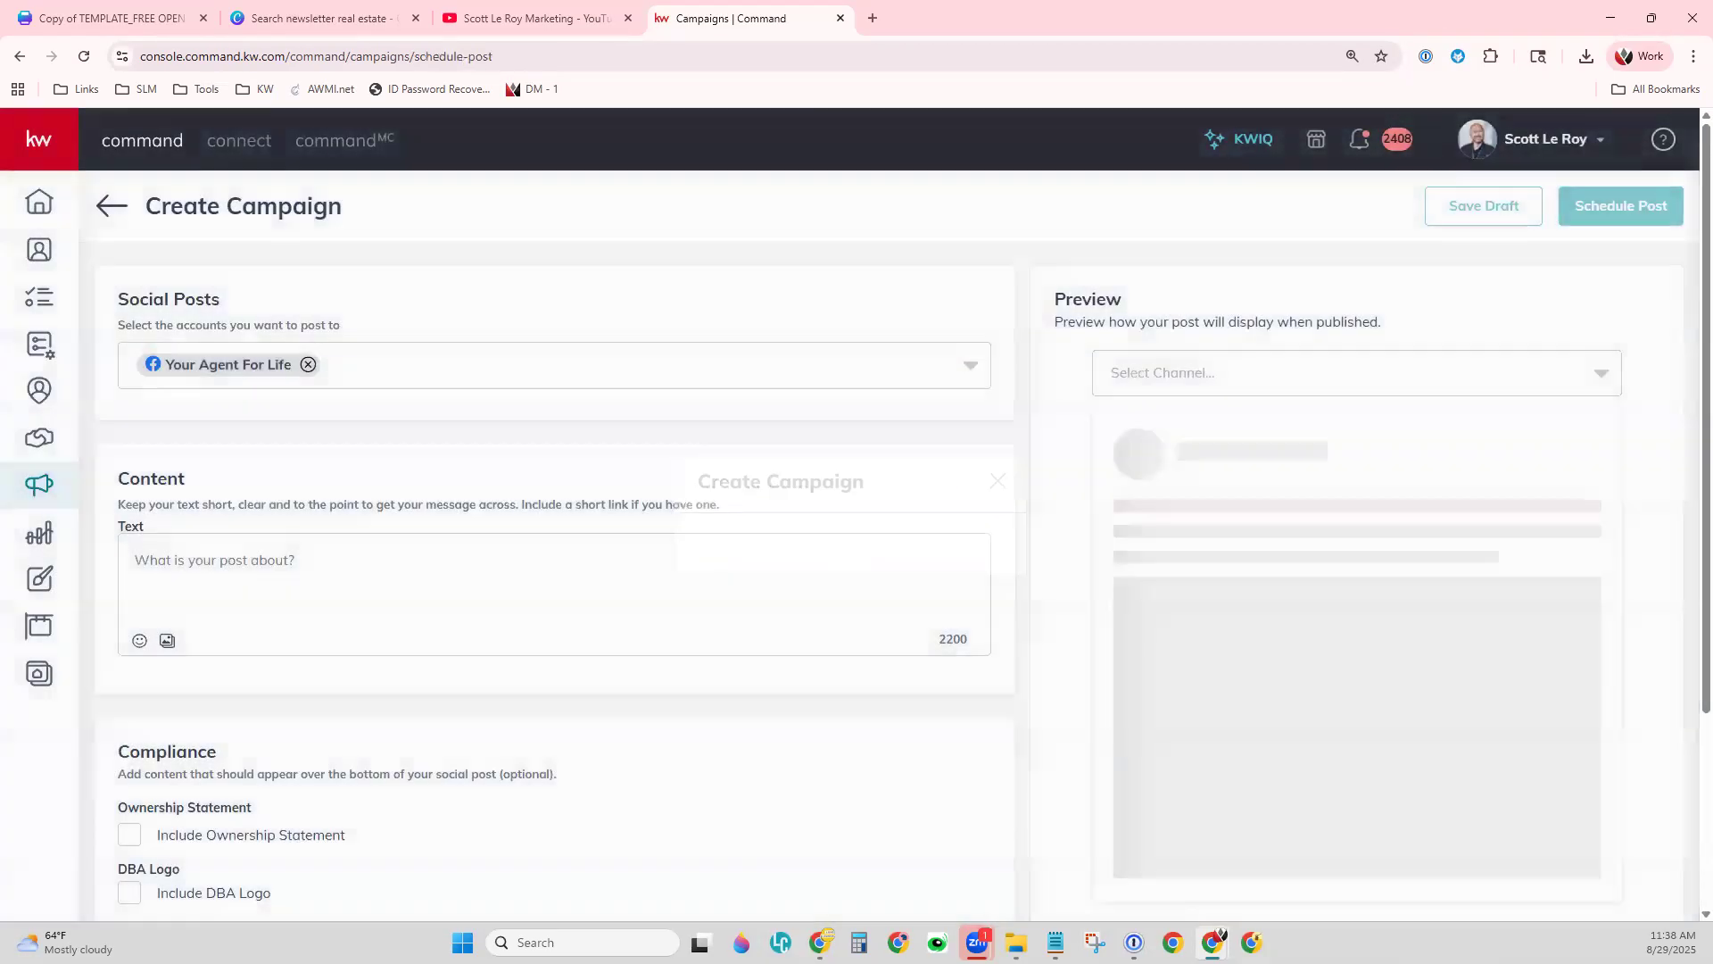
- Add the business card image from the computer's files as the social post's media
scroll(446, 714, "down", 2)
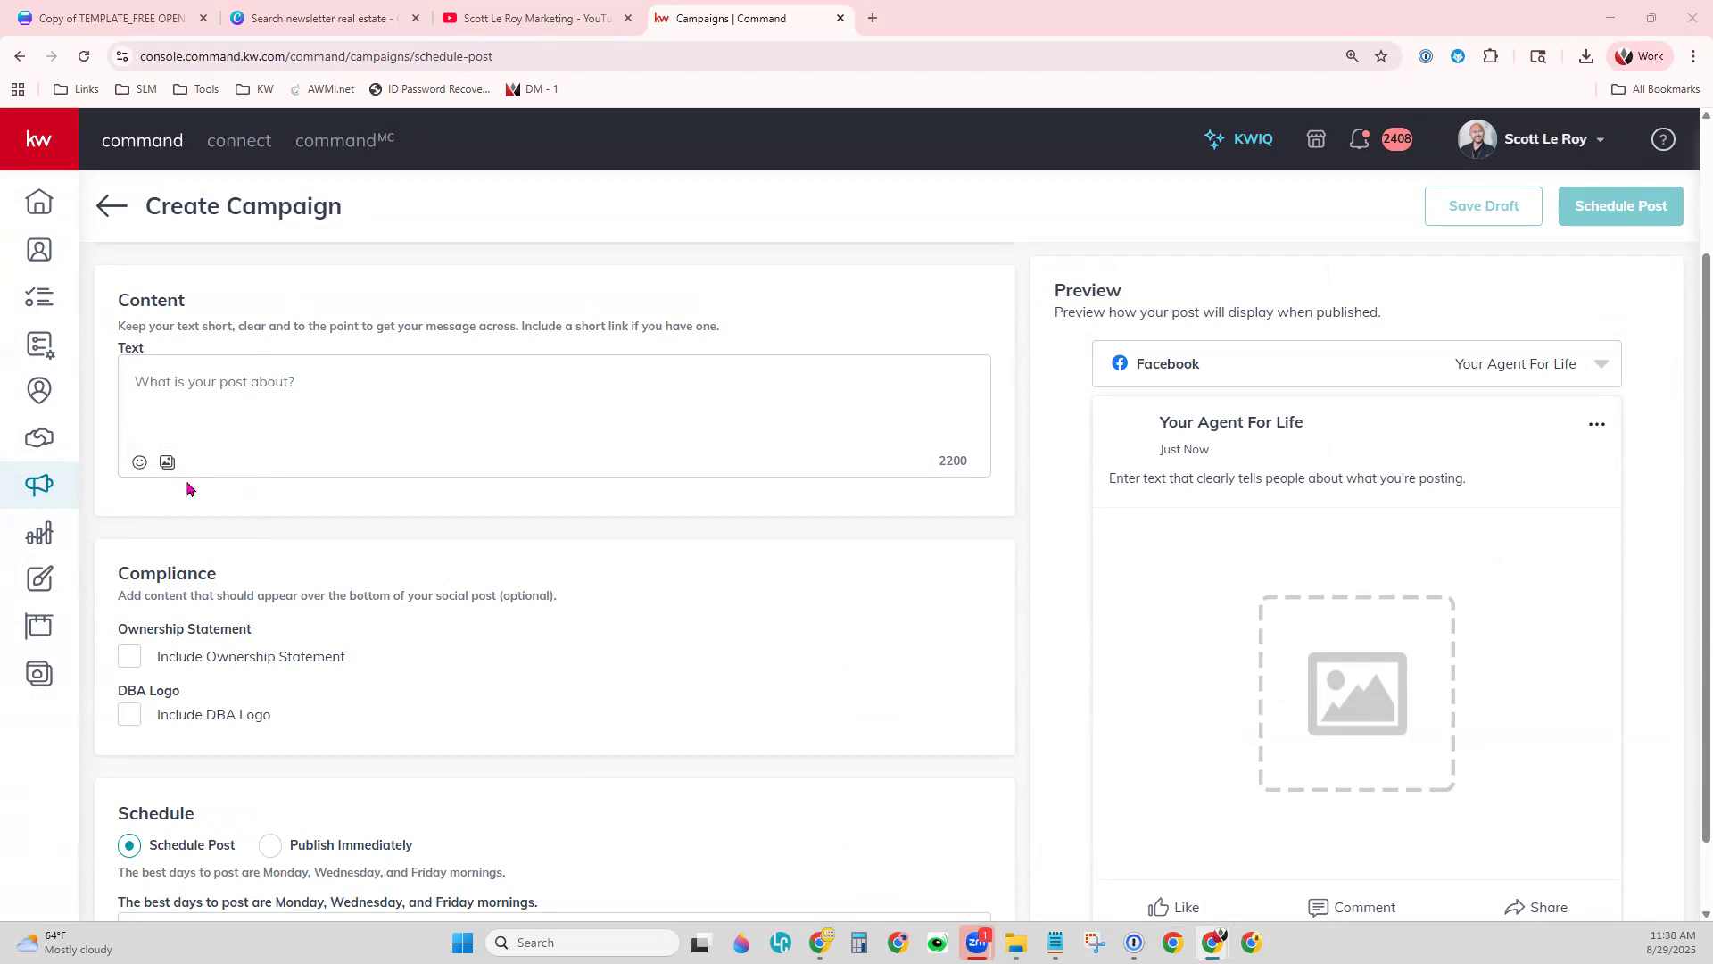
left_click(167, 461)
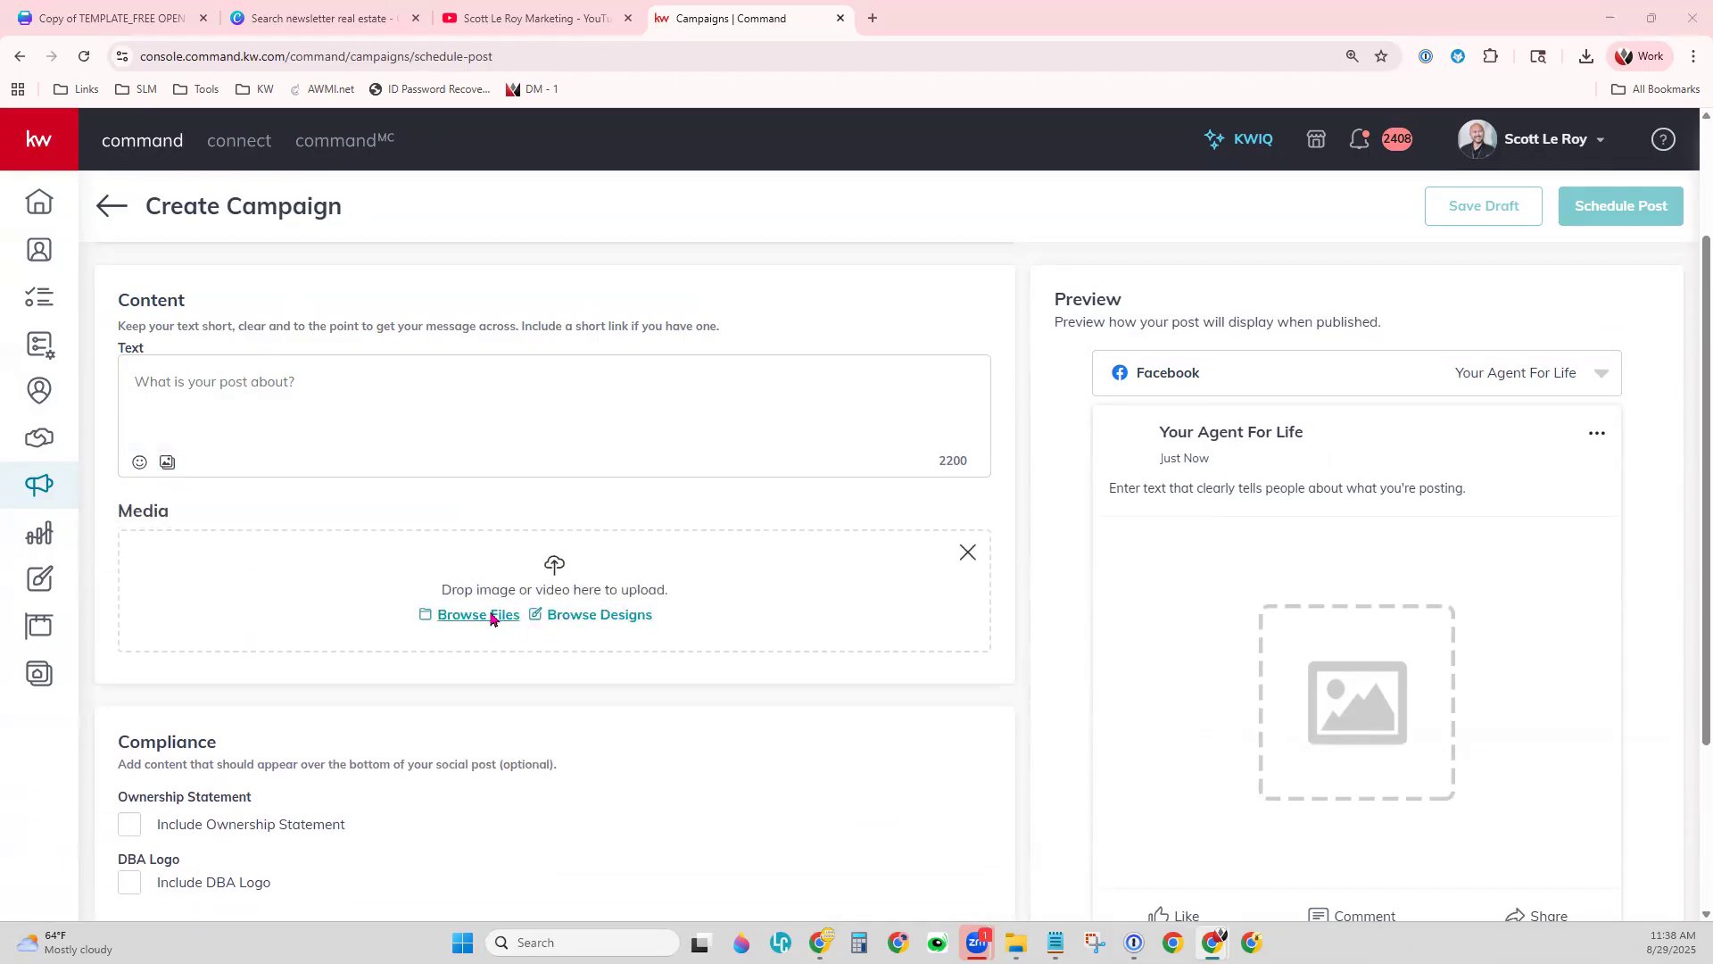
left_click(490, 616)
double_click(276, 192)
- Crop the post image to the Wide (1.91:1) format, zoomed out so the whole business card fits inside the frame
left_click_drag(891, 527, 752, 536)
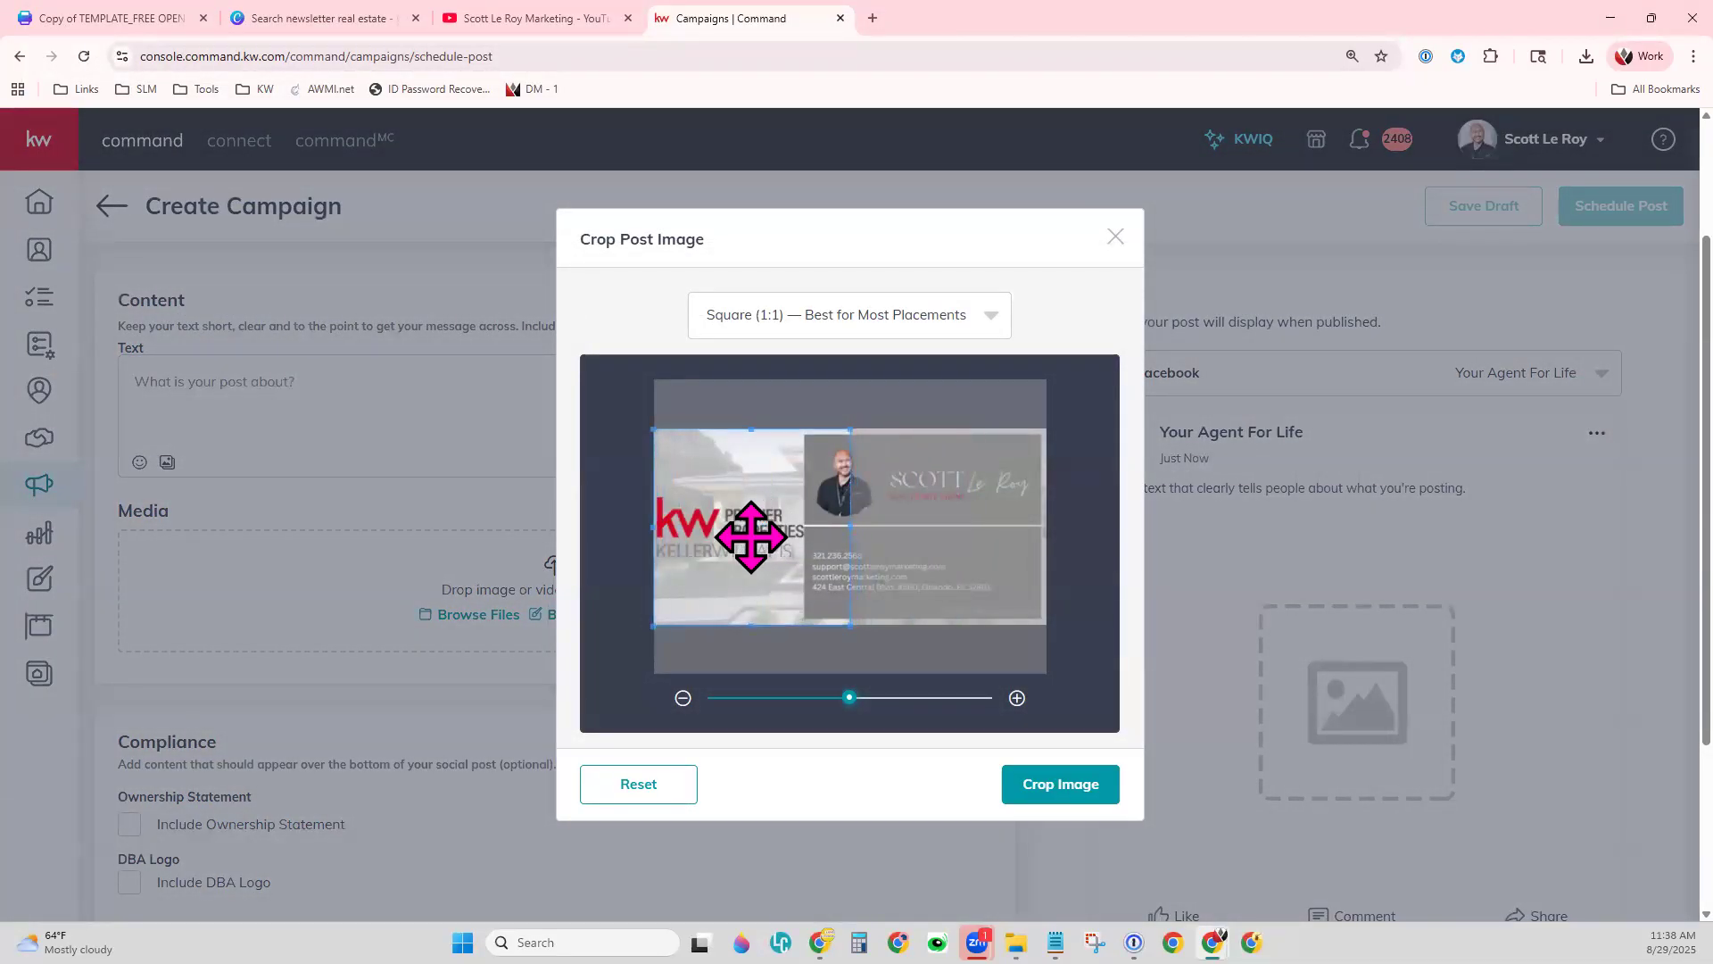
left_click(737, 320)
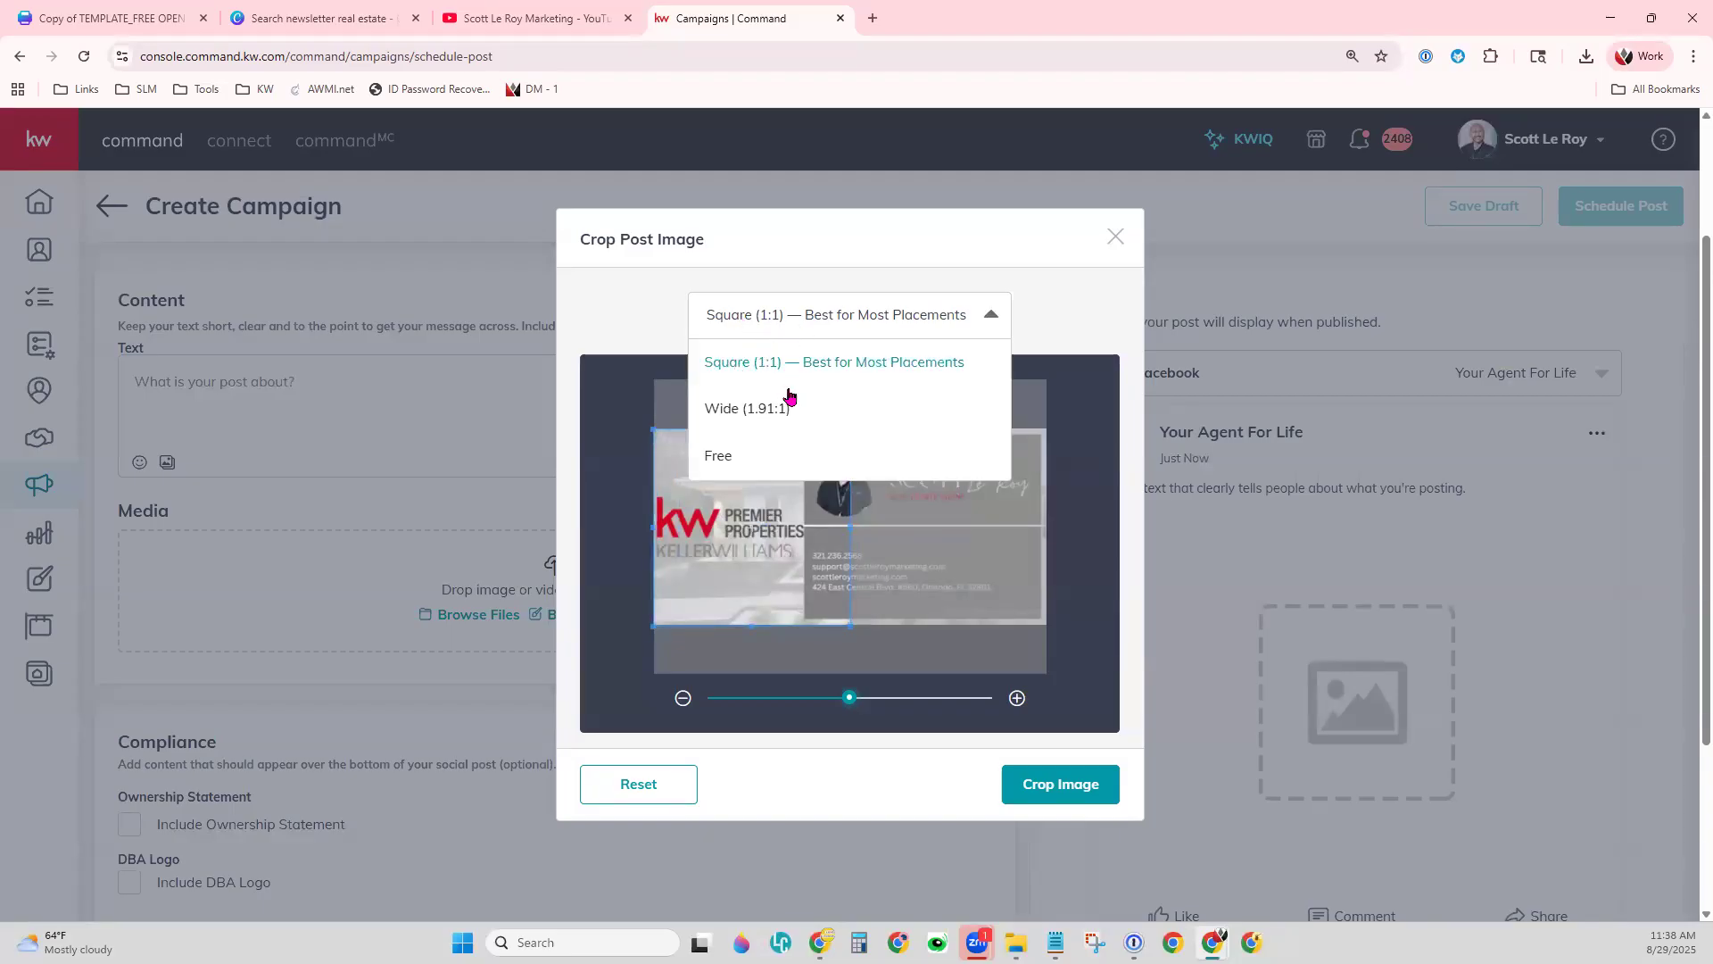
left_click(755, 401)
left_click_drag(893, 569, 875, 565)
left_click_drag(1028, 629, 1038, 633)
mouse_move(849, 697)
left_mouse_down()
mouse_move(818, 697)
mouse_move(876, 697)
mouse_move(818, 692)
left_mouse_up()
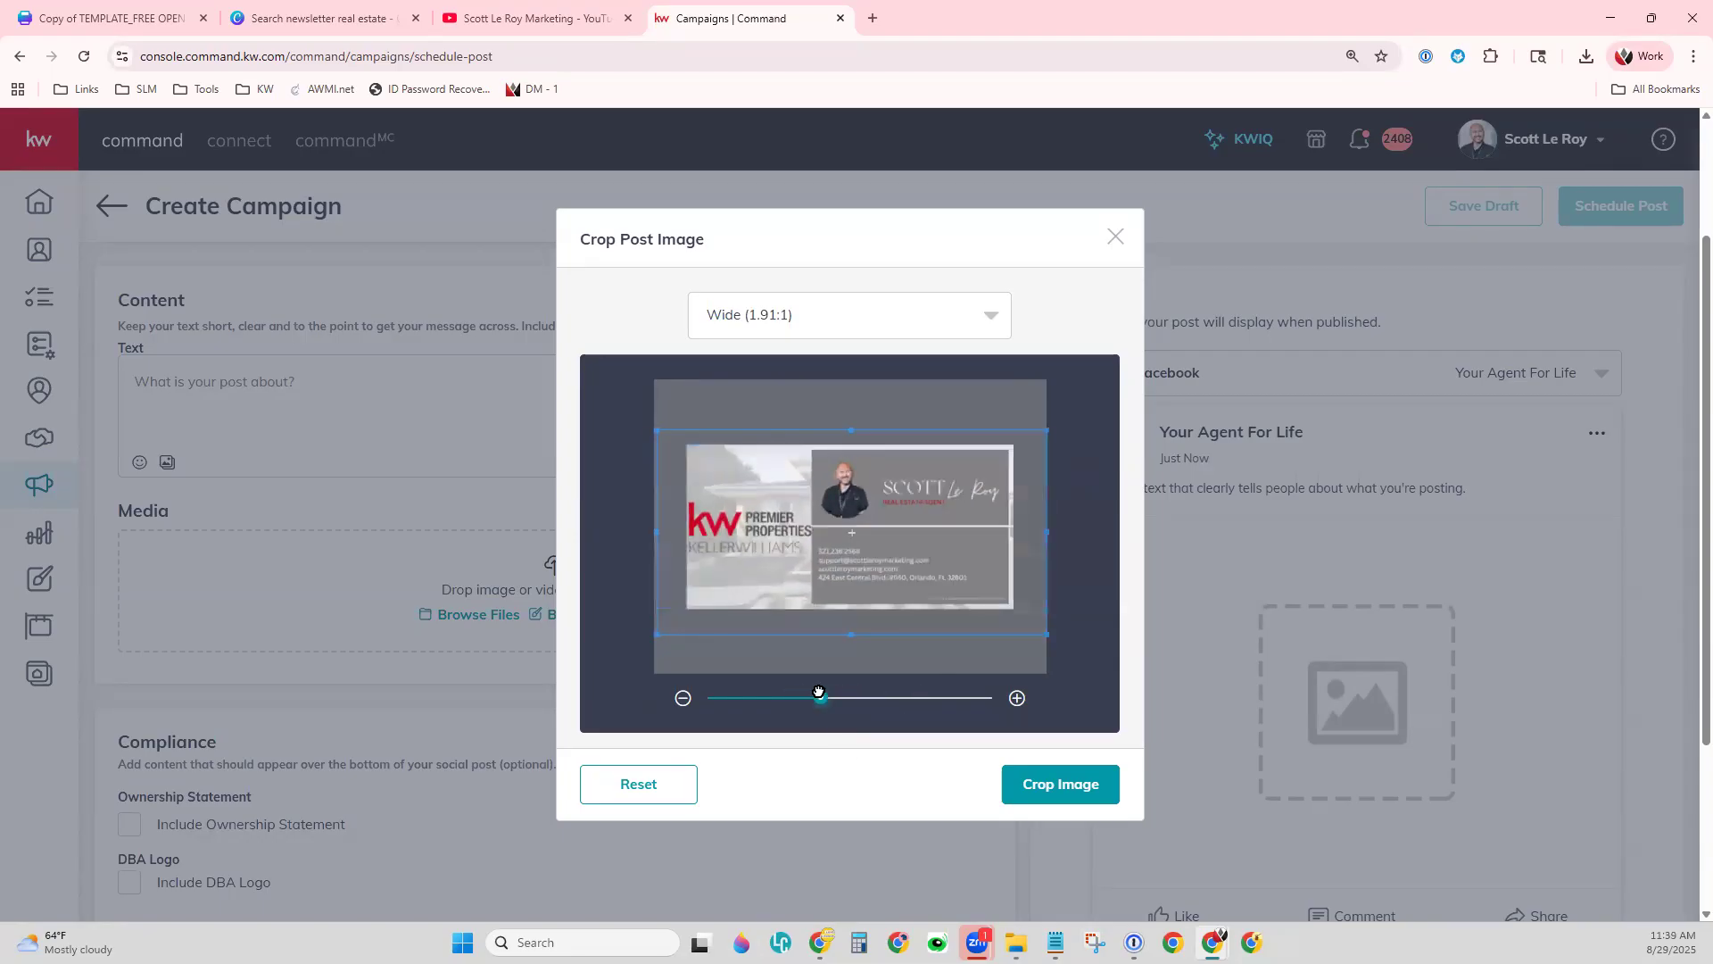
left_click(1087, 790)
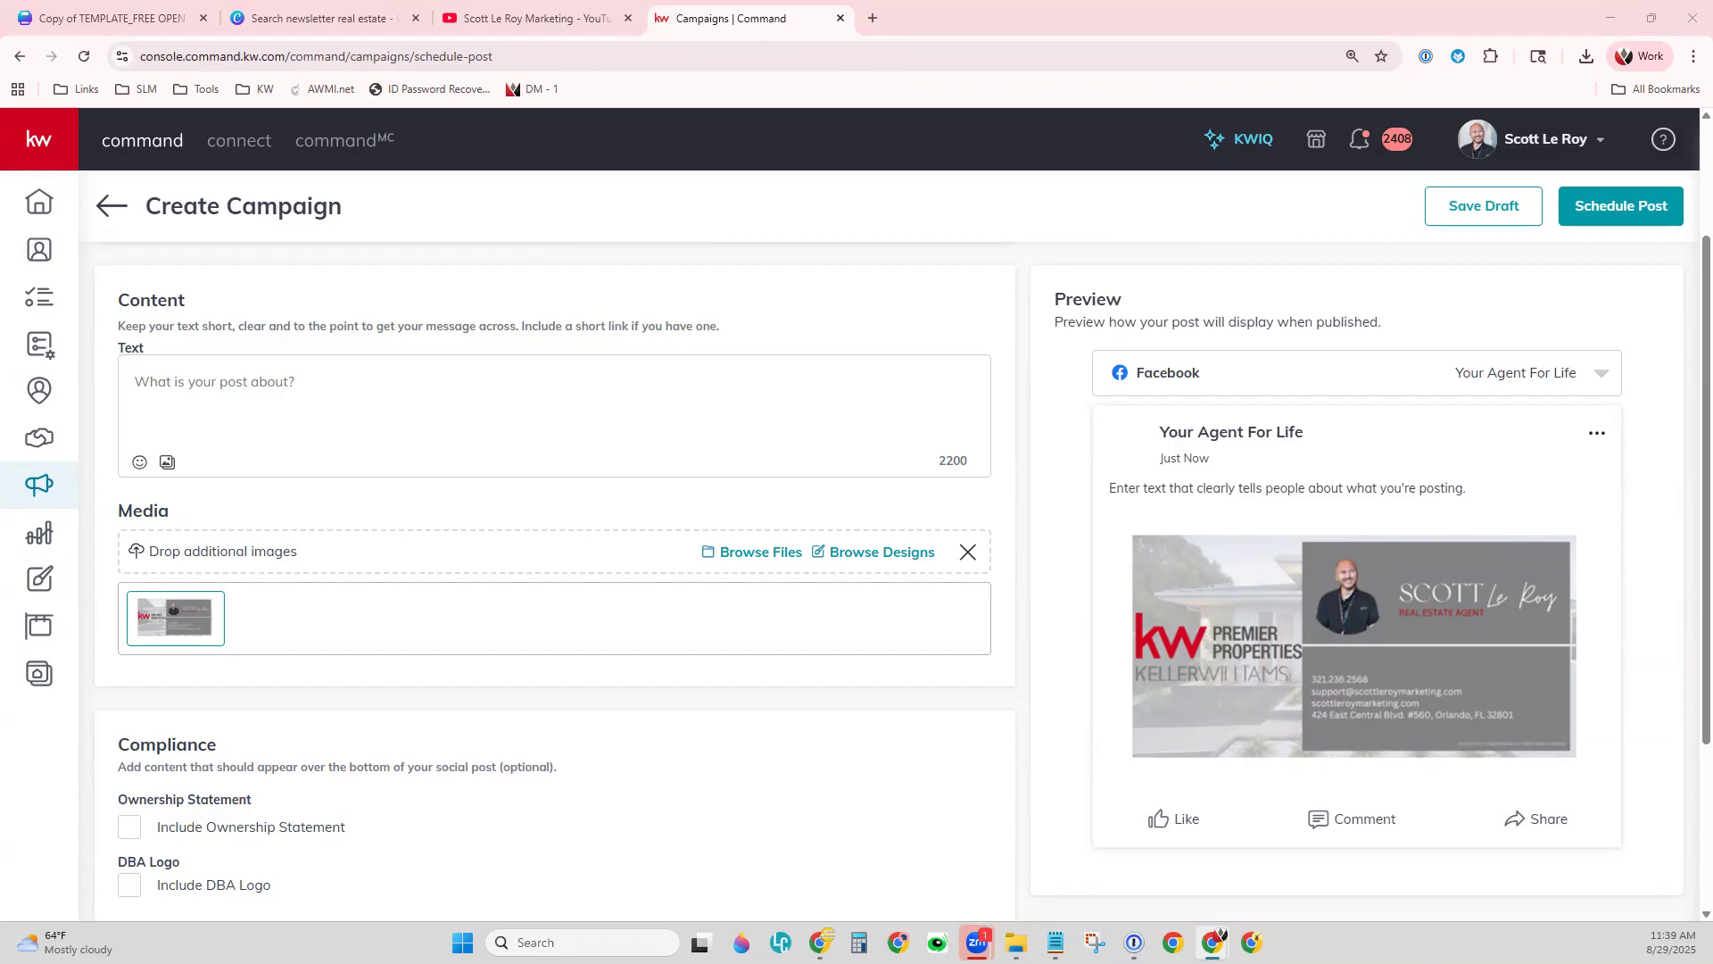
left_click(873, 17)
type("https://thrive.kw.com/technology/canva/")
key("Return")
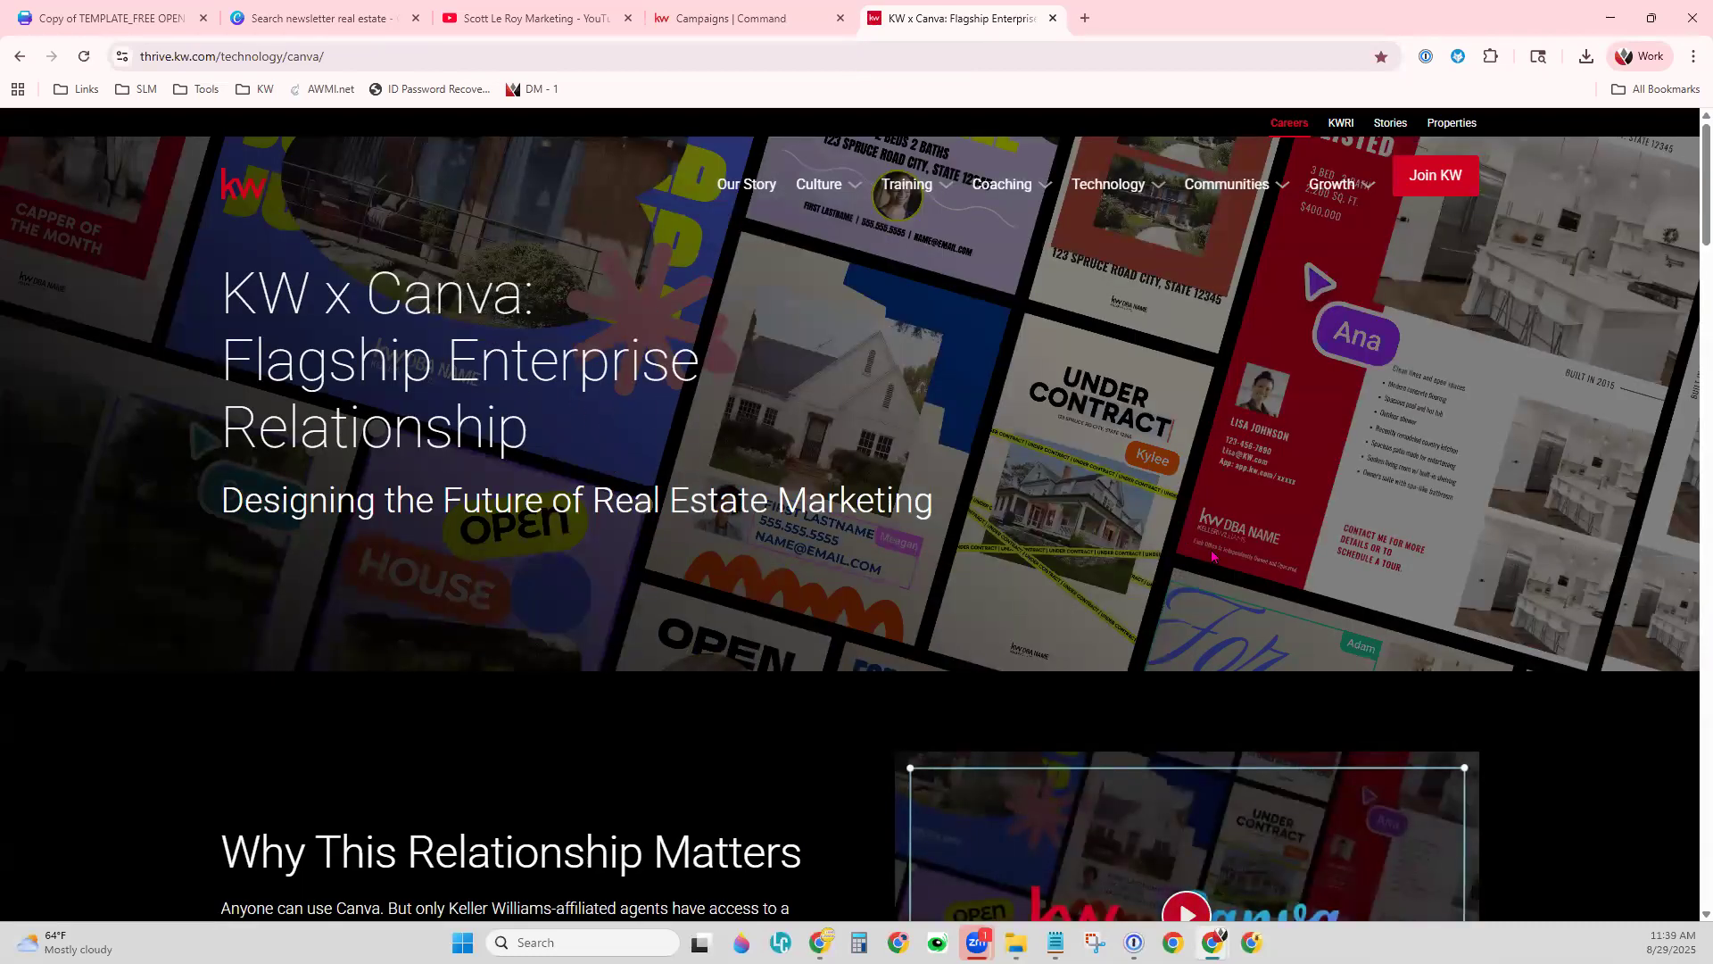
- Look through the KW x Canva page, from the partnership benefits down to the Resources and Press Release sections
scroll(1327, 498, "down", 5)
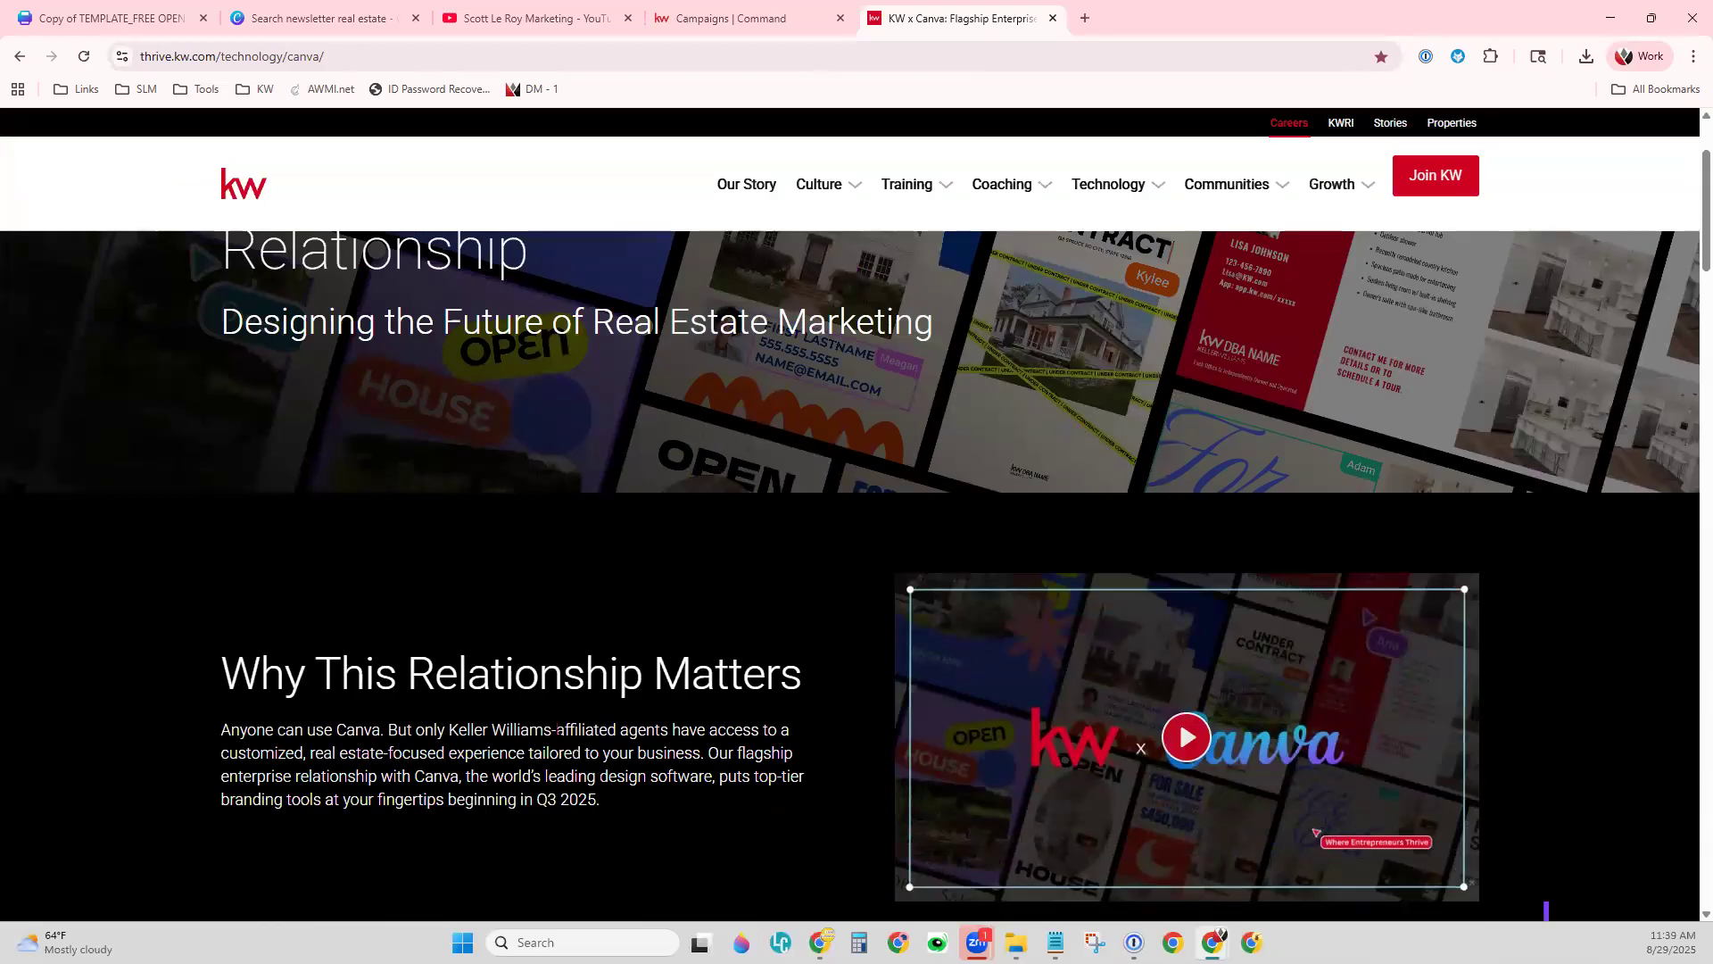
scroll(562, 756, "down", 7)
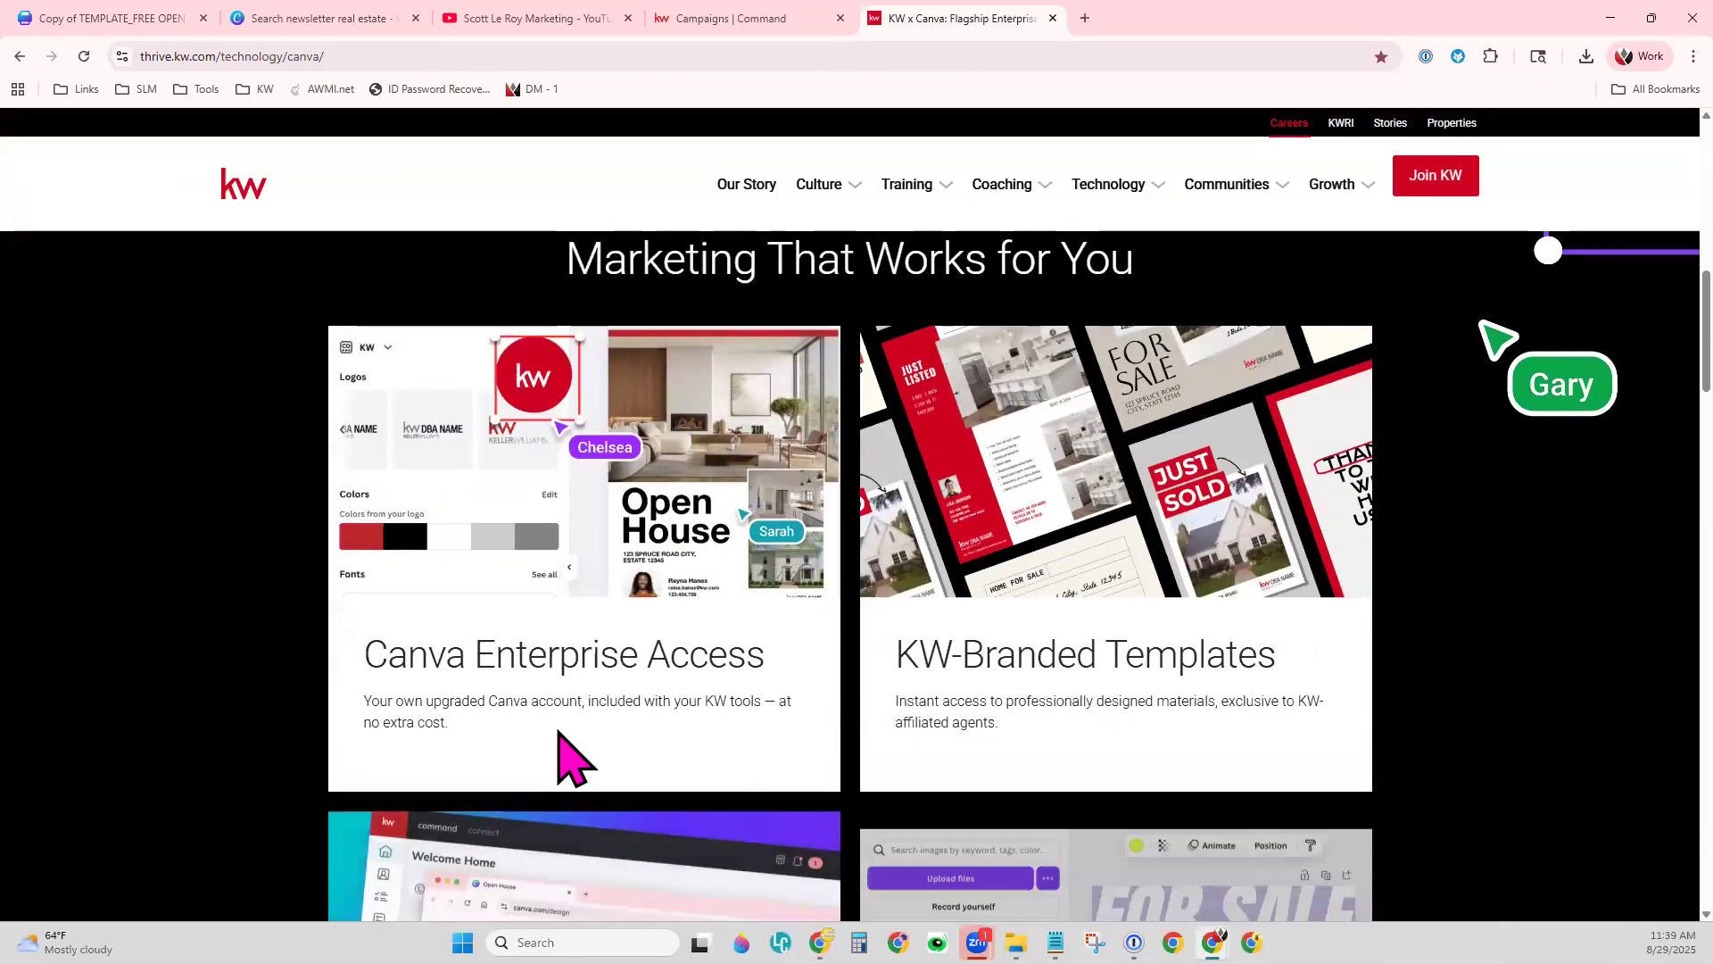
scroll(562, 756, "down", 8)
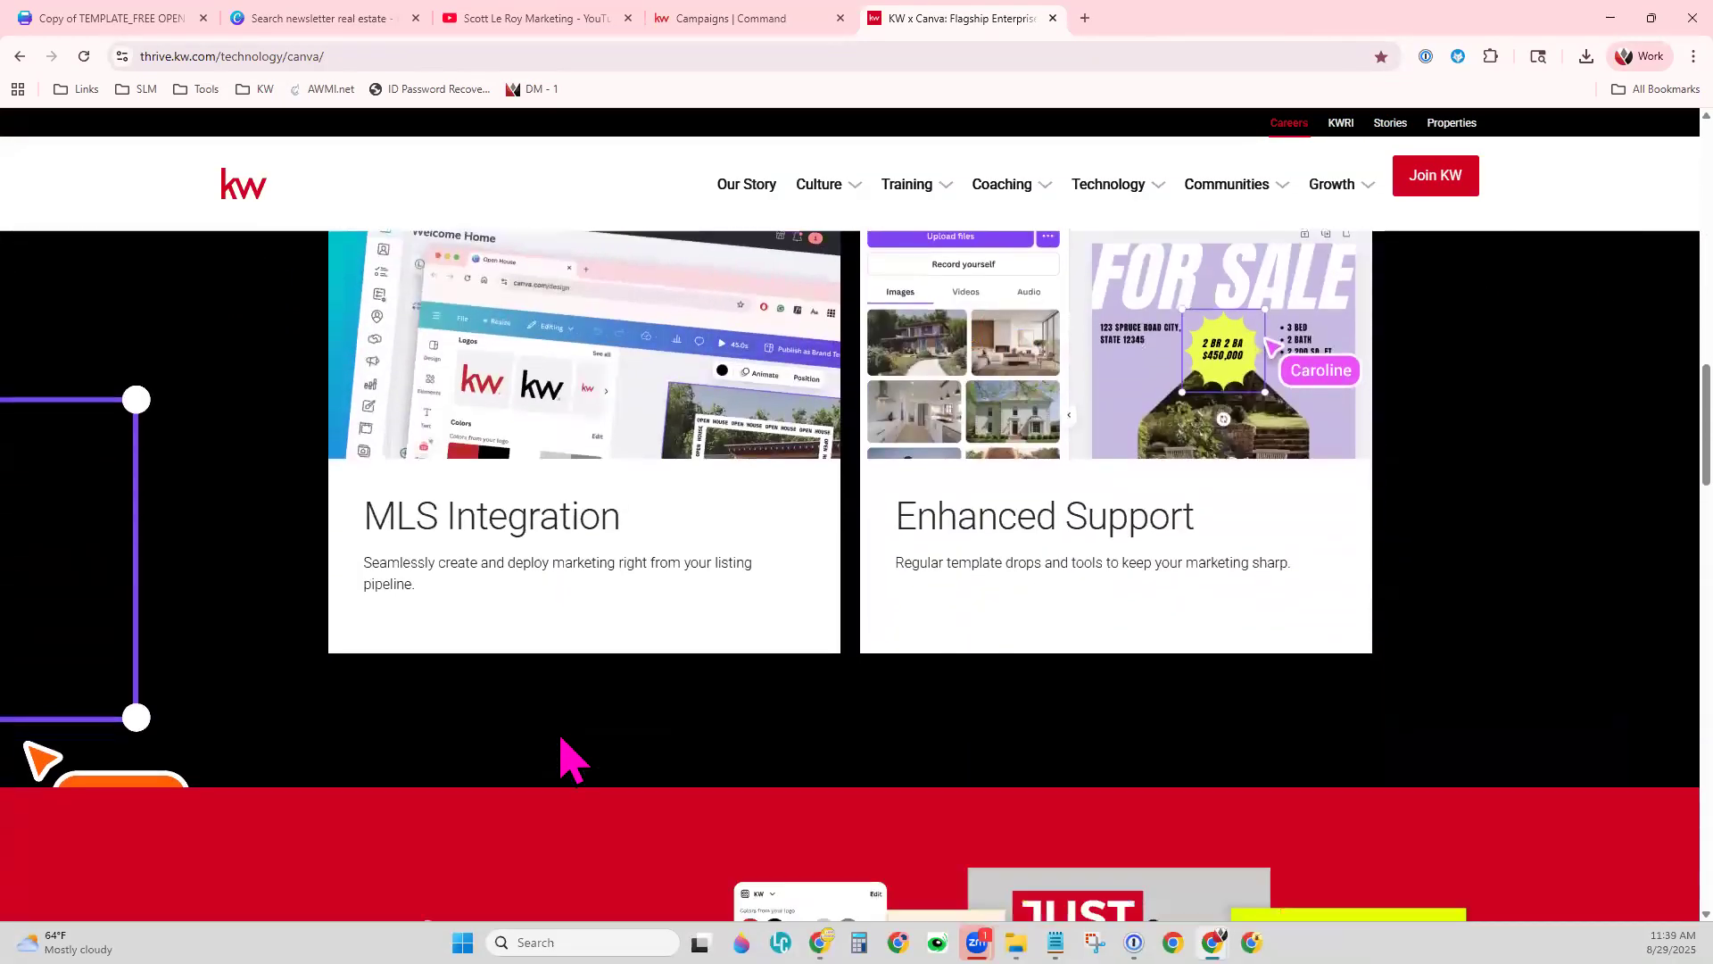
scroll(562, 756, "down", 3)
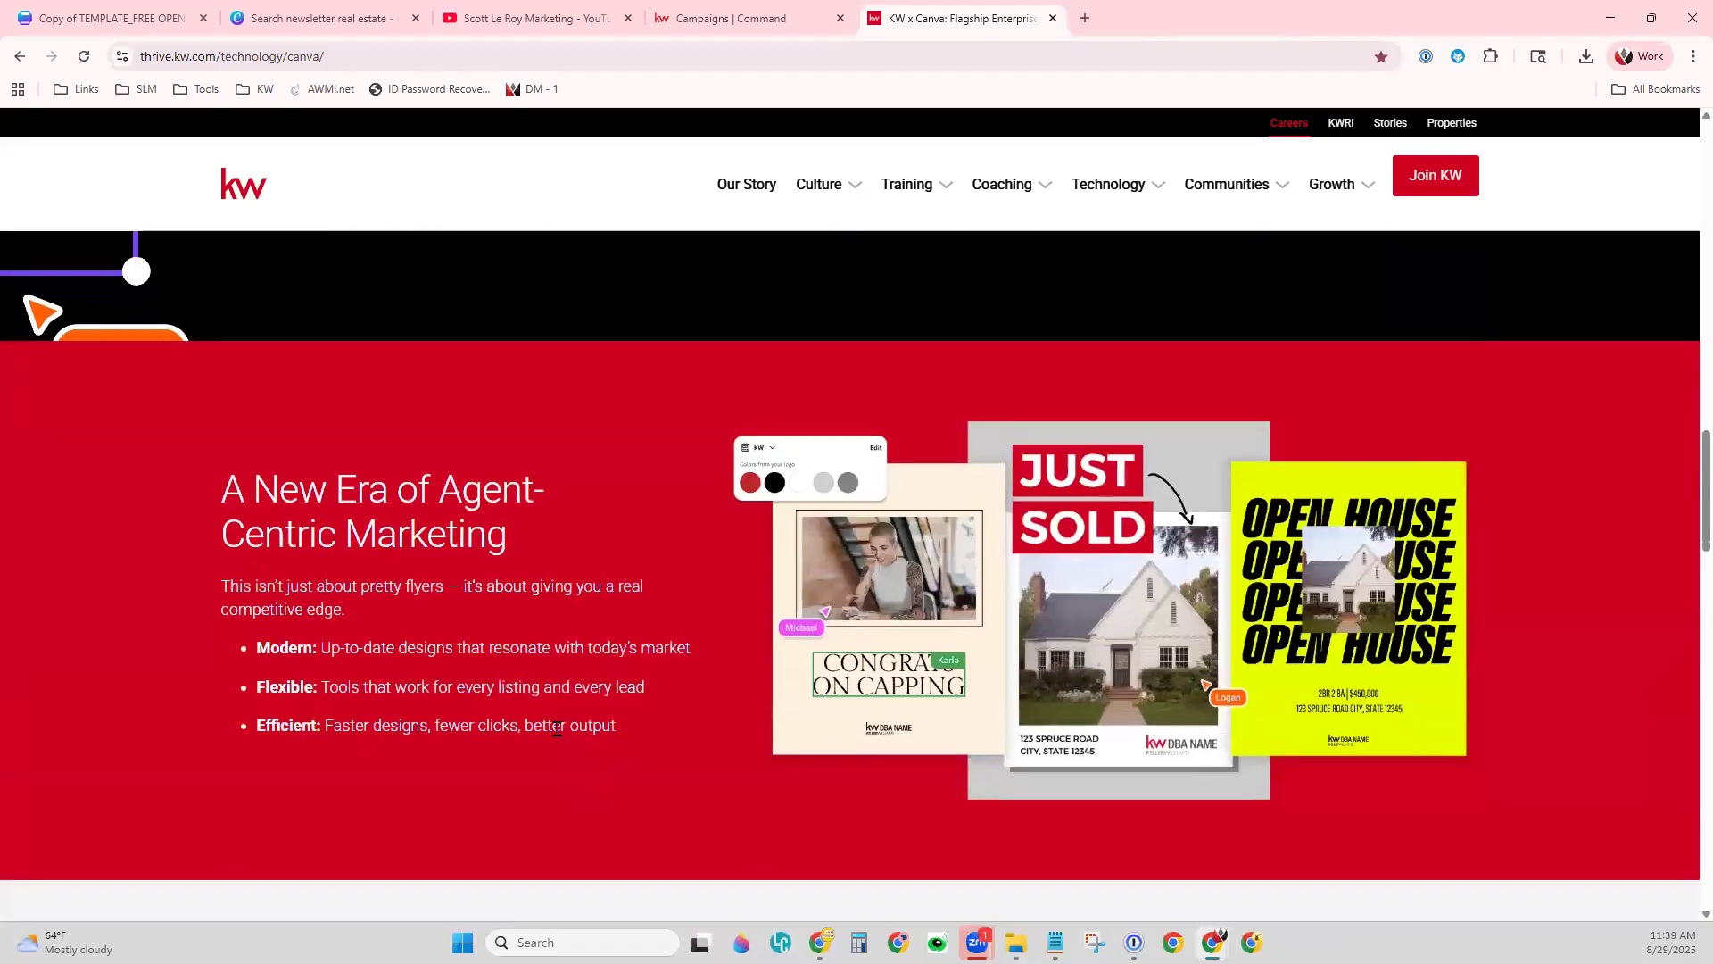
scroll(557, 731, "down", 2)
scroll(557, 732, "down", 7)
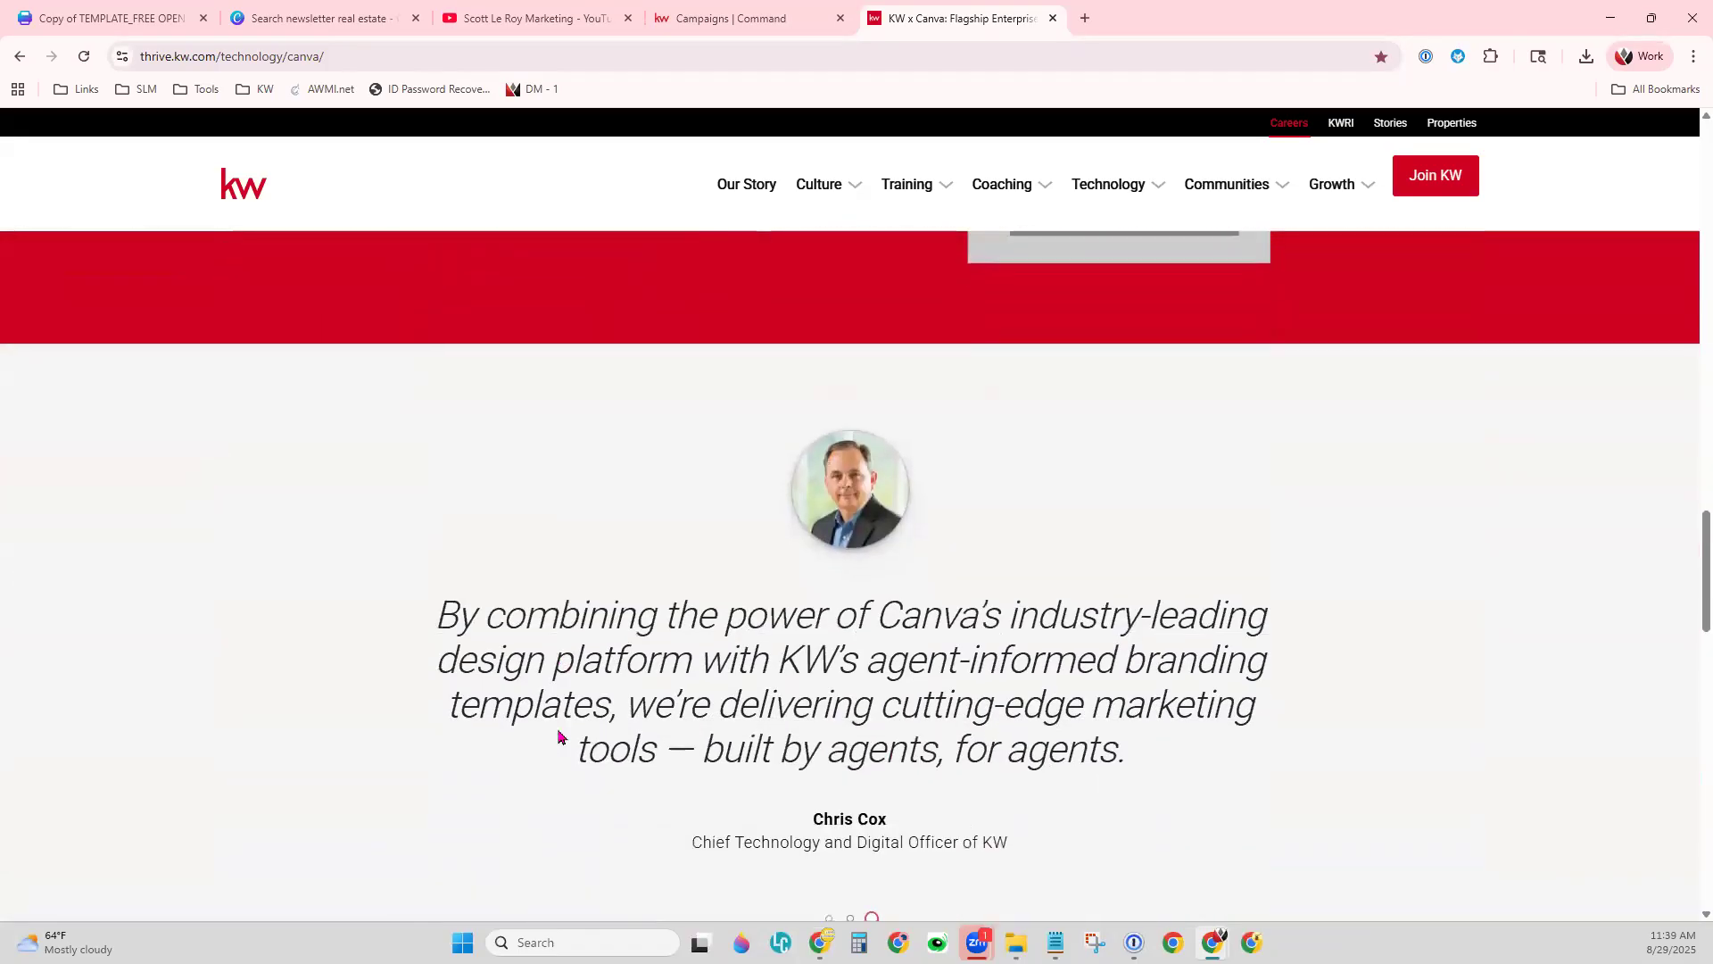
scroll(558, 736, "down", 6)
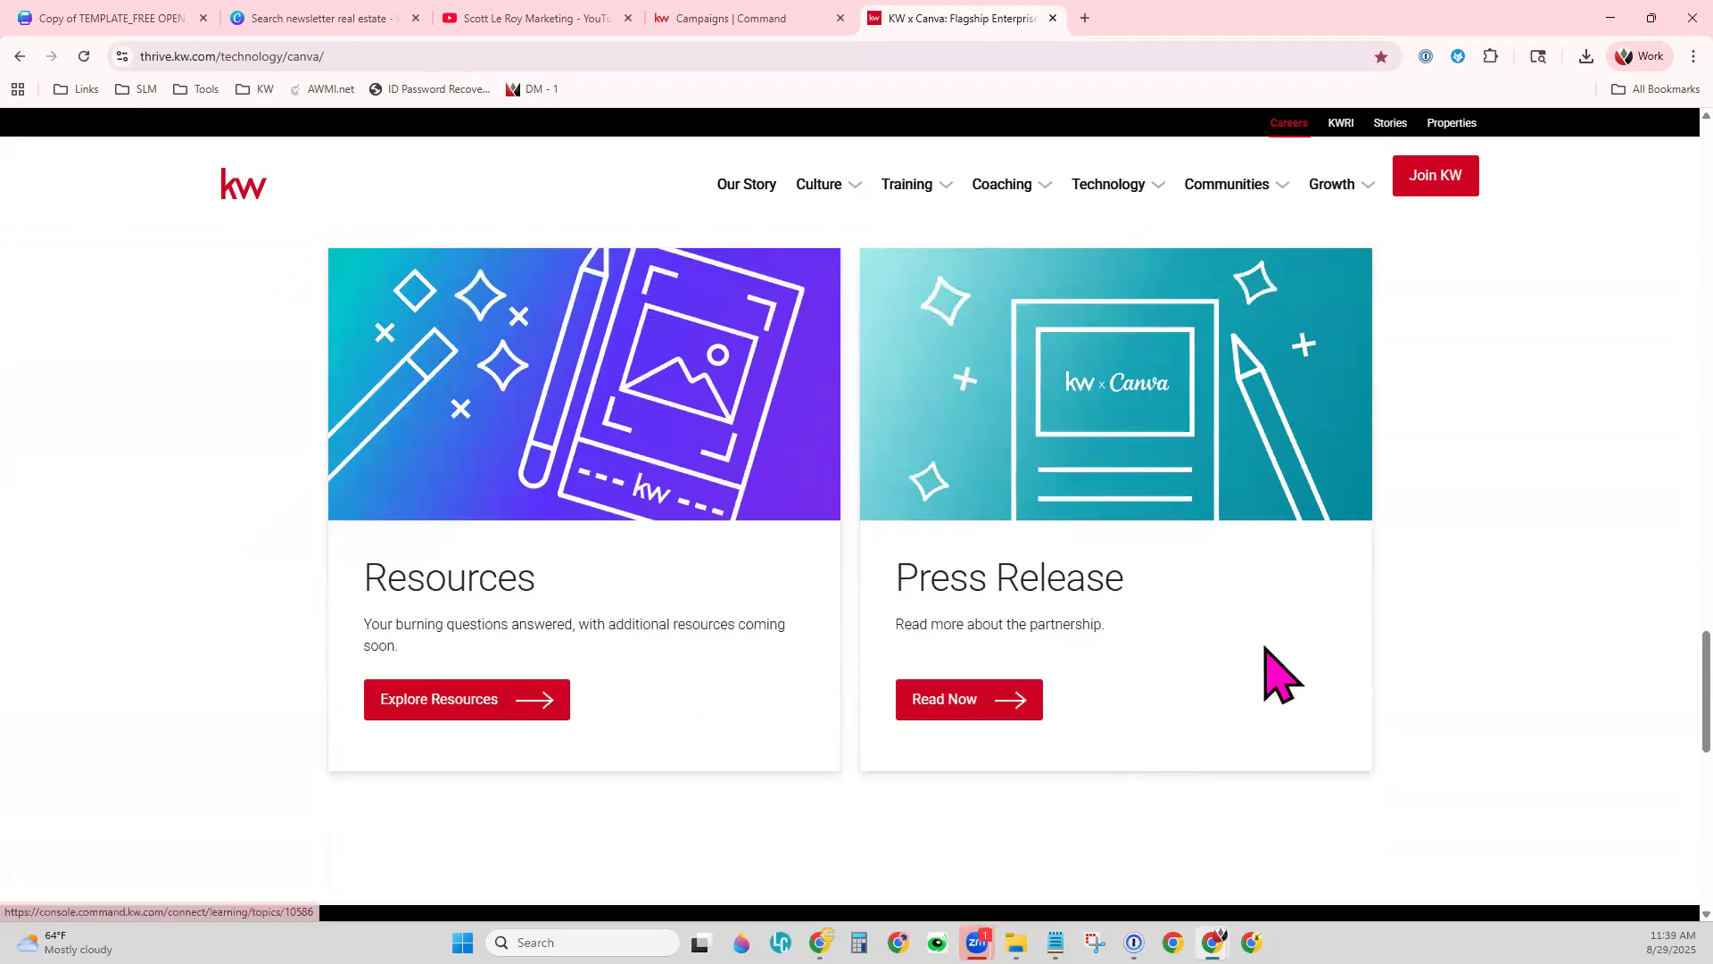
scroll(889, 695, "down", 1)
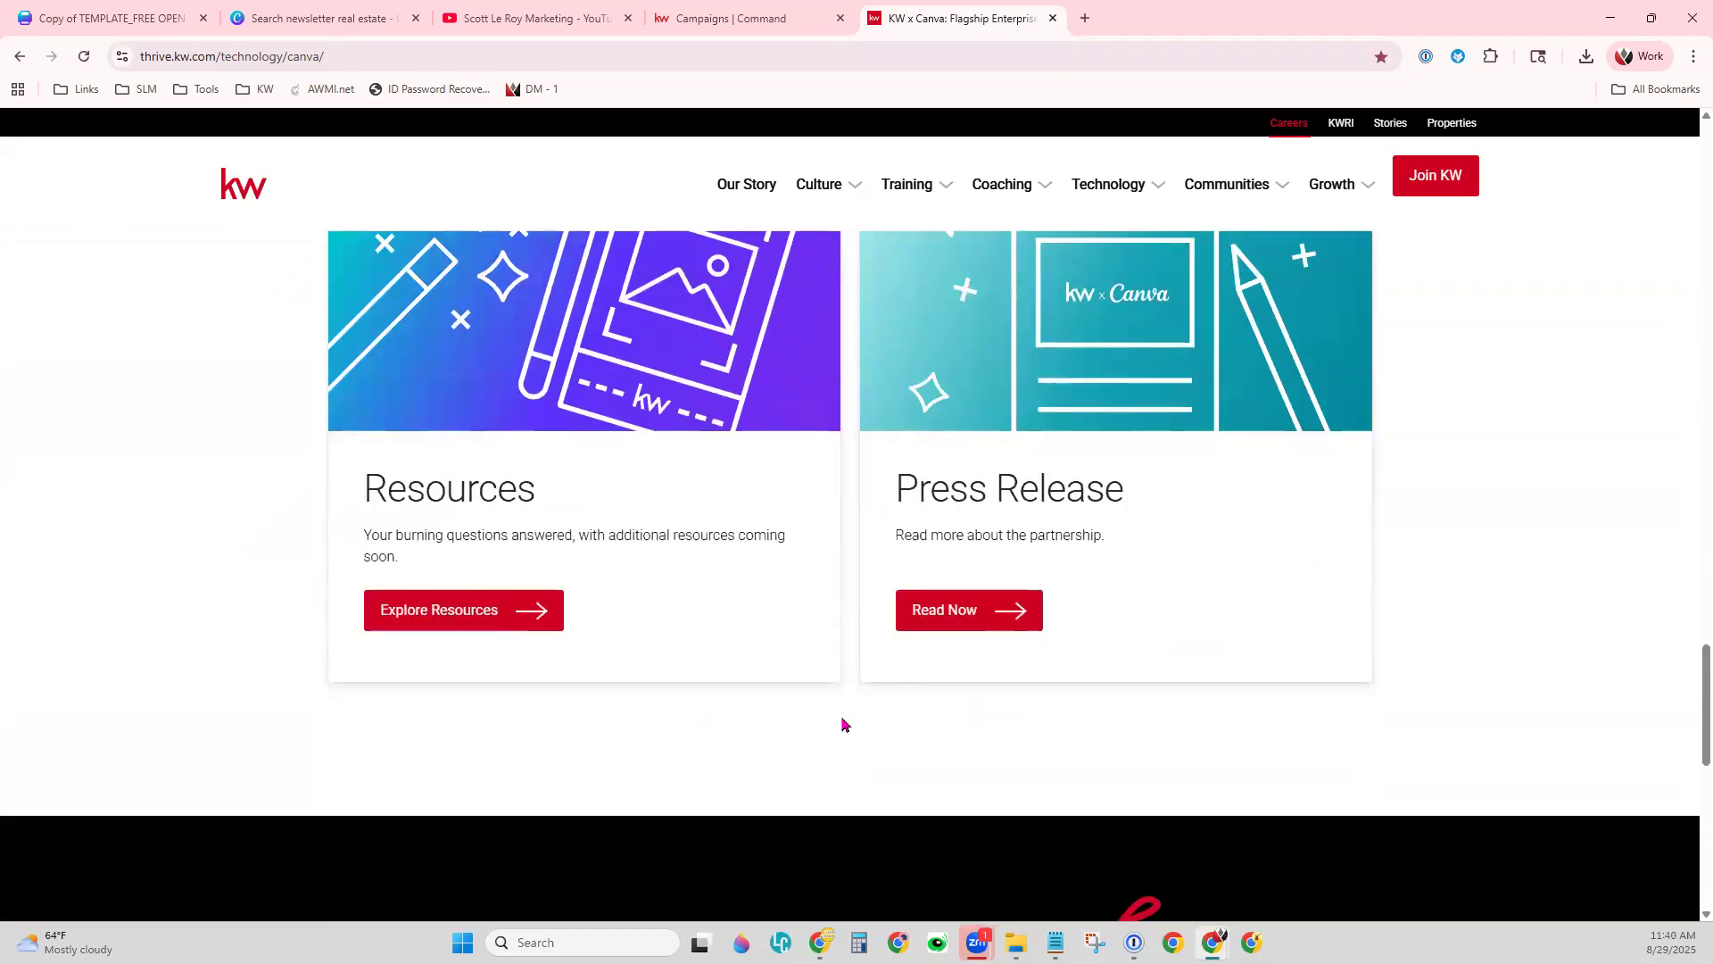
- Return to KW Command, search its Connect area for "canva", and review the learning resources found
left_click(701, 20)
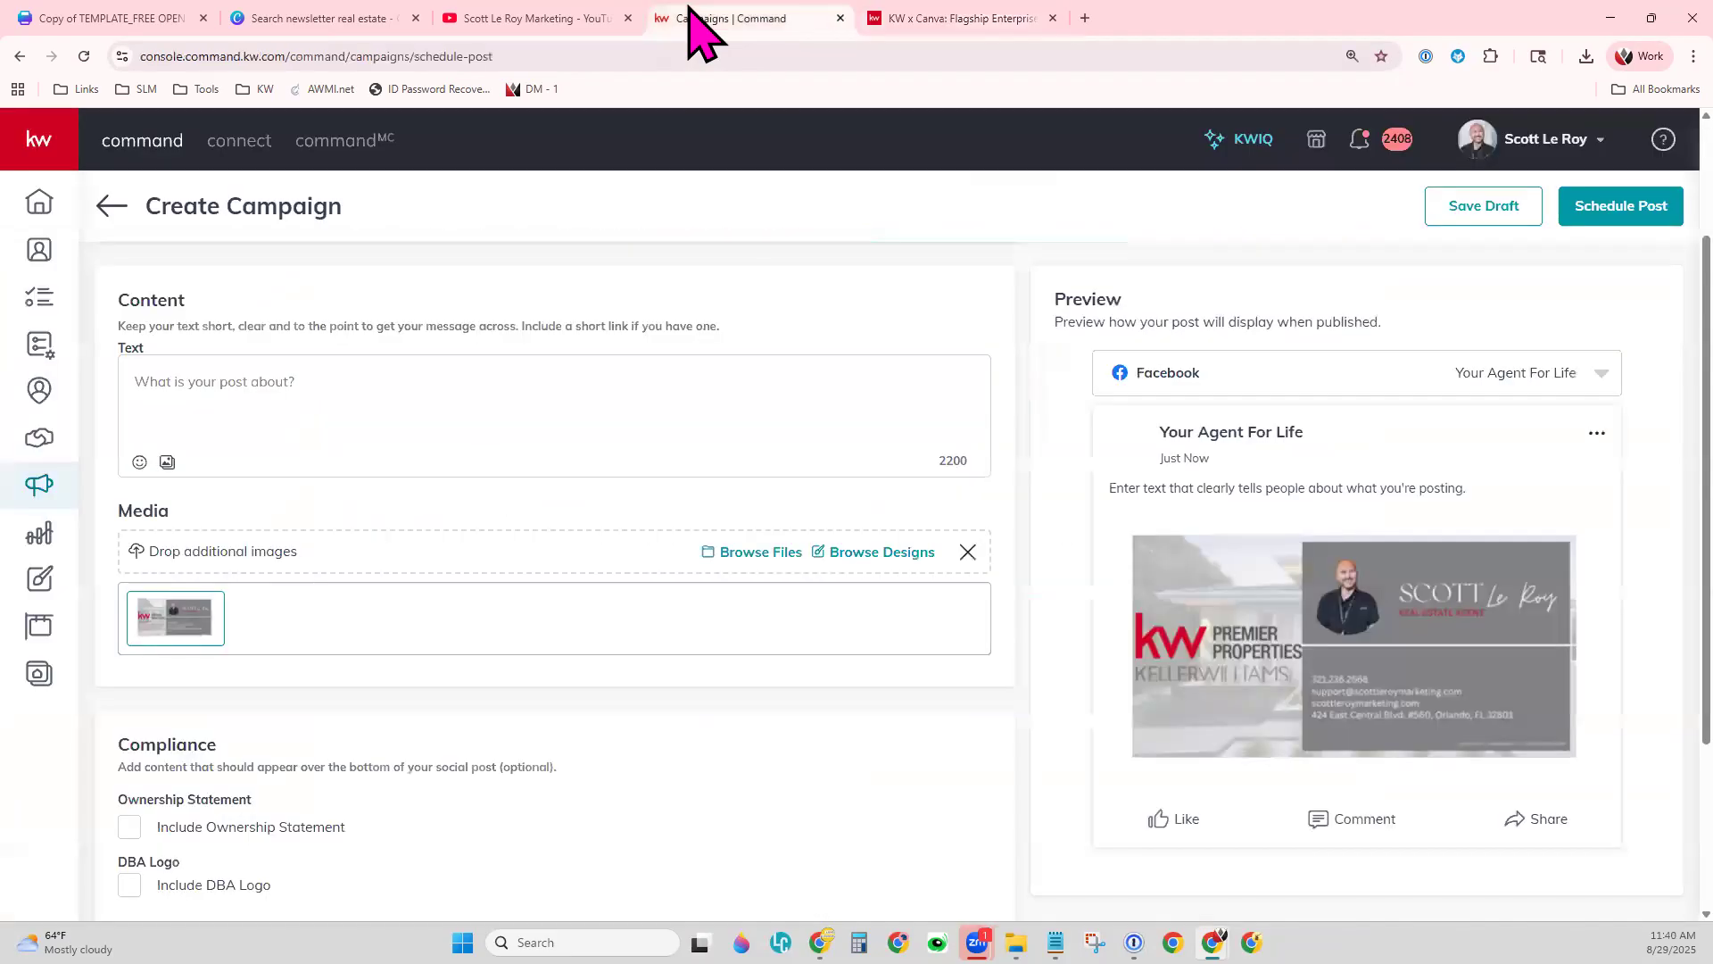
left_click(242, 139)
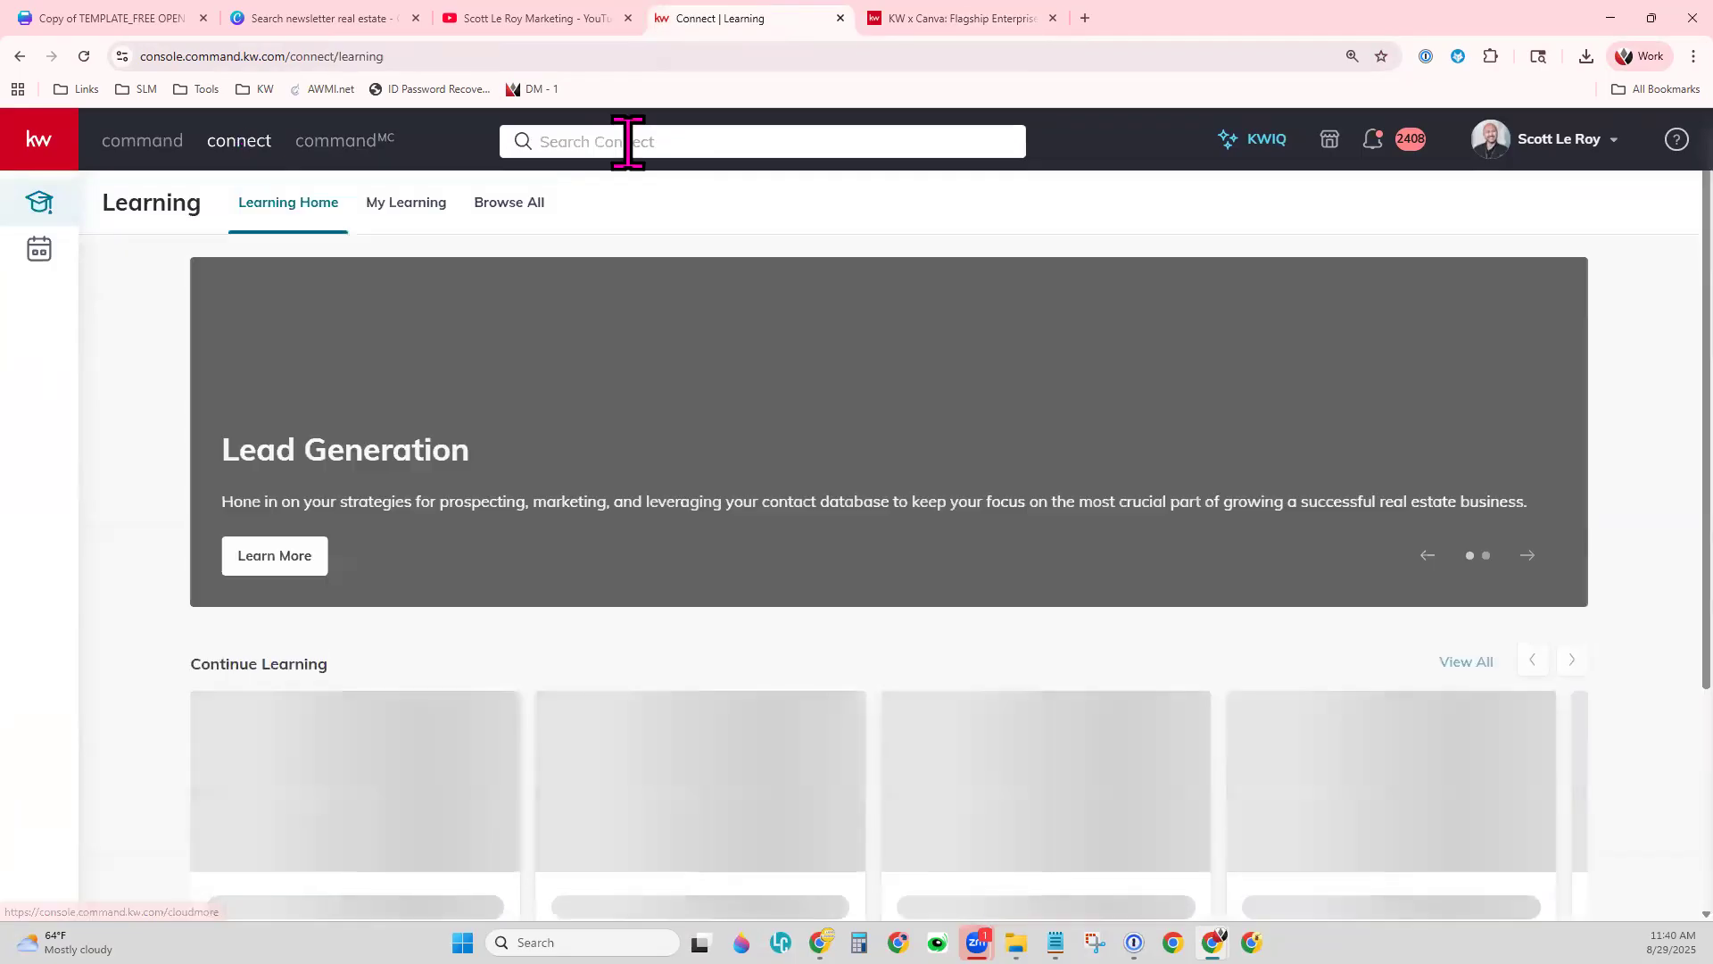
left_click(628, 141)
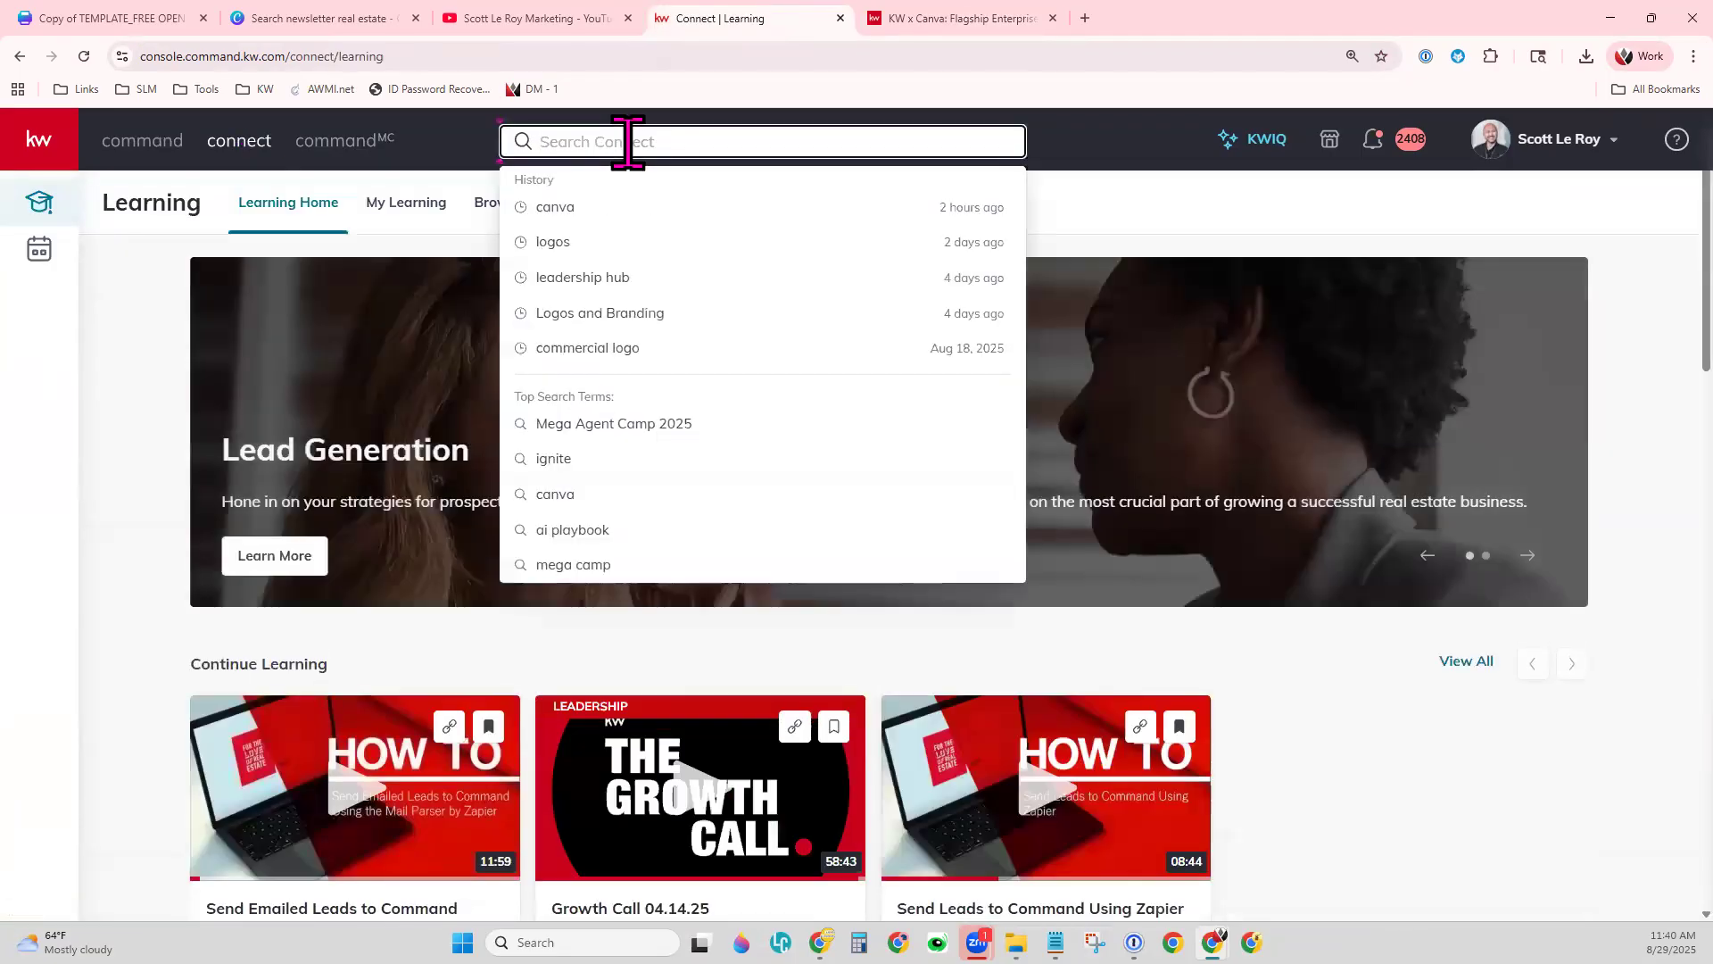
type("can")
type("a")
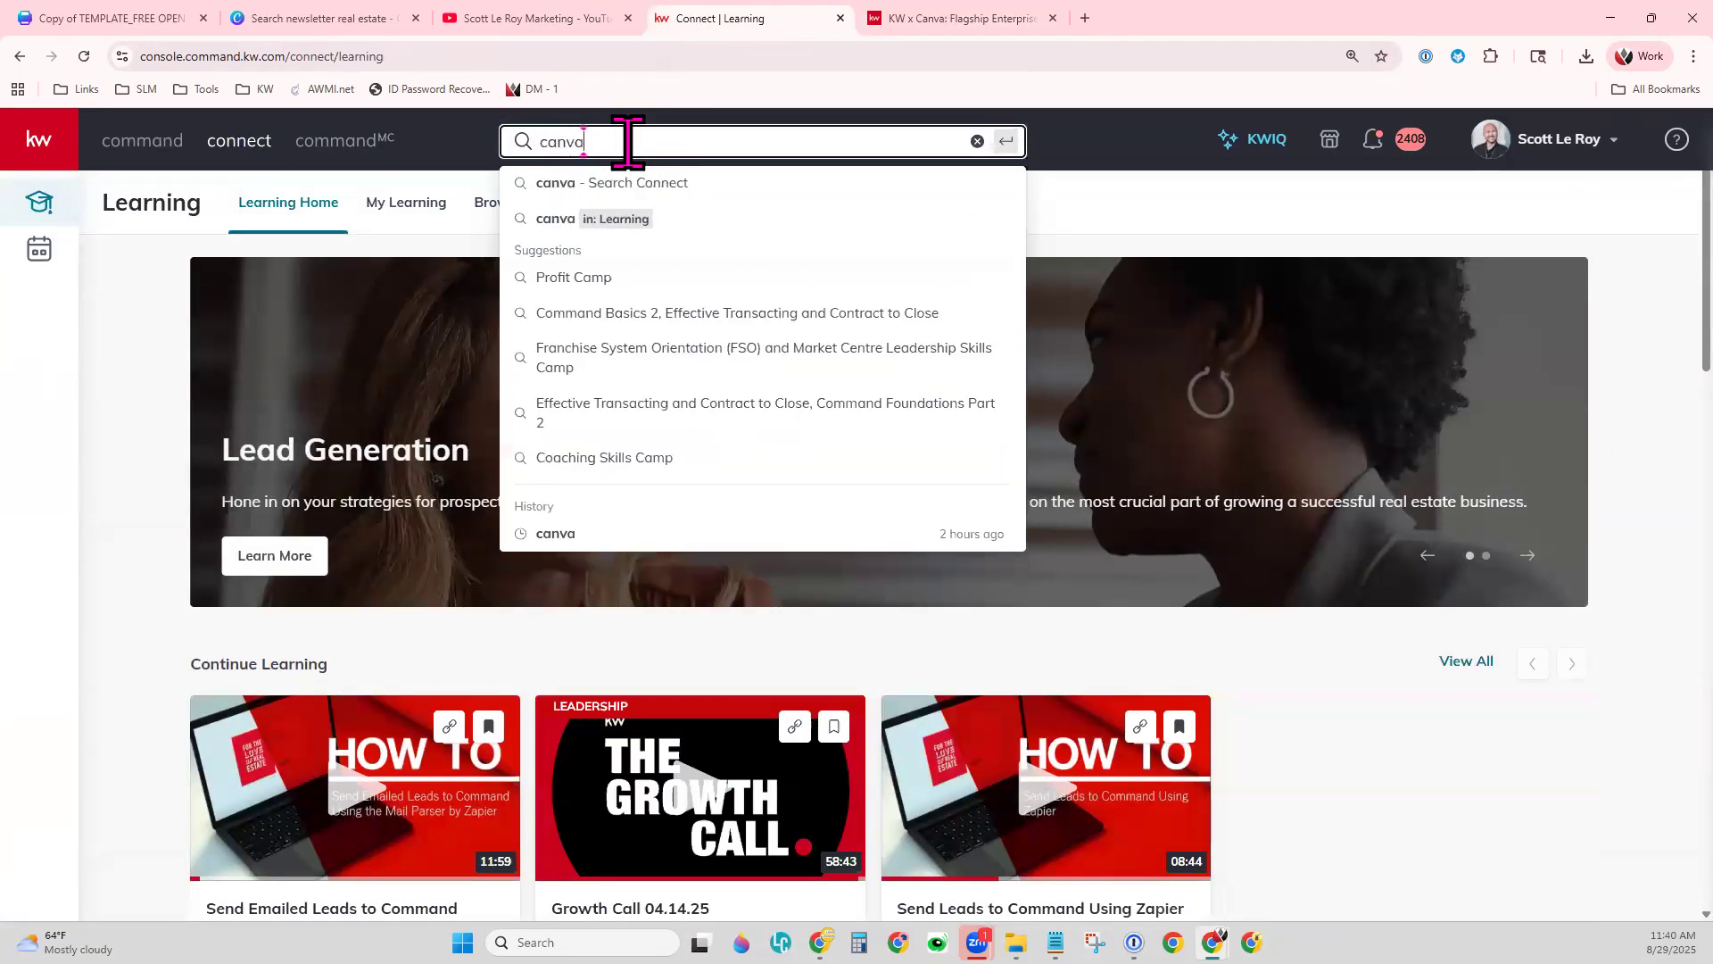
key("Return")
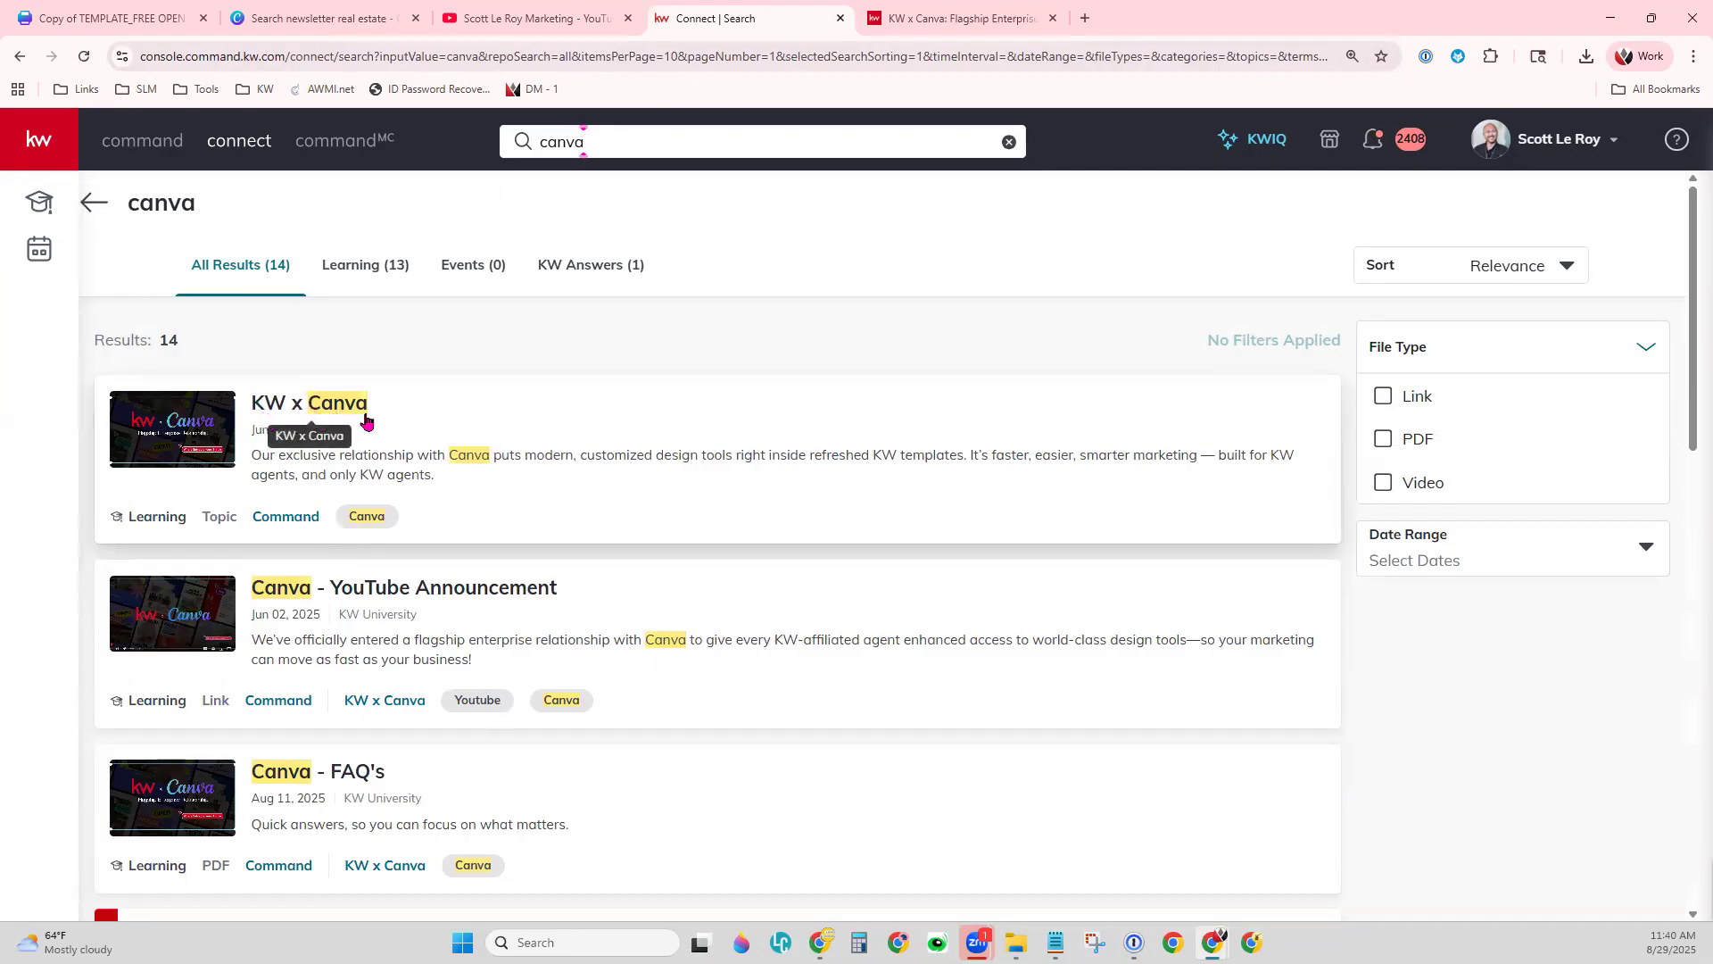
scroll(765, 671, "down", 1)
scroll(765, 671, "down", 1)
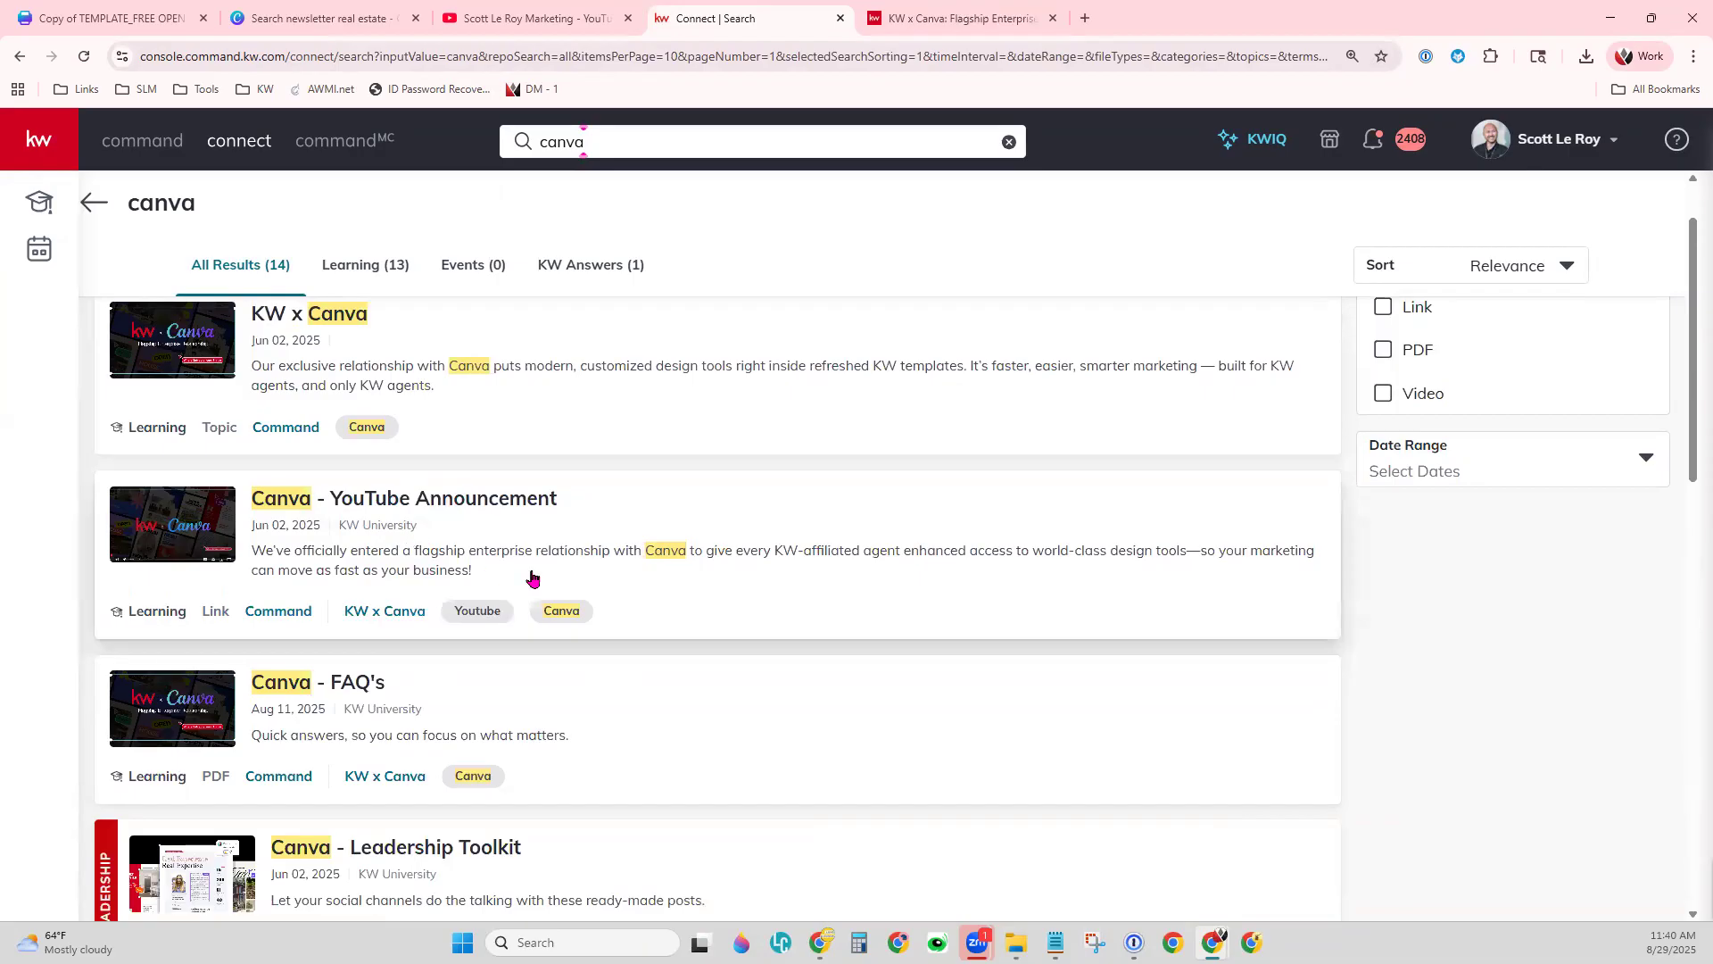
scroll(532, 577, "down", 2)
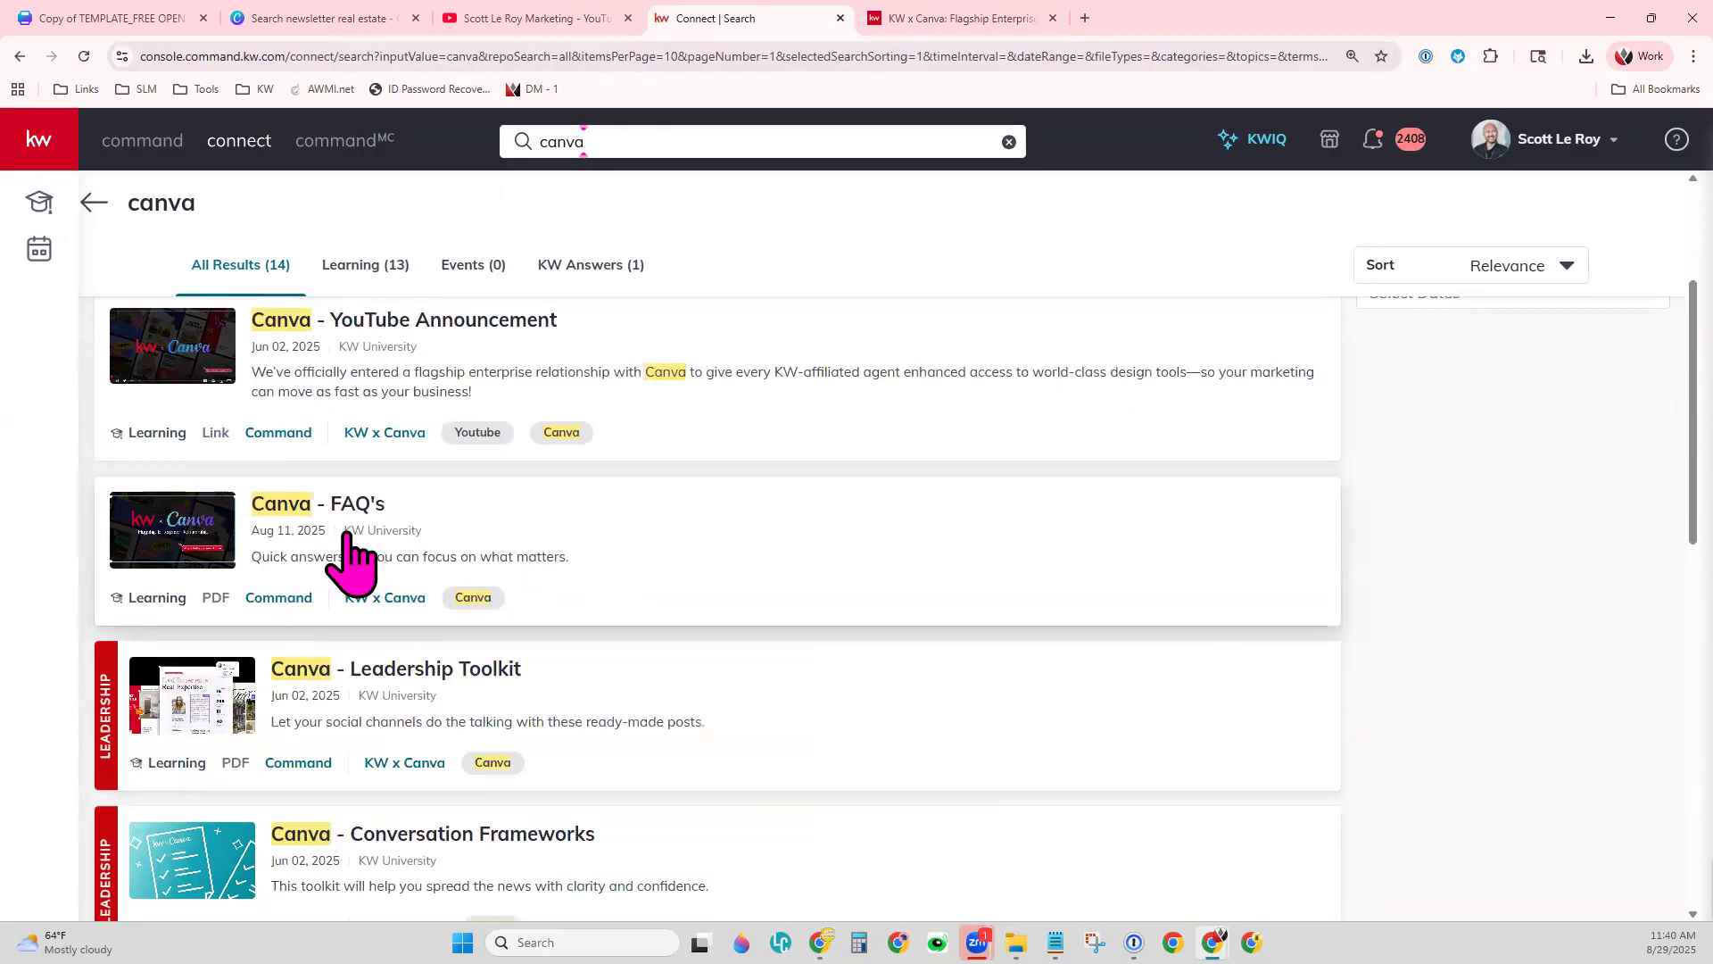
scroll(741, 477, "up", 3)
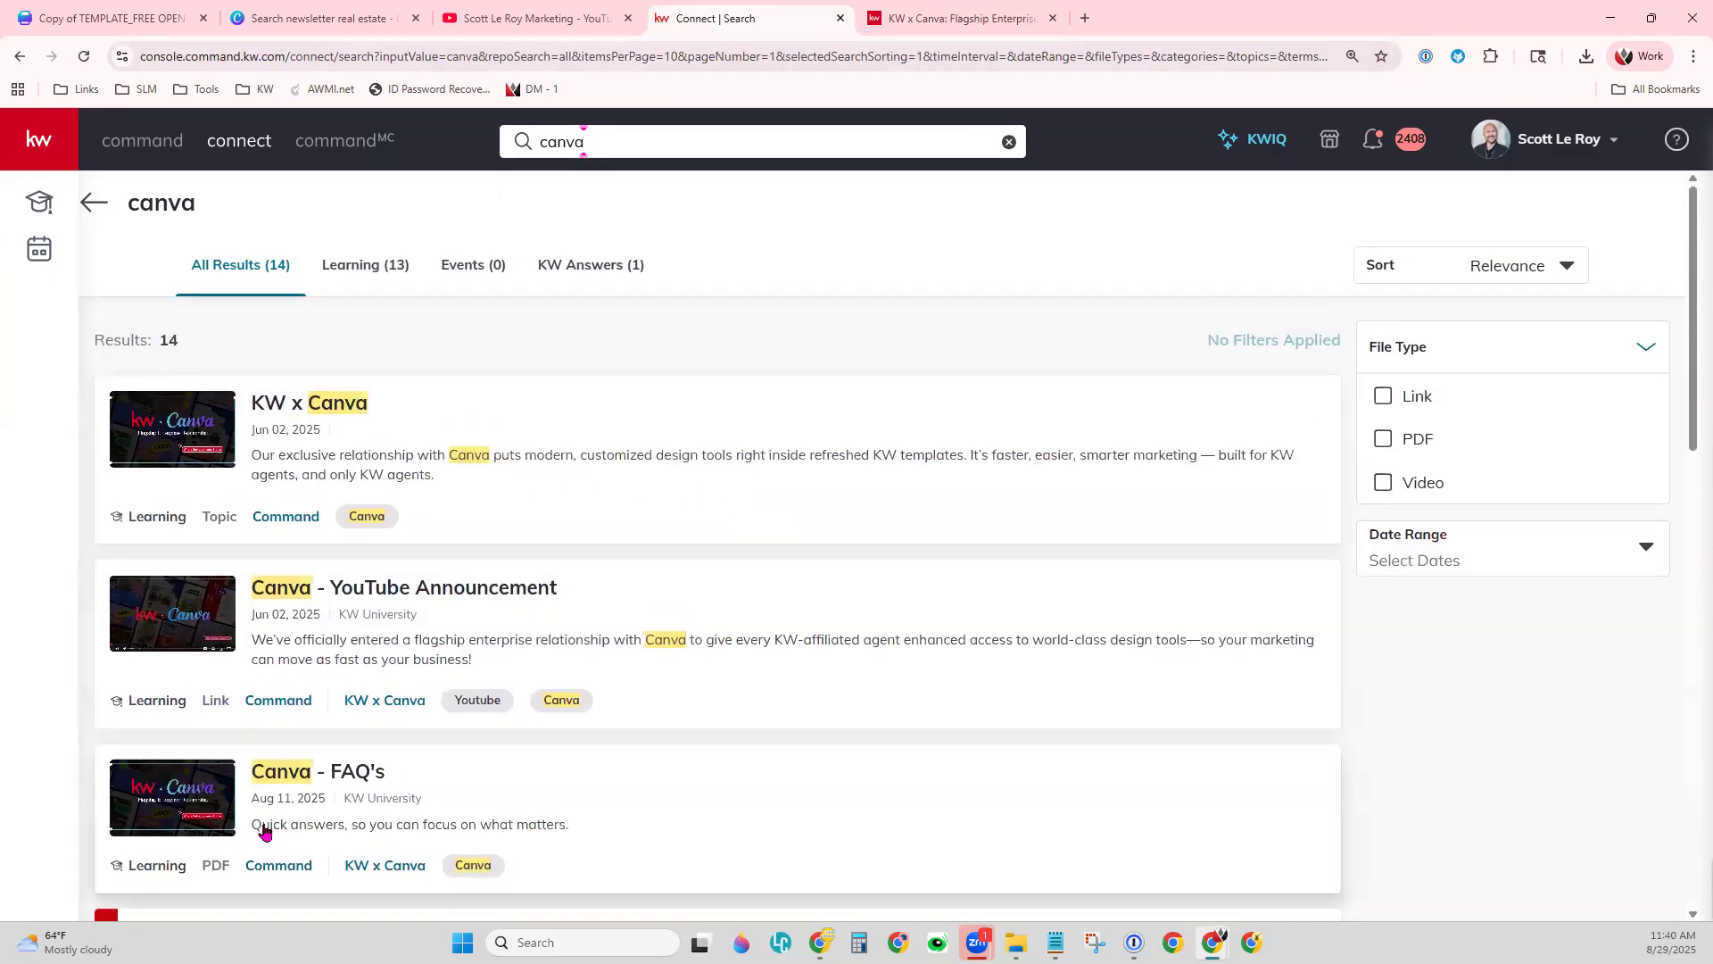